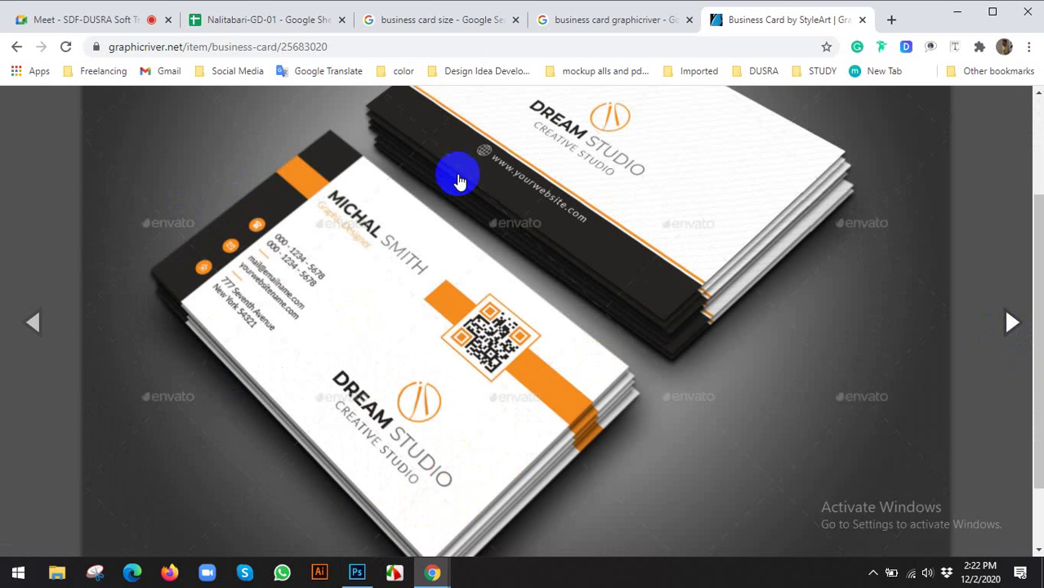
Open Google Translate in a new tab and enter a capital S to translate into Bengali
click(892, 19)
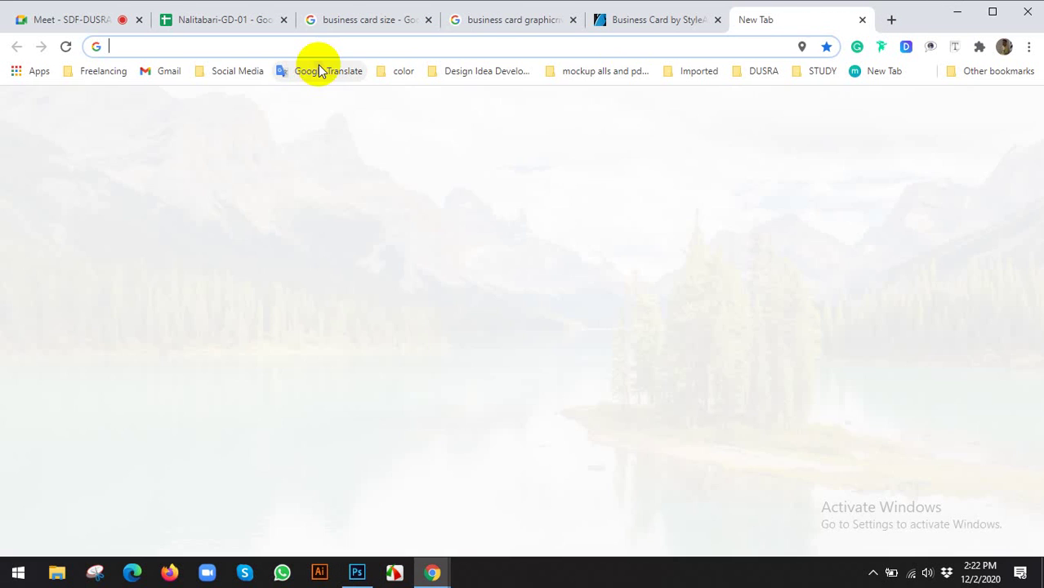
click(321, 71)
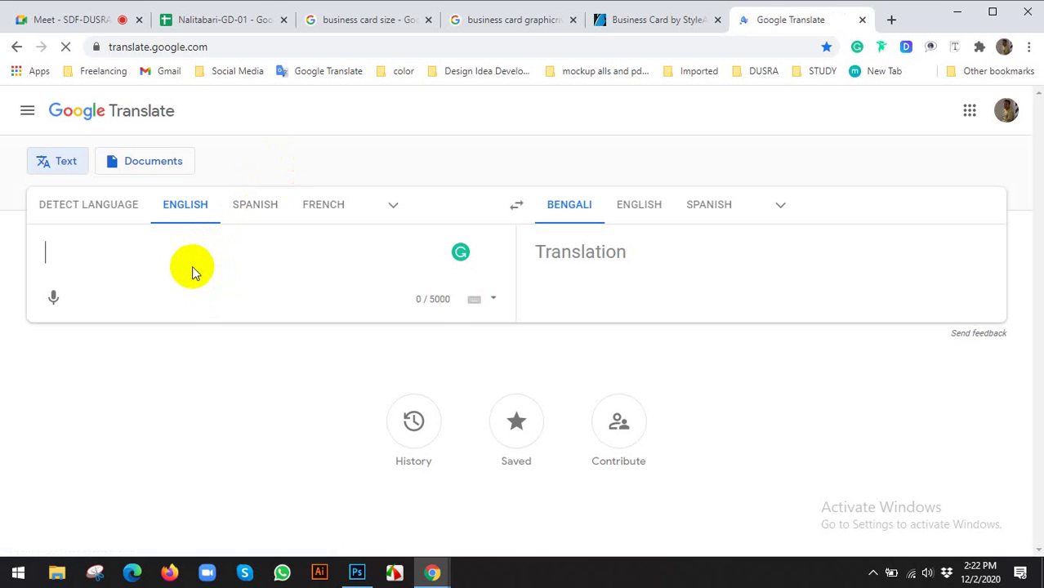
text(sE)
key(BackSpace)
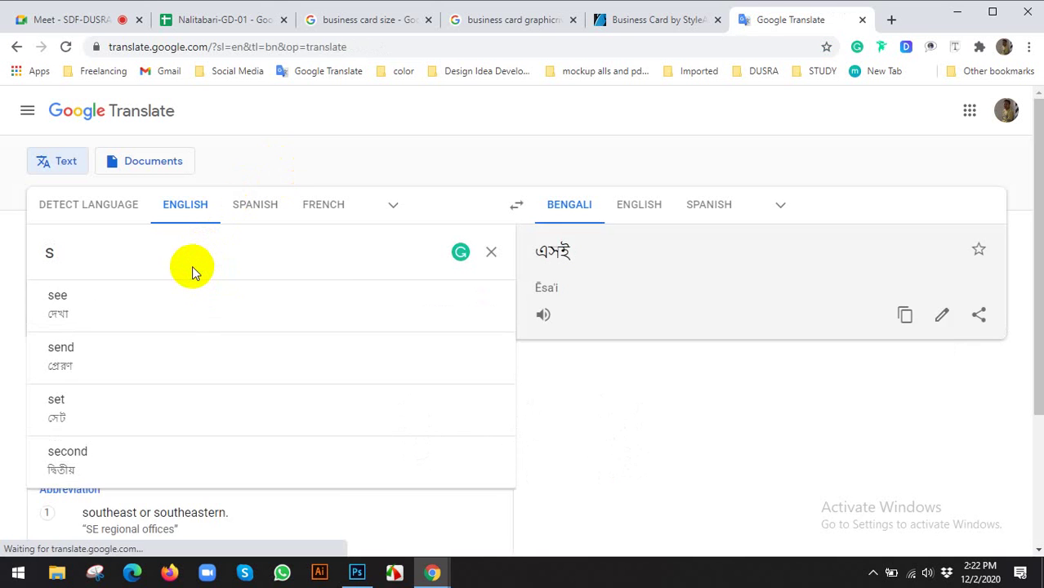
key(BackSpace)
text(S)
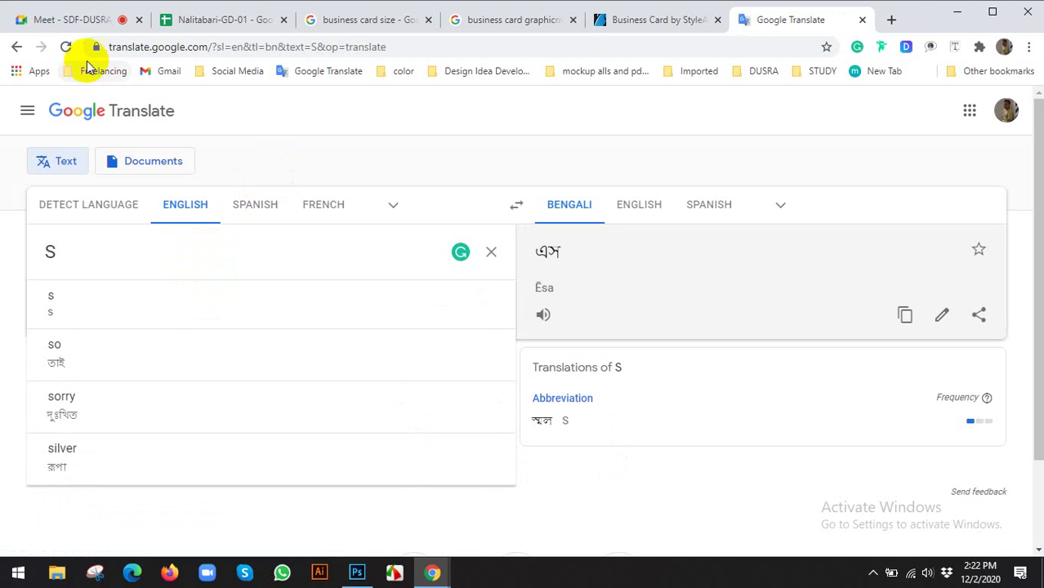
click(82, 23)
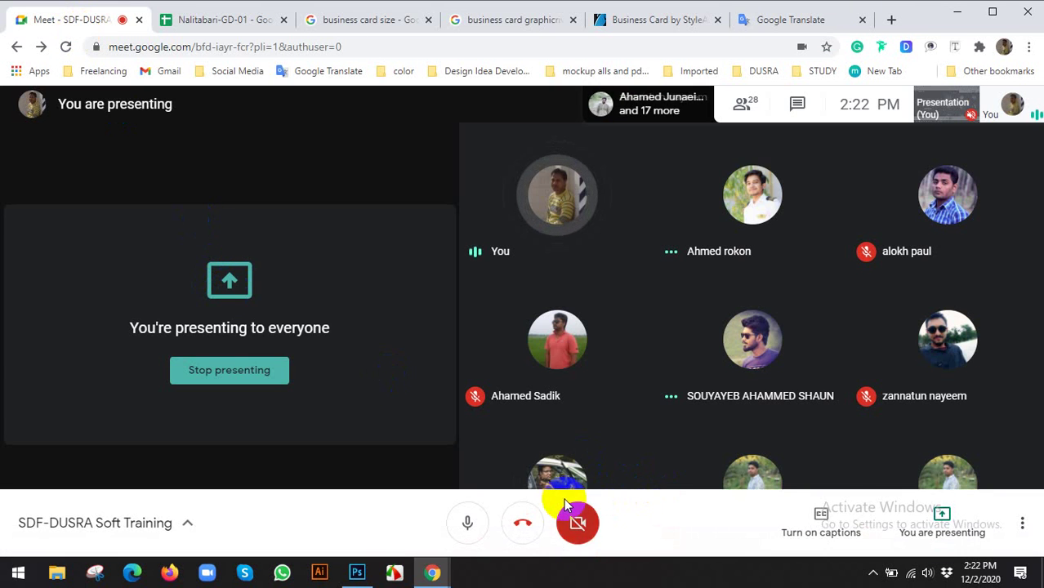
Leave and rejoin the Meet call with mic on and camera off, then go back to Translate
click(509, 417)
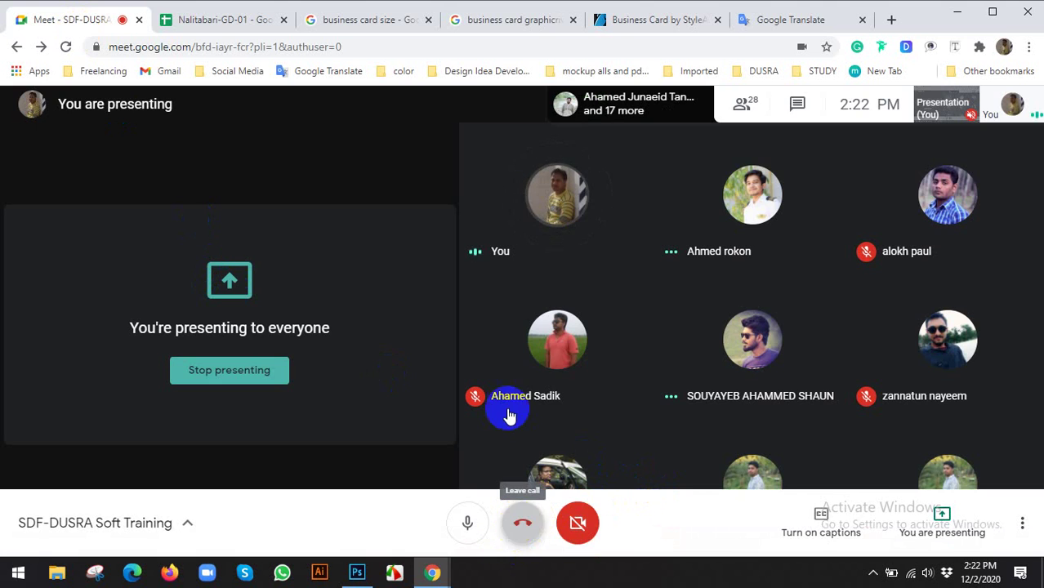
click(450, 235)
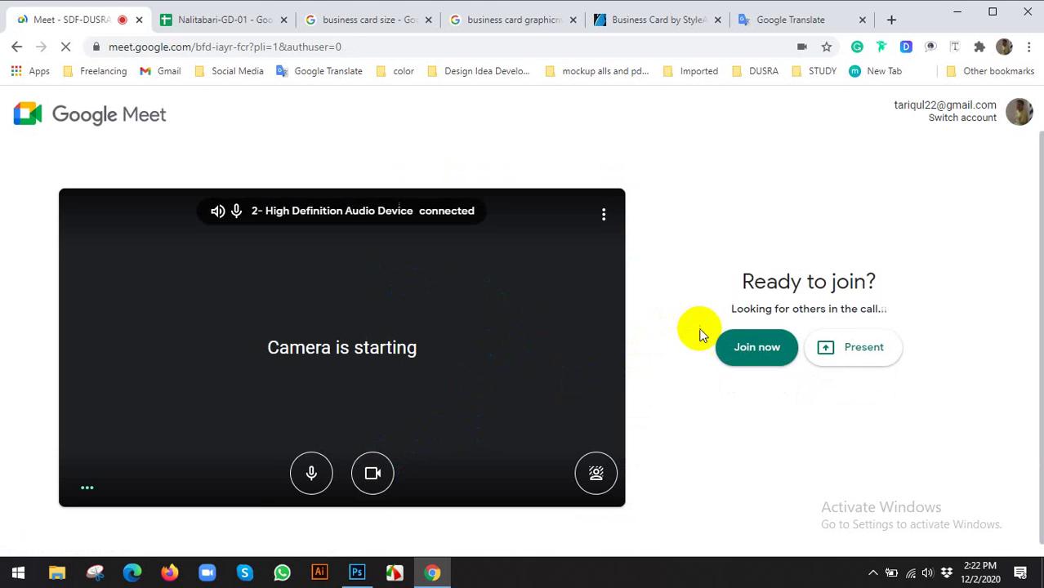
click(743, 348)
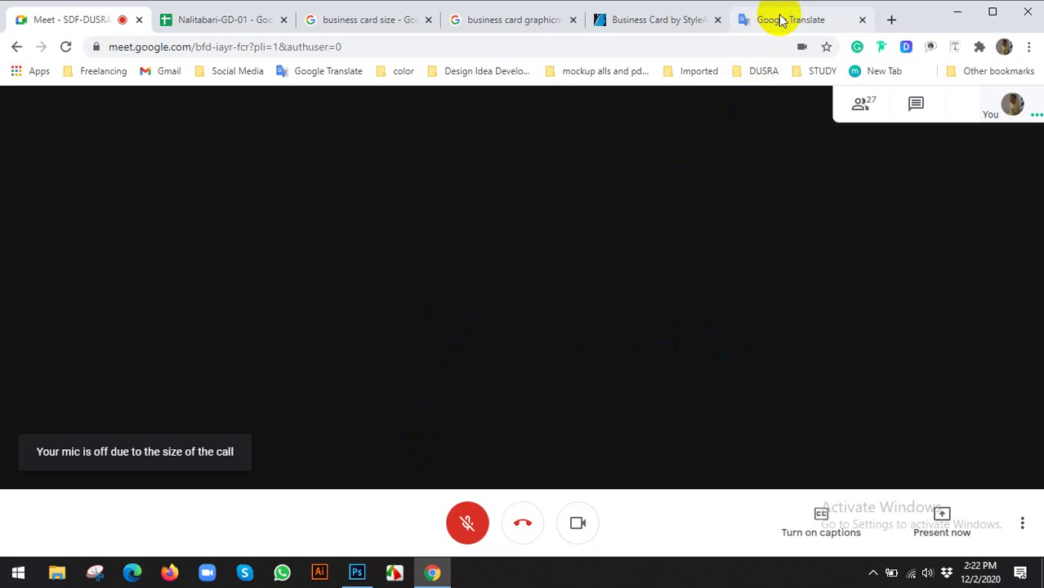
click(467, 524)
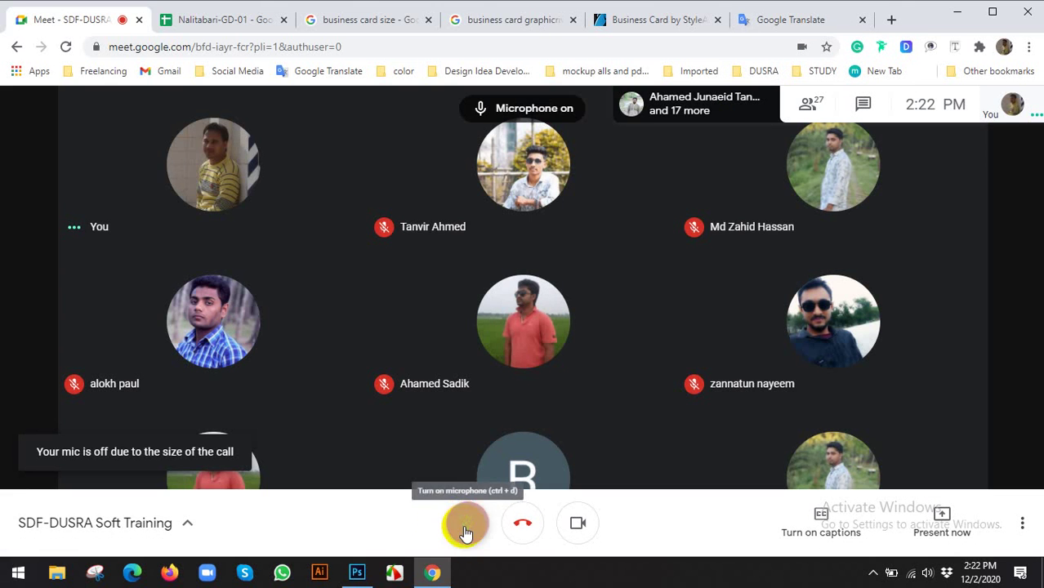
click(578, 520)
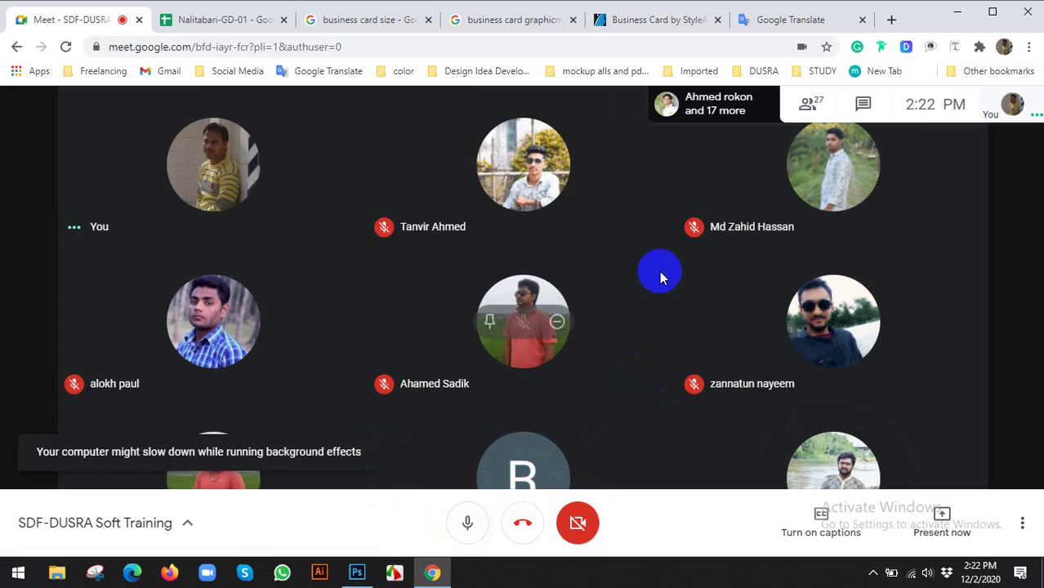
click(759, 20)
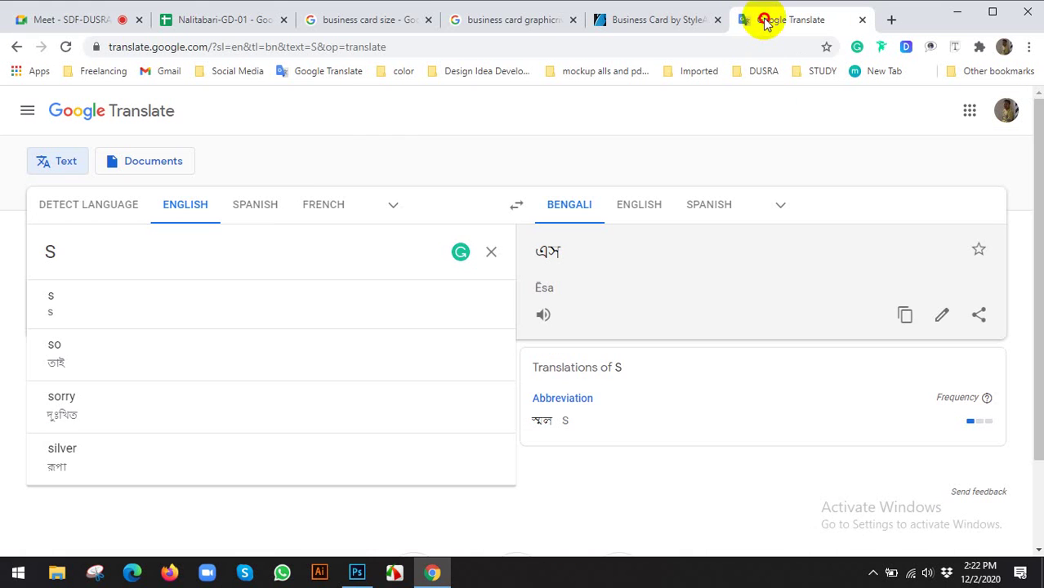
Clear the source box and type 'Business card' as the text to translate
click(491, 251)
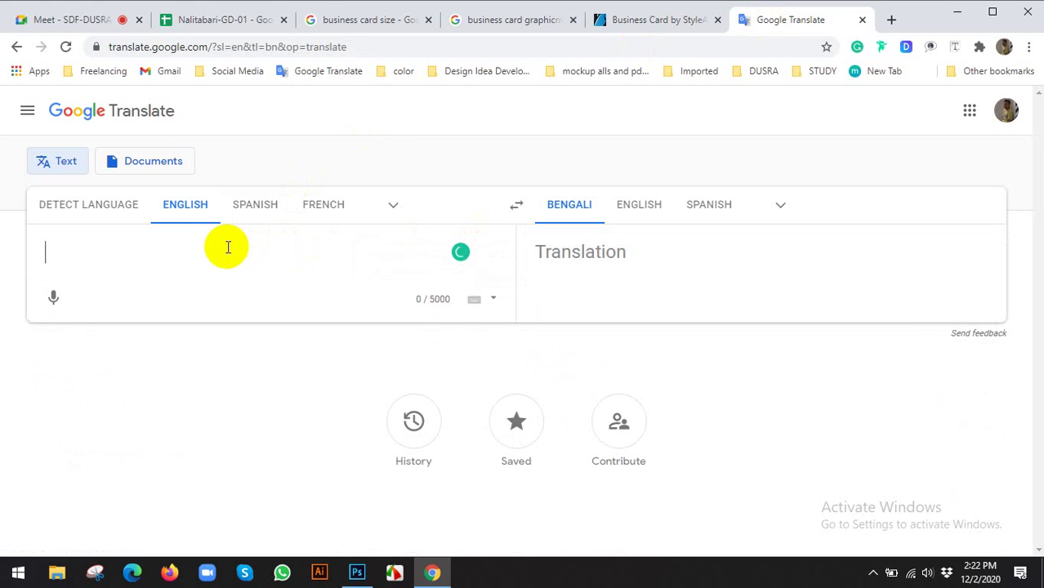
text(S)
key(BackSpace)
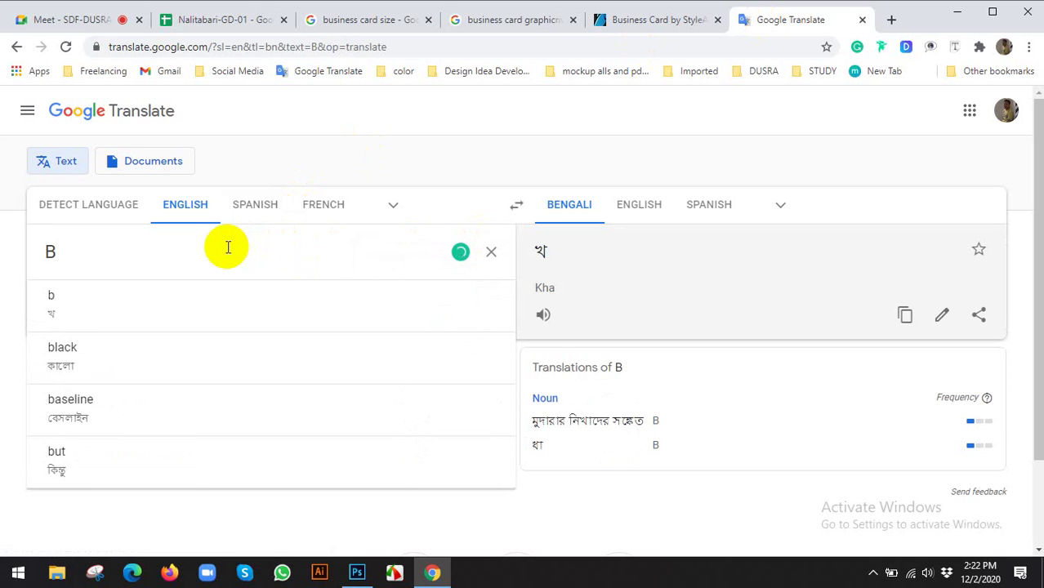
text(Business cAr)
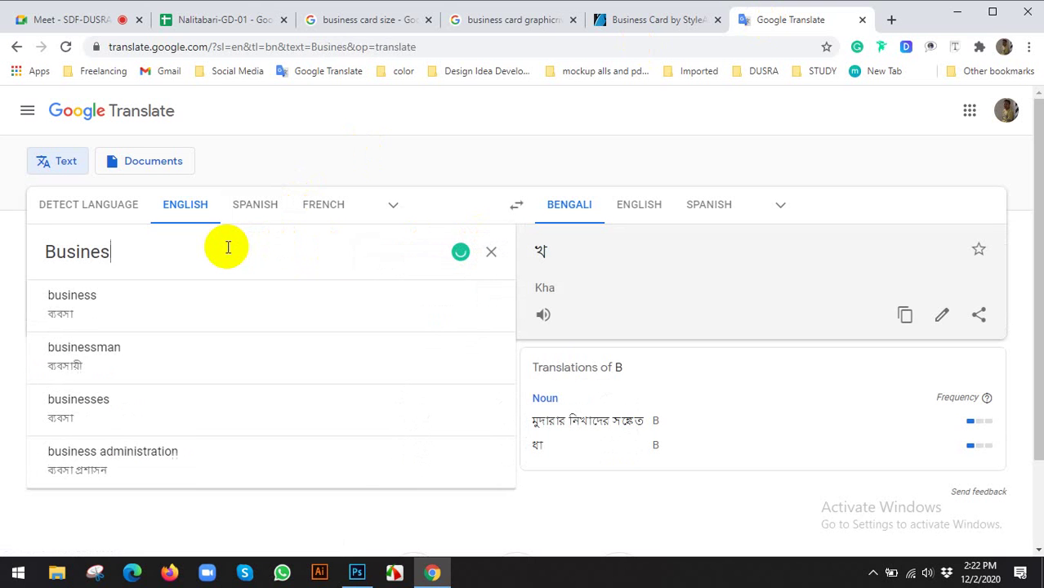
key(BackSpace)
key(BackSpace)
key(BackSpace)
key(BackSpace)
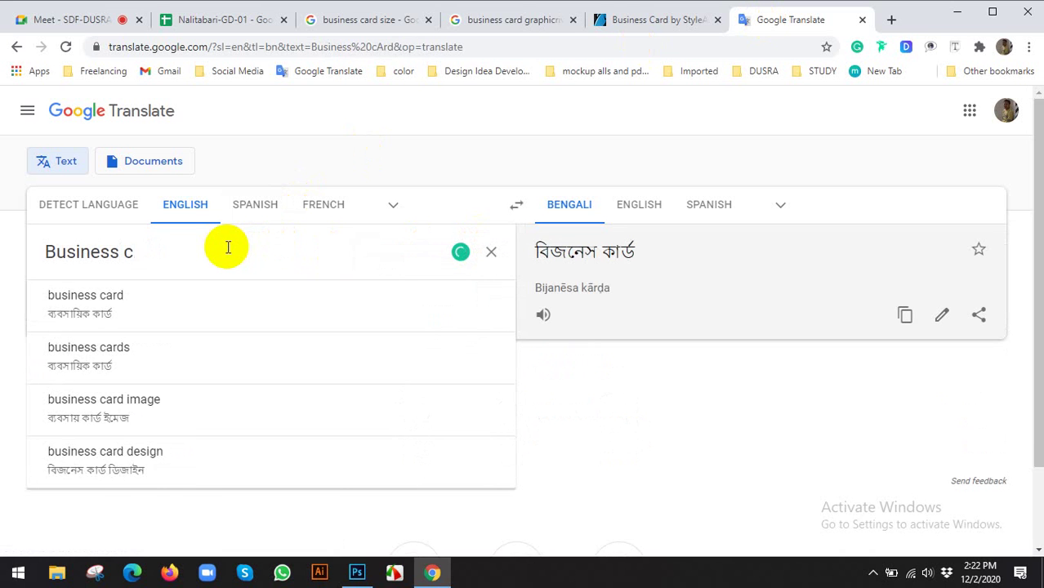
text(card)
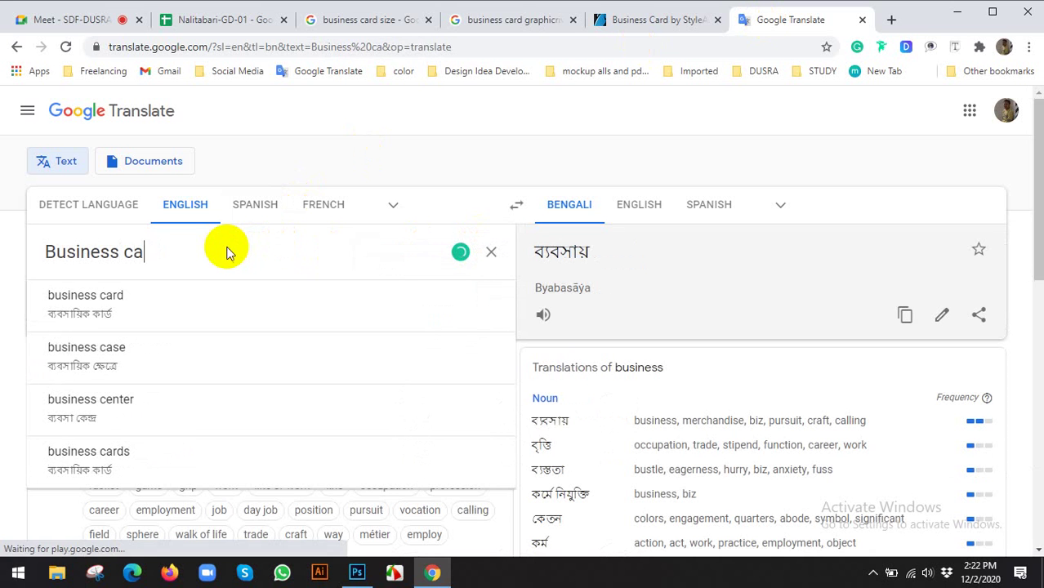
click(115, 19)
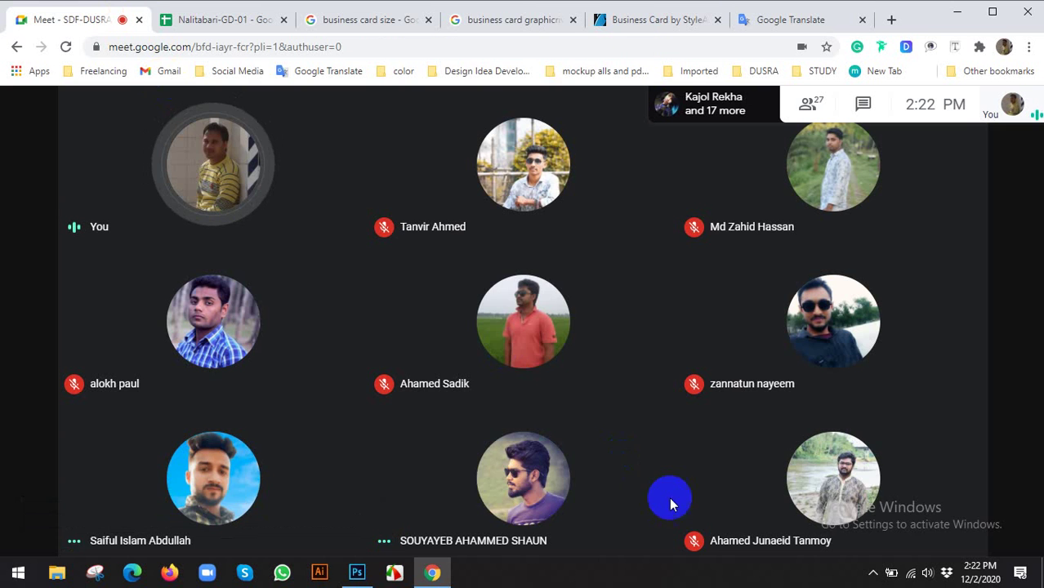
Present the entire screen to the Meet call, hide the sharing notice, and return to Translate
click(932, 522)
click(907, 389)
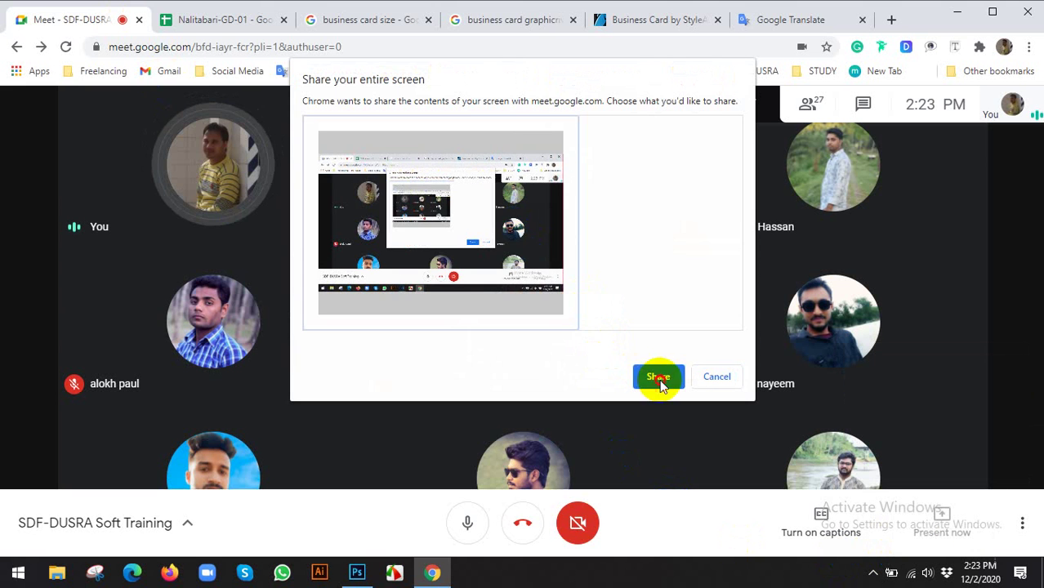
click(658, 375)
click(658, 535)
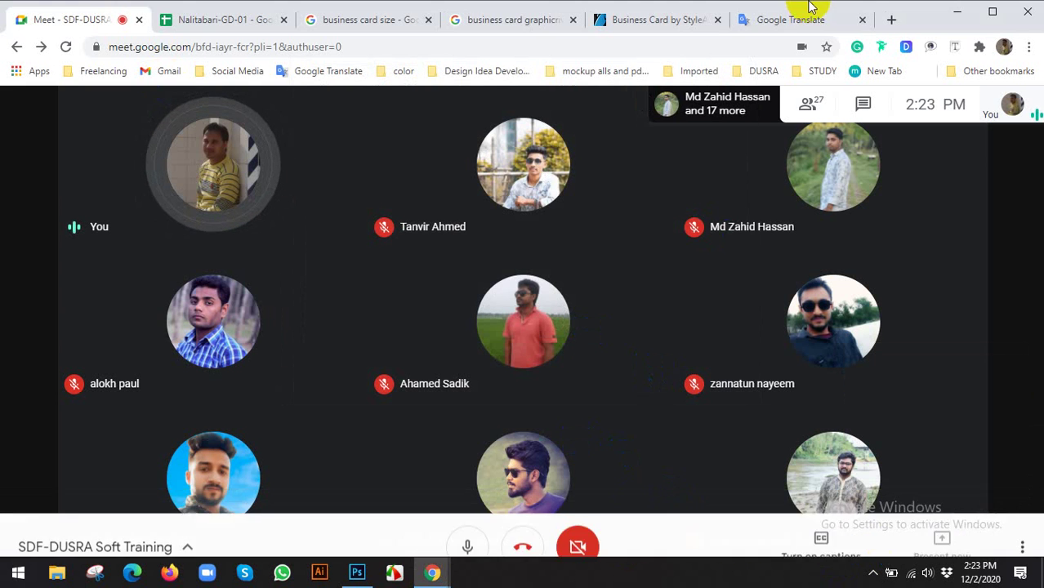
click(789, 18)
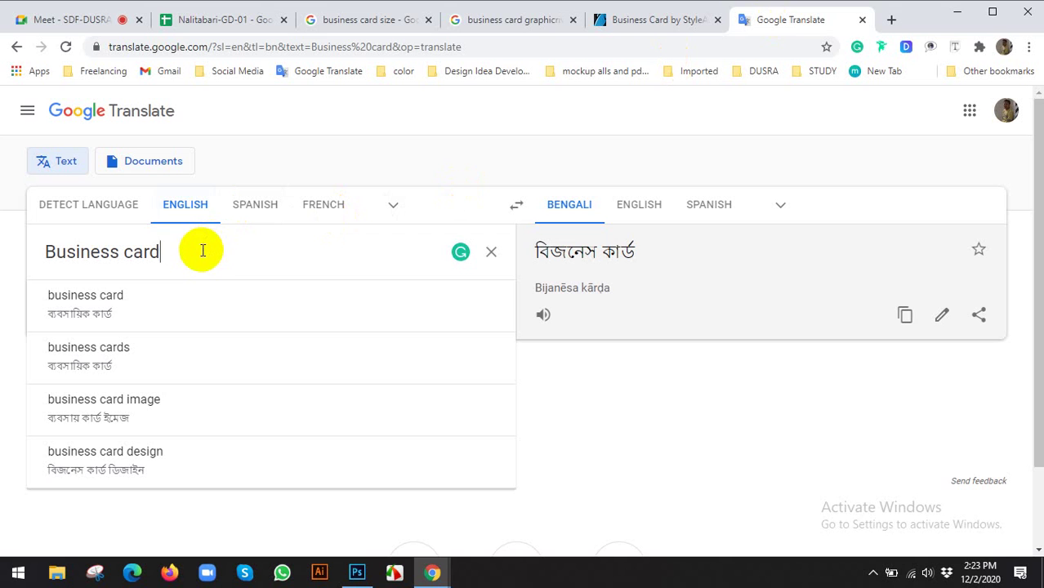
Extend the source text to 'Business card with bleed area: 3.75 * 2.25'
text(: )
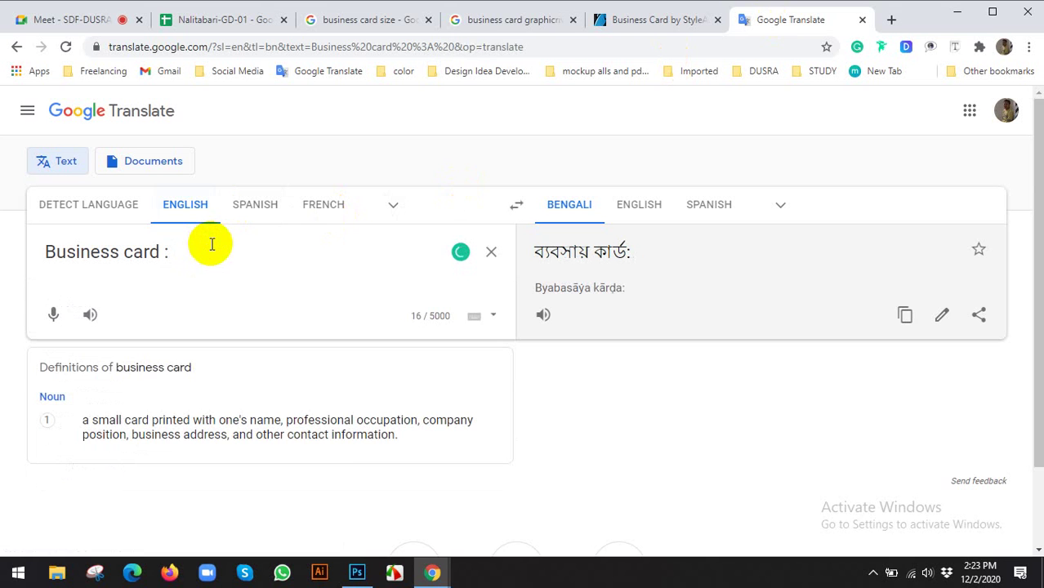
text(3.)
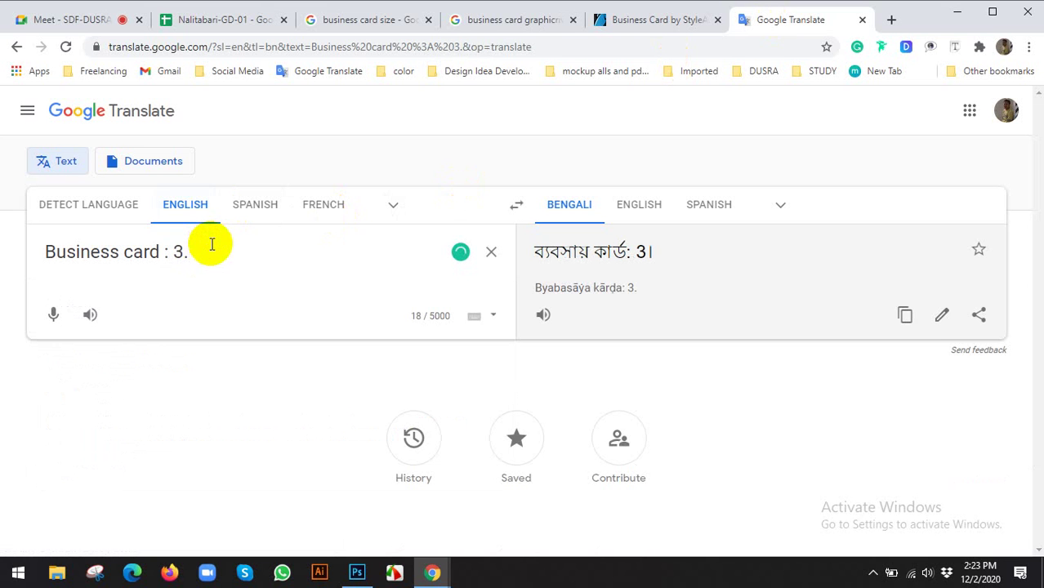
key(BackSpace)
key(BackSpace)
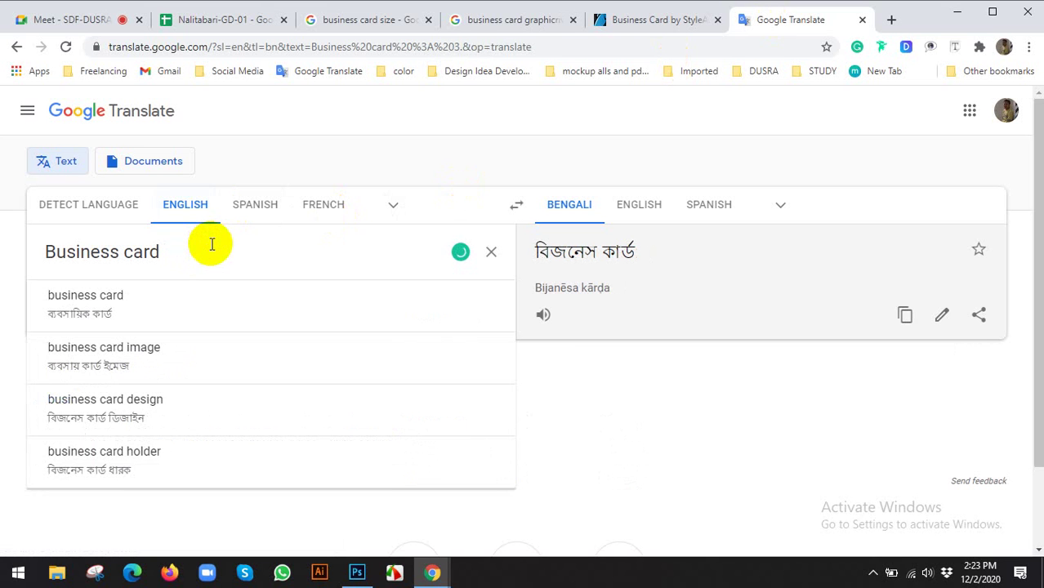
text(with )
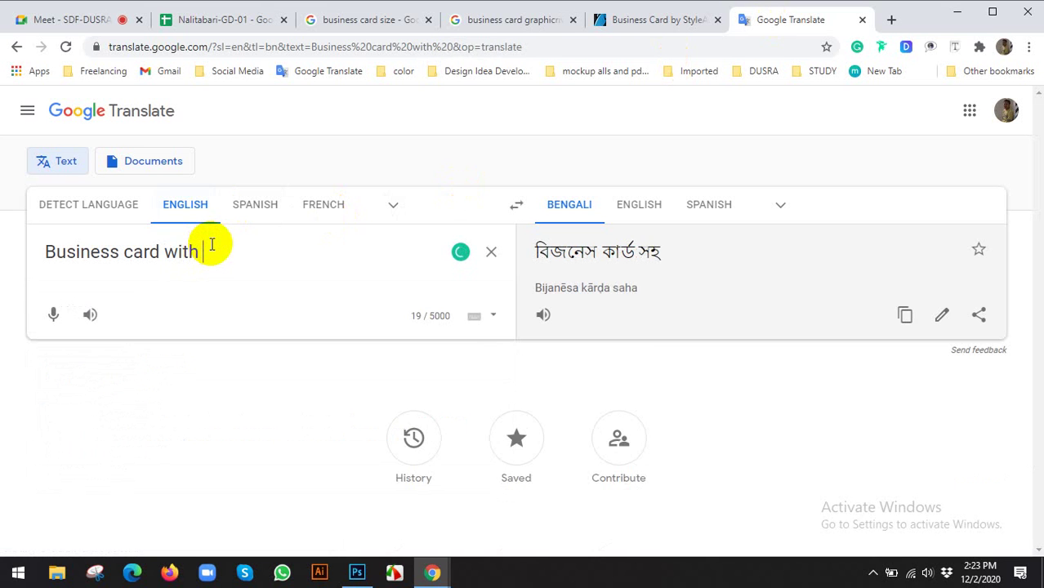
text(bleed)
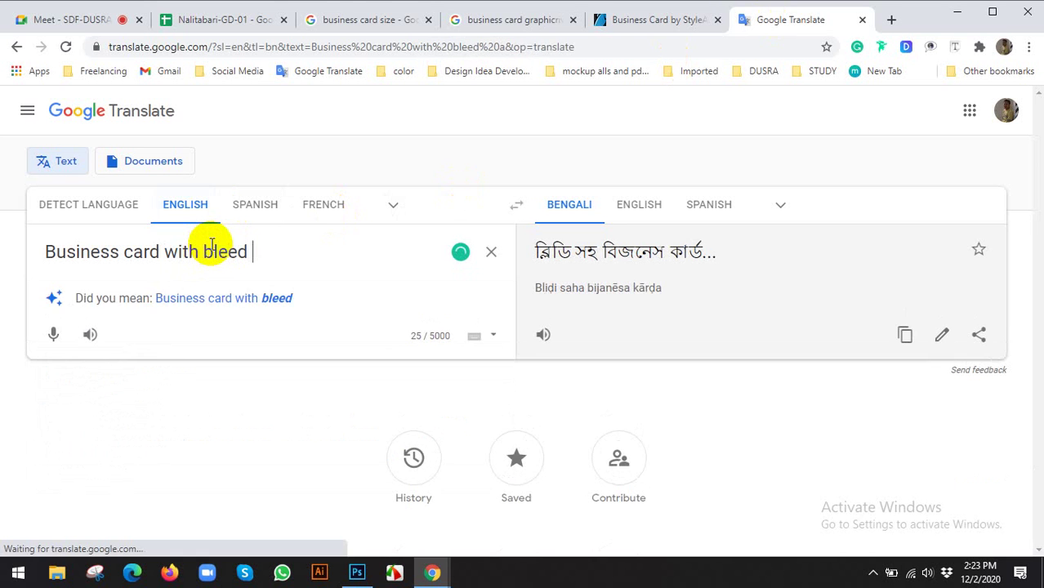
text( area: )
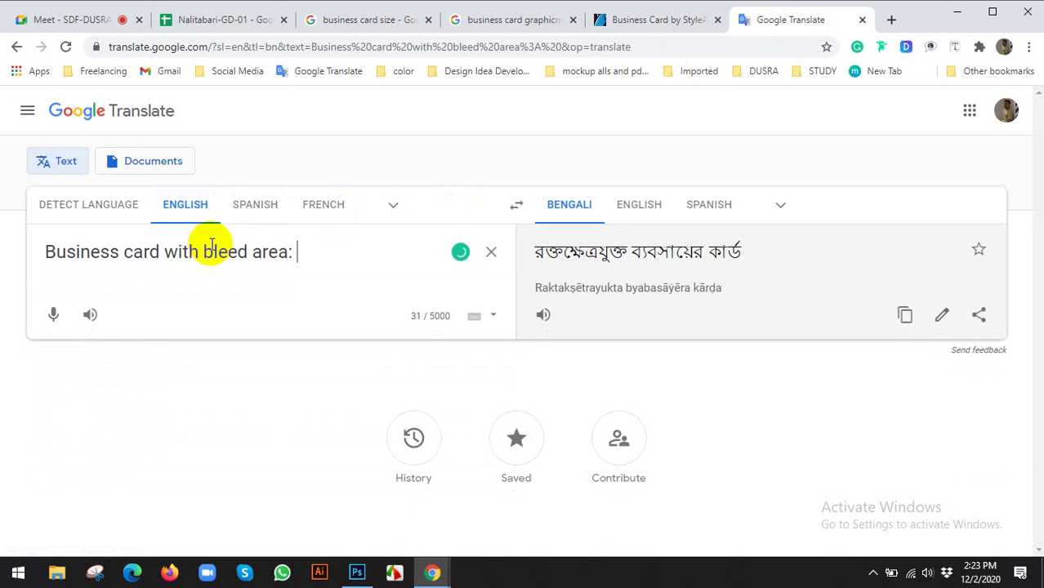
text(3.75 )
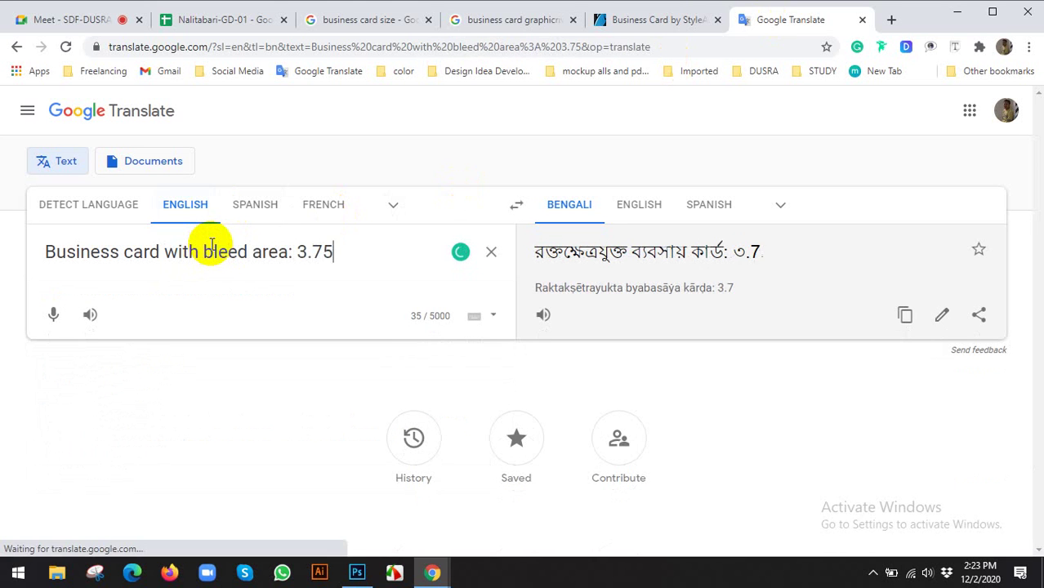
text(* 2.25)
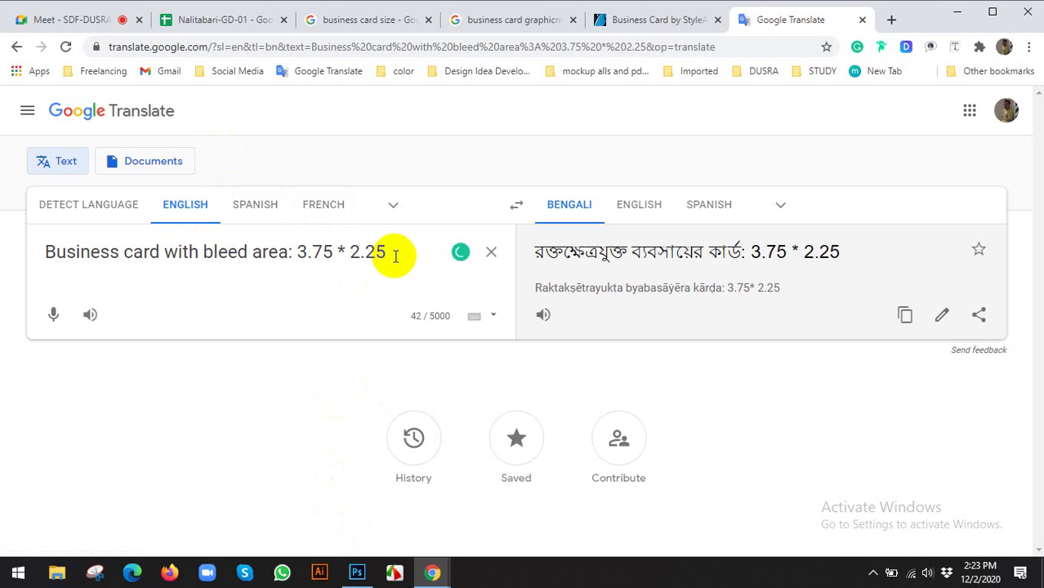
Add inch marks after 3.75 and 2.25 in the bleed-area size
drag(395, 254, 23, 258)
drag(397, 255, 299, 252)
click(333, 252)
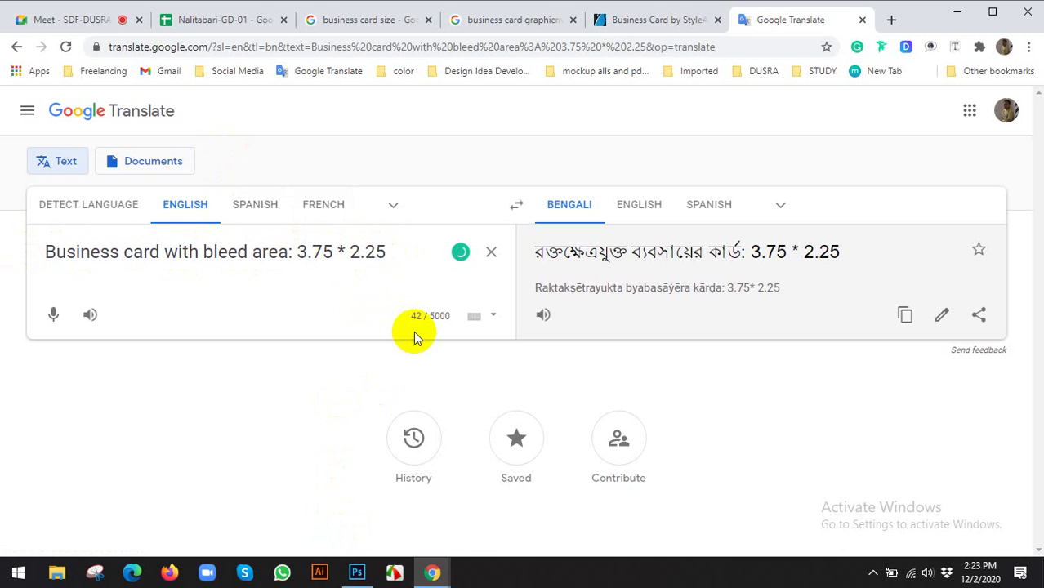
text(")
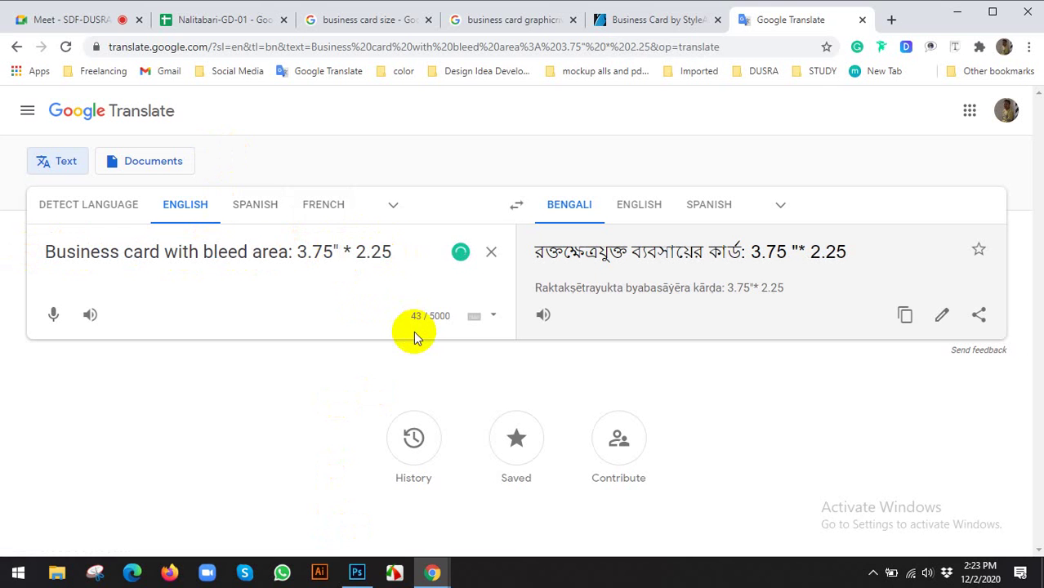
click(394, 249)
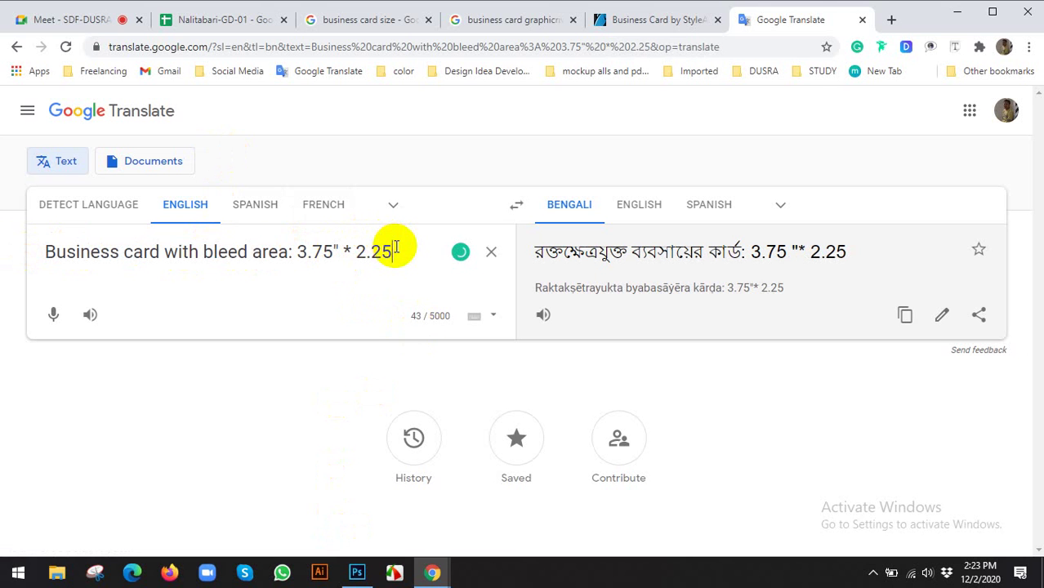
text(")
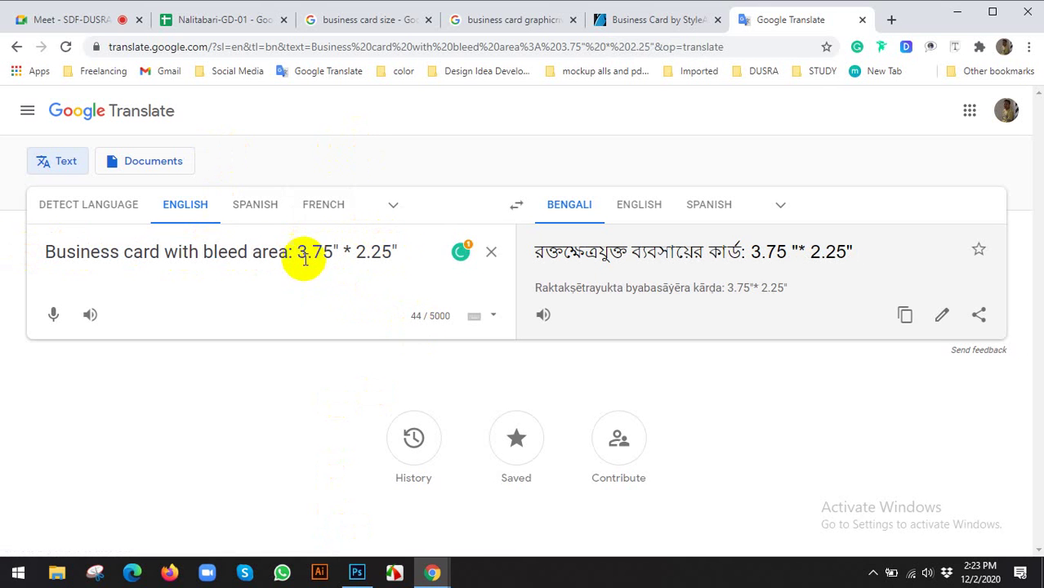
drag(308, 255, 331, 254)
click(427, 250)
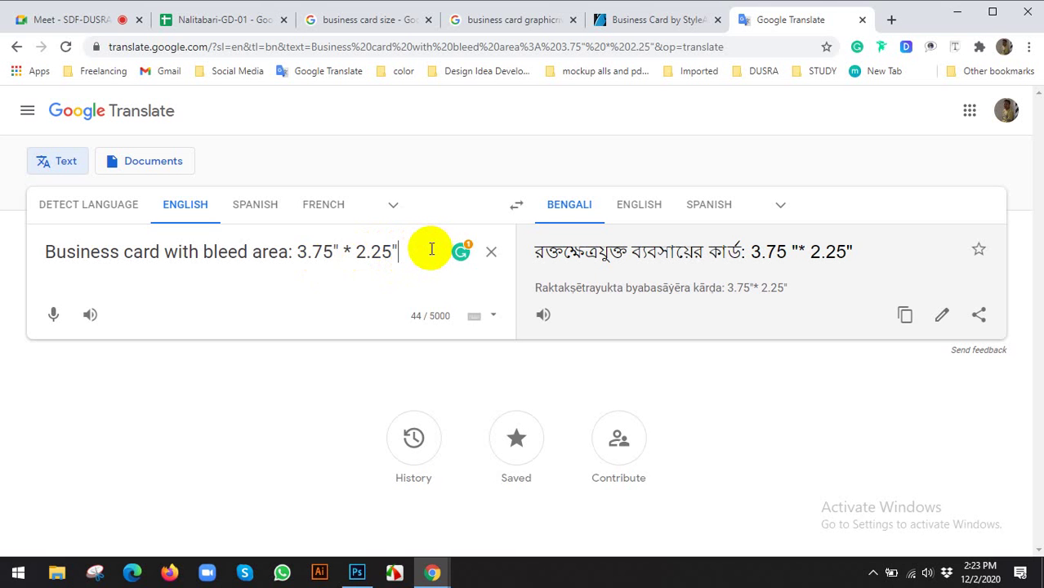
Add a new line reading 'Standard Size: 3.5"*2"'
key(Return)
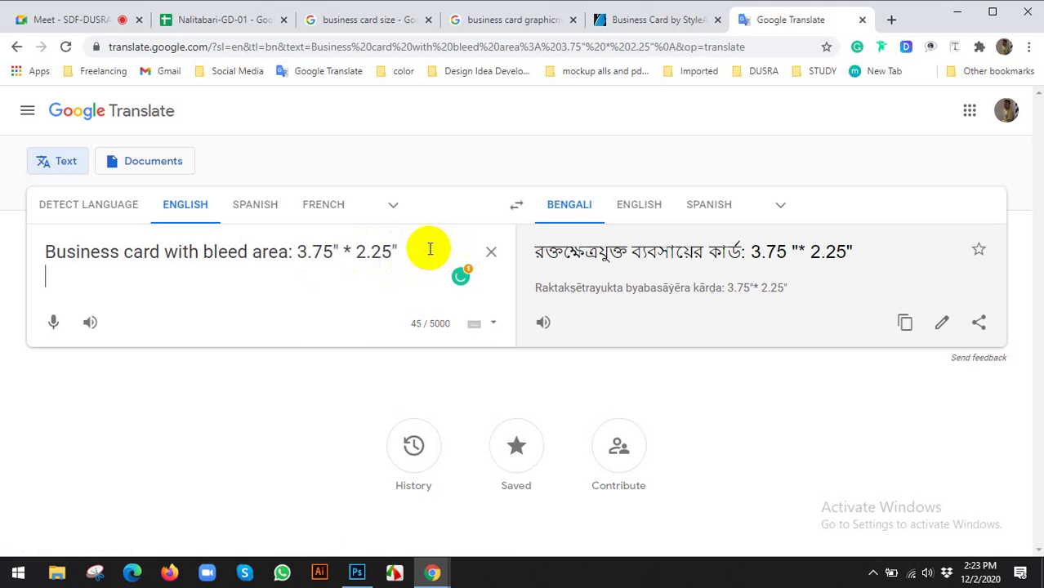
text(Sta)
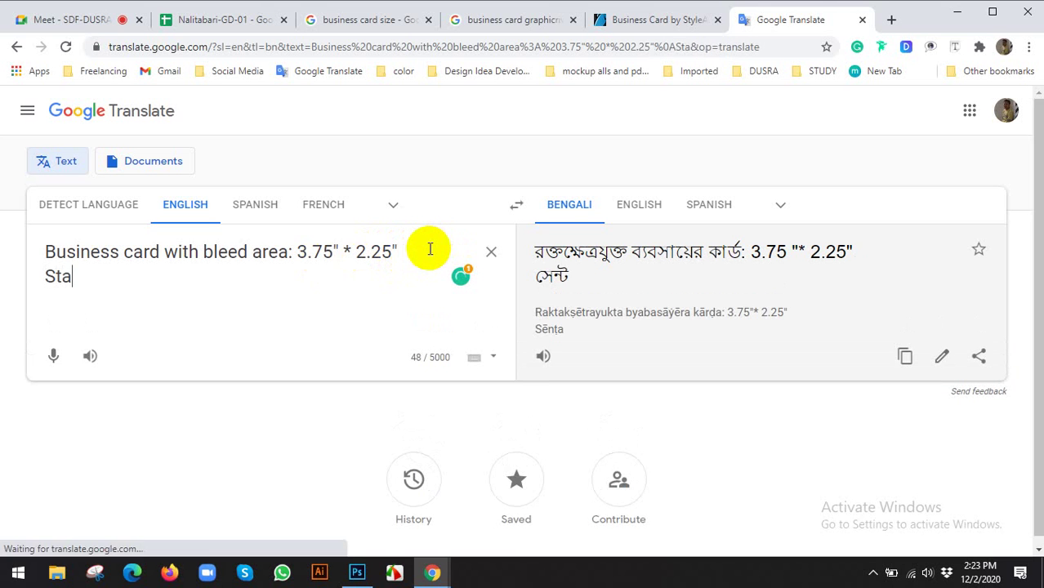
text(ndard )
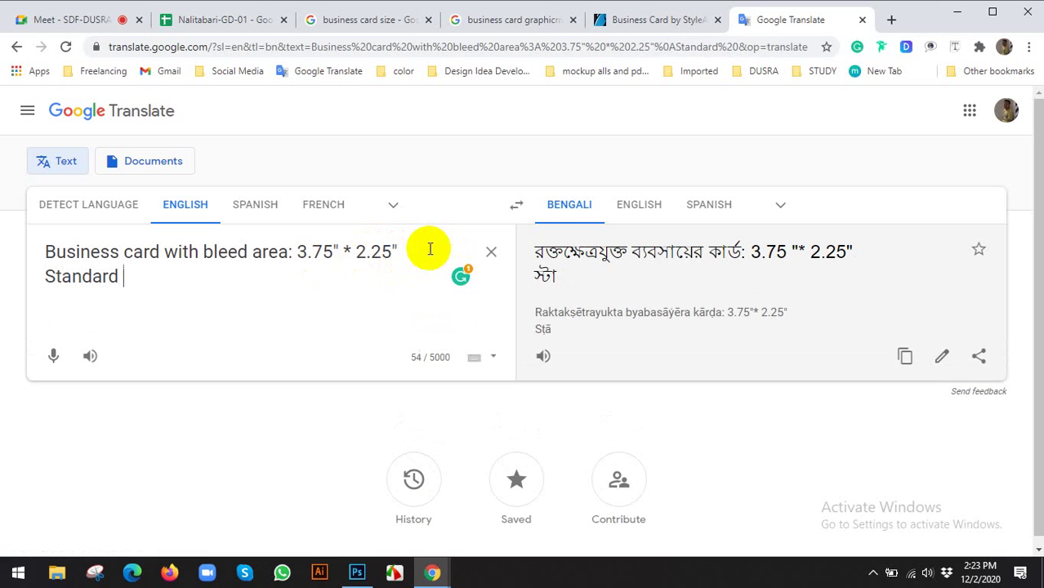
text(Size: 3.5)
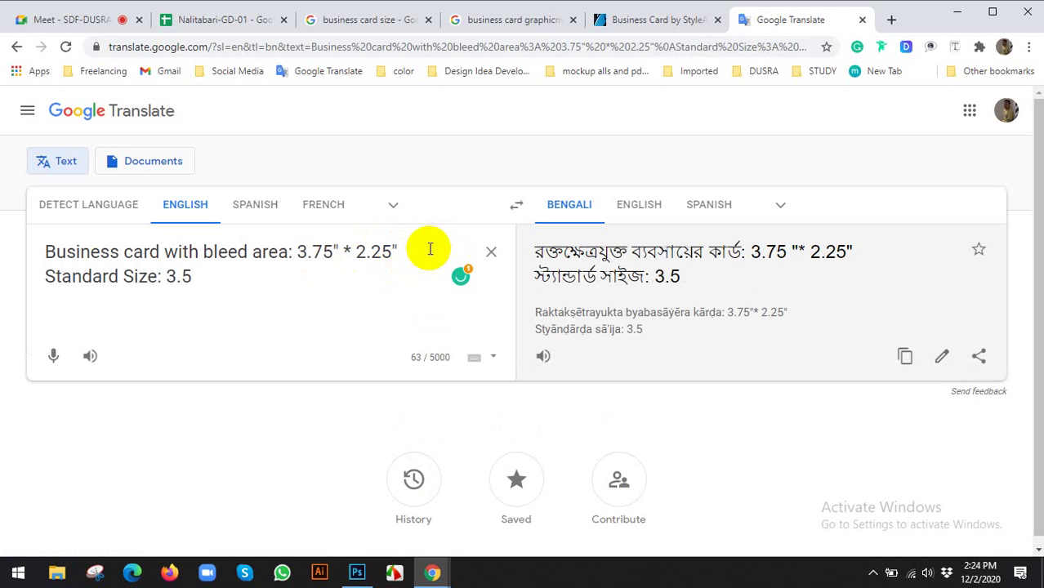
text("X)
key(BackSpace)
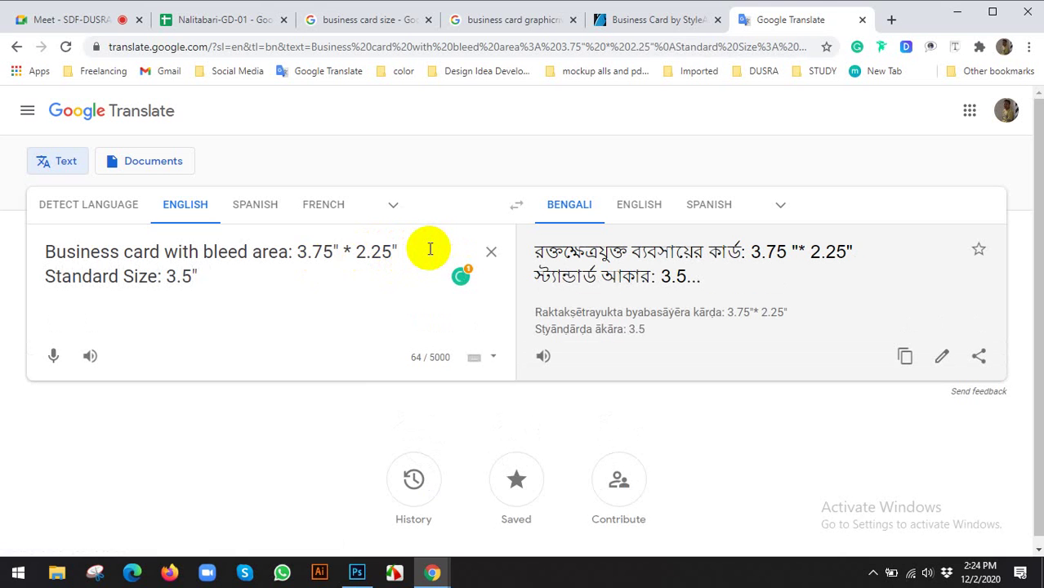
text(*)
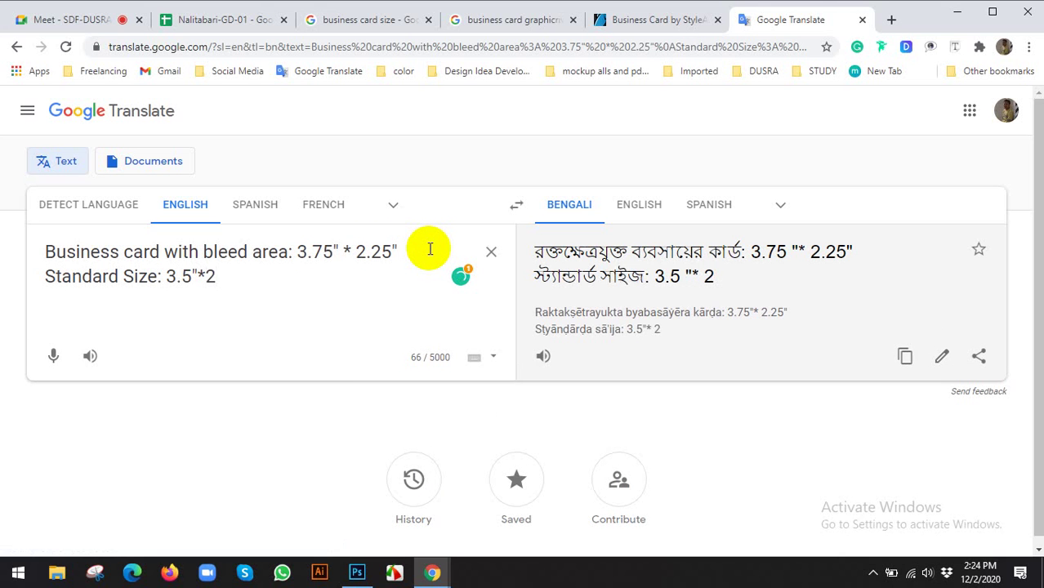
text(2")
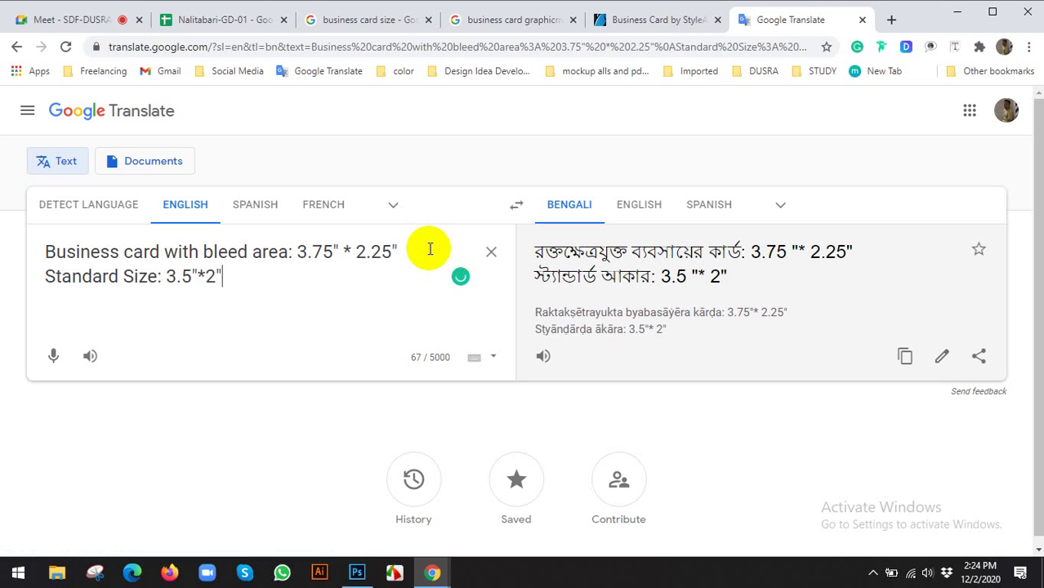
Add a third line 'Safety area: 3.25"*1.75"', correcting the spelling of Safety
key(Return)
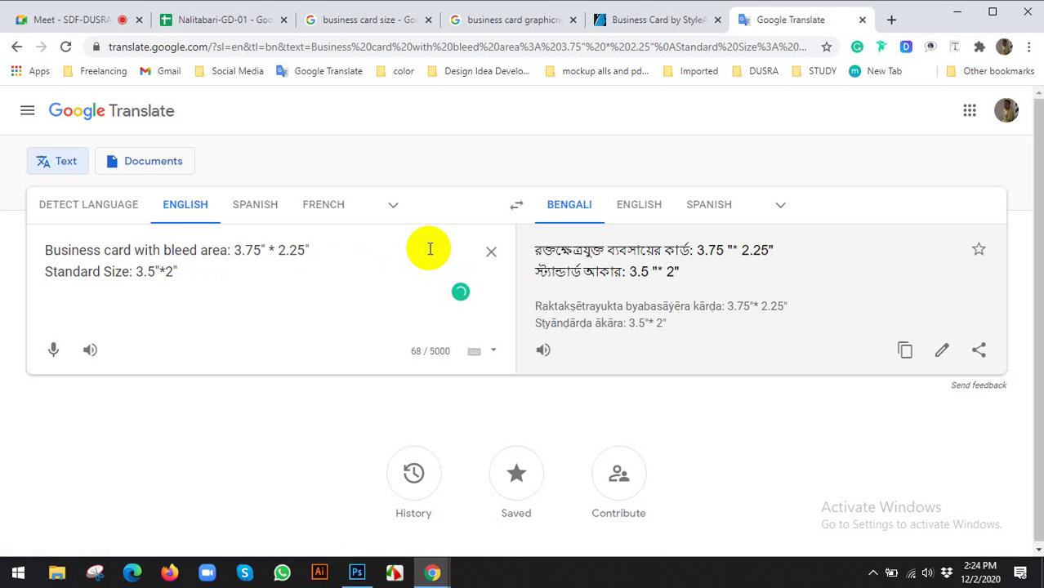
text(Safty)
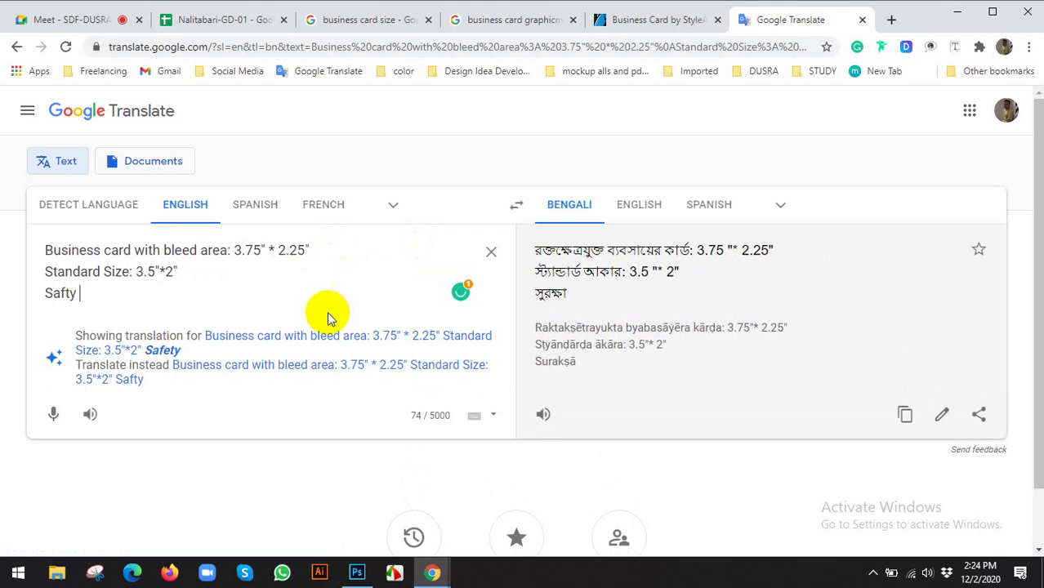
click(268, 340)
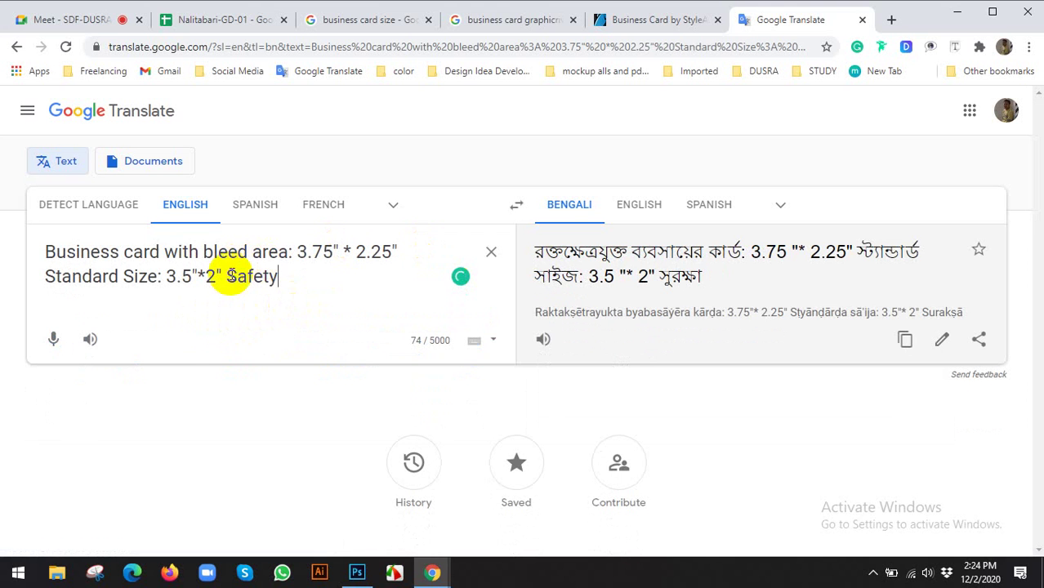
key(Return)
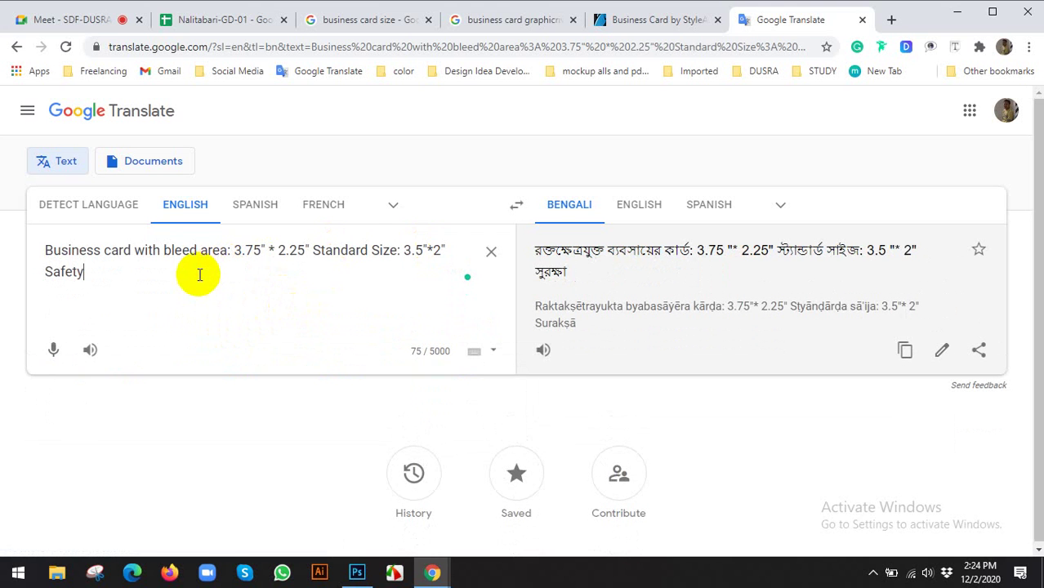
click(315, 250)
key(Return)
click(128, 296)
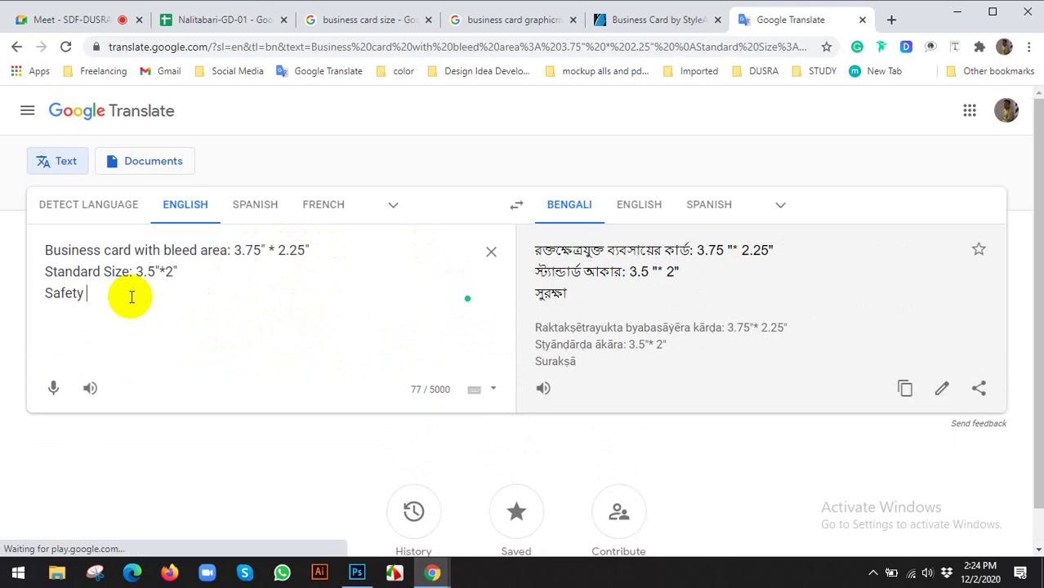
text(area:)
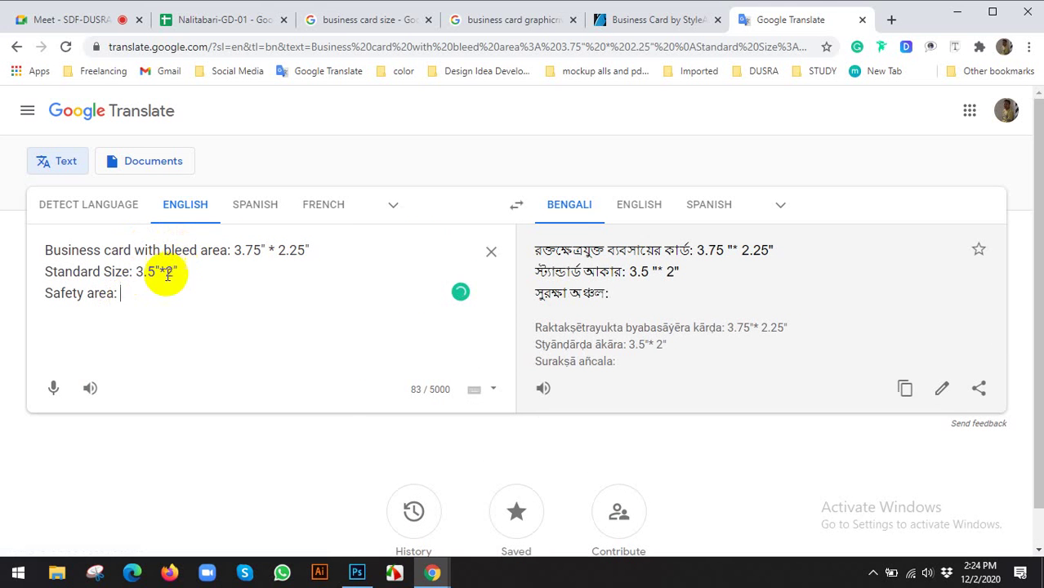
click(202, 276)
drag(161, 269, 104, 271)
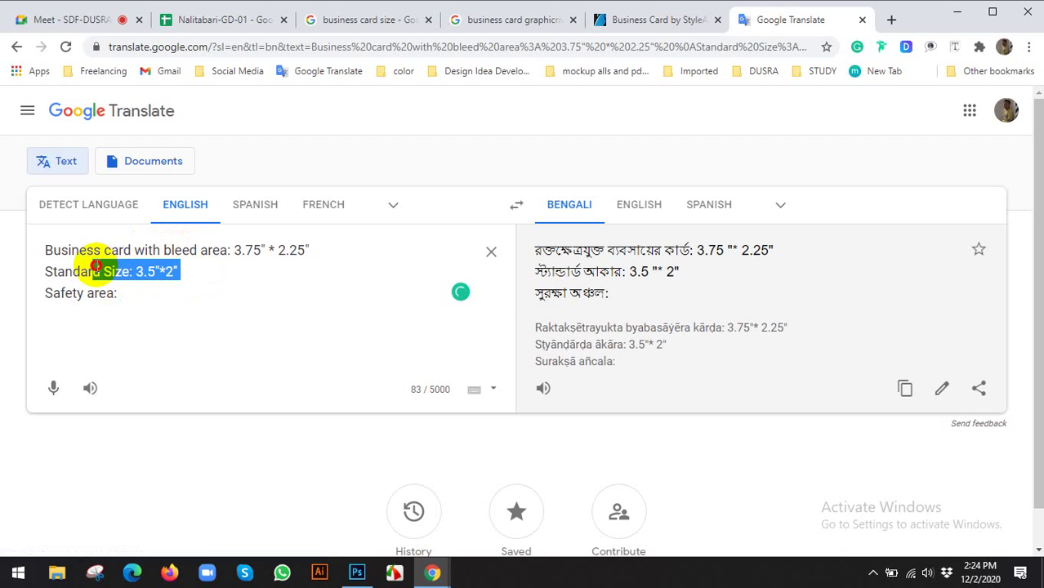
click(138, 295)
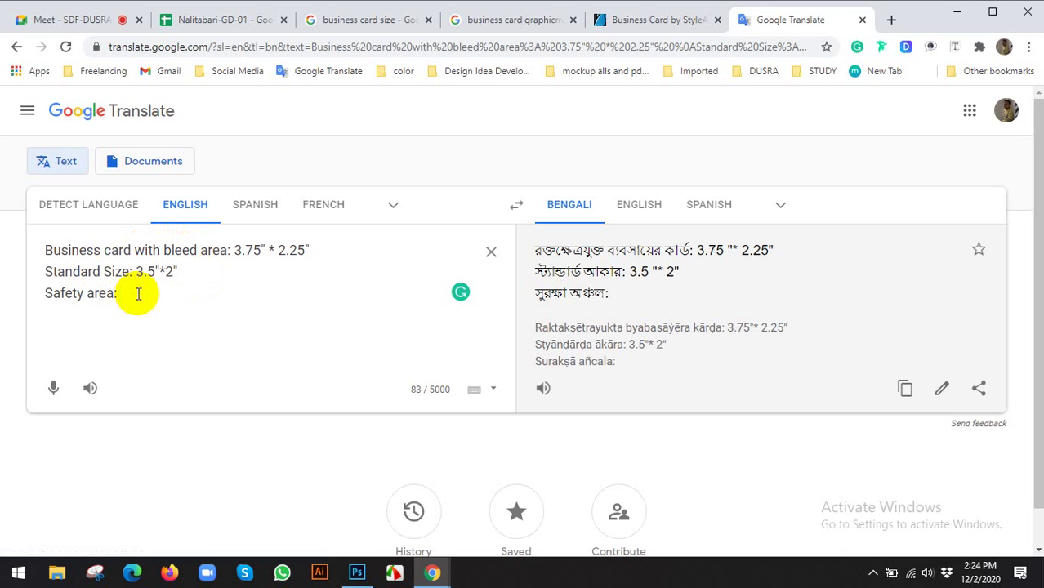
text(3.25)
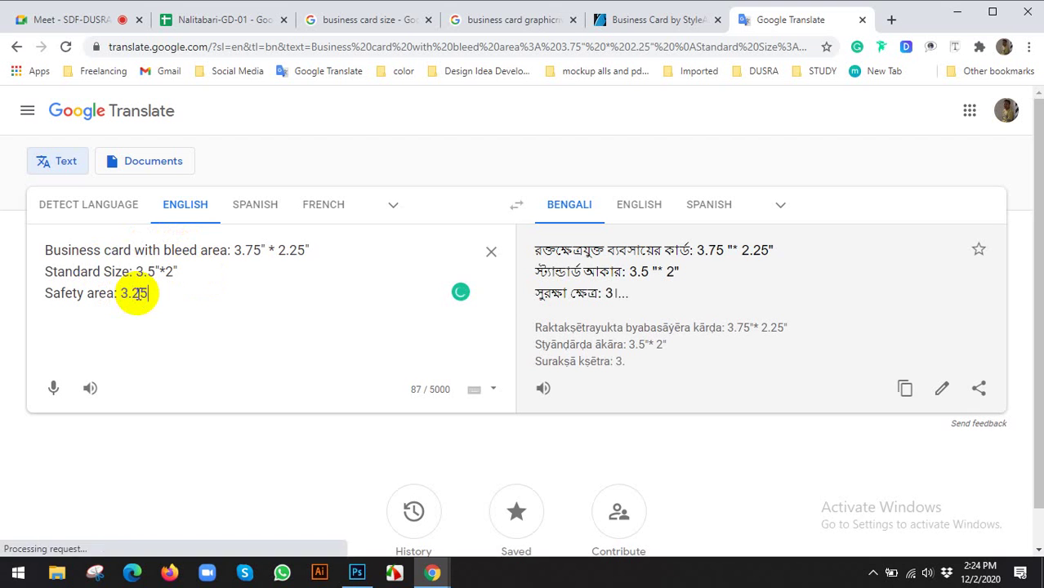
text(")
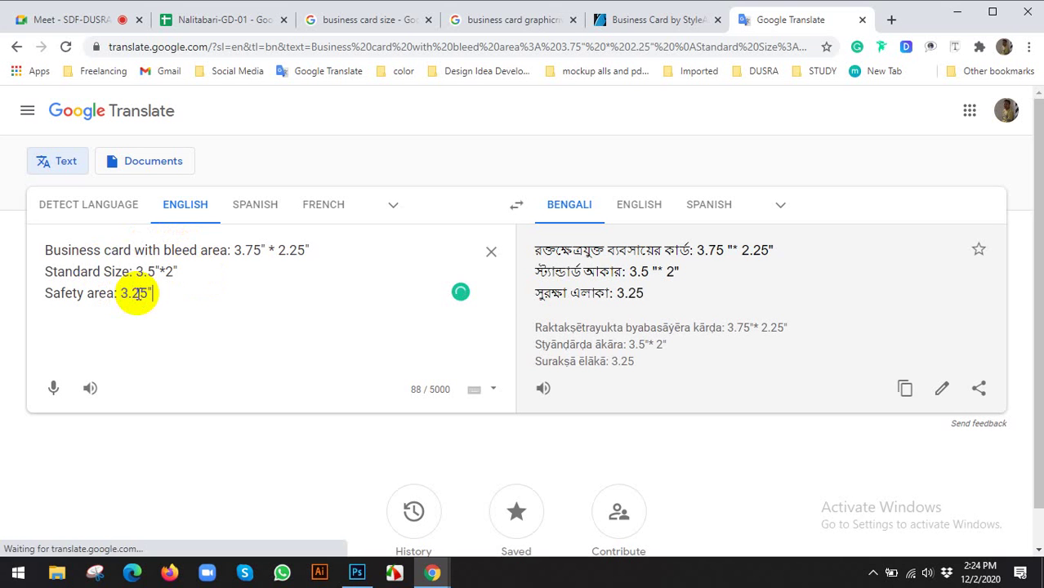
text(*)
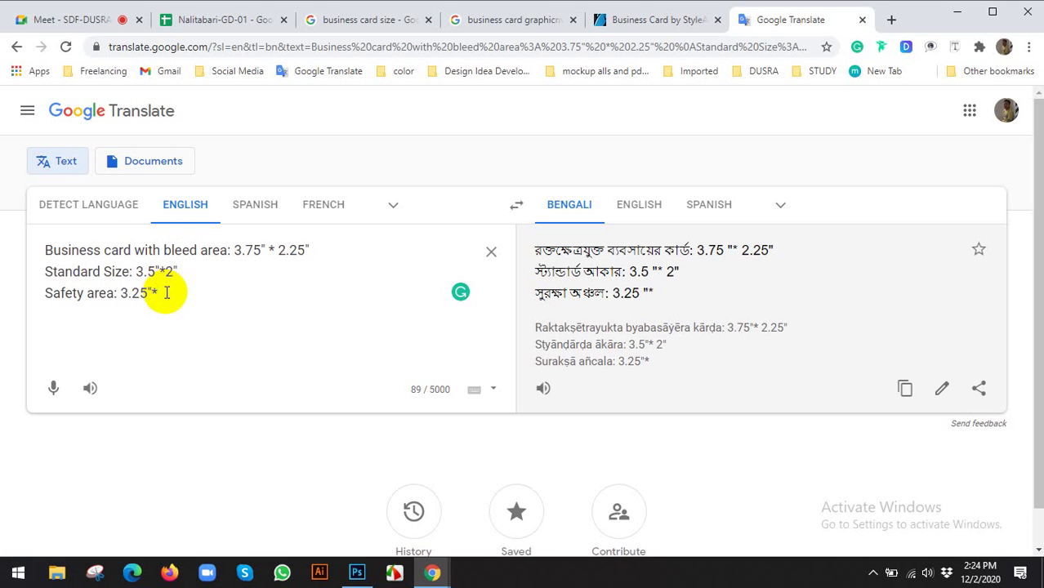
text(1.)
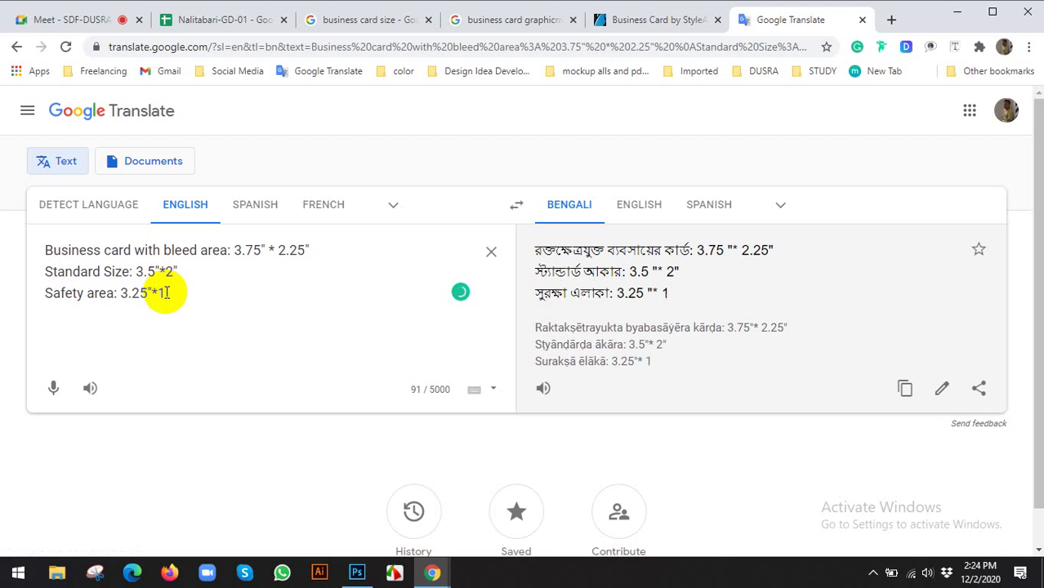
text(75)
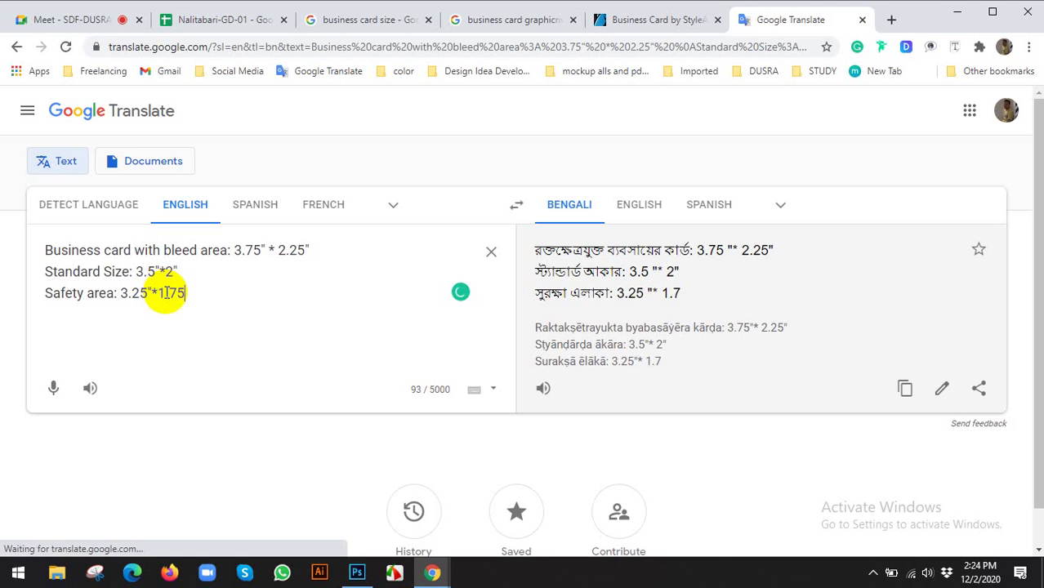
text(")
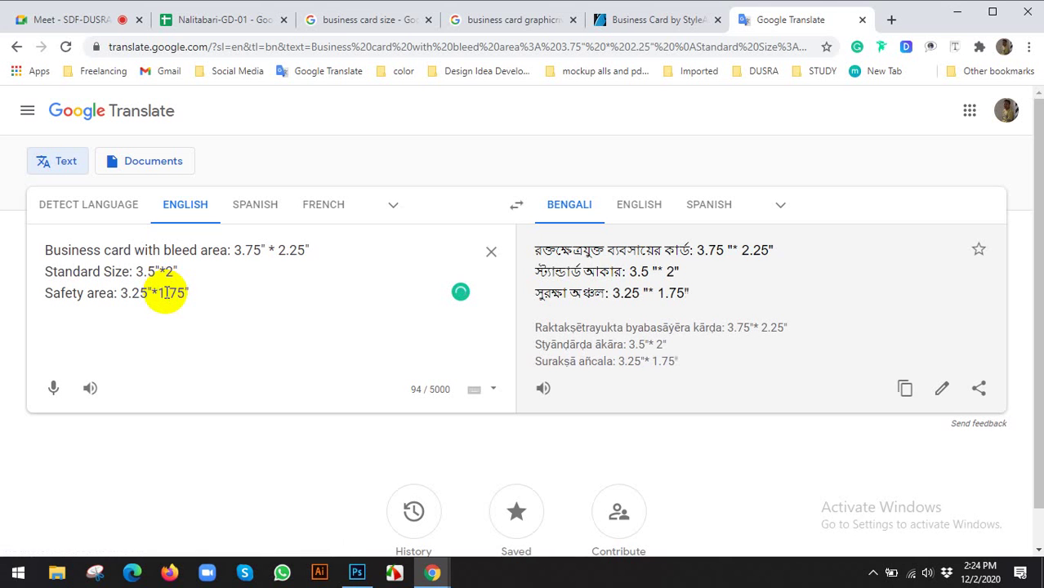
Highlight the Safety area, Standard Size and bleed-area sizes to review them
drag(208, 291, 28, 290)
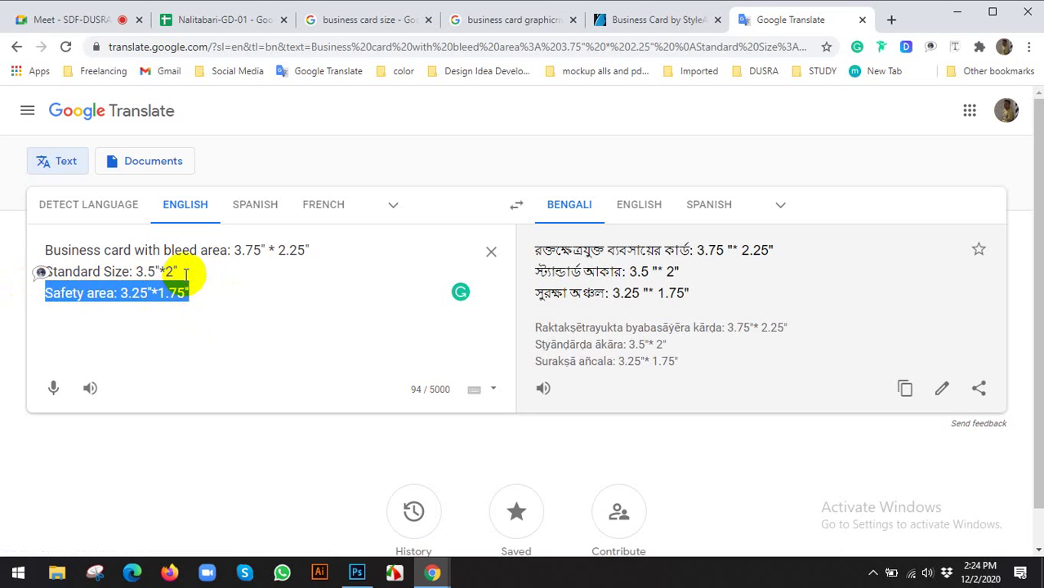
drag(180, 272, 47, 270)
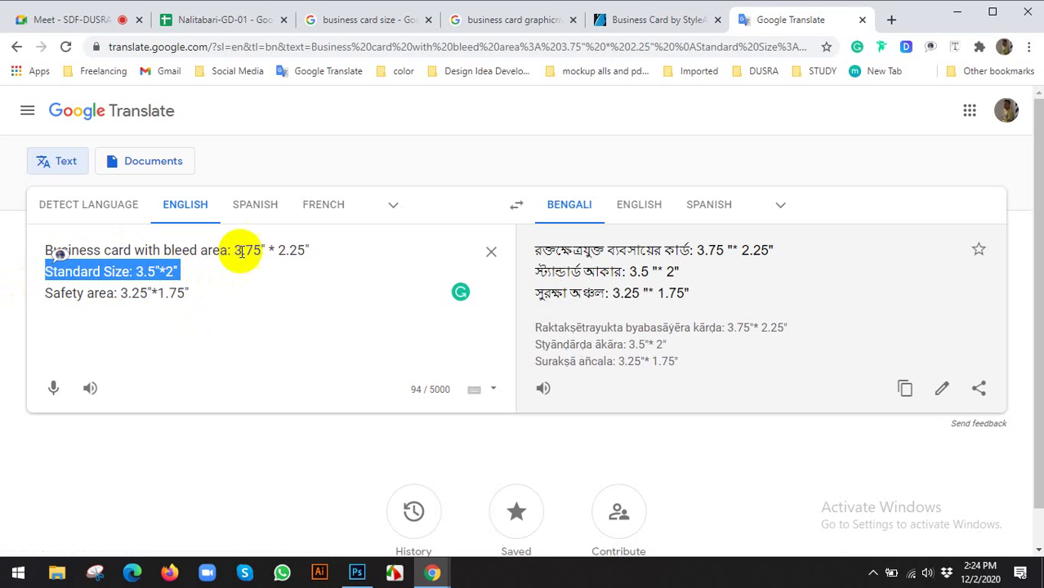
drag(333, 249, 245, 250)
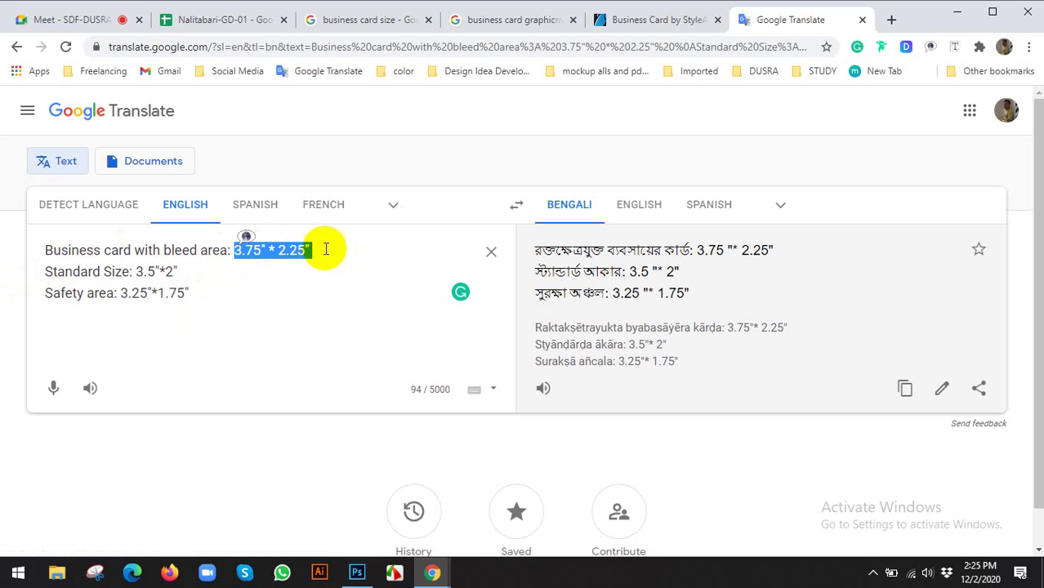
In Photoshop, start a File > New document, then dismiss the dialog
click(357, 572)
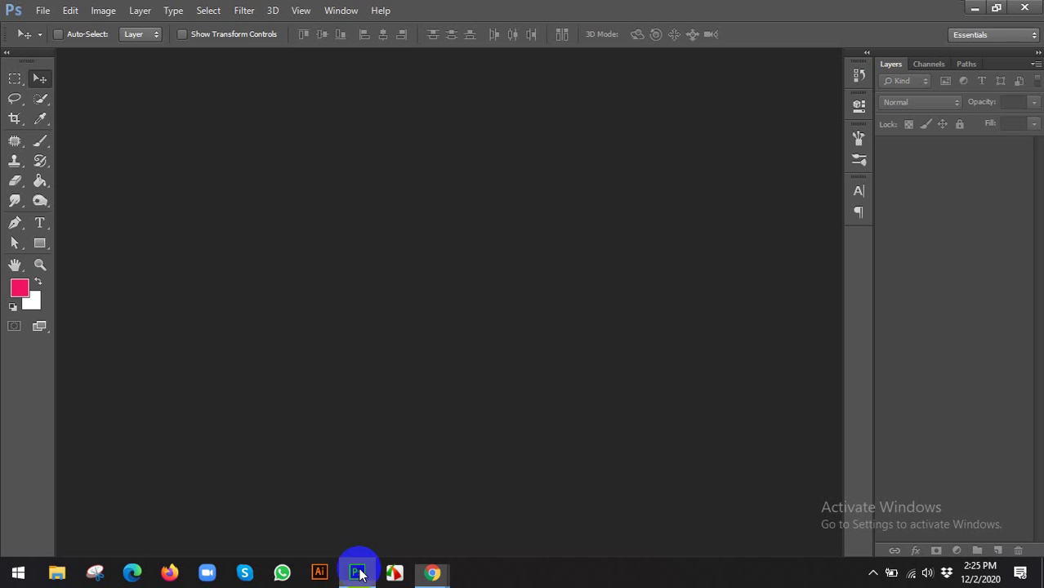
click(43, 10)
click(57, 30)
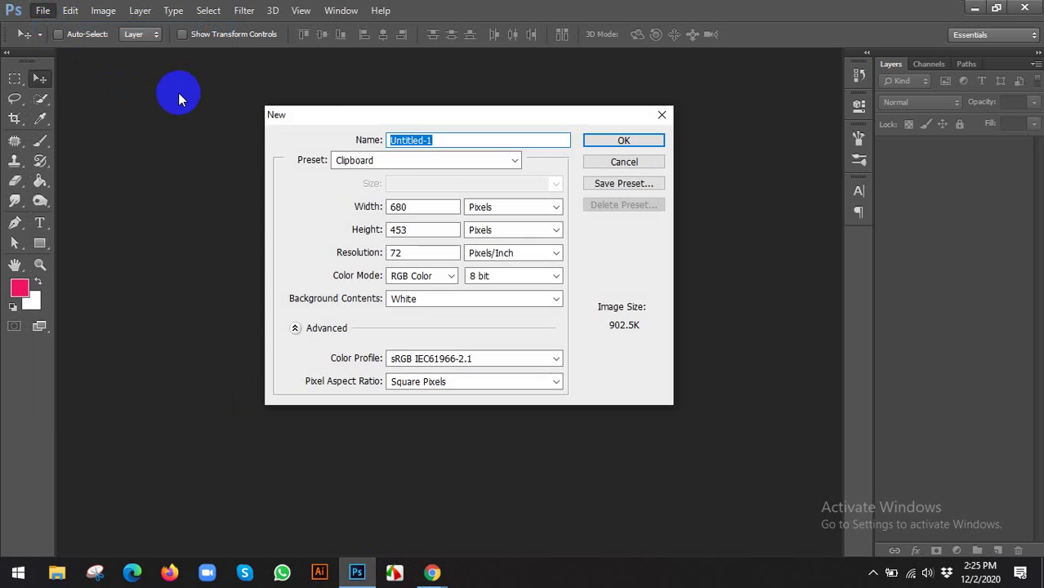
click(595, 167)
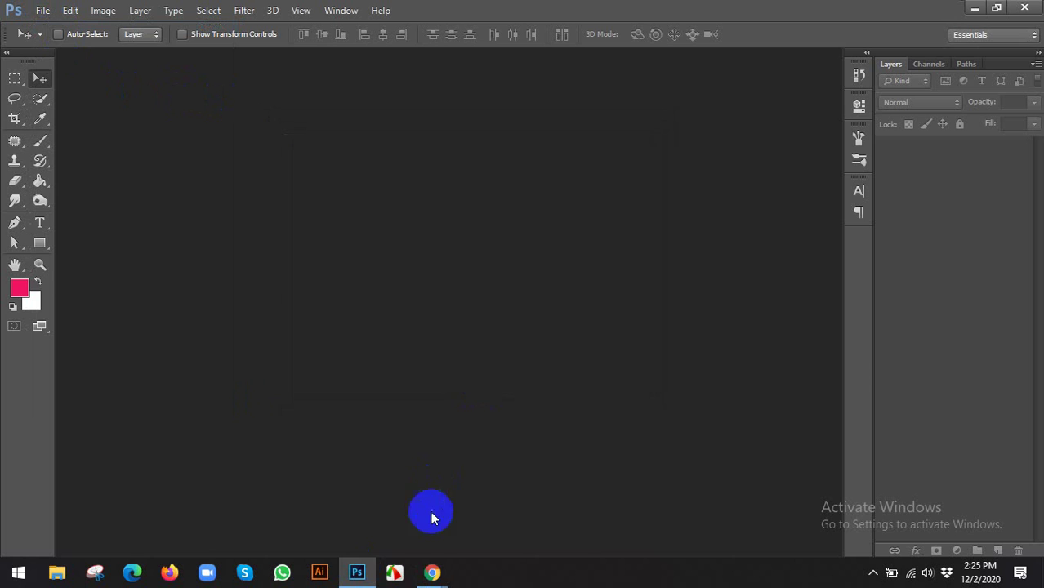
Check the Standard Size line in the Chrome notes, then return to Photoshop's File menu
mouse_move(431, 572)
click(402, 529)
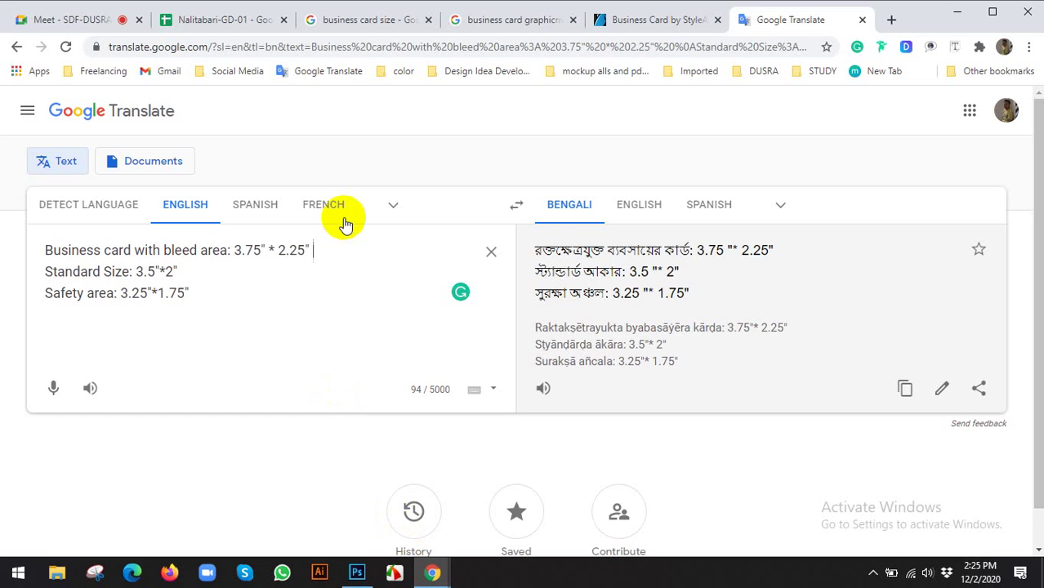
click(470, 20)
click(380, 20)
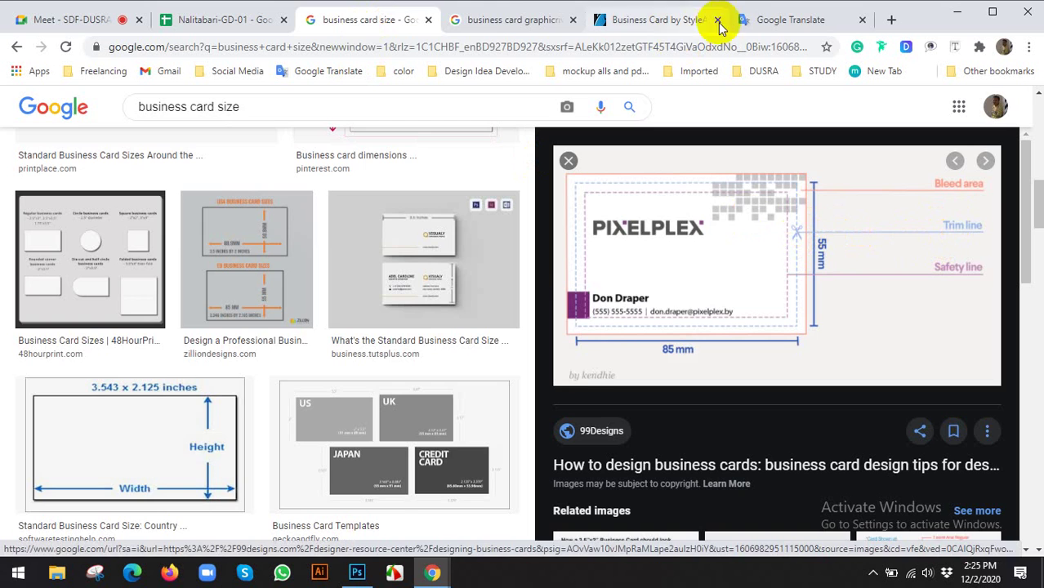
click(785, 20)
drag(205, 271, 3, 274)
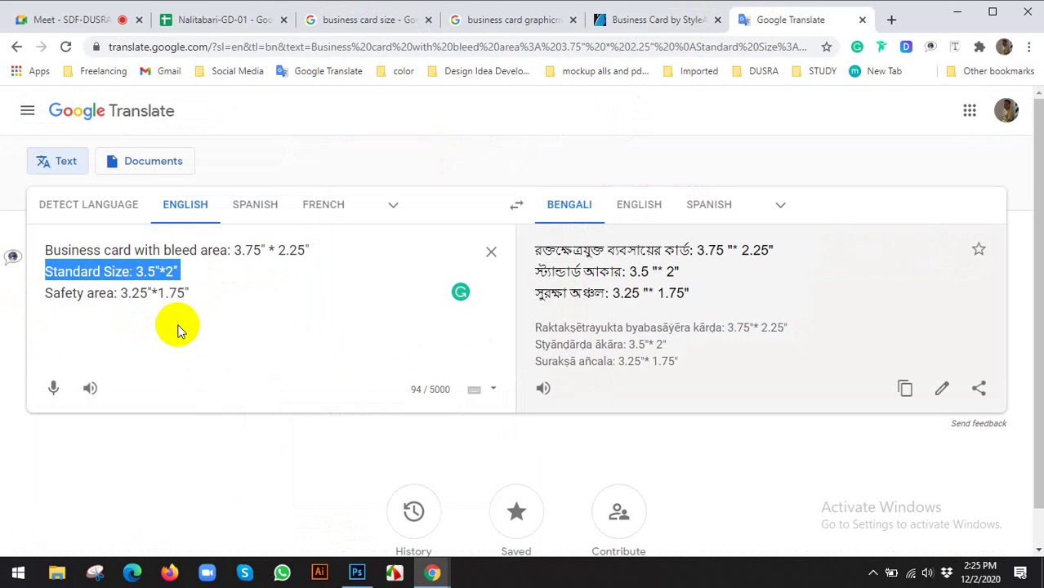
click(356, 572)
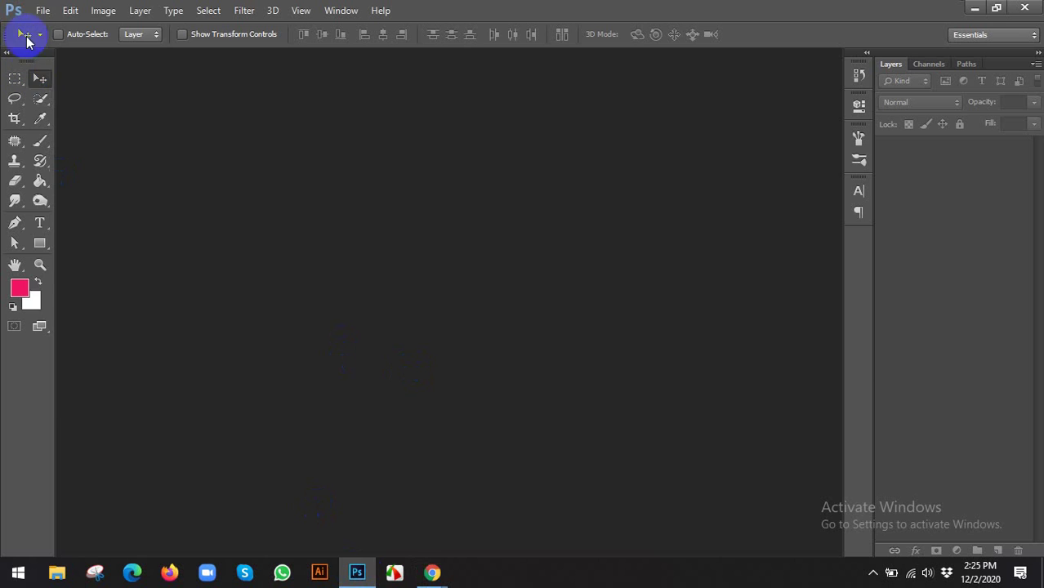
click(41, 10)
Name the new document 'Business Card' and switch its size units to inches
click(50, 30)
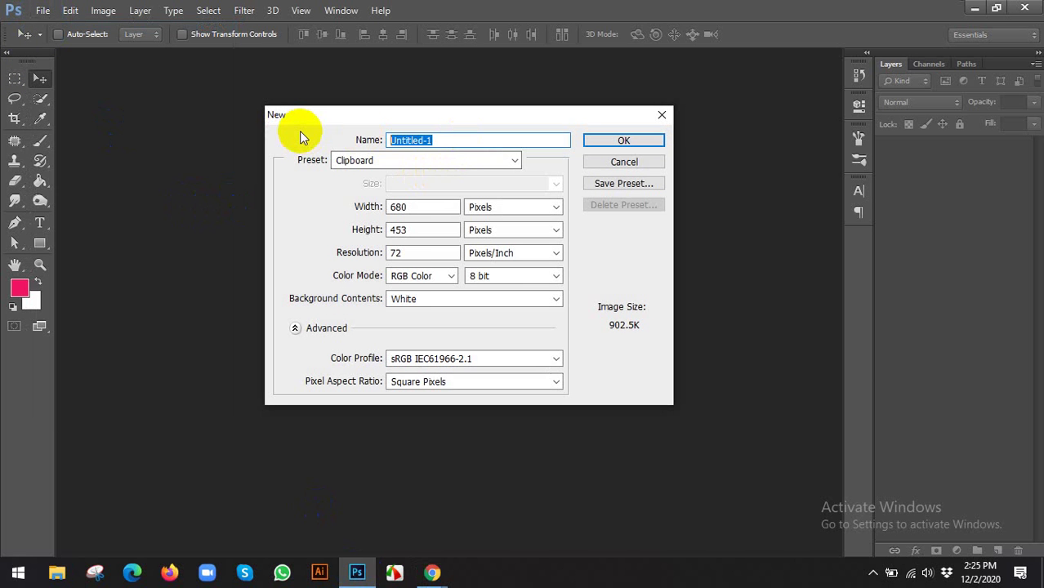
text(Business Card)
key(Tab)
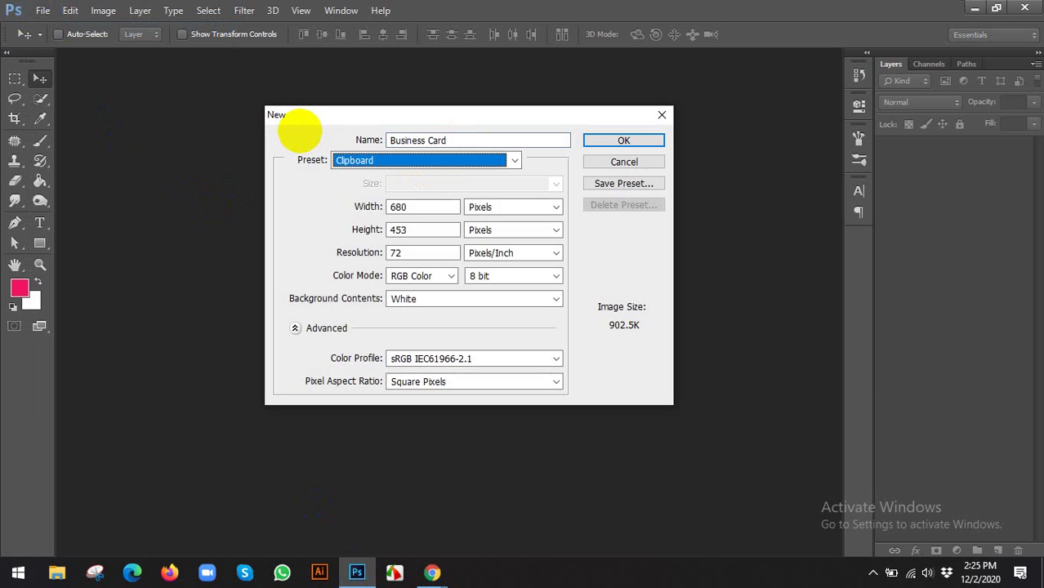
click(482, 208)
click(490, 234)
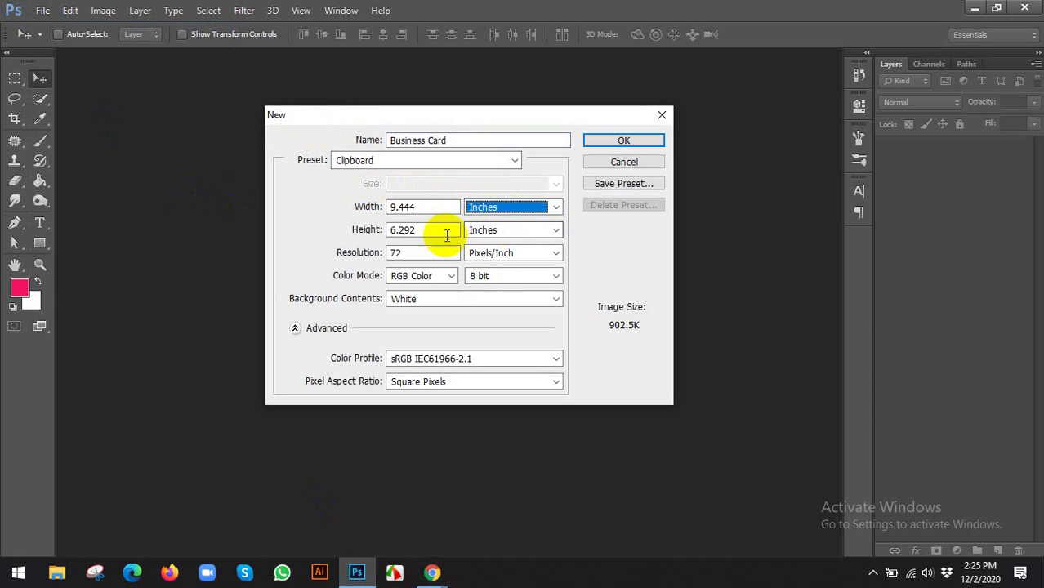
drag(426, 209, 345, 203)
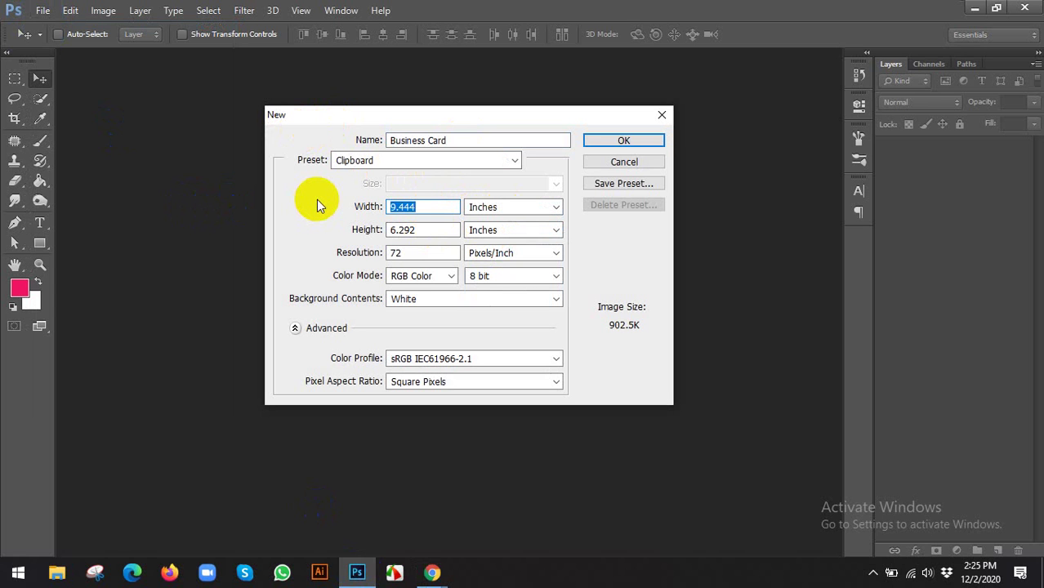
text(3.)
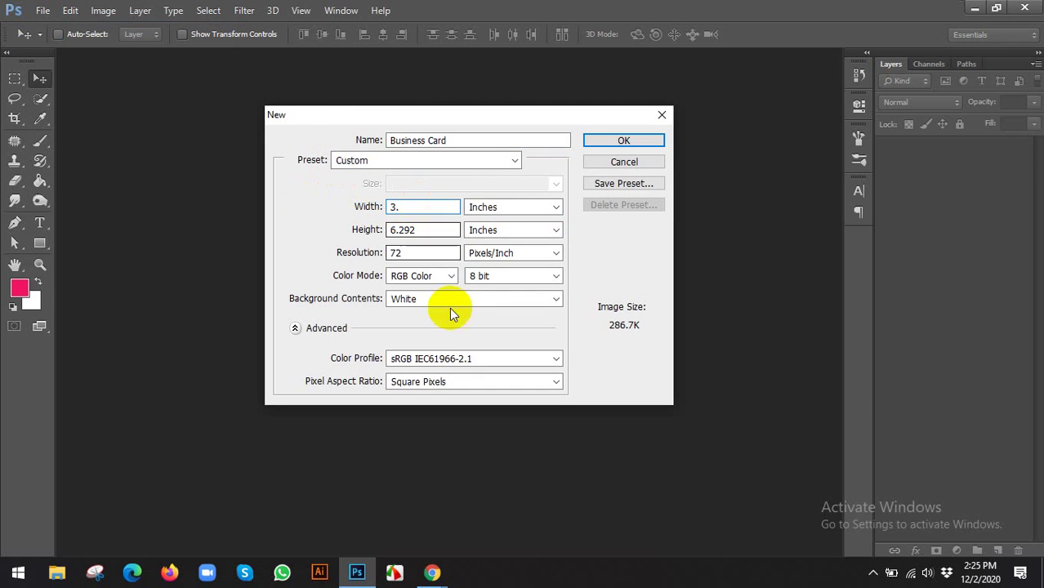
Look up the Safety area size line in the Google Translate notes
click(430, 573)
click(369, 462)
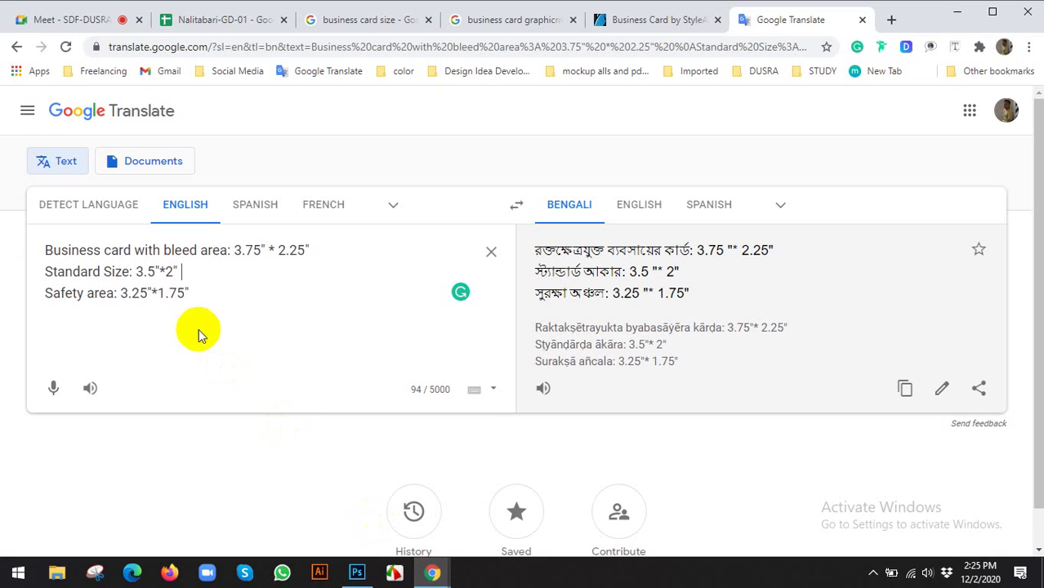
drag(192, 294, 49, 237)
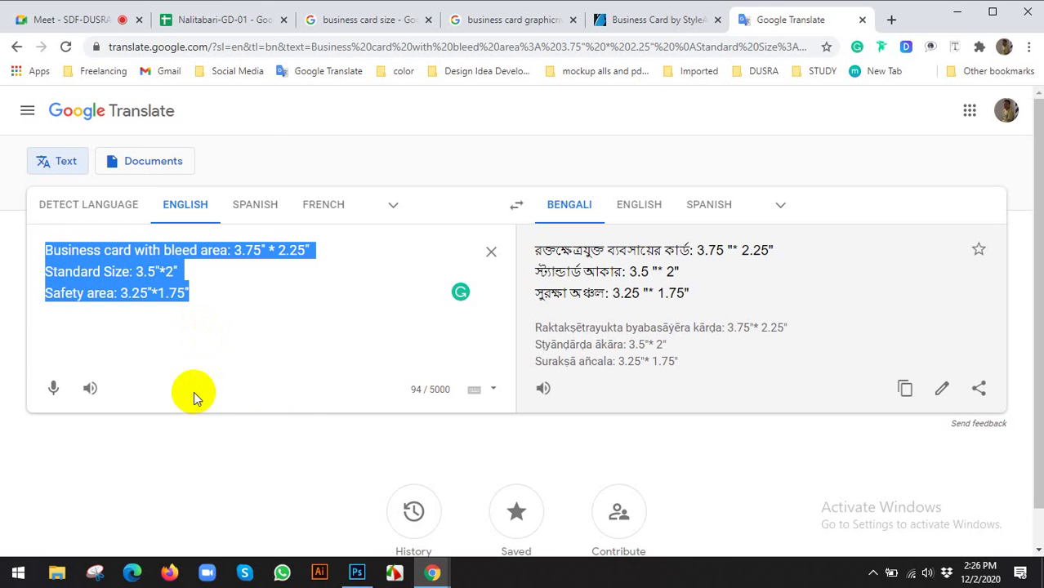
key(alt+Tab)
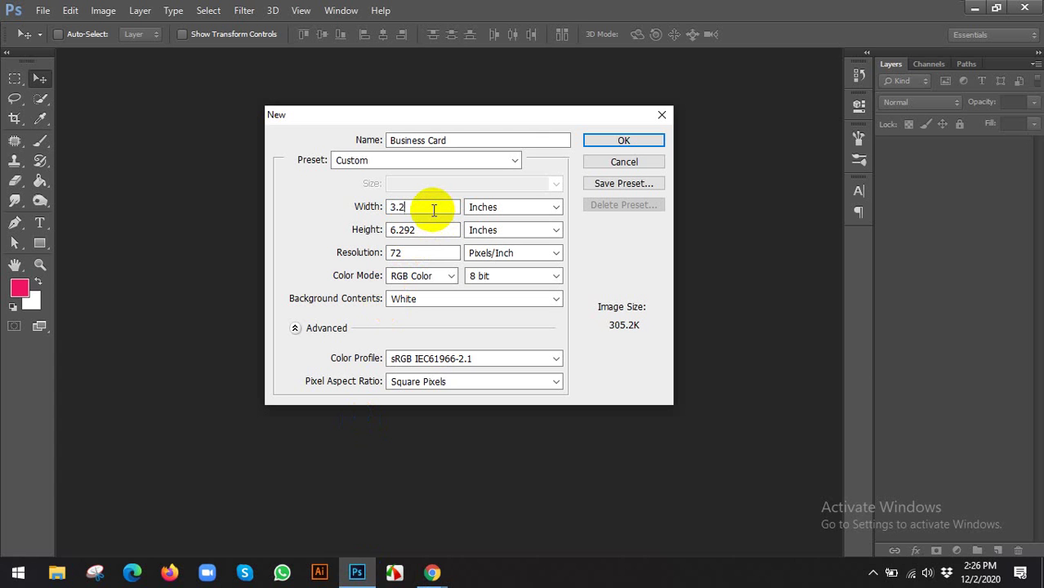
Set width 3.25 in, height 1.75 in, resolution 300 and CMYK Color, then create the document
click(429, 208)
text(3.25)
key(Tab)
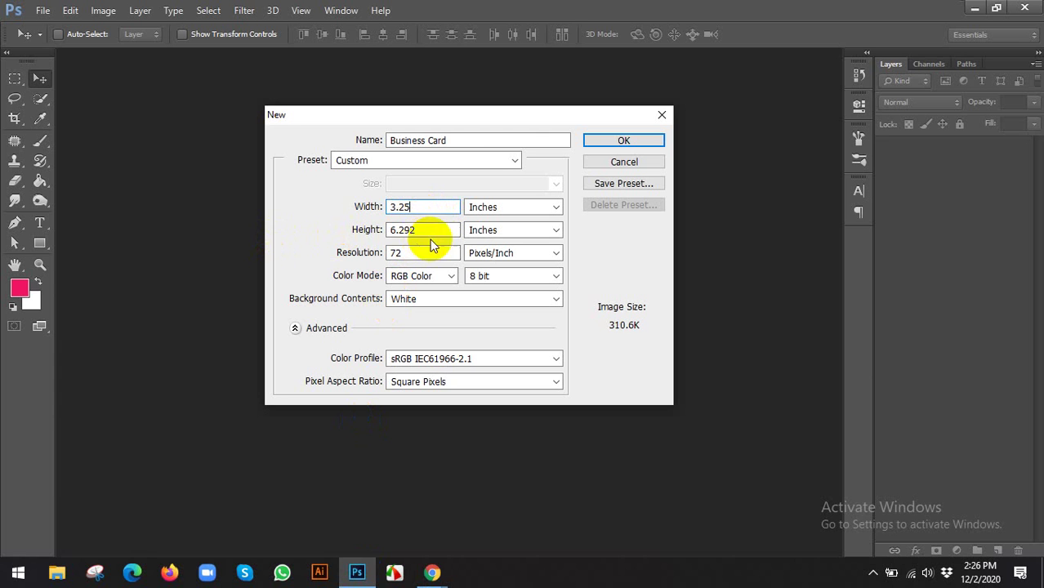
text(1.)
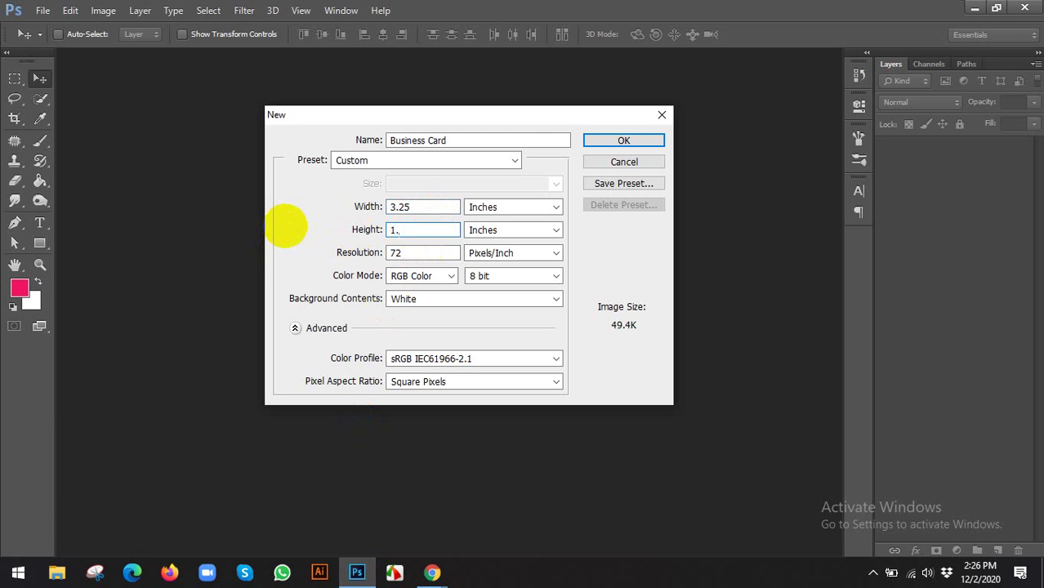
text(75)
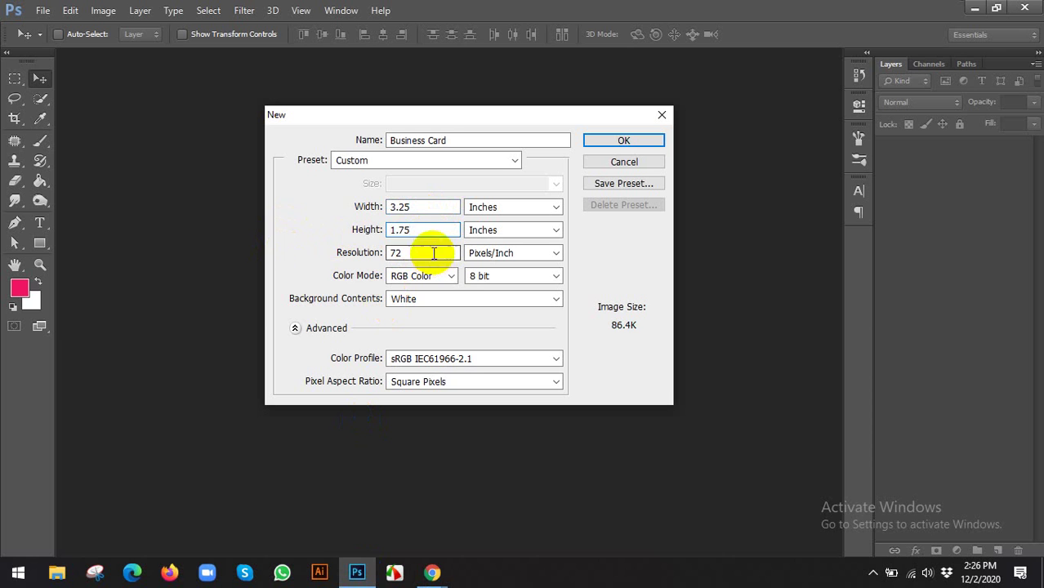
key(Tab)
text(300)
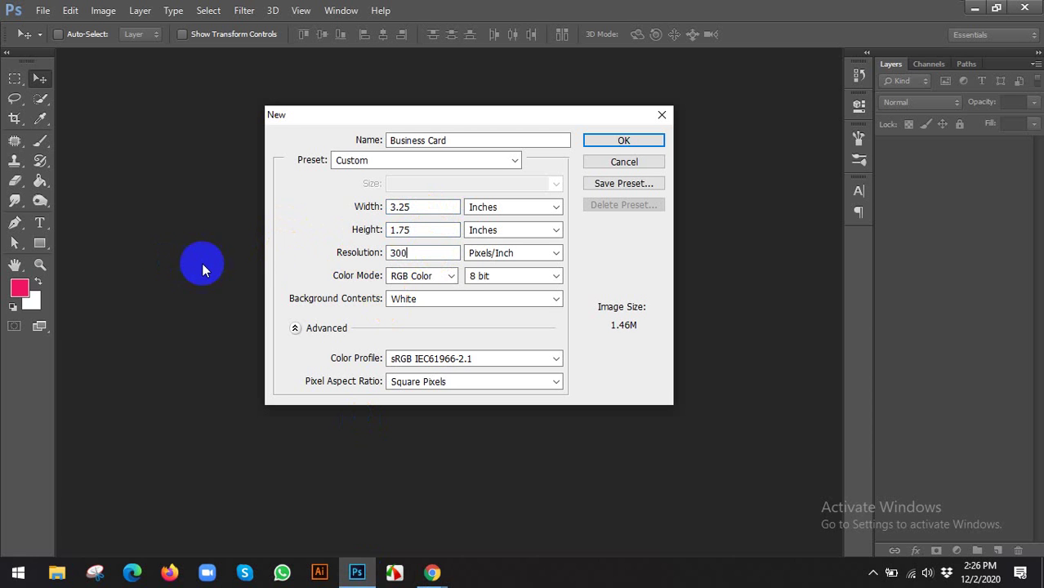
click(421, 278)
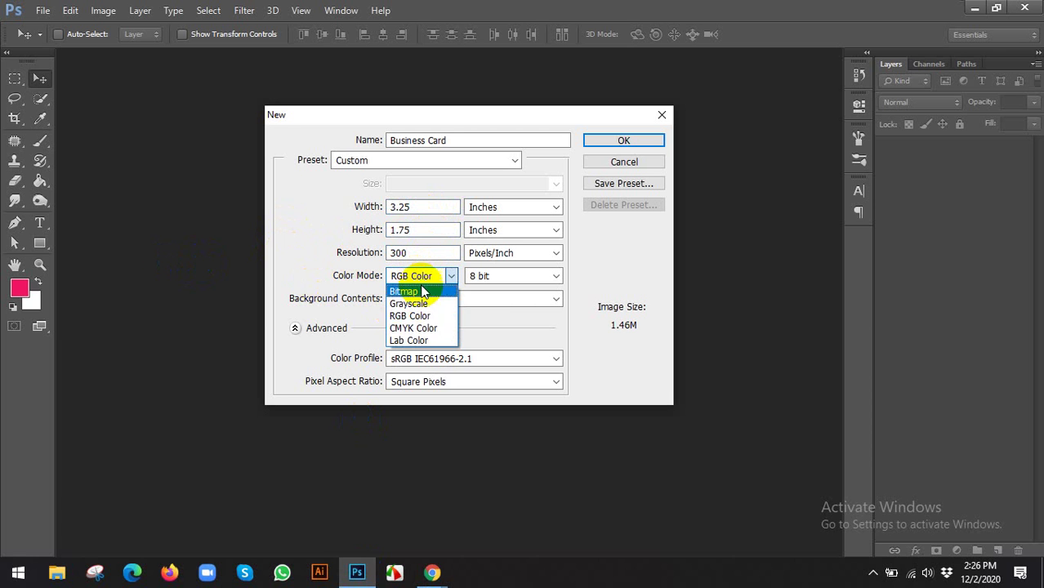
click(424, 329)
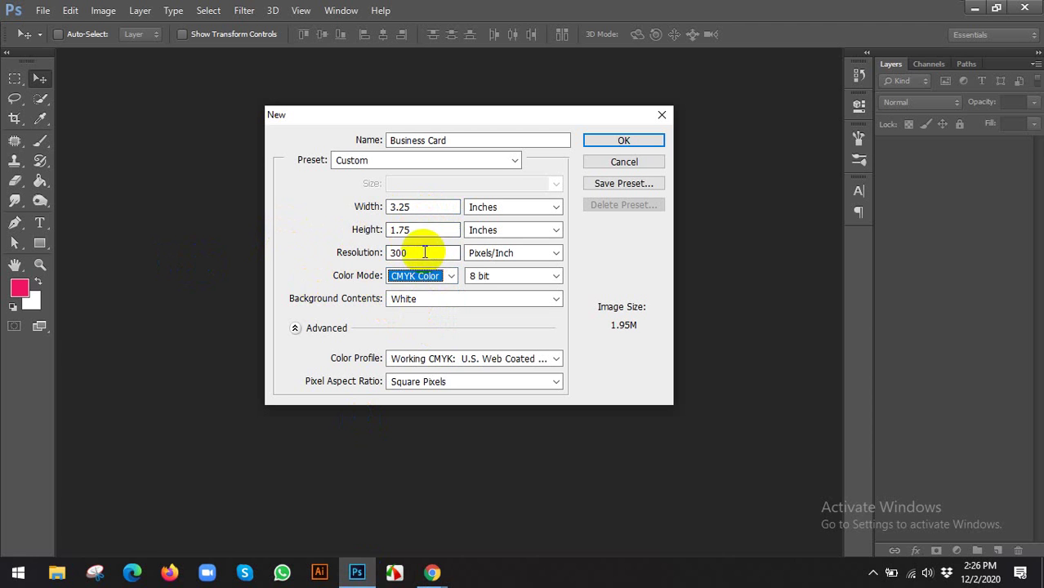
drag(422, 257, 261, 256)
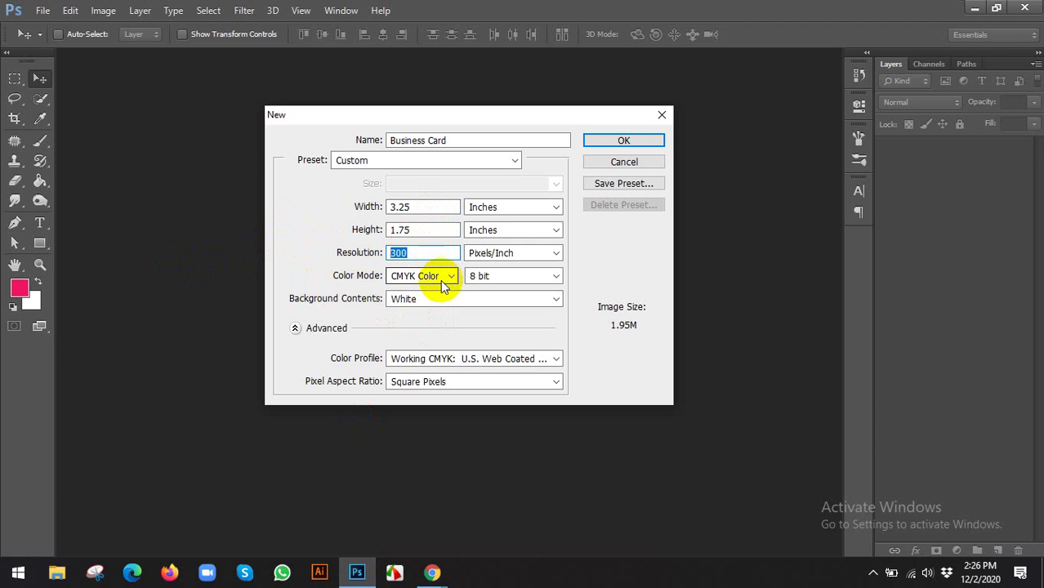
click(599, 143)
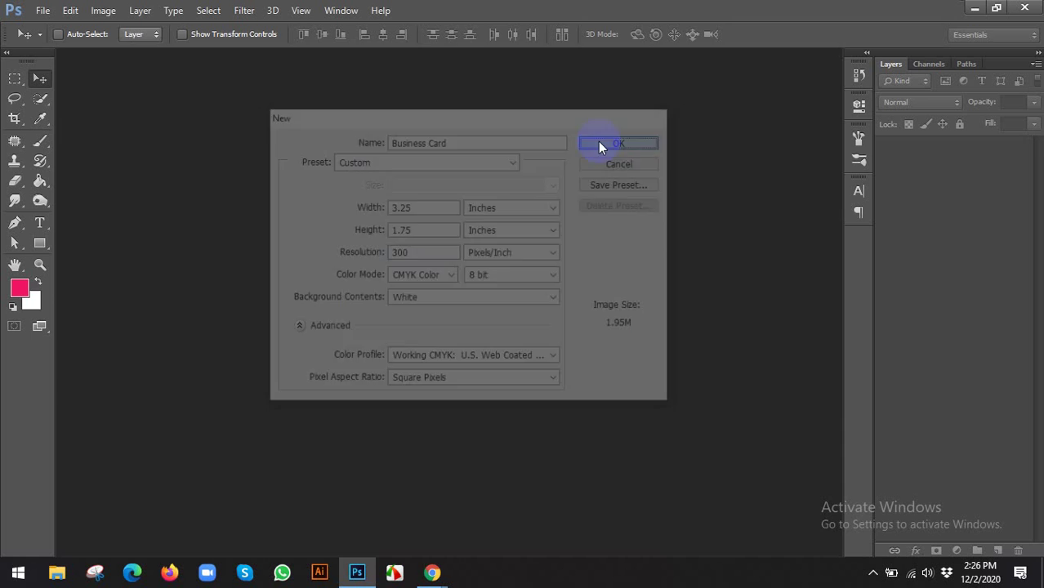
Zoom out and scroll around the blank Business Card canvas
key(ctrl+minus)
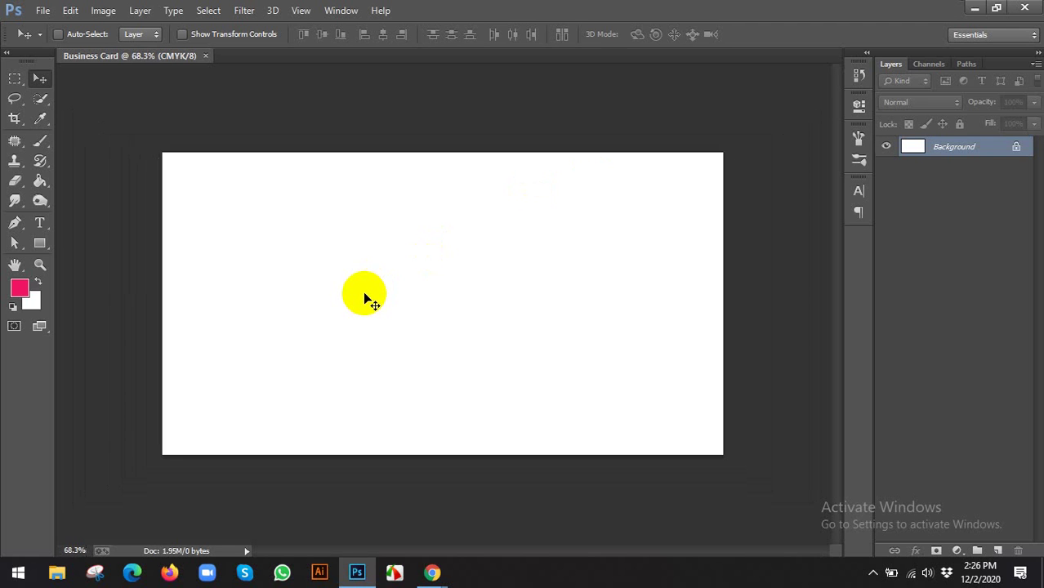
scroll(368, 299, down, 5)
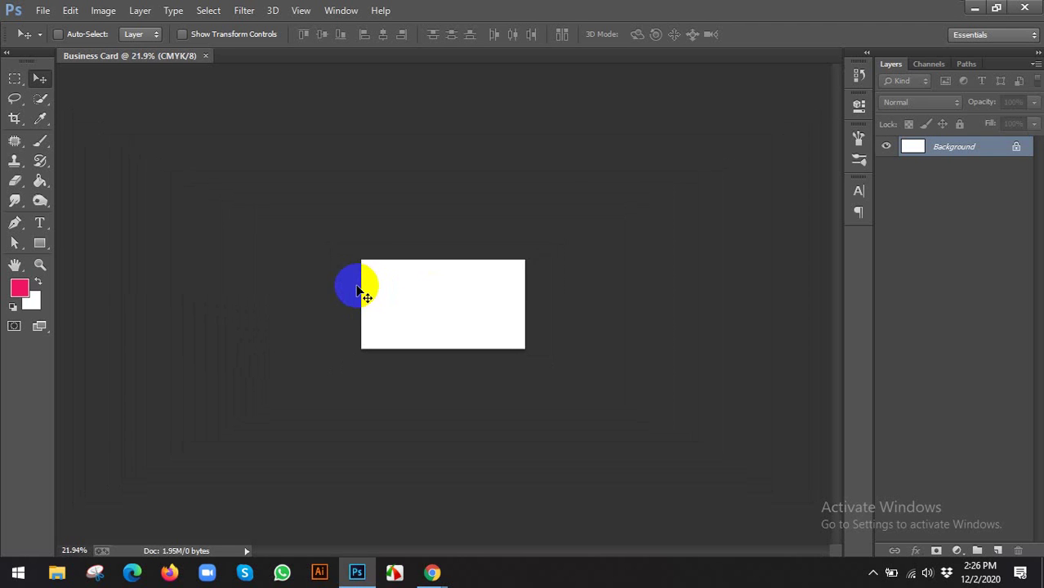
scroll(360, 292, up, 5)
scroll(291, 303, down, 4)
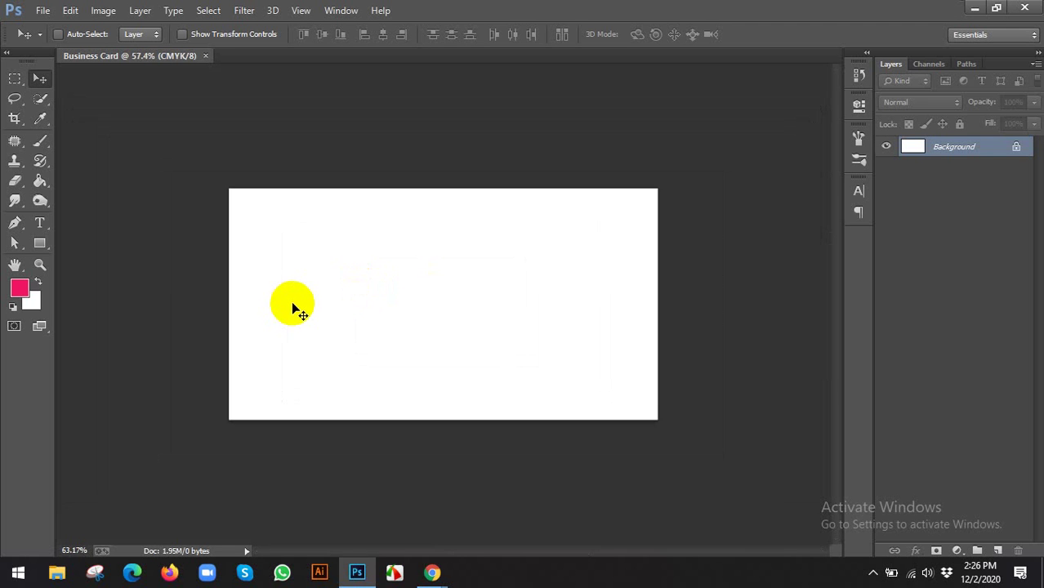
scroll(294, 305, up, 2)
scroll(296, 306, down, 2)
scroll(295, 304, up, 2)
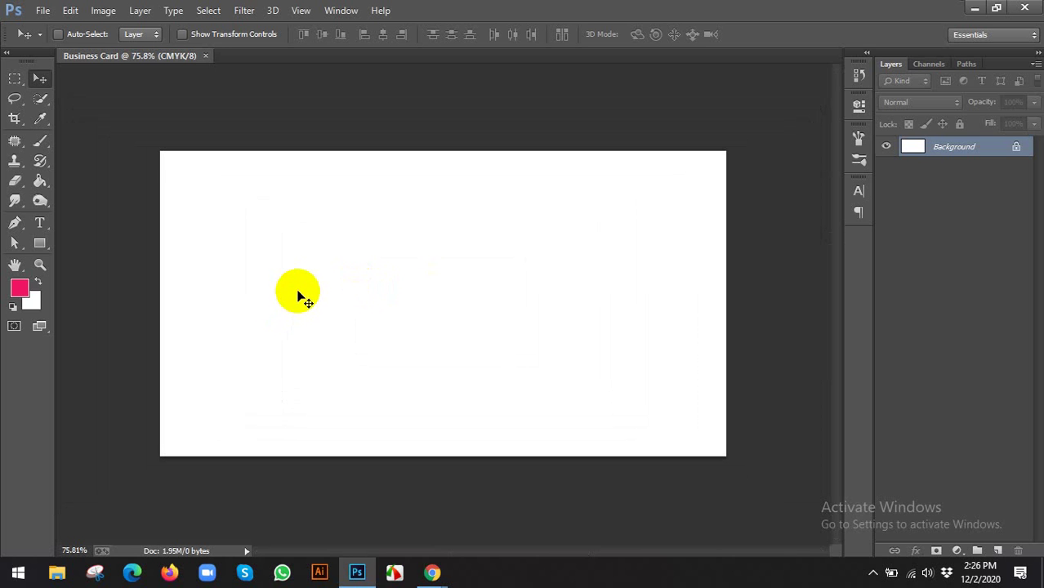
click(201, 128)
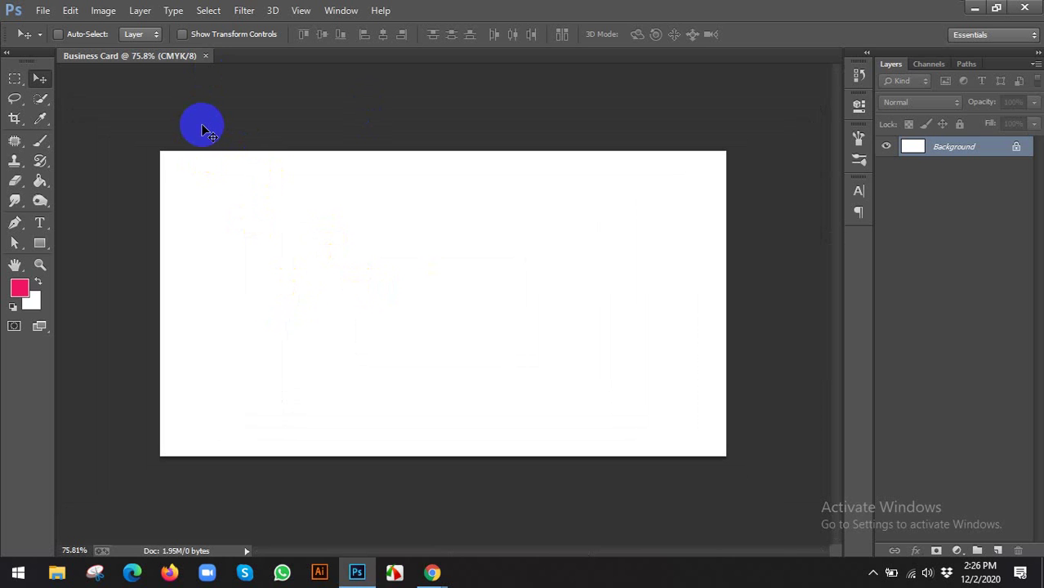
Check Image Size in inches, confirming 3.25 × 1.75 at 300 ppi, without changes
click(103, 10)
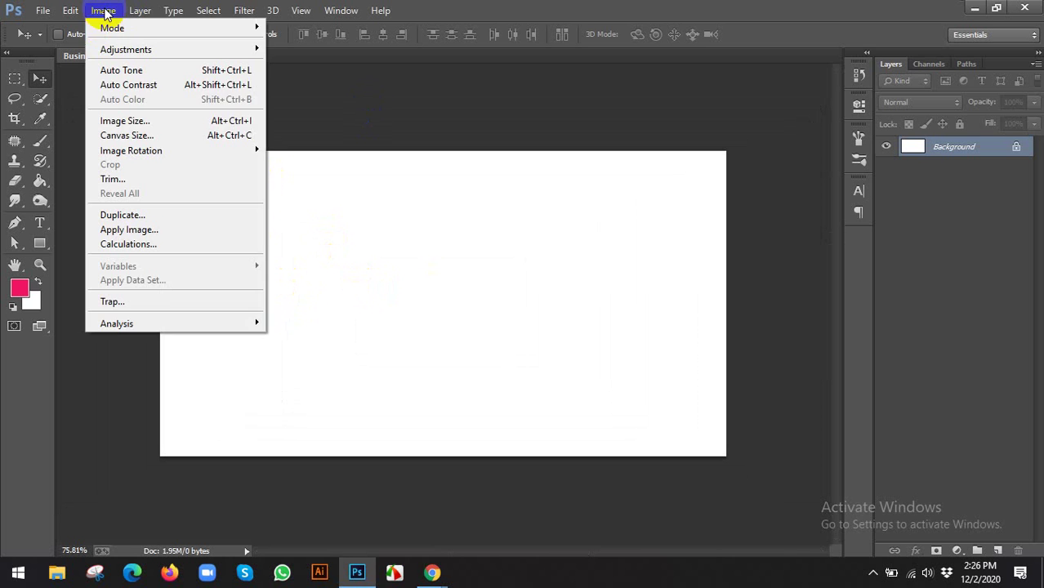
click(116, 120)
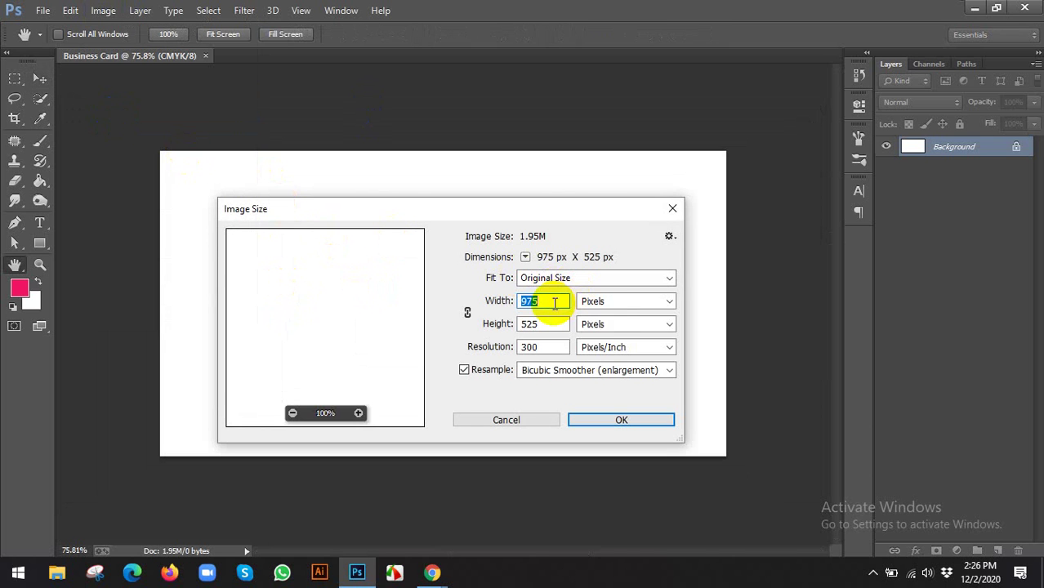
click(615, 302)
click(607, 341)
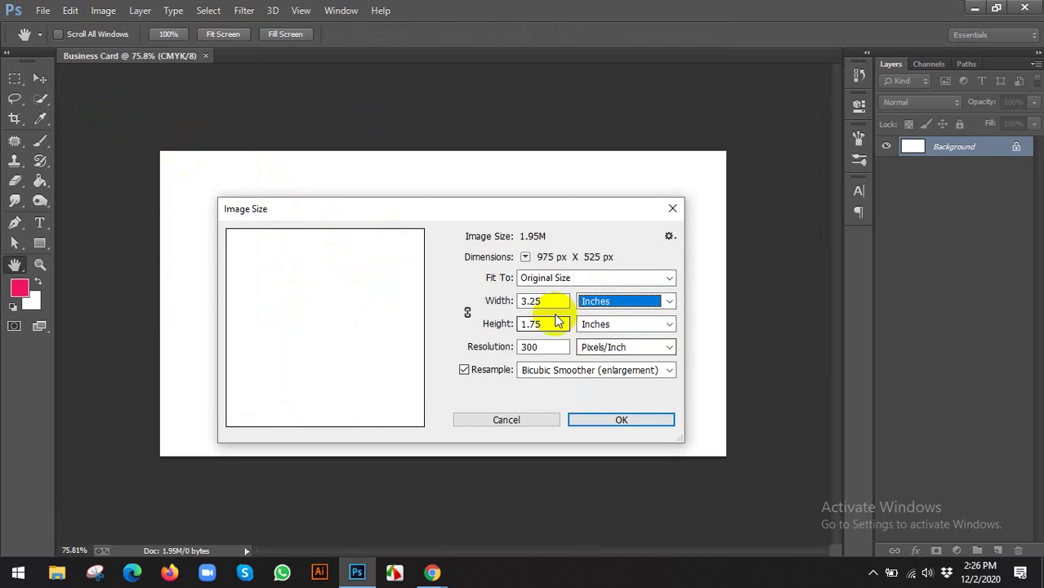
double_click(532, 325)
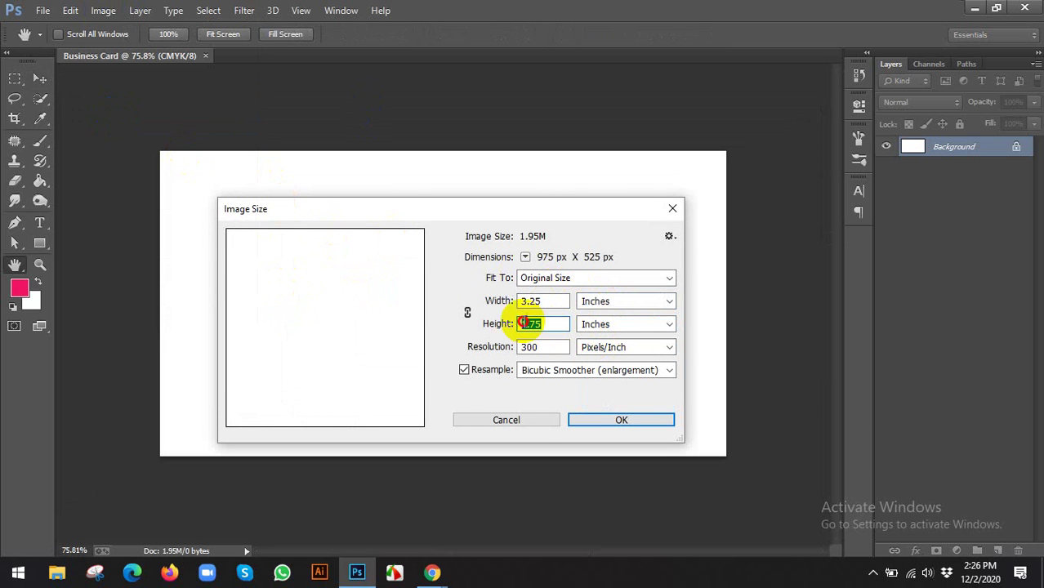
click(527, 419)
Review the Standard Size and Safety area lines in Google Translate, then return to Photoshop
mouse_move(434, 575)
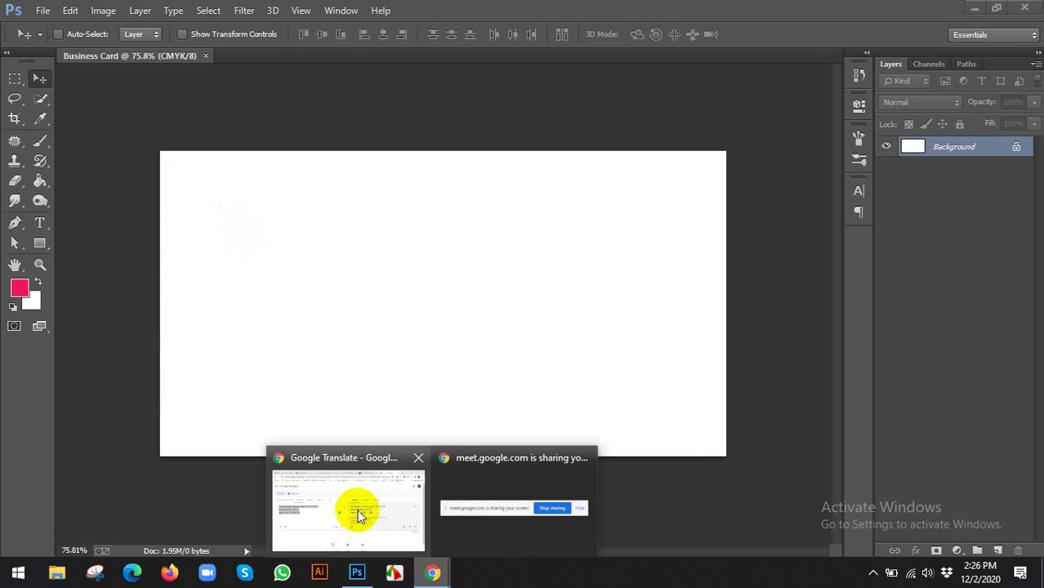
click(356, 509)
drag(227, 275, 19, 266)
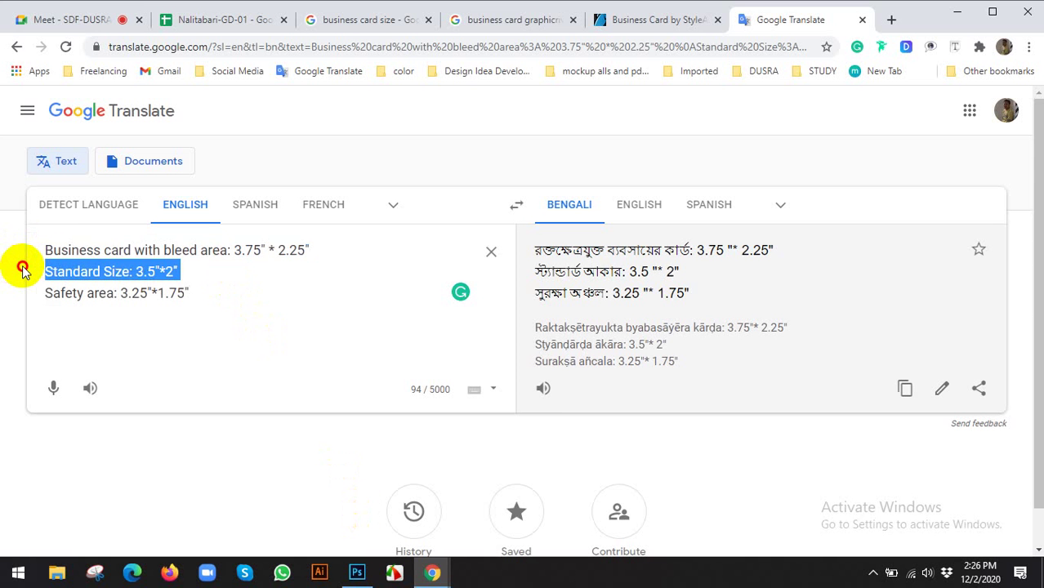
click(214, 304)
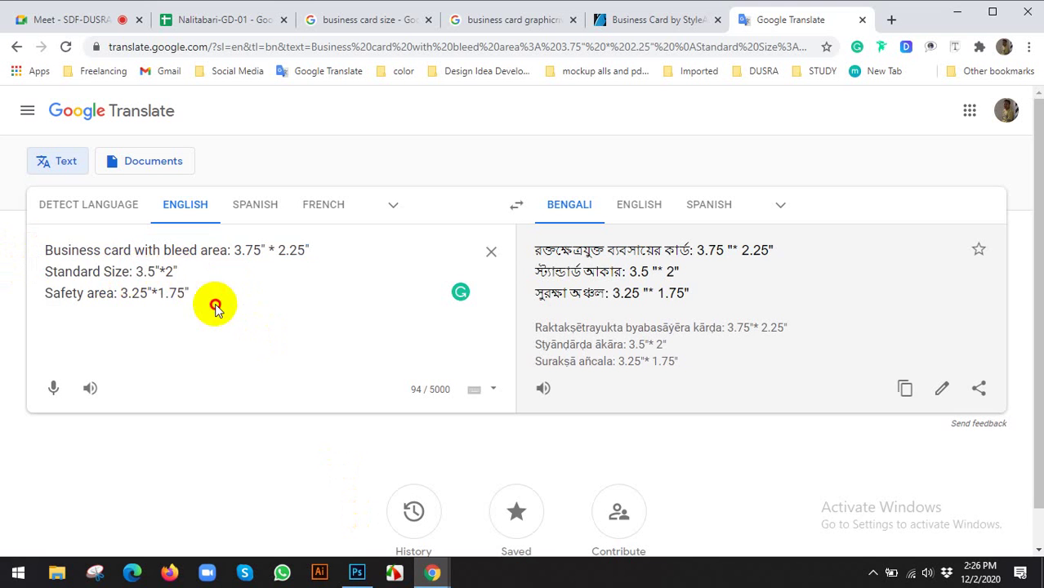
drag(206, 293, 37, 294)
drag(180, 272, 3, 277)
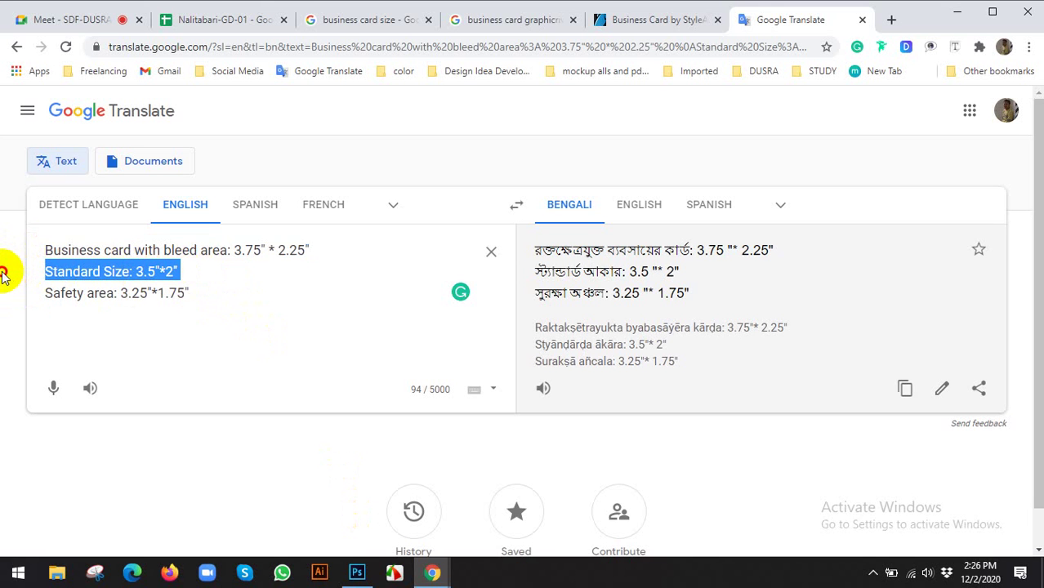
click(356, 573)
In Canvas Size, turn off Relative and set the canvas to 3.5 × 2 inches
click(99, 9)
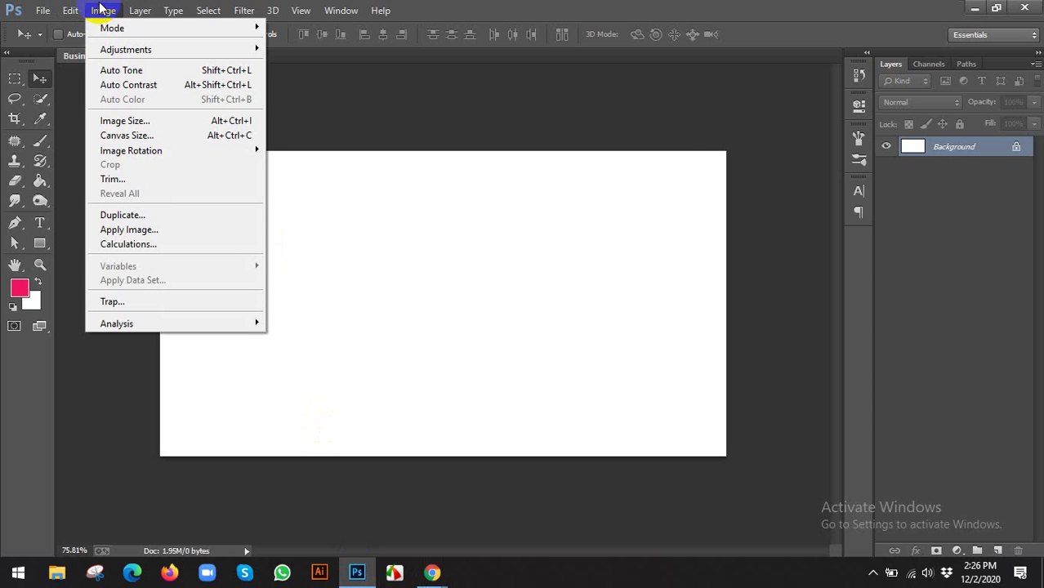
click(115, 136)
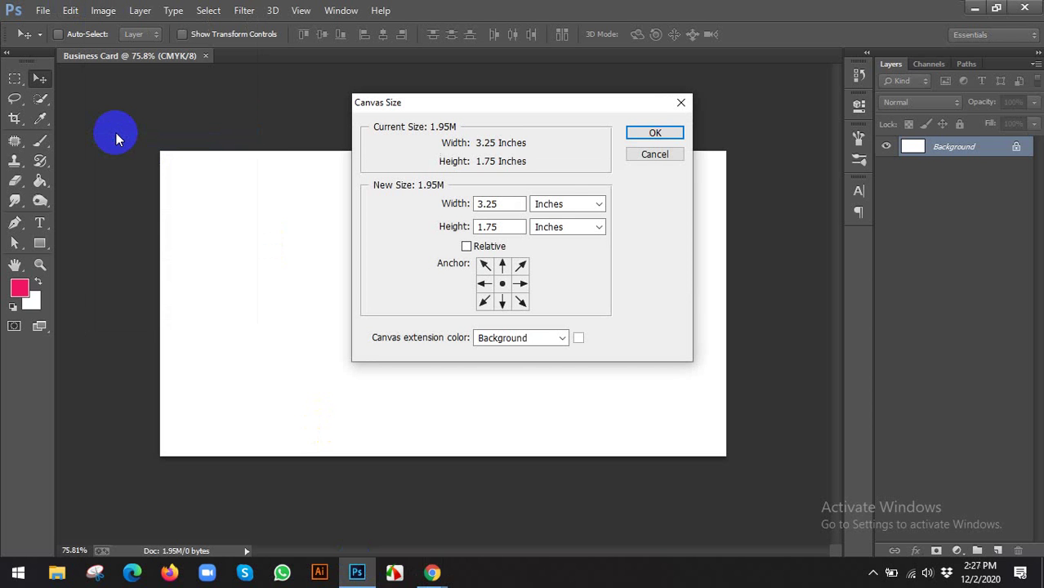
click(513, 205)
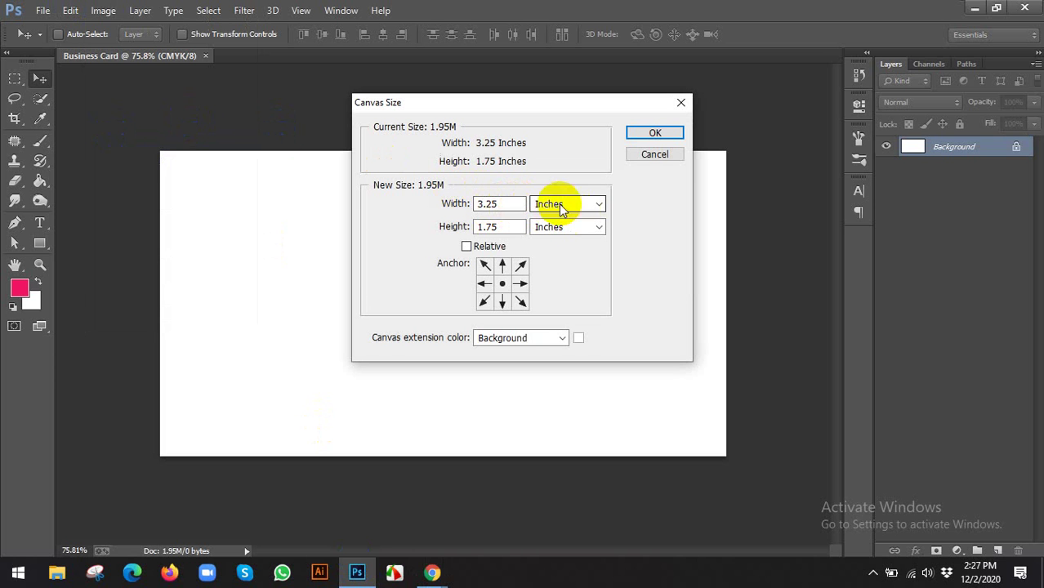
click(467, 247)
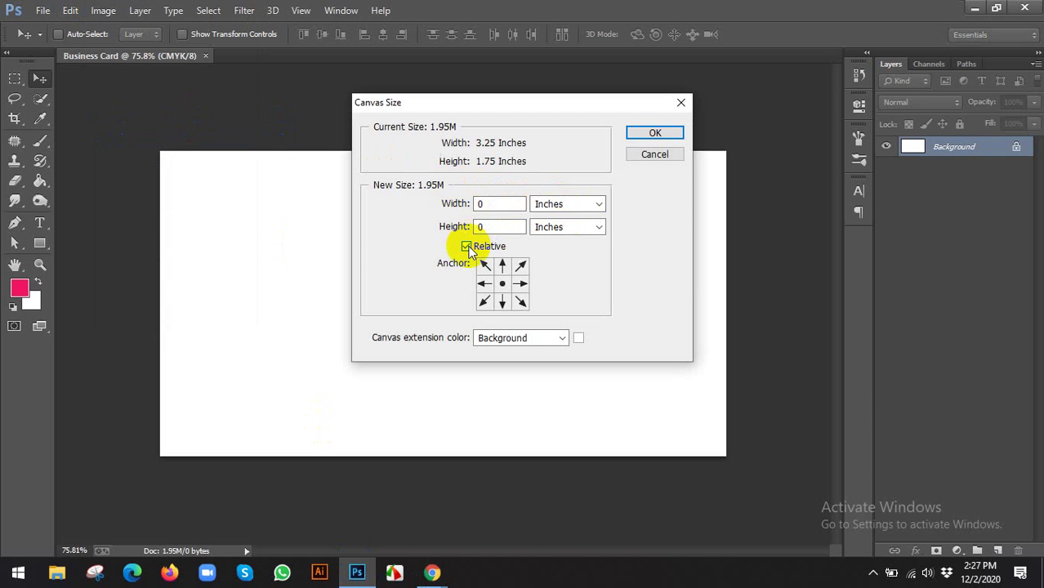
click(466, 246)
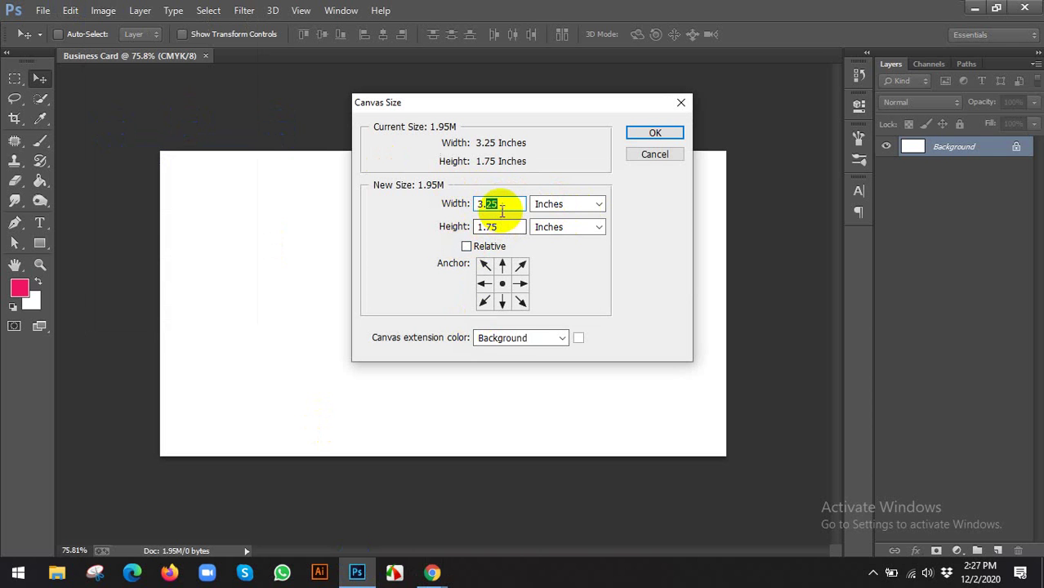
click(503, 205)
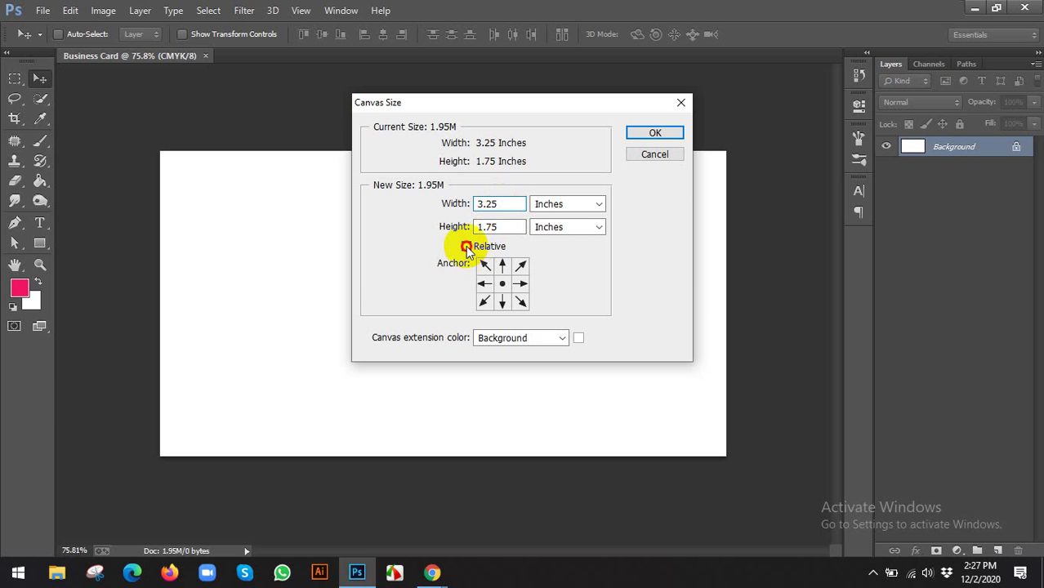
click(466, 247)
click(495, 204)
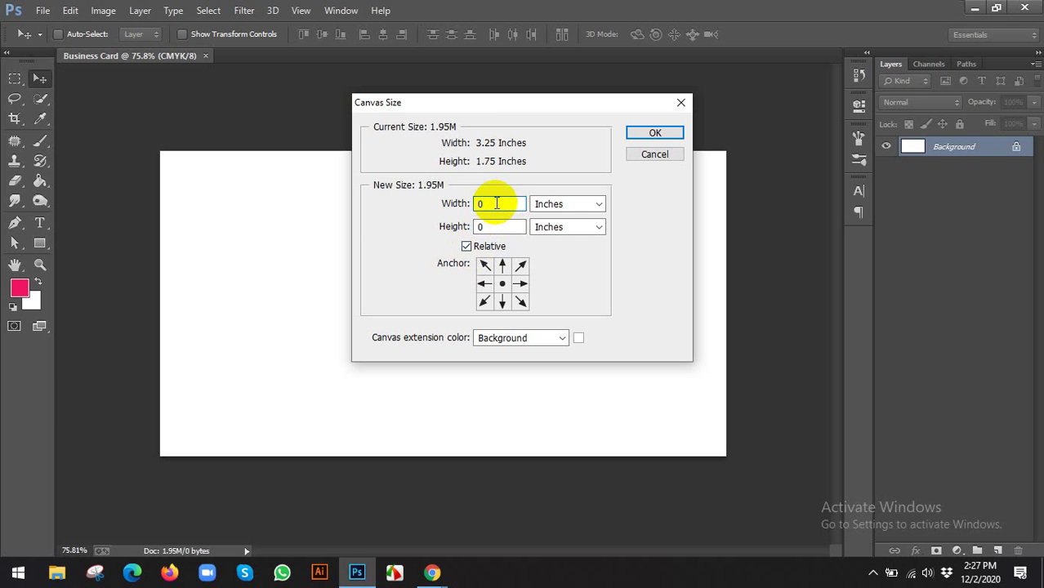
click(469, 246)
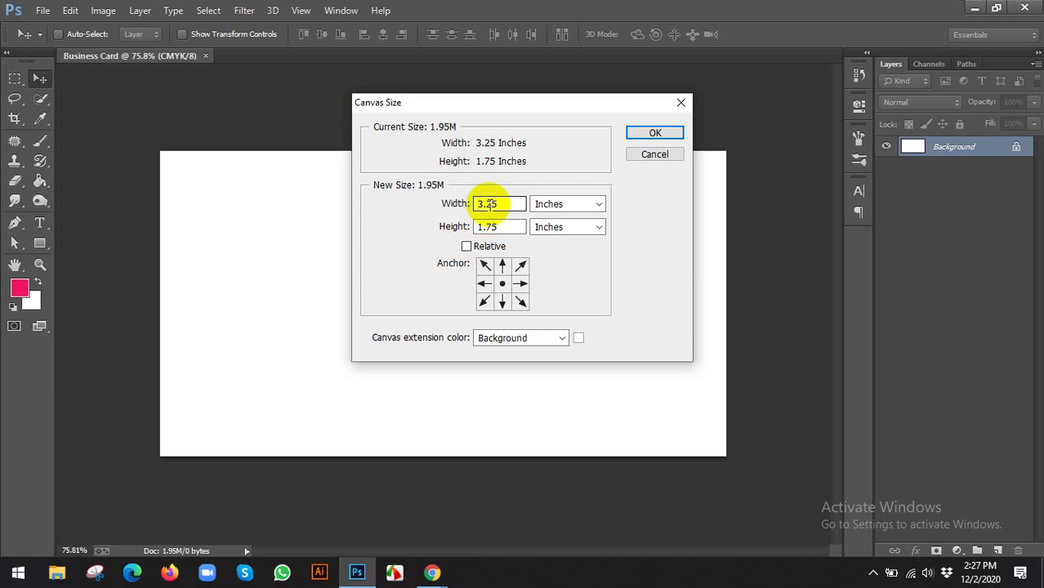
drag(485, 203, 431, 229)
text(5)
text(2)
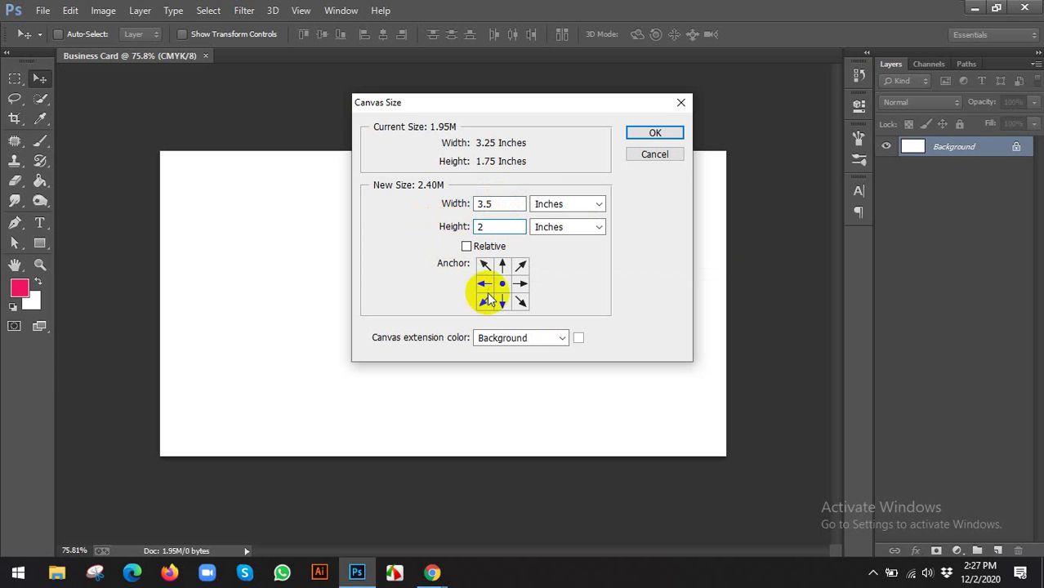
Set the canvas extension colour to green 3c8700 and apply the new size
click(577, 337)
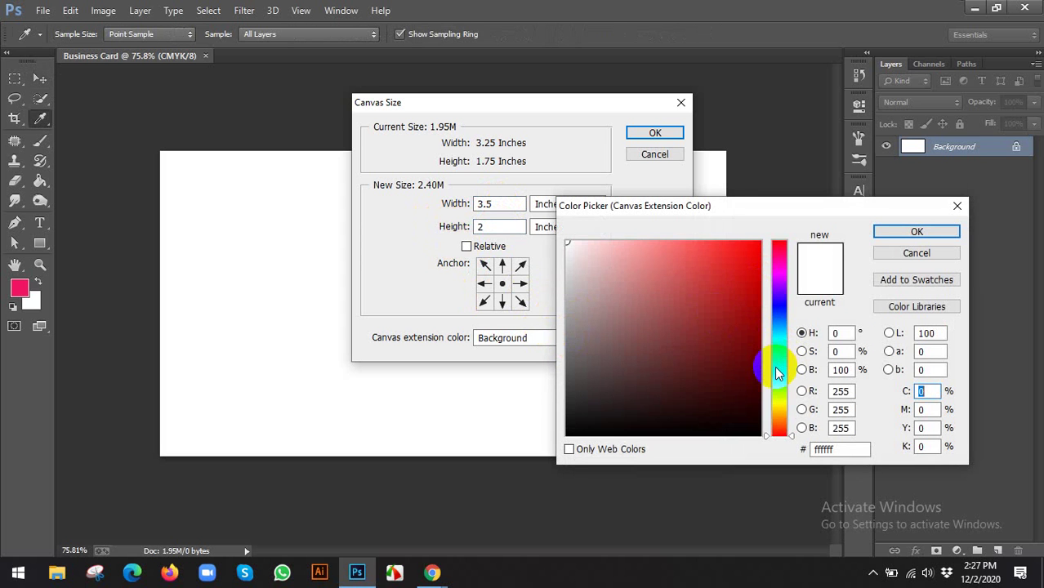
drag(778, 374, 780, 384)
drag(746, 333, 769, 332)
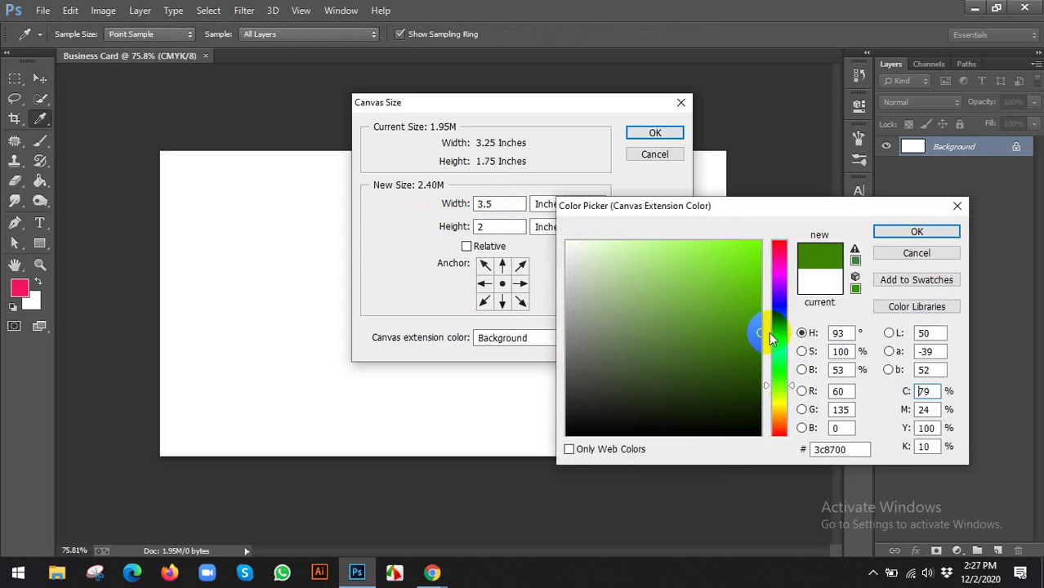
click(917, 235)
click(643, 137)
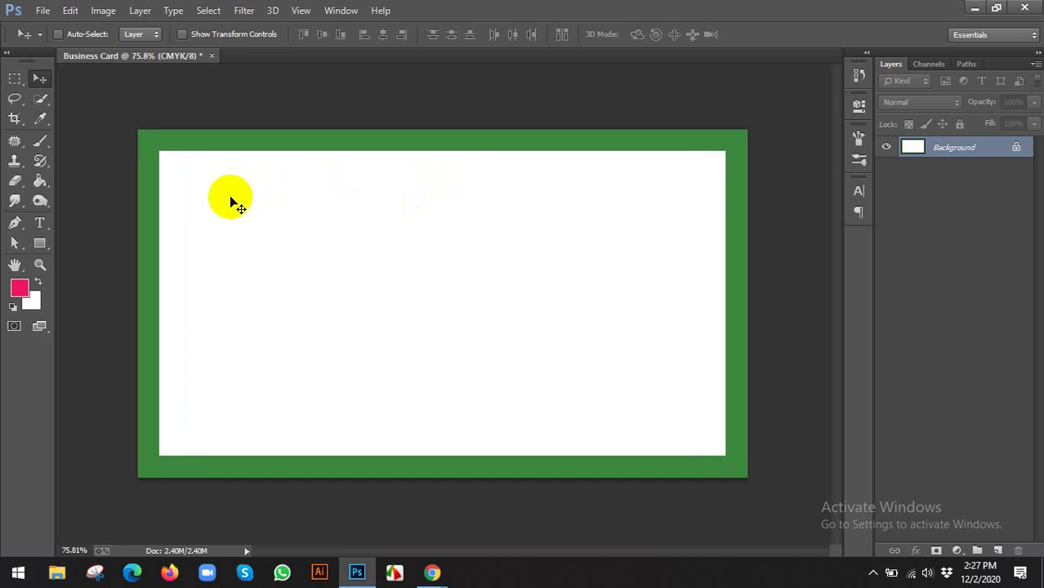
Check in Image Size that the card reads 3.5 × 2 inches, cancelling without changes
mouse_move(231, 203)
mouse_down()
mouse_move(168, 140)
mouse_move(131, 248)
mouse_move(131, 194)
mouse_move(129, 211)
mouse_move(154, 237)
mouse_up()
mouse_move(133, 128)
mouse_down()
mouse_move(150, 354)
mouse_move(288, 462)
mouse_up()
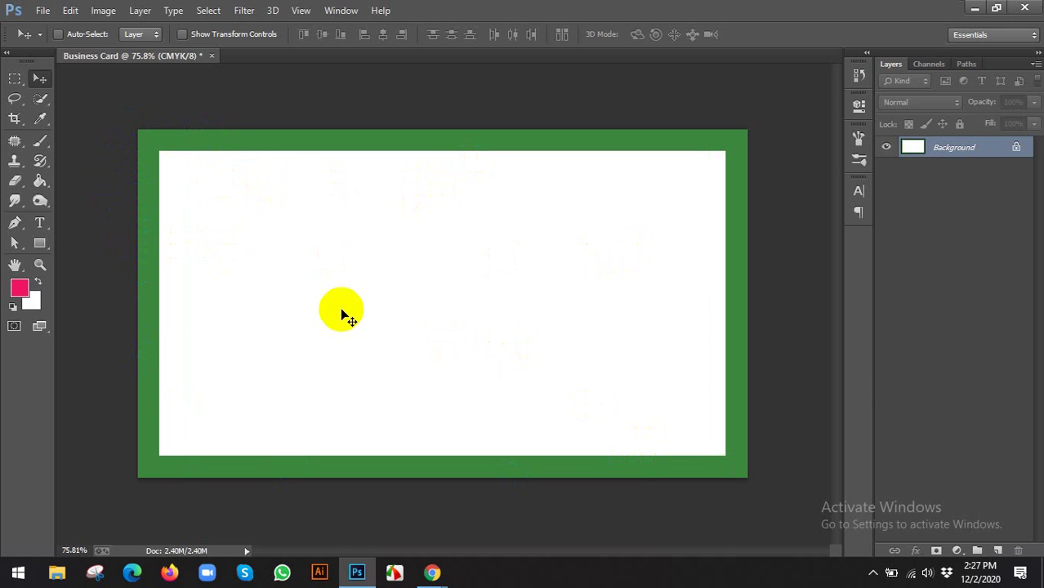
click(100, 11)
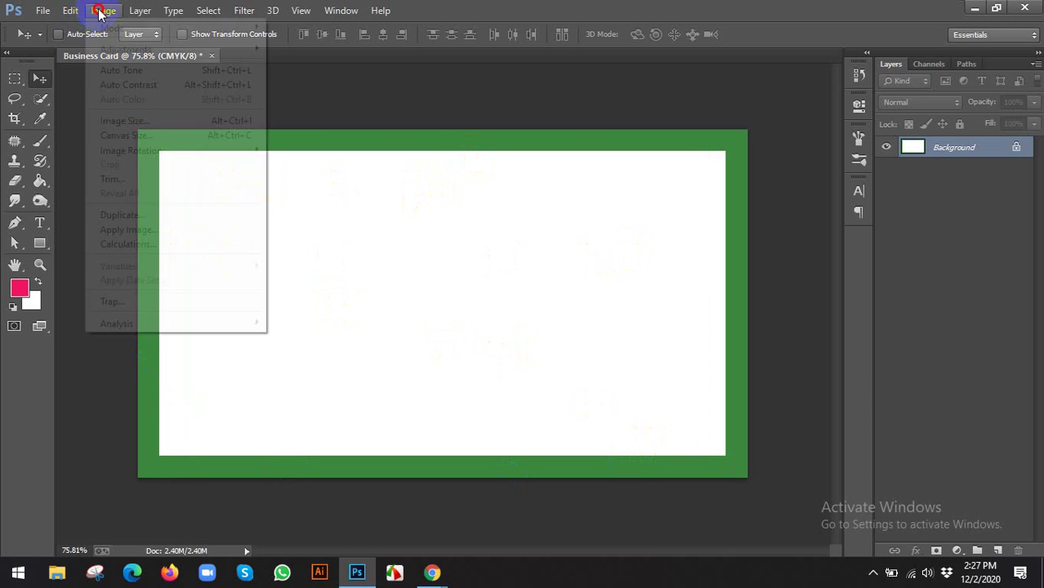
click(127, 121)
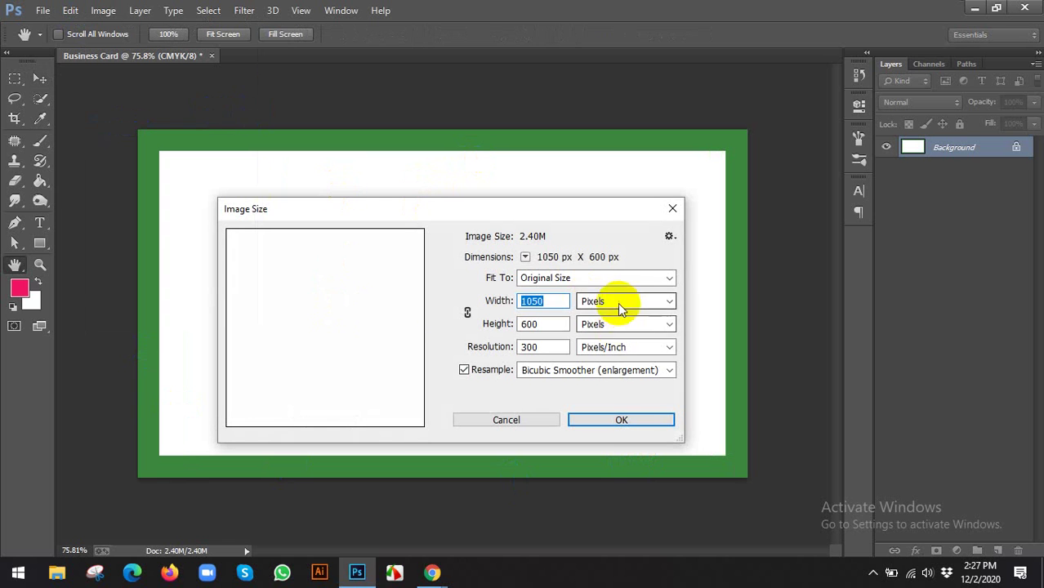
click(601, 301)
click(595, 342)
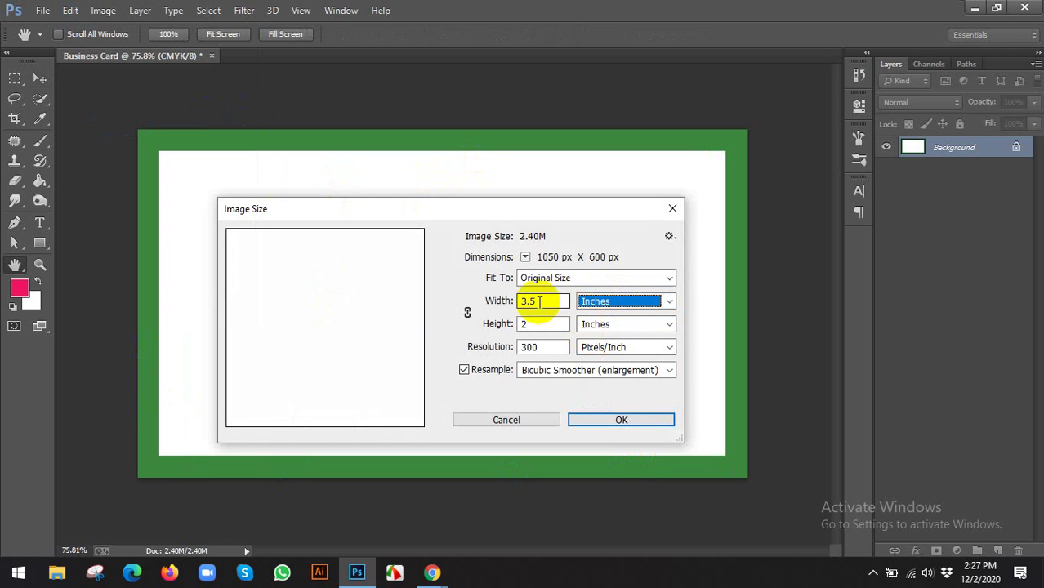
click(517, 417)
click(104, 10)
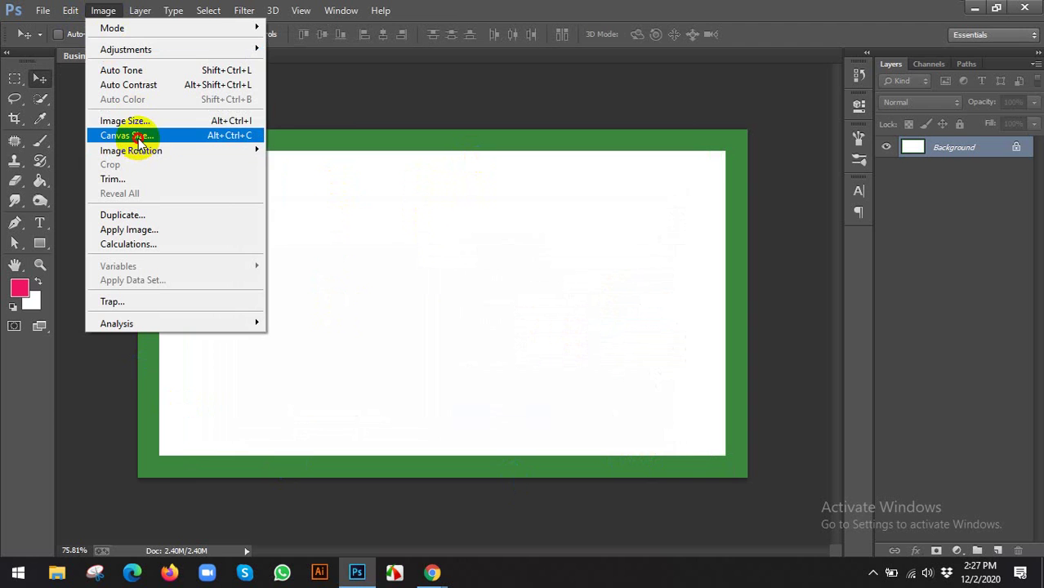
Enlarge the canvas to absolute 3.75 × 2.25 inches with a red ff0000 extension colour
click(126, 136)
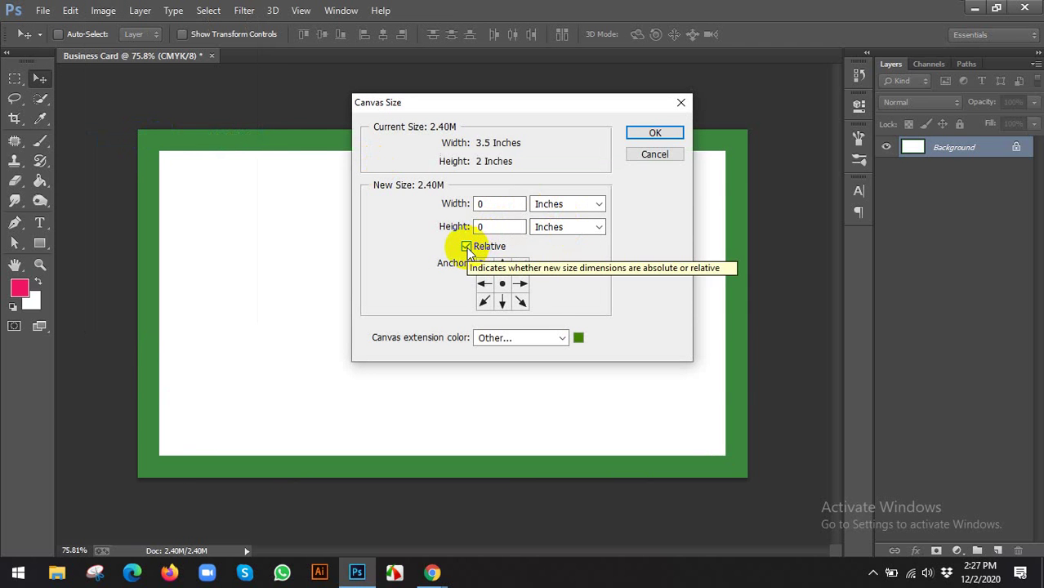
click(492, 205)
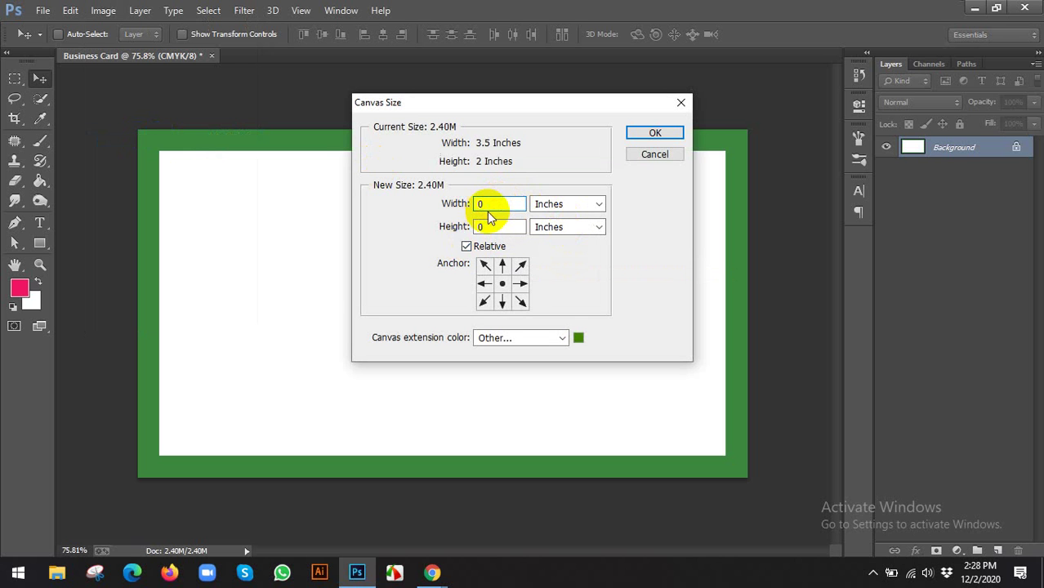
click(490, 226)
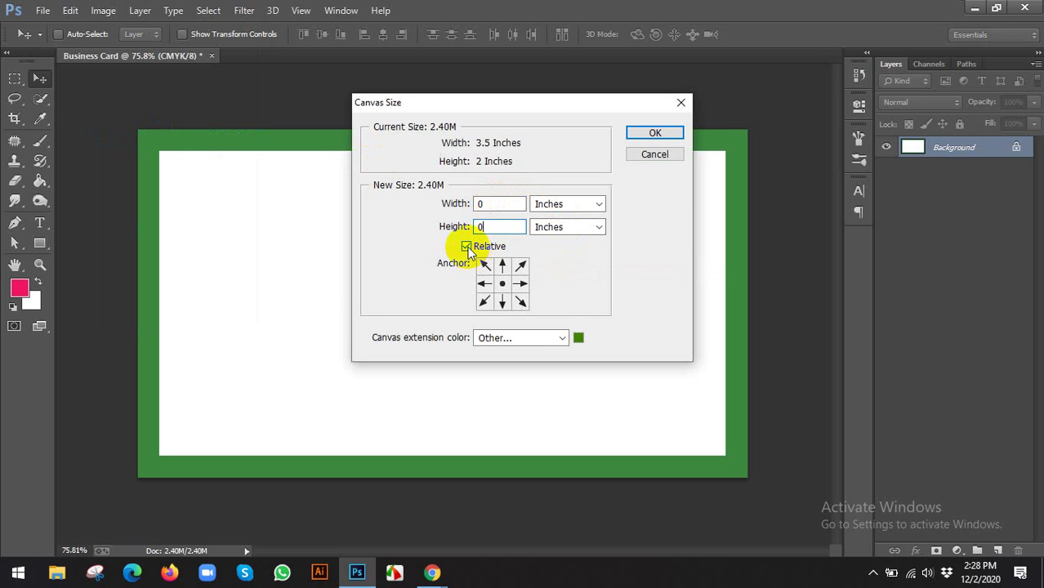
click(466, 246)
double_click(495, 203)
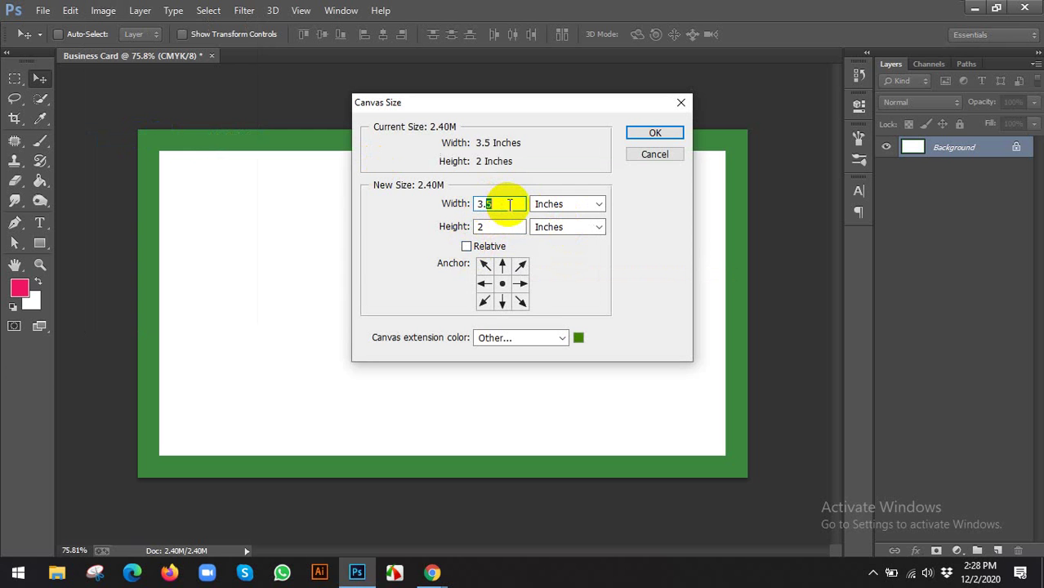
text(75)
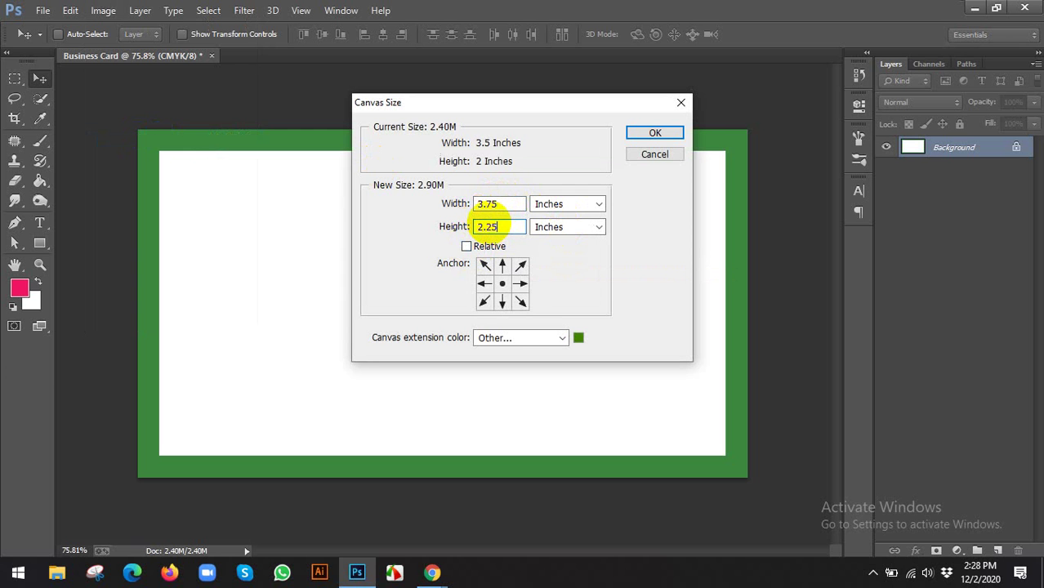
click(494, 226)
text(2.25)
click(579, 337)
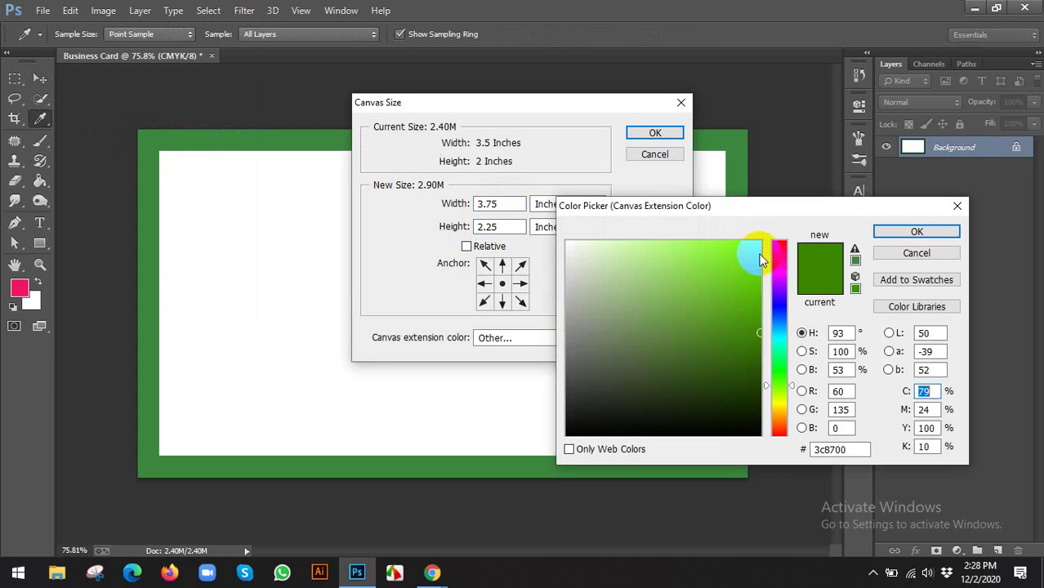
drag(777, 258, 769, 227)
click(756, 243)
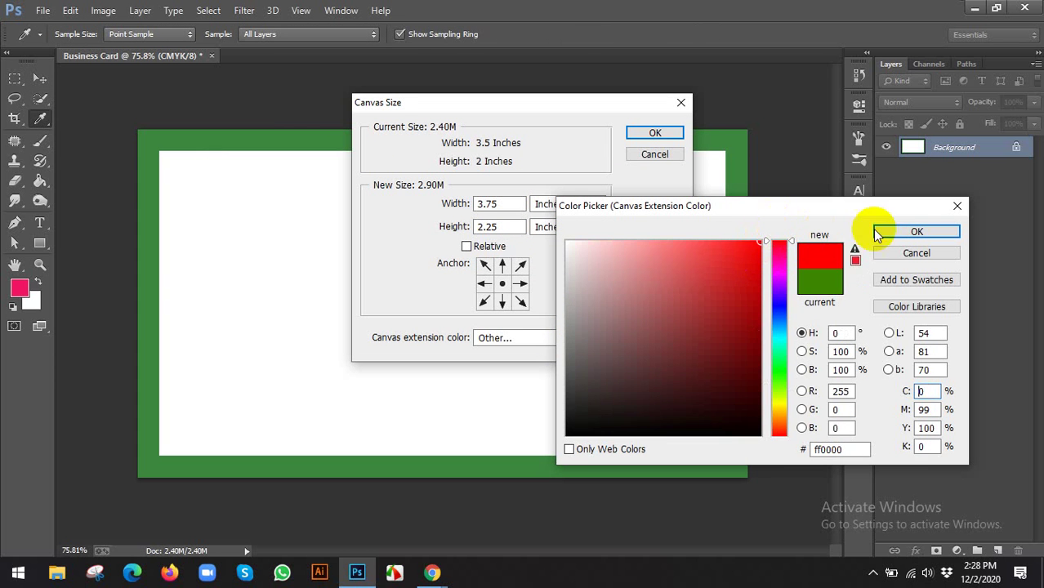
click(917, 232)
click(656, 133)
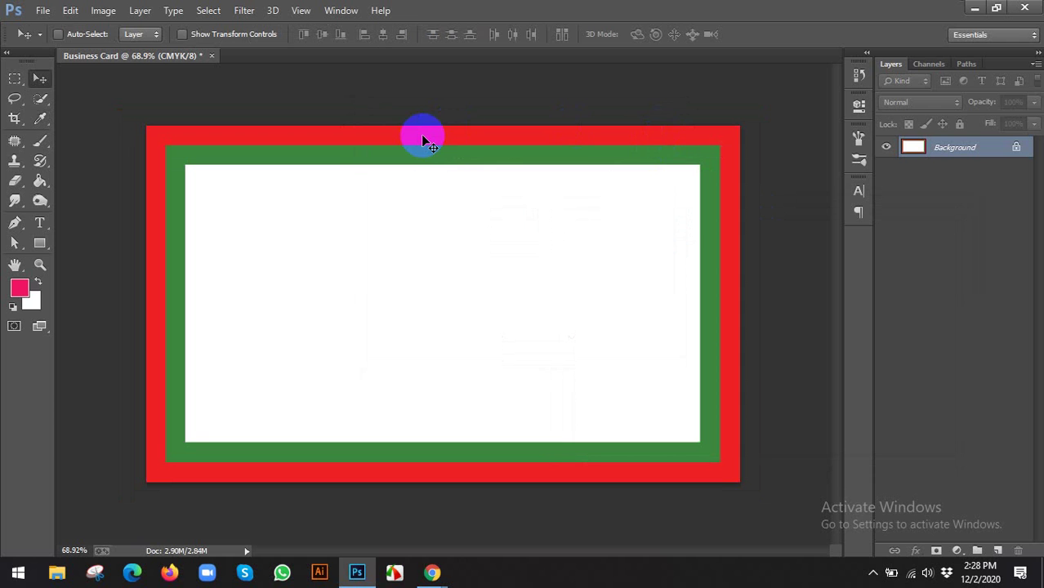
Show rulers and add guides at the white panel's left, right and bottom edges
key(ctrl+r)
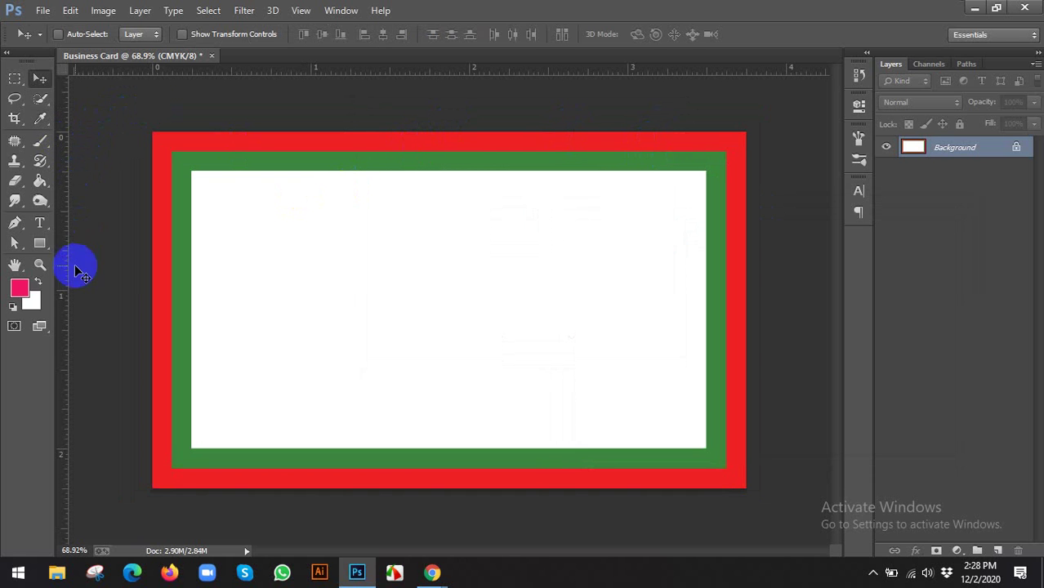
drag(64, 278, 191, 260)
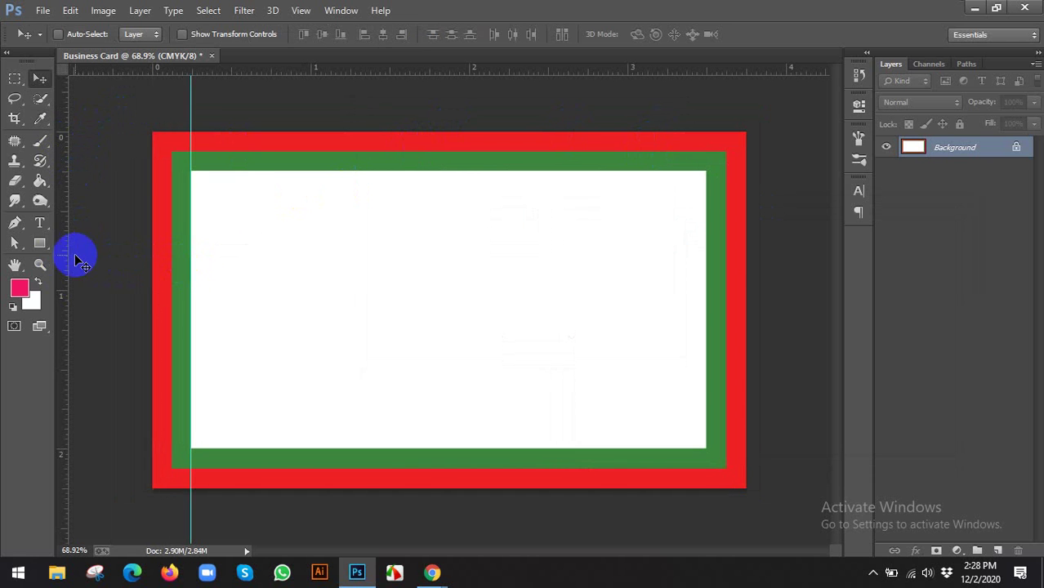
drag(65, 251, 701, 282)
drag(497, 72, 482, 170)
drag(419, 70, 413, 451)
scroll(412, 450, up, 6)
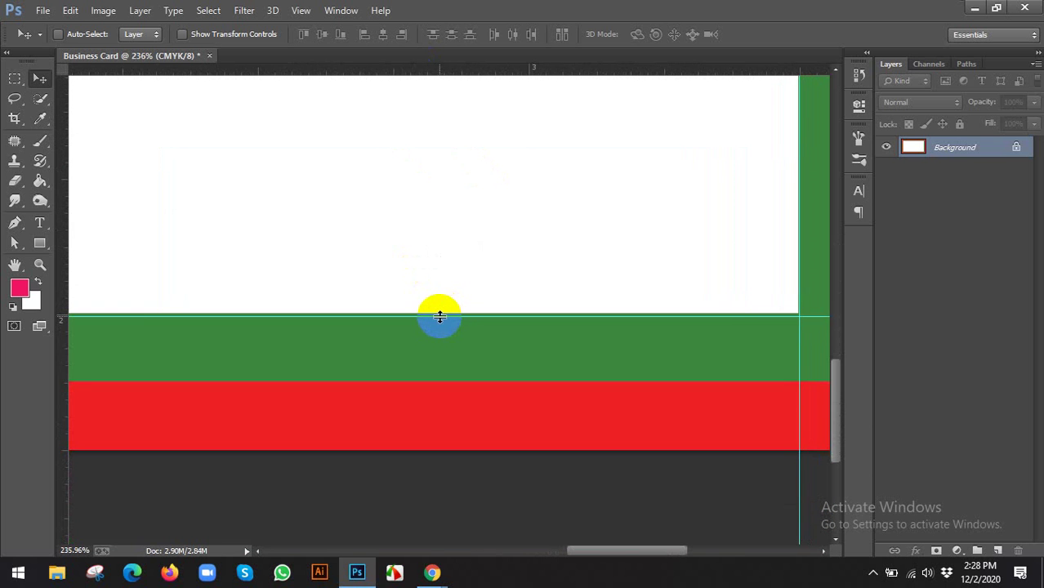
drag(440, 317, 439, 311)
key(ctrl+0)
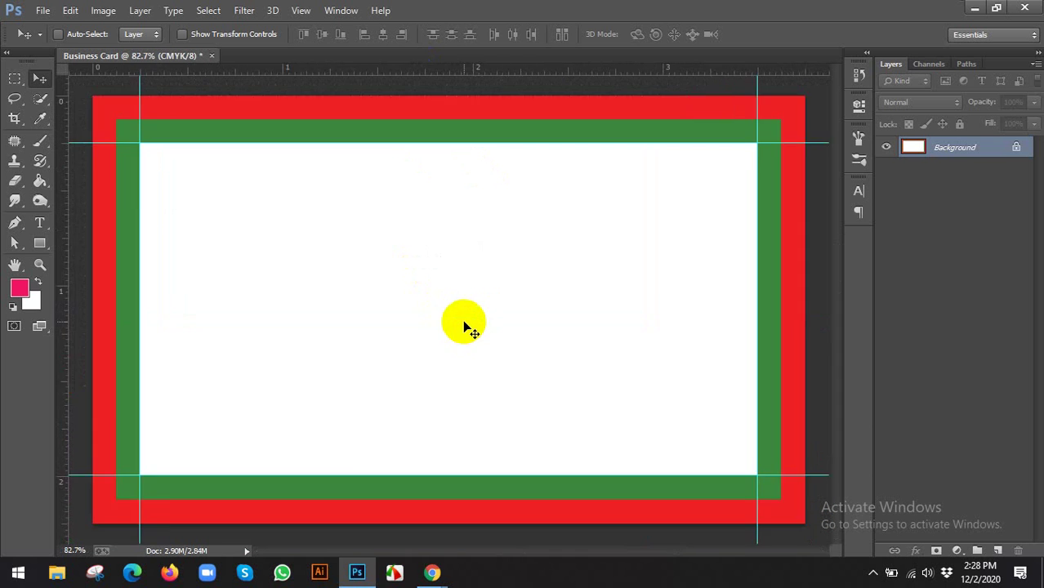
scroll(463, 327, down, 2)
Add guides at the card's left and right edges and the green band's top and bottom
drag(63, 264, 217, 270)
scroll(181, 279, up, 2)
scroll(114, 252, down, 1)
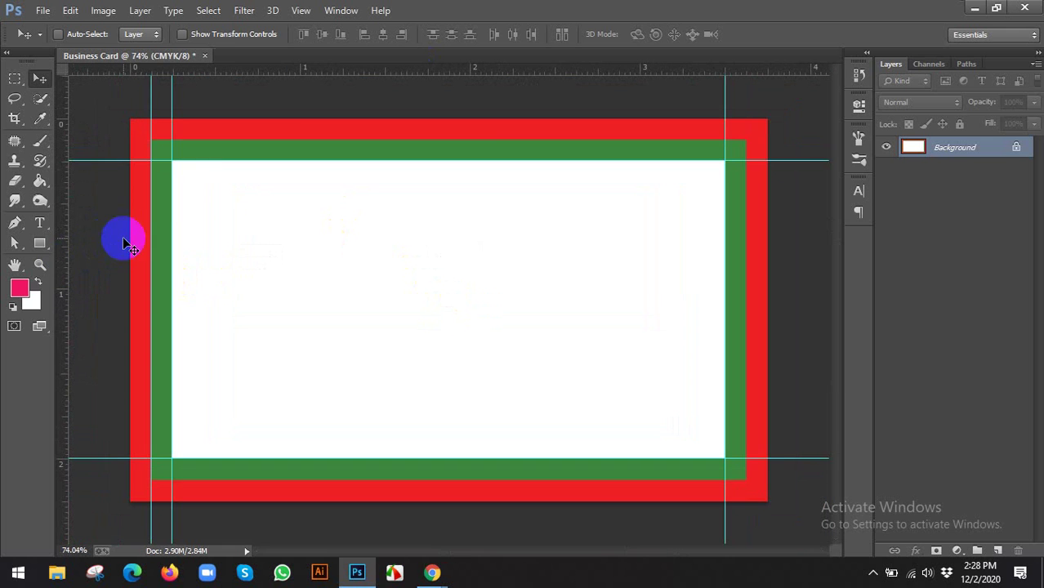
drag(63, 254, 746, 321)
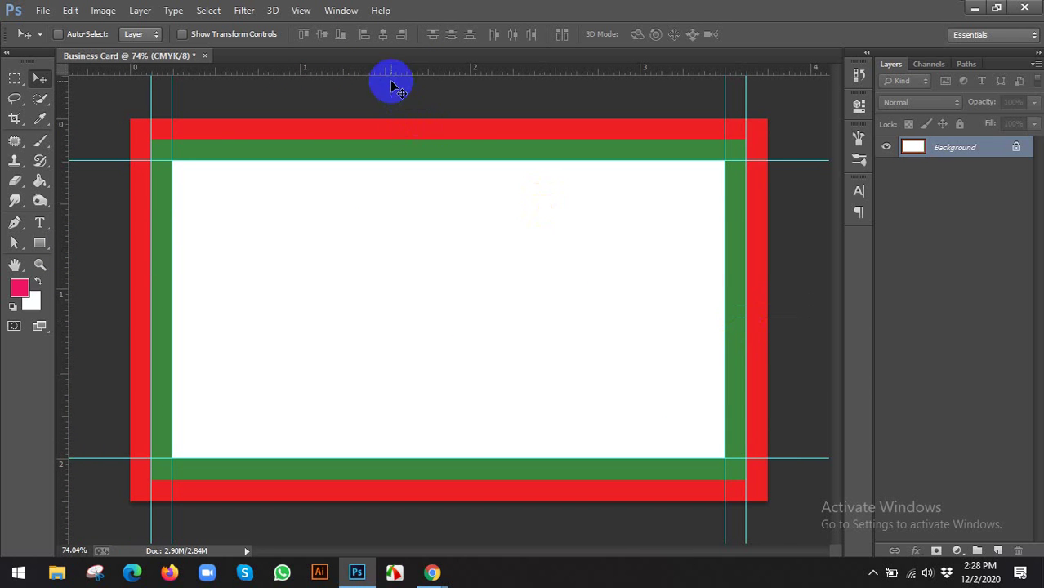
drag(391, 71, 419, 483)
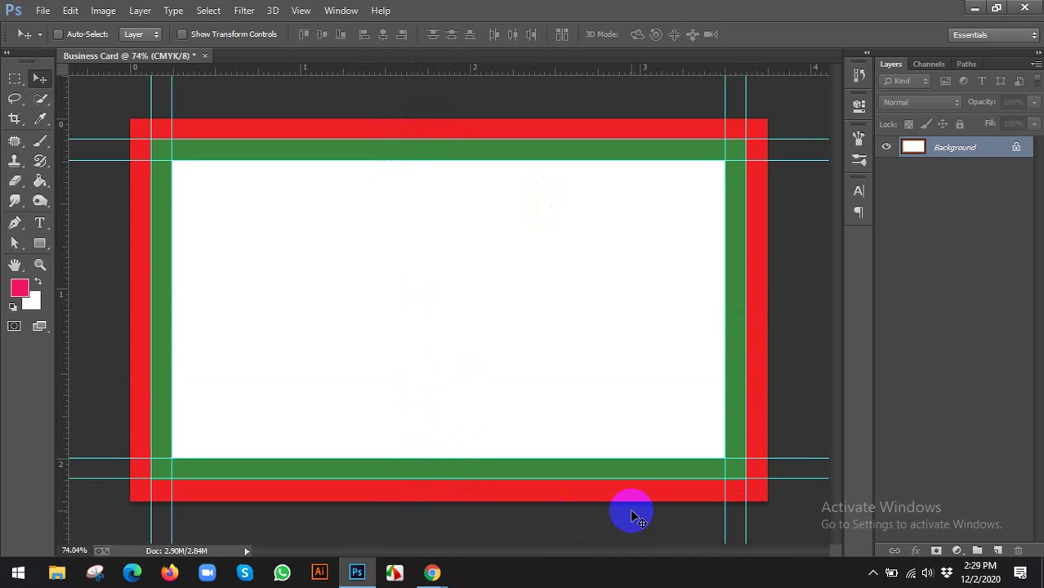
scroll(694, 492, up, 5)
drag(675, 497, 512, 288)
scroll(534, 295, down, 6)
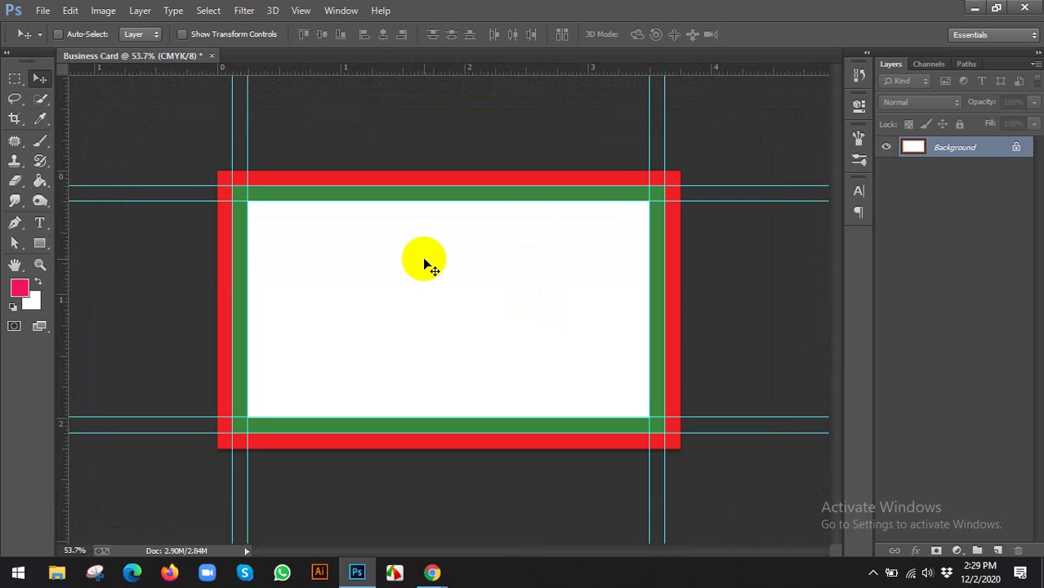
scroll(182, 144, up, 2)
scroll(159, 174, down, 1)
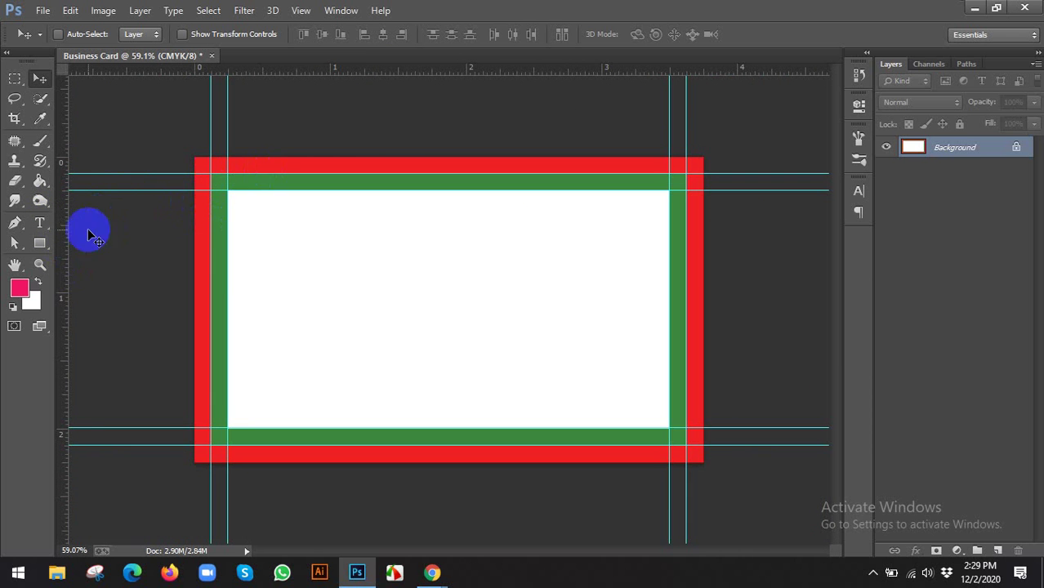
Create a 3.75 × 2.25 in rectangle and move it to cover the whole card
click(52, 241)
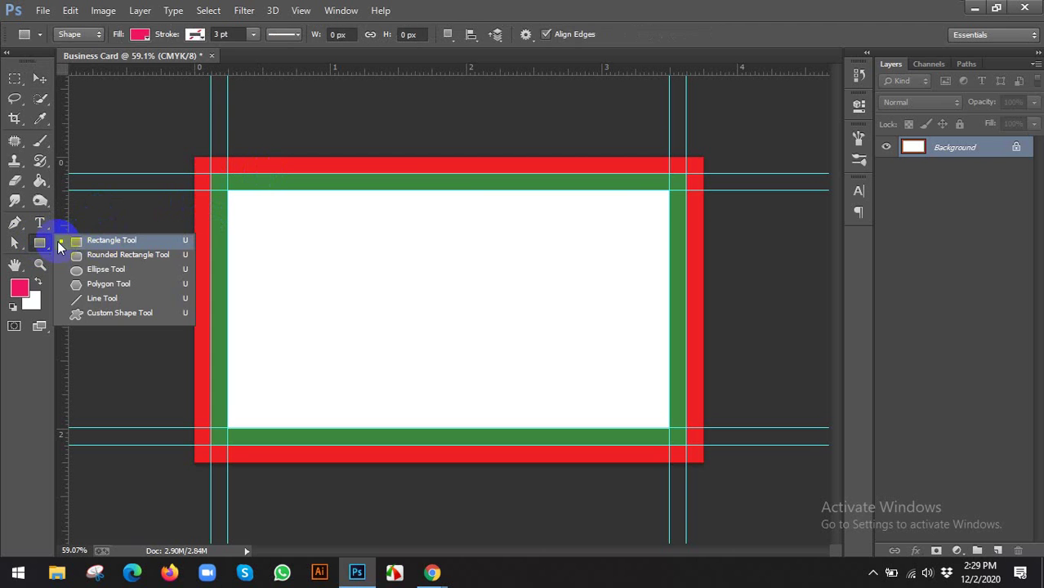
click(101, 240)
click(322, 229)
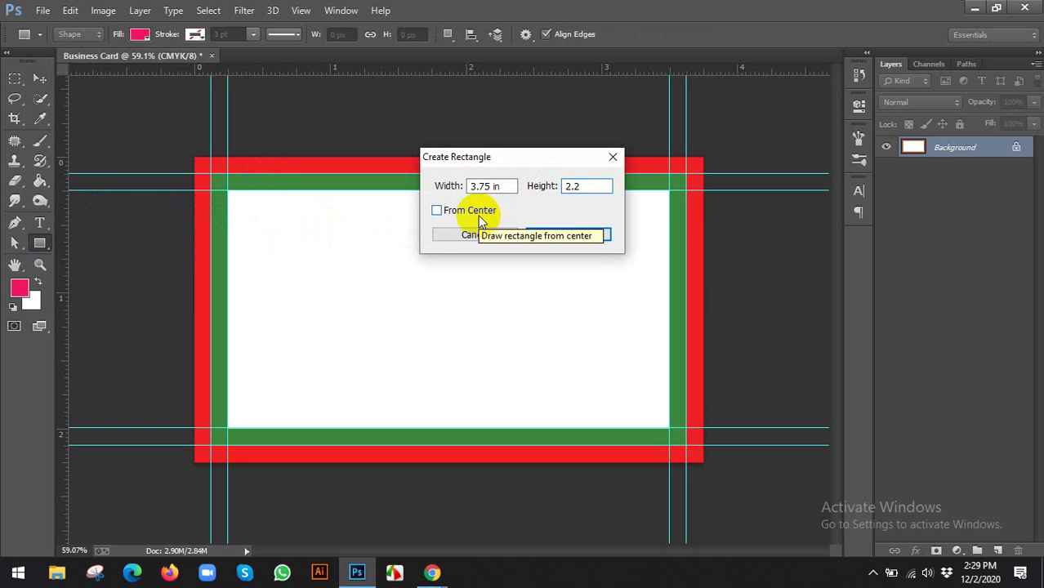
text(5)
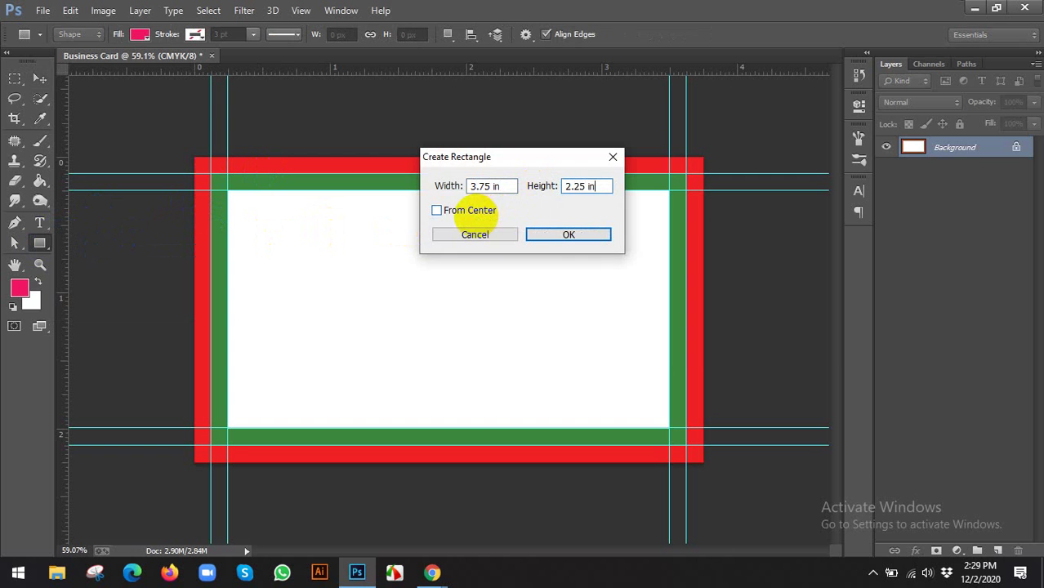
click(549, 238)
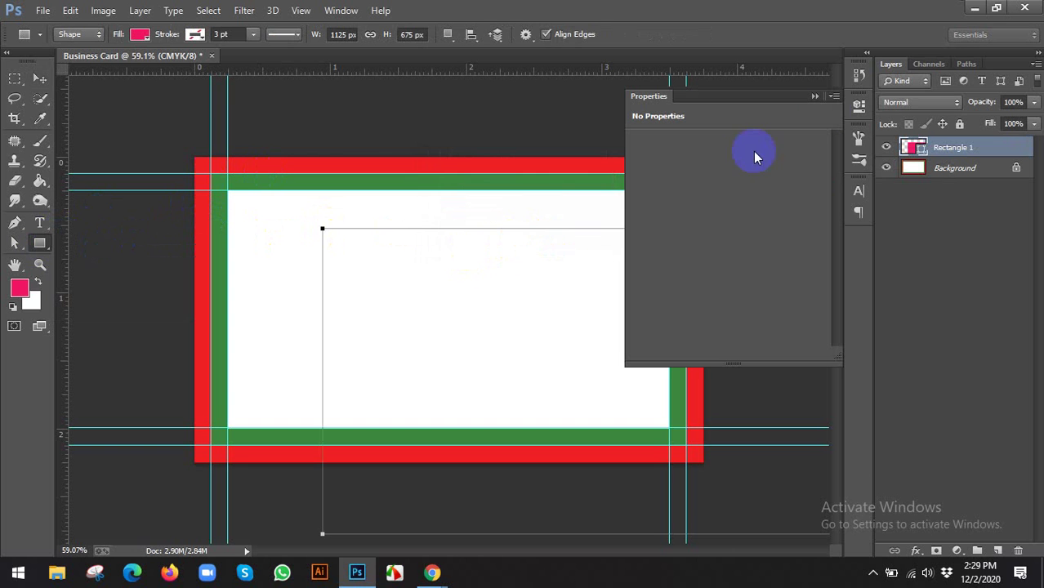
click(859, 106)
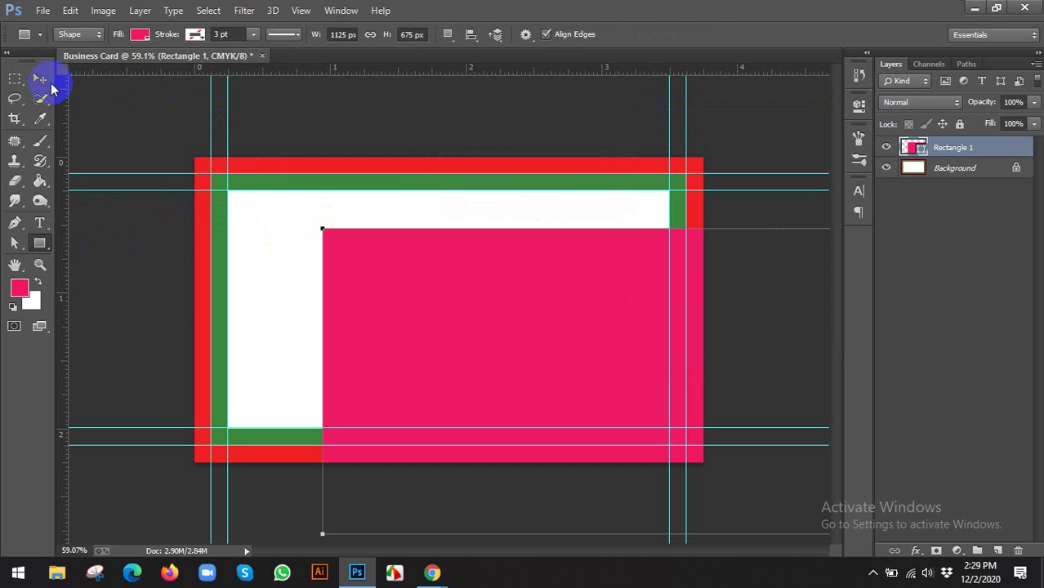
click(39, 79)
drag(372, 269, 280, 236)
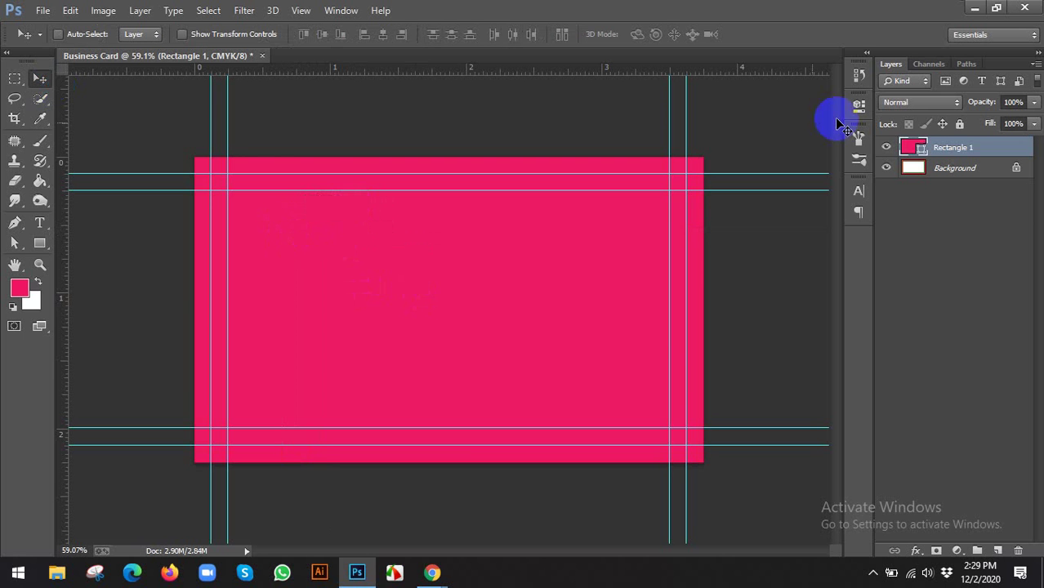
Fill Rectangle 1 with dark grey and delete the Background layer
double_click(921, 150)
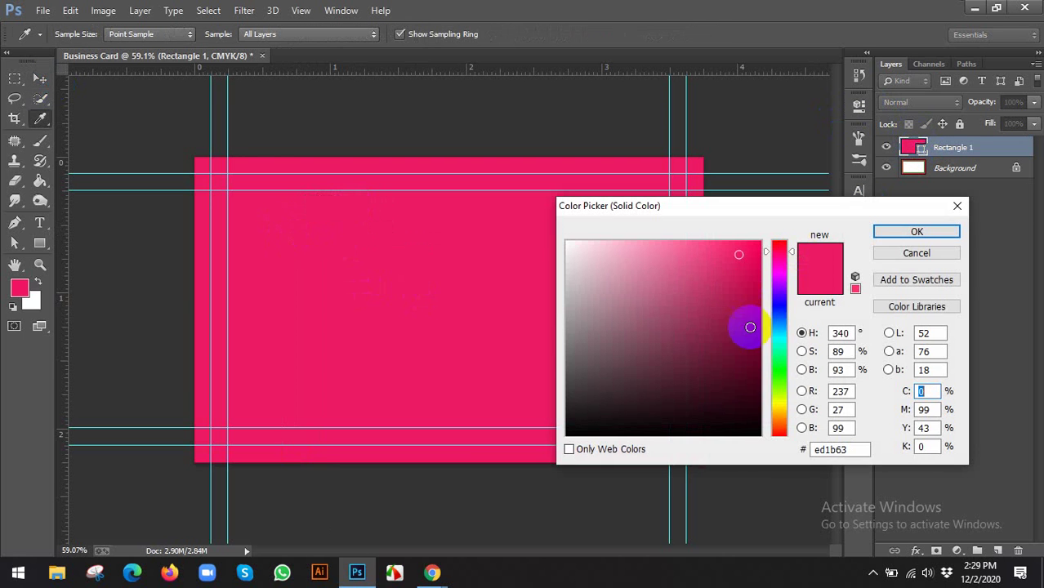
click(752, 407)
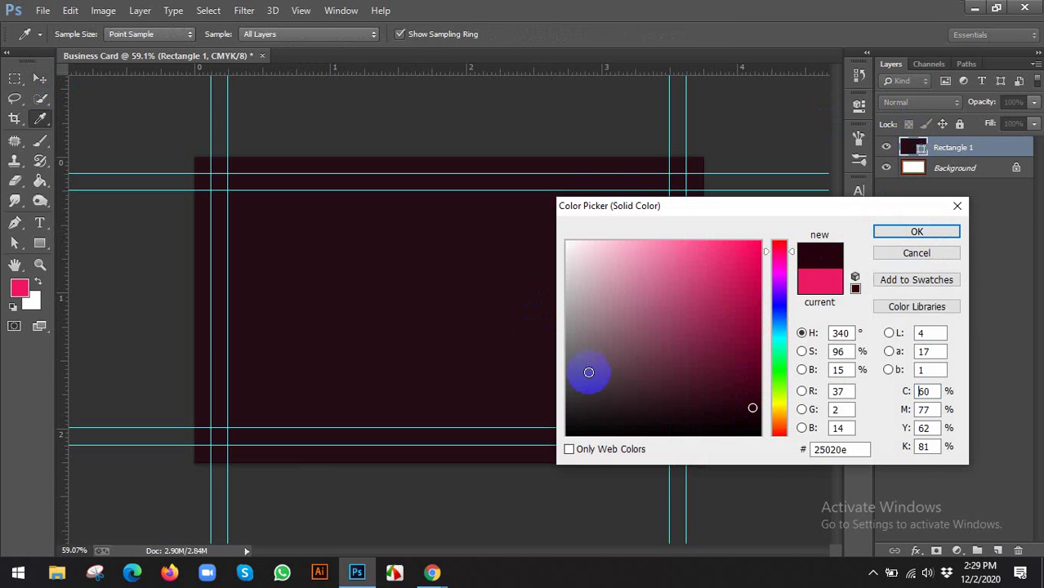
click(577, 379)
click(917, 232)
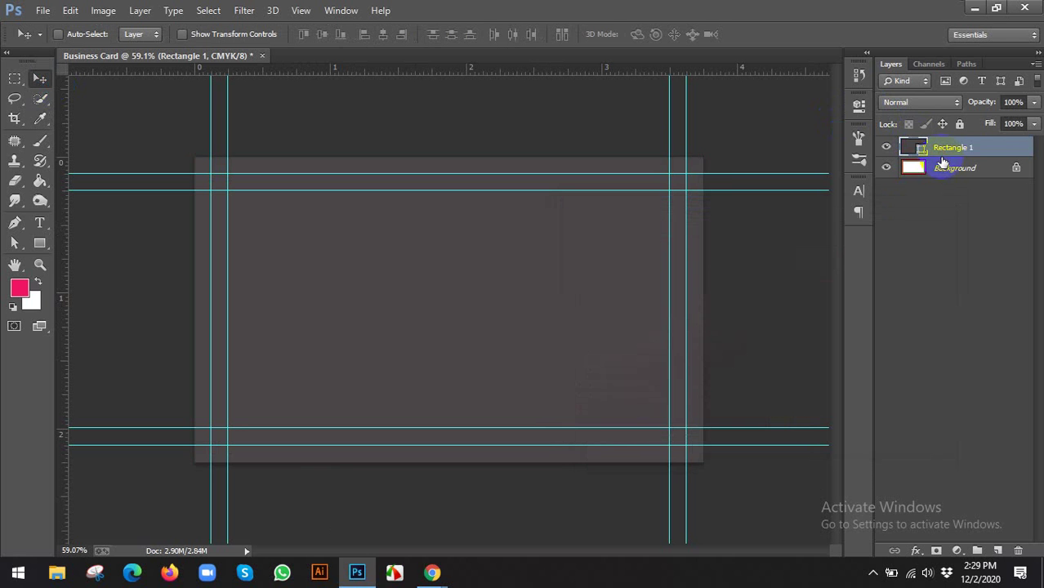
click(942, 168)
click(887, 147)
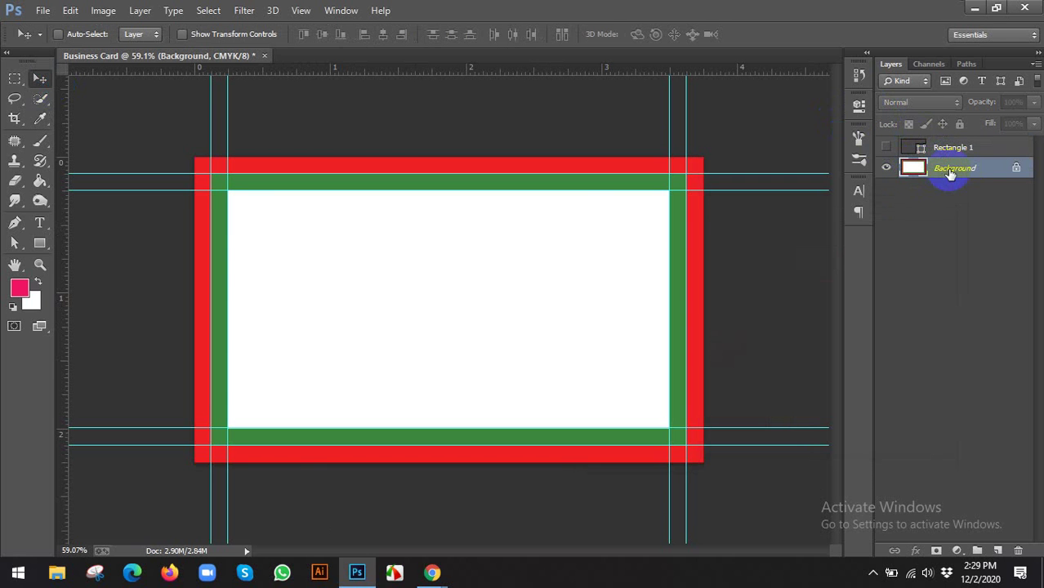
key(Delete)
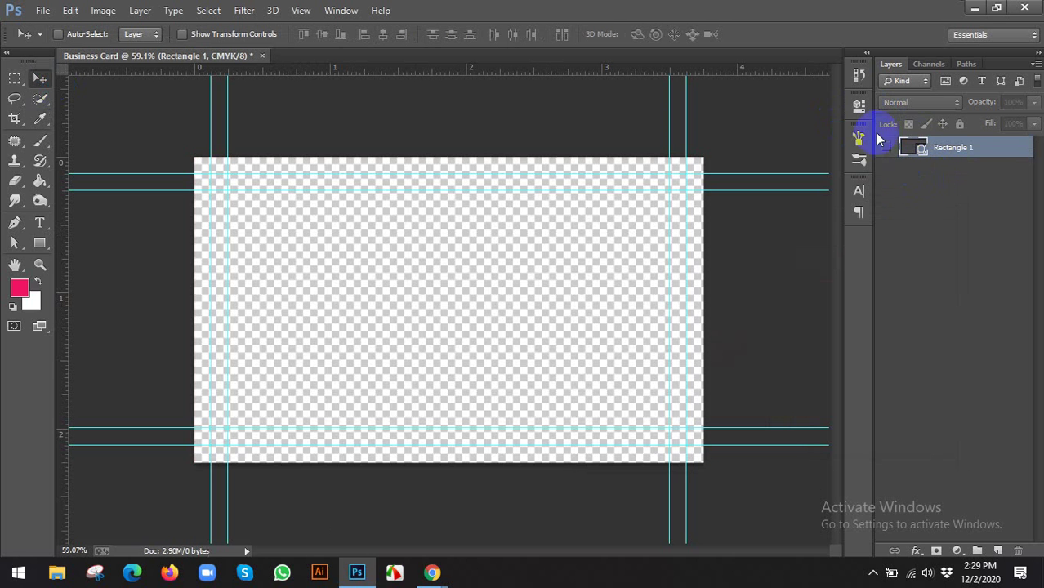
click(889, 148)
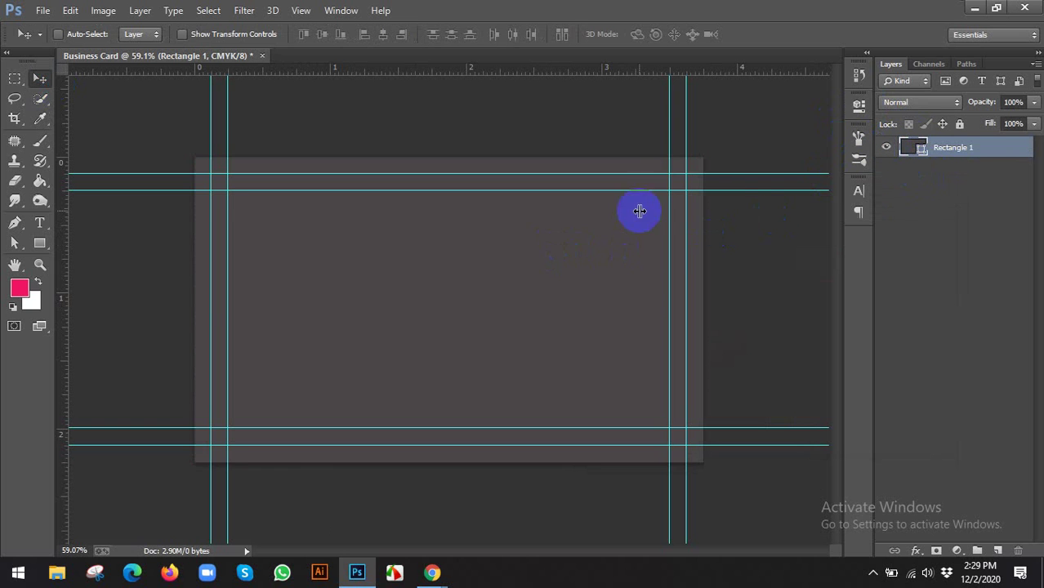
Nudge the grey rectangle into place on the card and commit a free transform
key(ctrl+semicolon)
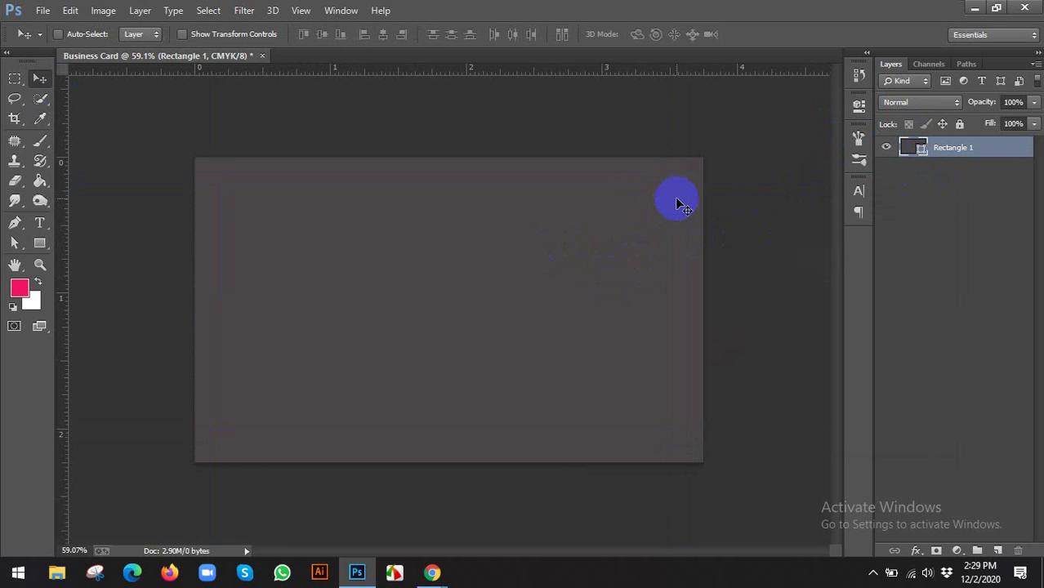
drag(672, 206, 648, 215)
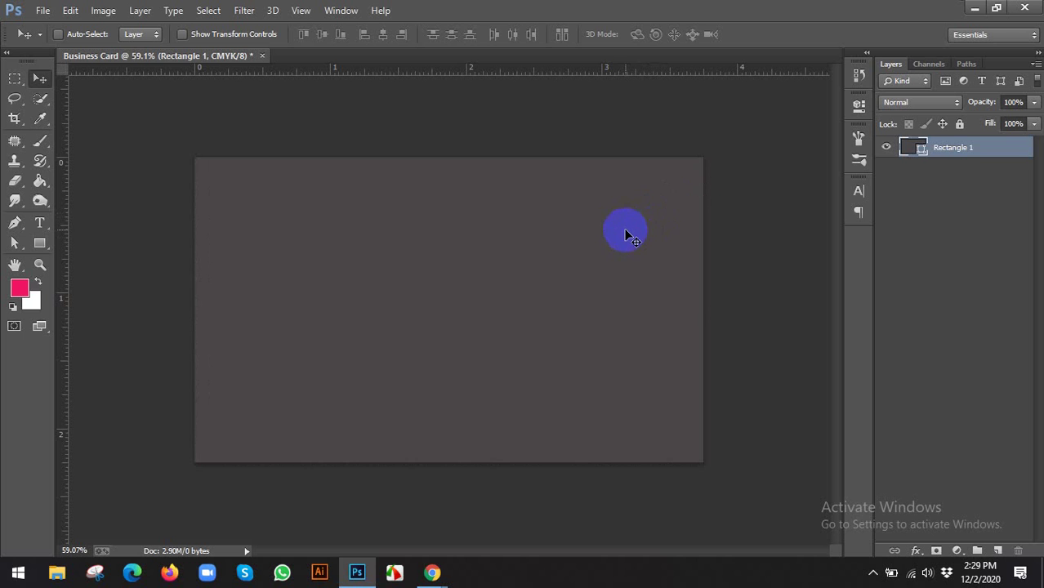
key(ctrl+t)
click(770, 34)
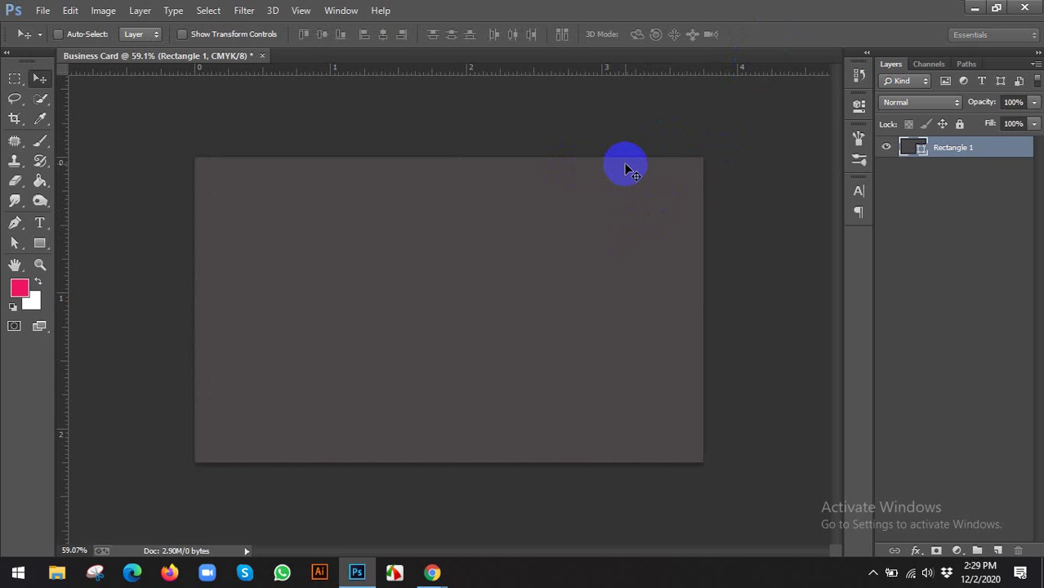
key(ctrl+semicolon)
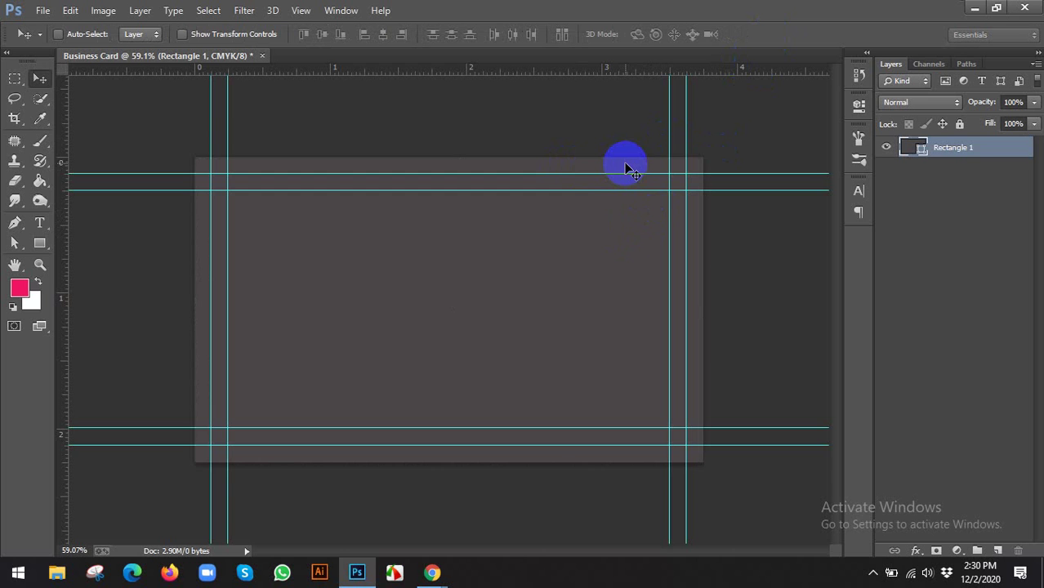
key(ctrl+semicolon)
key(ctrl+semicolon)
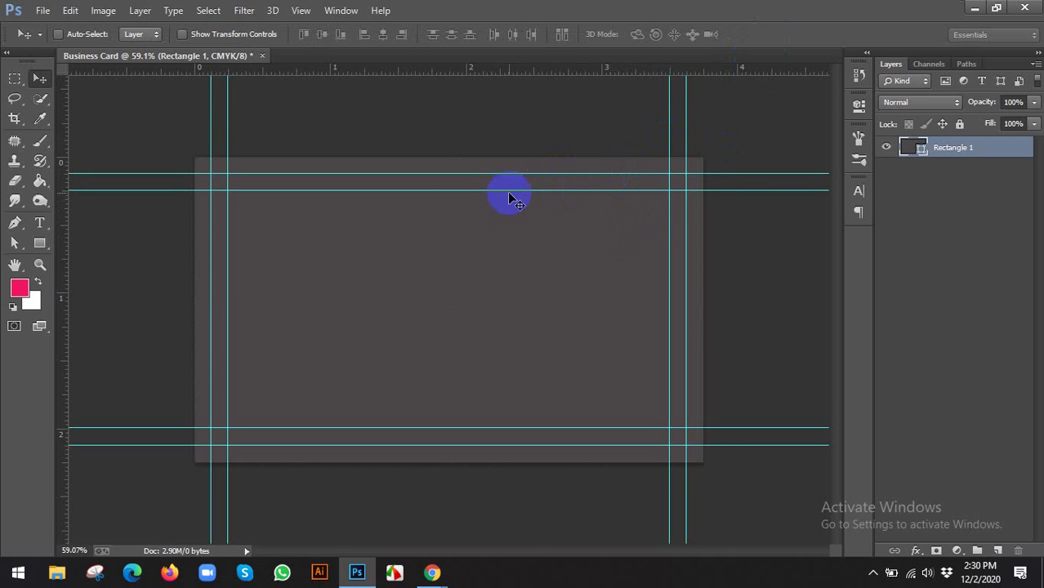
scroll(128, 275, up, 2)
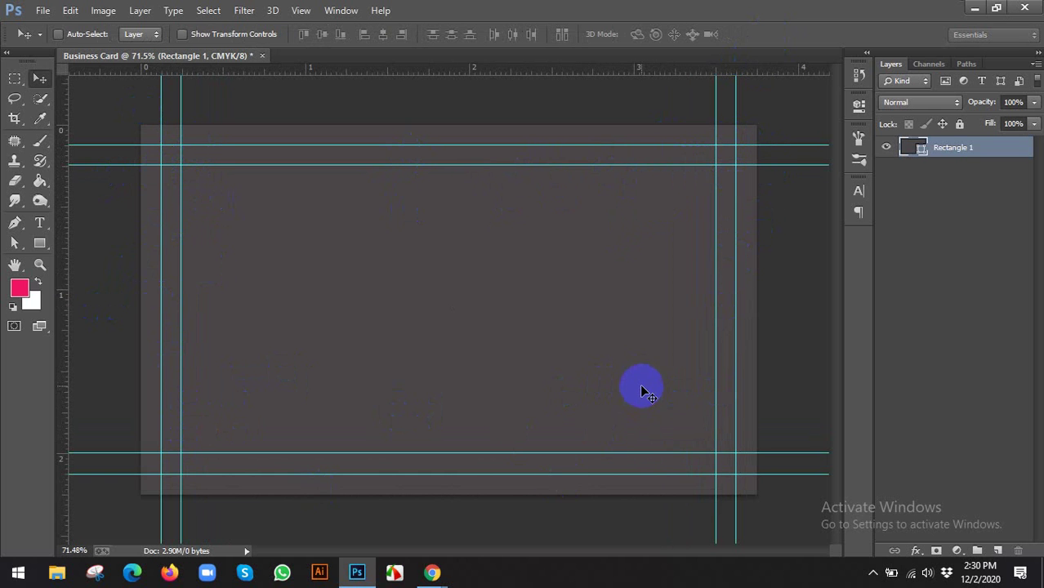
scroll(642, 391, down, 2)
Switch to the GraphicRiver reference business card page in Chrome
click(431, 572)
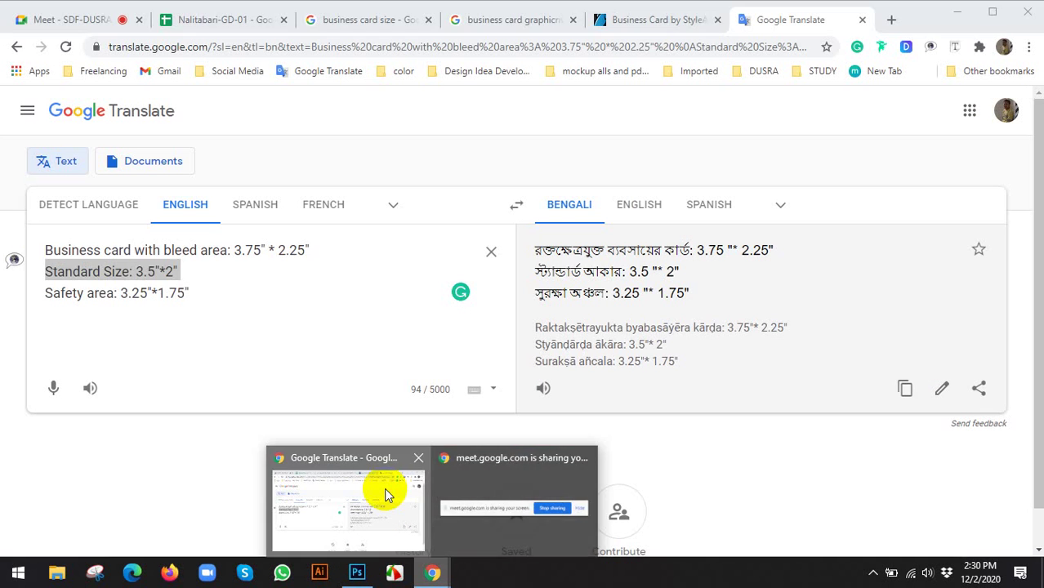
click(384, 491)
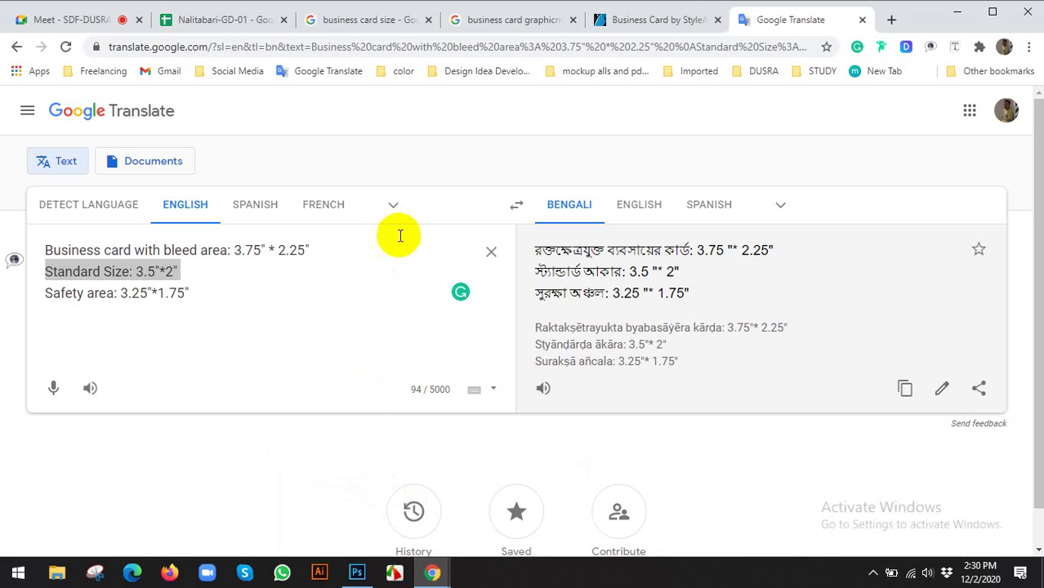
click(654, 19)
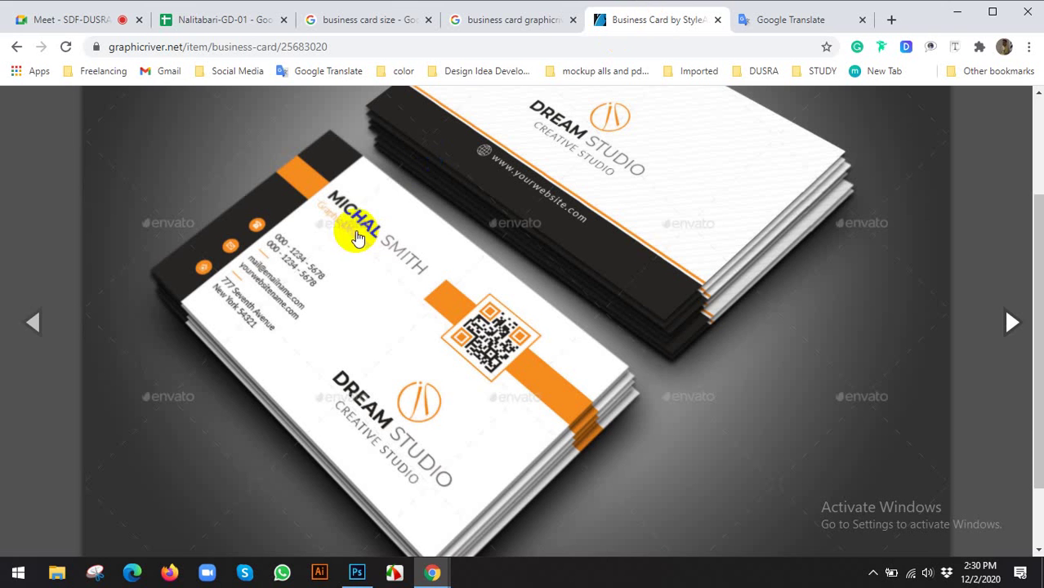
click(22, 197)
scroll(515, 282, down, 6)
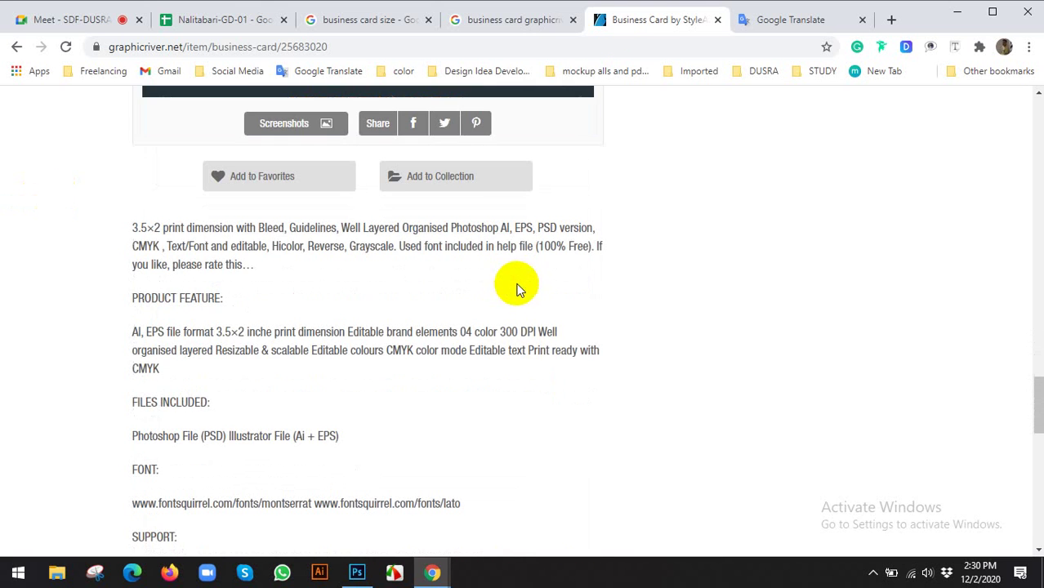
scroll(88, 396, down, 2)
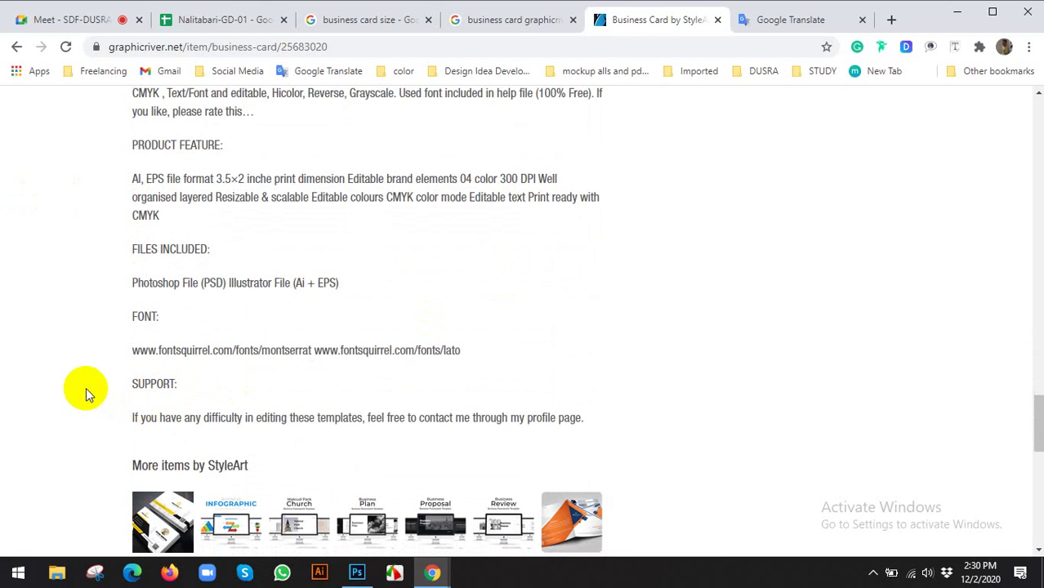
scroll(86, 388, down, 2)
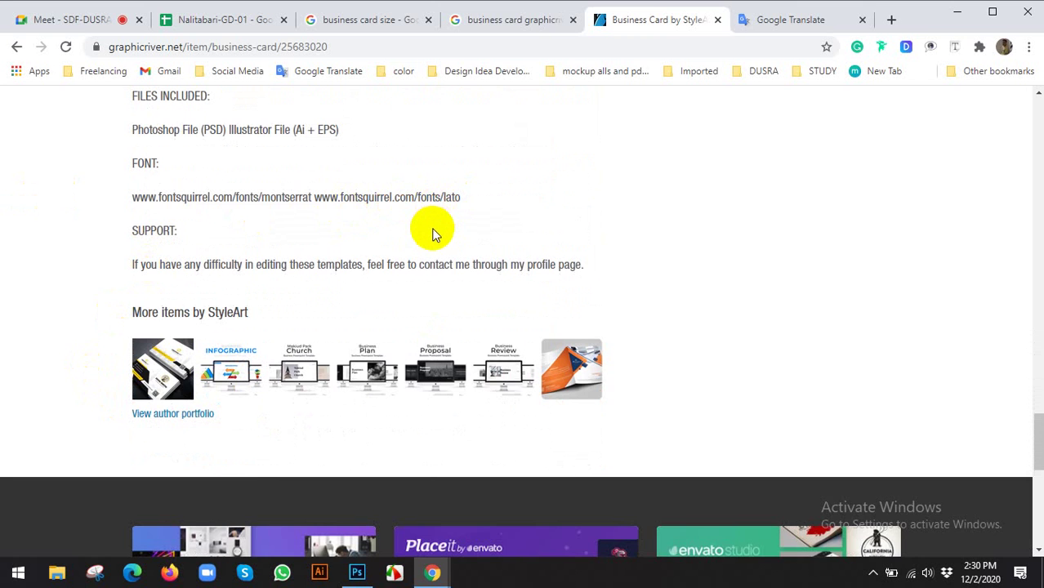
scroll(433, 234, up, 11)
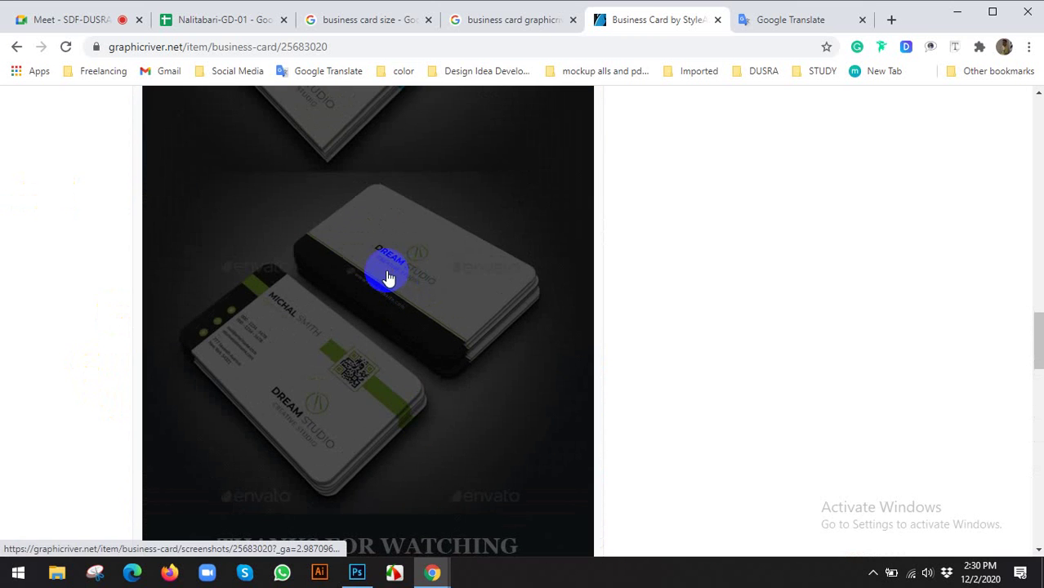
Browse the card preview images and copy the business card mockup image
click(389, 279)
click(997, 323)
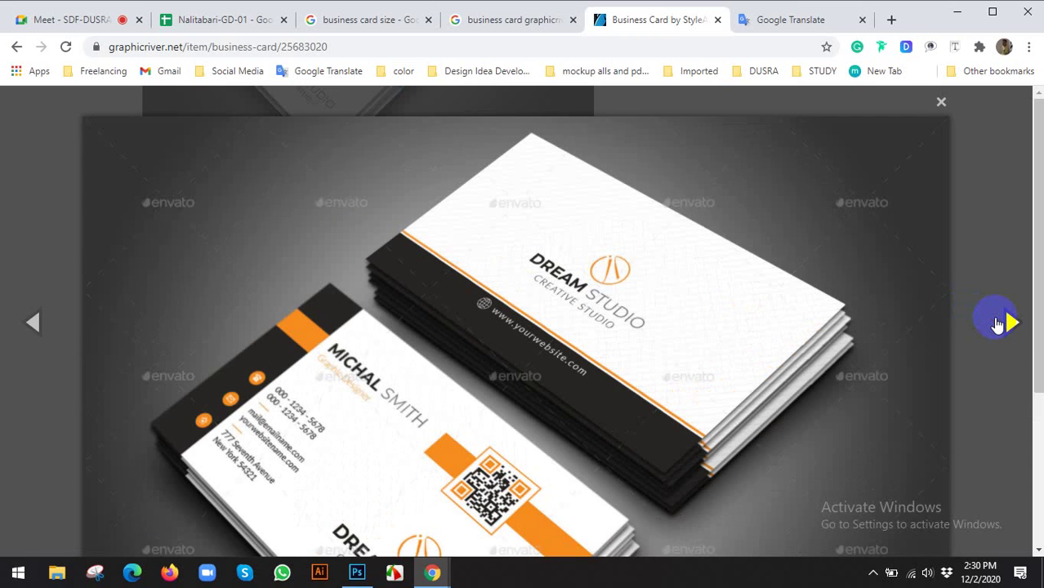
scroll(723, 299, down, 2)
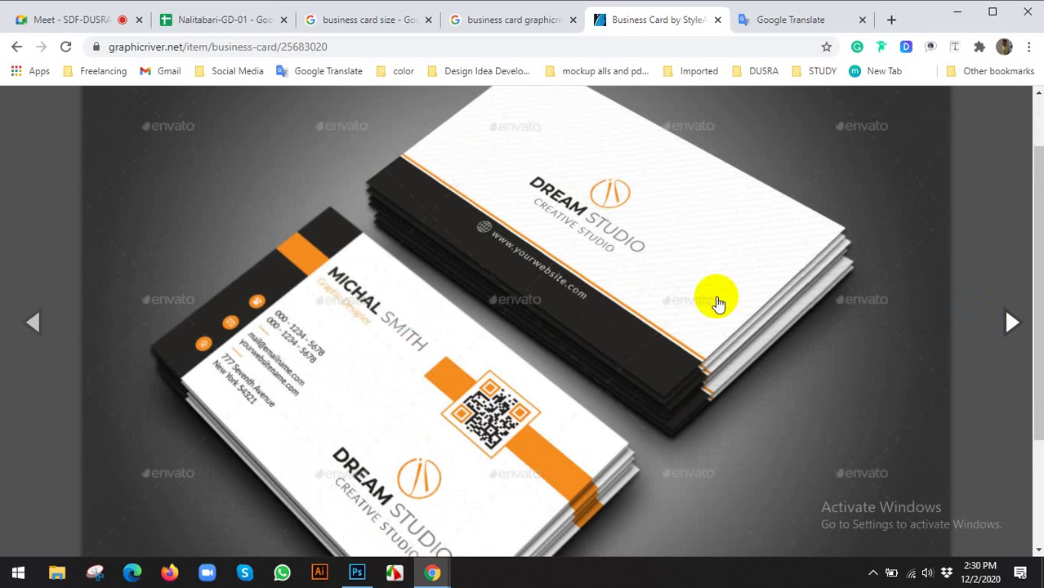
scroll(712, 302, down, 2)
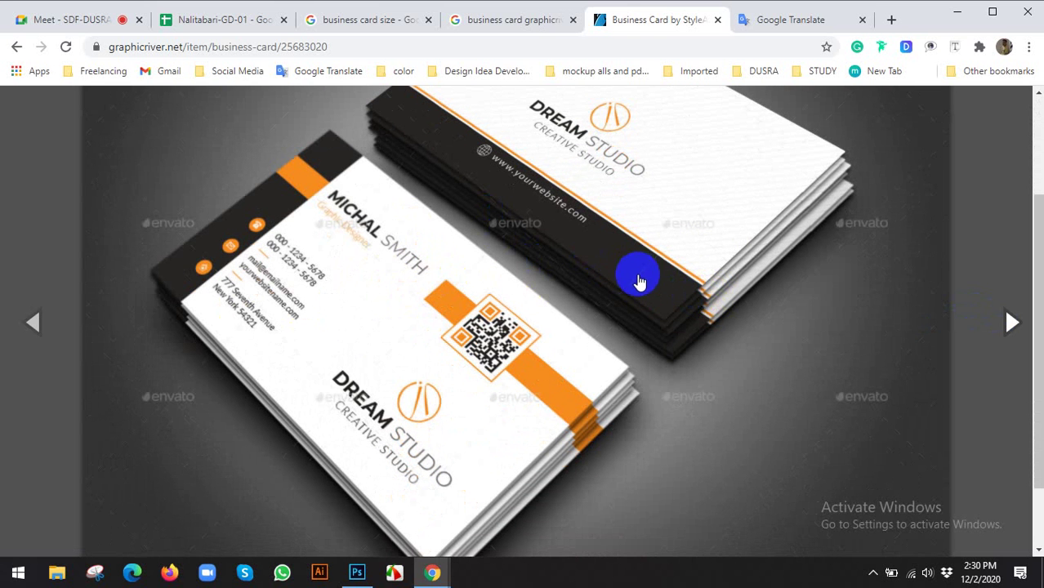
right_click(418, 245)
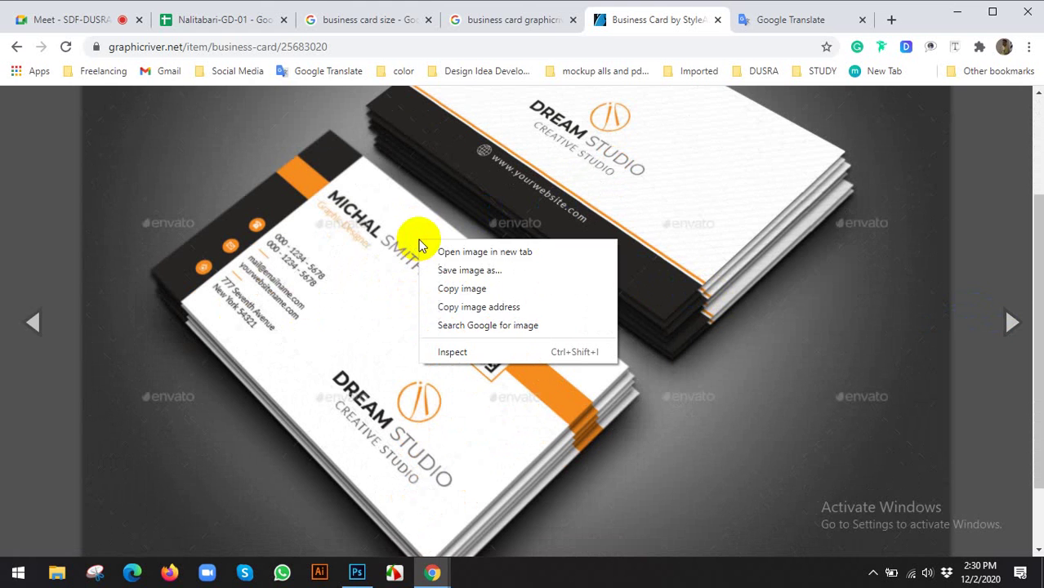
click(443, 290)
Create a new 1500 × 1125 px document and paste the copied card mockup
click(356, 565)
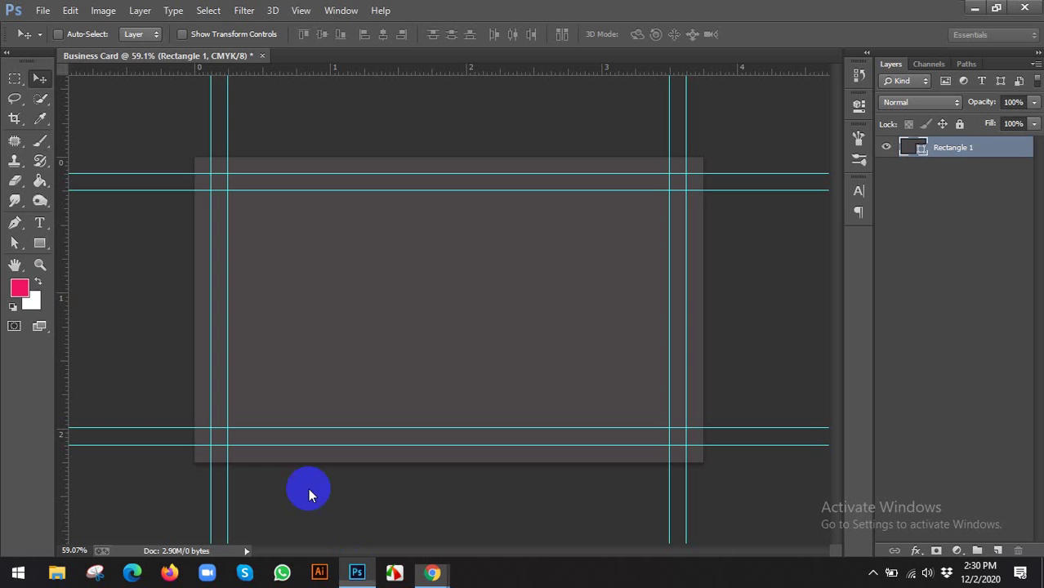
click(43, 10)
click(49, 30)
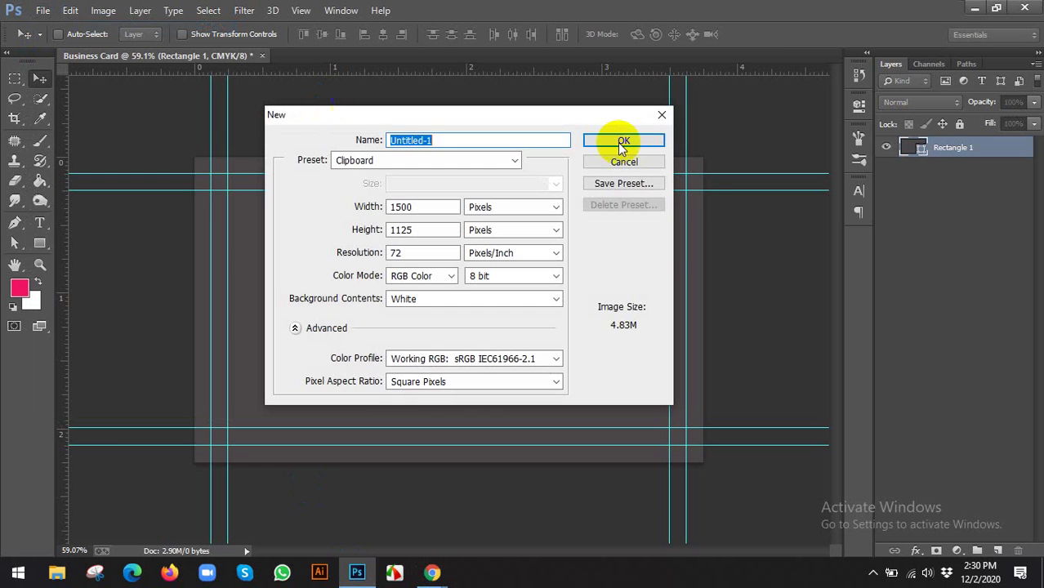
click(621, 142)
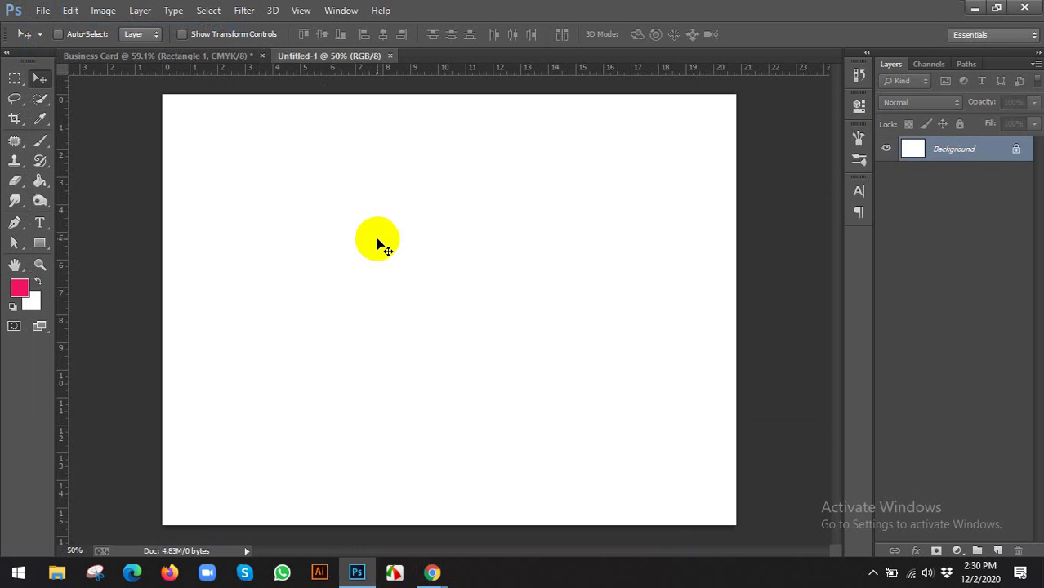
key(ctrl+v)
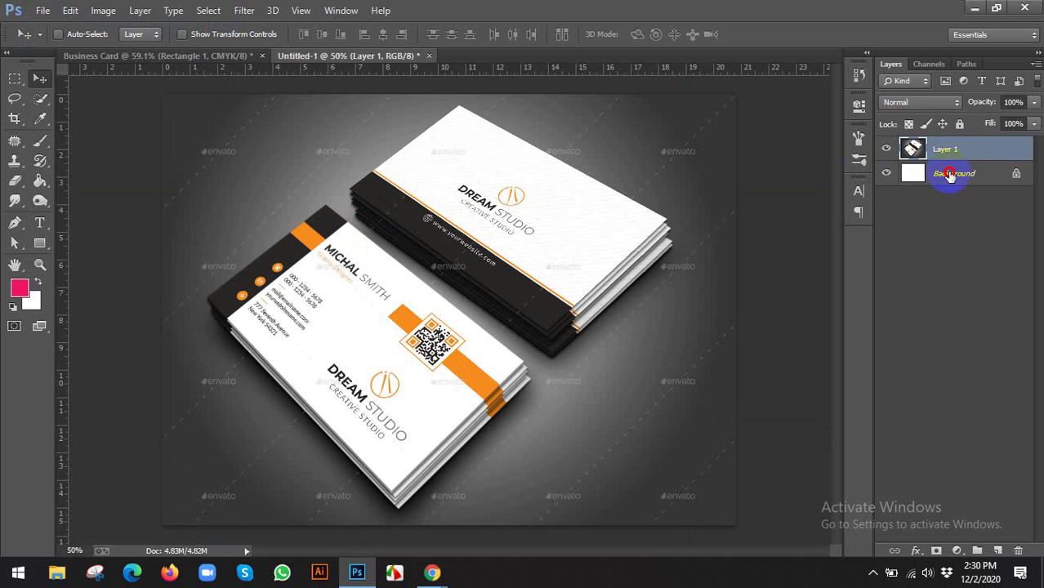
Delete the Background layer so the mockup is the only layer, and zoom in to inspect it
click(951, 176)
key(Delete)
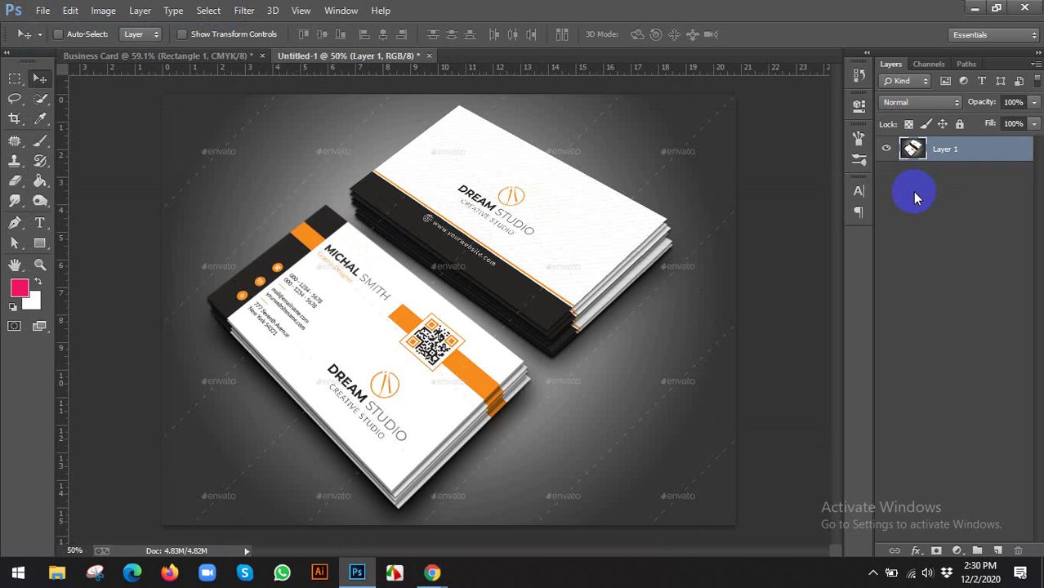
click(508, 174)
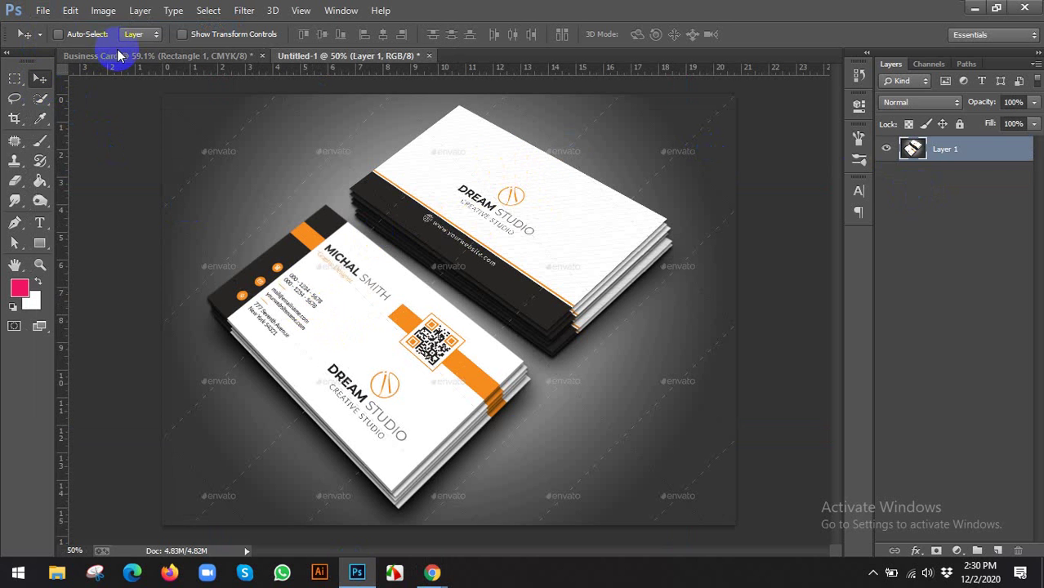
key(ctrl+plus)
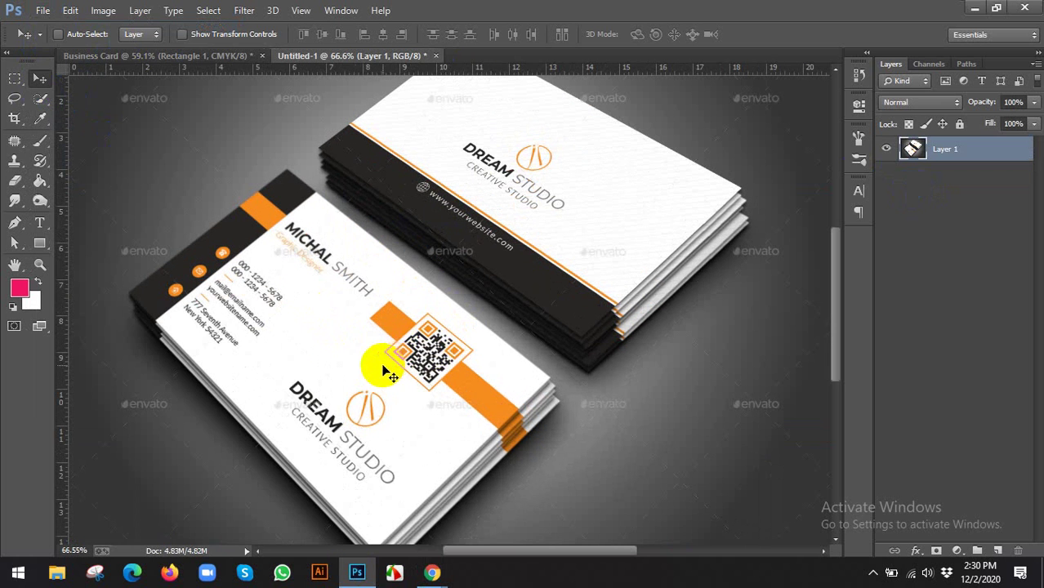
scroll(349, 332, up, 3)
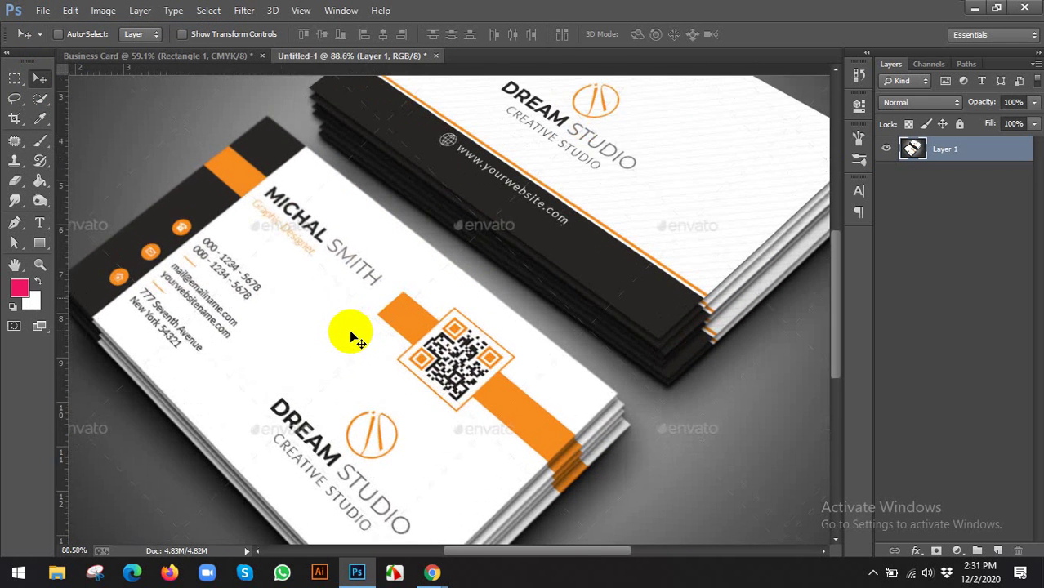
scroll(350, 214, down, 3)
scroll(411, 407, up, 2)
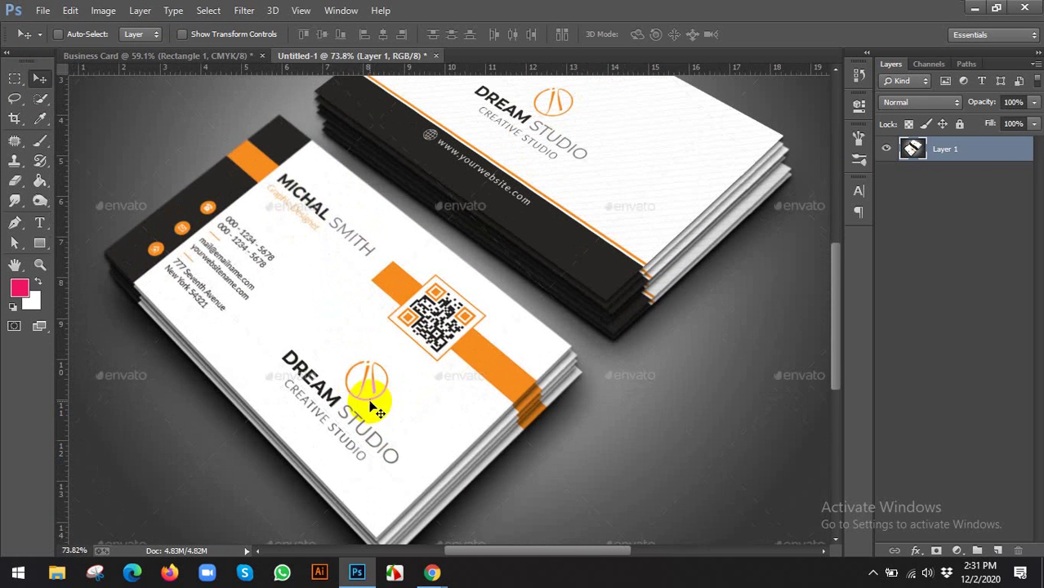
scroll(336, 229, down, 3)
scroll(341, 233, down, 1)
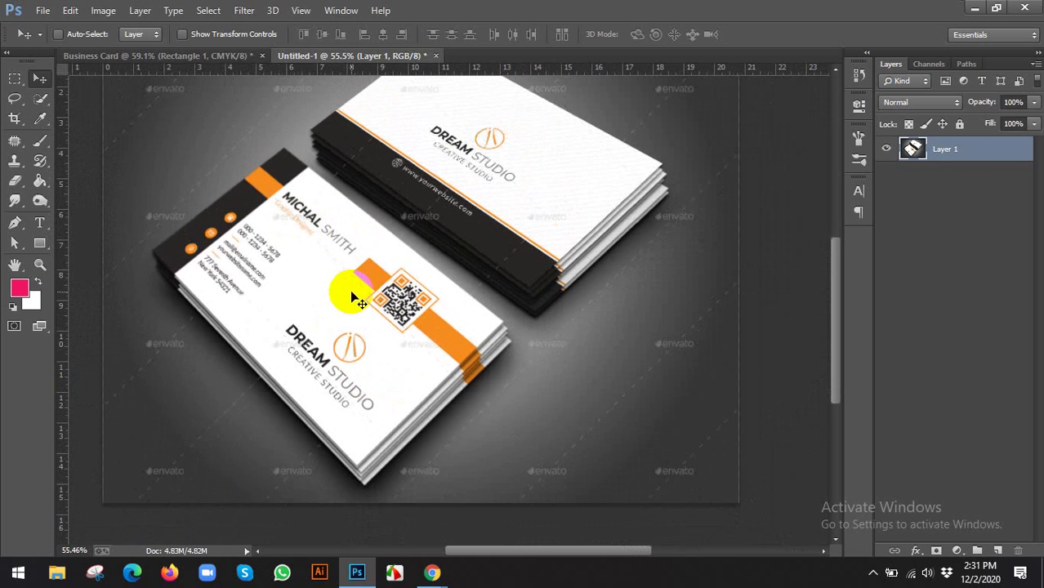
click(13, 119)
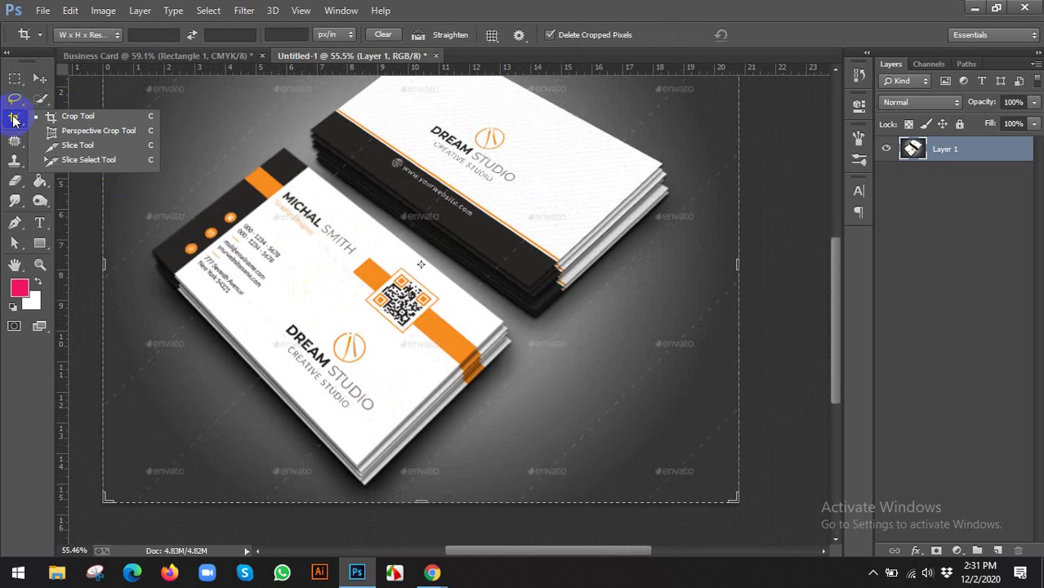
click(96, 132)
scroll(276, 155, up, 3)
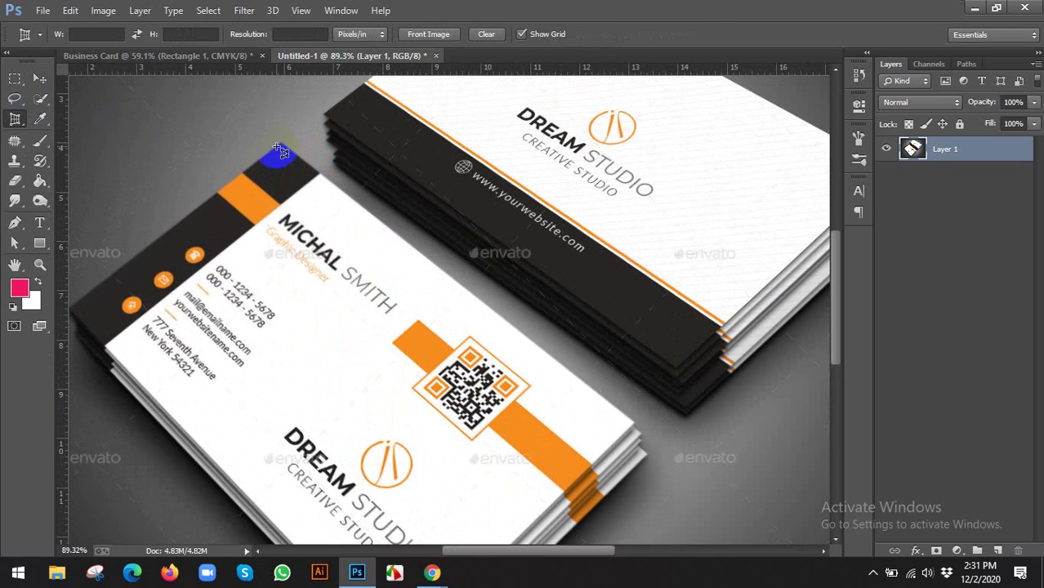
click(280, 149)
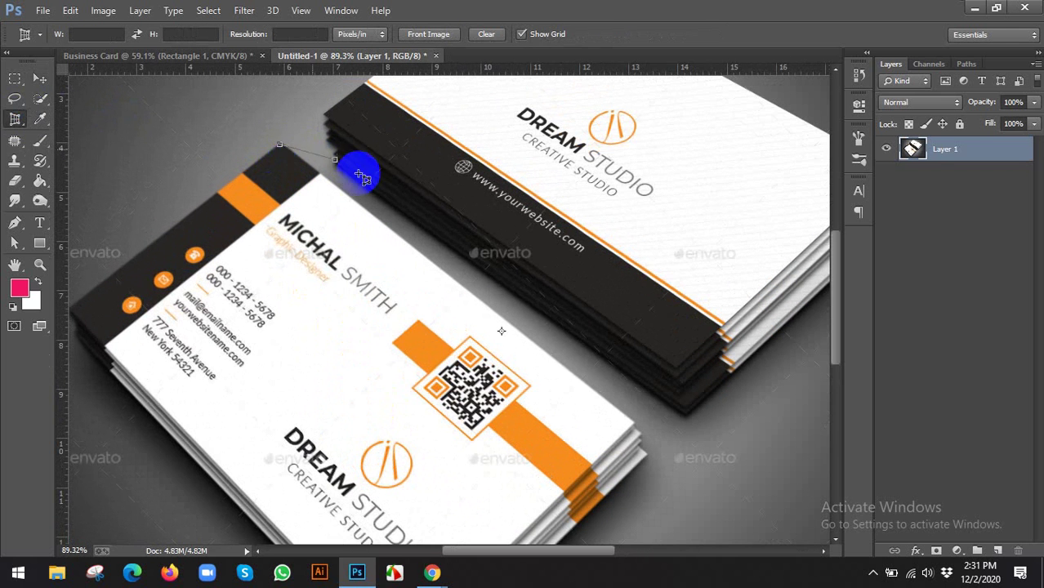
click(637, 422)
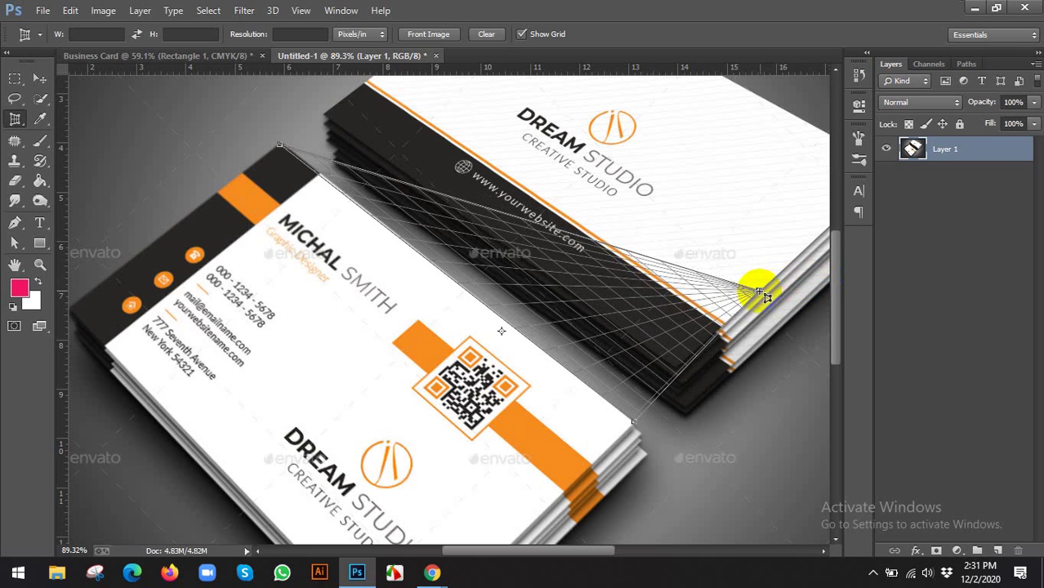
scroll(420, 532, down, 3)
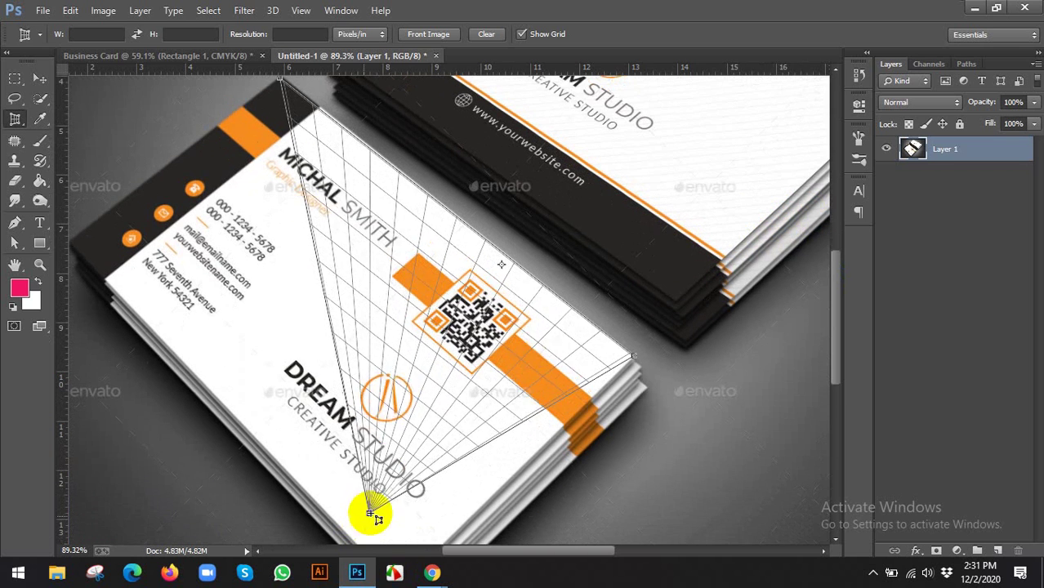
scroll(388, 532, down, 3)
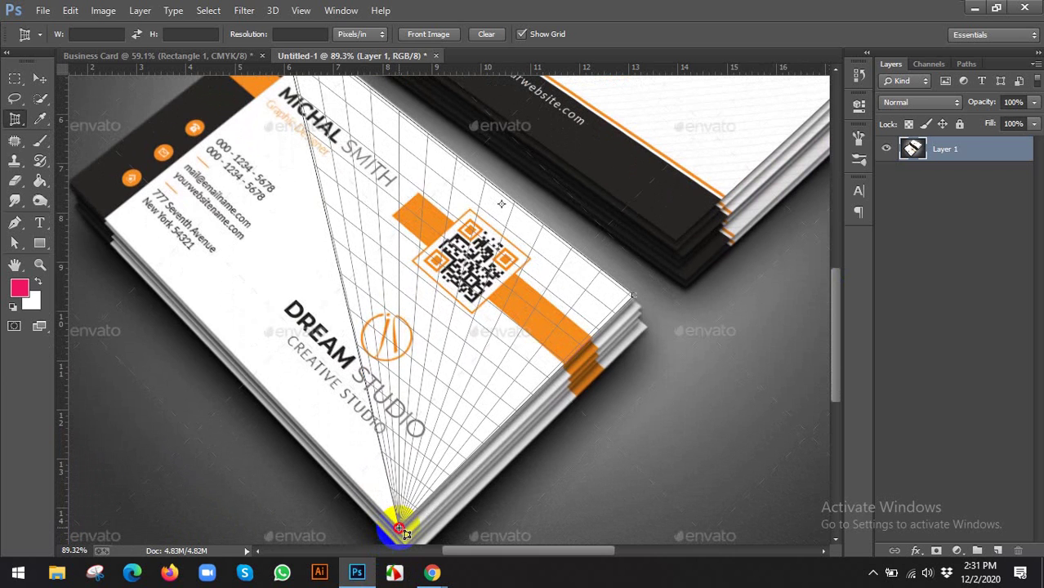
click(399, 529)
click(72, 186)
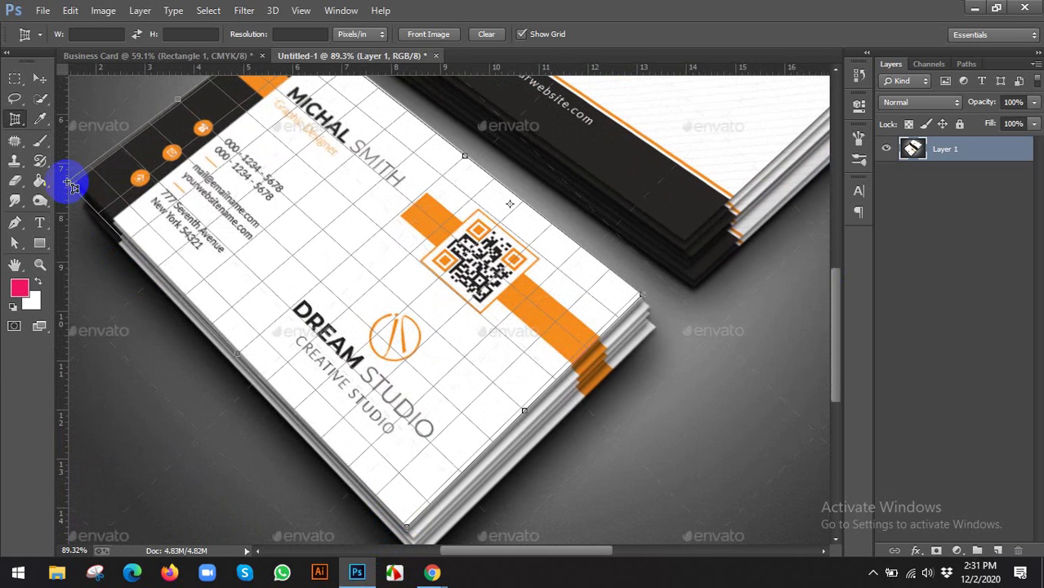
drag(72, 186, 76, 181)
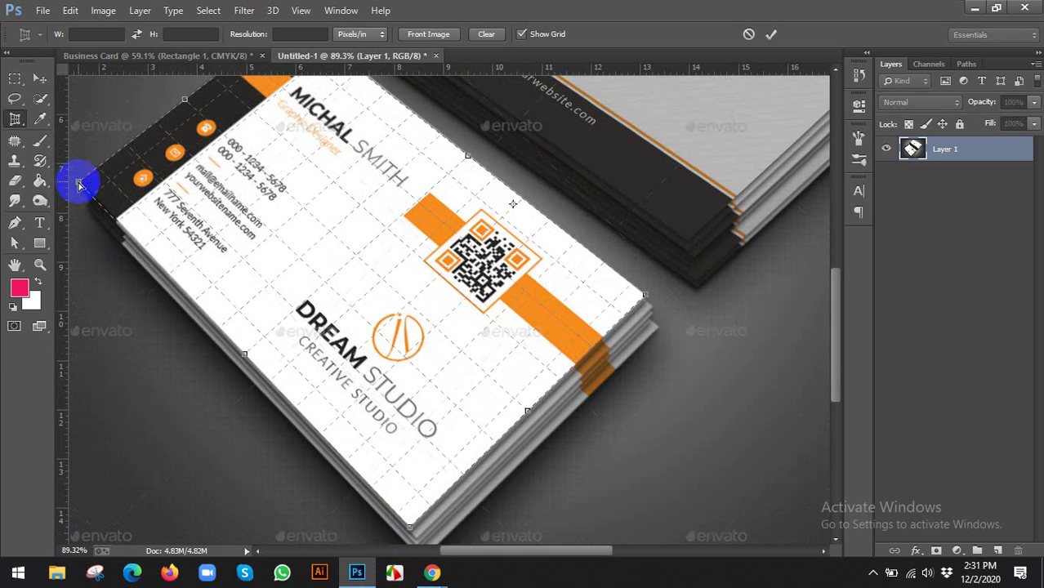
click(768, 32)
Free-transform the card layer, trying horizontal and vertical flips, then cancel the transform
key(ctrl+0)
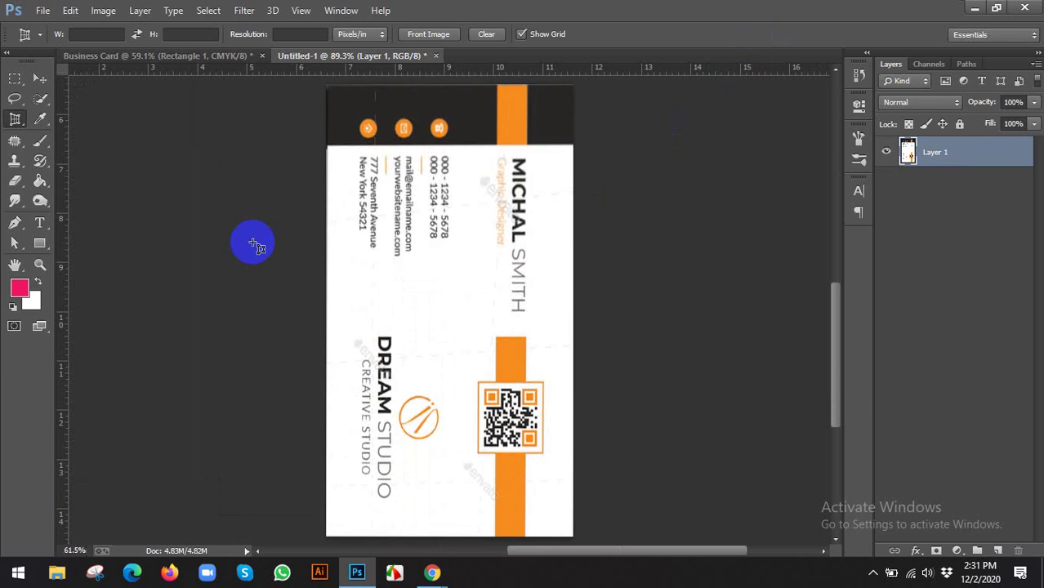
click(39, 78)
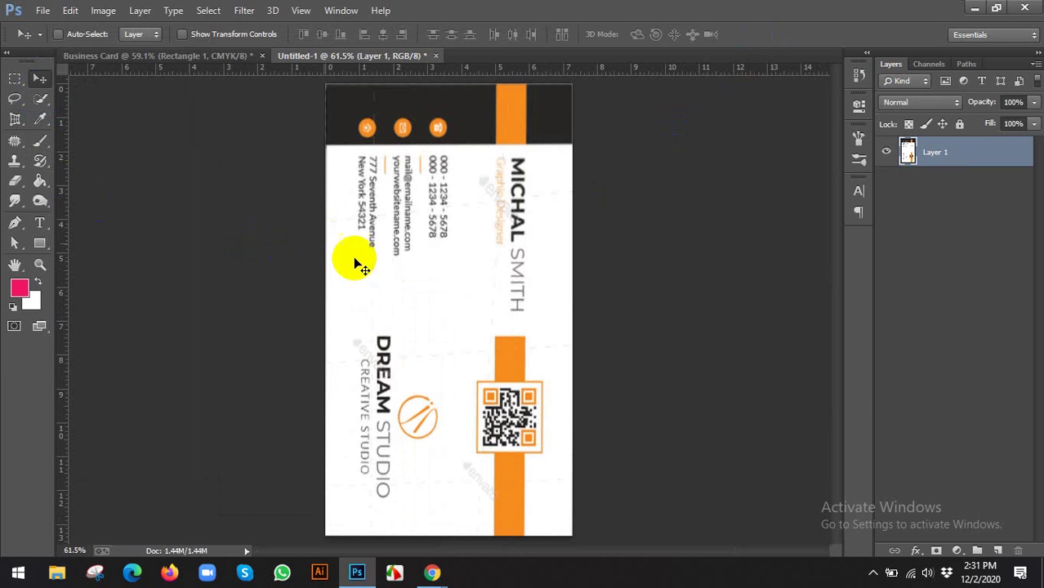
key(ctrl+t)
right_click(520, 349)
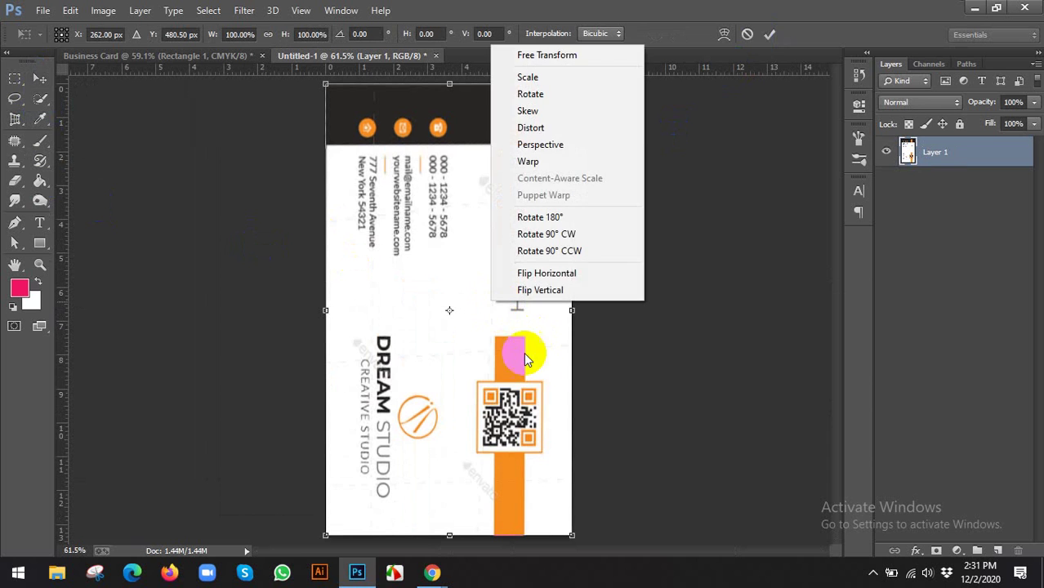
click(543, 273)
right_click(542, 276)
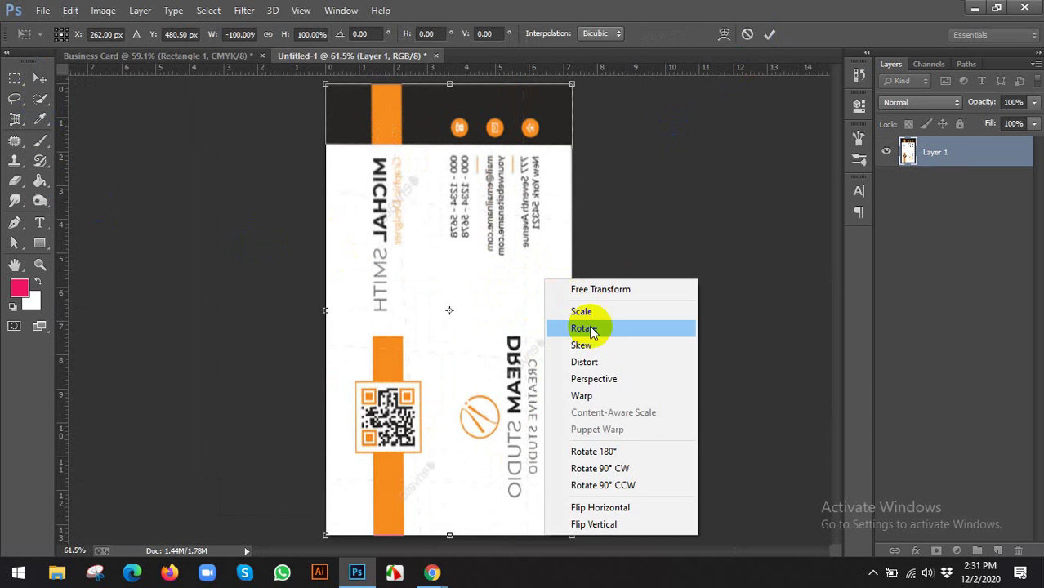
click(609, 509)
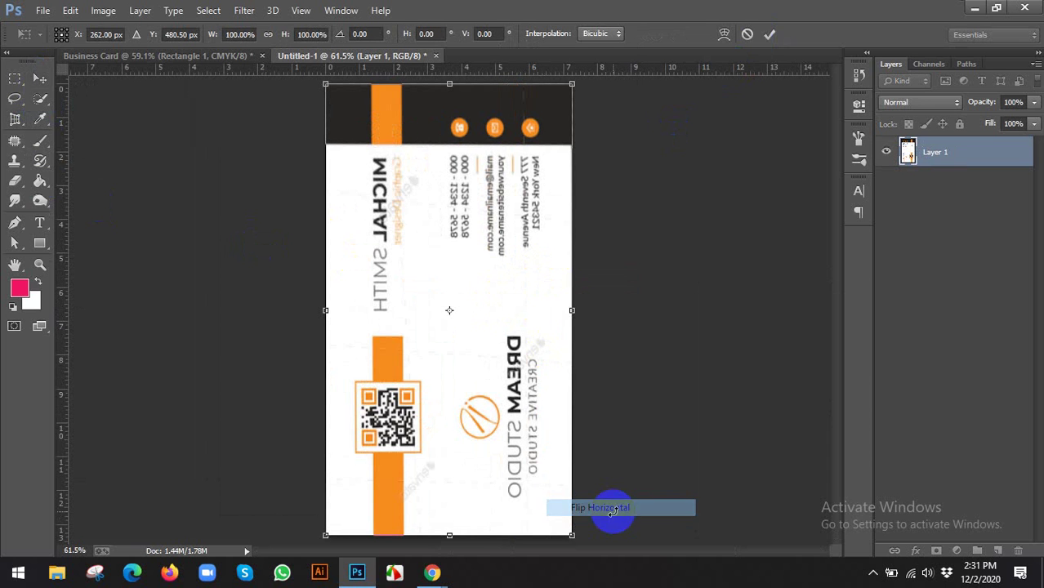
right_click(500, 315)
click(554, 299)
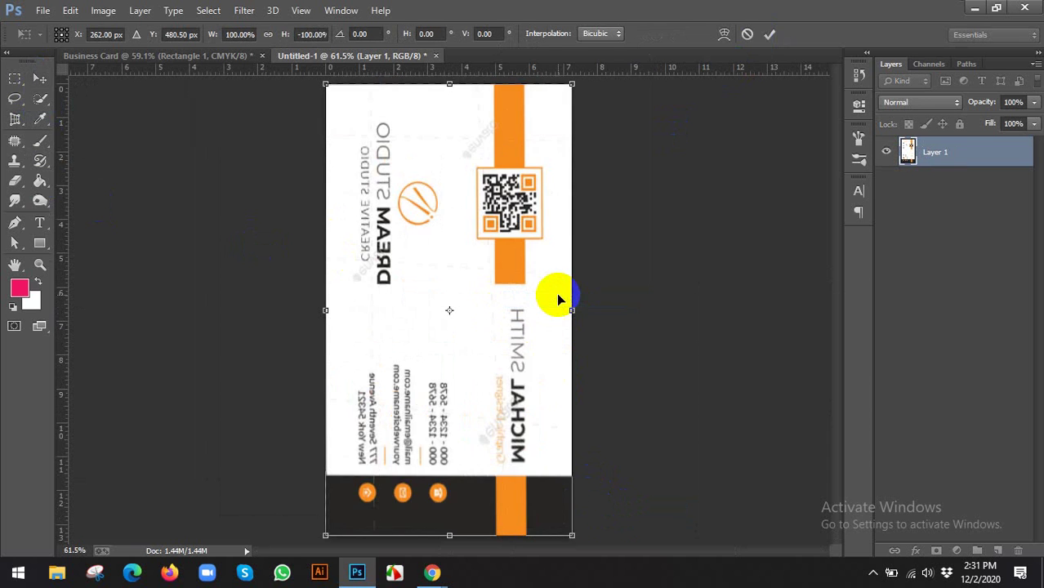
right_click(555, 299)
click(600, 541)
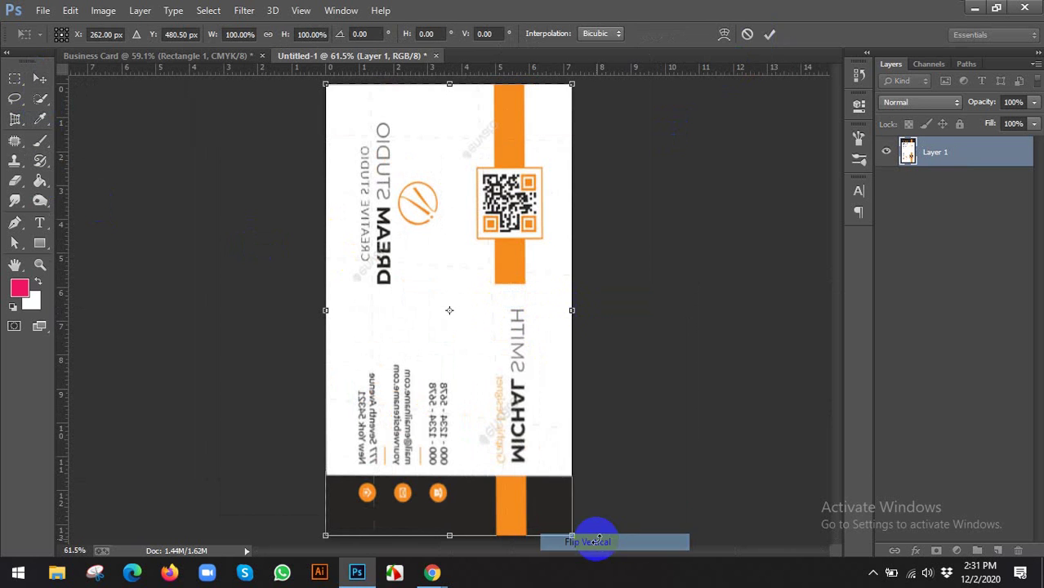
click(747, 34)
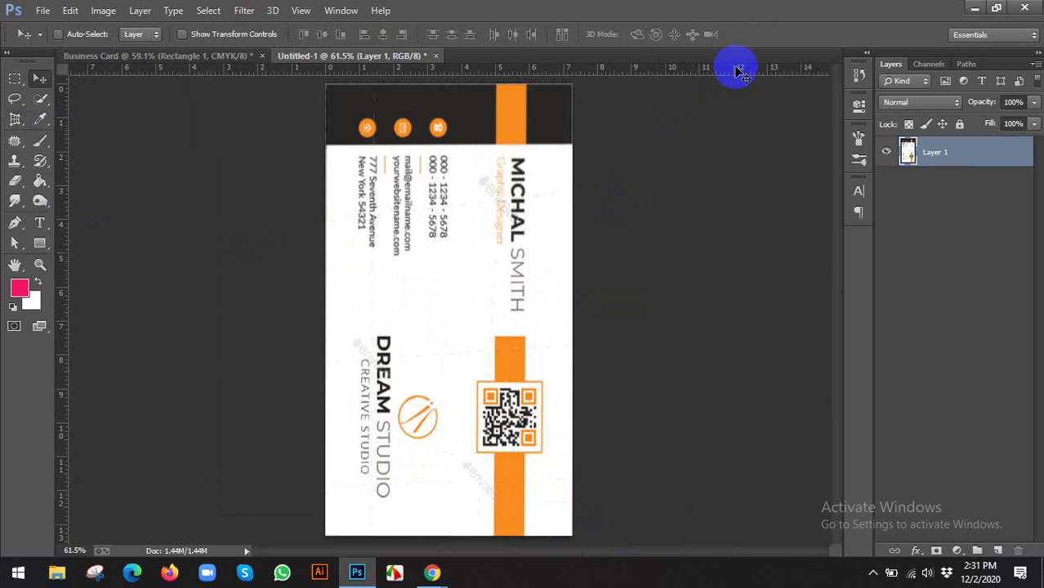
Move the card into the Business Card document, rotate it landscape and fit it between the guides
drag(470, 253, 420, 303)
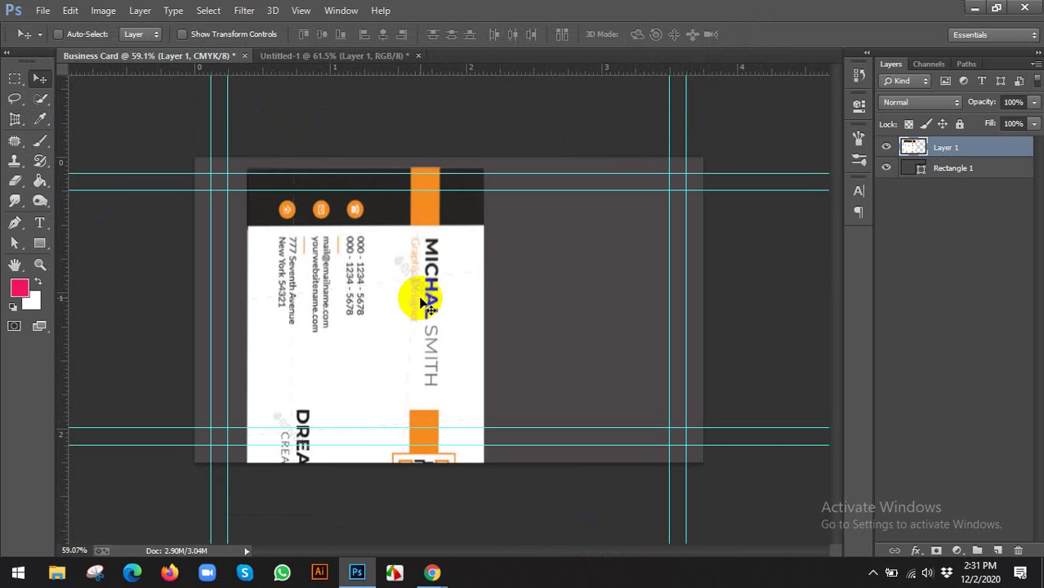
click(229, 34)
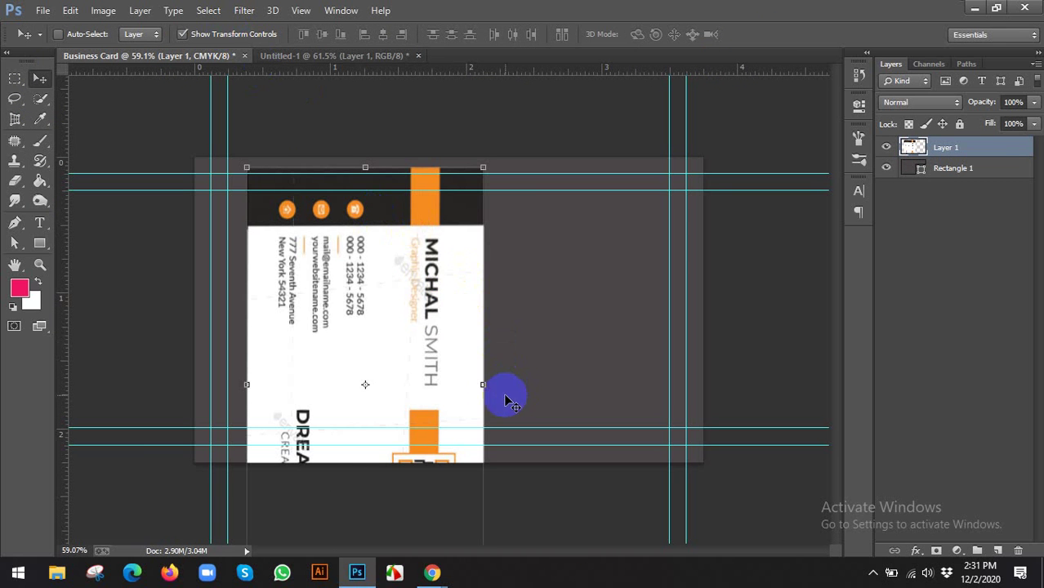
drag(500, 390, 428, 287)
drag(366, 268, 488, 254)
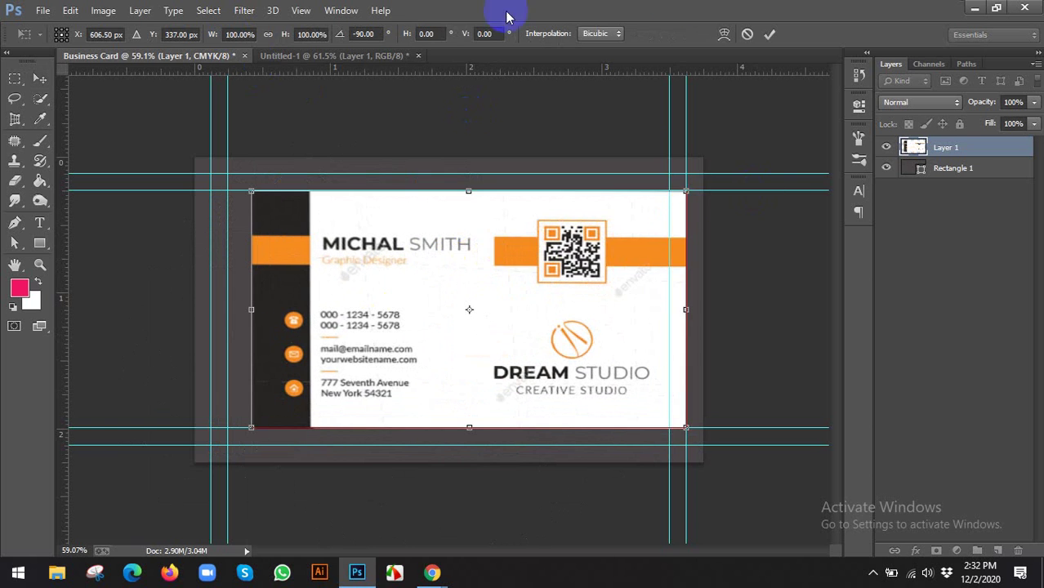
click(770, 34)
scroll(441, 302, up, 2)
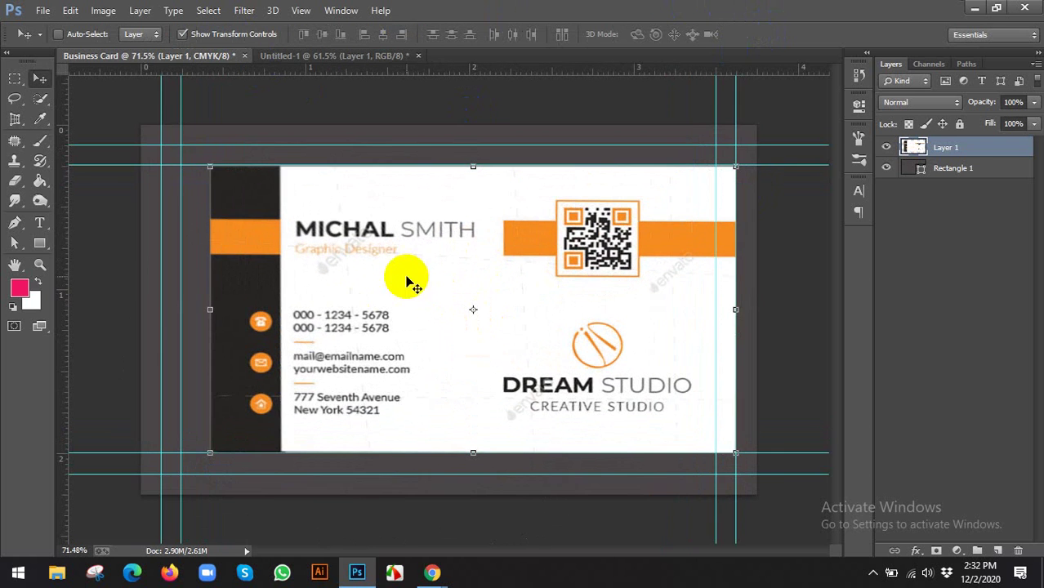
scroll(408, 280, down, 1)
click(214, 33)
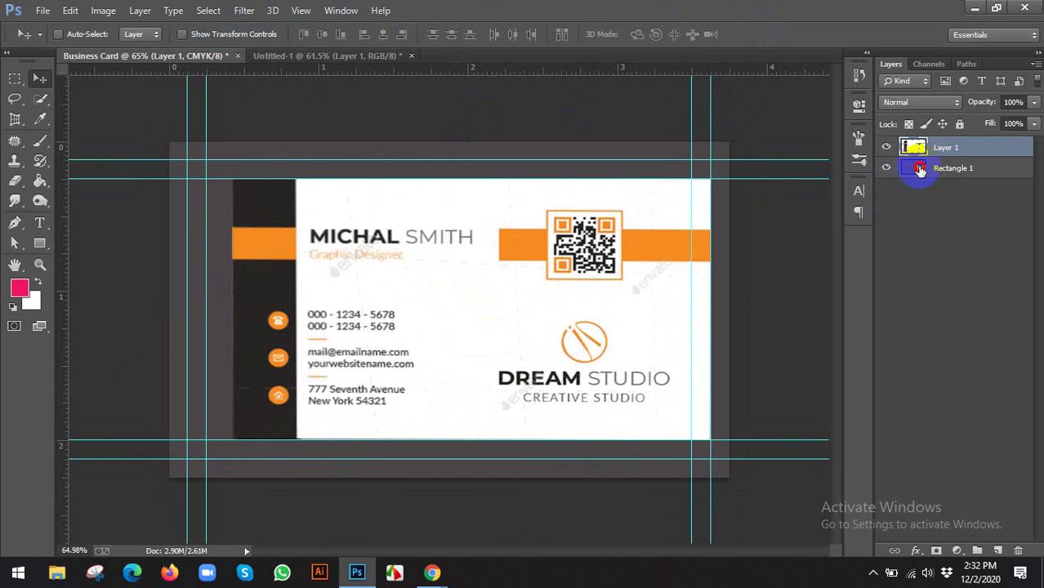
double_click(921, 169)
Fill Rectangle 1 with the white sampled from the reference card
click(466, 192)
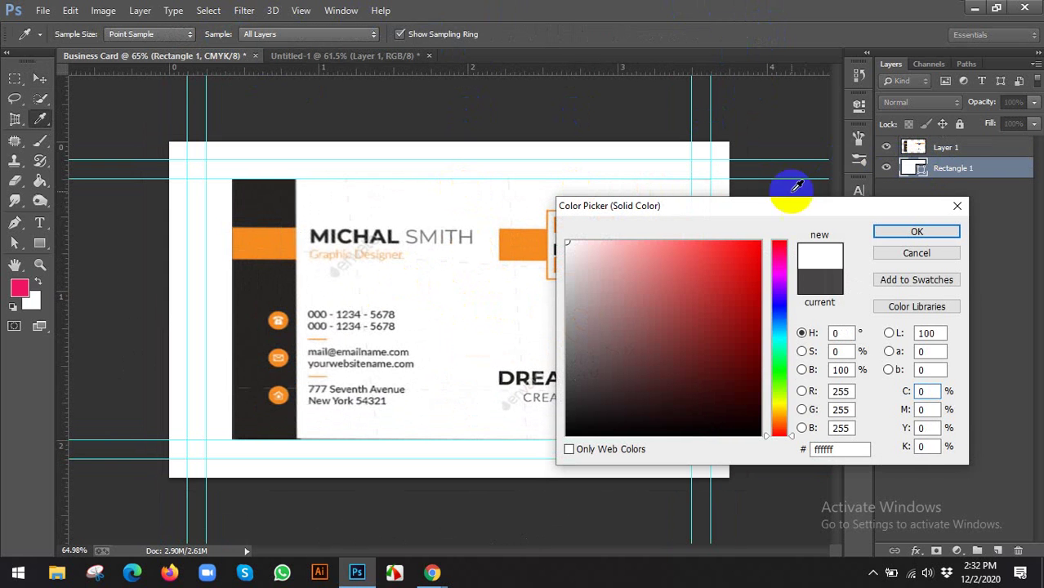
click(903, 232)
click(888, 169)
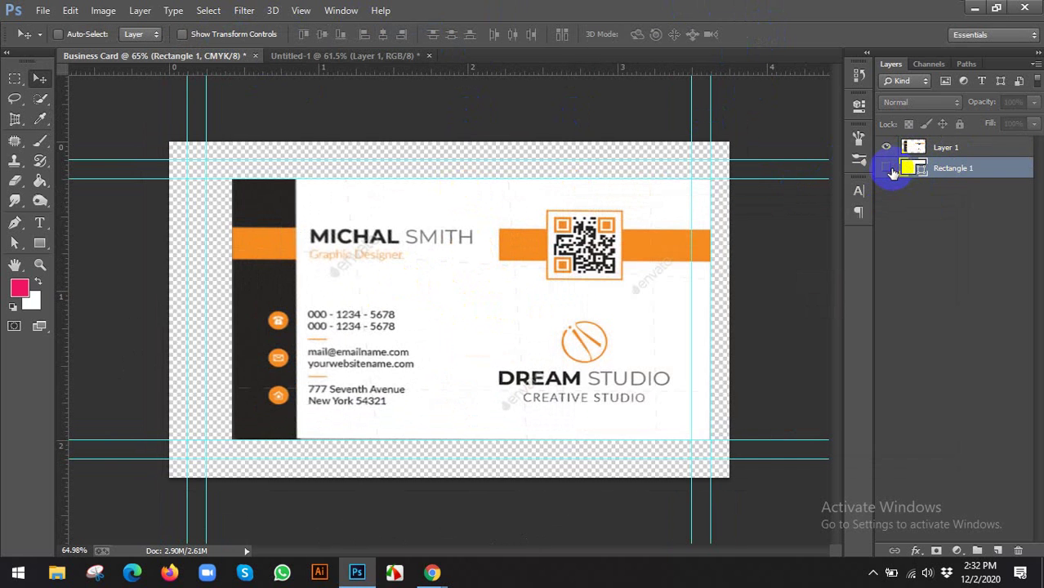
click(889, 168)
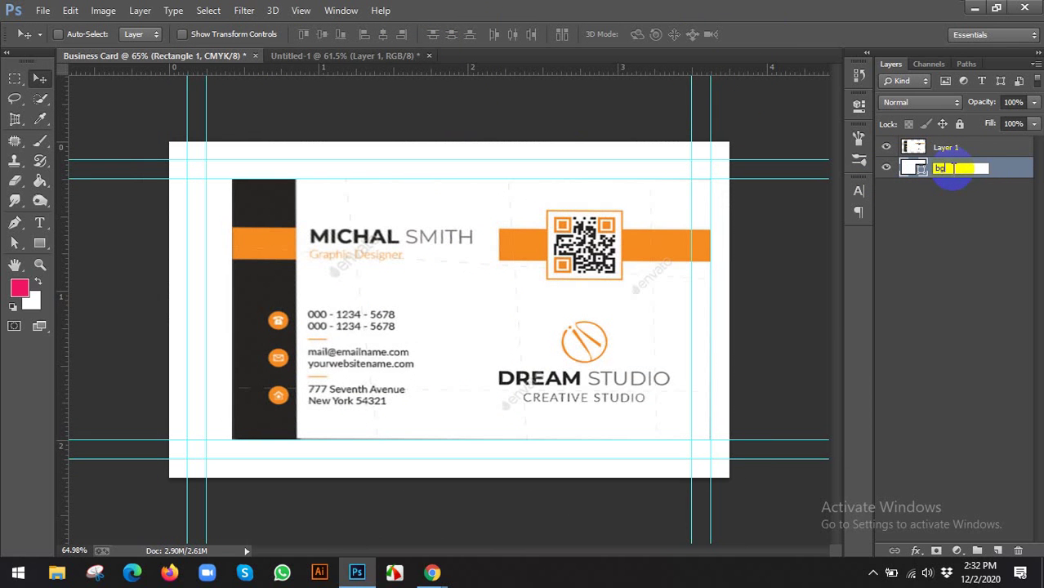
Rename the layer to bg and lock it, confirming it can no longer be moved
key(Return)
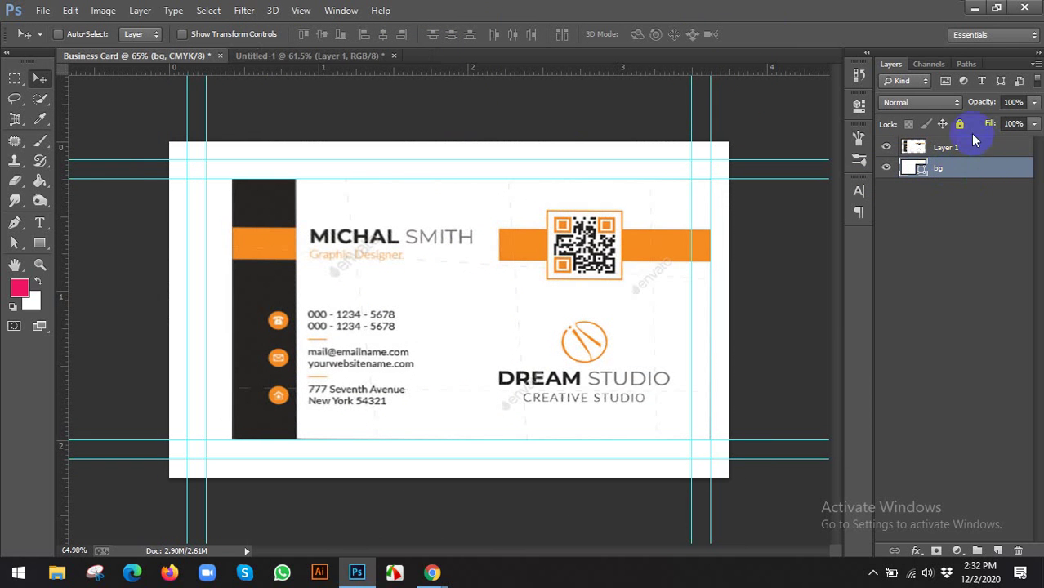
click(960, 125)
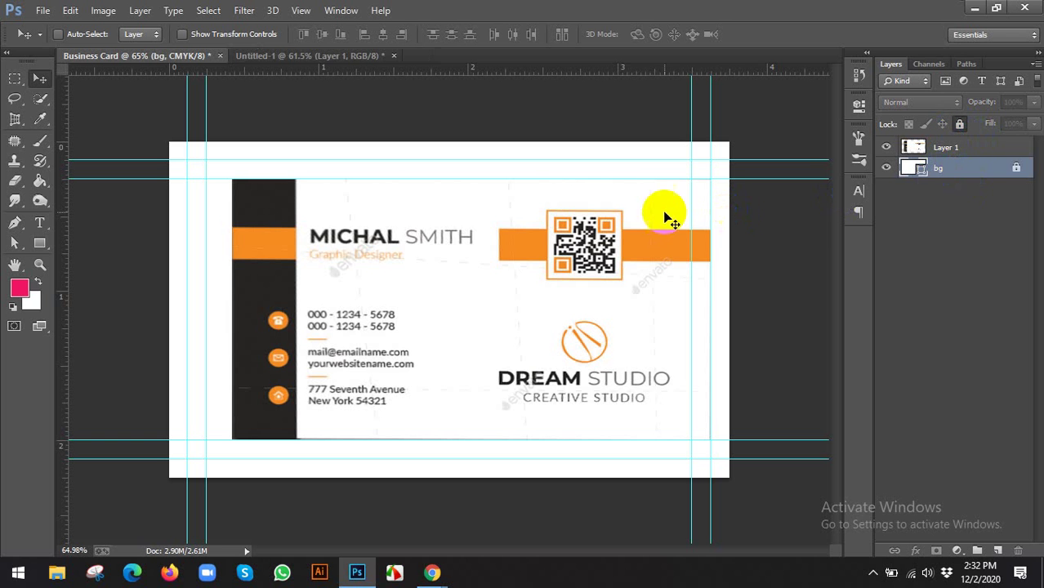
drag(632, 217, 620, 206)
click(520, 224)
Draw a tall rectangle down the card's left edge with the Rectangle Tool
click(39, 247)
click(89, 239)
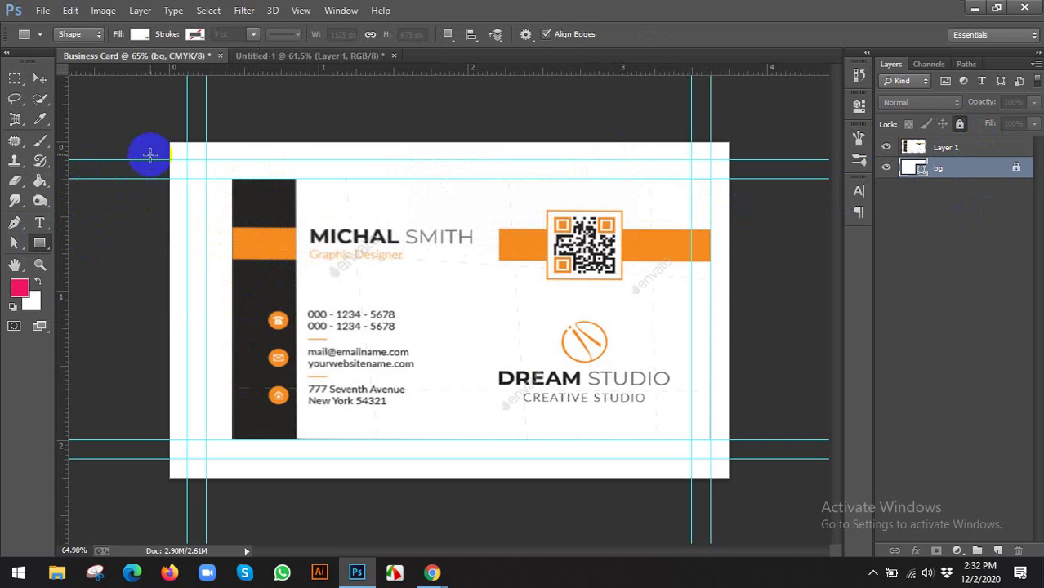
drag(169, 141, 230, 478)
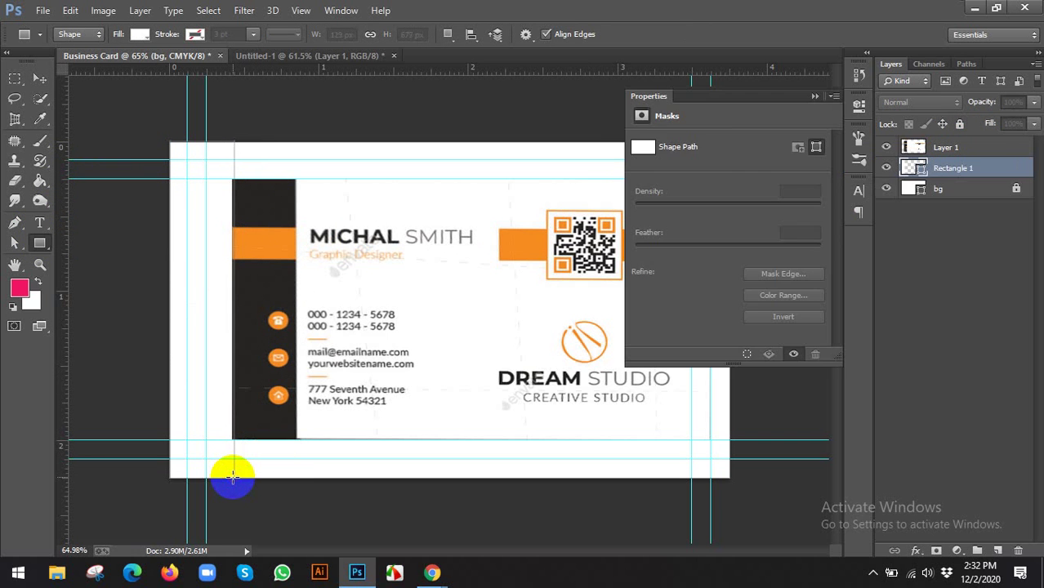
click(860, 107)
Fill the rectangle with dark #262422 sampled from the reference strip
double_click(925, 174)
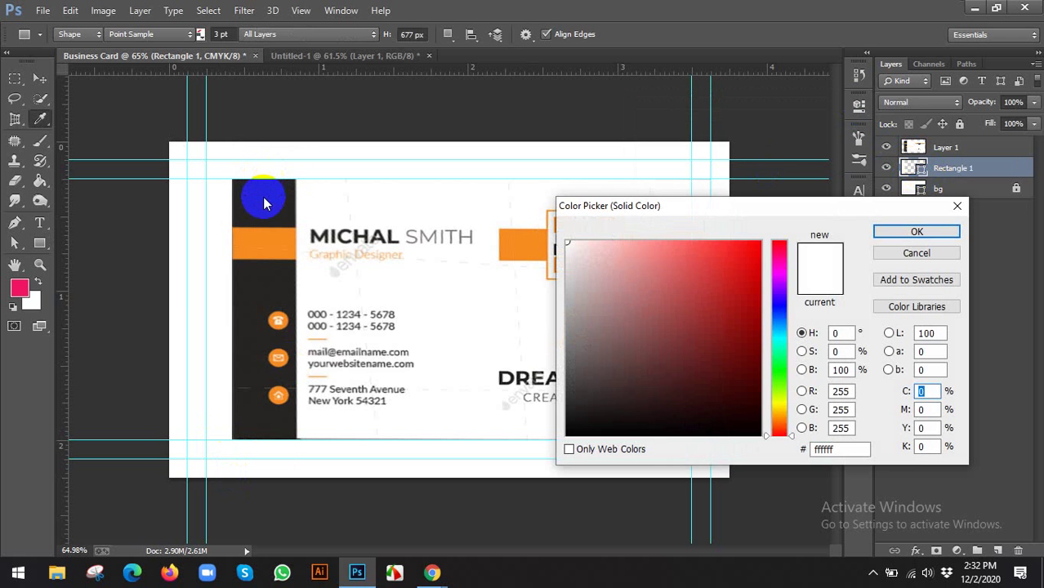
click(263, 198)
click(917, 232)
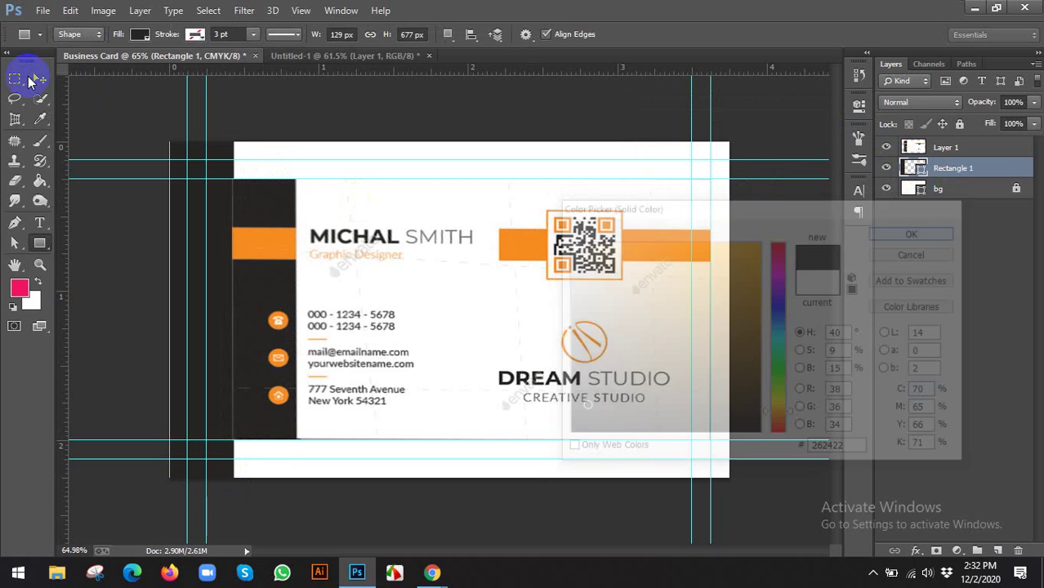
click(39, 78)
key(ctrl+0)
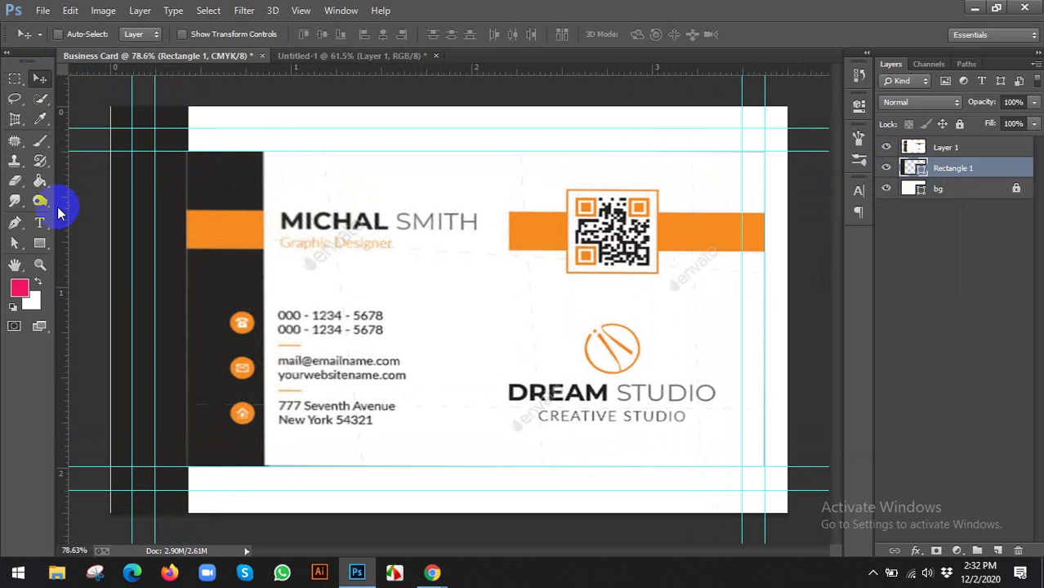
key(ctrl+minus)
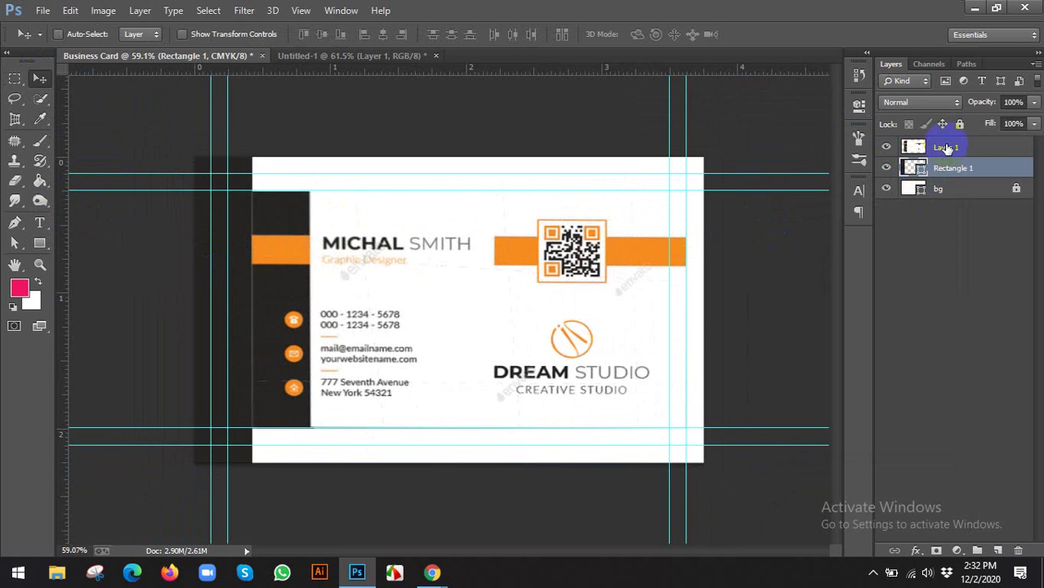
Drag the reference image on Layer 1 lower, partly past the canvas bottom edge
click(947, 148)
drag(373, 326, 473, 326)
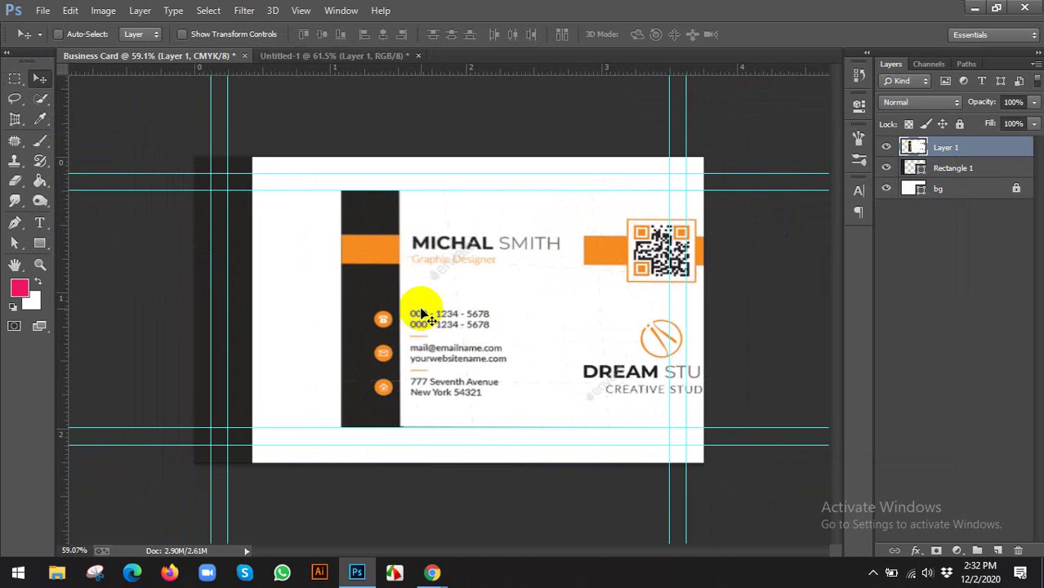
scroll(369, 317, down, 1)
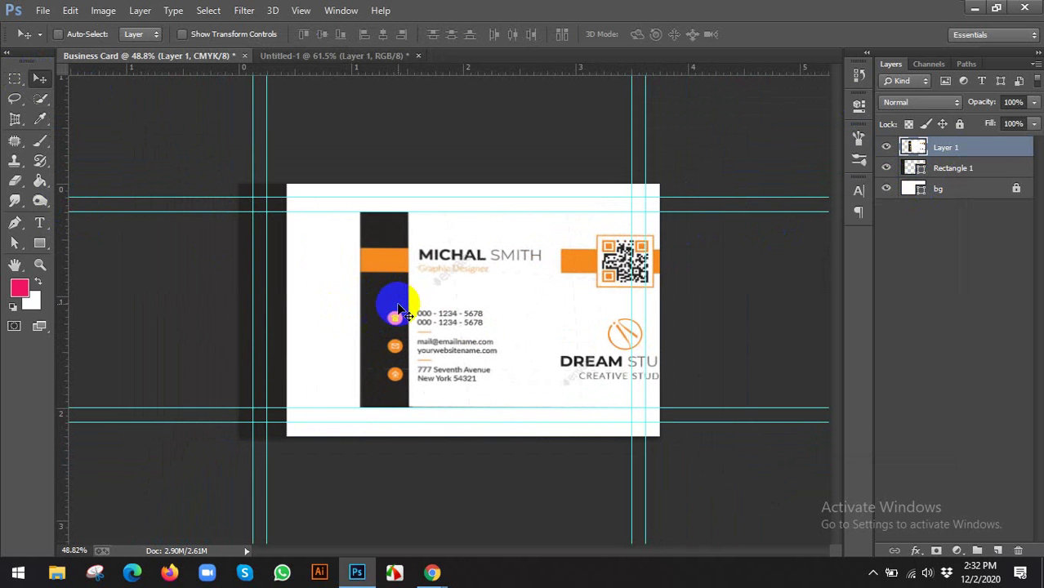
drag(385, 304, 301, 312)
scroll(465, 310, up, 2)
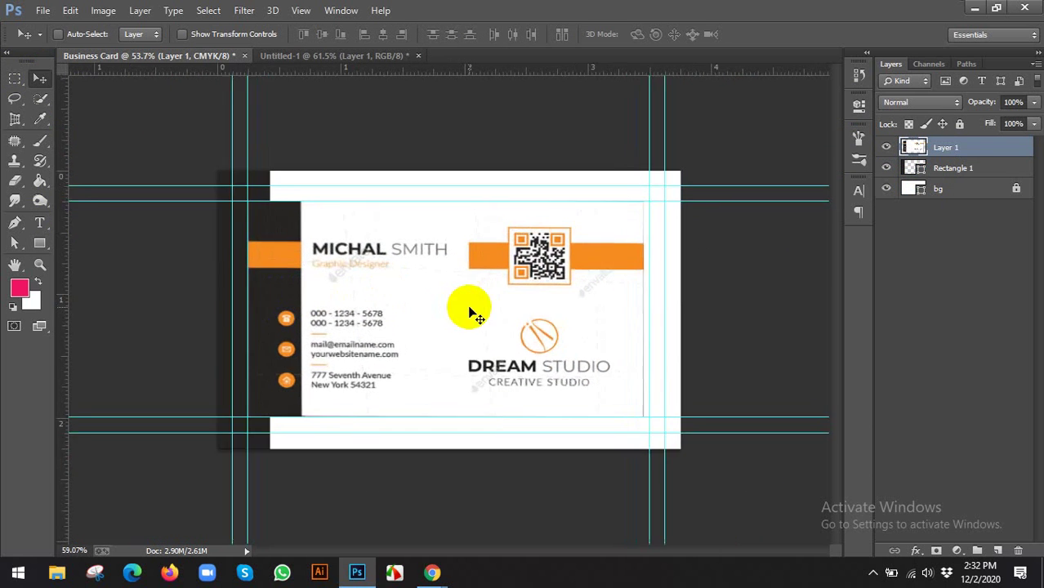
scroll(408, 298, down, 2)
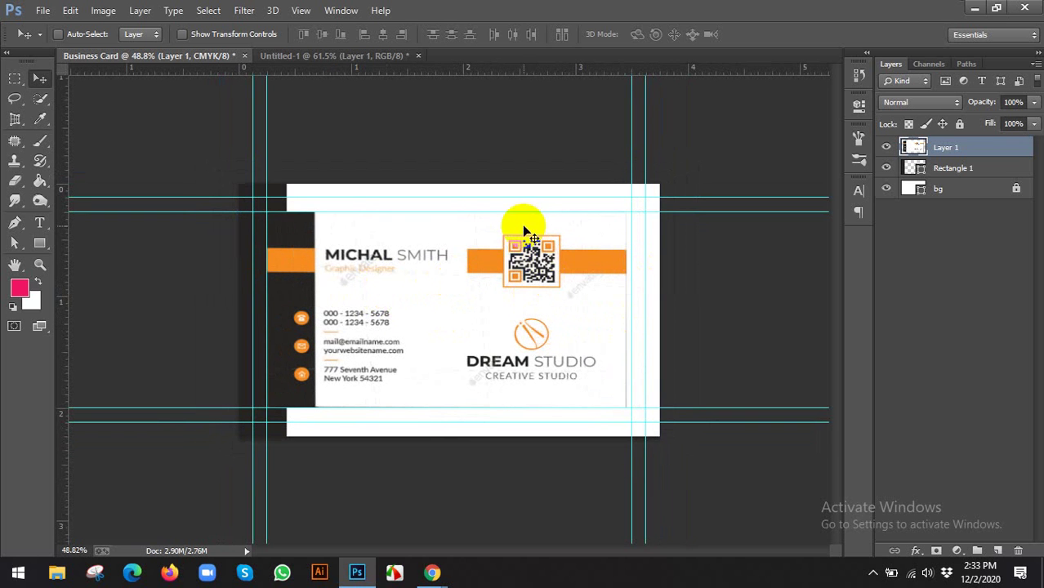
click(483, 260)
click(485, 261)
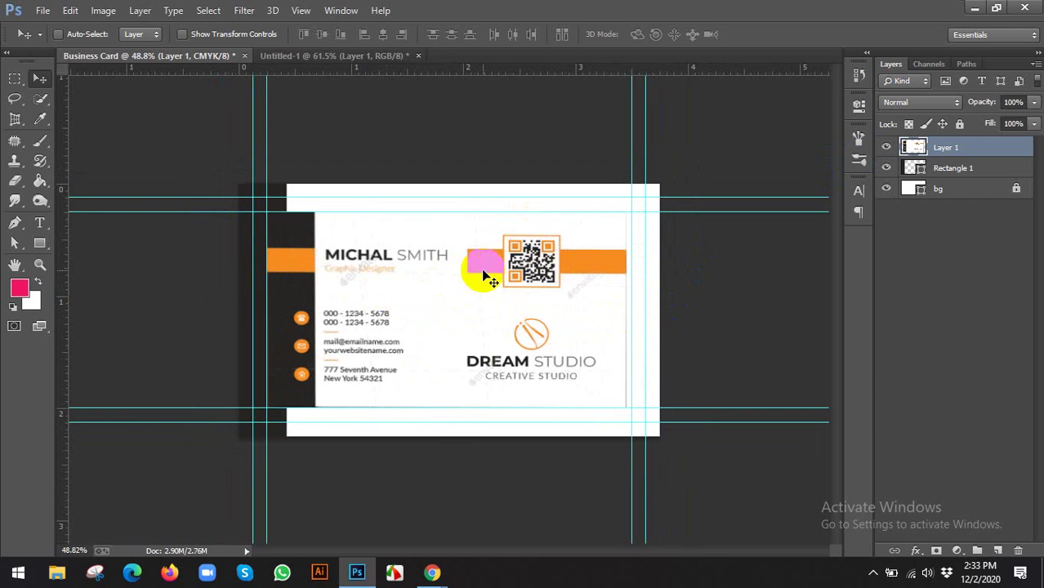
drag(484, 272, 478, 346)
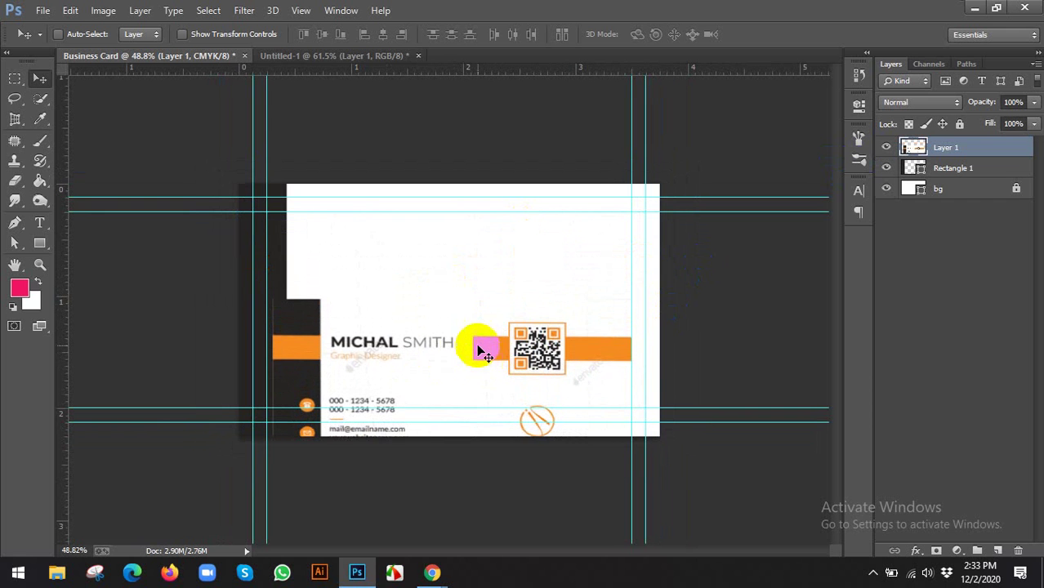
scroll(482, 347, up, 2)
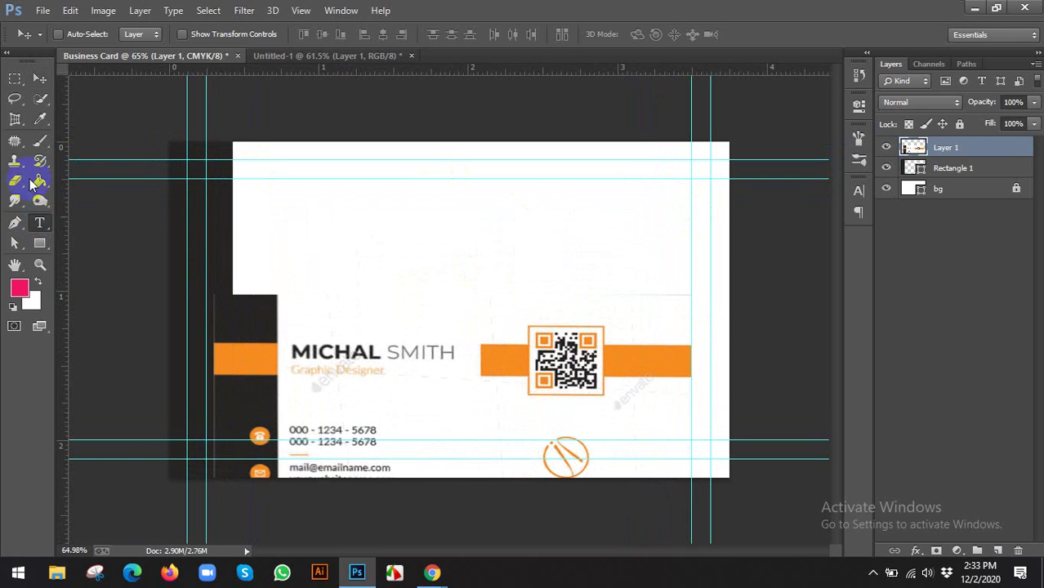
Pick the Type tool with the Lato font
click(38, 224)
click(264, 186)
click(49, 221)
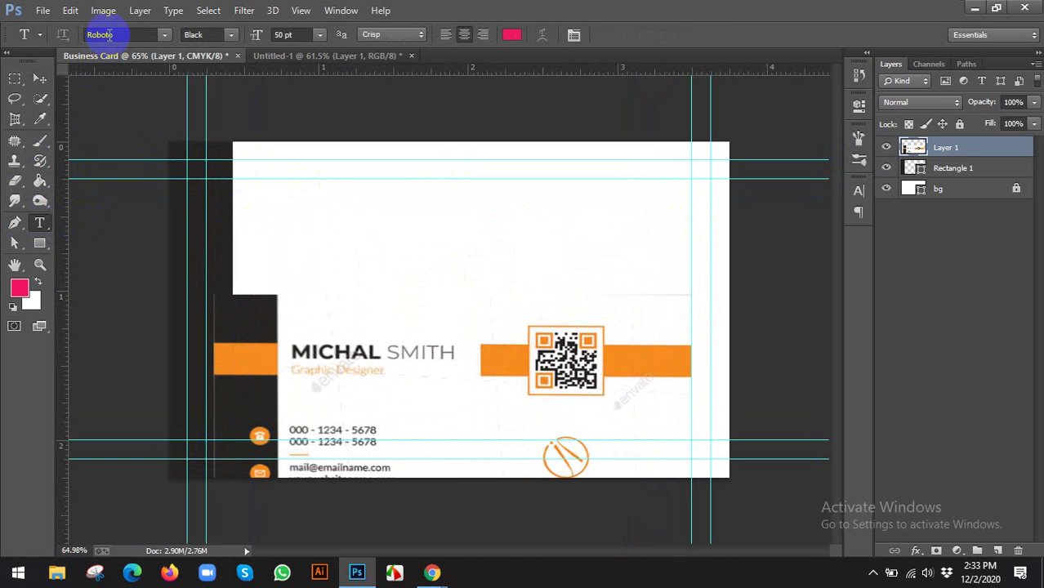
click(113, 34)
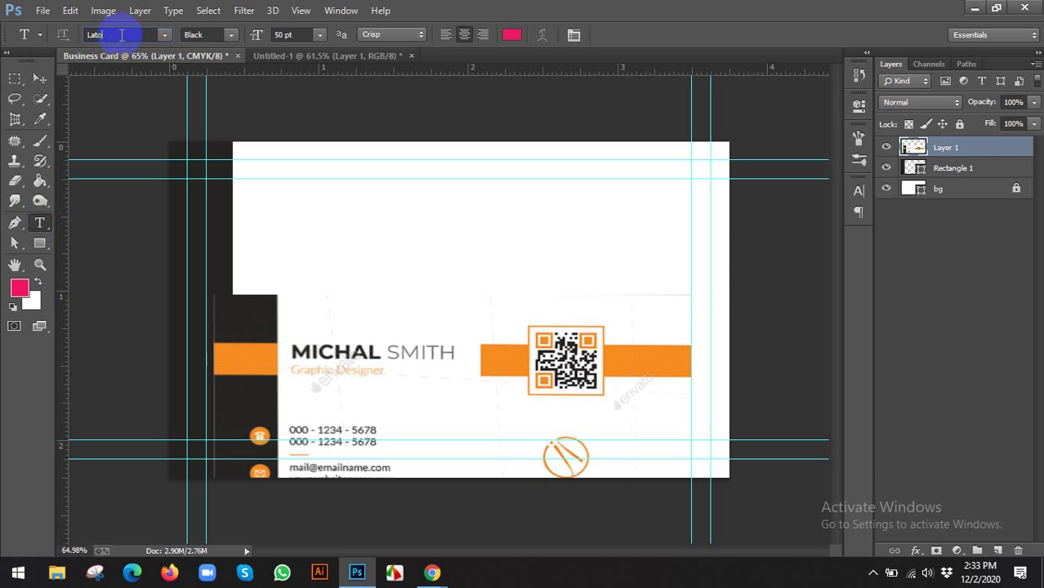
text(Lato)
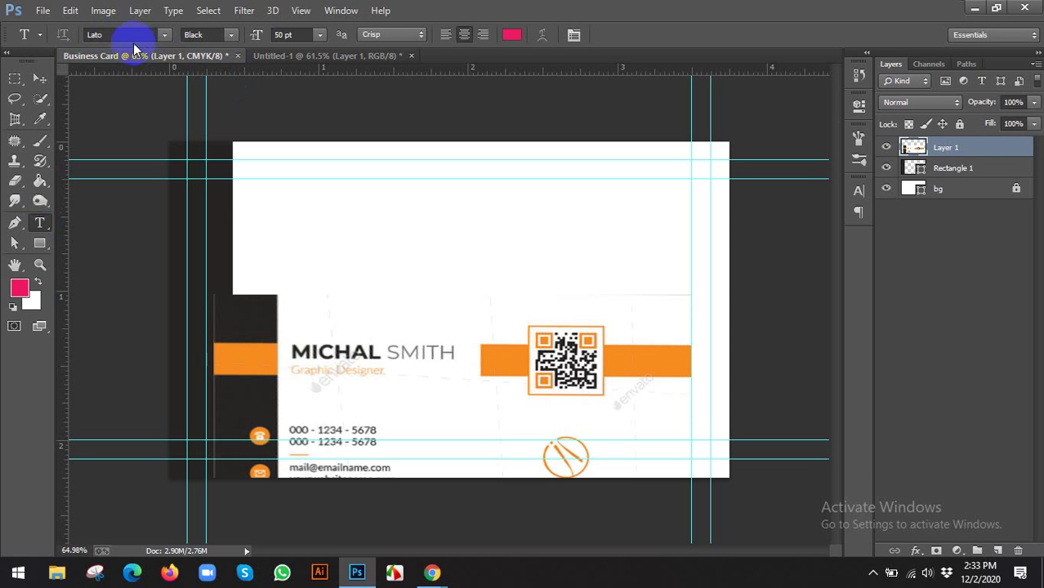
click(244, 186)
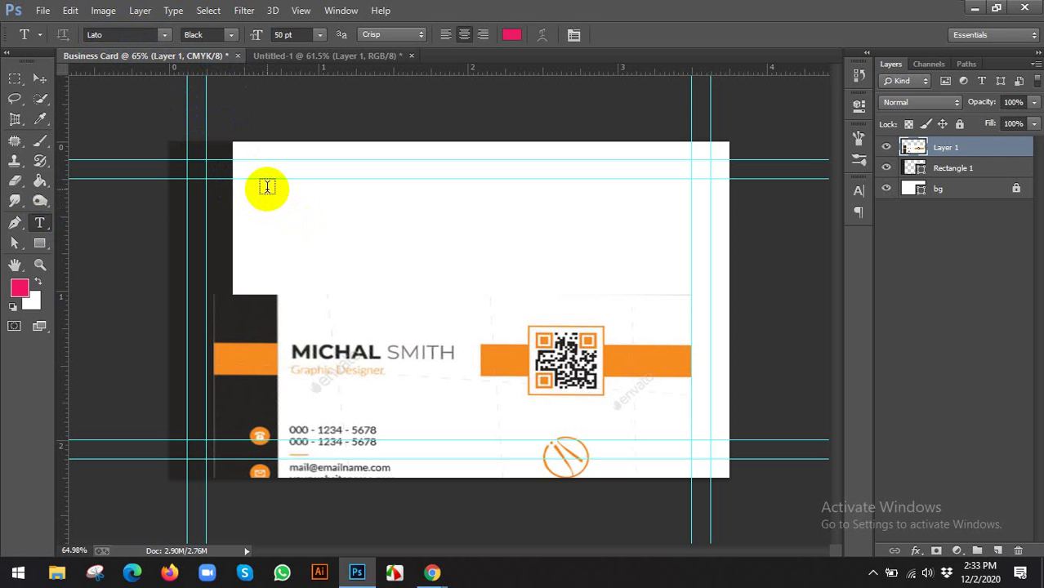
Start text at the card's top-left in 12 pt, coloured like the dark strip
click(267, 187)
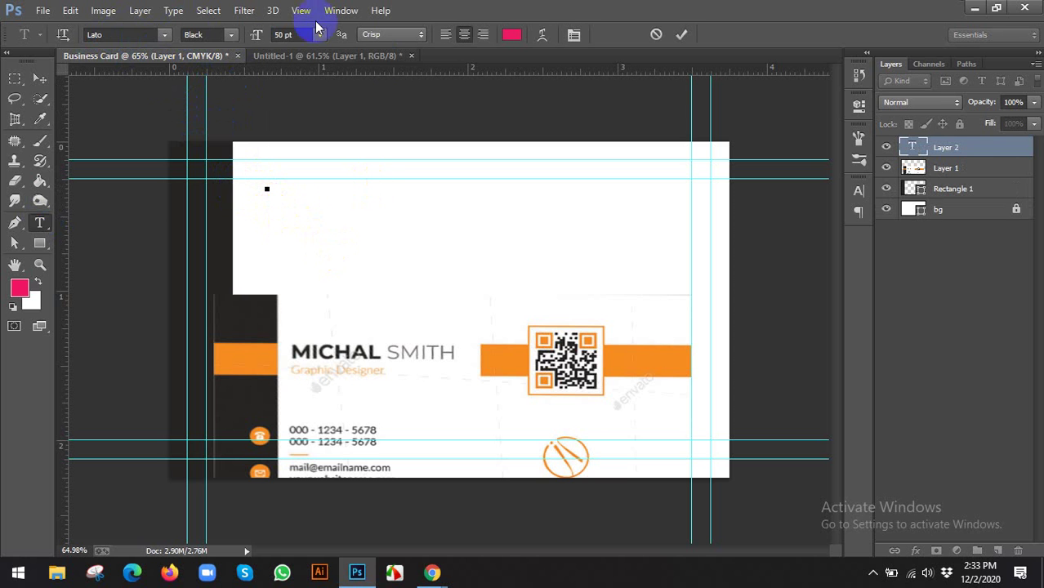
click(283, 35)
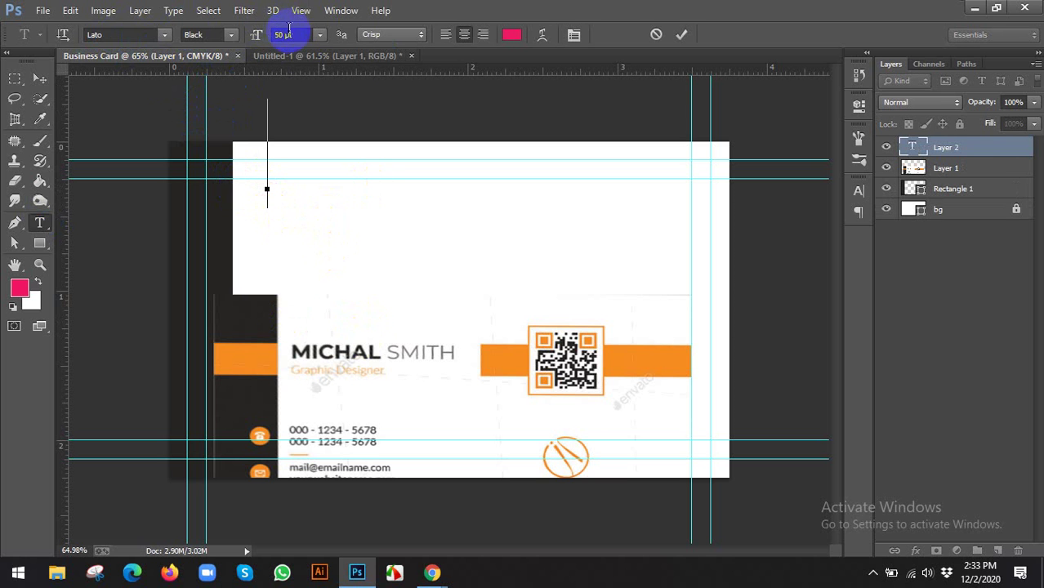
click(343, 39)
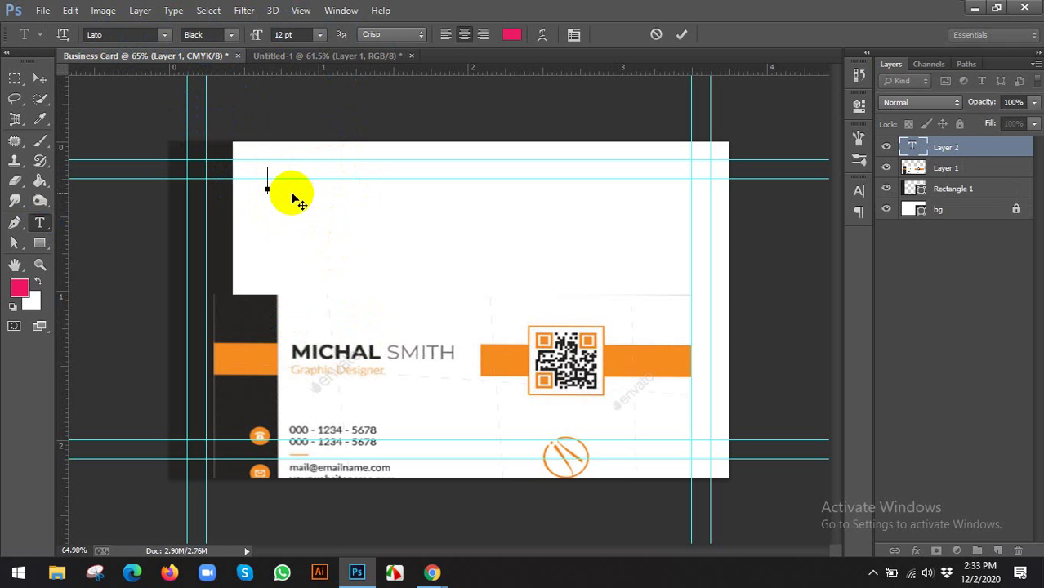
click(510, 37)
click(264, 315)
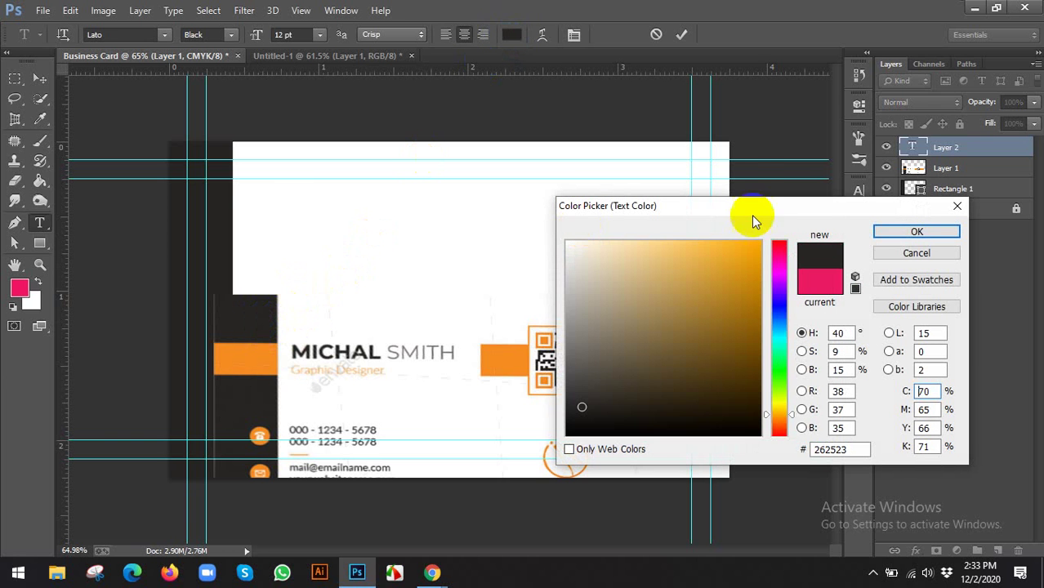
key(Return)
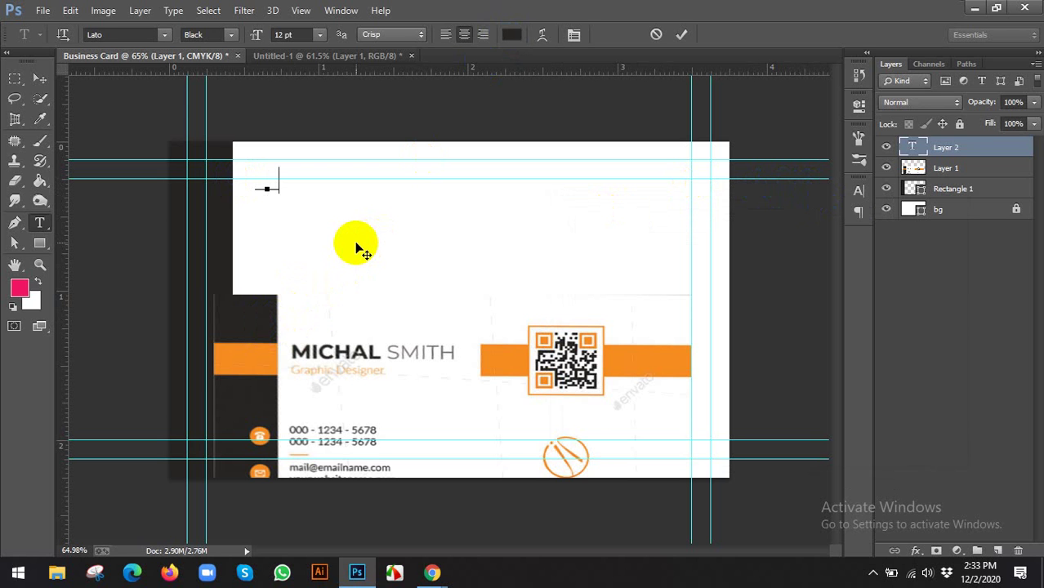
Type MICHAL SMITH and commit the text layer
text(MICHAL SMITH)
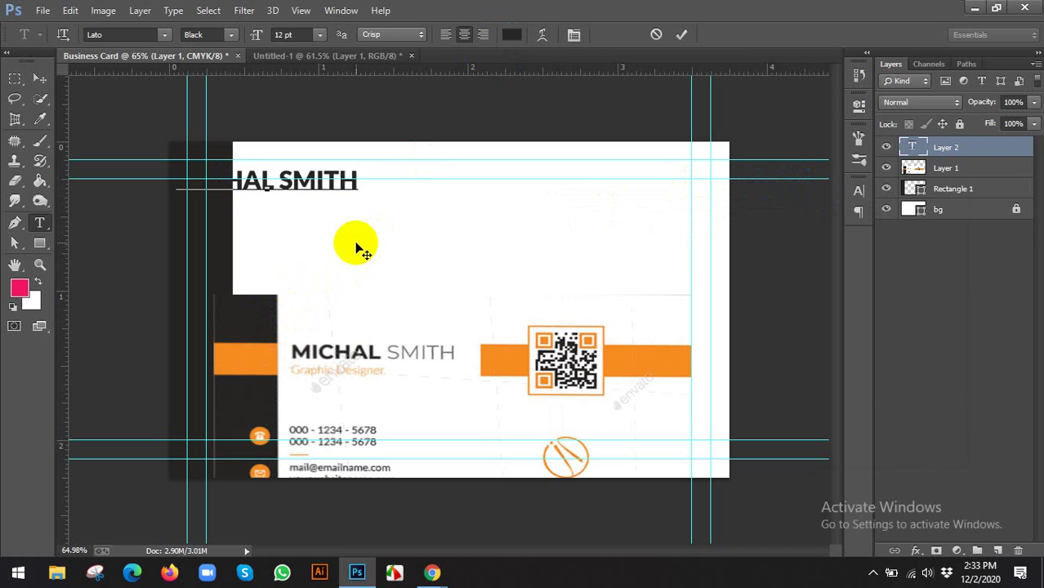
drag(359, 182, 343, 184)
click(290, 350)
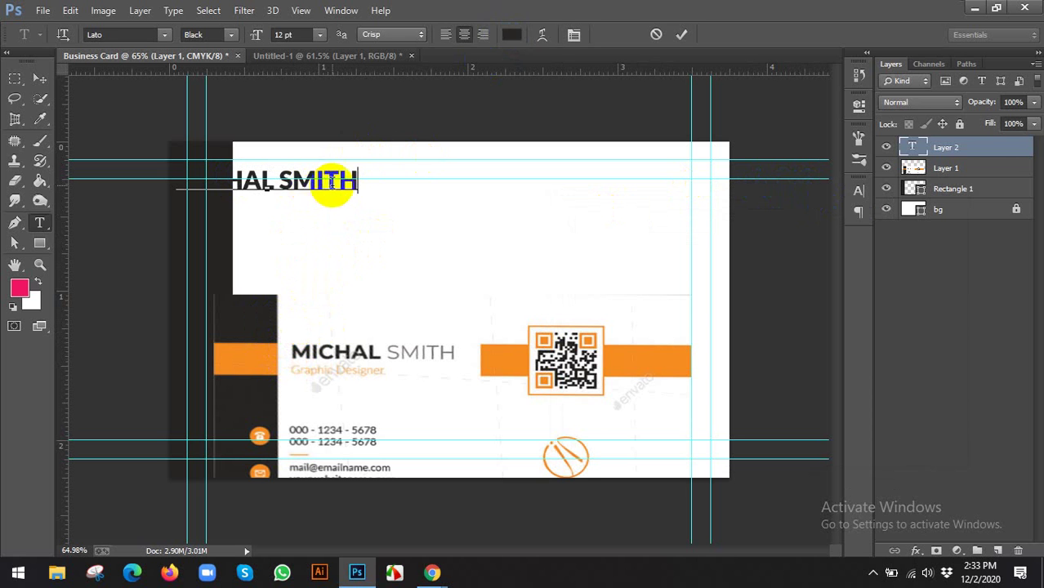
key(ctrl)
key(ctrl+a)
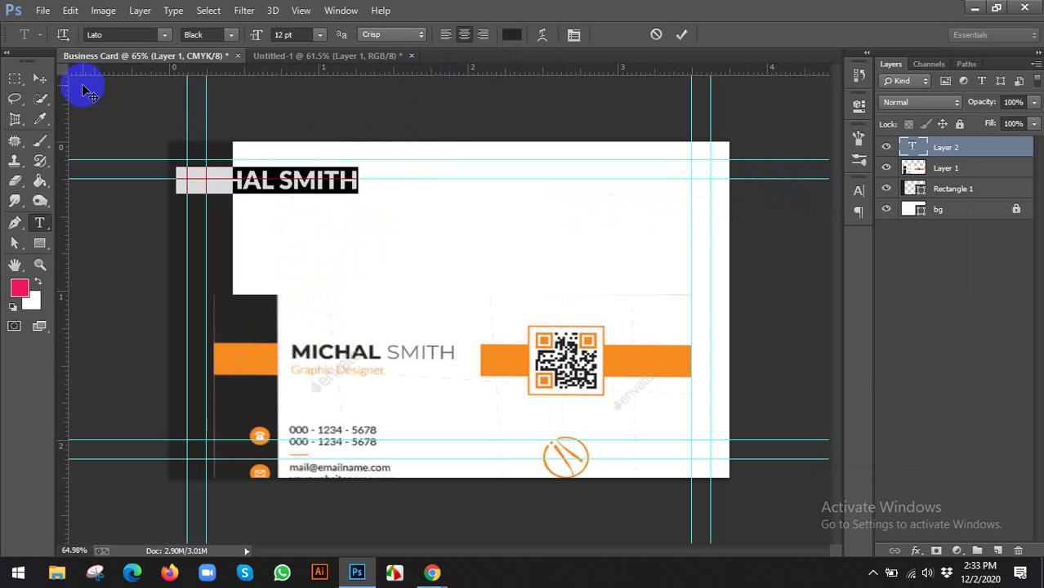
click(40, 82)
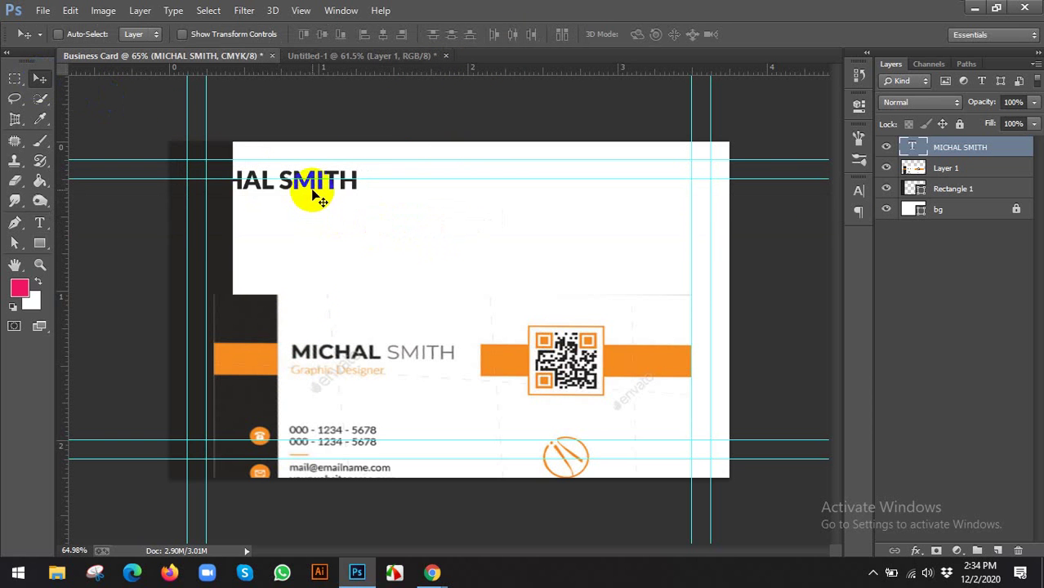
Move the name fully onto the card's top-left and left-align it
drag(319, 198, 397, 211)
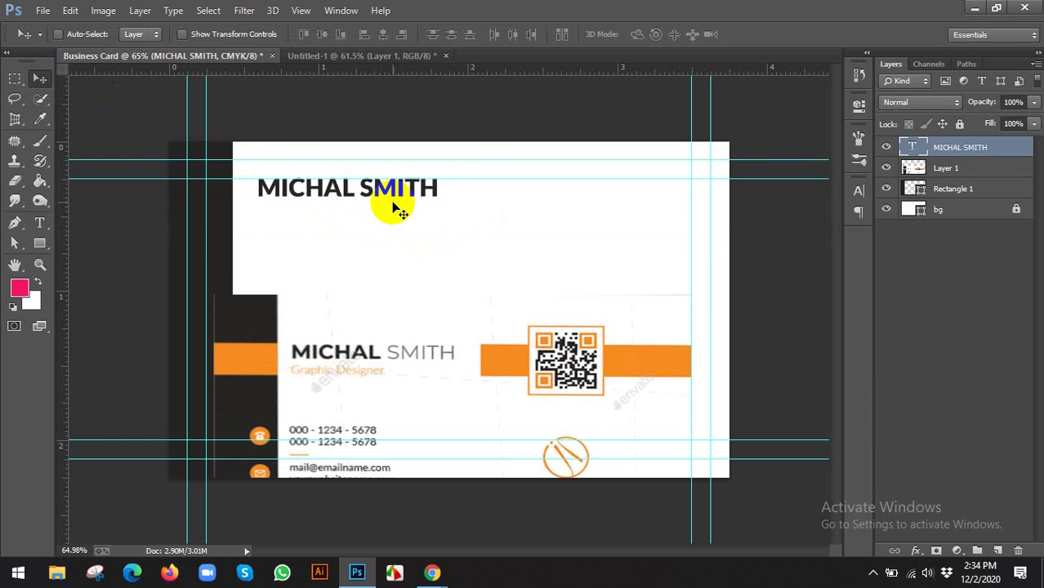
double_click(914, 150)
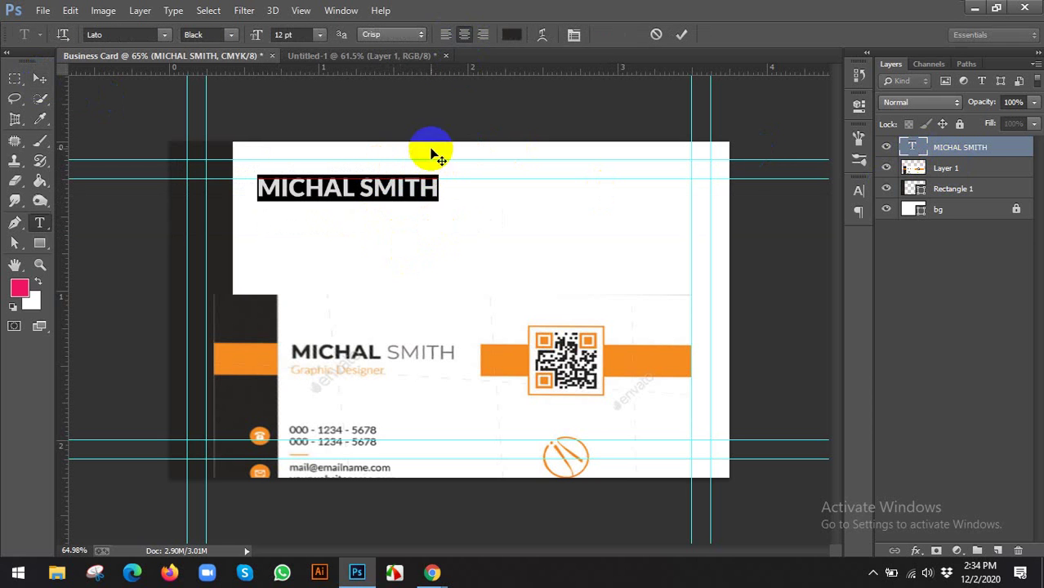
click(444, 37)
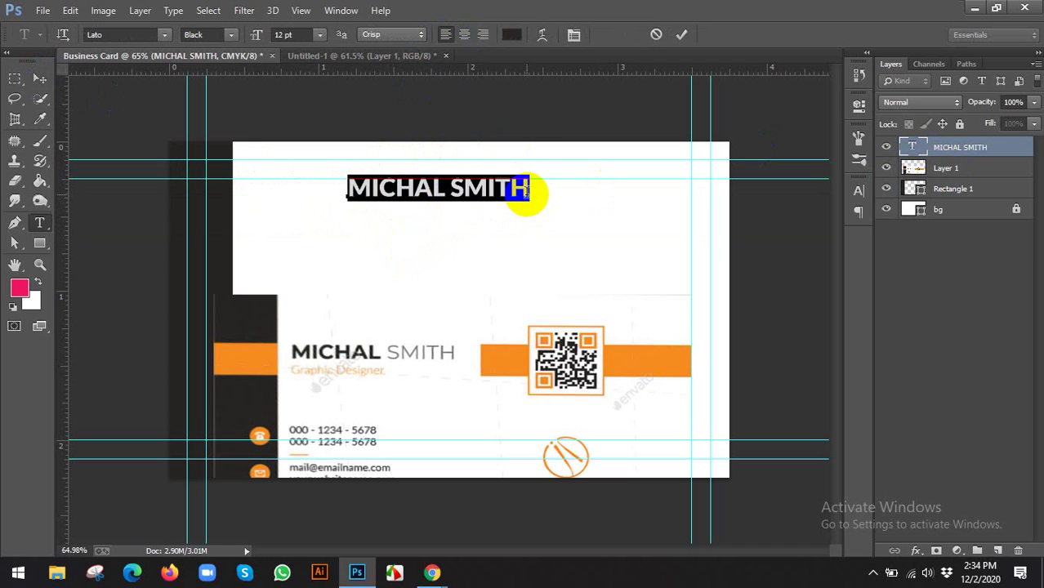
click(527, 192)
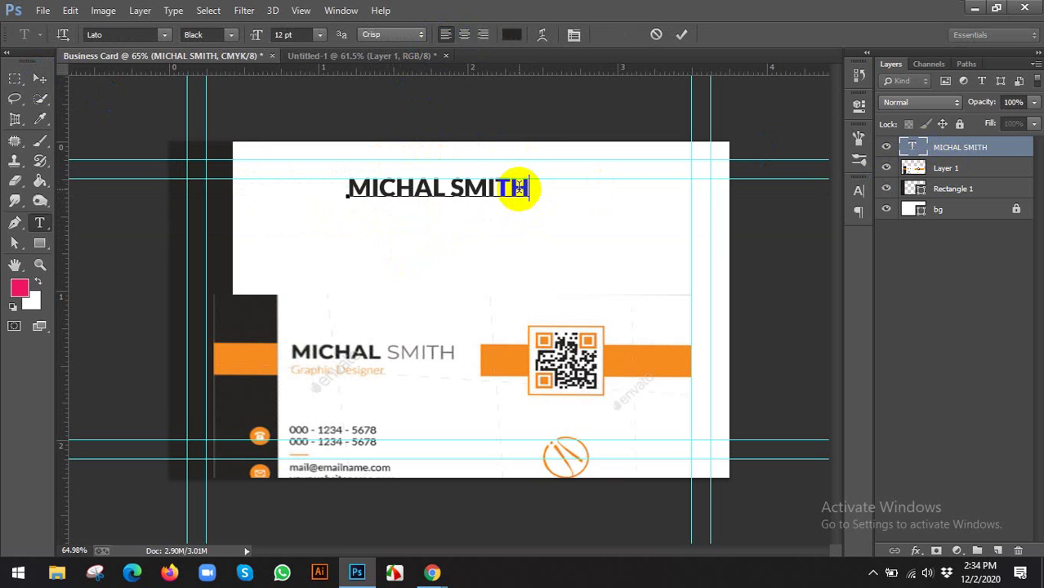
text(DFDFFDFDF)
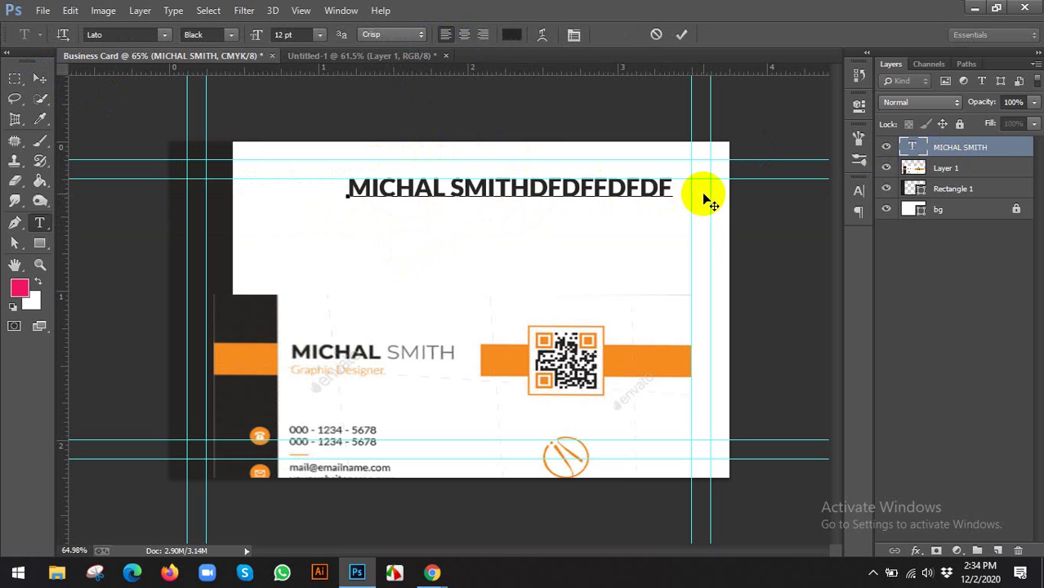
key(ctrl+z)
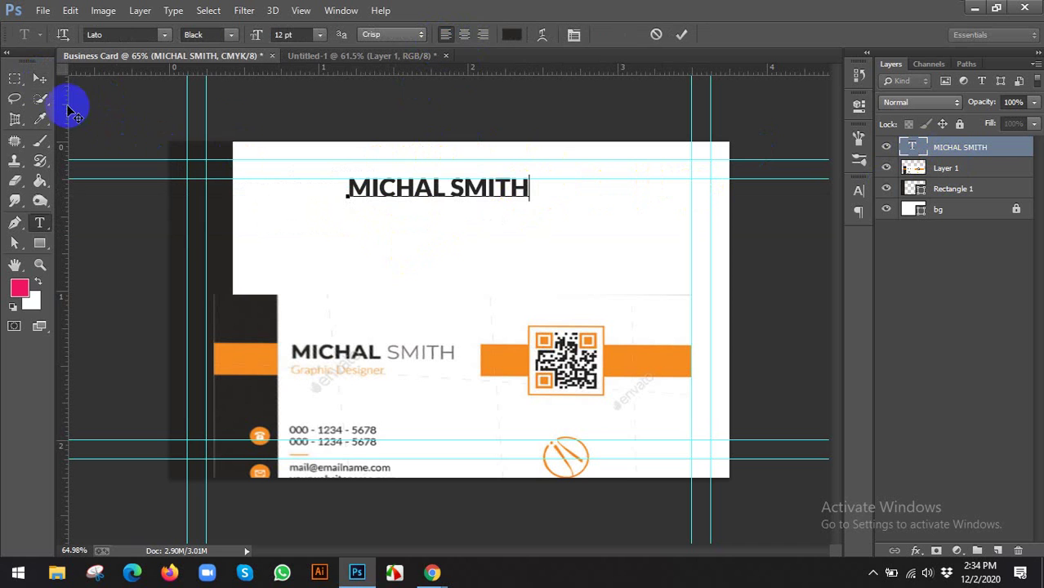
click(40, 78)
drag(465, 204, 365, 202)
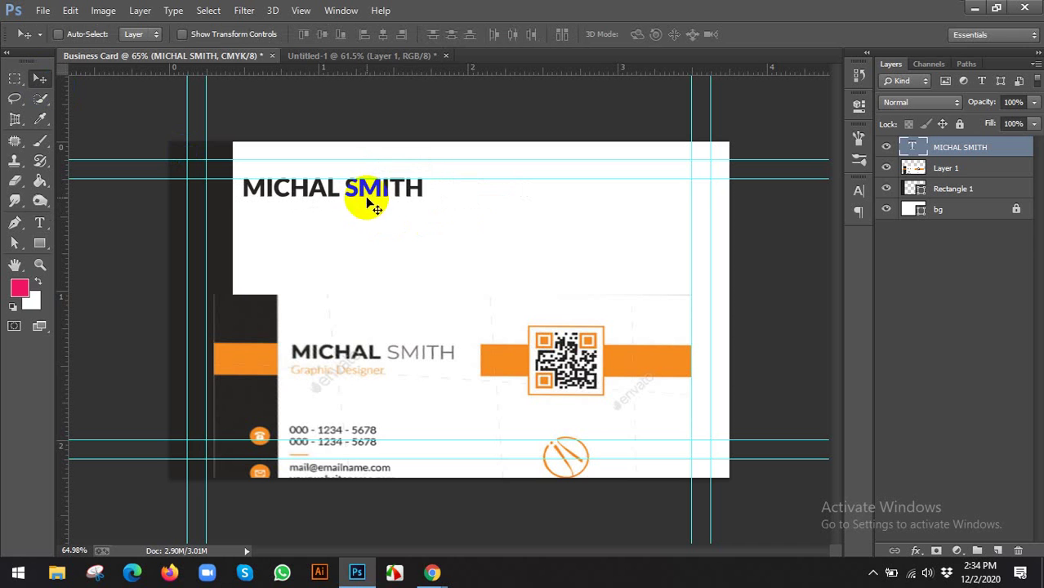
Set the whole MICHAL SMITH name to Bold weight
double_click(914, 149)
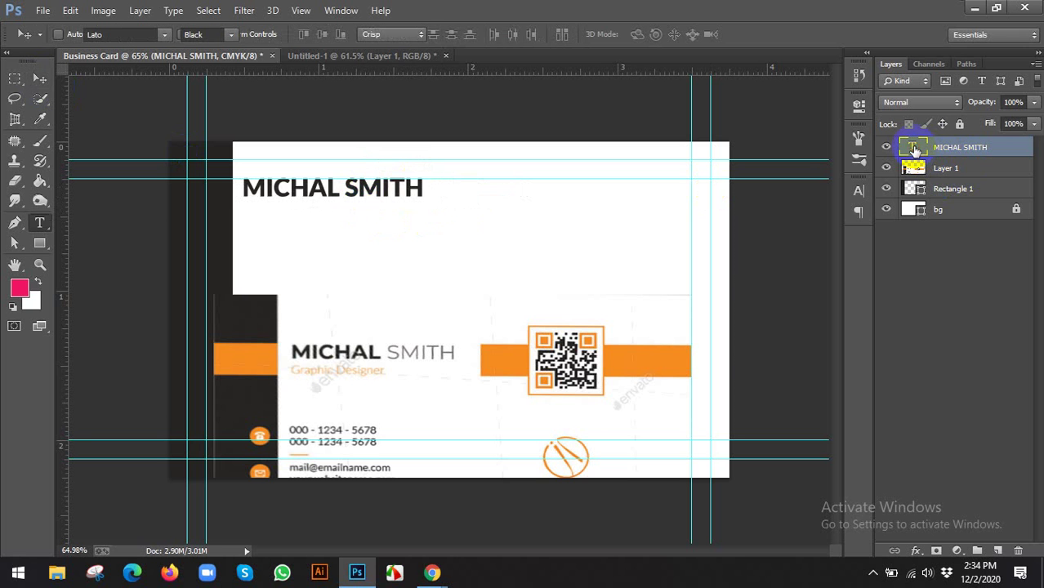
double_click(349, 187)
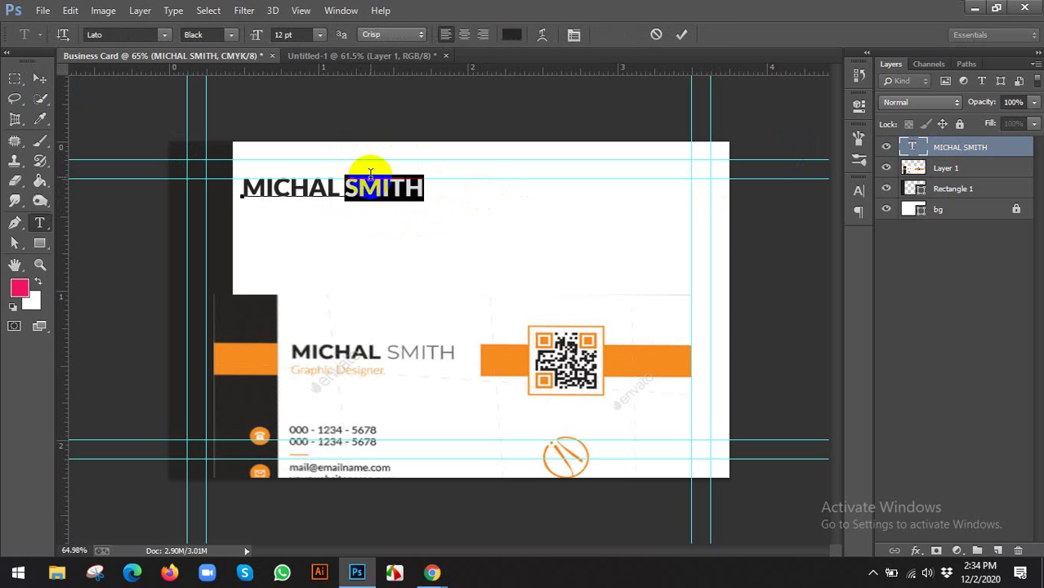
click(396, 189)
key(ctrl+a)
click(206, 34)
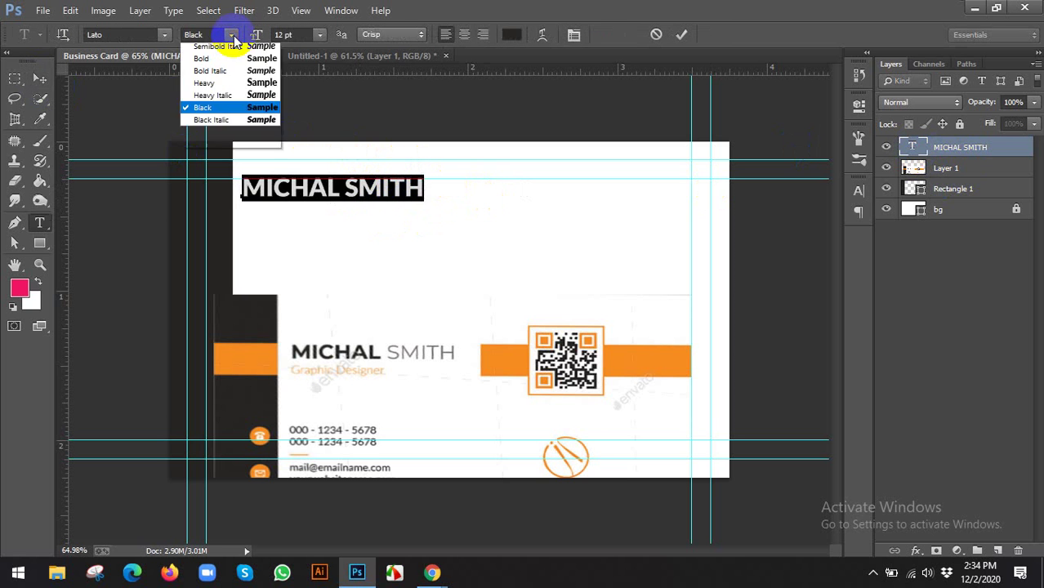
click(225, 149)
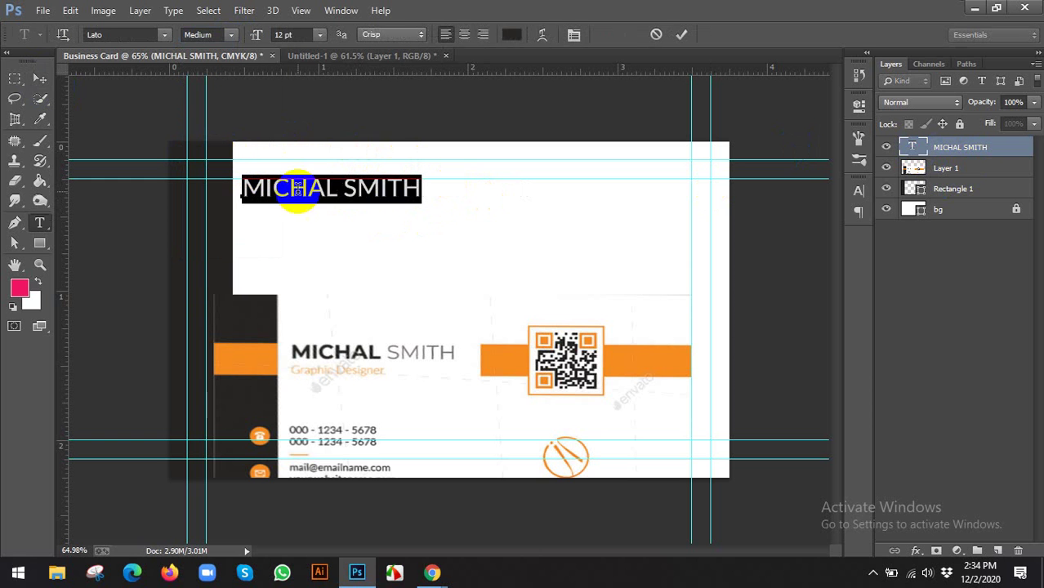
click(230, 37)
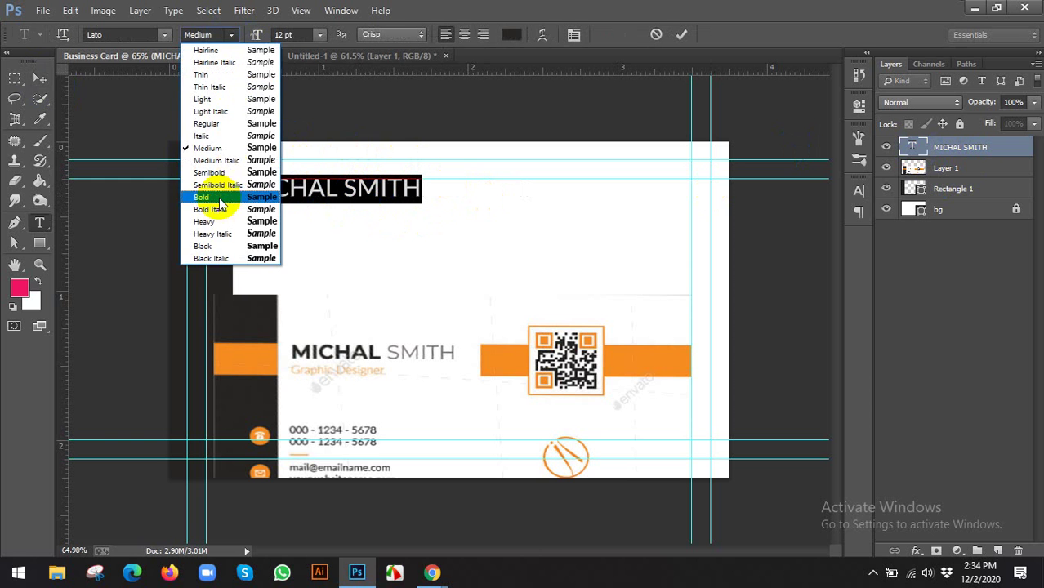
click(220, 196)
Change SMITH to Light weight and commit the edit
drag(343, 188, 518, 202)
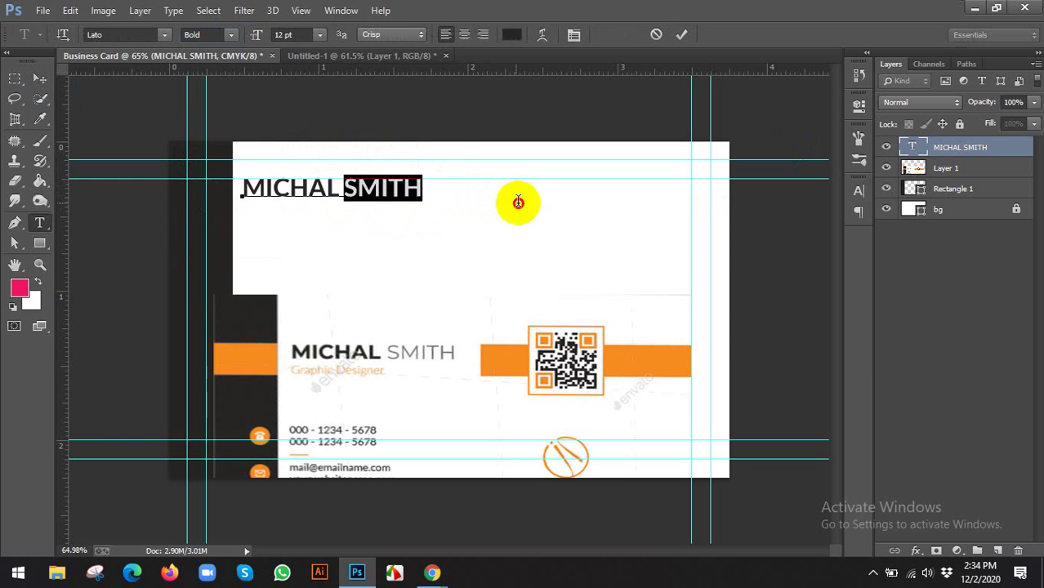
click(230, 34)
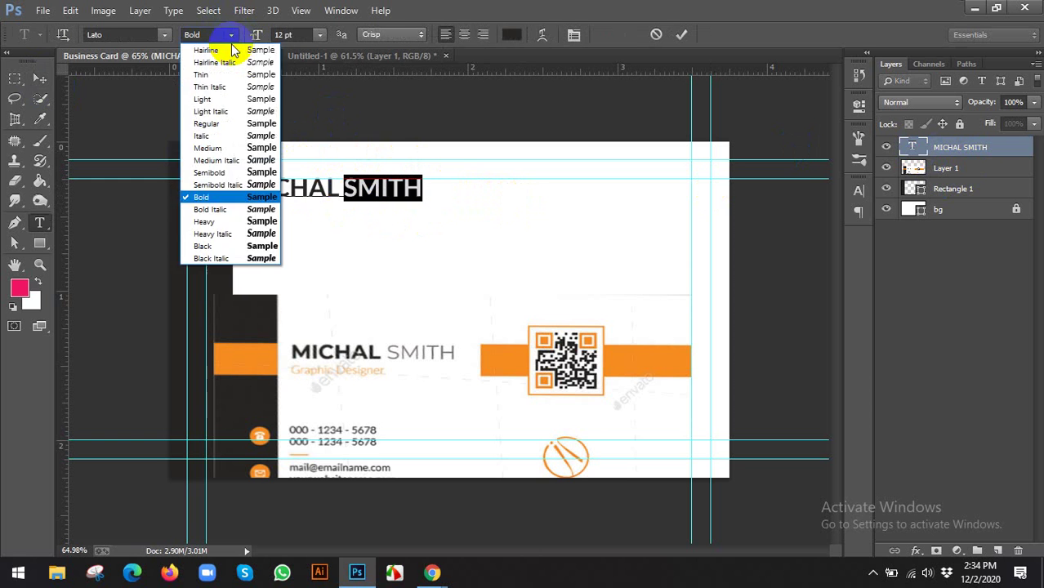
click(214, 98)
click(40, 82)
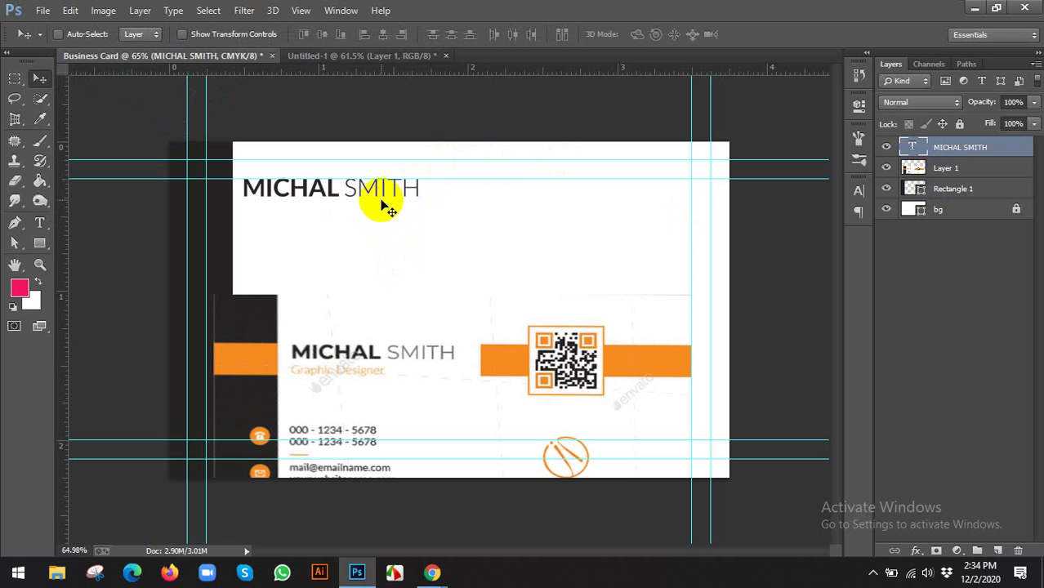
drag(357, 194, 356, 219)
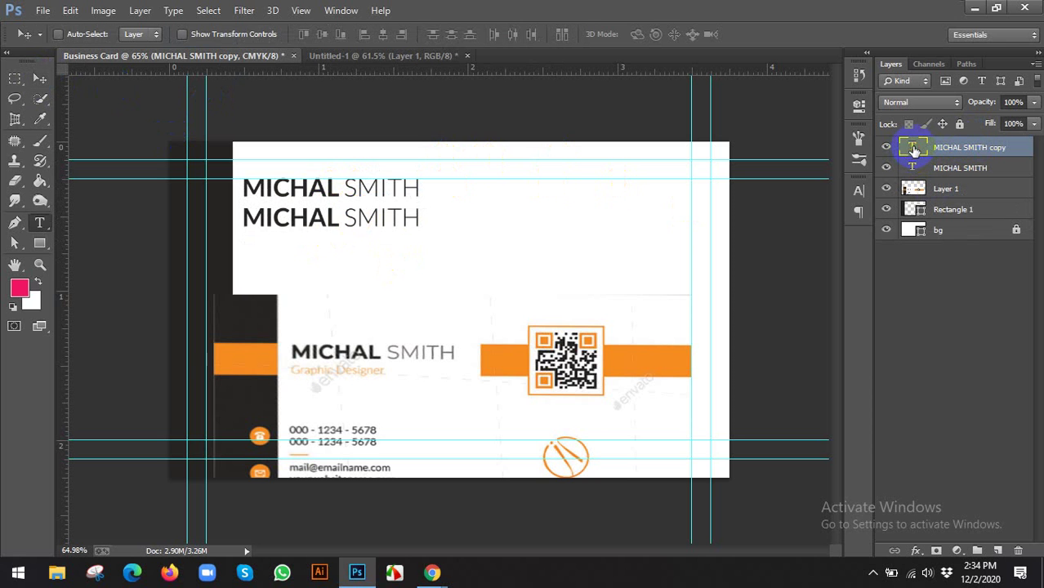
Retype the copied name layer as Graphic Designer at 10 pt
double_click(915, 150)
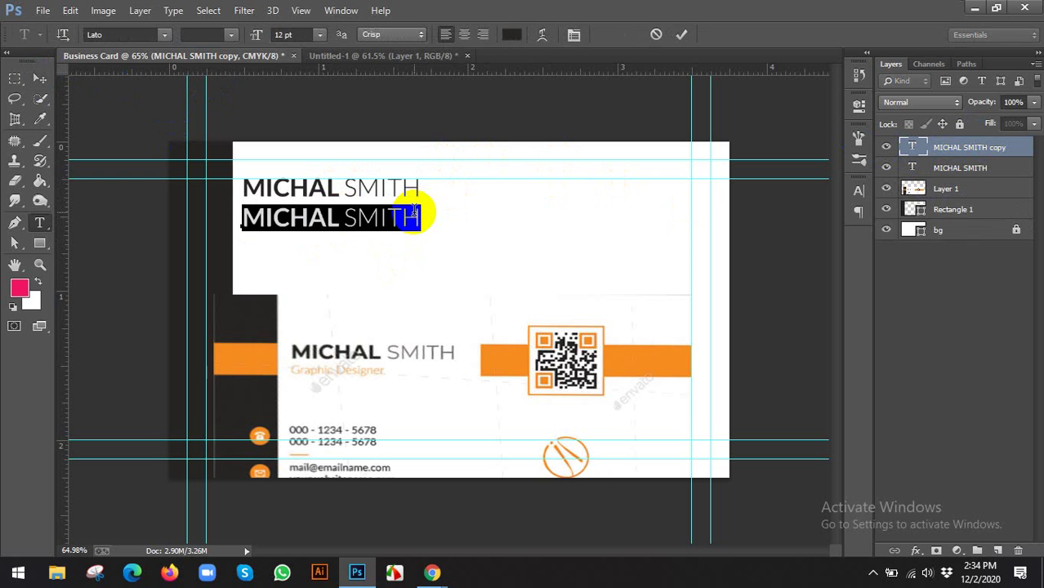
text(Graphic Design)
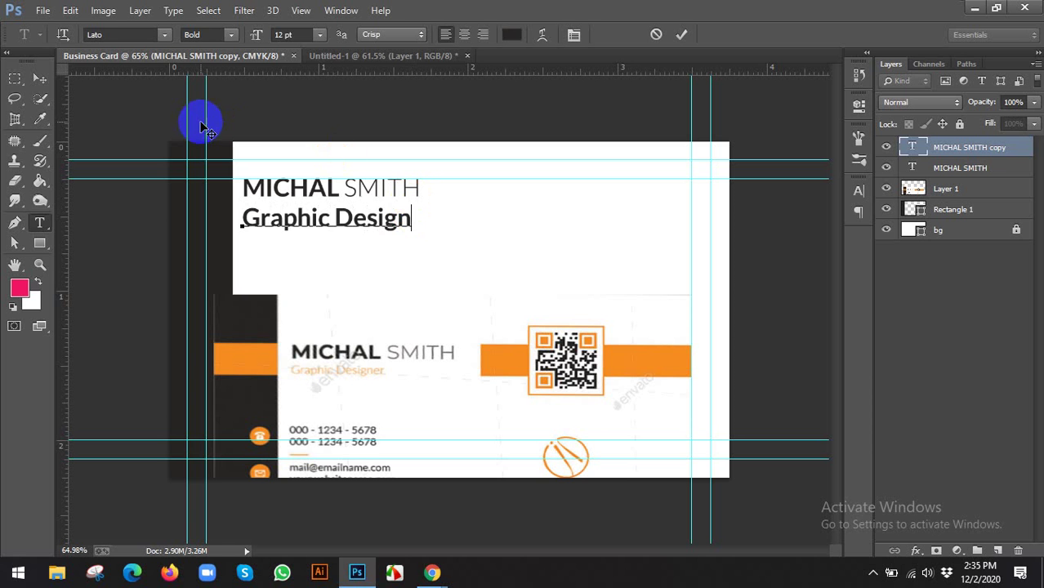
key(ctrl+a)
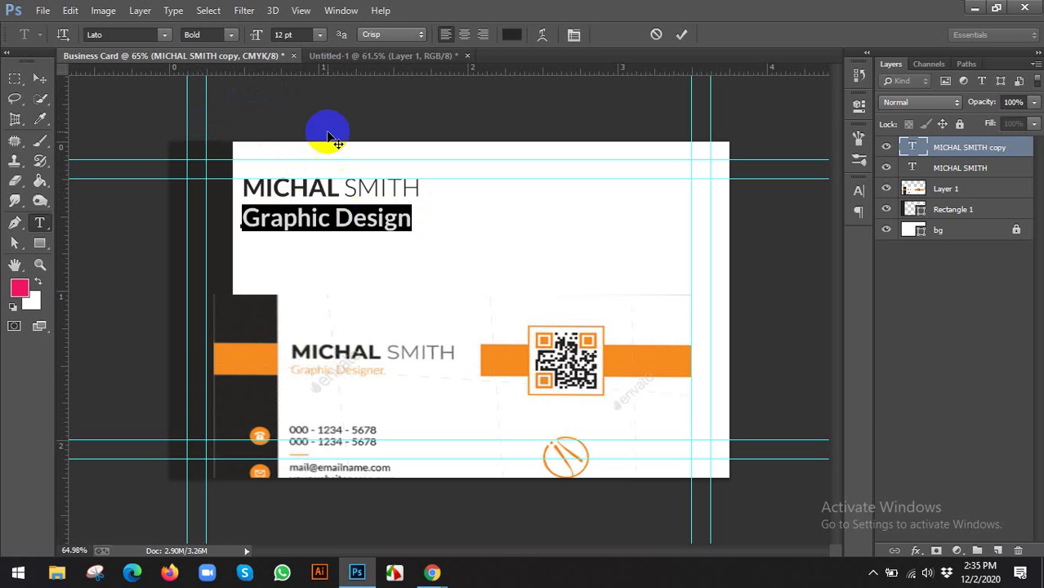
click(302, 35)
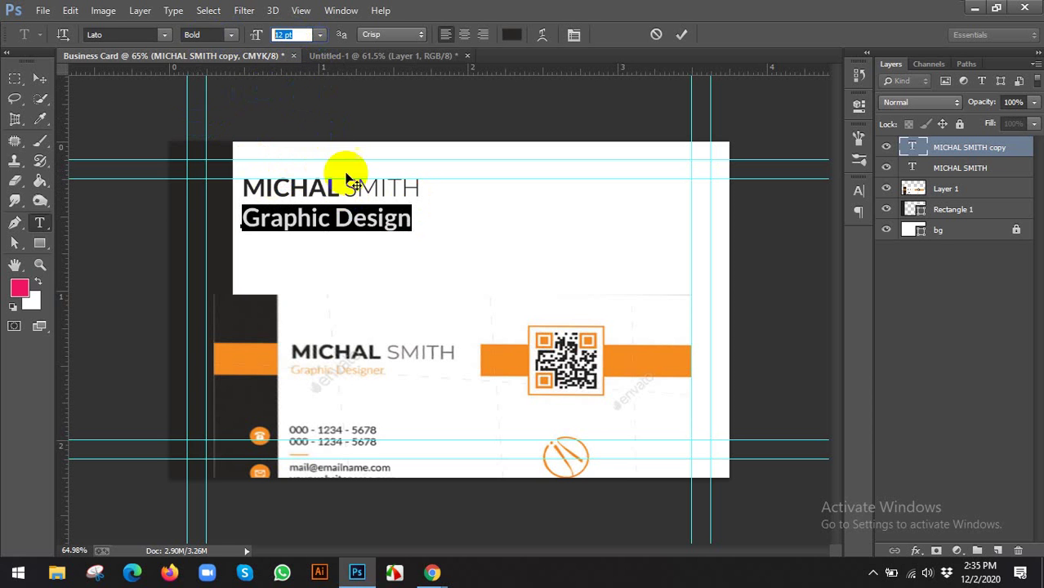
text(10)
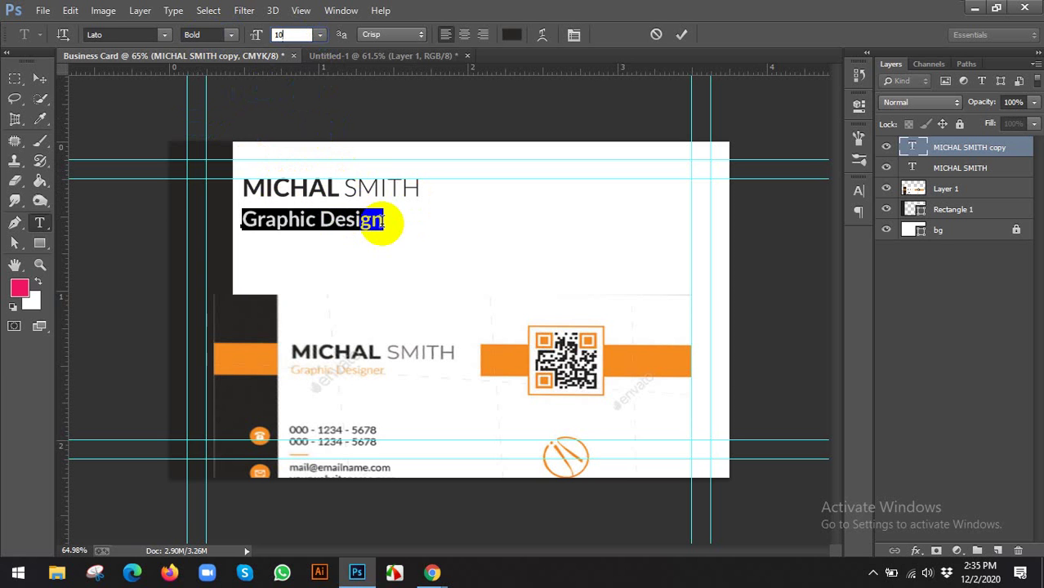
click(389, 220)
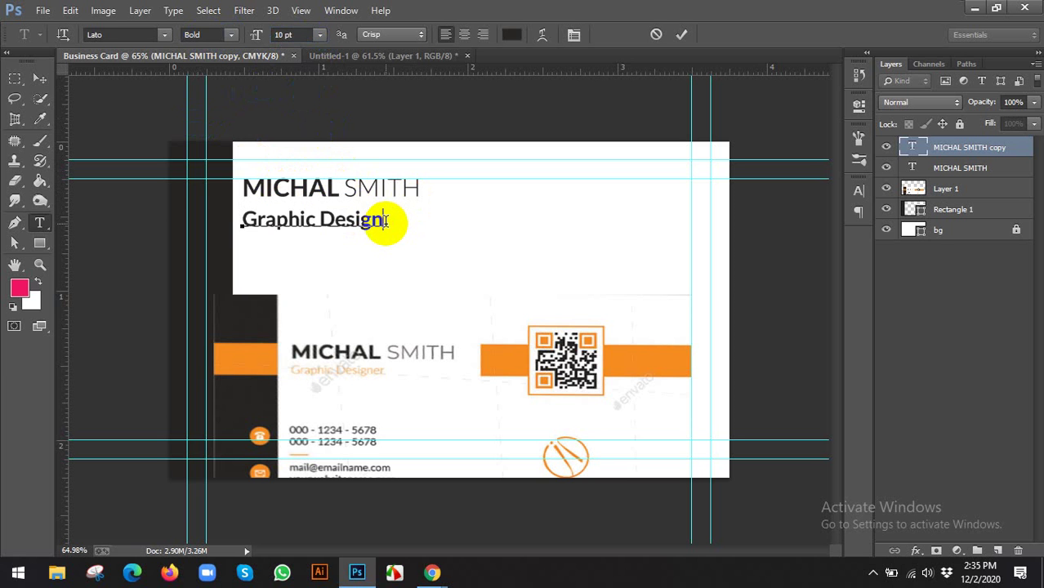
drag(401, 219, 200, 219)
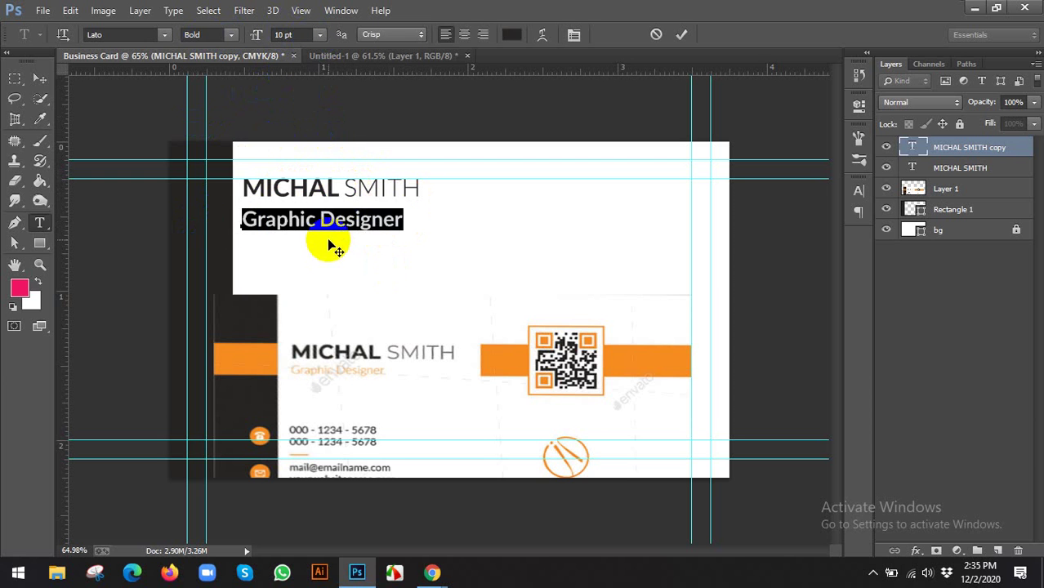
click(291, 36)
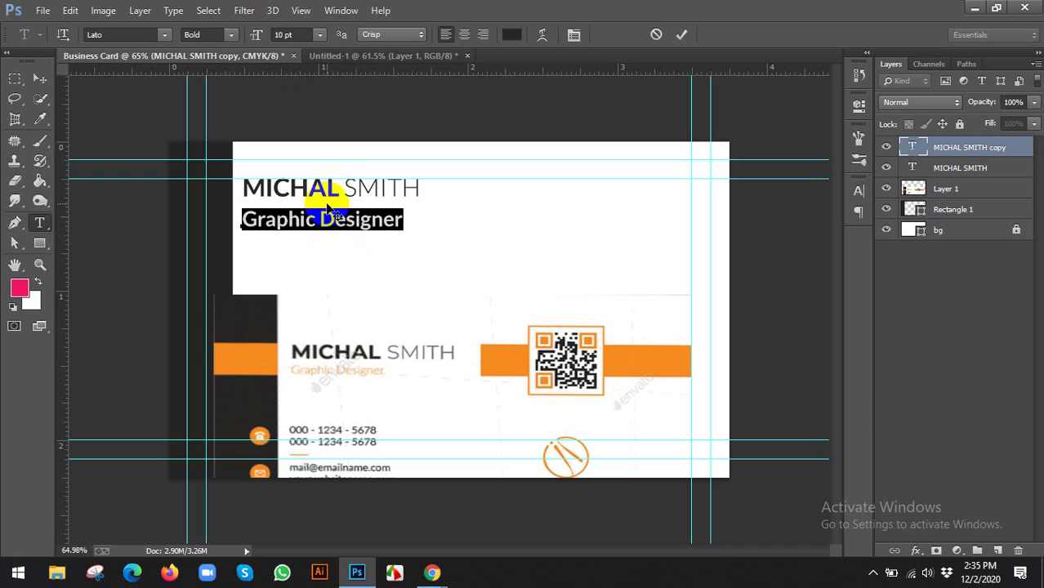
Make Graphic Designer Light weight and orange f78d21 sampled from the card's bar
click(232, 35)
click(204, 85)
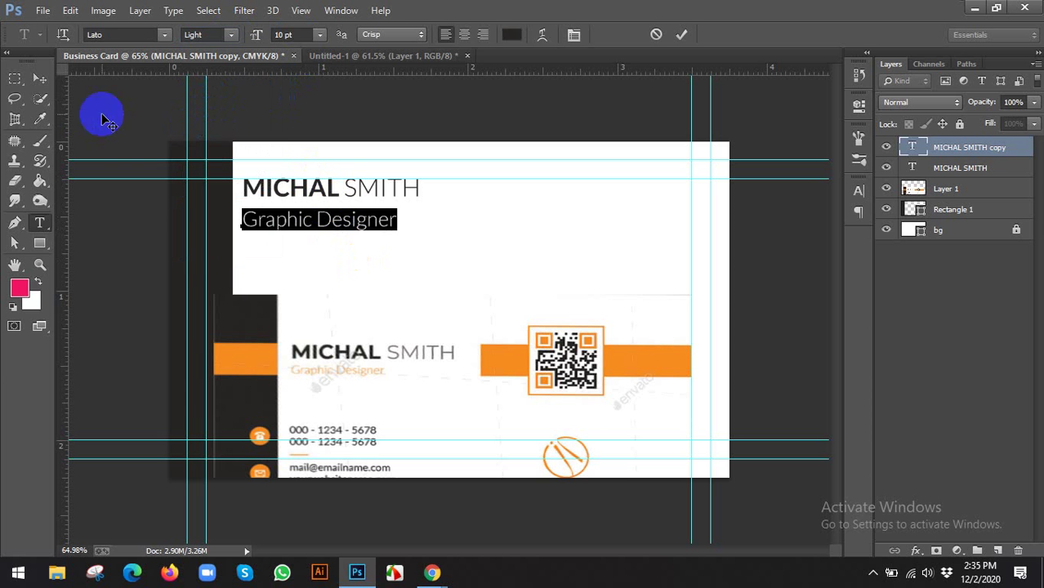
click(511, 35)
click(266, 351)
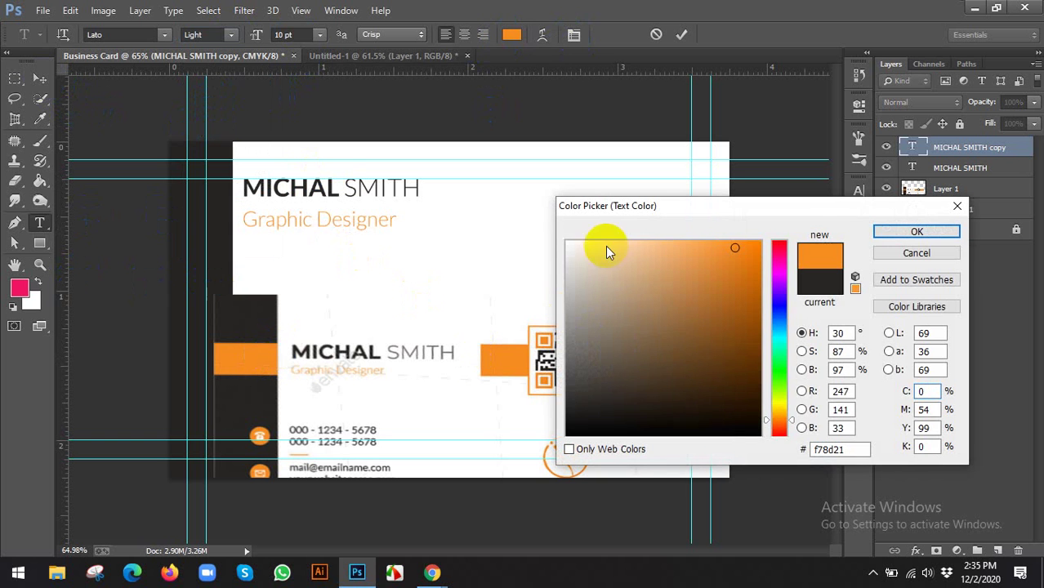
click(889, 235)
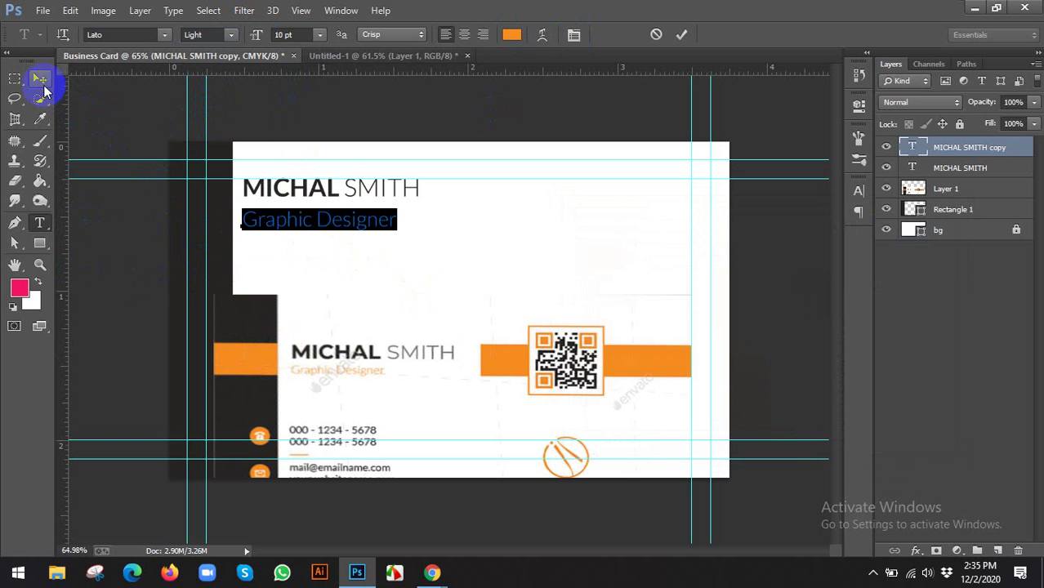
click(39, 77)
Hide reference Layer 1 and move the MICHAL SMITH layer above Graphic Designer
key(Up)
key(Up)
key(Up)
key(Up)
key(Up)
key(Up)
key(Up)
key(Up)
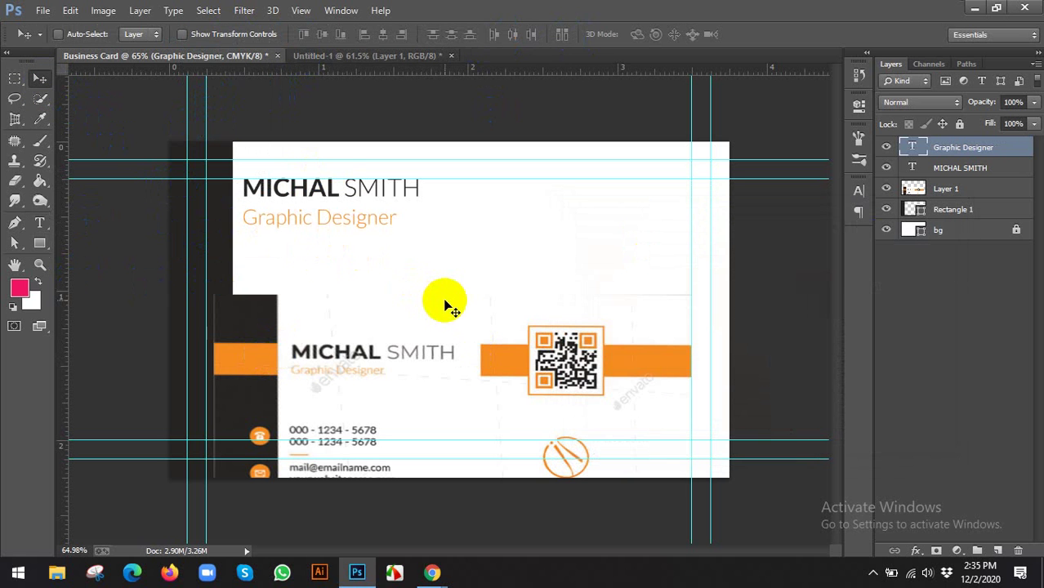
scroll(401, 263, down, 1)
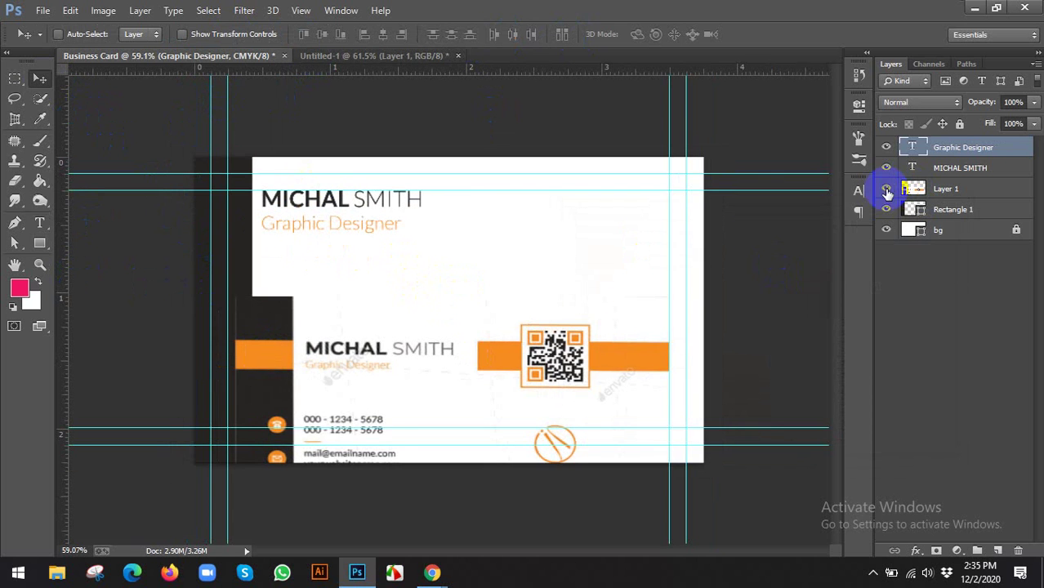
click(887, 189)
scroll(448, 308, down, 1)
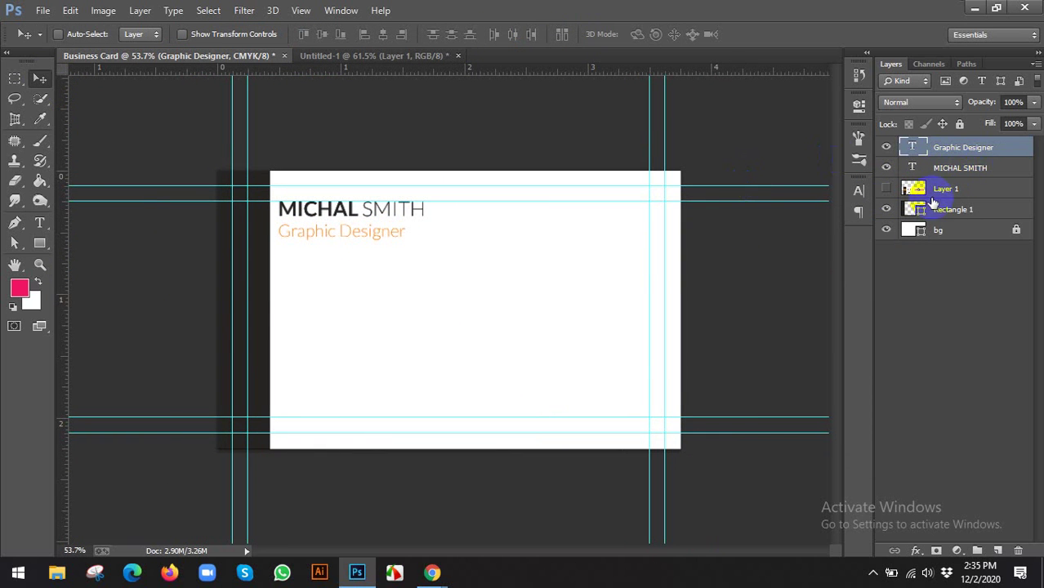
click(954, 170)
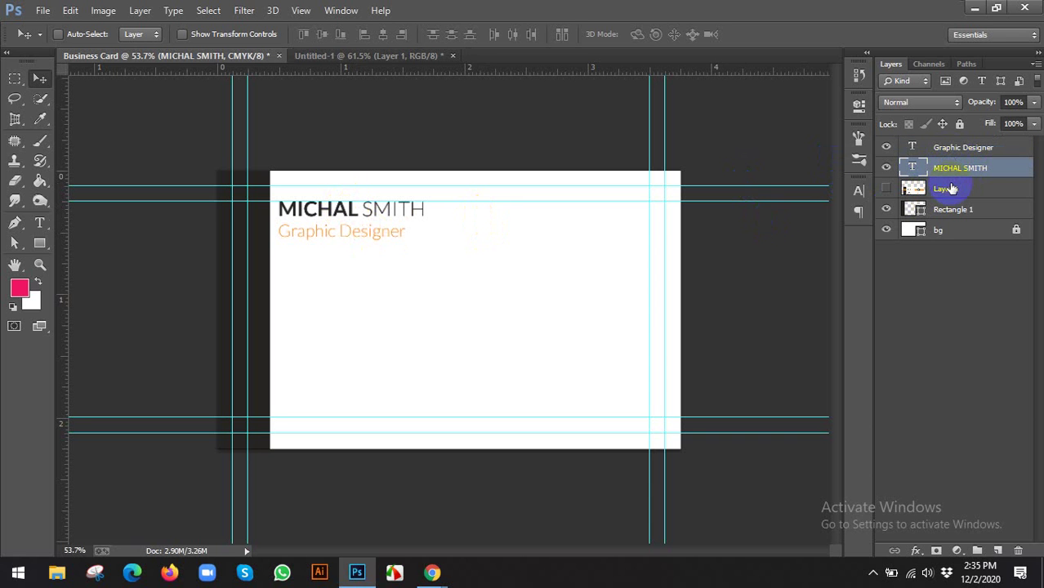
key(ctrl+bracketright)
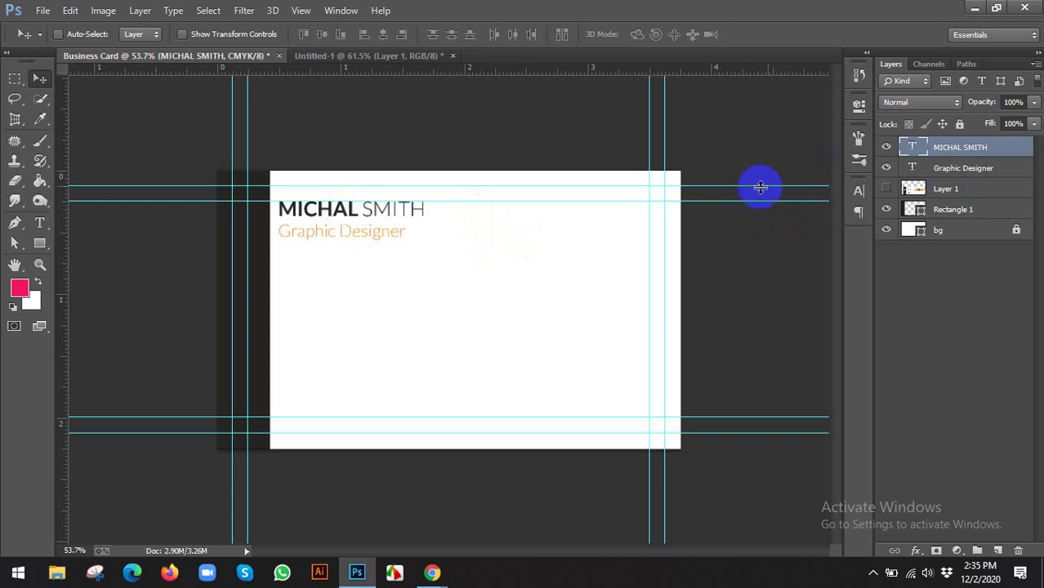
Rename the text layers NAME and DEGNATION and select both
double_click(958, 148)
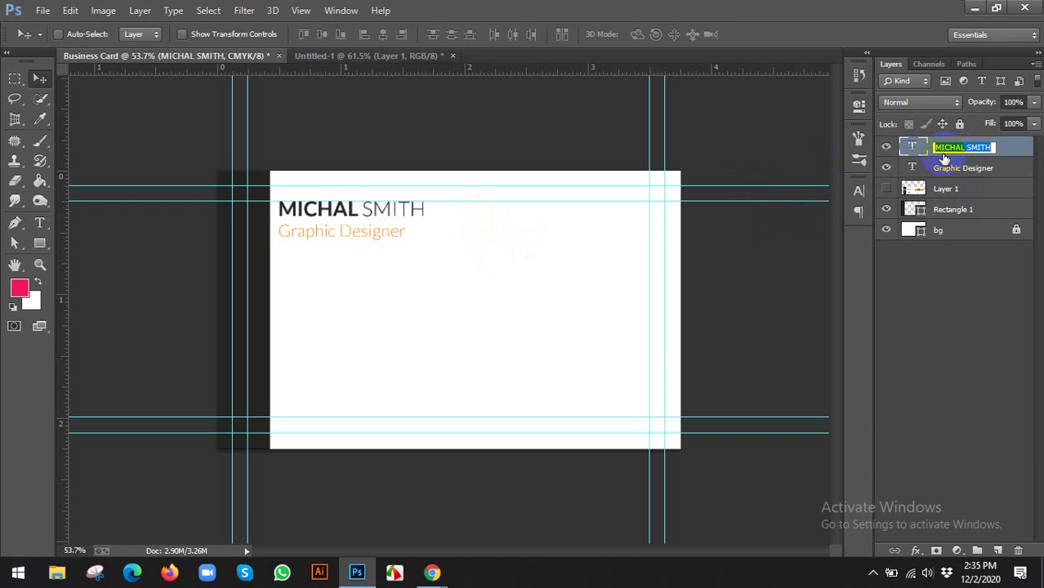
text(NAME)
double_click(977, 169)
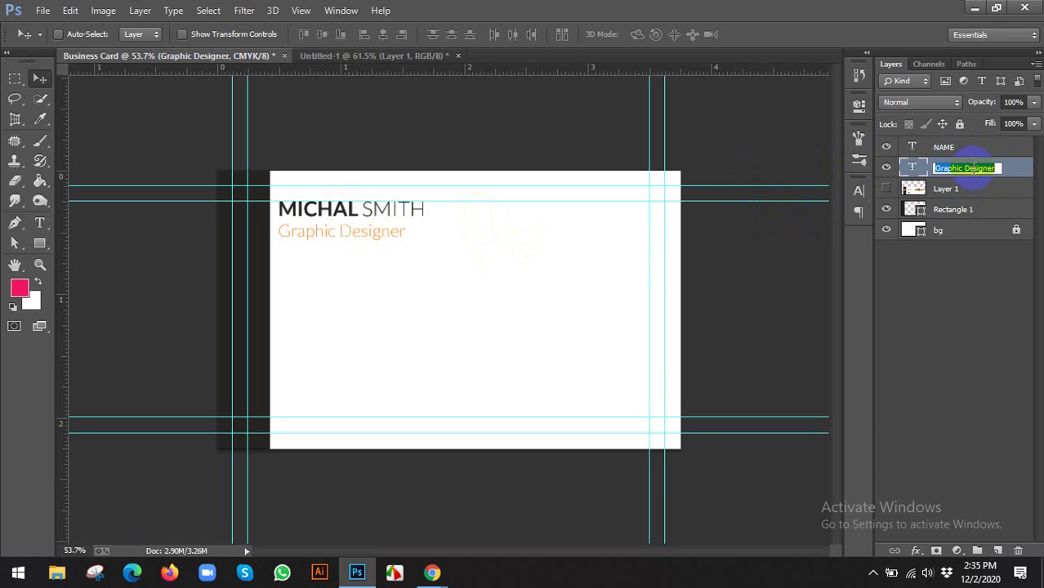
text(DEGNATION)
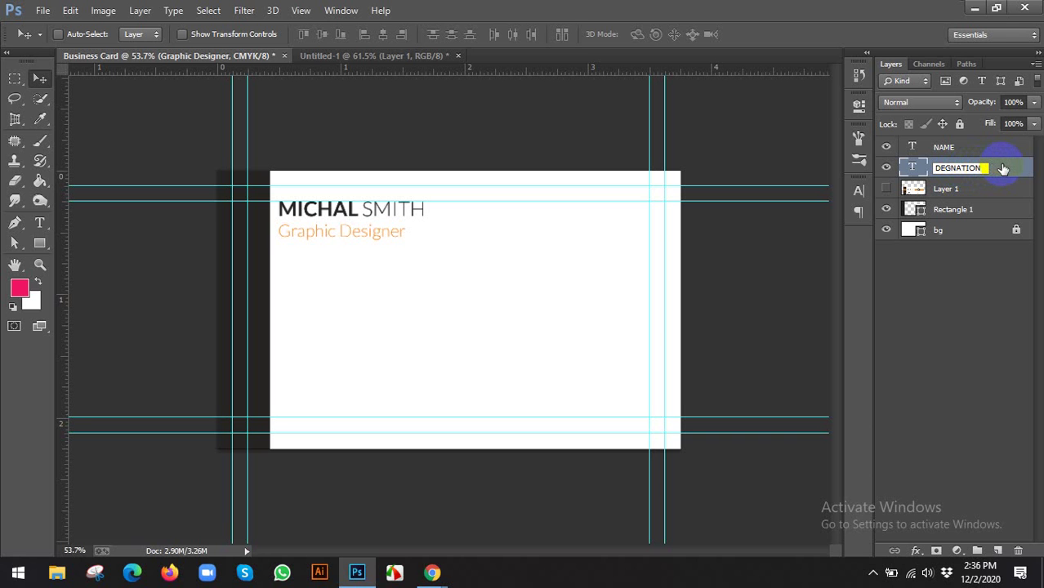
click(1002, 168)
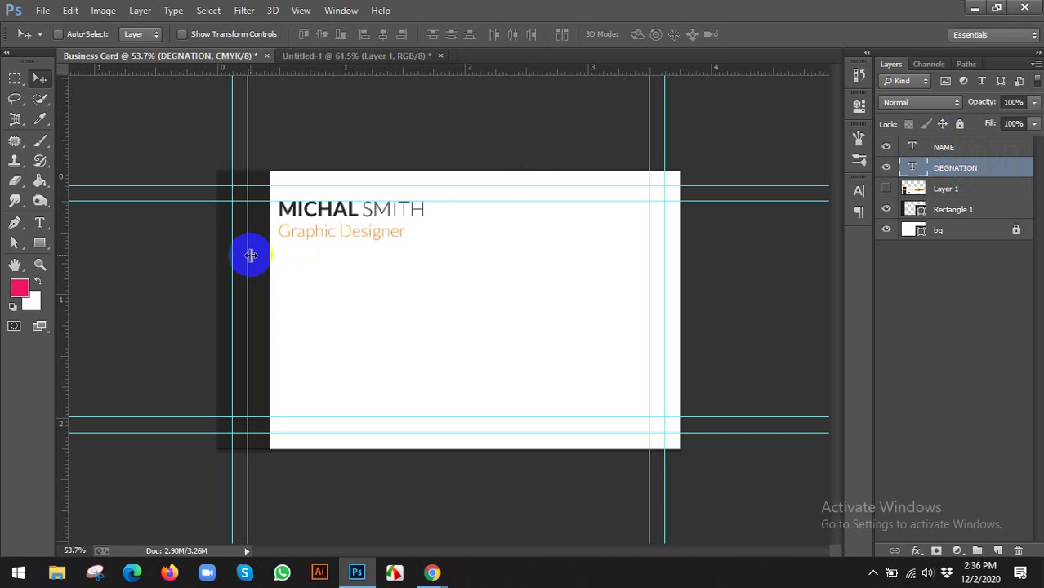
shift+click(951, 149)
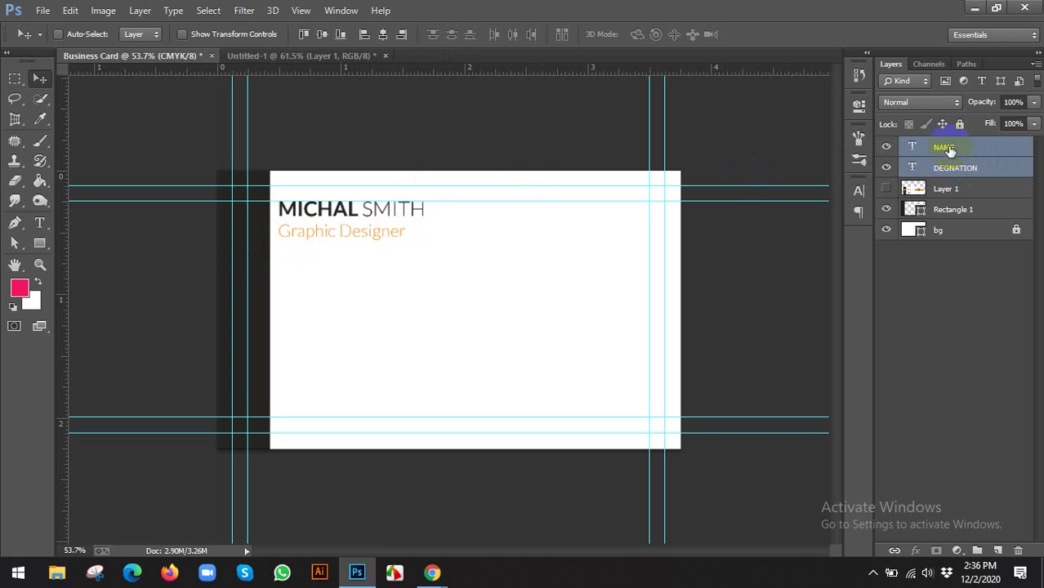
Group NAME and DEGNATION with Ctrl+G and name the group 'name & degnation'
key(ctrl+g)
double_click(948, 146)
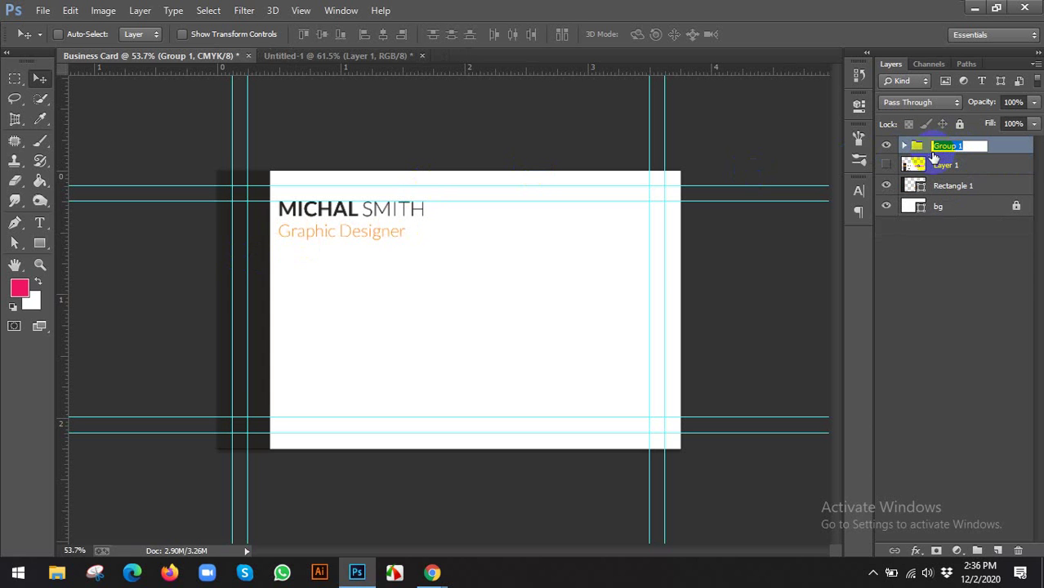
text(name & de)
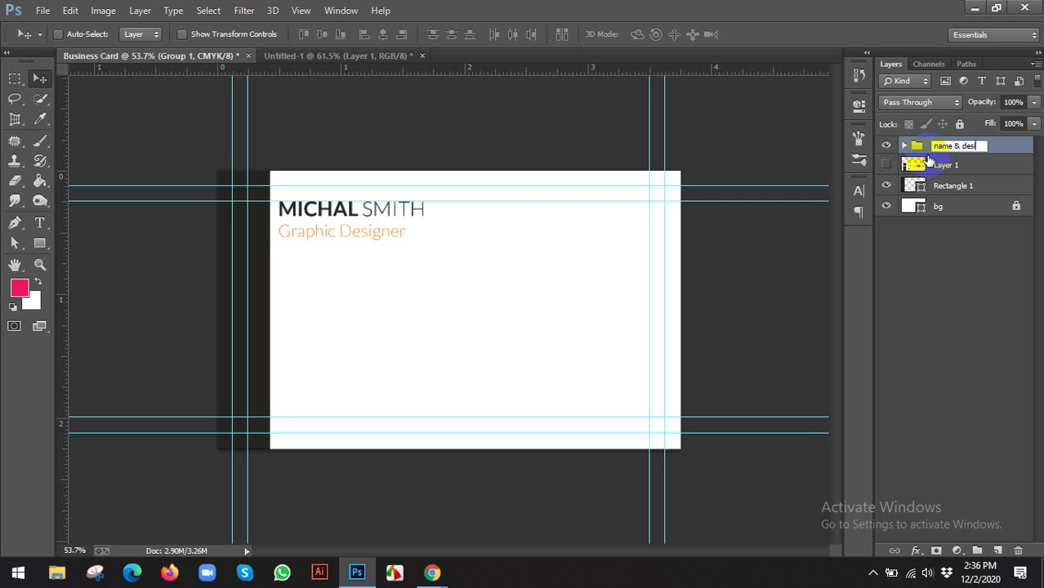
text(gnation)
key(Return)
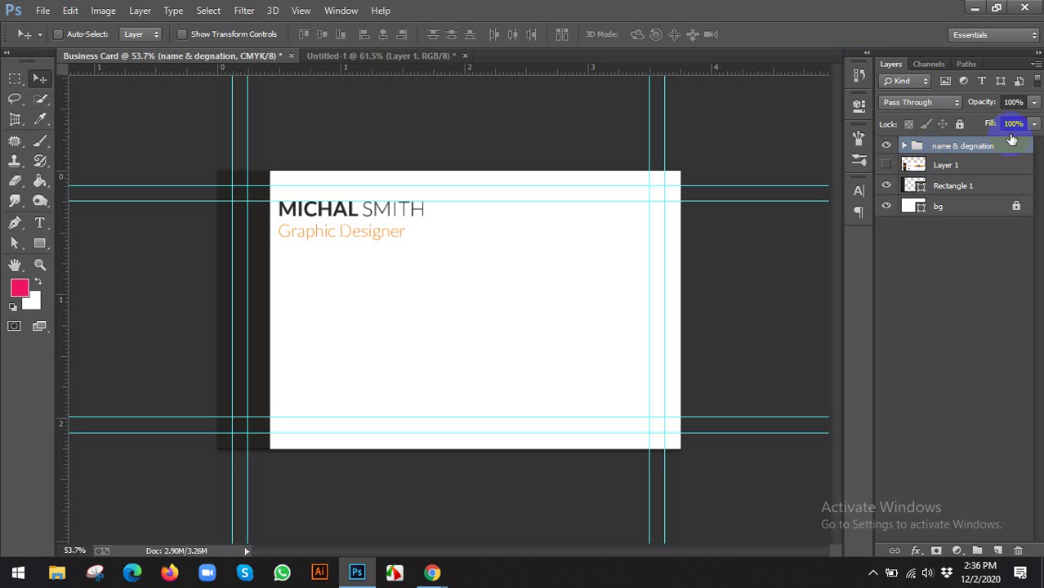
click(975, 140)
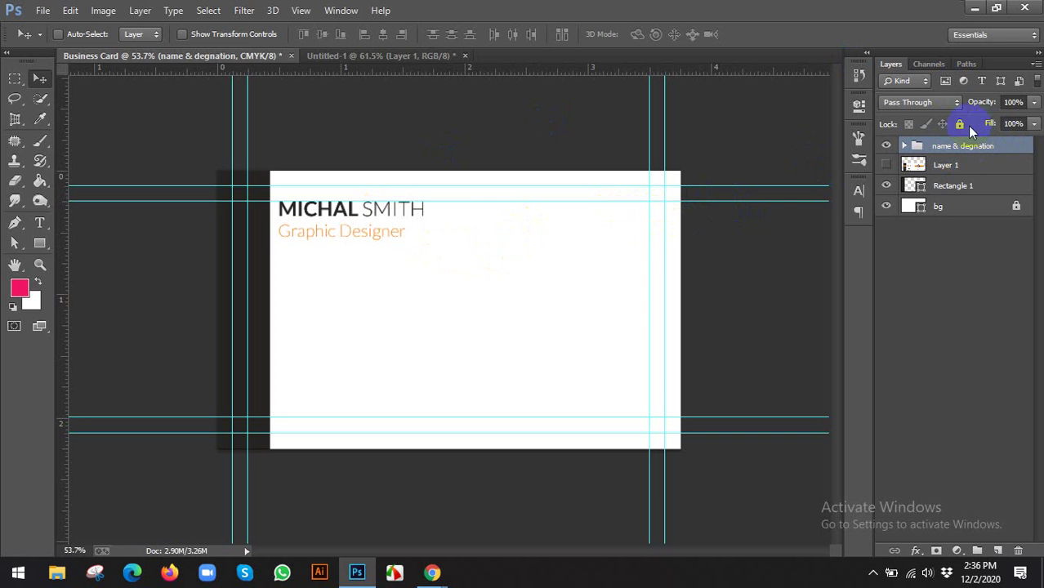
click(906, 154)
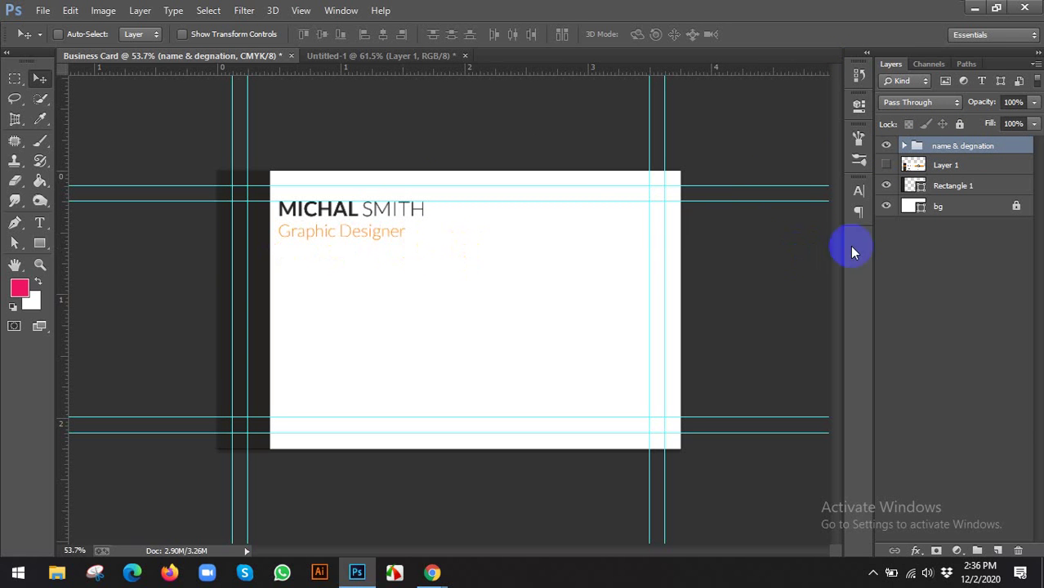
Lock the Rectangle 1 layer completely, keeping bg locked
click(946, 190)
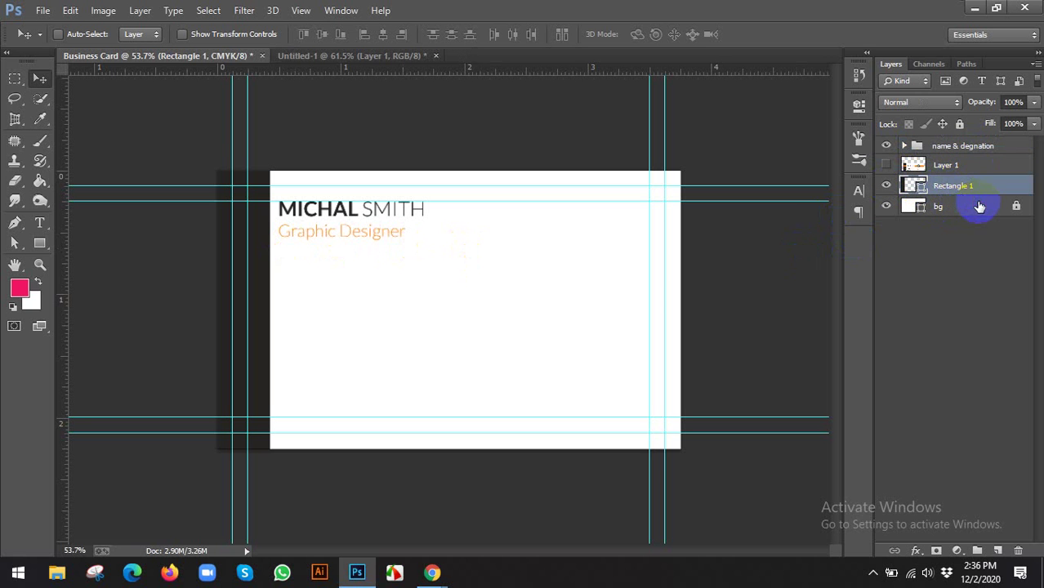
click(981, 204)
click(960, 127)
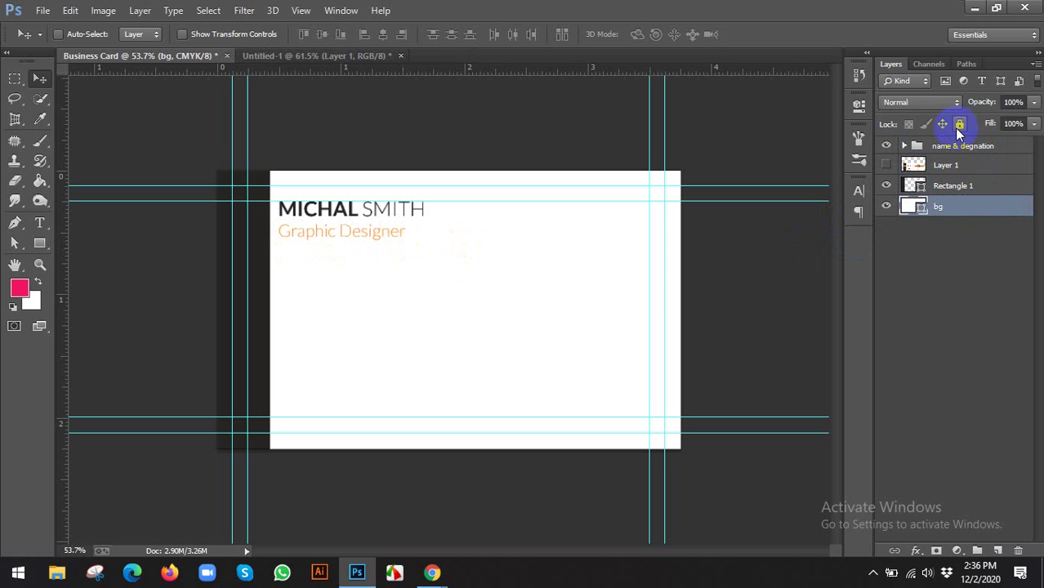
drag(923, 208, 944, 192)
click(961, 124)
click(948, 187)
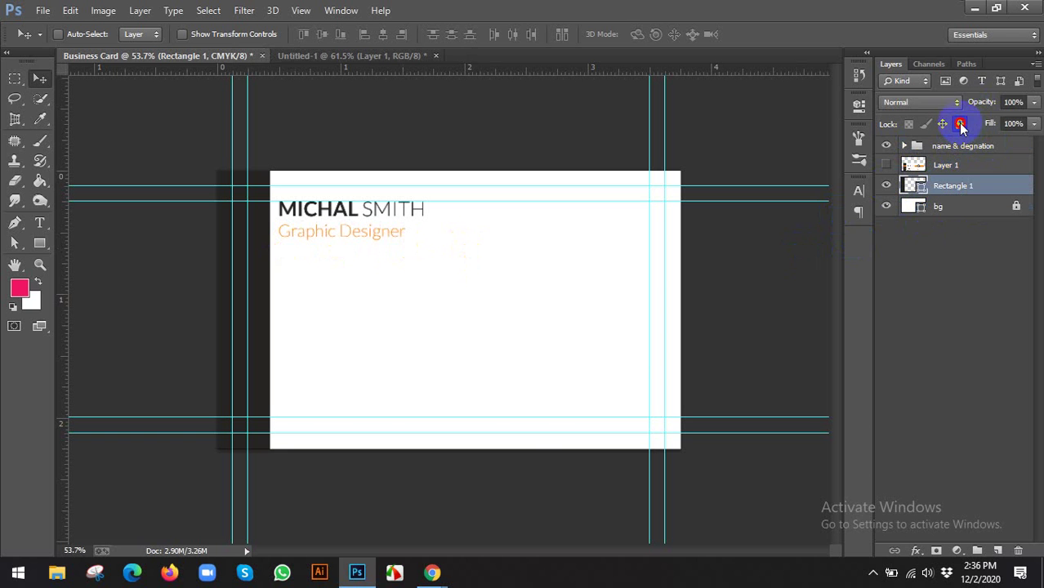
click(960, 125)
Show reference Layer 1 again and drag it toward the card's right side
click(886, 164)
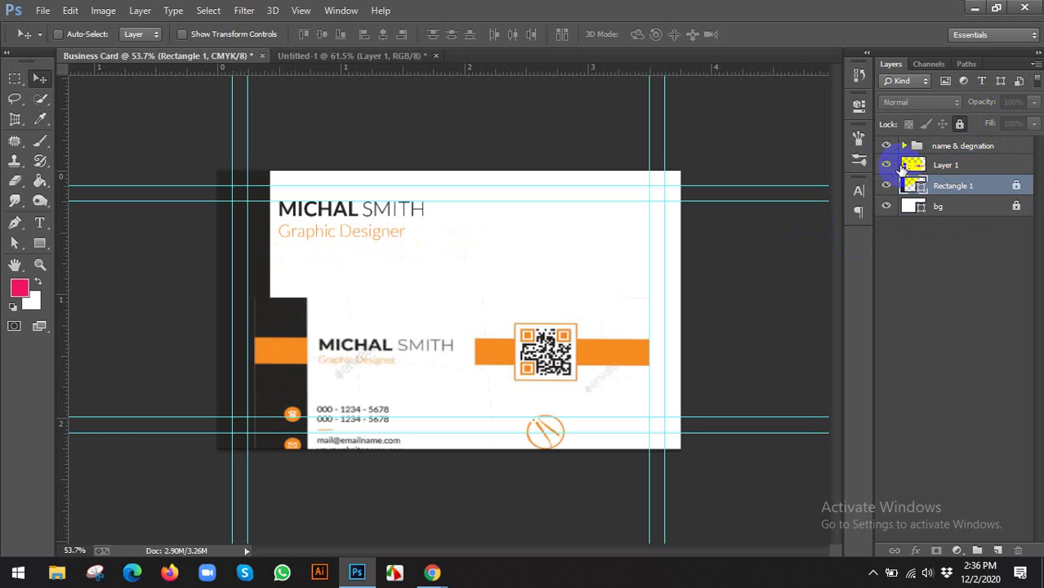
click(969, 165)
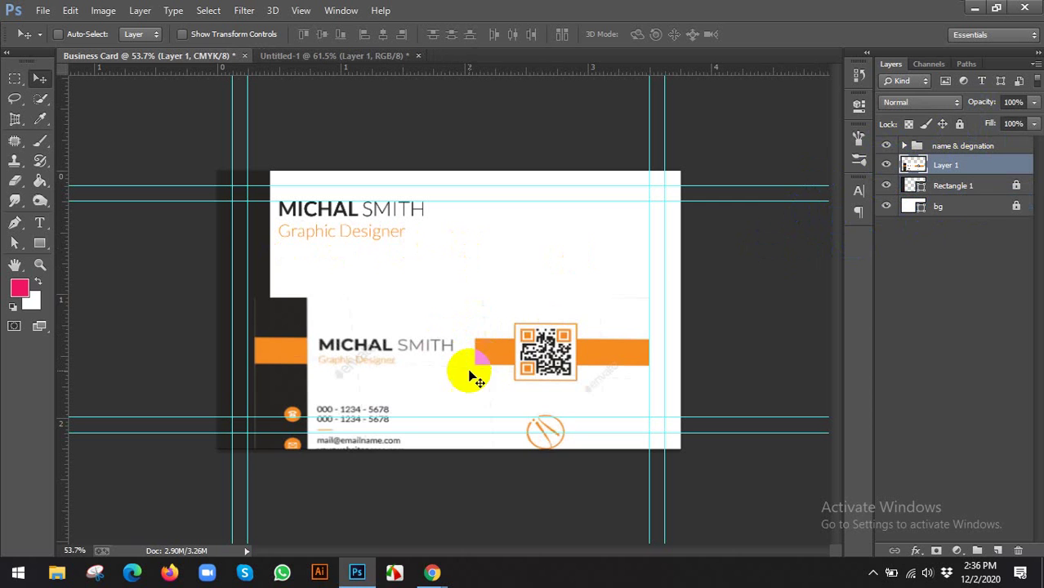
drag(466, 373, 469, 286)
drag(360, 347, 595, 329)
Start a new Lato Regular 7 pt text layer on the card's left, below the title
key(ctrl+plus)
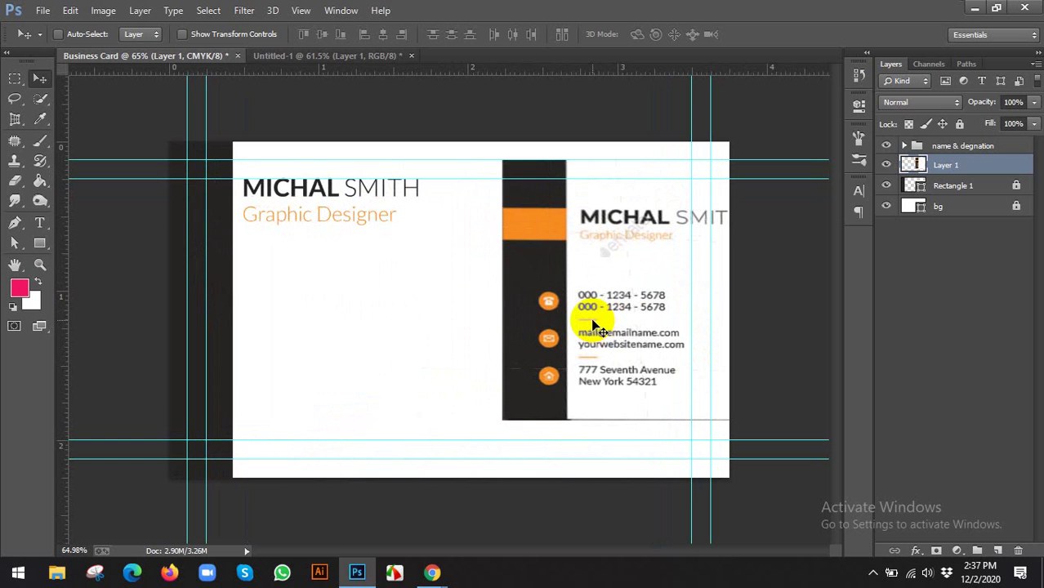
click(37, 222)
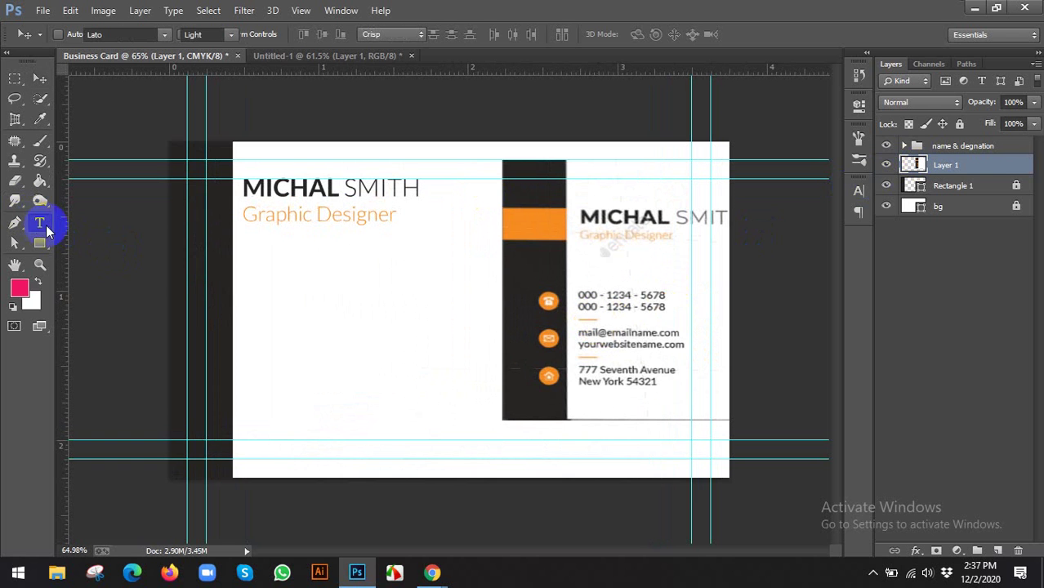
click(229, 37)
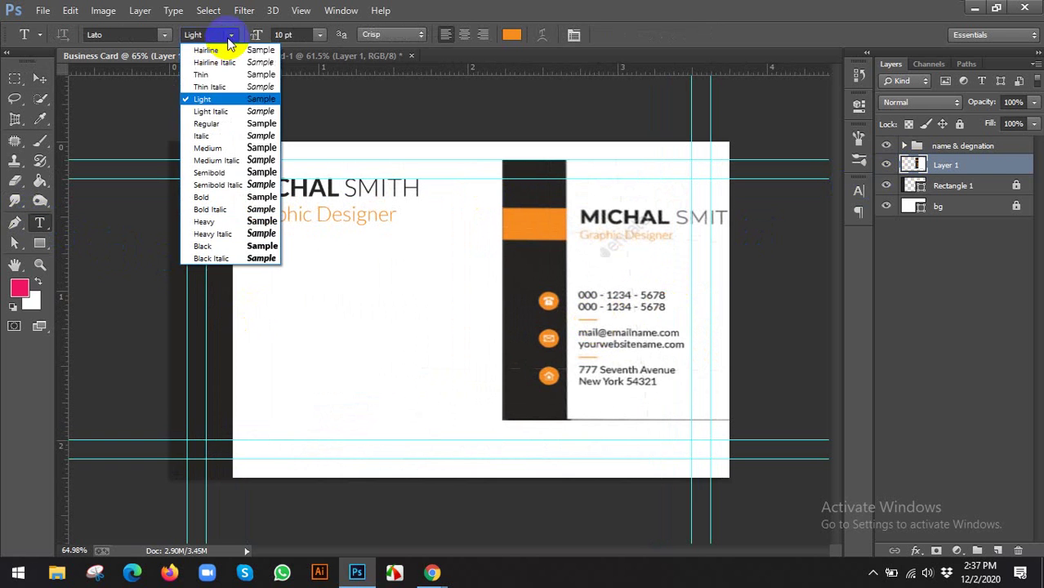
click(214, 100)
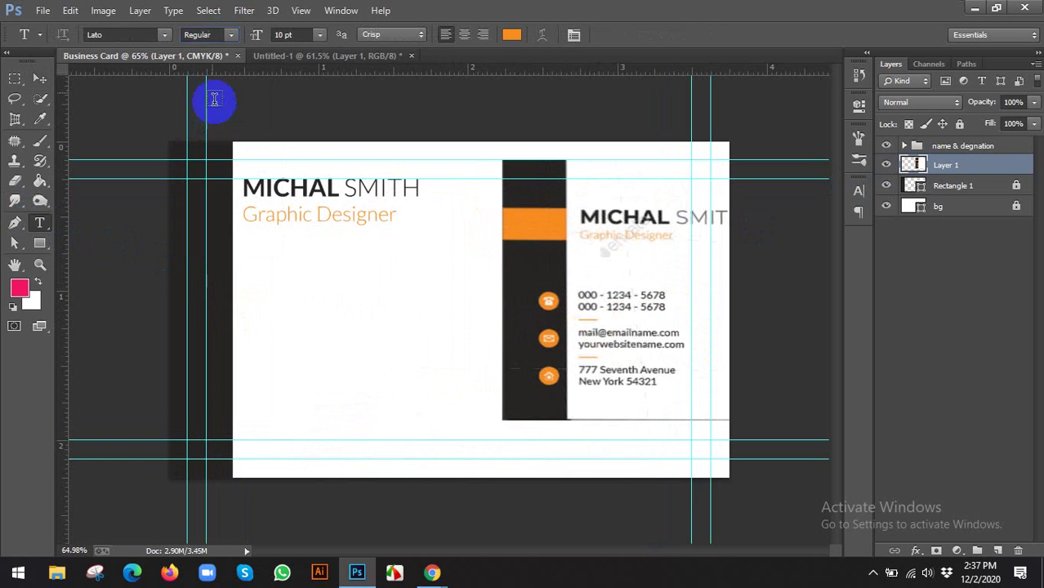
click(256, 315)
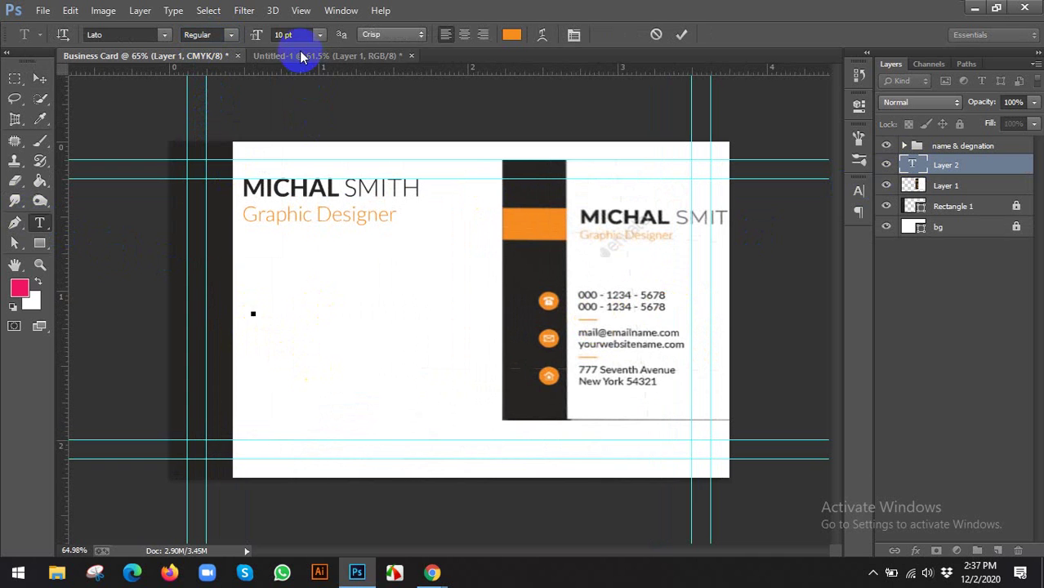
click(286, 34)
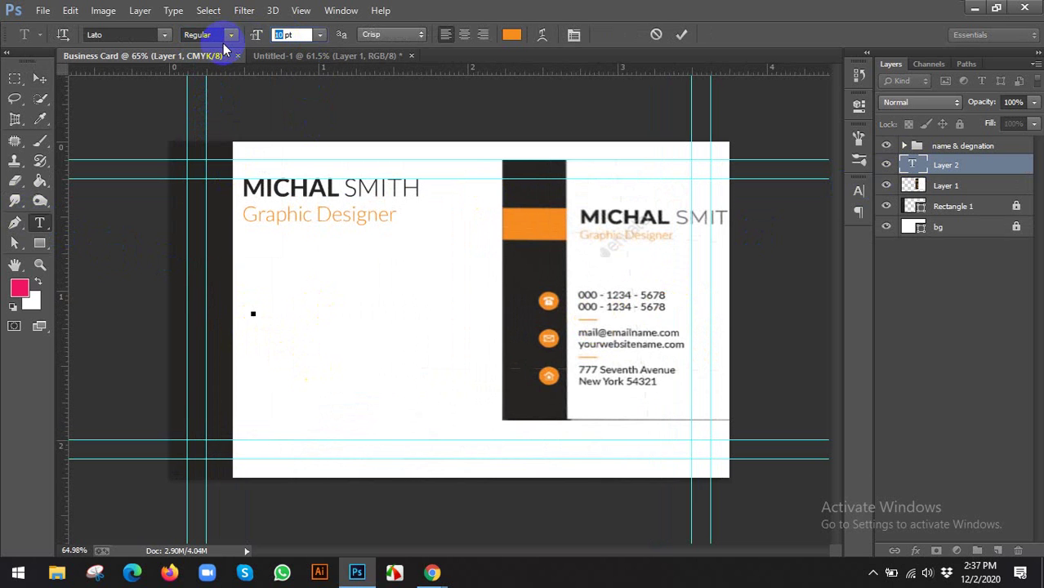
text(7)
key(Return)
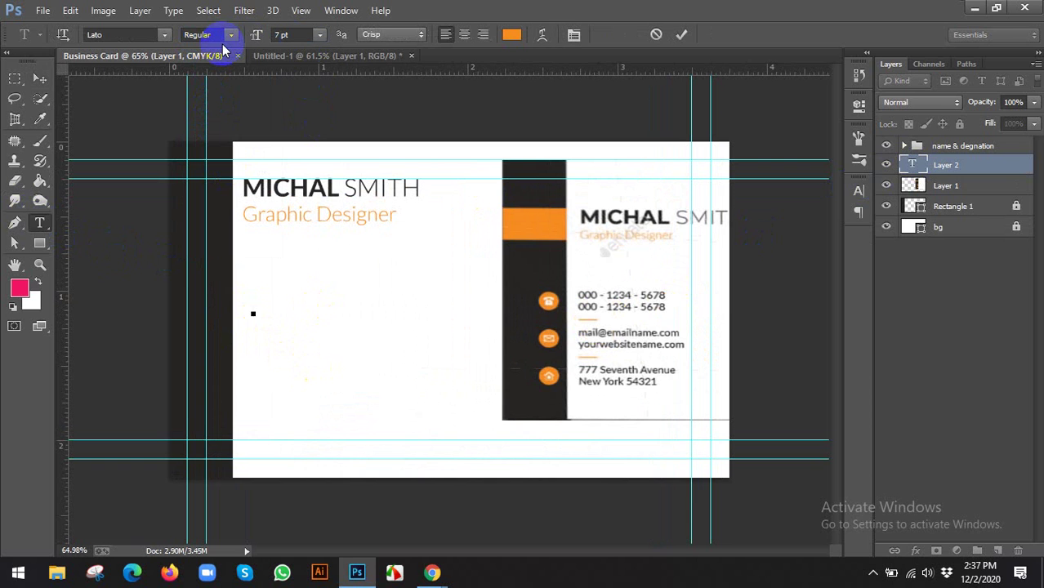
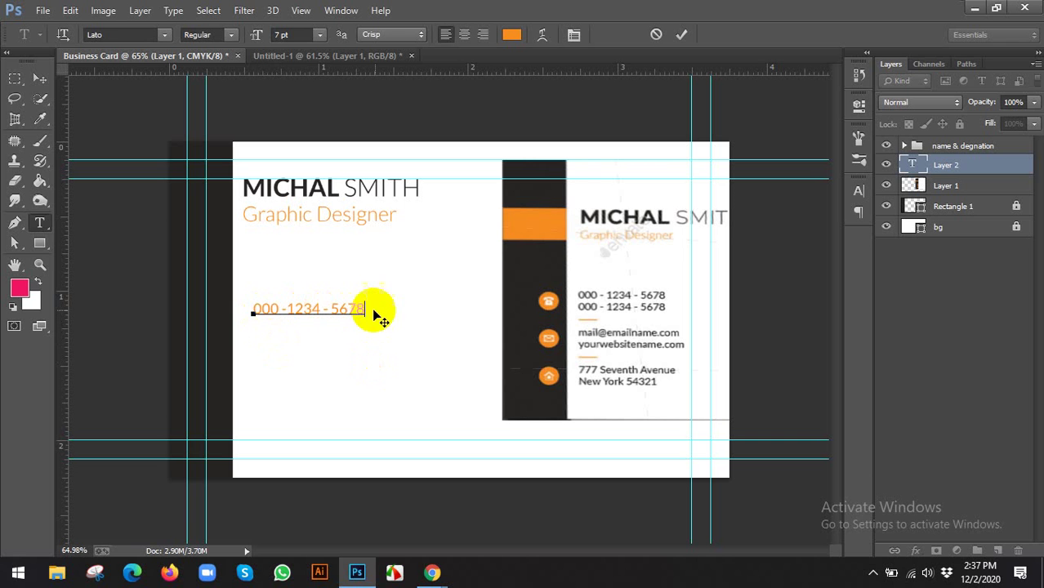
Recolour the placeholder phone number text to the dark card colour #262422 and commit it
drag(368, 307, 245, 309)
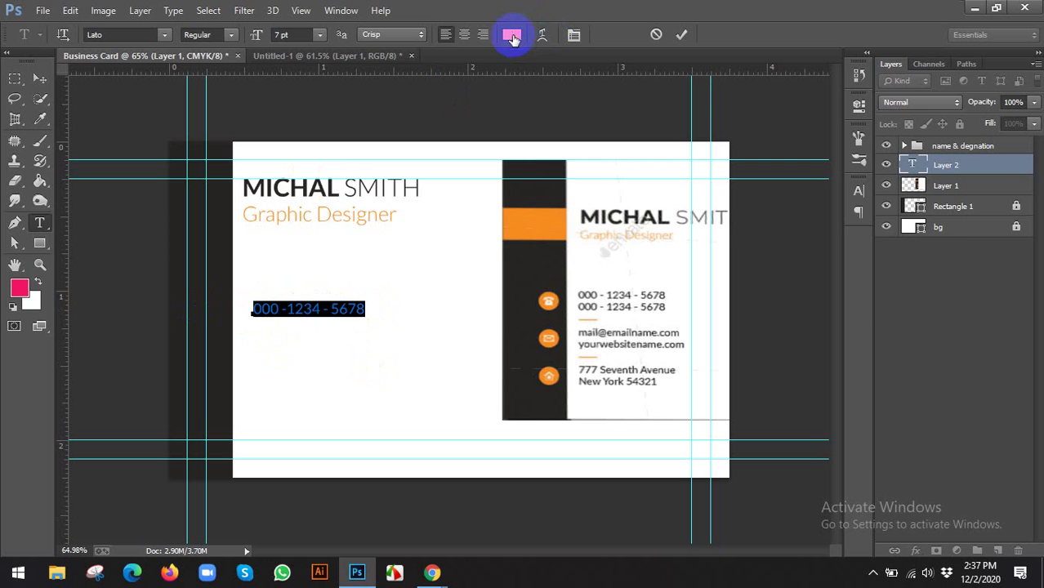
click(510, 35)
click(519, 174)
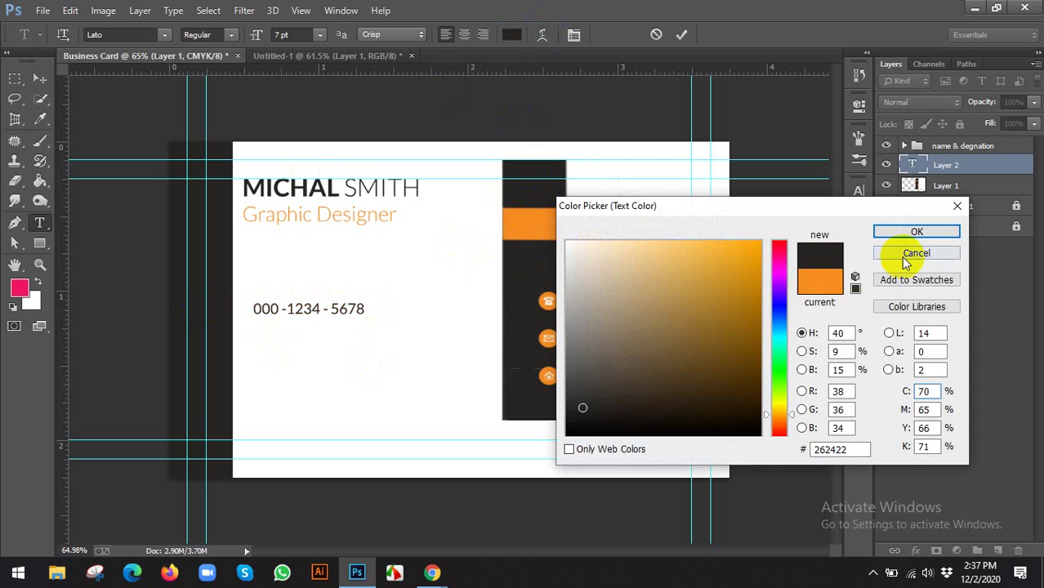
click(917, 231)
click(39, 79)
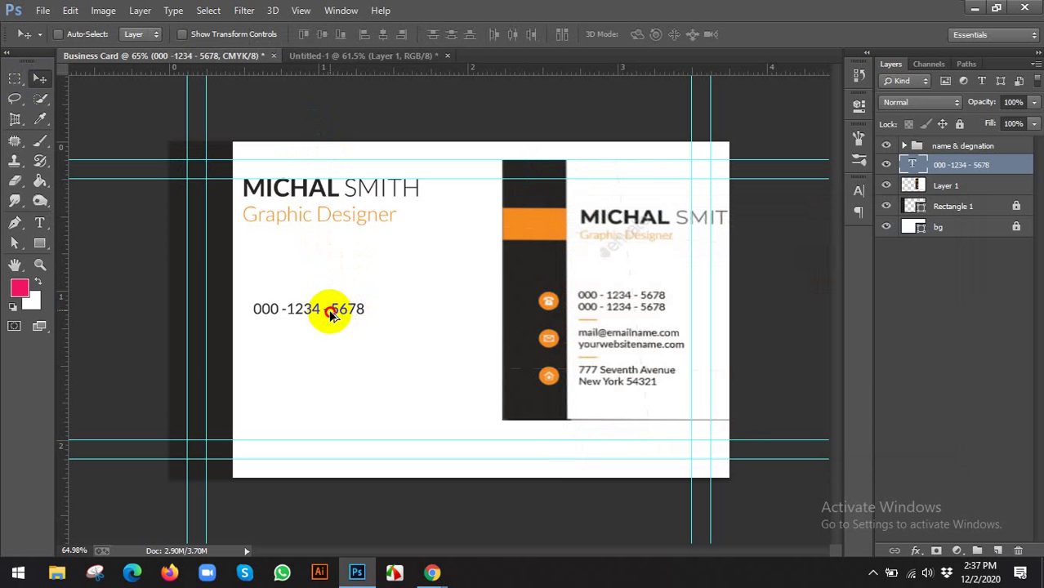
Duplicate the phone line just below and move the original layer above its copy
mouse_move(334, 310)
mouse_down()
mouse_move(341, 324)
mouse_move(332, 330)
mouse_up()
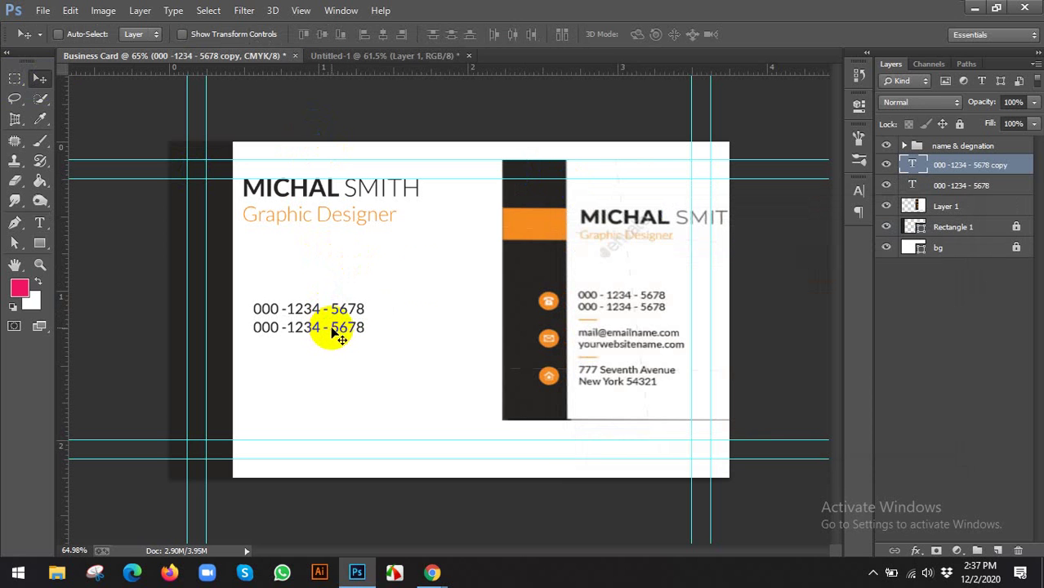
click(934, 186)
key(ctrl+bracketright)
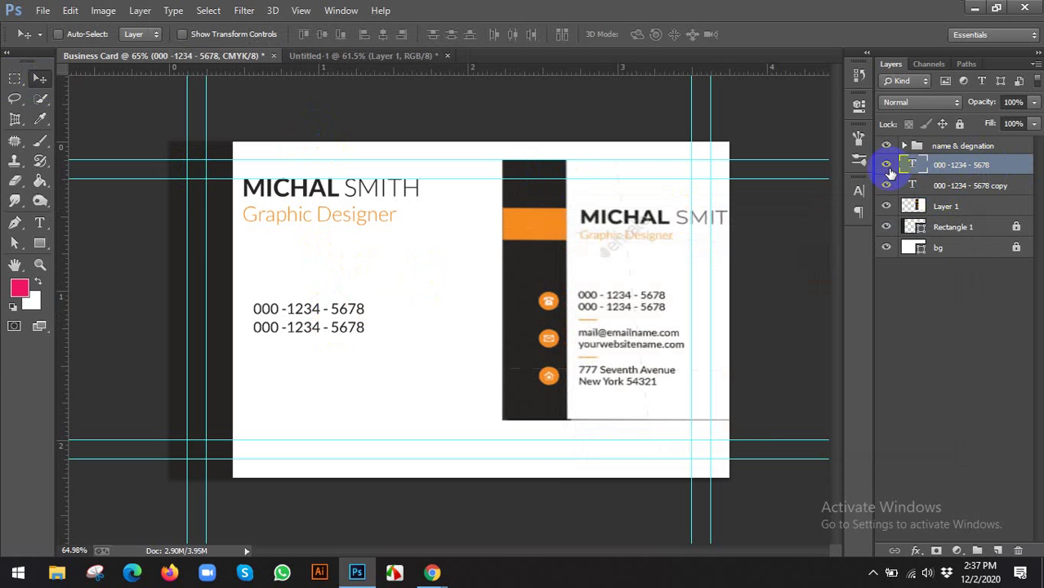
click(886, 166)
click(886, 165)
Rename the top phone layer phone1 and the copy phone2
click(966, 166)
double_click(966, 166)
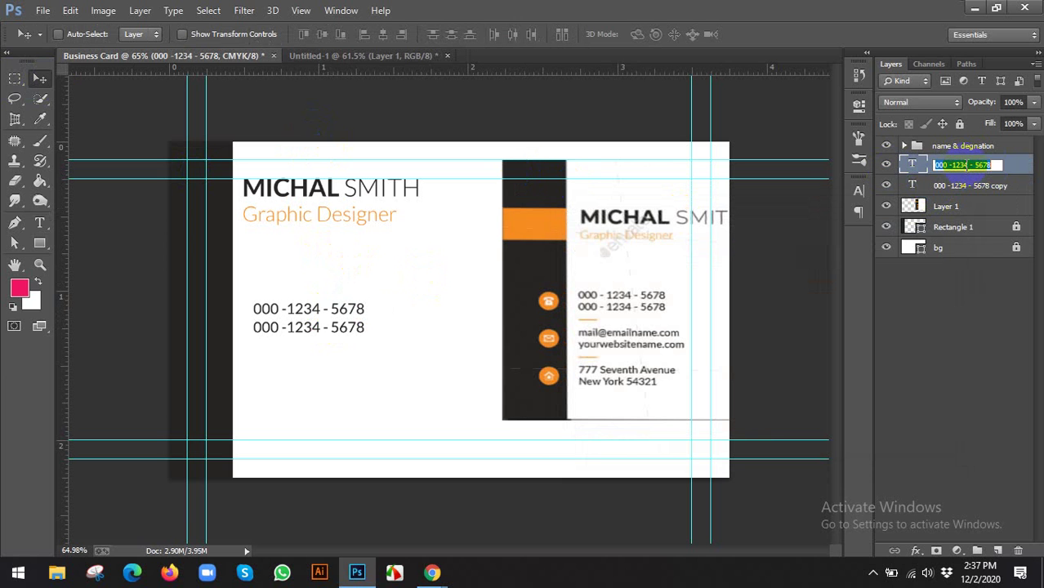
text(phone)
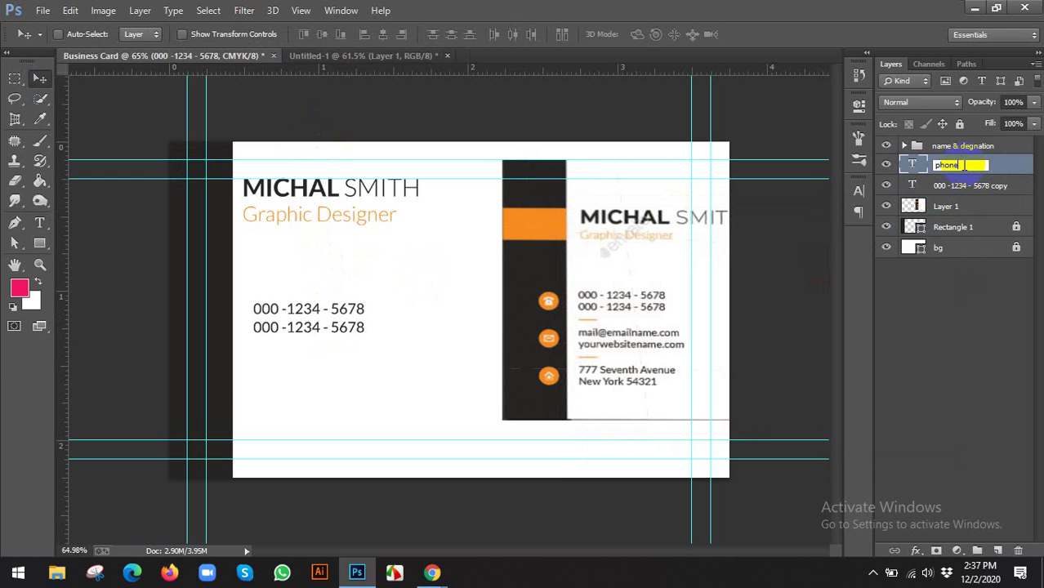
text(1)
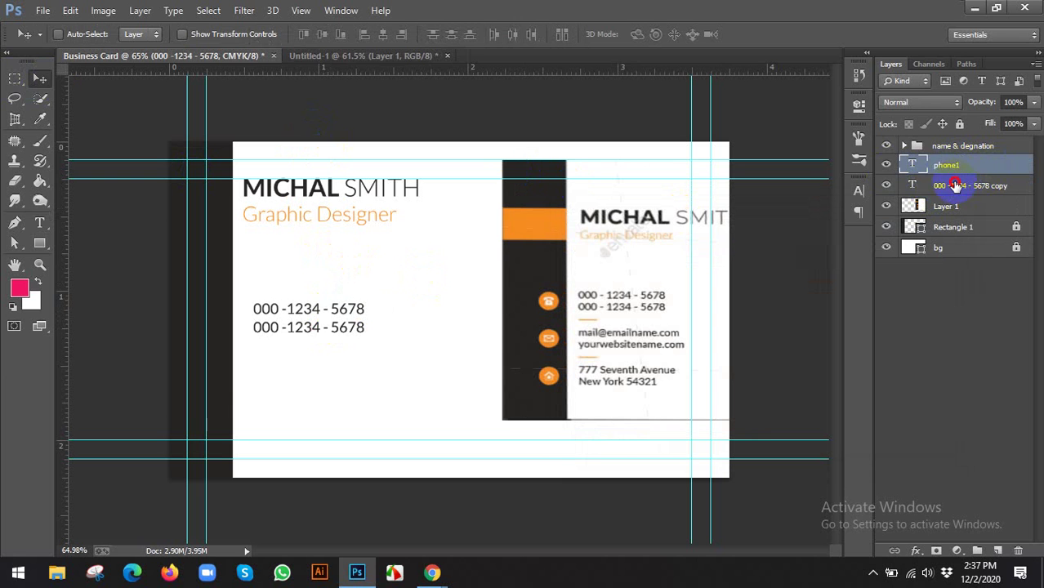
double_click(956, 186)
text(ph)
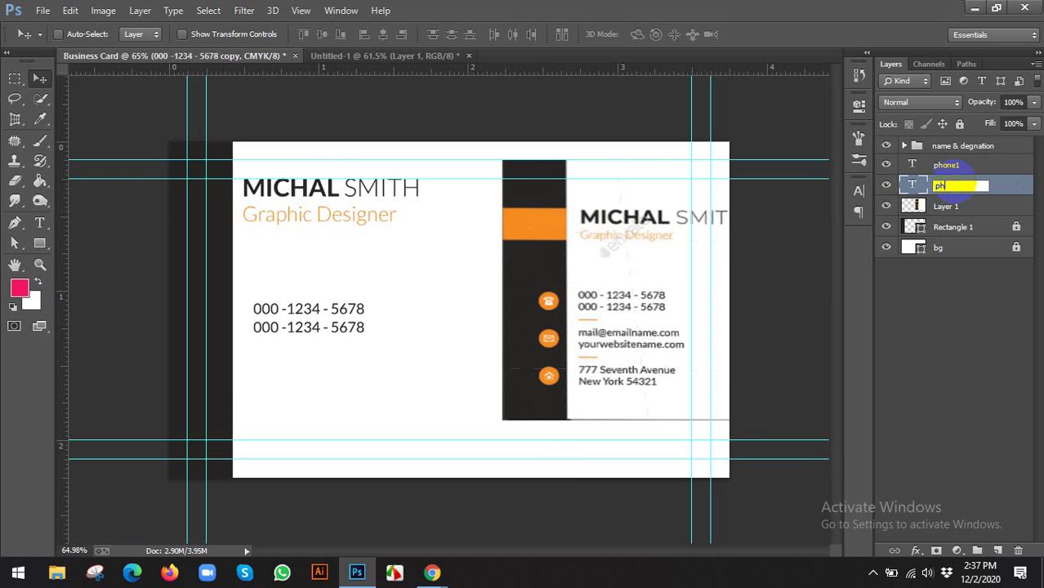
text(one2)
key(Return)
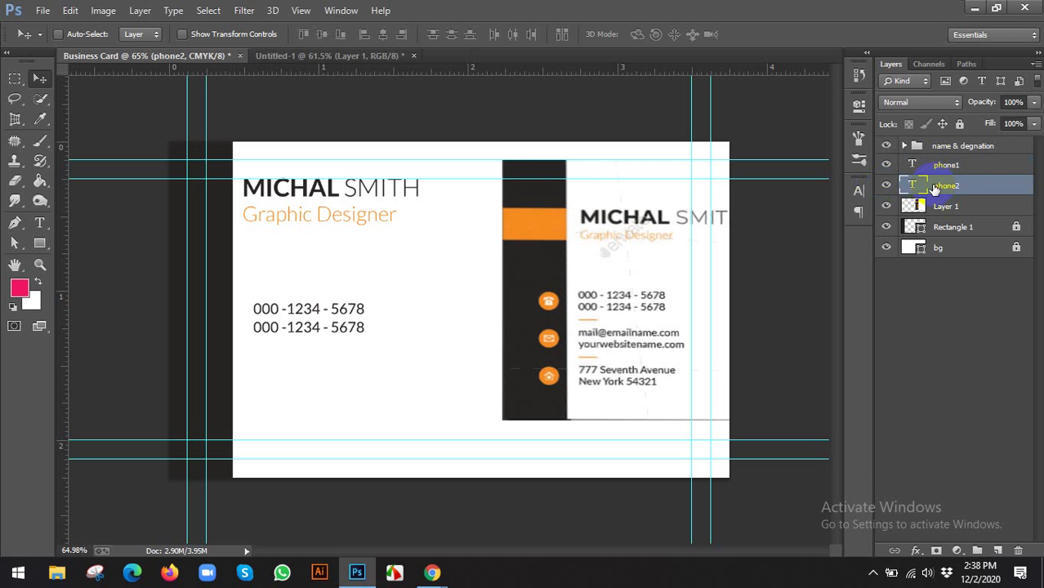
Group phone1 and phone2 into a group named Phone
shift+click(947, 166)
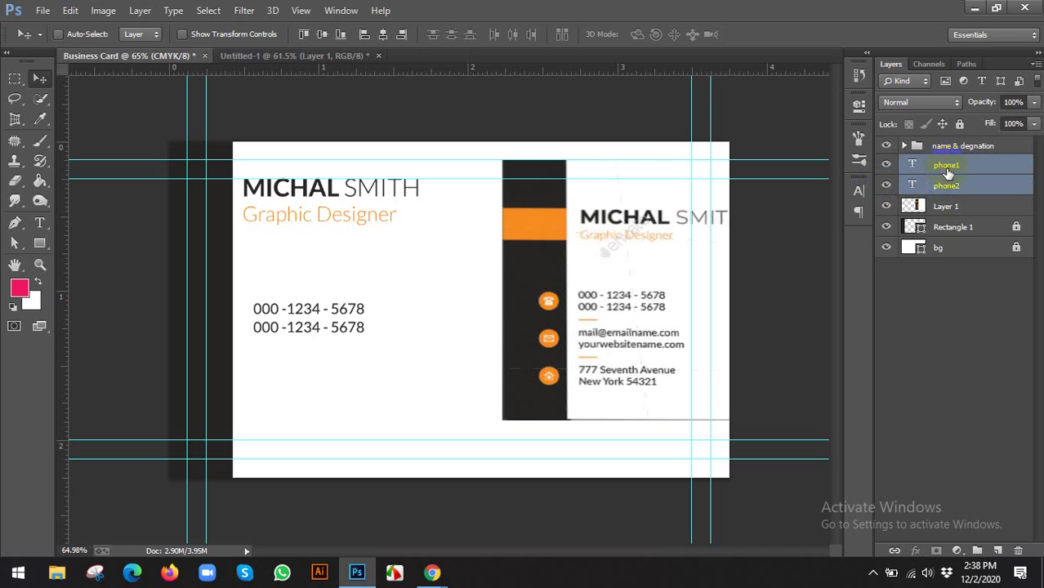
key(ctrl+g)
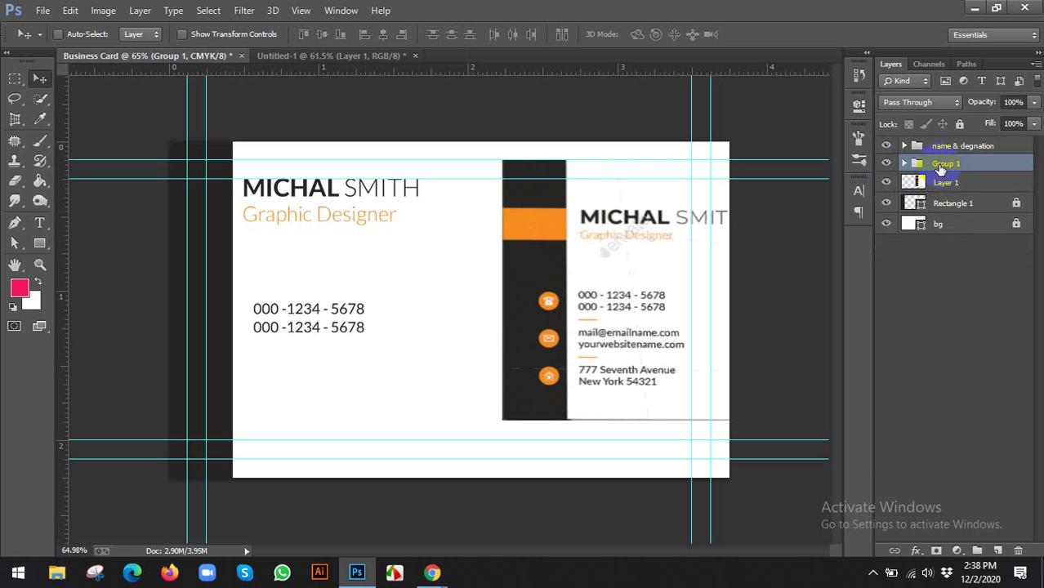
double_click(944, 165)
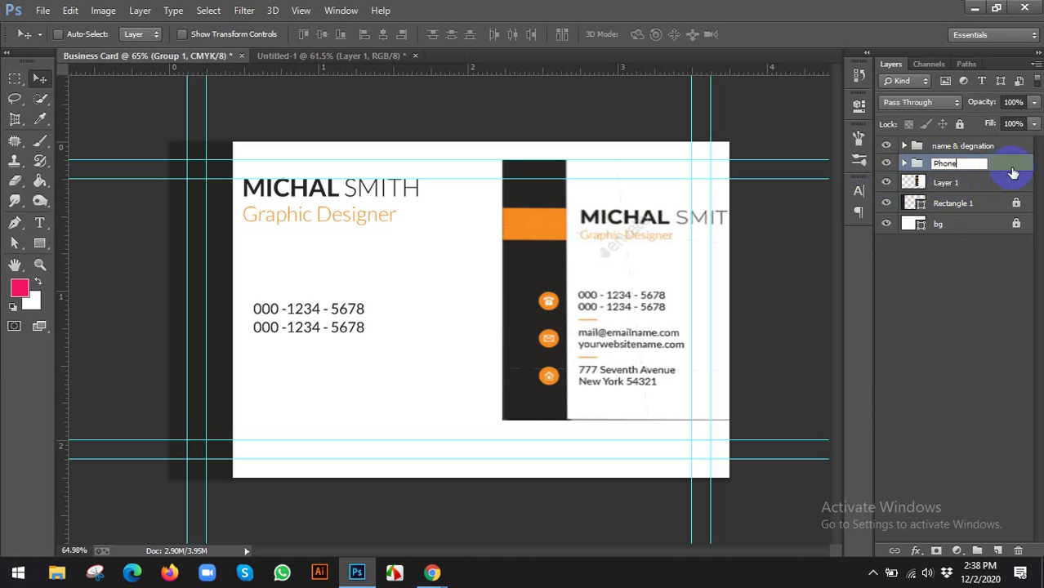
click(1006, 173)
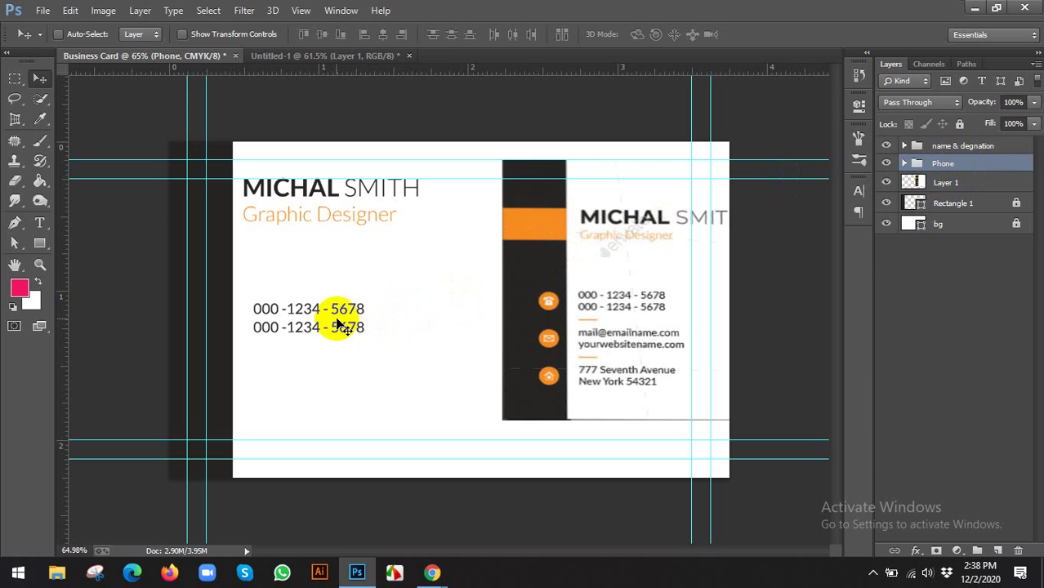
Duplicate the Phone group further down, keep the original on top, and name the copy 'email & websit'
drag(334, 326, 332, 375)
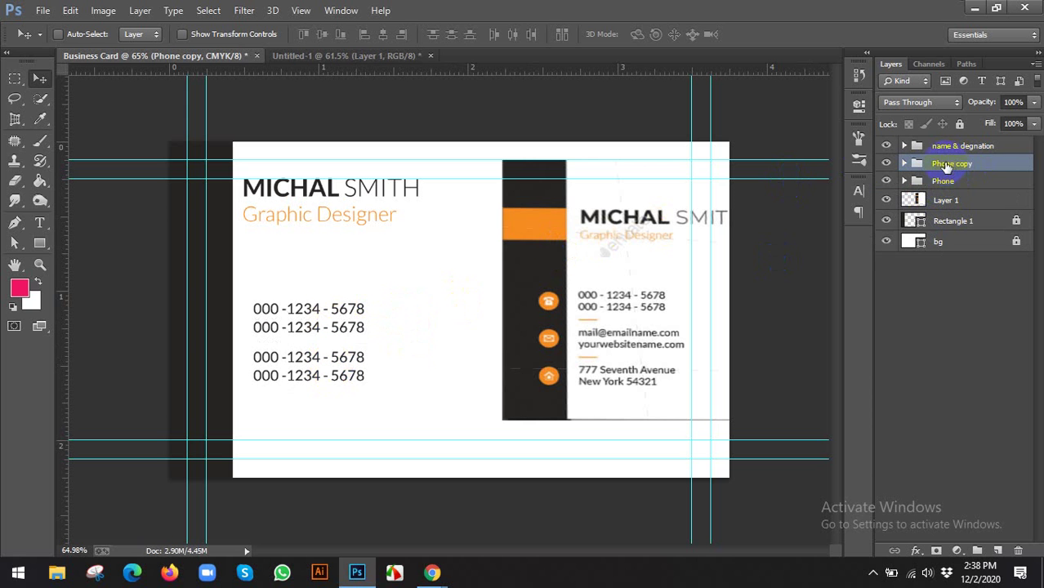
click(936, 185)
key(ctrl+bracketright)
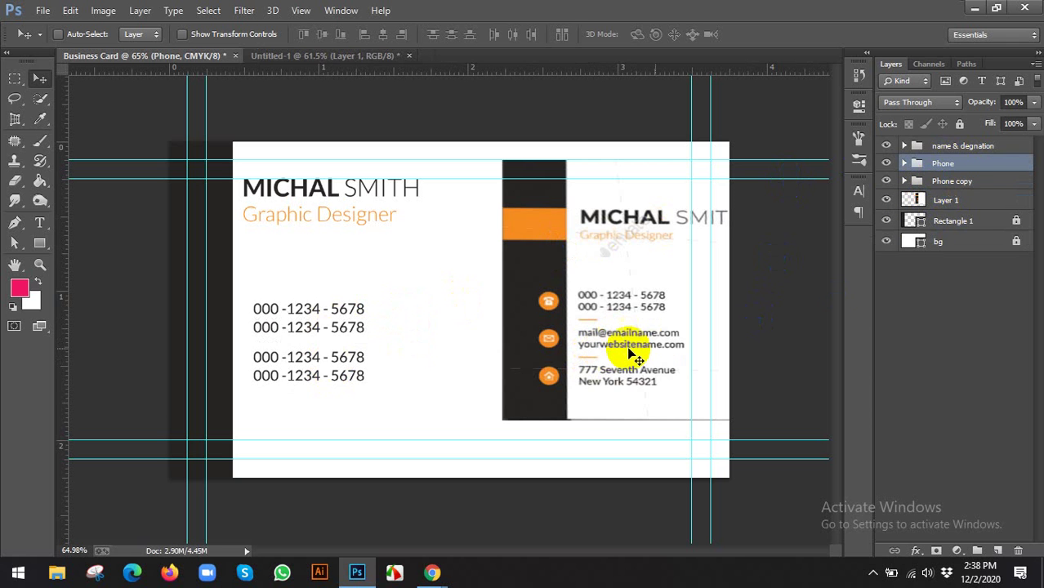
double_click(951, 183)
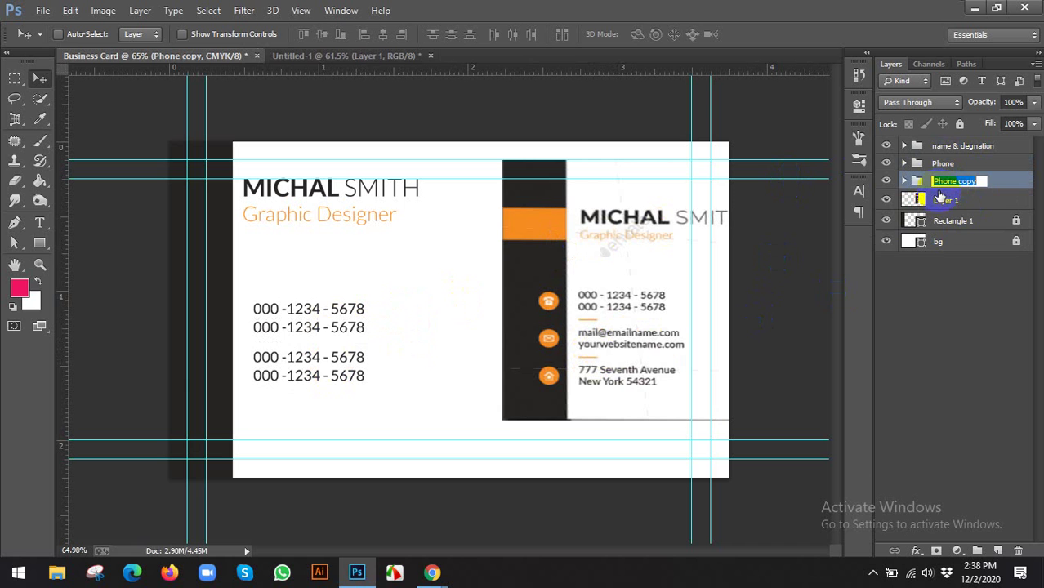
text(e)
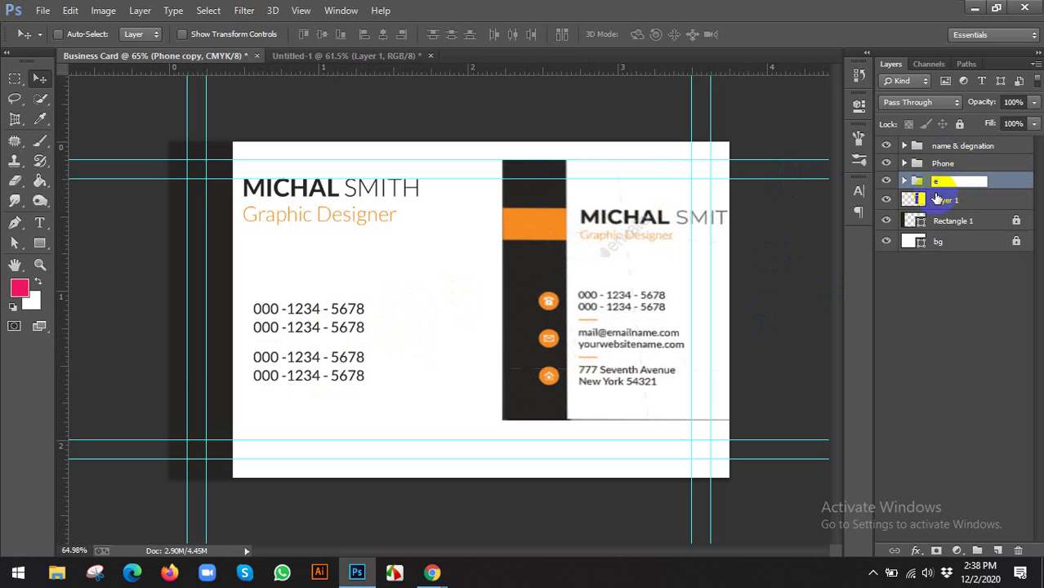
text(mail & websit)
click(1002, 189)
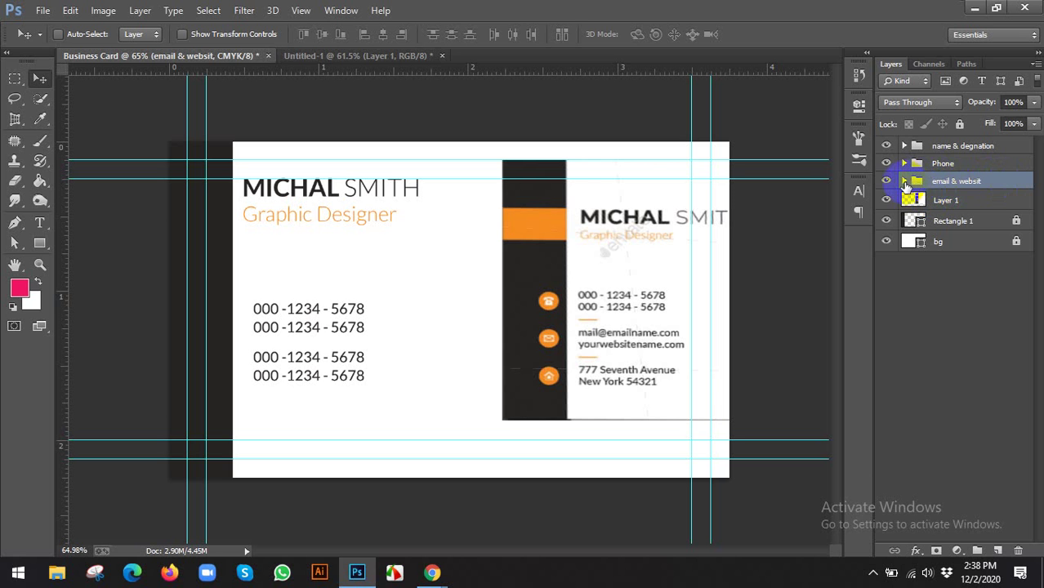
Rename the copied group's layers to email and website
click(904, 182)
click(928, 201)
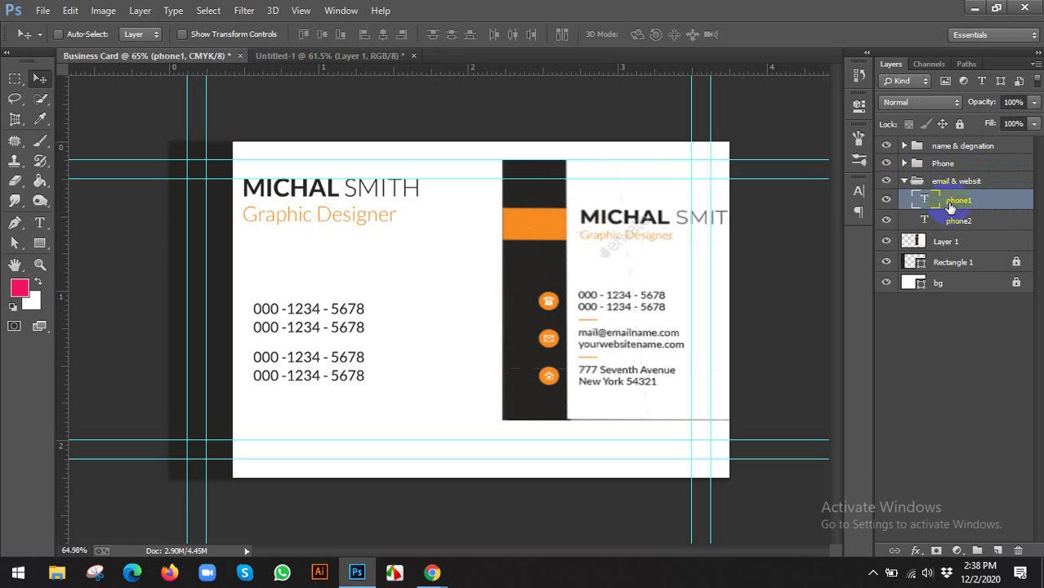
double_click(959, 201)
text(email)
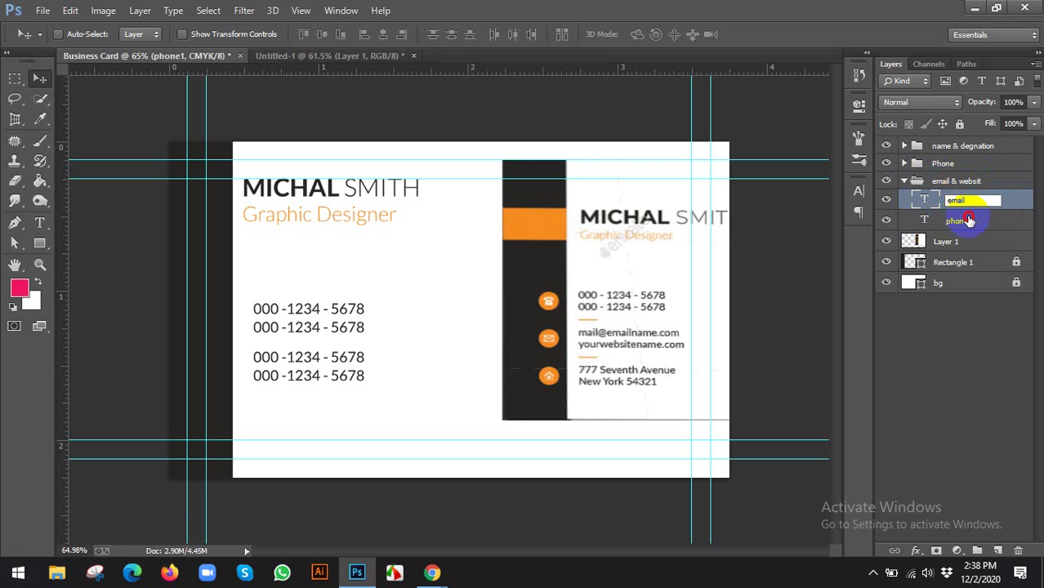
click(960, 221)
double_click(965, 221)
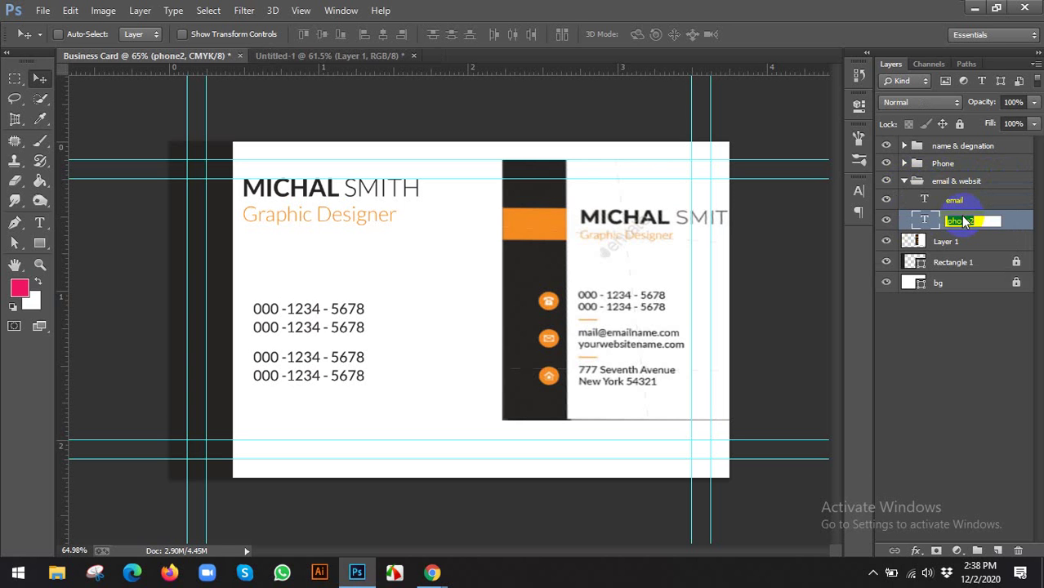
text(website)
key(Return)
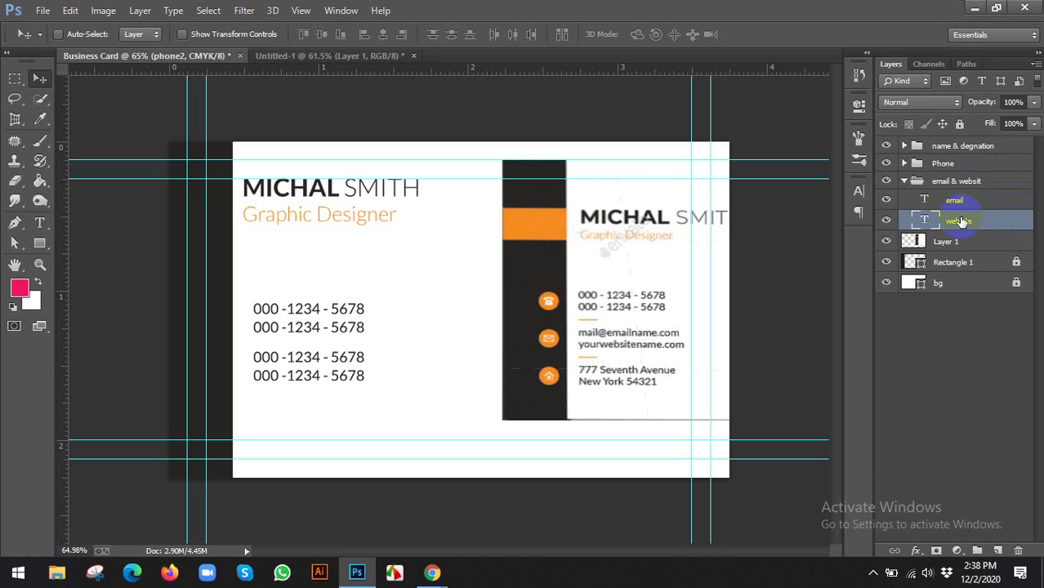
Replace the email line's text with a placeholder email address
double_click(925, 199)
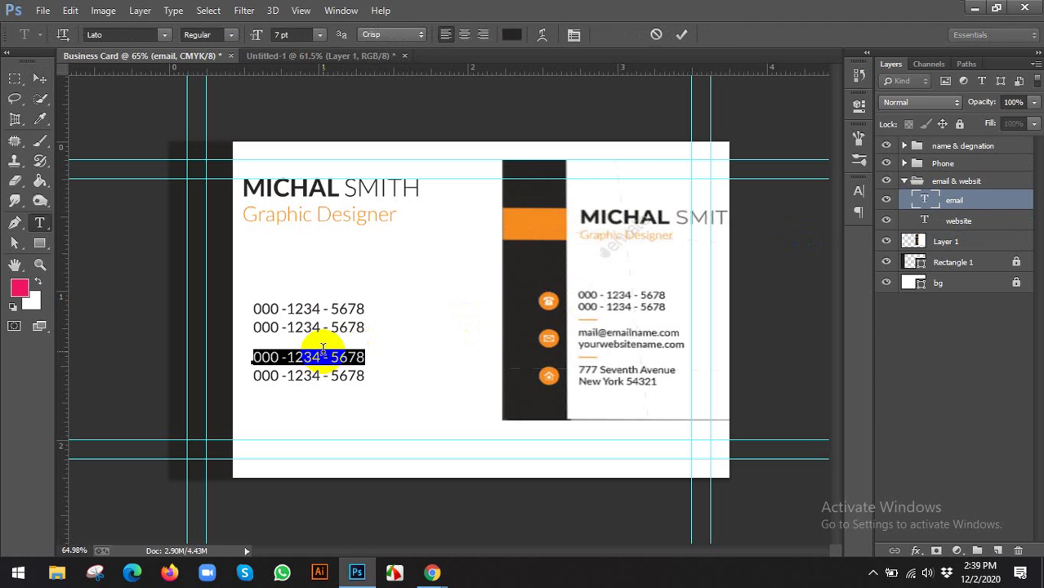
text(mail)
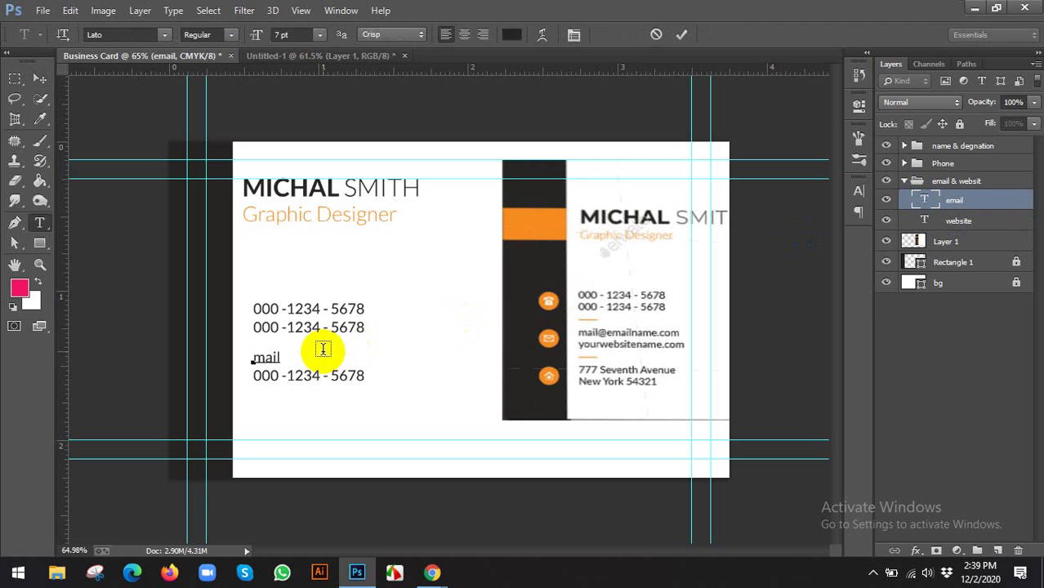
text(@emailname.com)
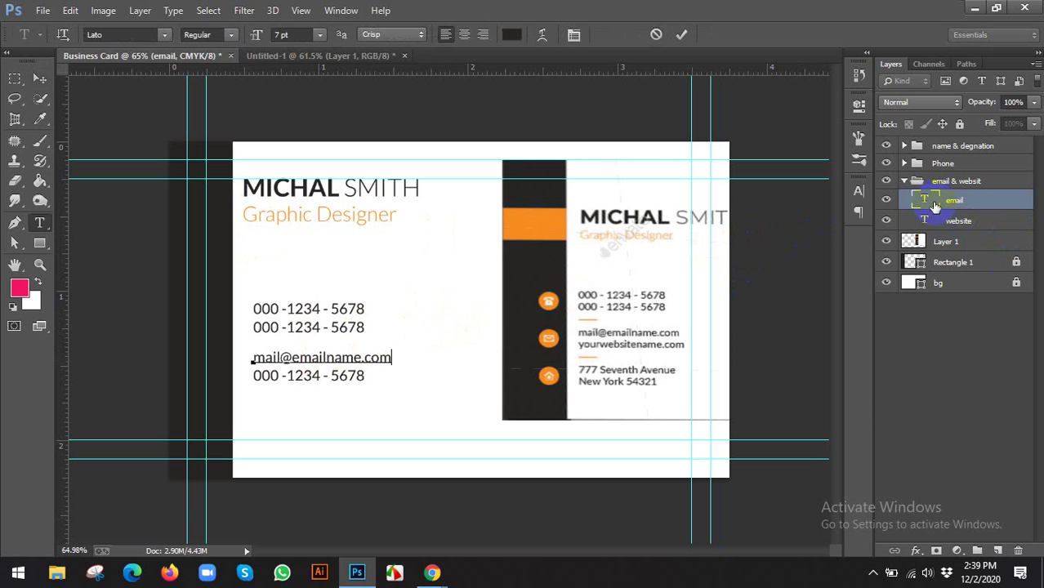
click(950, 221)
key(v)
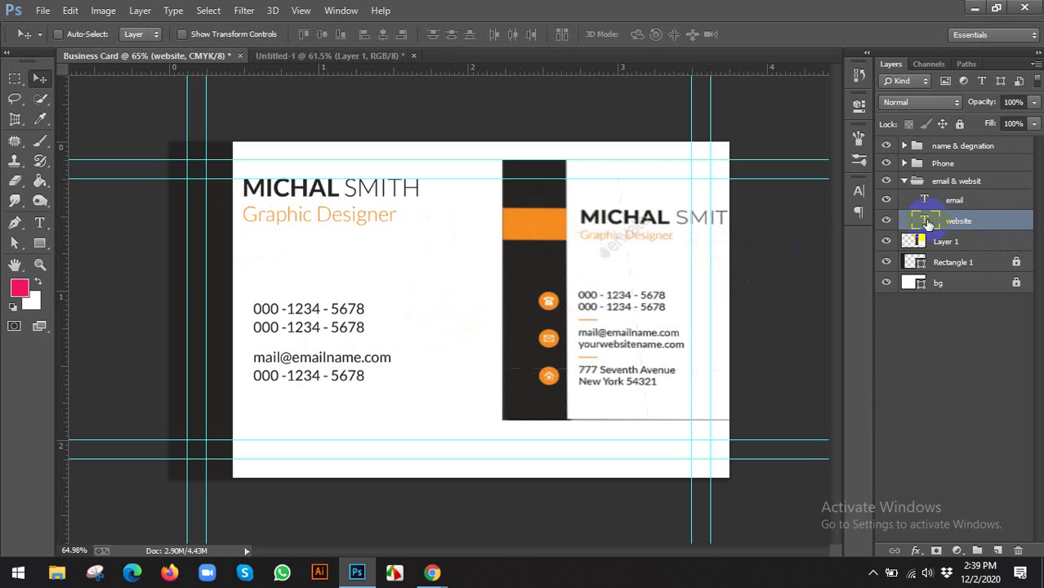
Replace the website line's text with yourwebsitename.com and commit it
double_click(925, 223)
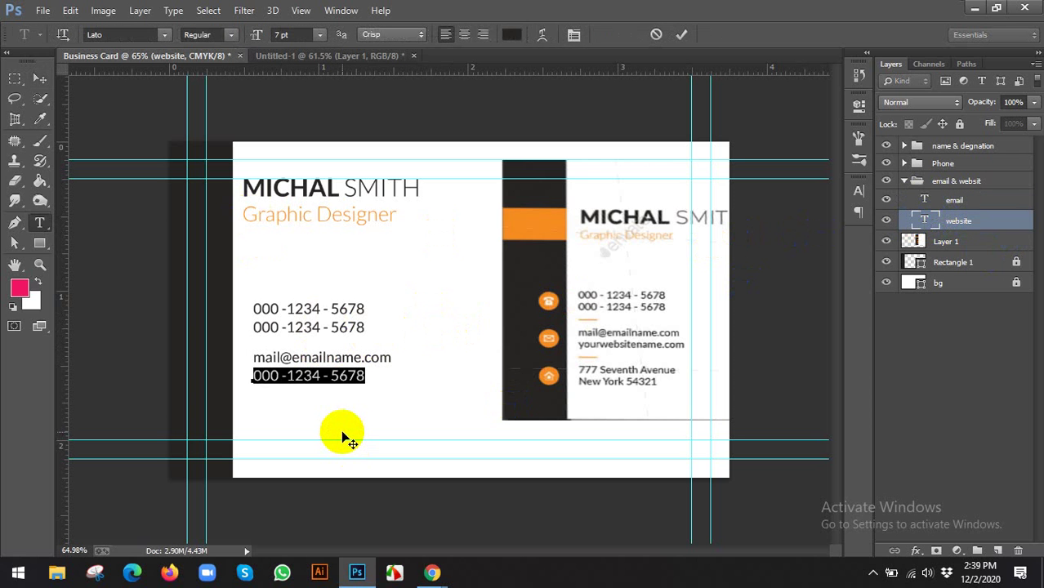
text(you)
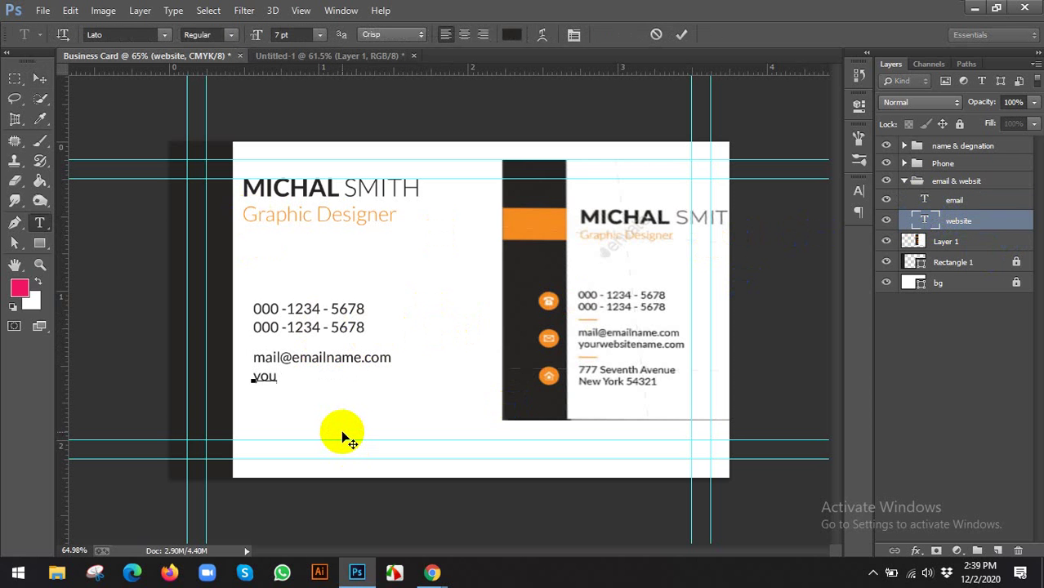
text(rwebsit)
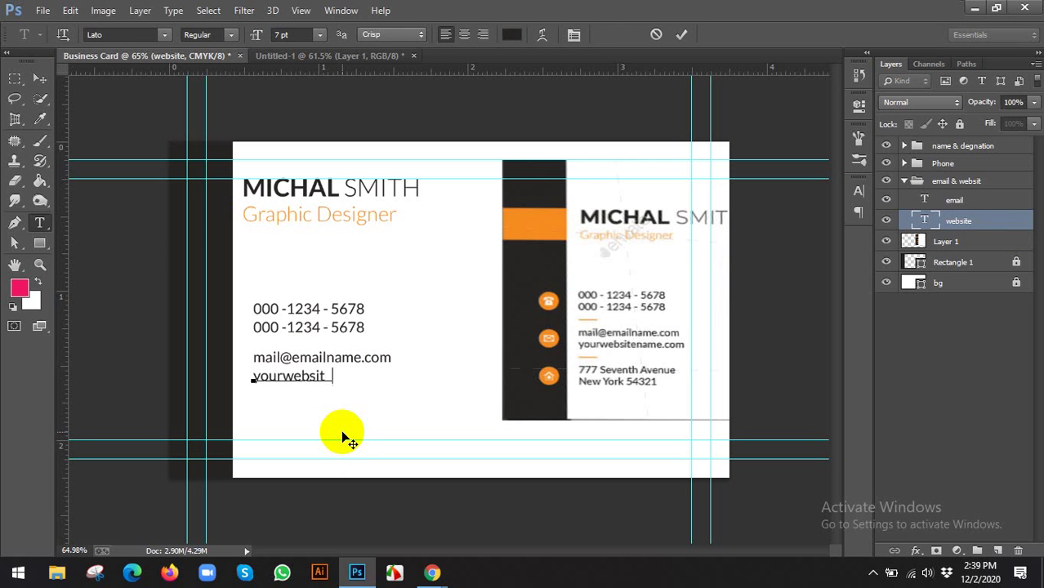
text(ename.com)
click(42, 80)
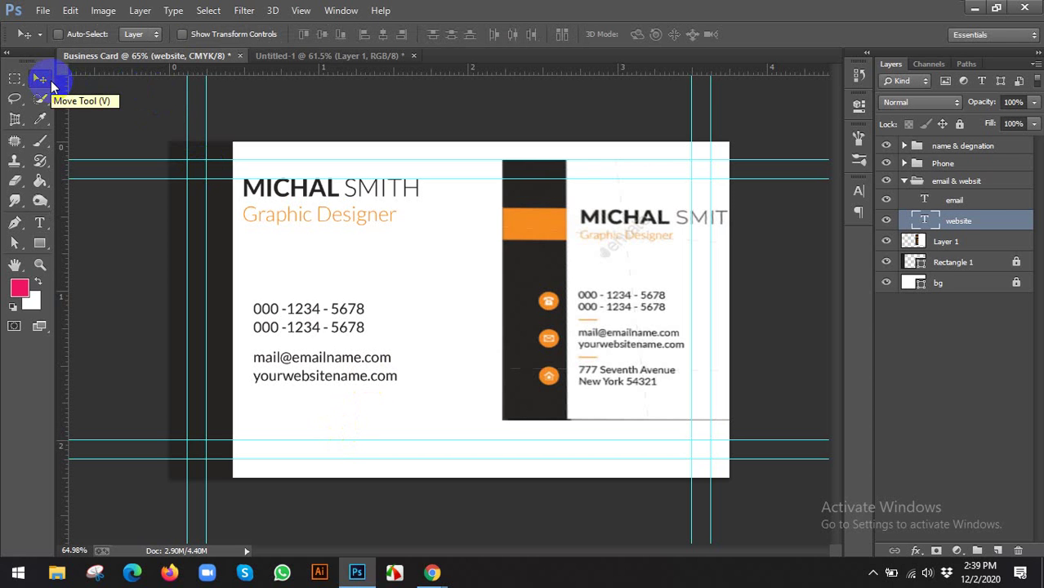
Duplicate the email & websit lines below and place the copy group under the original
click(978, 224)
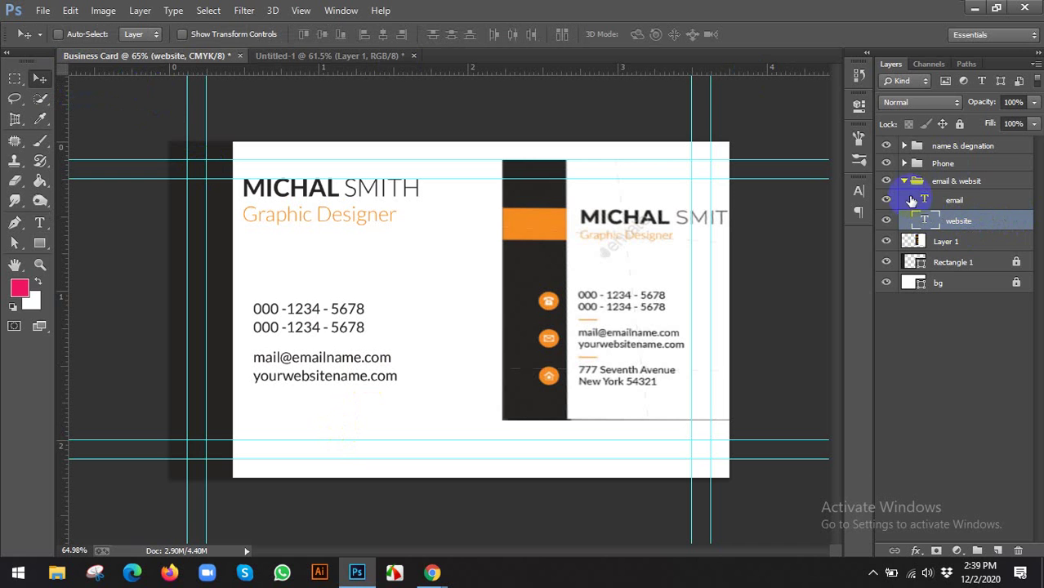
click(906, 183)
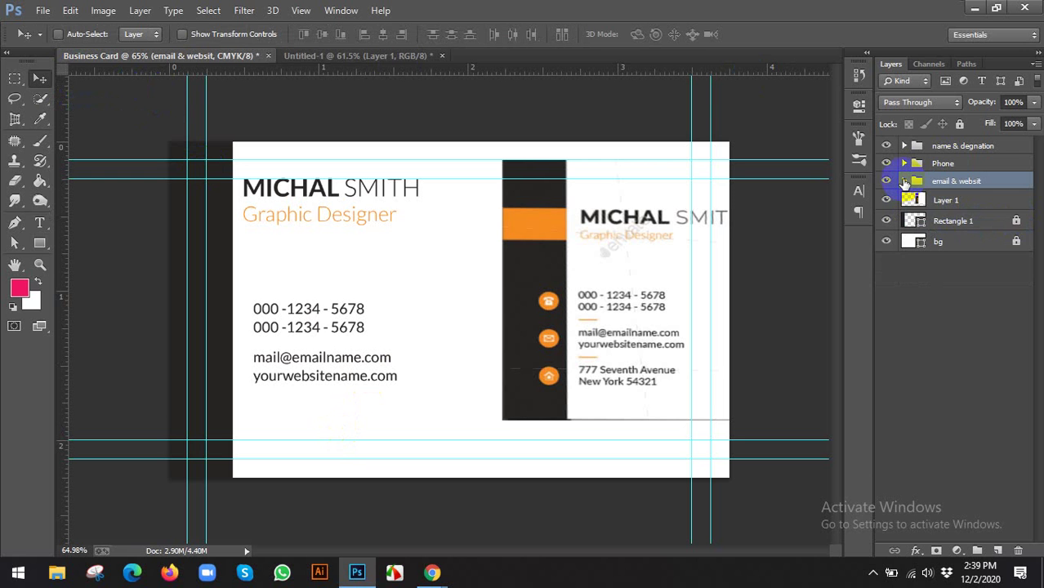
click(905, 182)
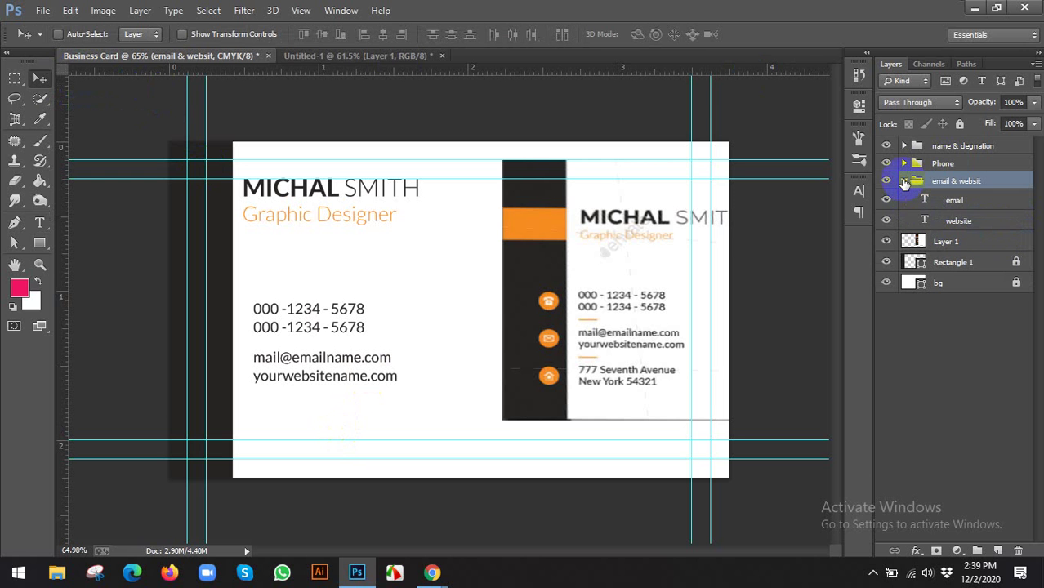
click(906, 182)
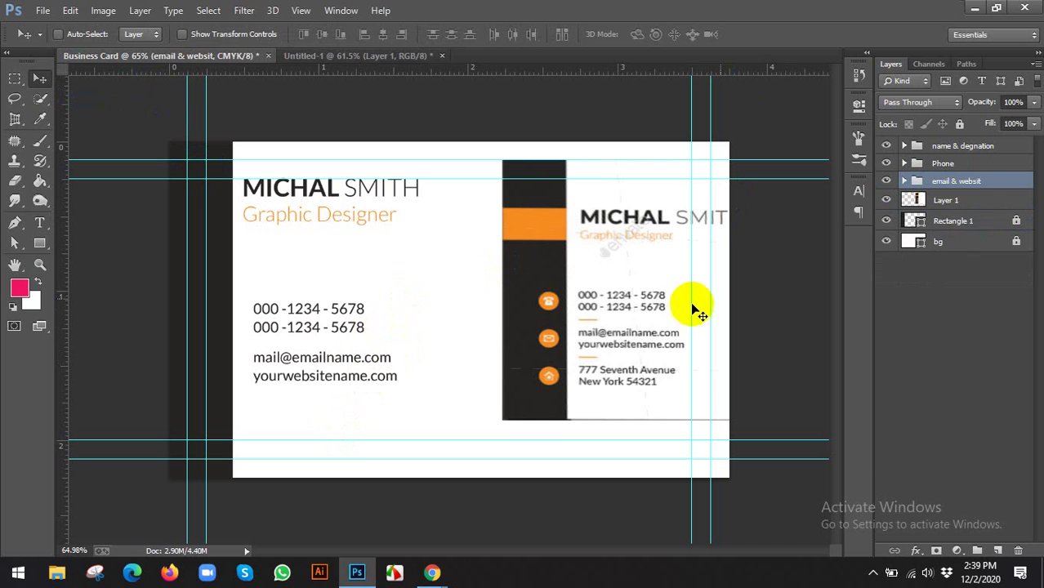
click(527, 291)
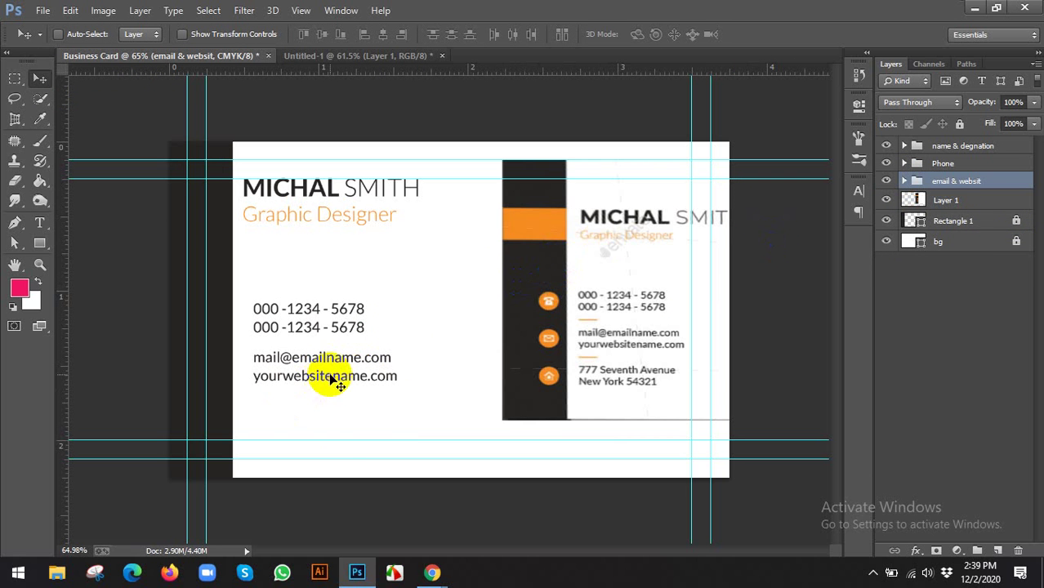
drag(329, 372, 330, 418)
click(528, 336)
click(958, 182)
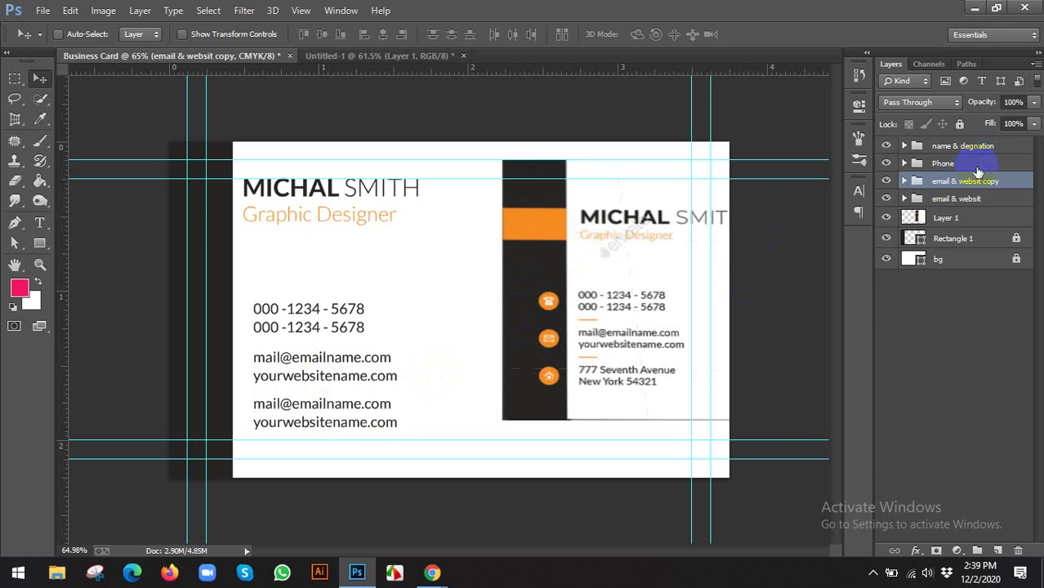
drag(952, 189, 953, 205)
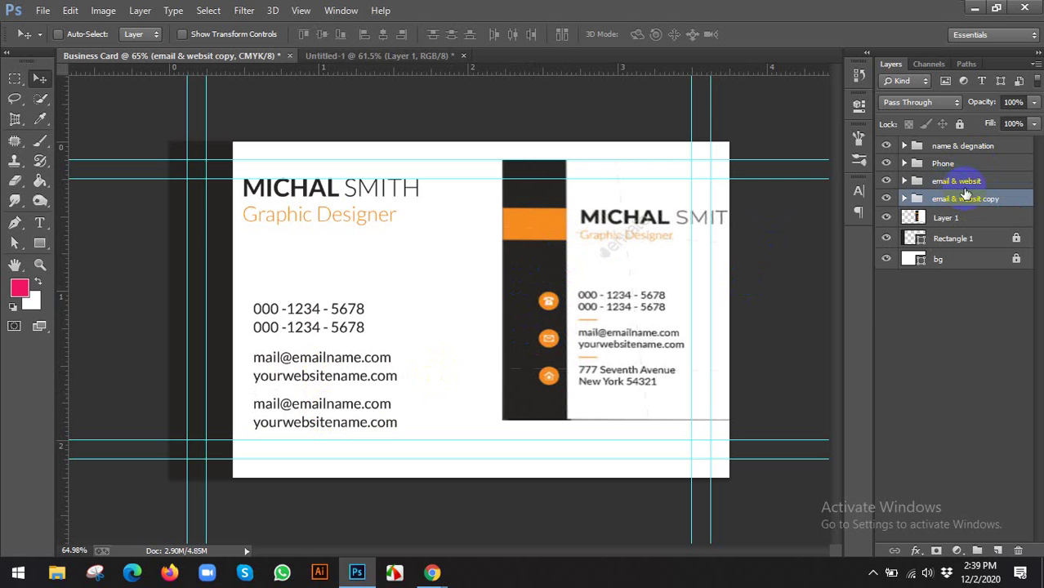
Rename the copied group Address and delete its duplicated website layer
double_click(951, 199)
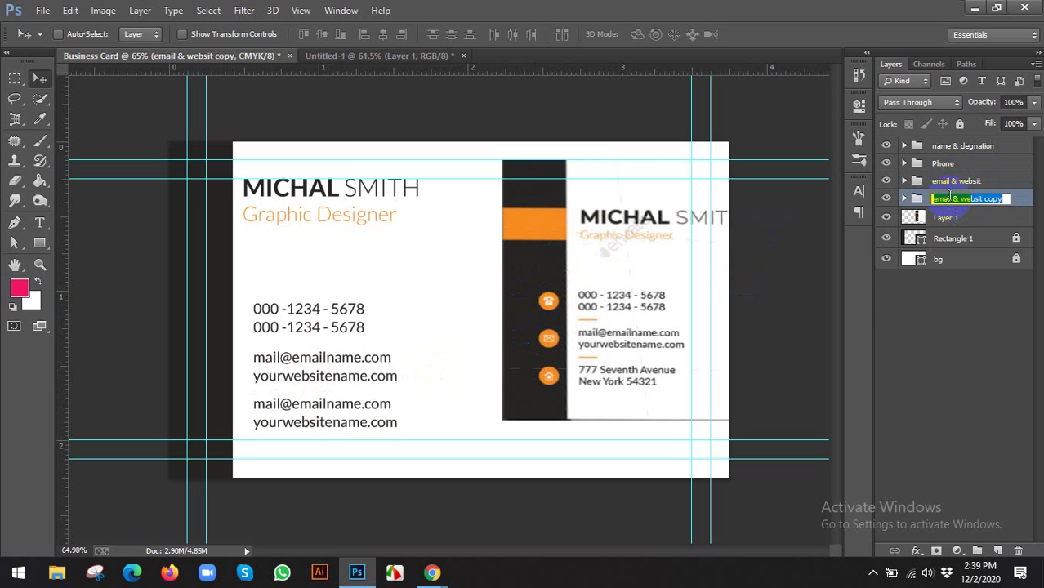
text(Address)
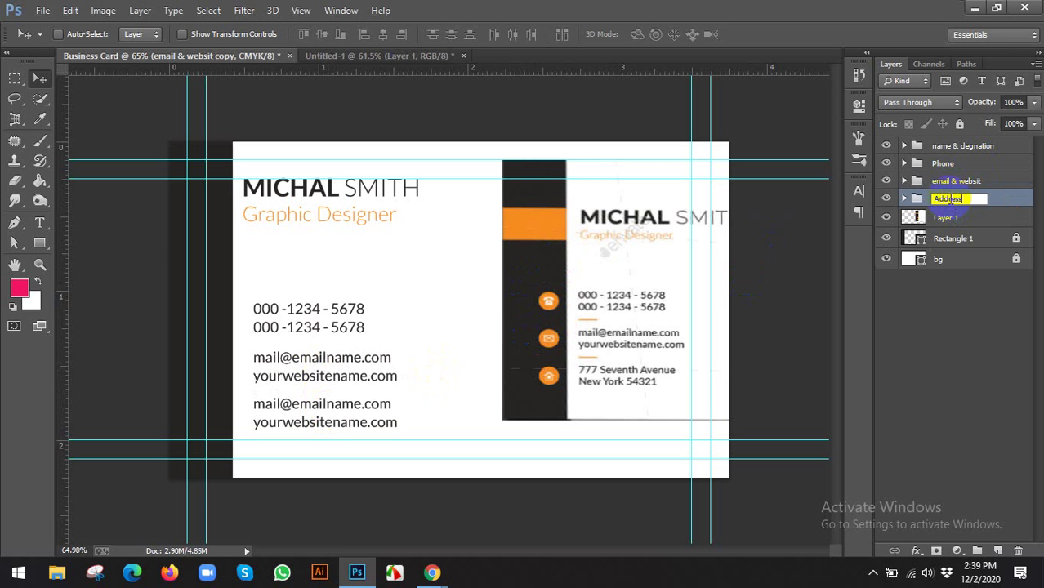
key(Return)
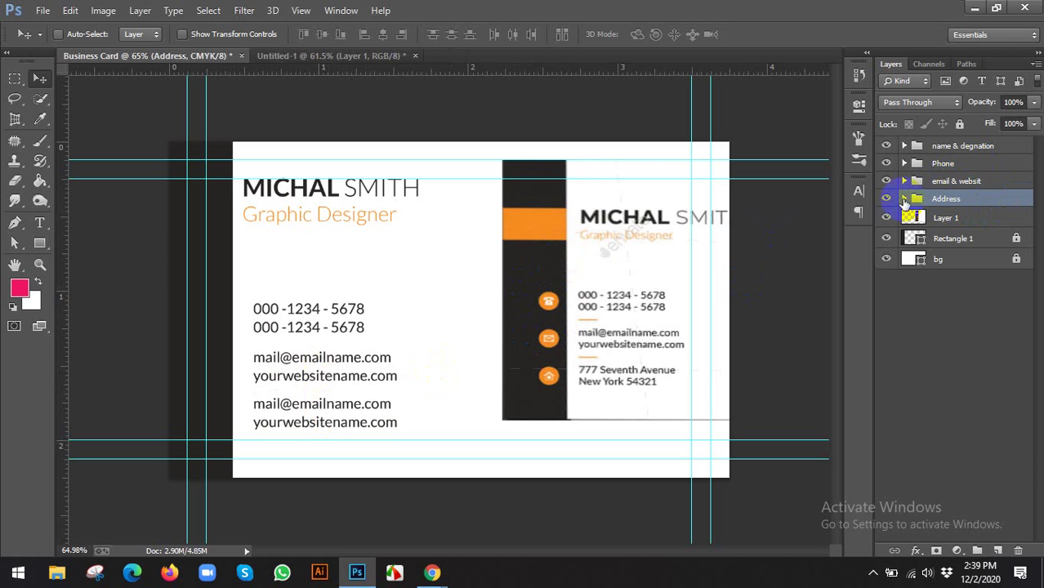
click(905, 200)
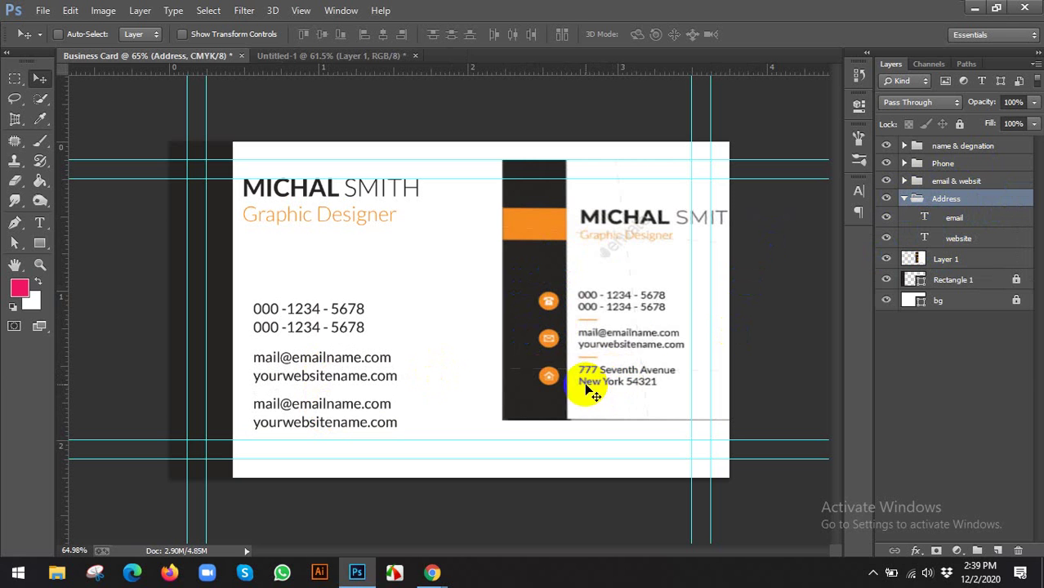
click(932, 238)
key(Delete)
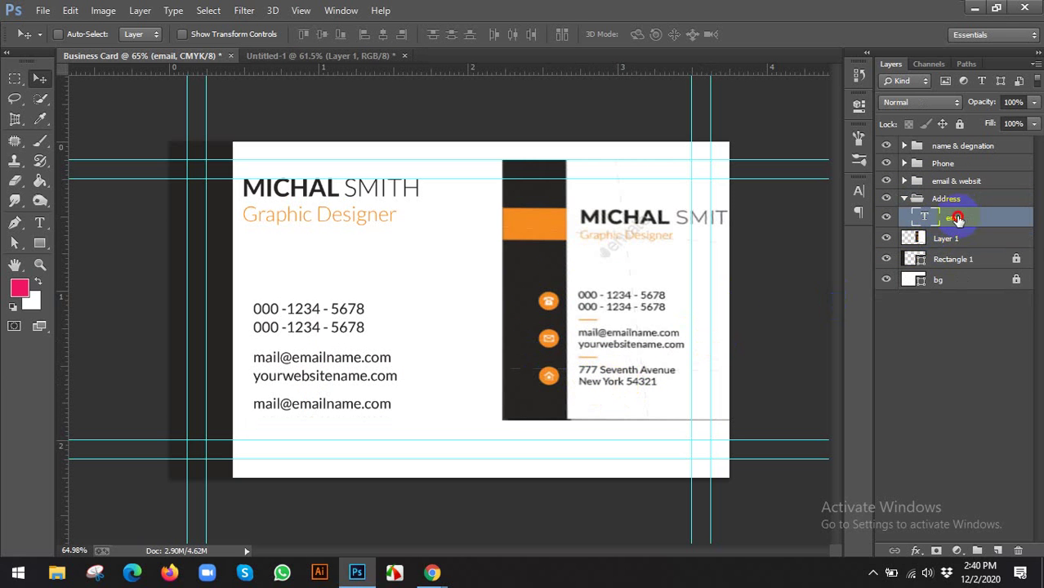
Rename the remaining layer address and start retyping its text as a placeholder street address
double_click(955, 218)
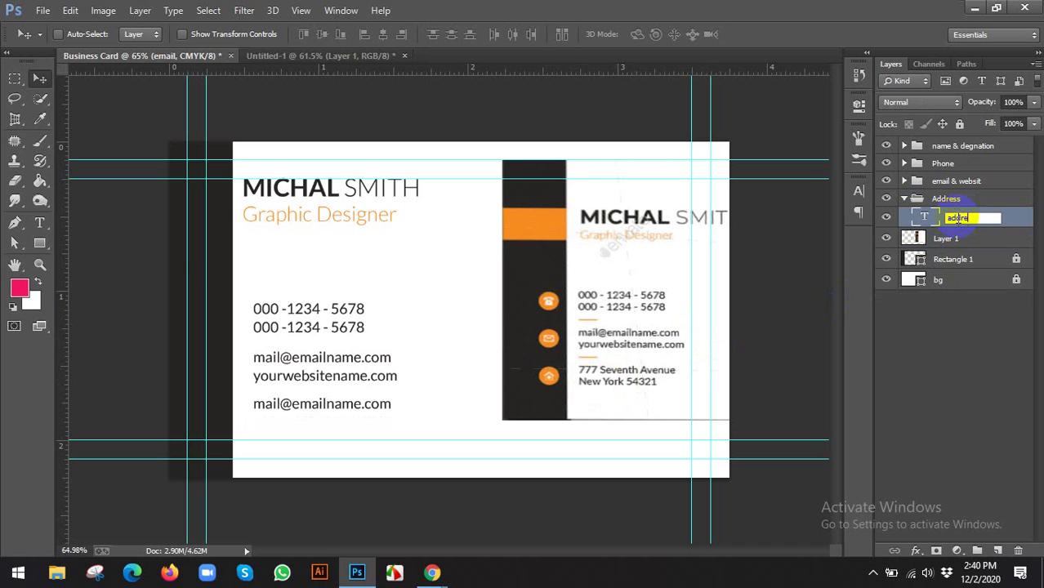
text(address)
key(Return)
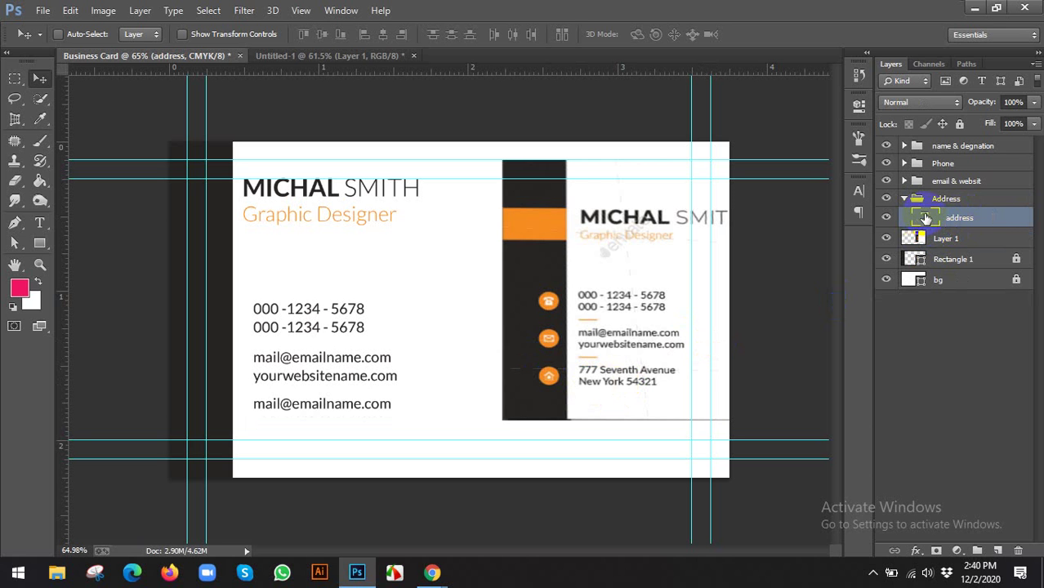
double_click(926, 218)
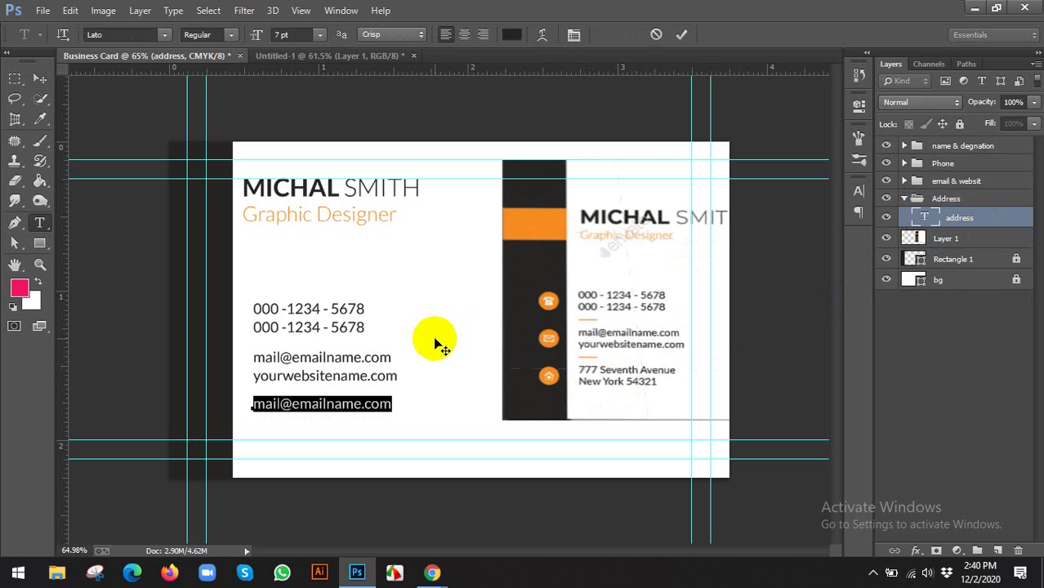
text(777 S)
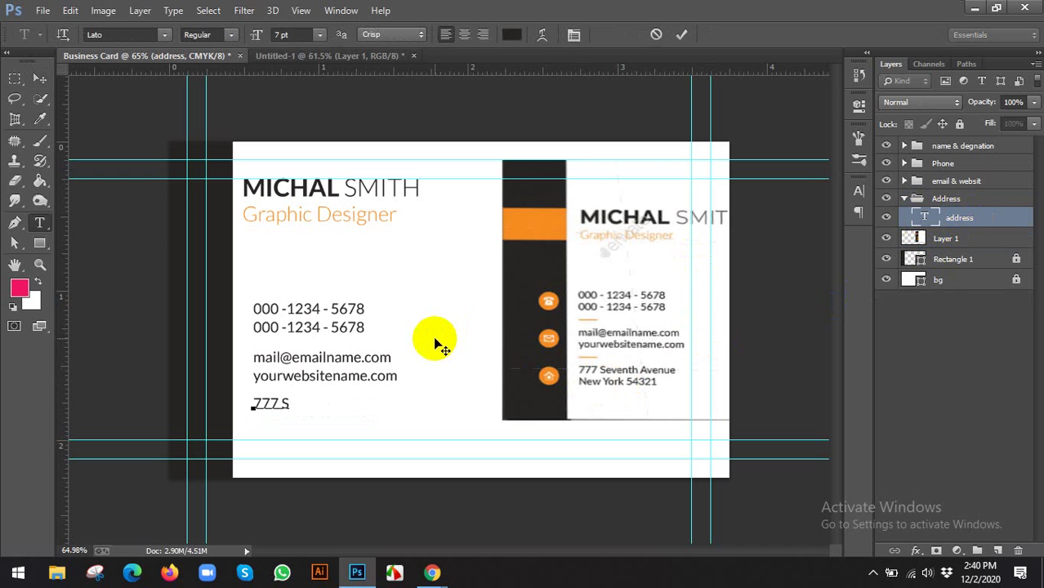
text(eventh Avenue)
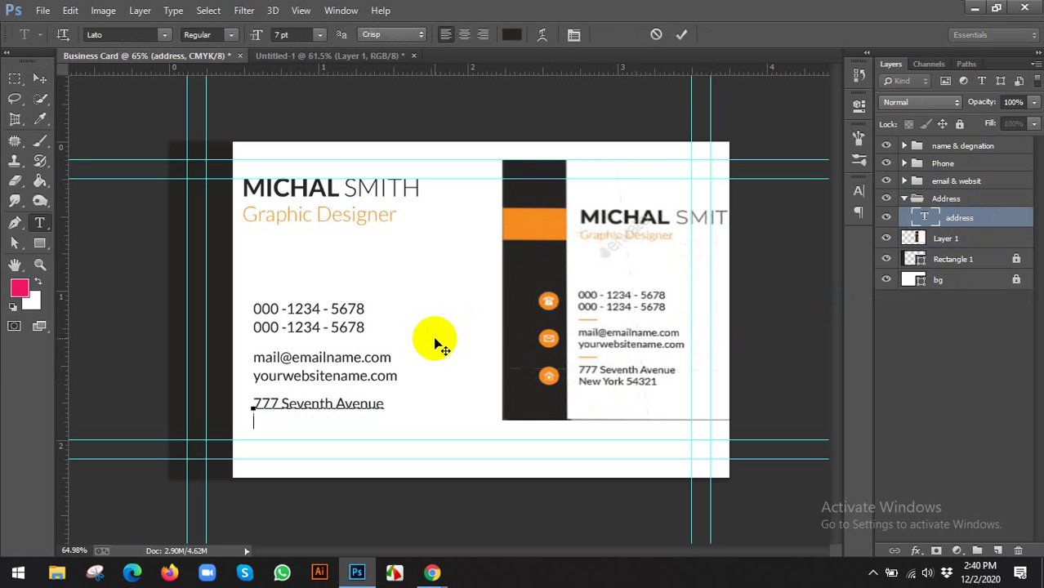
Type the address's second line with the city and postal code
text(N )
text(w York)
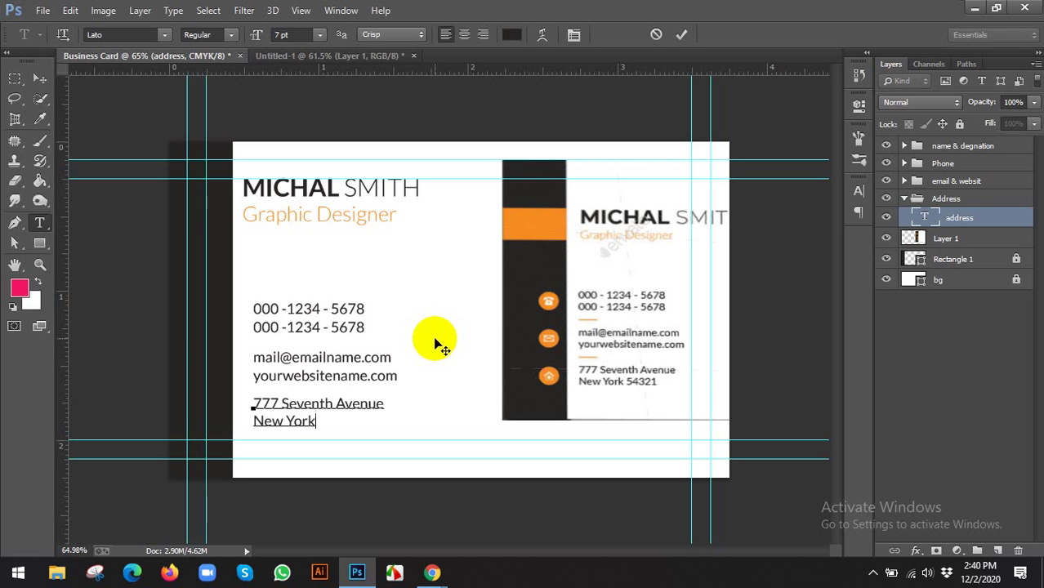
text( 54321)
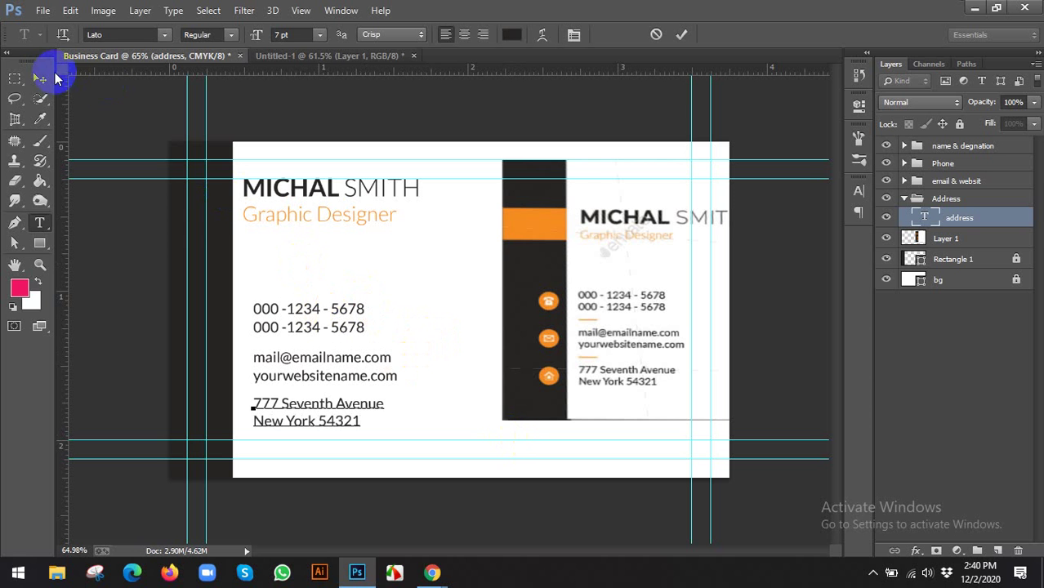
click(39, 78)
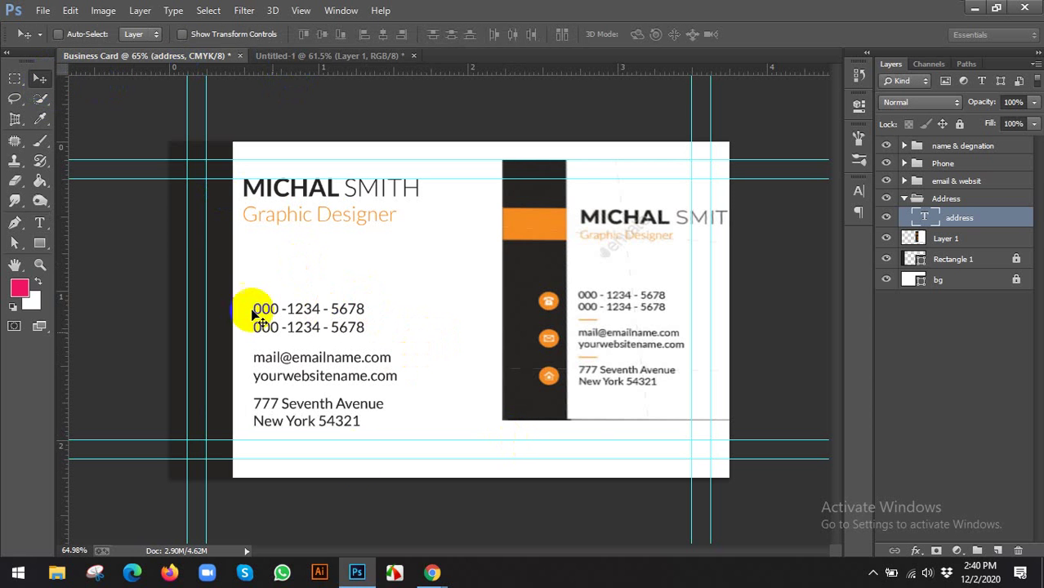
mouse_move(435, 577)
click(269, 462)
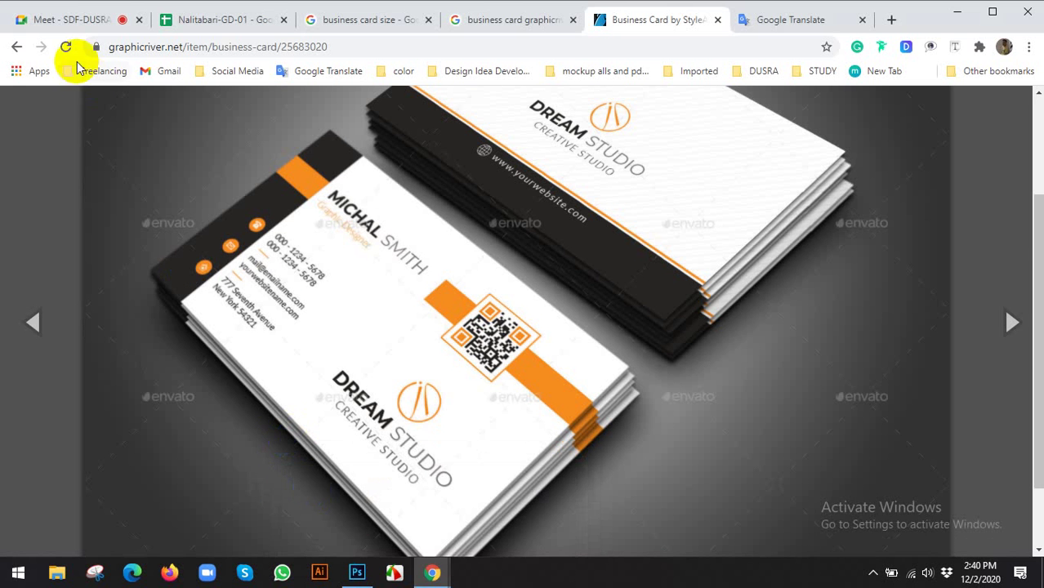
click(69, 26)
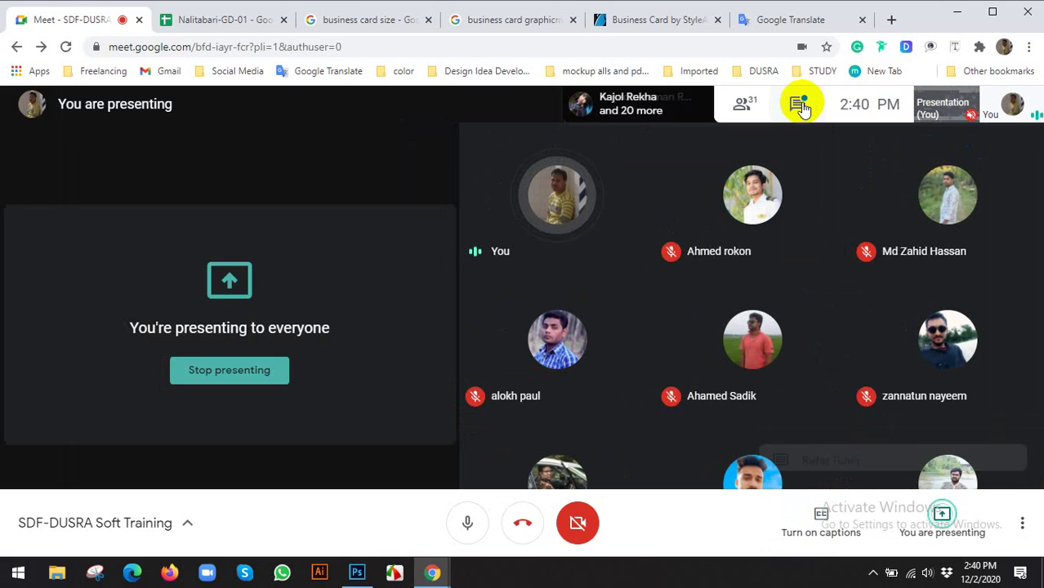
click(799, 108)
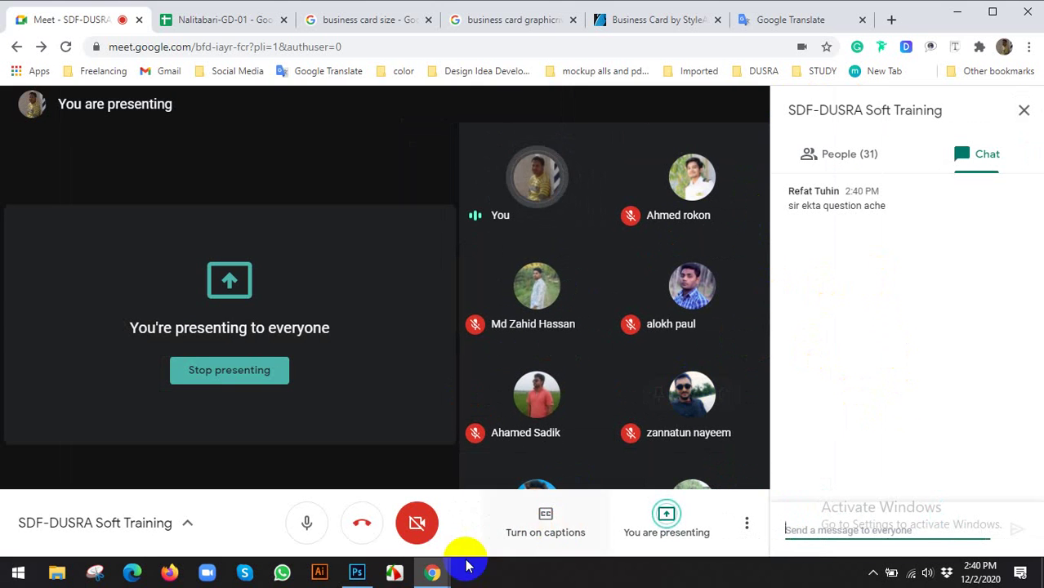
click(353, 574)
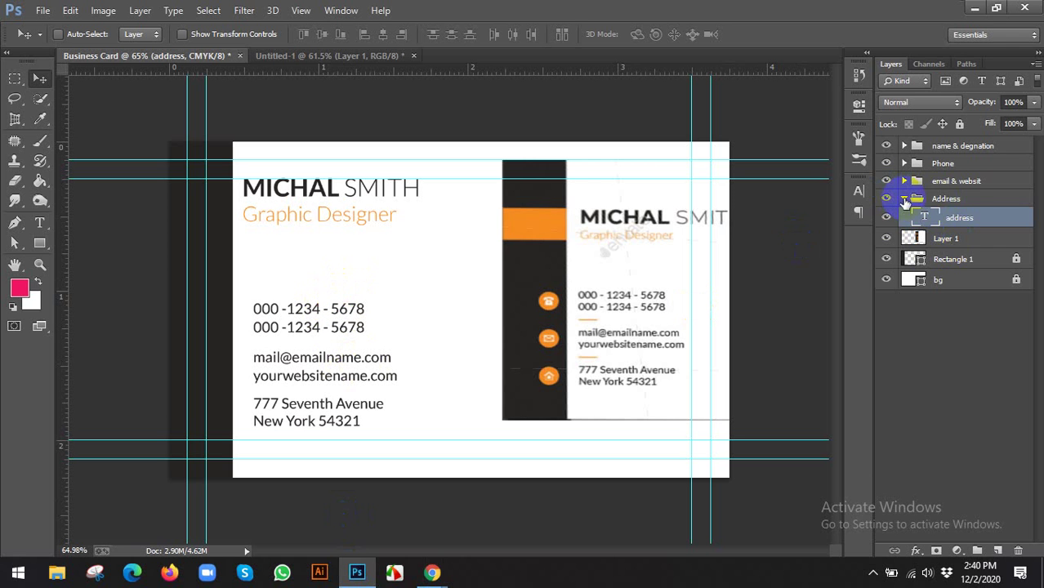
Ungroup the Address group's layers from its layer options menu
click(905, 200)
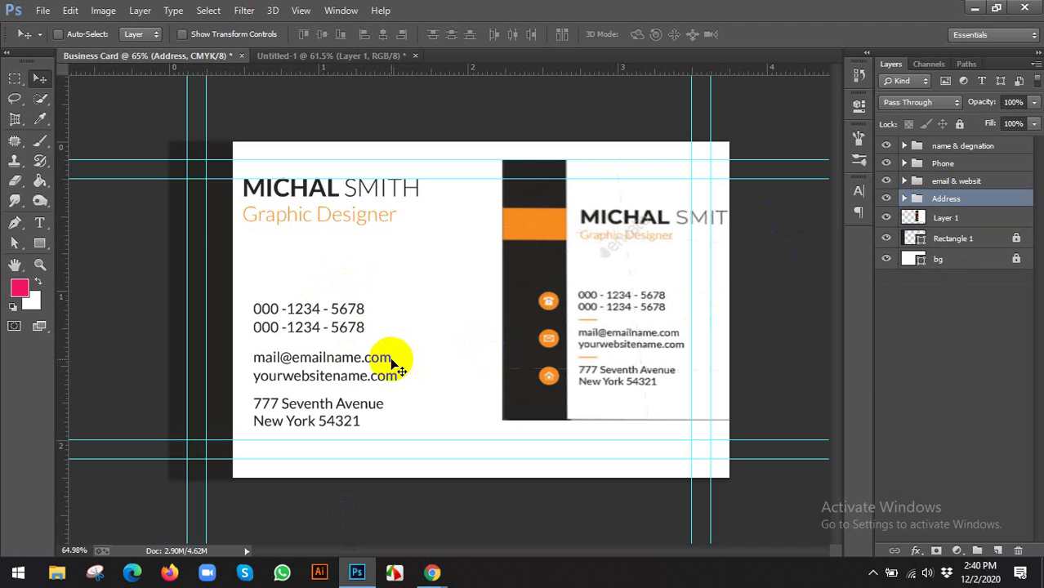
click(904, 199)
click(904, 199)
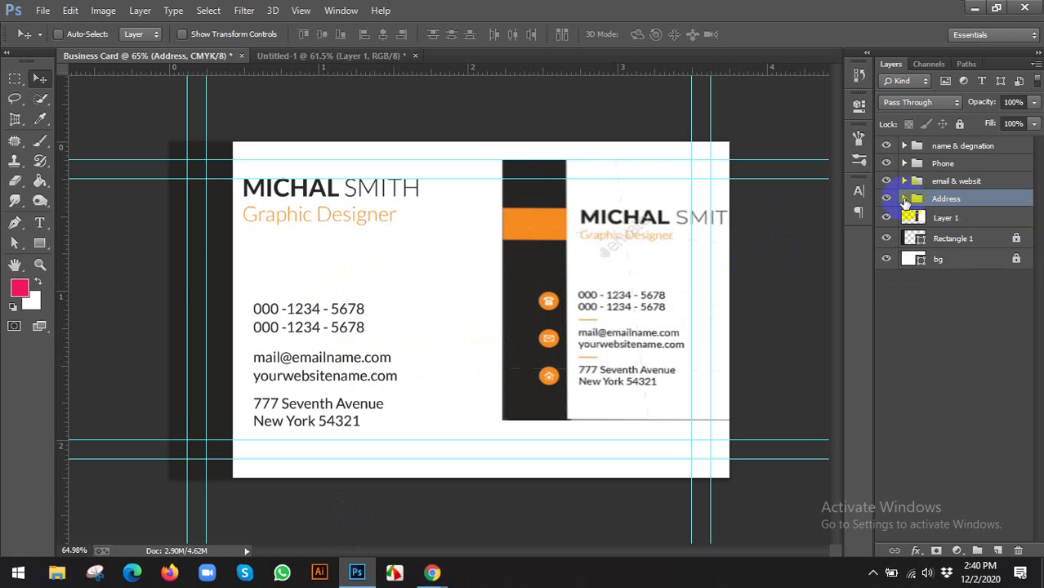
right_click(950, 204)
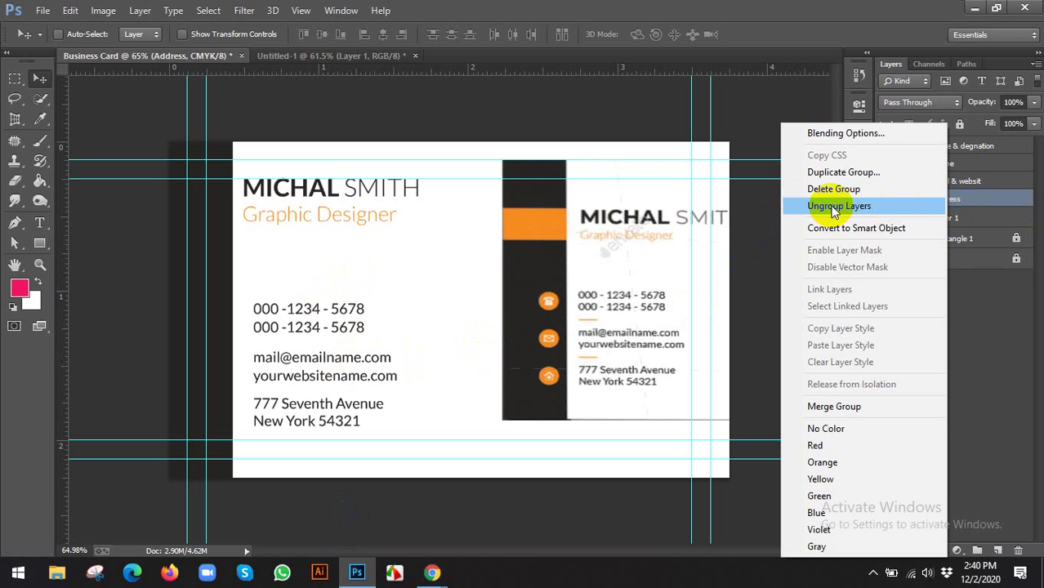
click(834, 207)
click(944, 221)
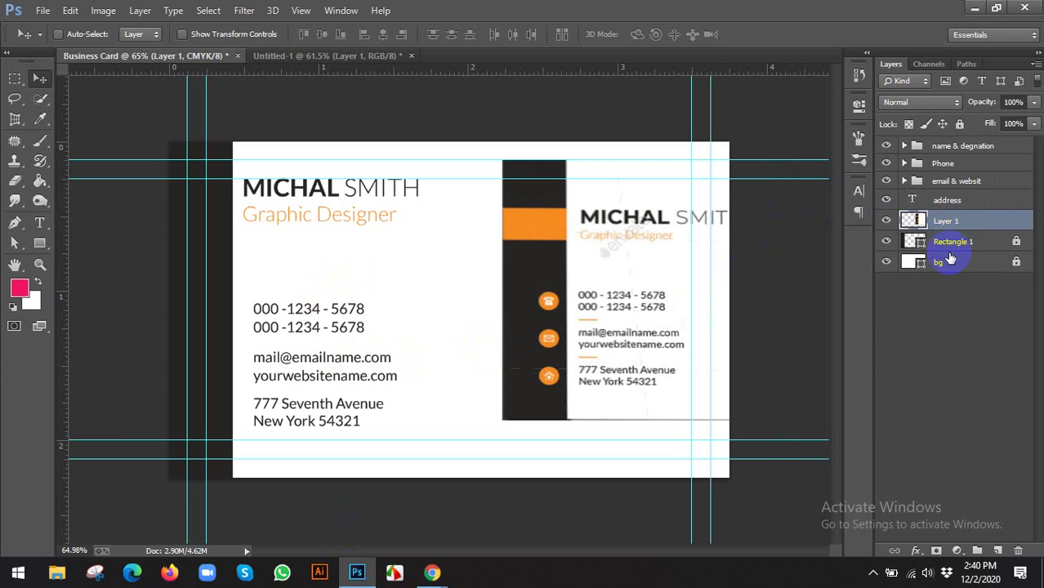
Undo the ungroup to restore the Address group, then review the four text groups
key(ctrl+z)
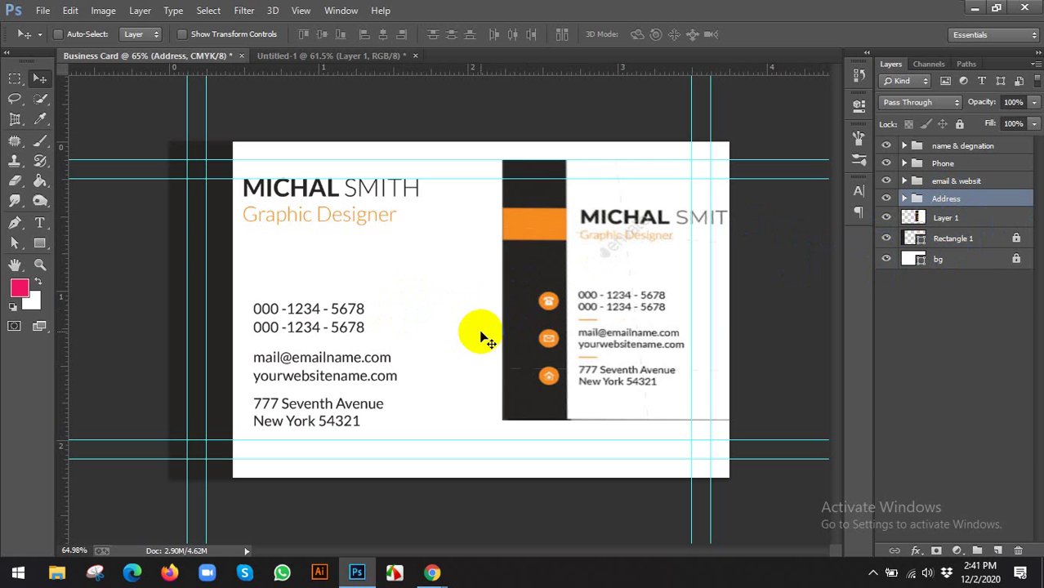
click(971, 146)
click(940, 164)
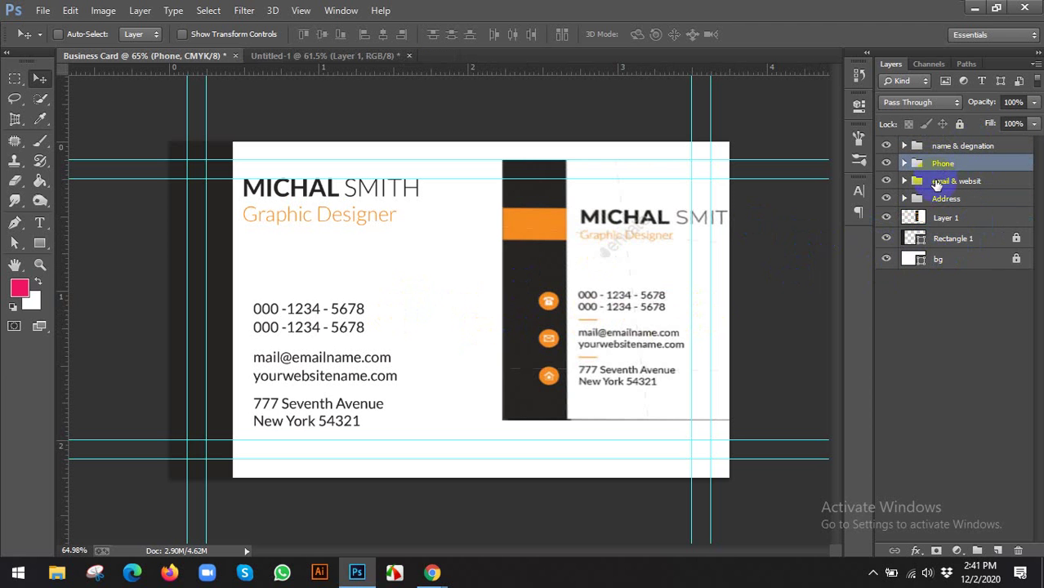
click(940, 181)
click(942, 199)
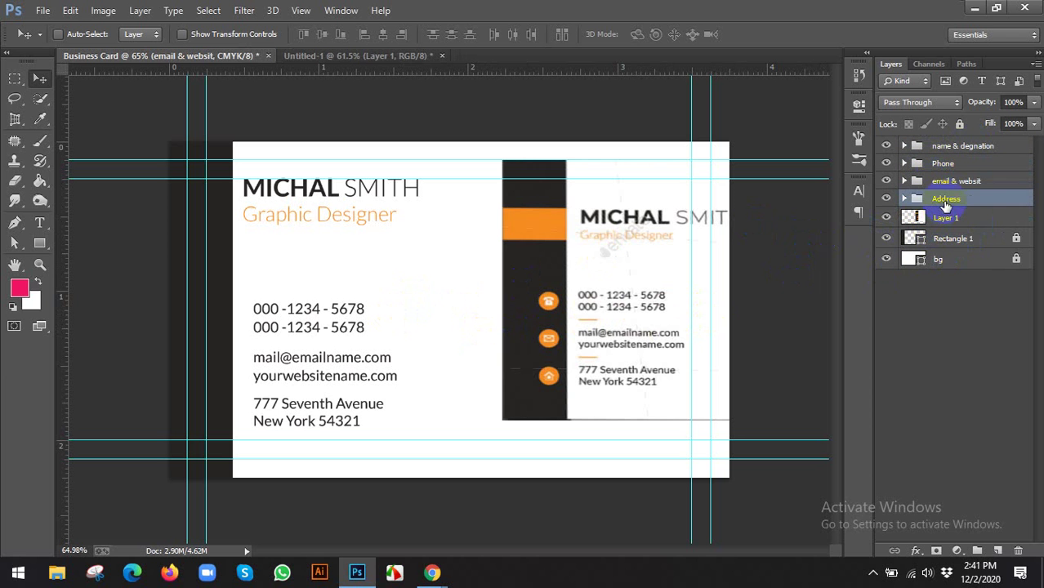
scroll(339, 398, down, 1)
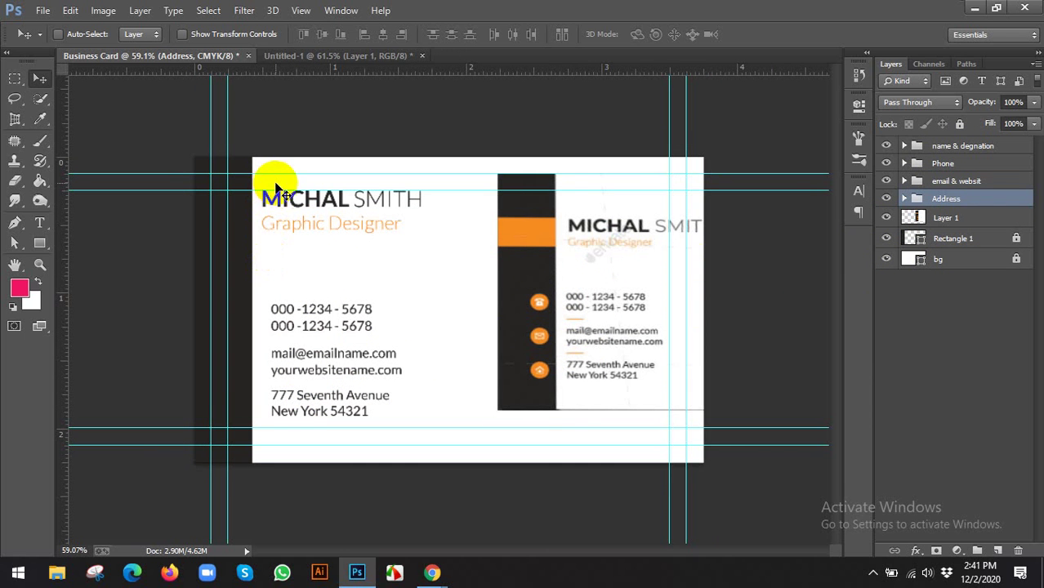
Align the left edges of the name, Phone, email & websit and Address groups
click(953, 147)
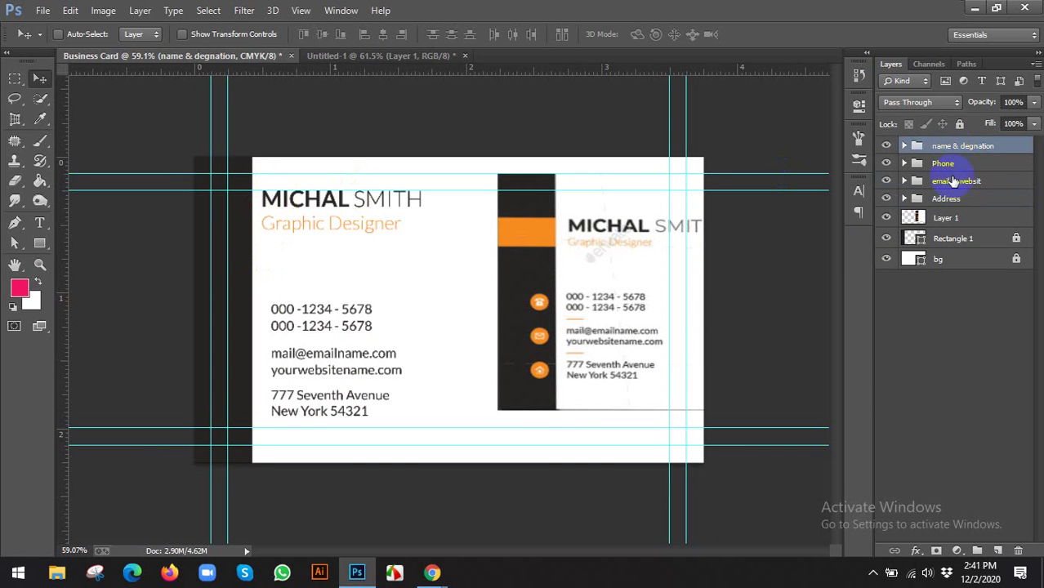
shift+click(944, 163)
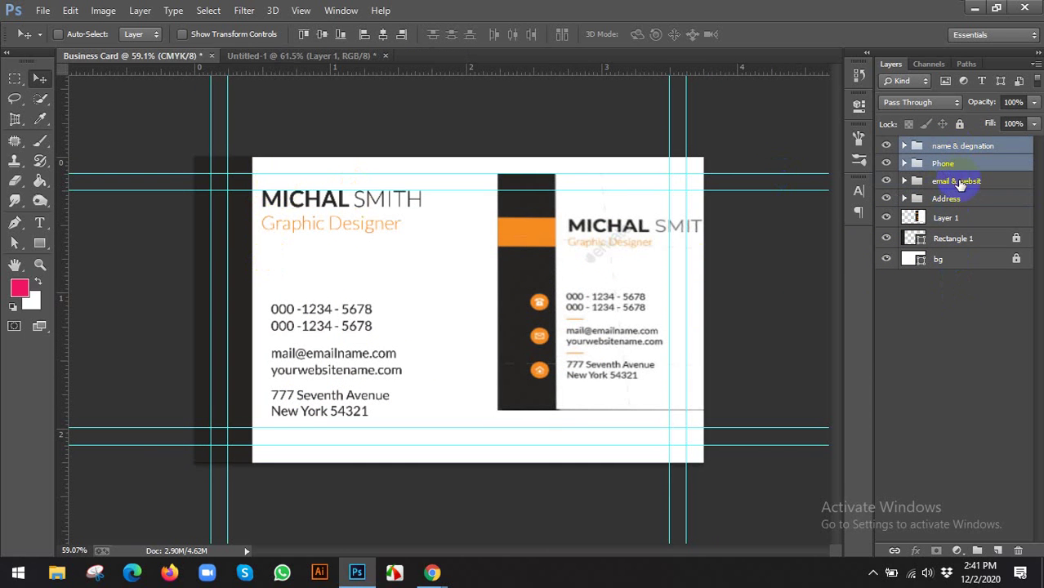
shift+click(958, 182)
shift+click(969, 199)
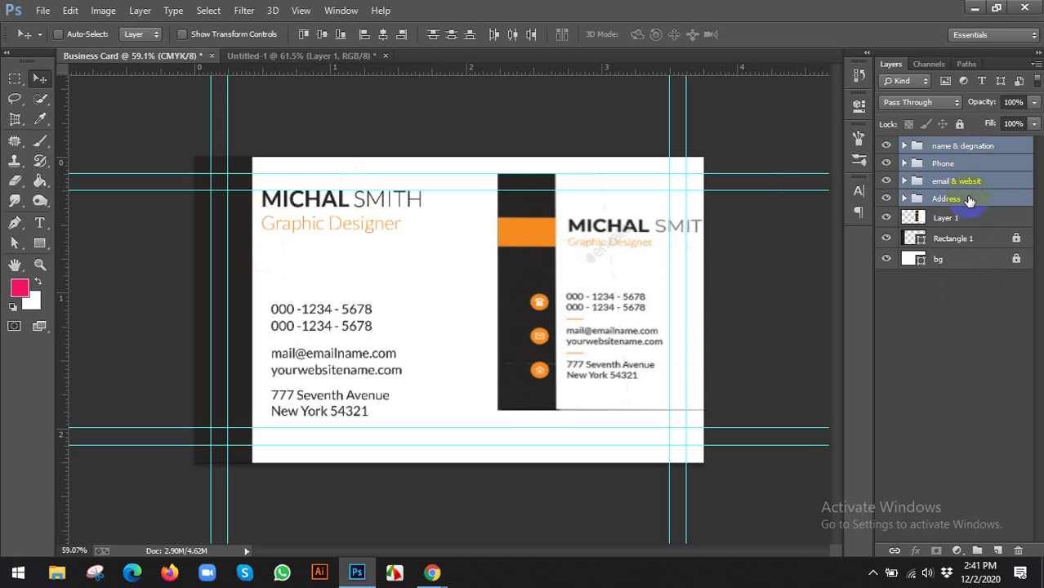
click(364, 35)
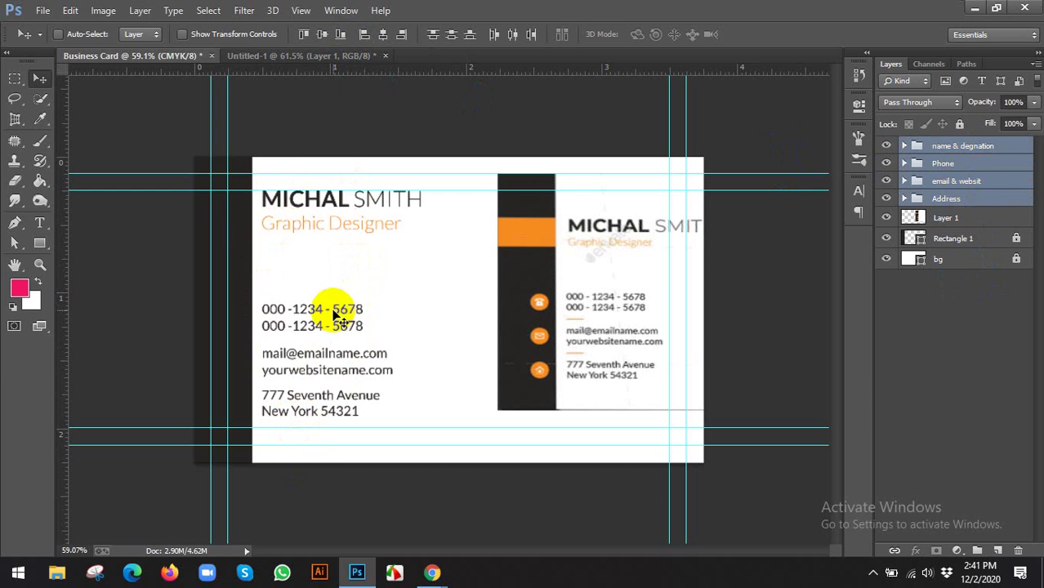
Move the reference card image Layer 1 to the right over the design
click(554, 260)
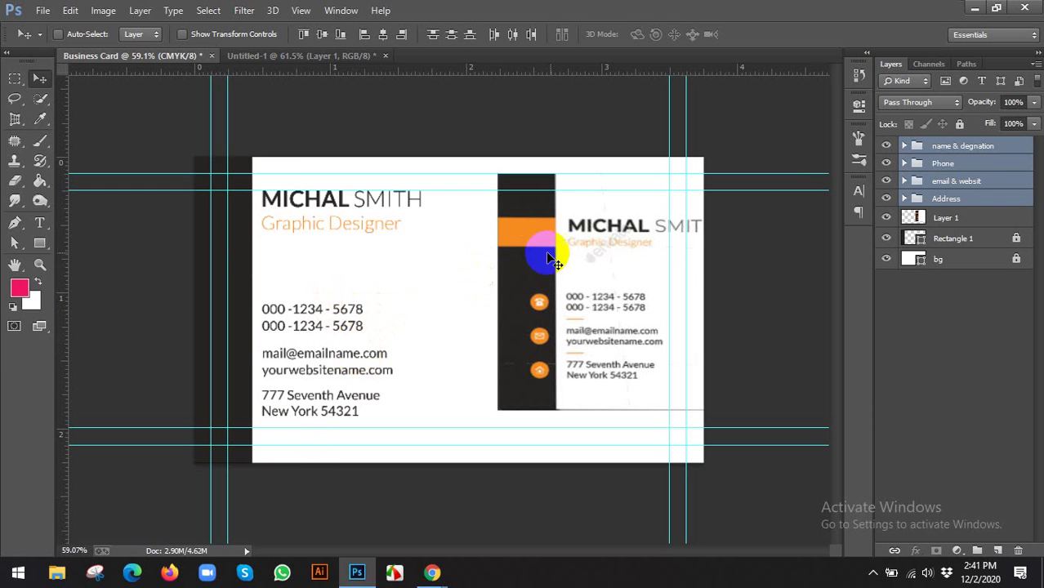
click(952, 147)
click(914, 226)
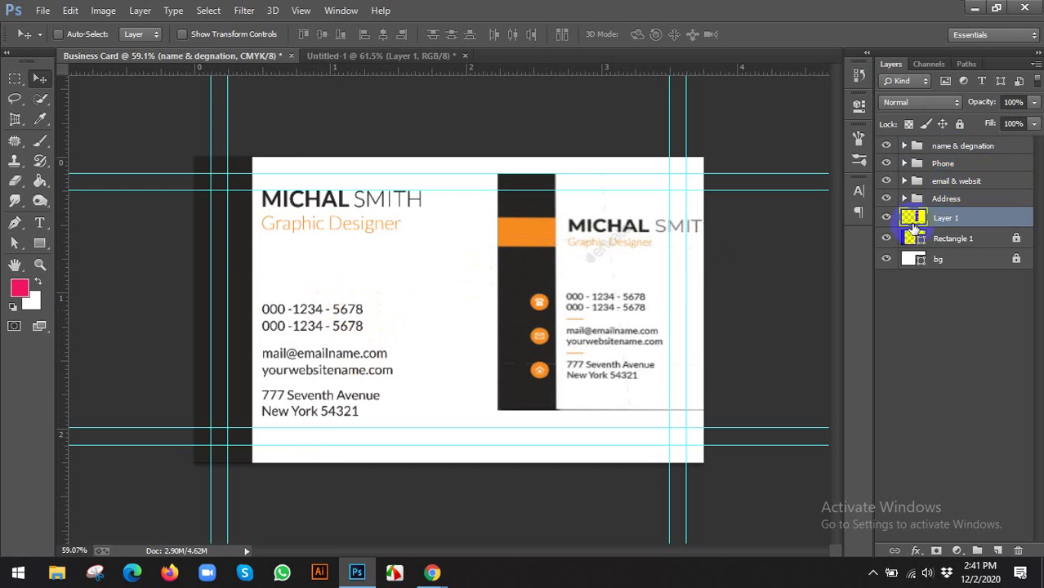
drag(611, 309, 336, 294)
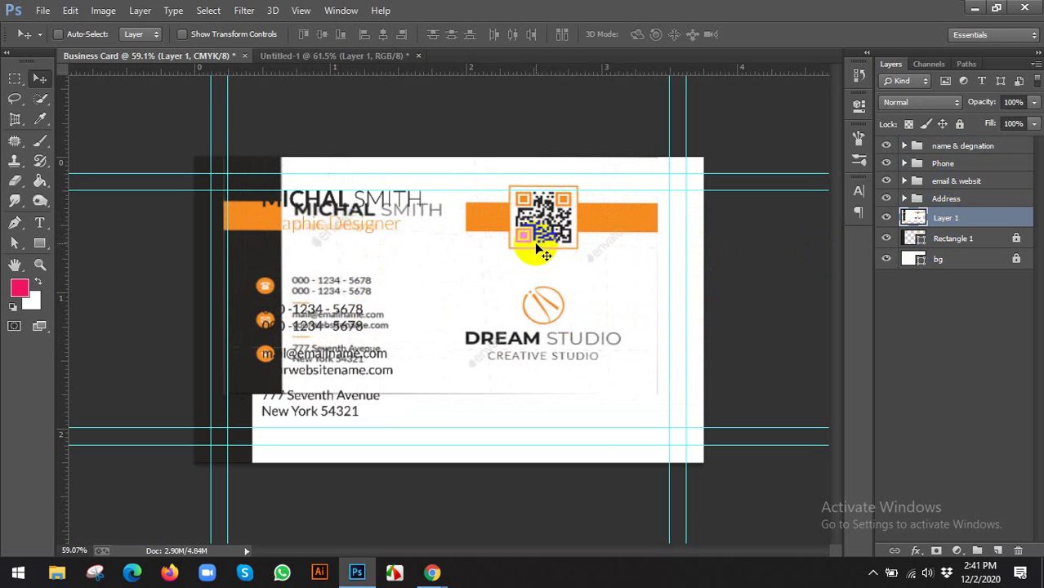
drag(519, 245, 647, 247)
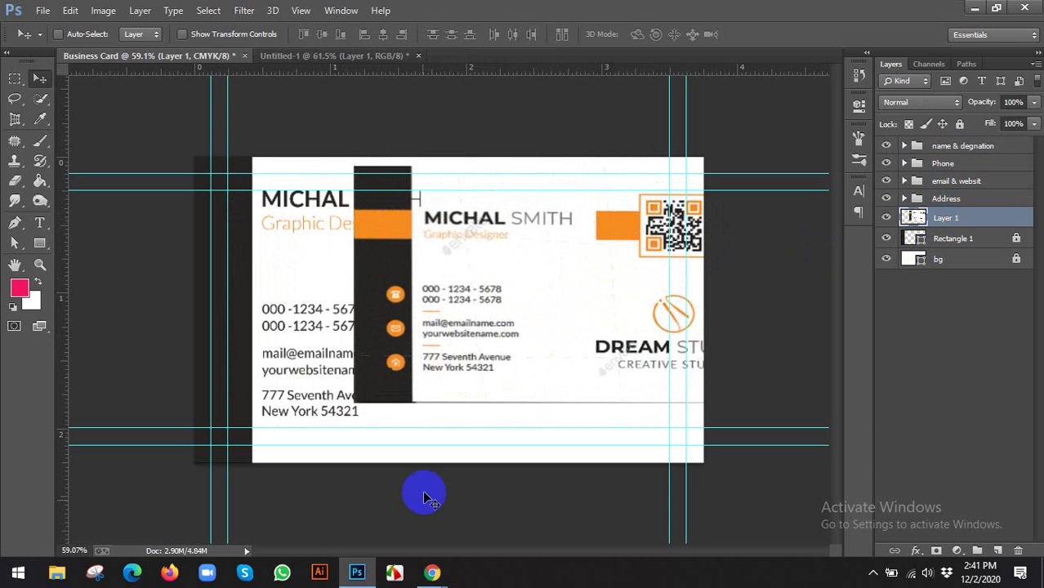
Check the Google Meet window, then return to the business card size search tab
mouse_move(432, 572)
click(352, 536)
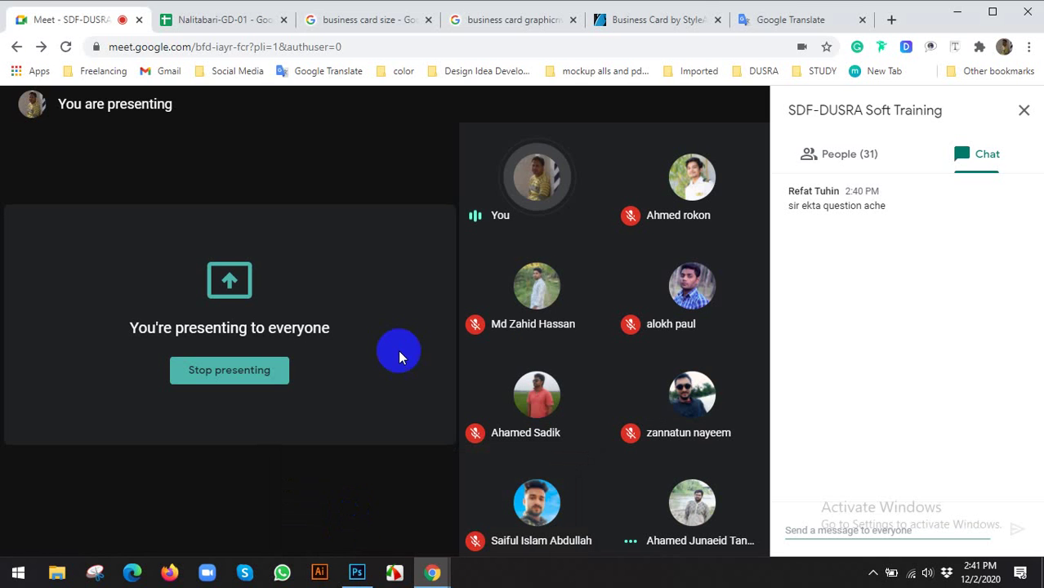
click(370, 18)
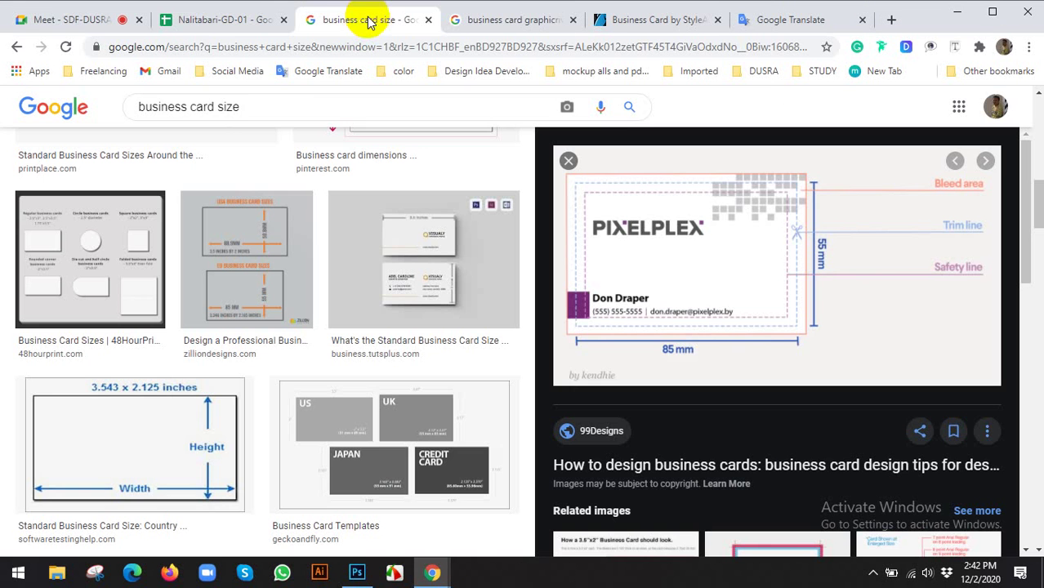
Open the Facebook profile from Social Media bookmarks, copy its URL, and return to graphicriver results
click(236, 74)
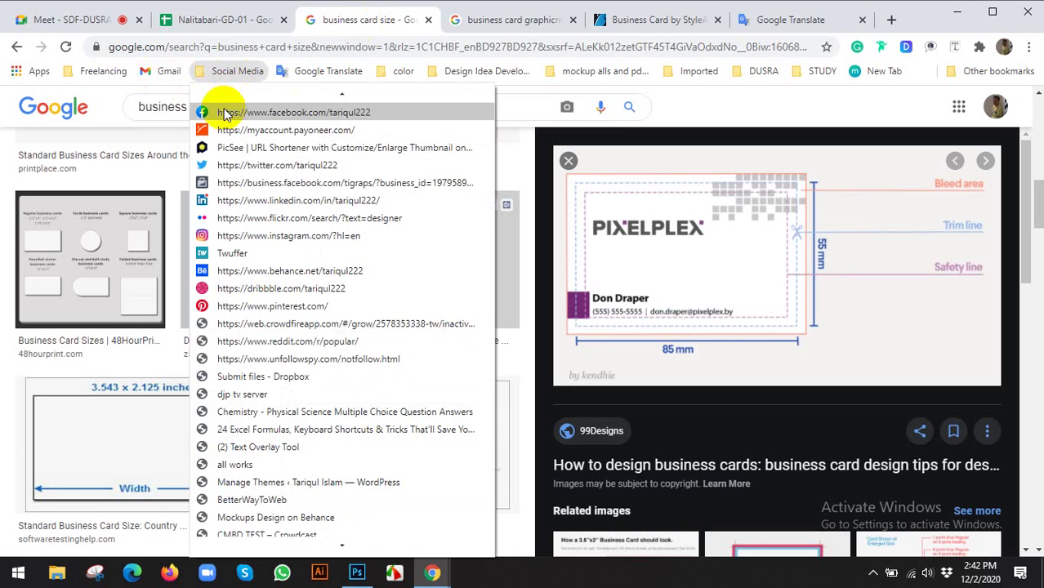
click(235, 97)
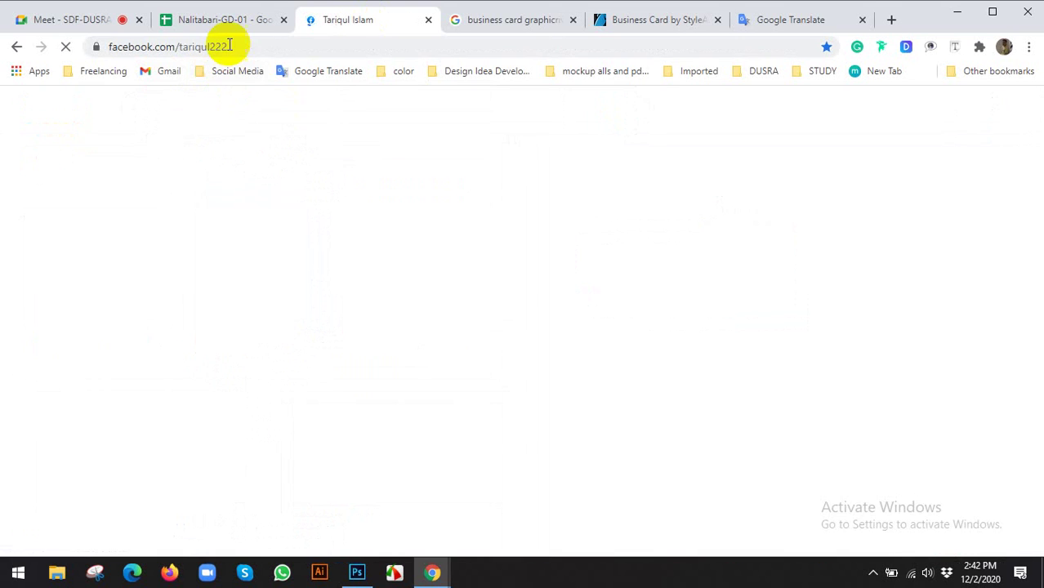
click(231, 46)
key(ctrl+c)
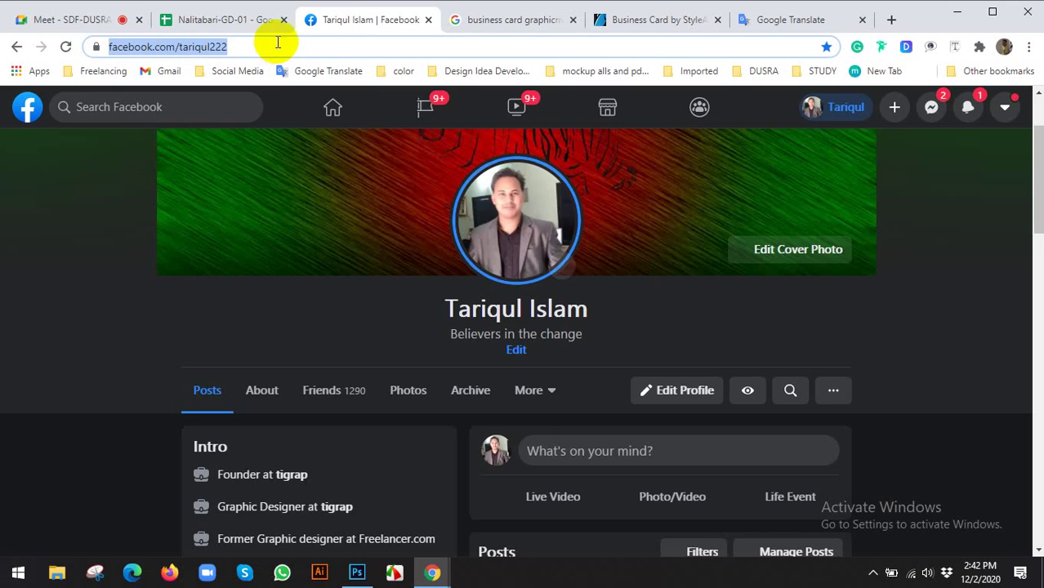
click(478, 20)
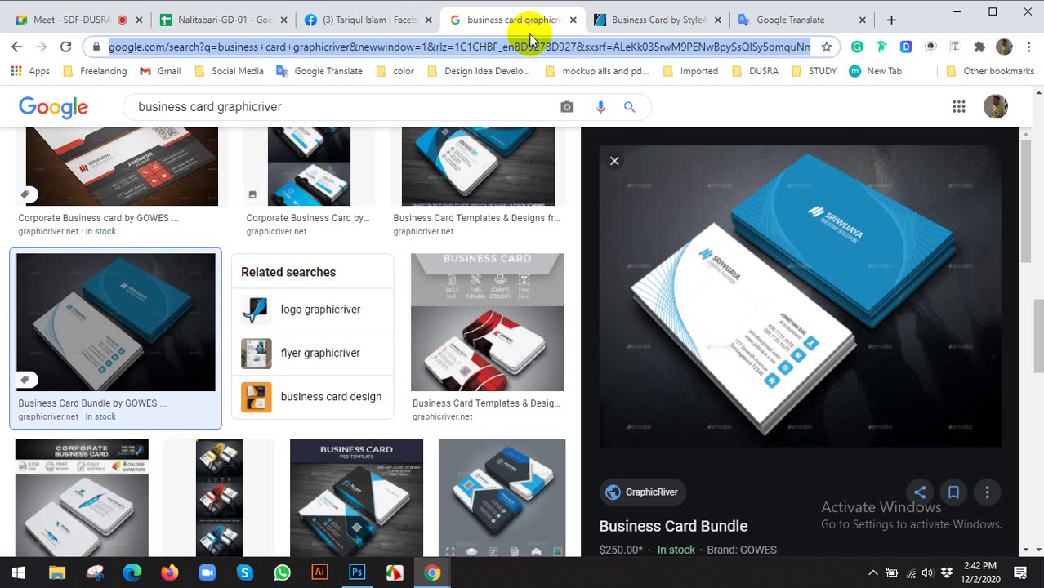
Search for 'qr generator' and open the-qrcode-generator.com result in a new tab
text(q)
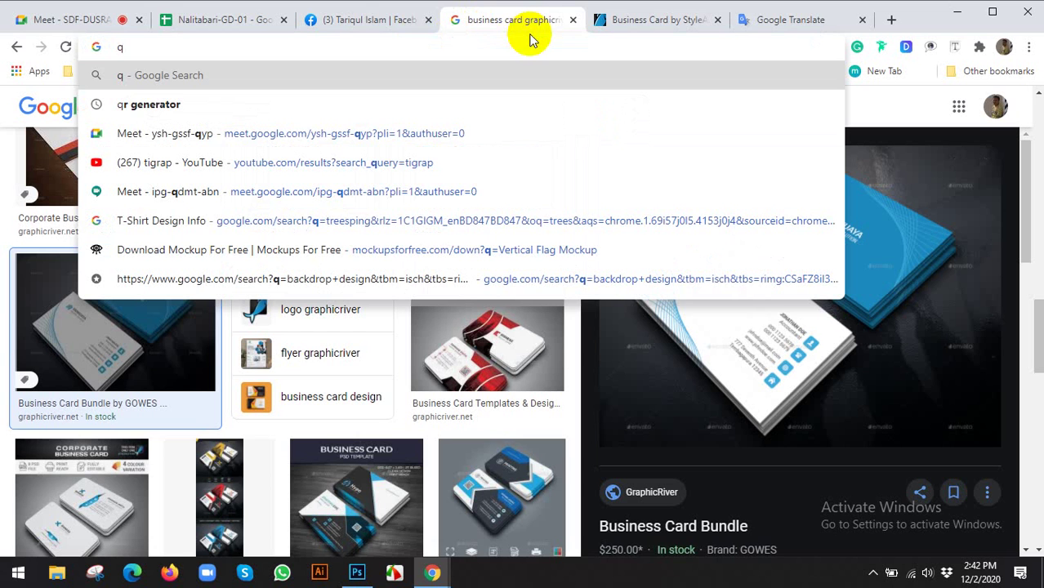
click(162, 105)
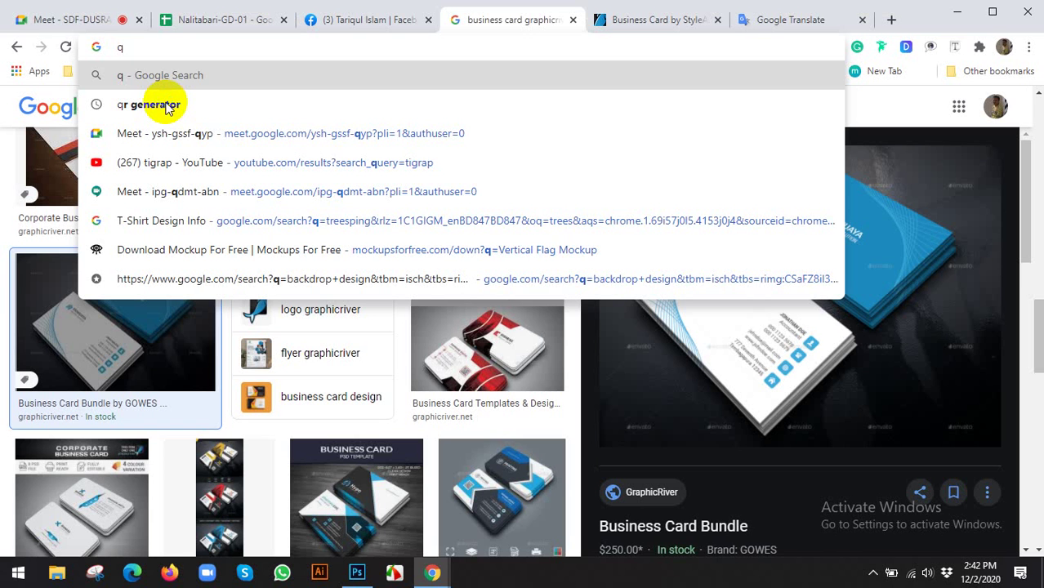
text(r)
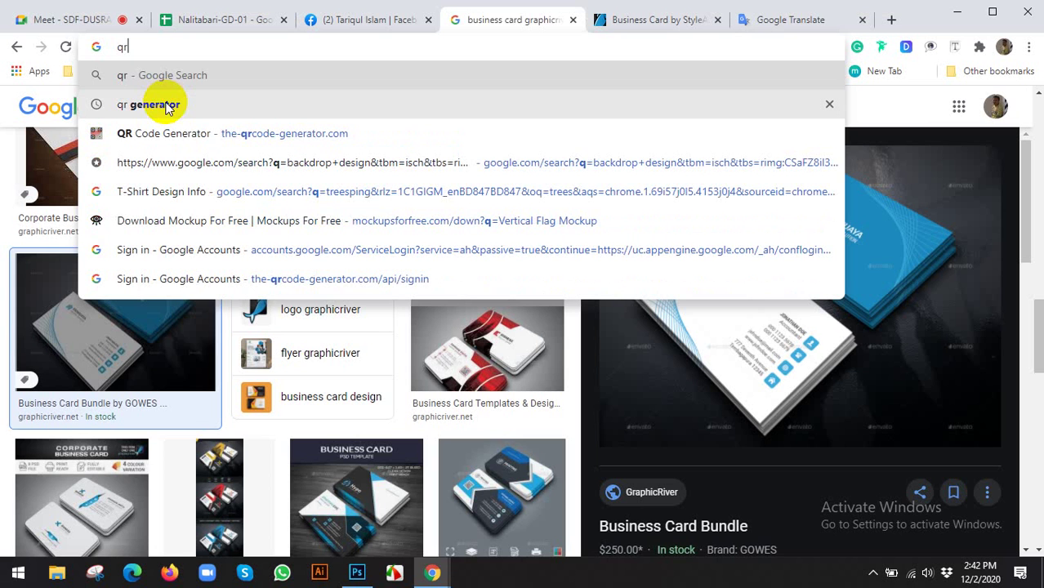
click(163, 106)
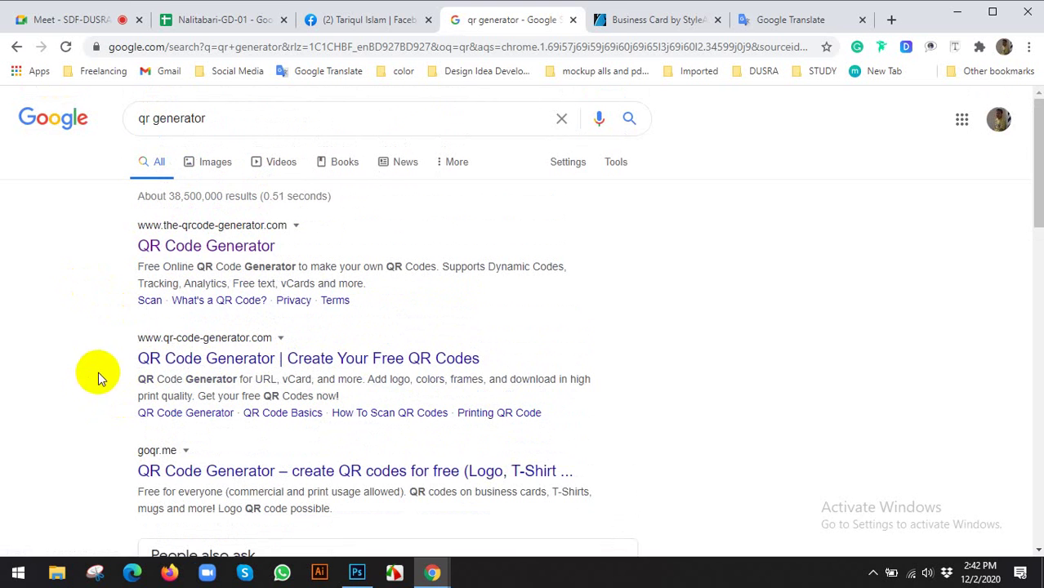
middle_click(199, 242)
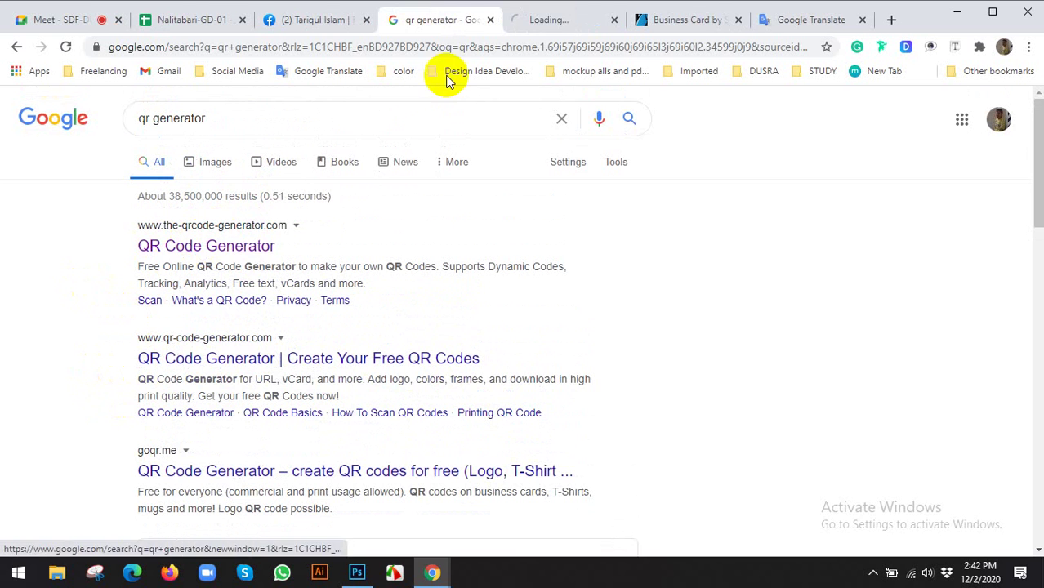
click(558, 22)
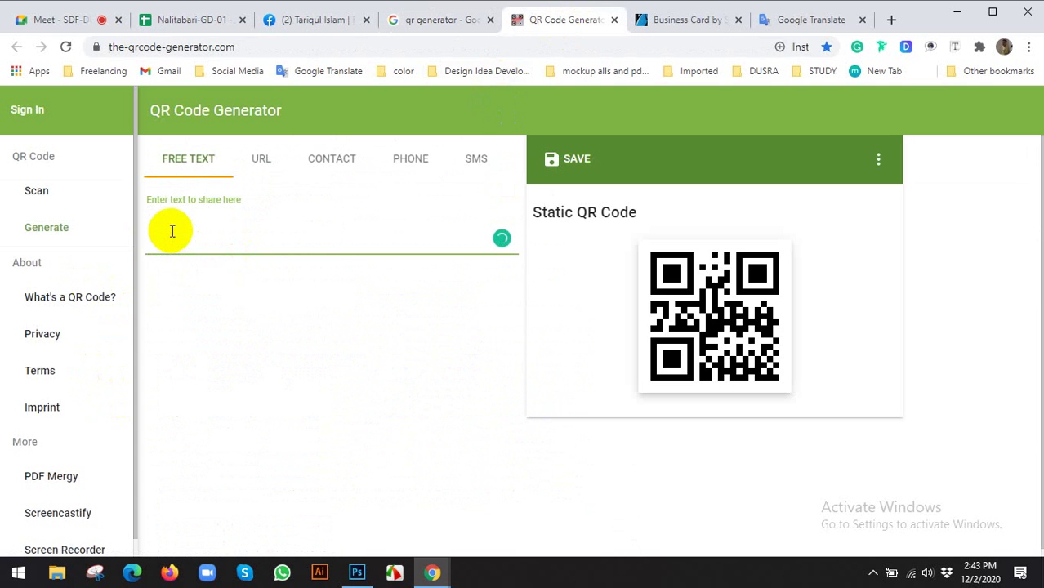
Encode the pasted Facebook profile link as a QR code and download it as PNG
key(ctrl+v)
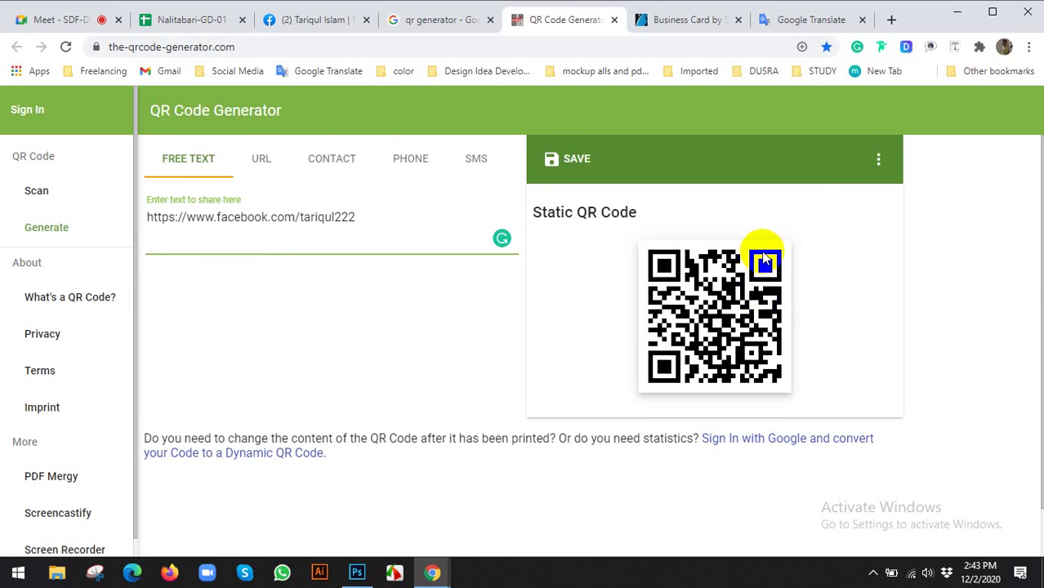
click(877, 160)
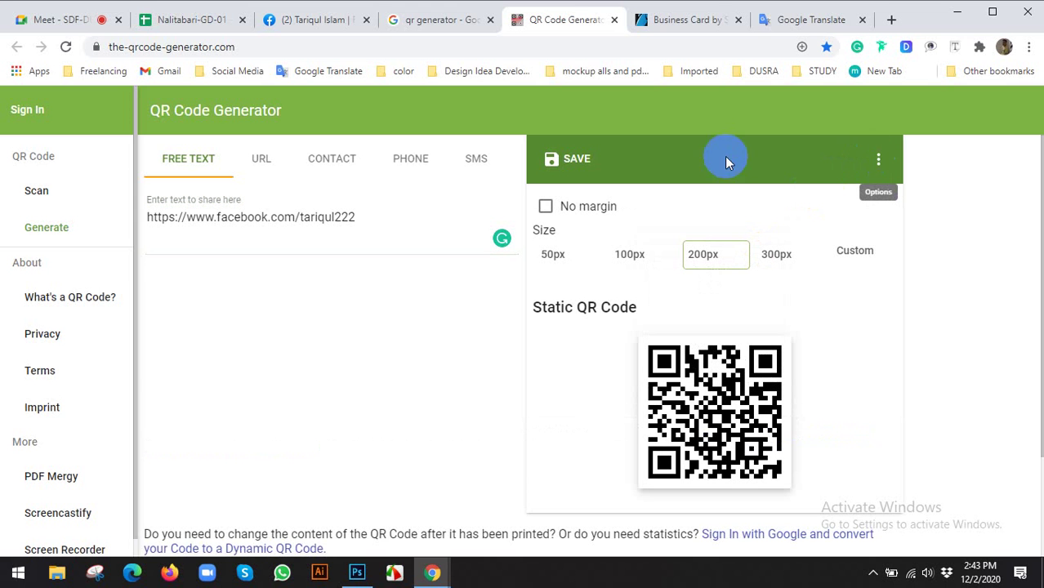
click(556, 159)
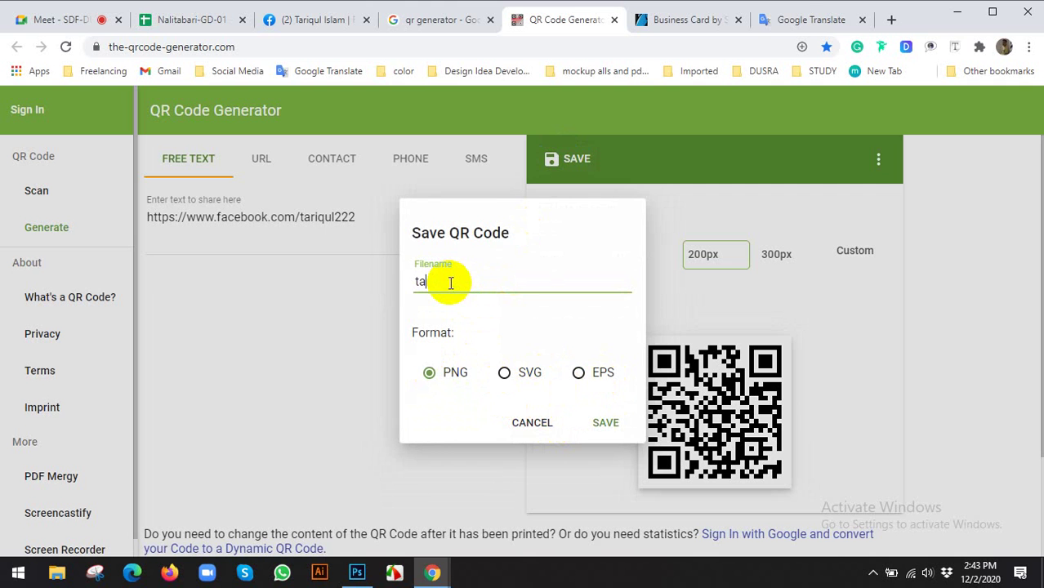
click(432, 333)
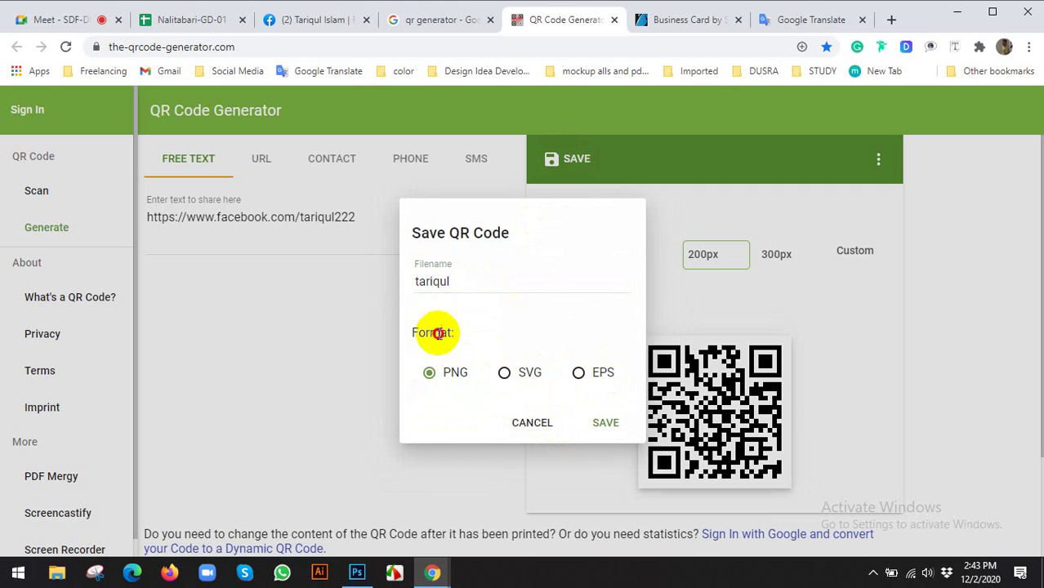
click(605, 424)
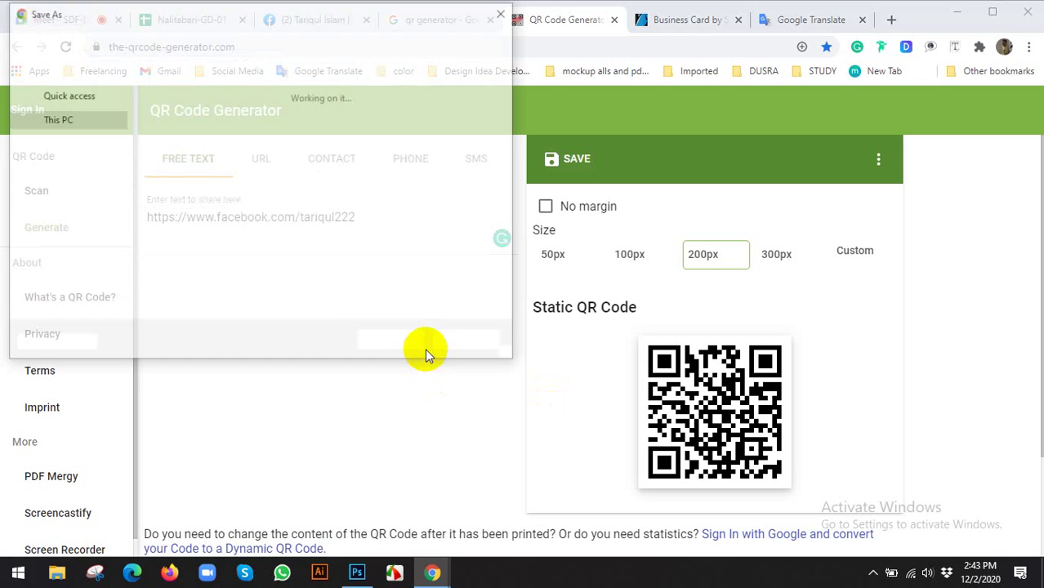
Save the QR code PNG into a new 'Business Card' folder on the Desktop
click(57, 132)
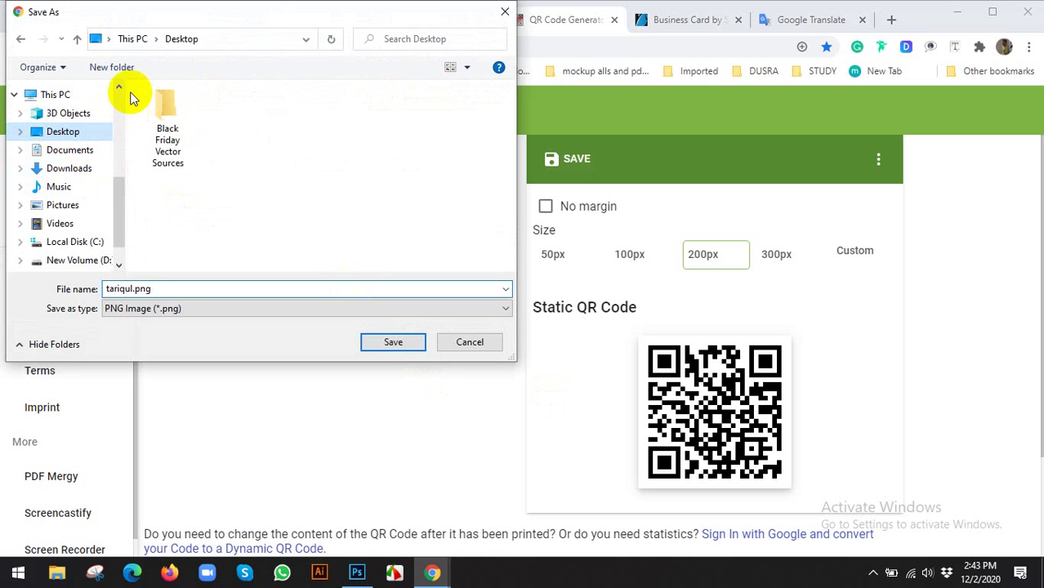
click(130, 68)
text(Business)
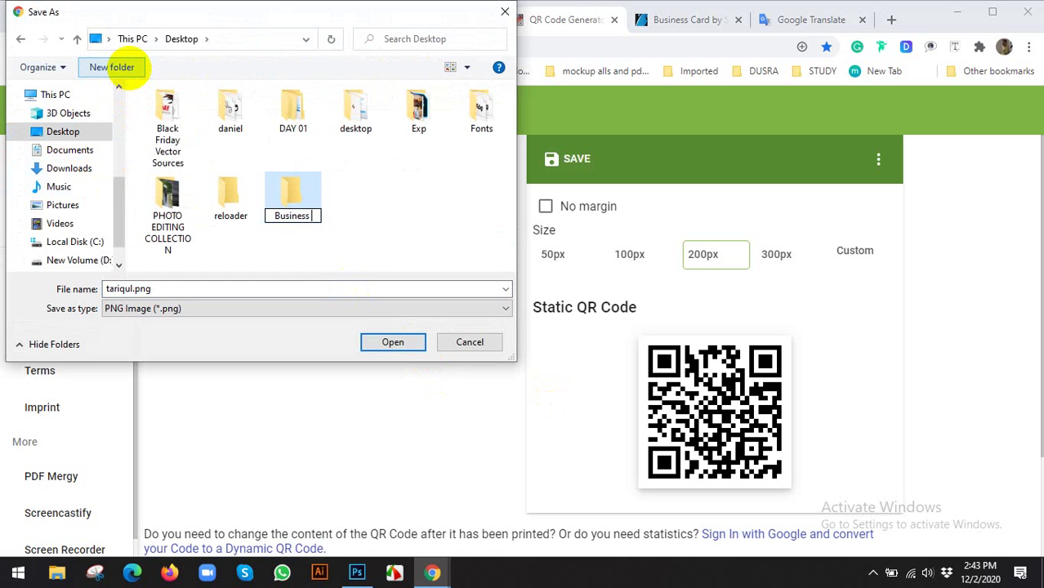
text( Card)
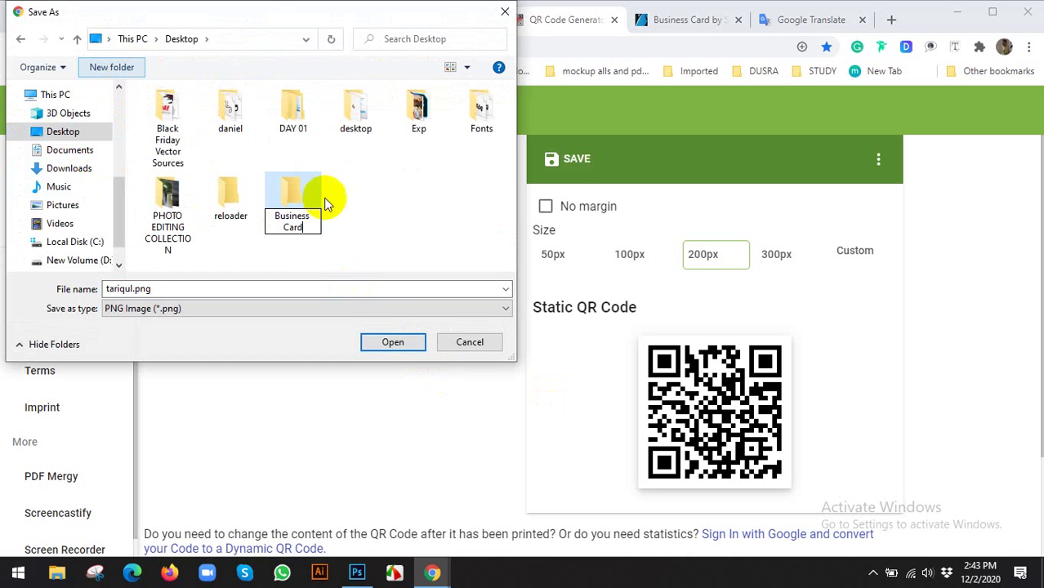
click(390, 341)
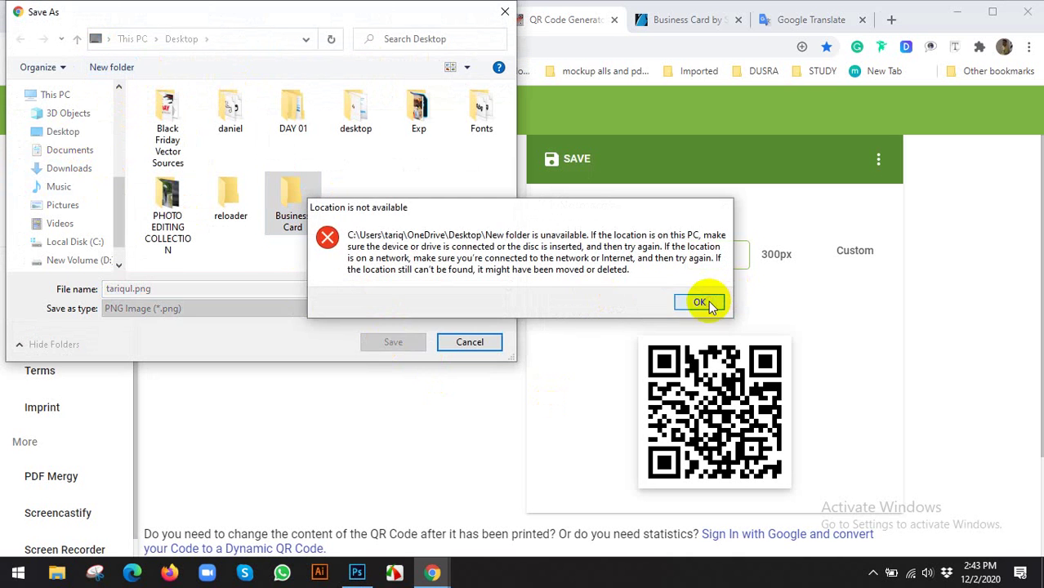
click(700, 302)
click(378, 344)
click(377, 345)
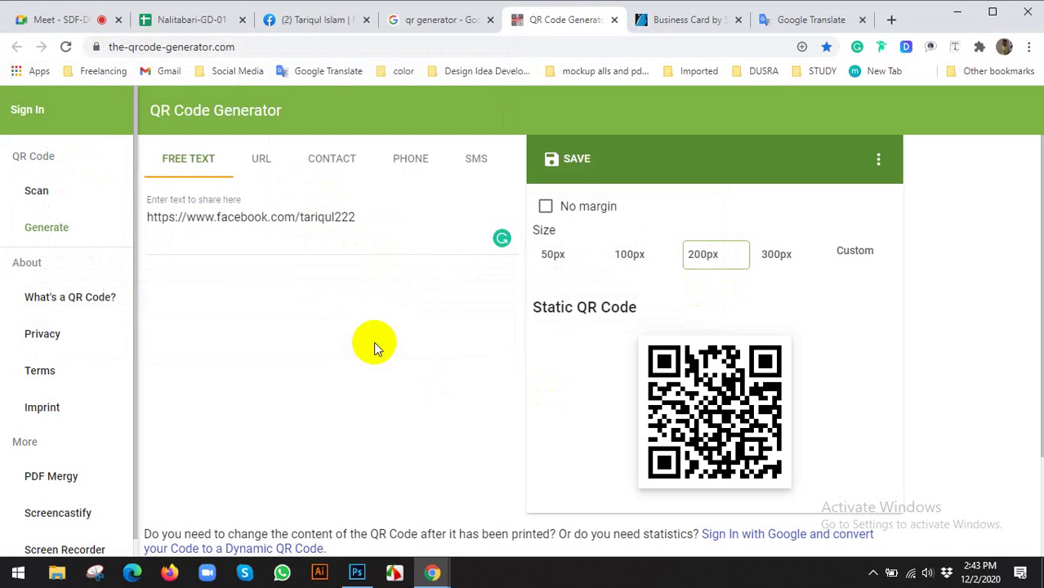
Move the reference card image aside and add a DREAM STUDIO text line on the card
click(354, 572)
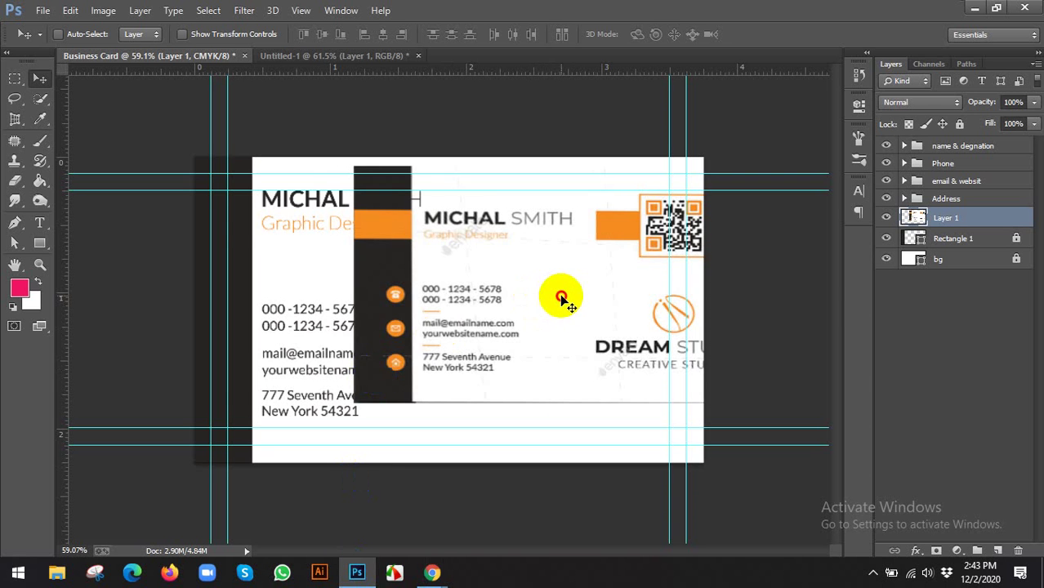
drag(560, 292, 422, 244)
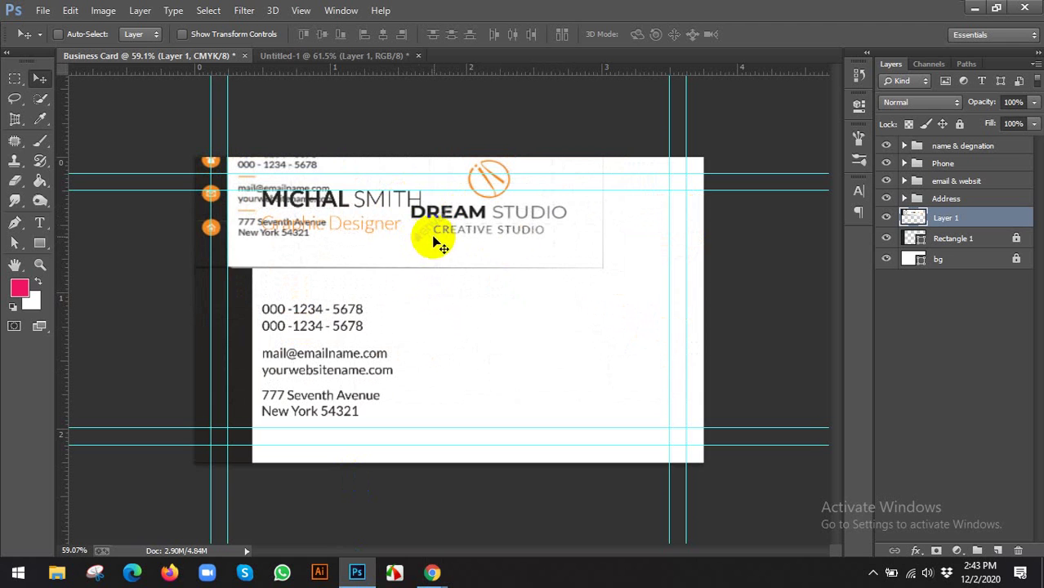
click(40, 220)
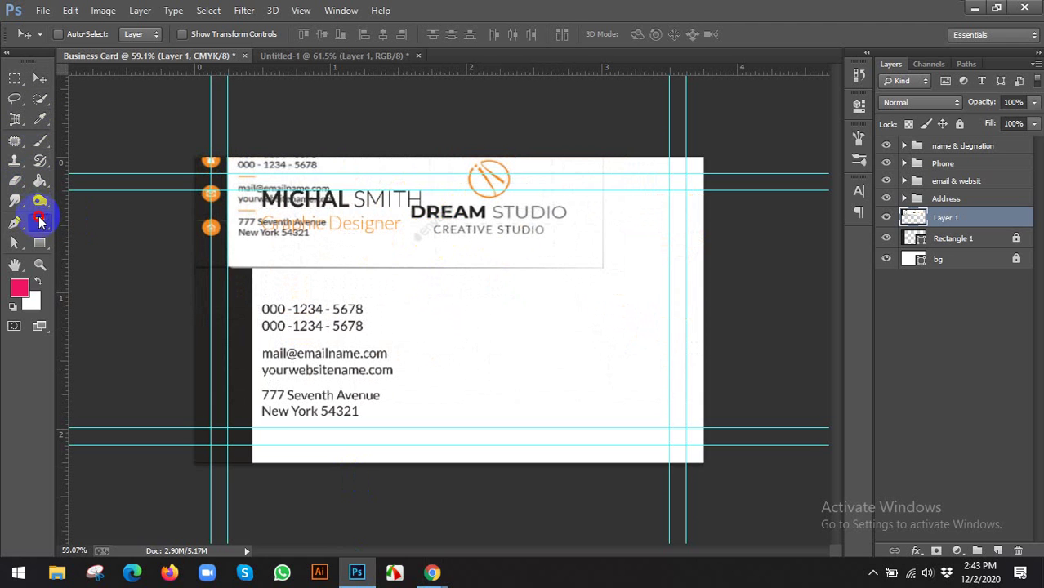
click(507, 326)
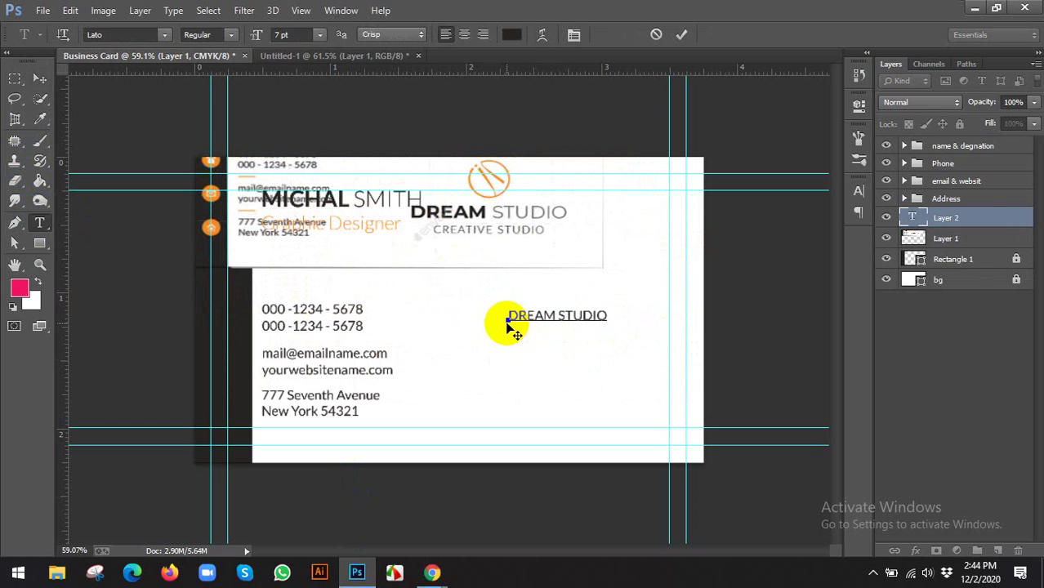
Make DREAM Heavy weight and STUDIO Light weight
double_click(555, 315)
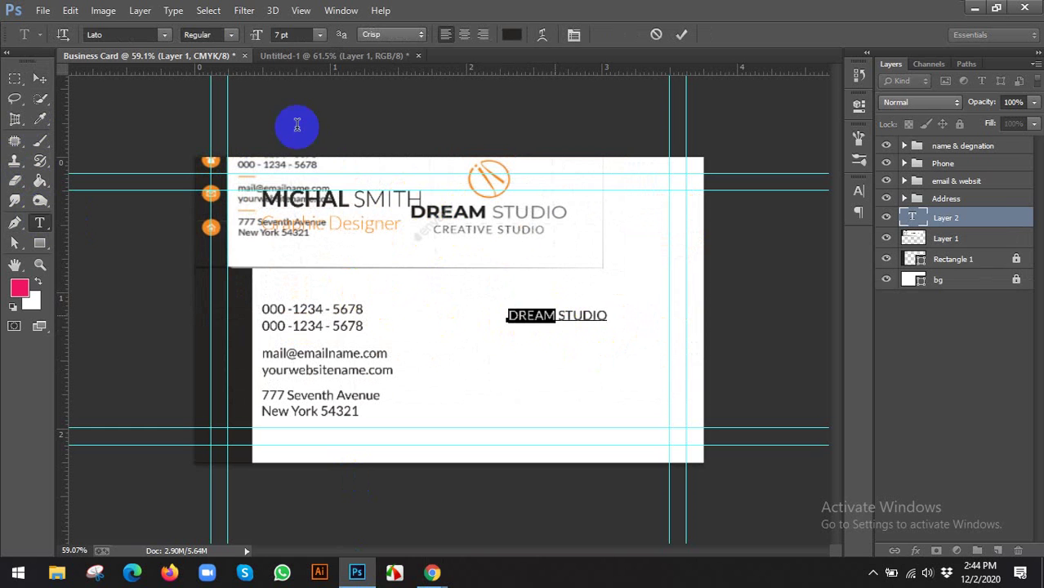
click(231, 34)
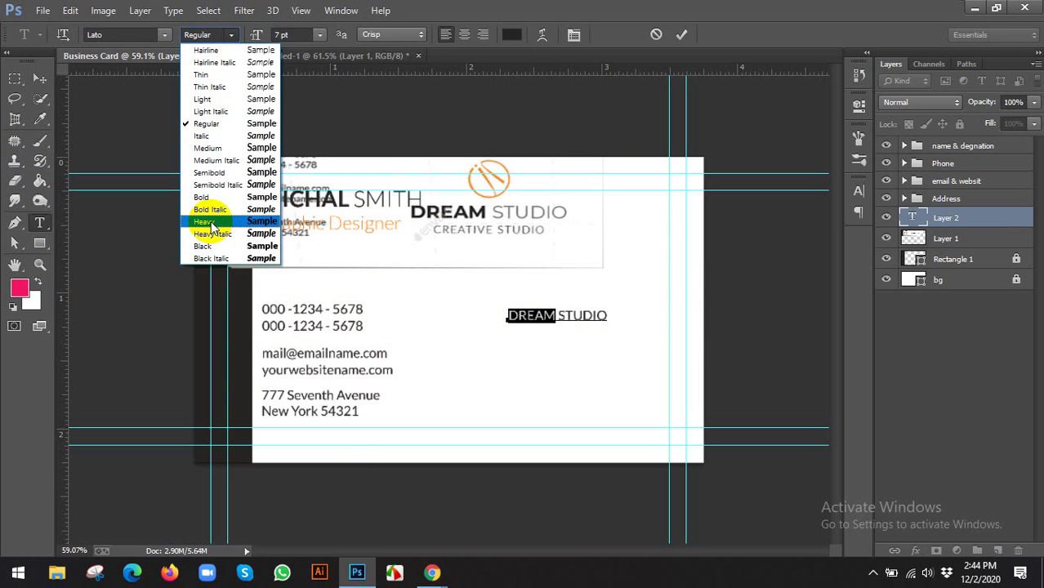
click(210, 222)
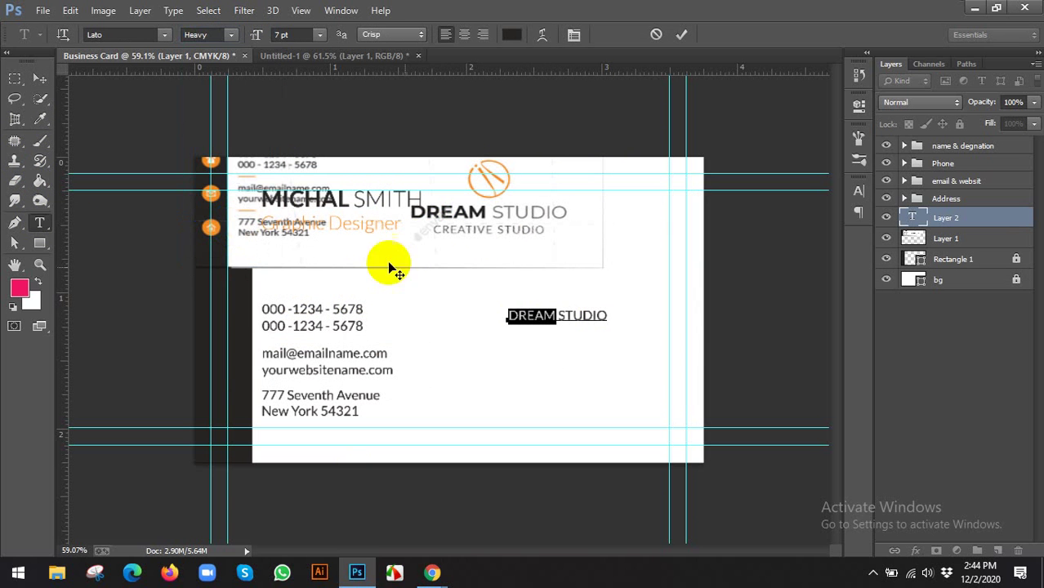
double_click(582, 316)
click(231, 35)
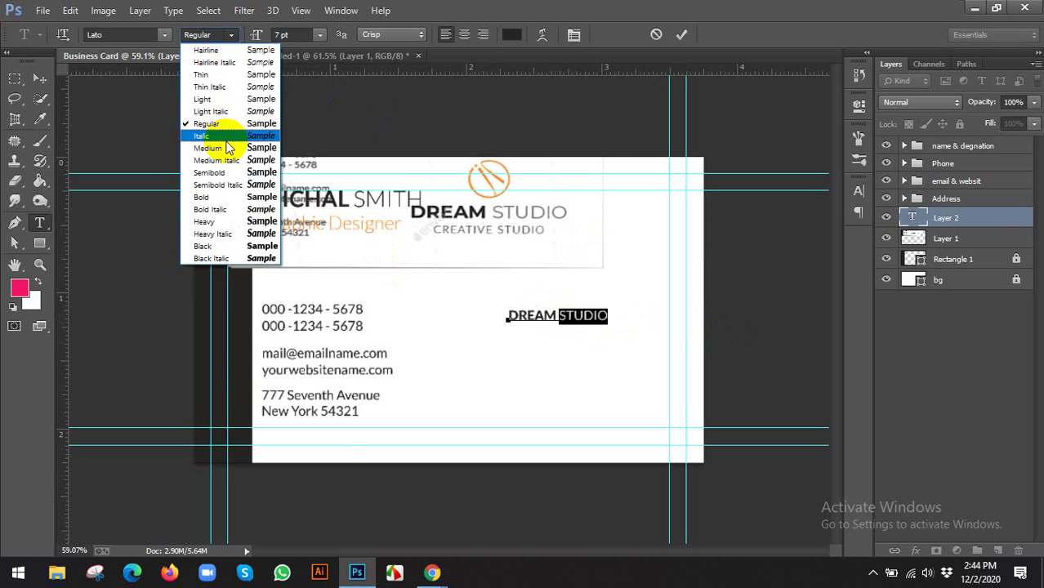
click(211, 99)
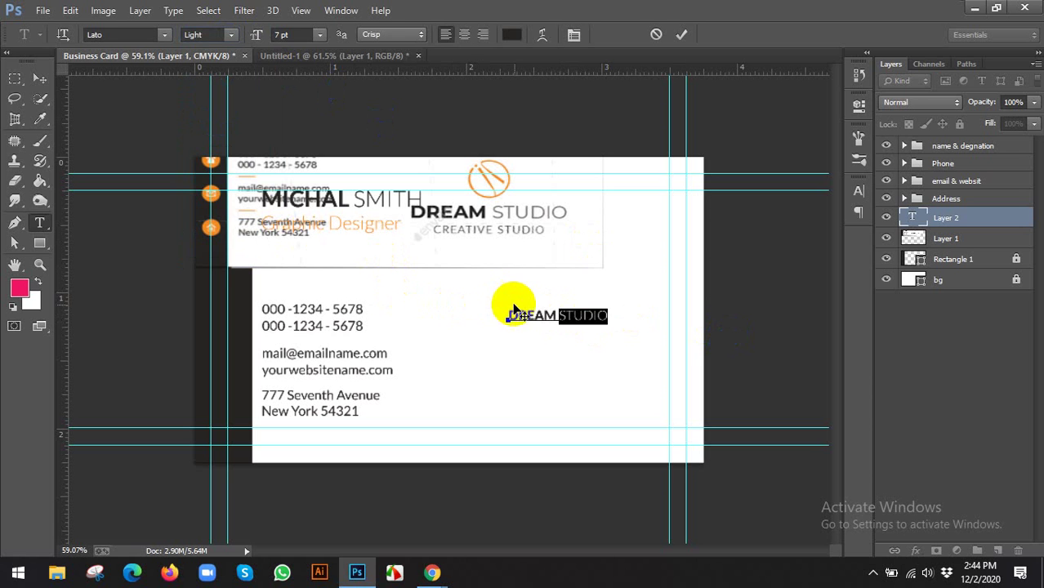
Enlarge the DREAM STUDIO text to 12 pt and shift it further left
drag(505, 313, 706, 334)
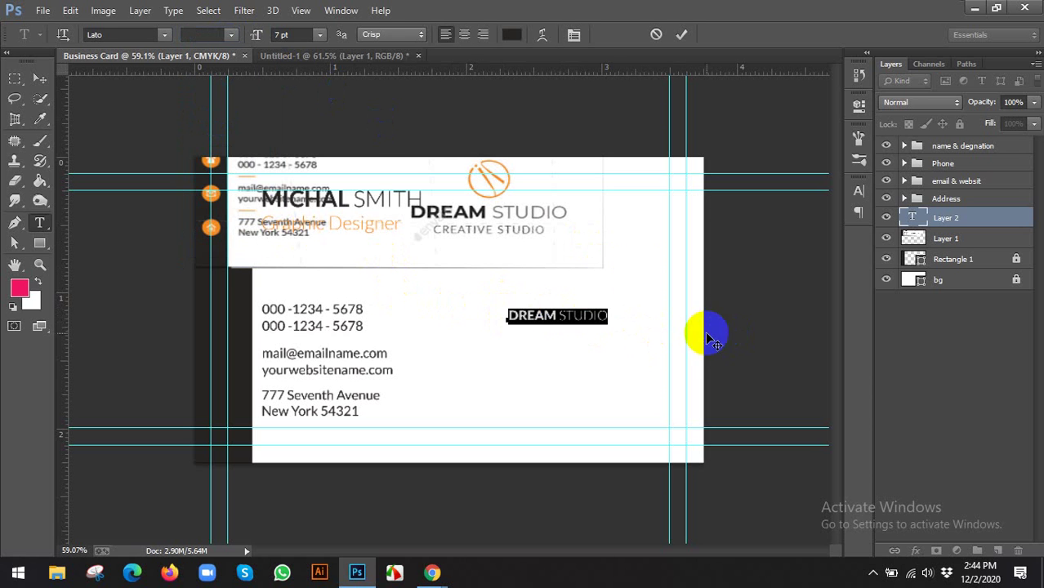
click(299, 35)
key(Up)
key(Up)
key(Up)
key(Up)
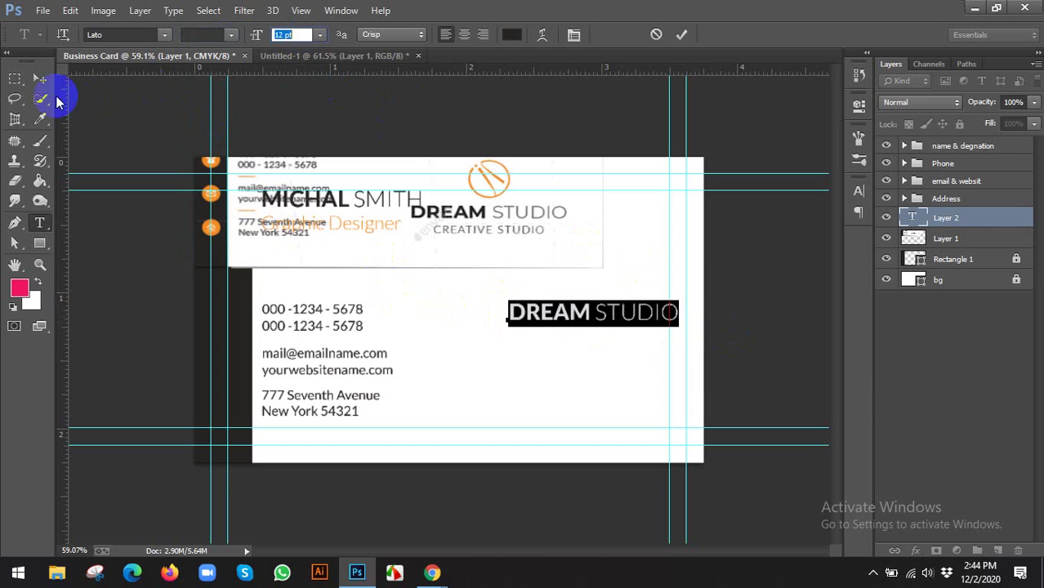
click(40, 78)
drag(650, 334, 561, 333)
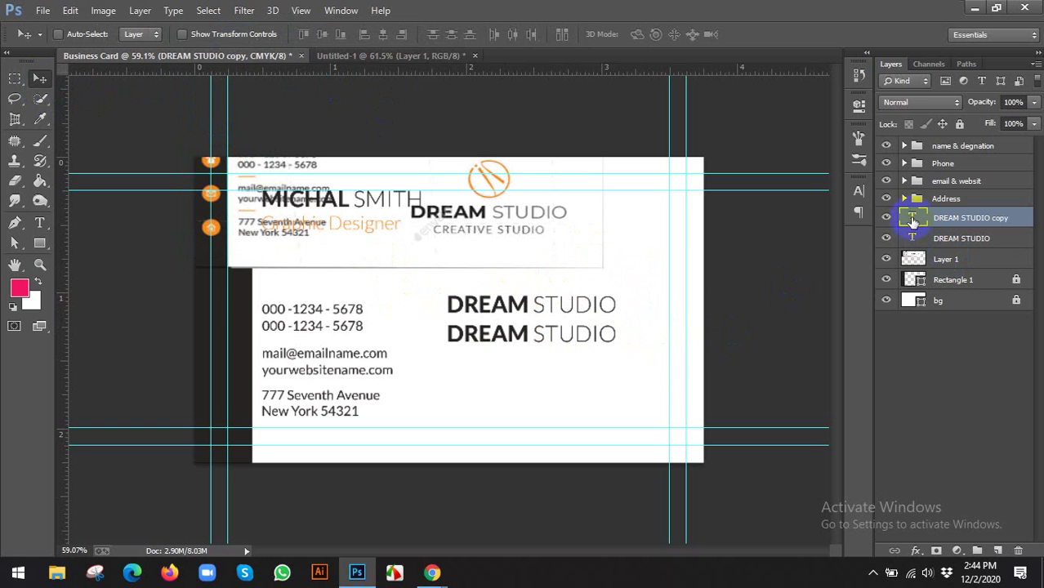
Change the duplicated line to 'CREATIVE STUDIO' in Light weight at 10 pt
double_click(912, 217)
text(CREA)
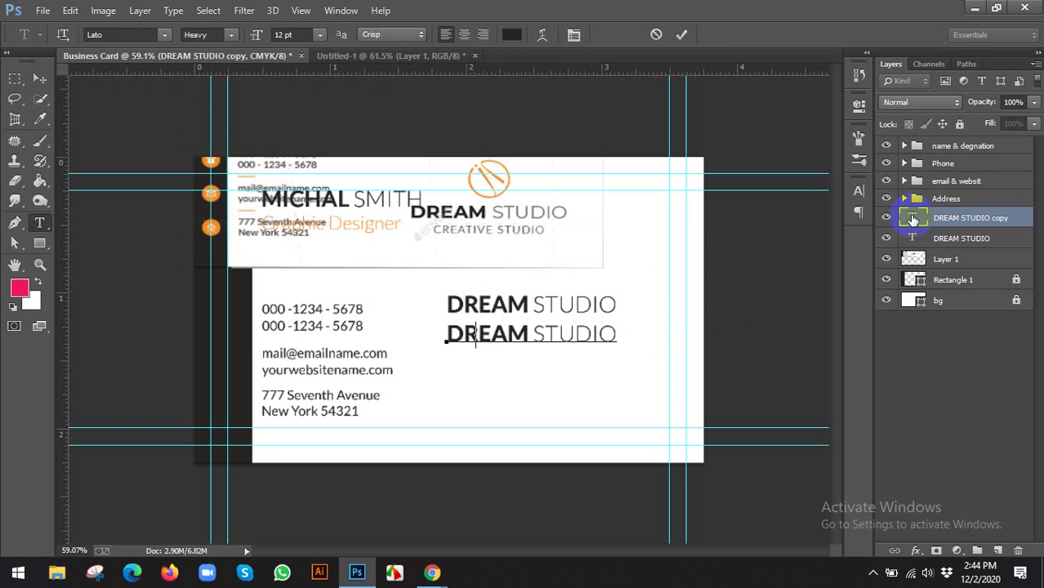
text(TIVE ST)
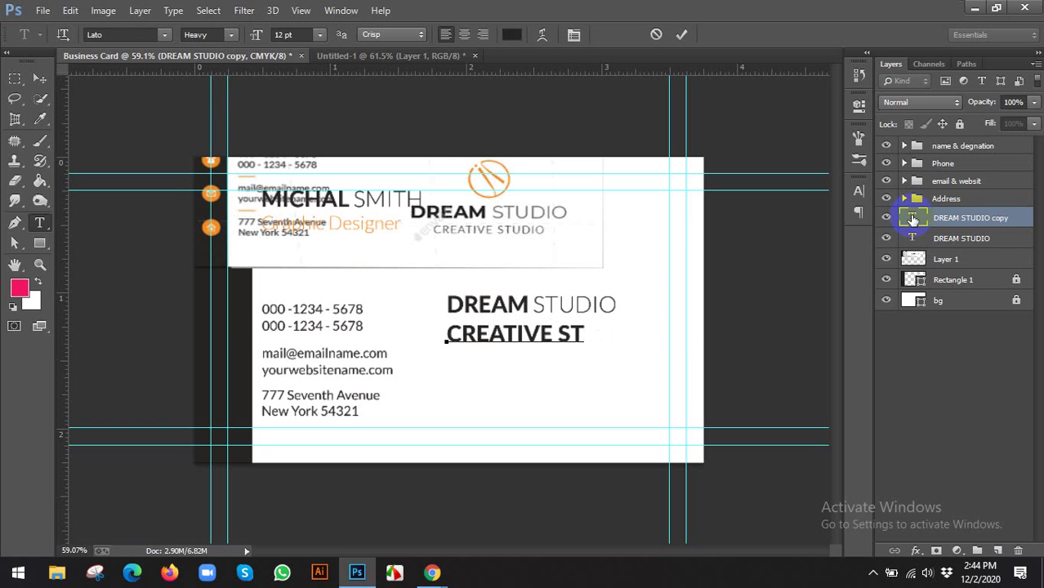
text(UDIO)
key(ctrl+a)
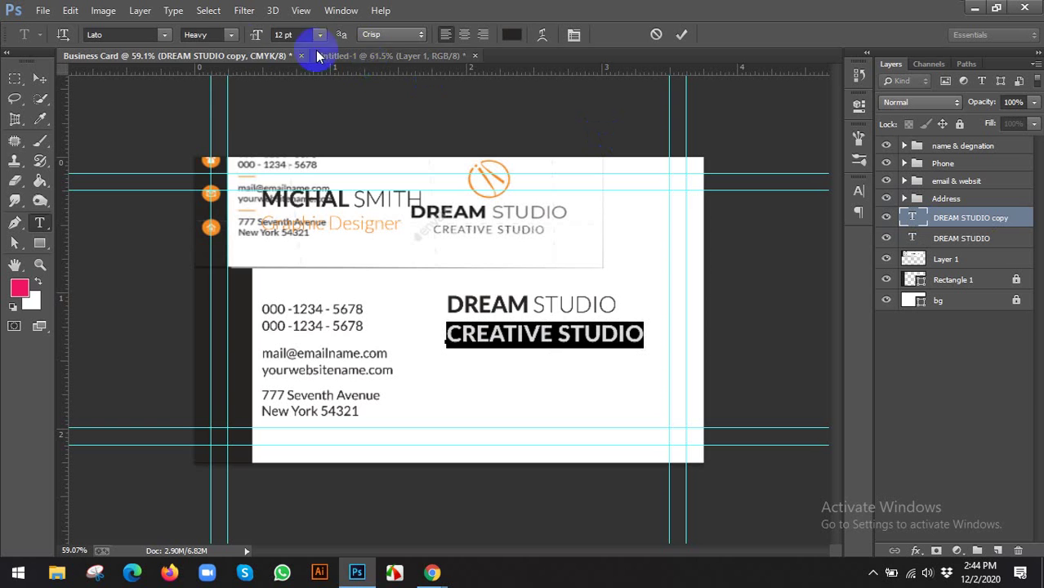
click(232, 35)
click(213, 104)
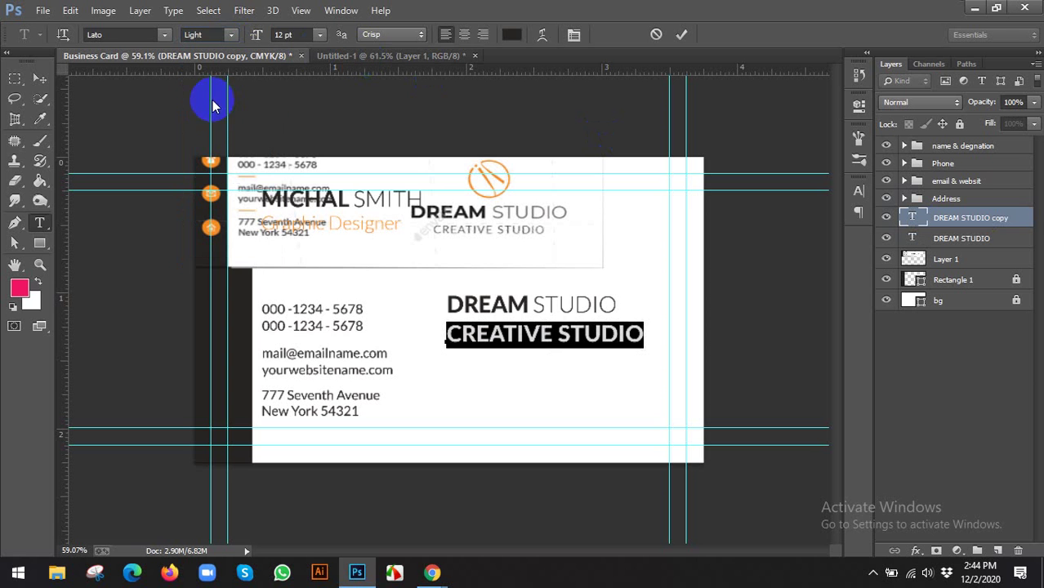
click(286, 34)
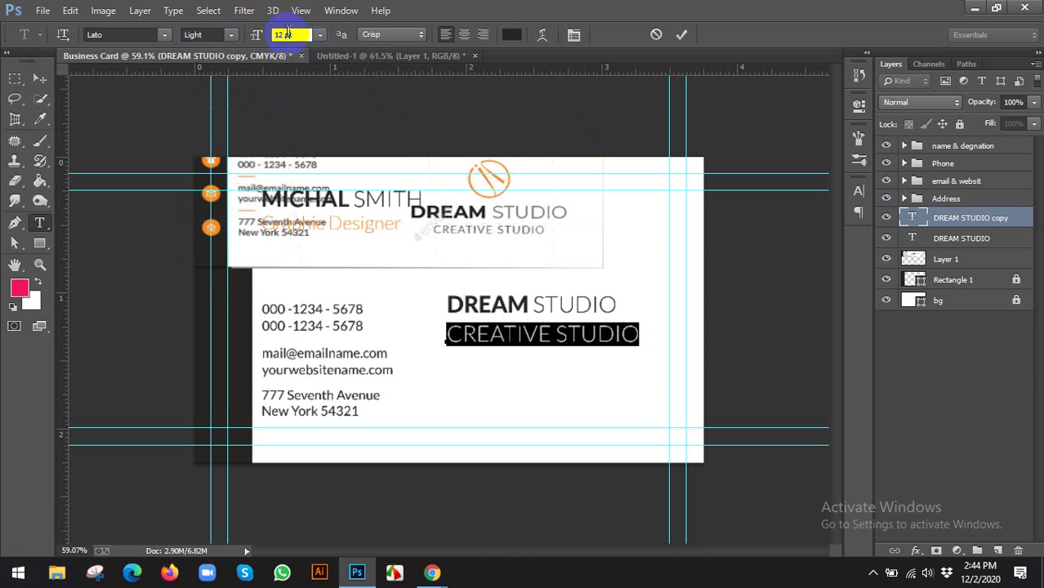
text(10)
key(Return)
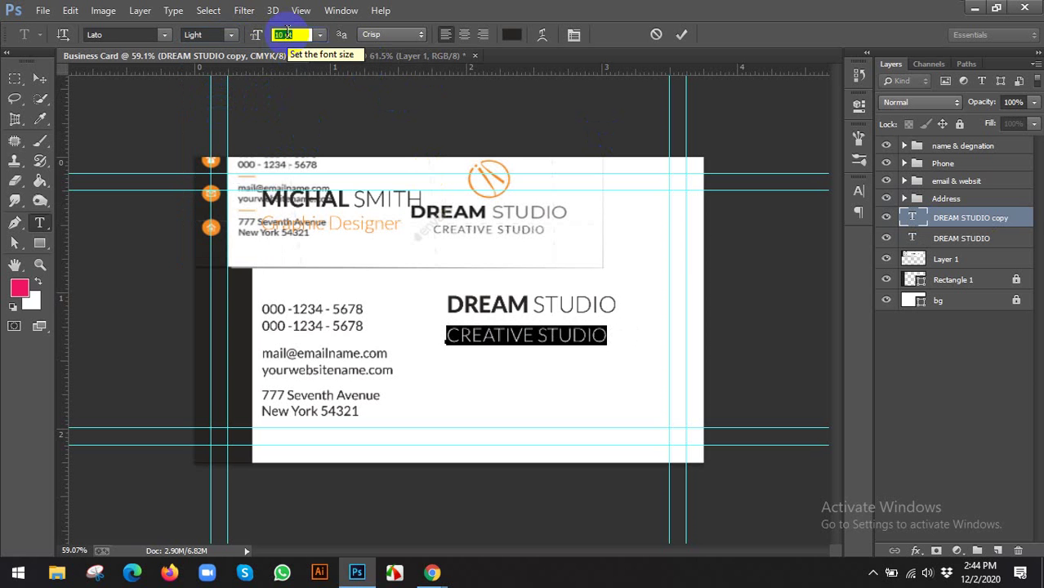
click(39, 78)
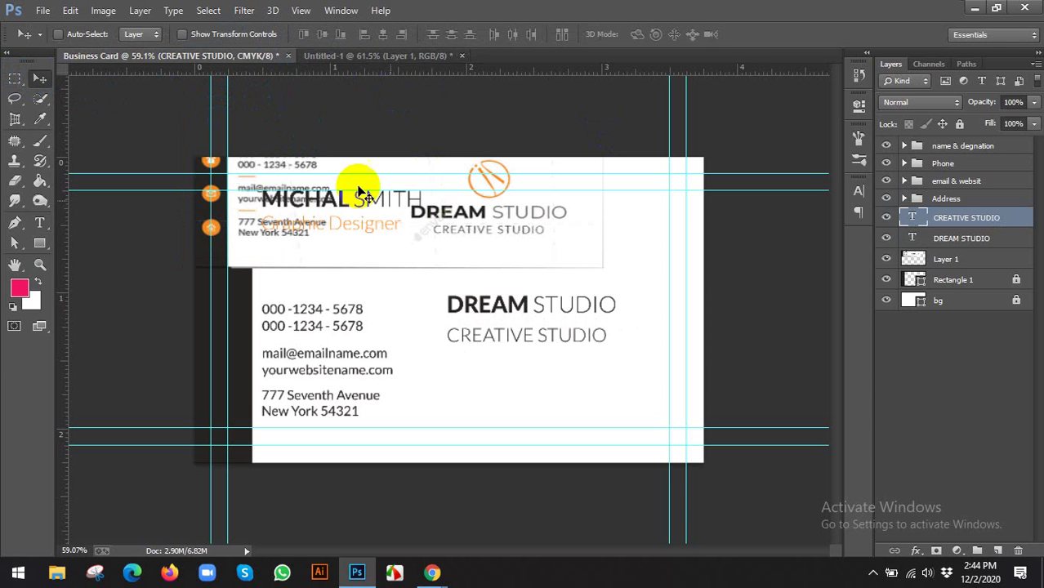
Center-align both the CREATIVE STUDIO and DREAM STUDIO text lines
double_click(913, 218)
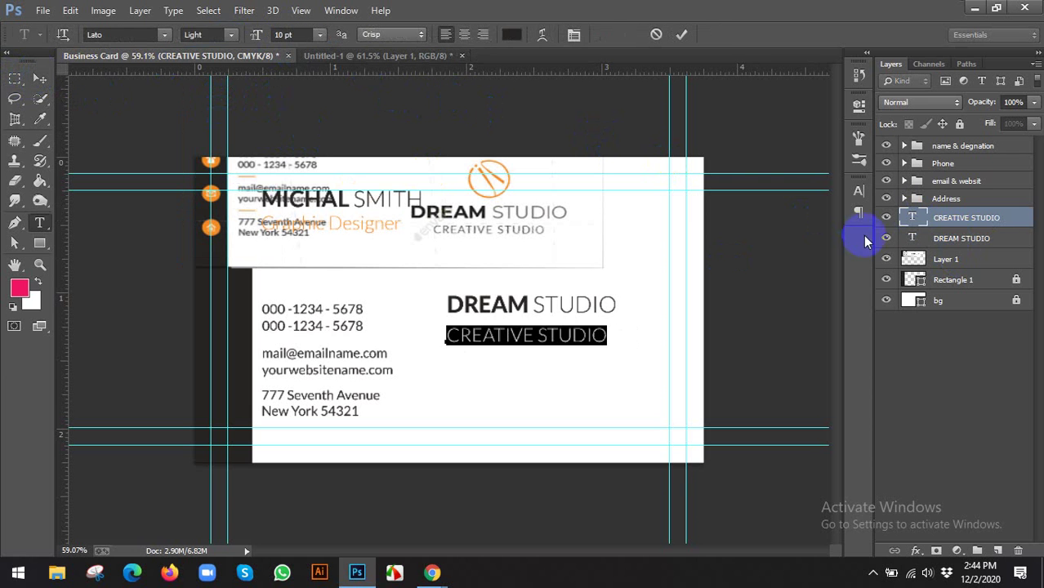
ctrl+click(929, 236)
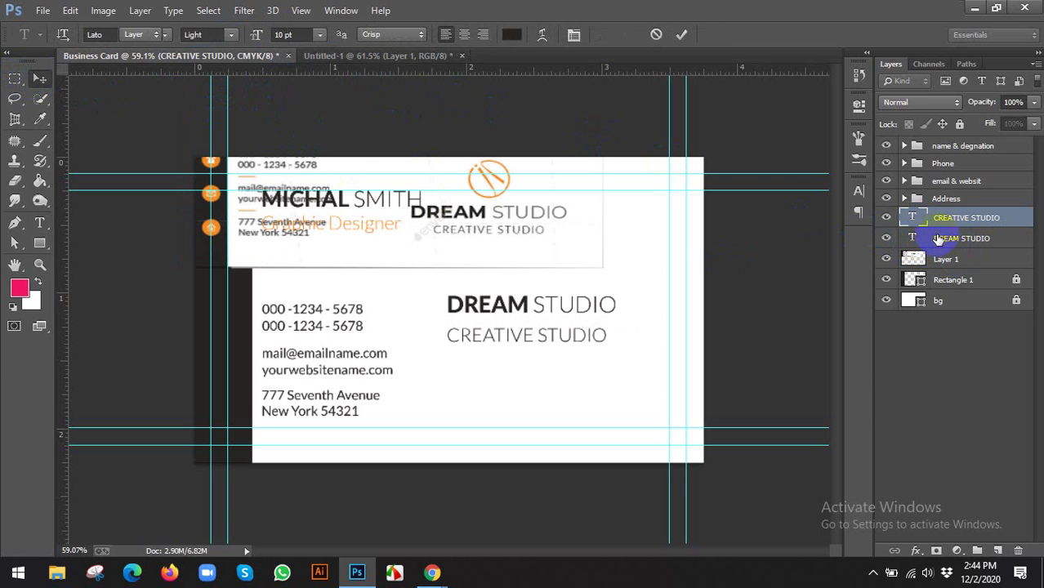
double_click(913, 219)
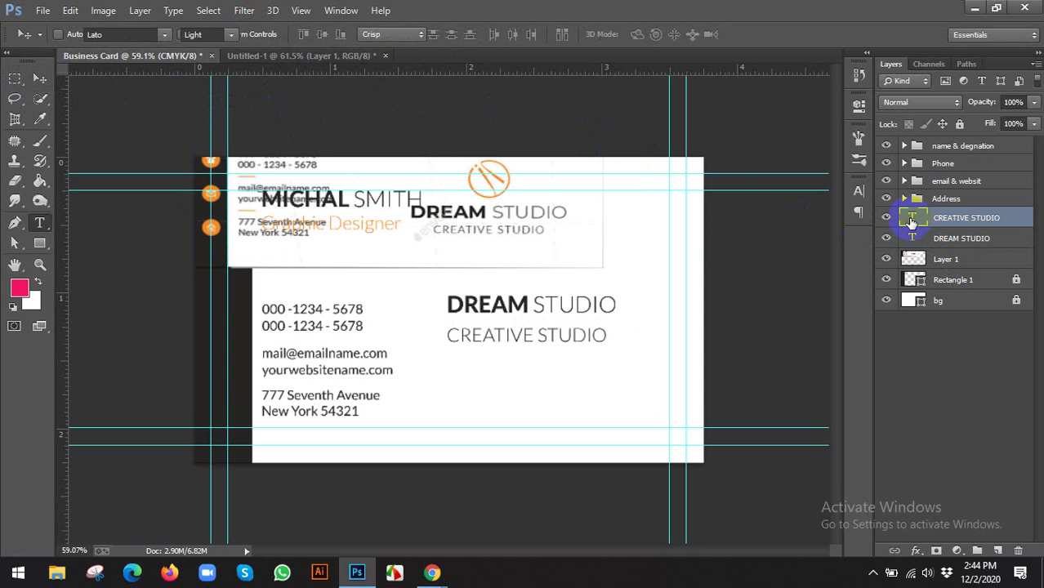
click(464, 34)
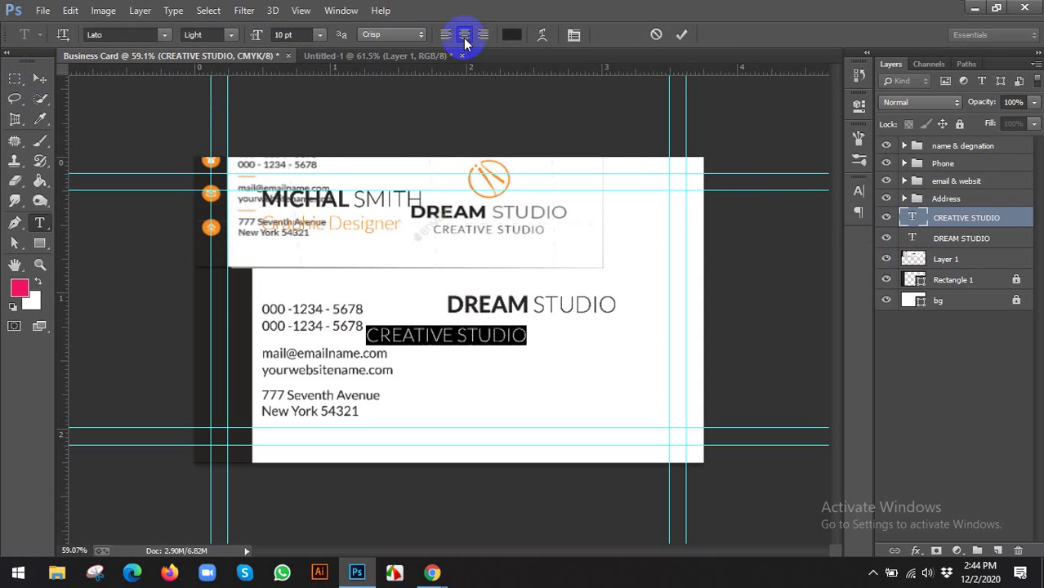
click(915, 237)
double_click(916, 237)
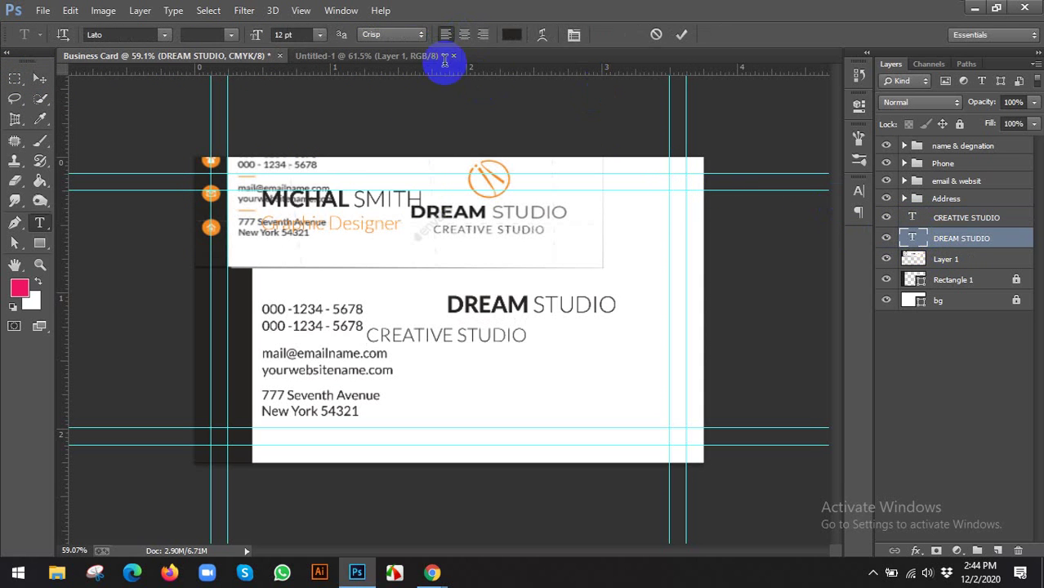
click(463, 34)
click(40, 79)
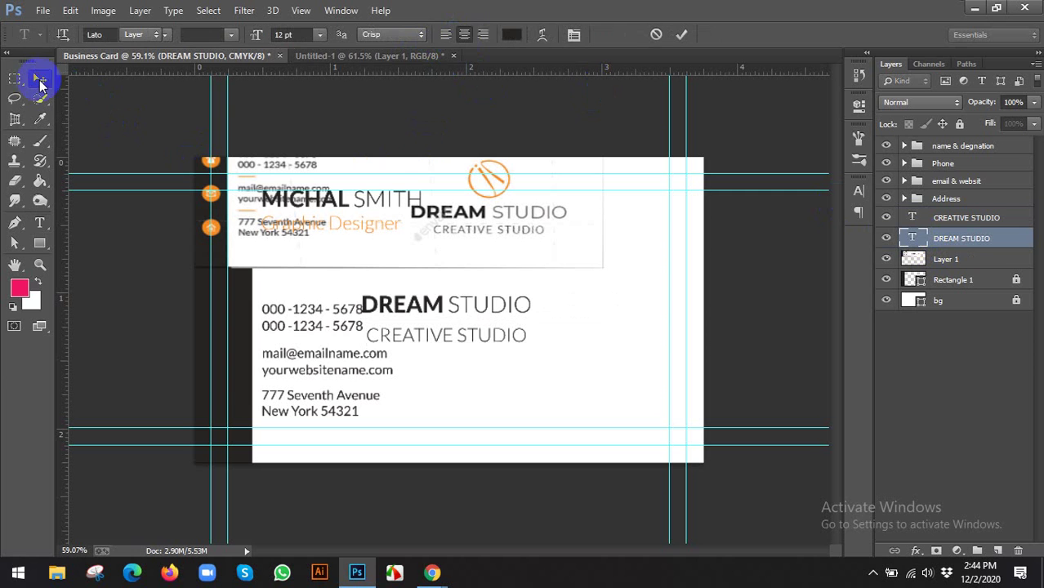
Move both lines right, stack CREATIVE STUDIO under DREAM STUDIO, and lower the pair
shift+click(949, 223)
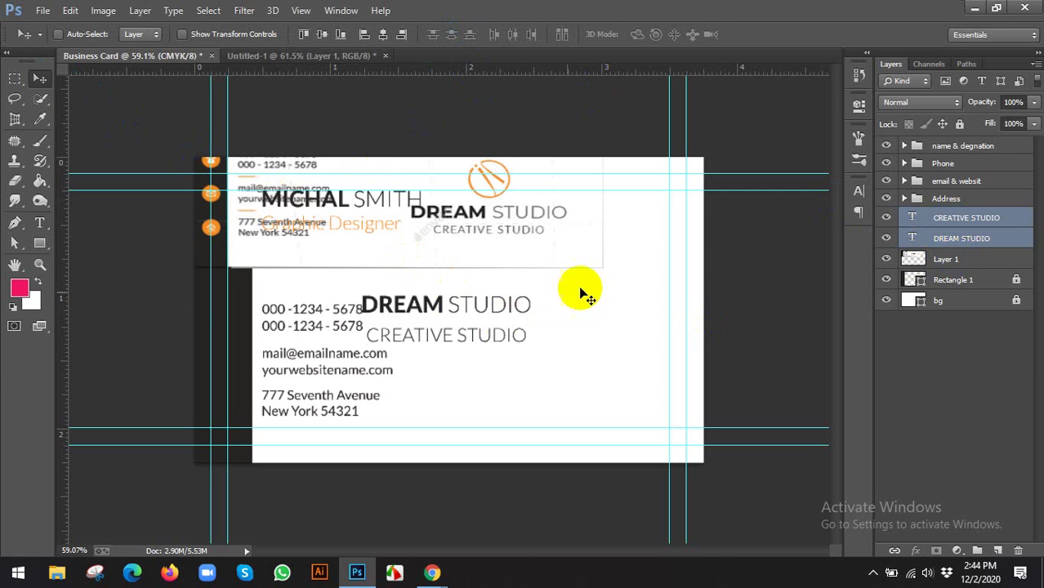
drag(492, 292, 603, 294)
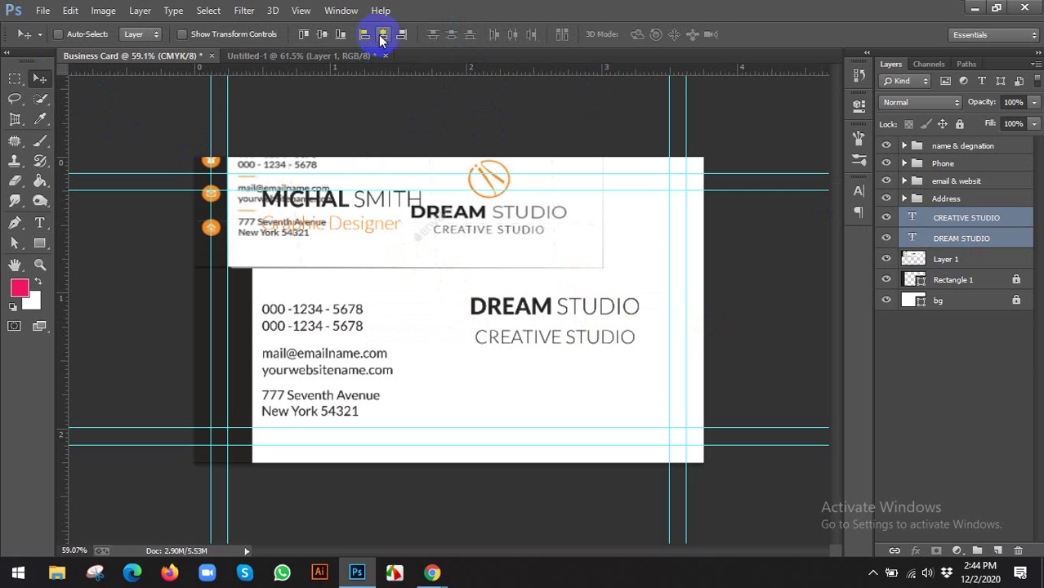
click(957, 219)
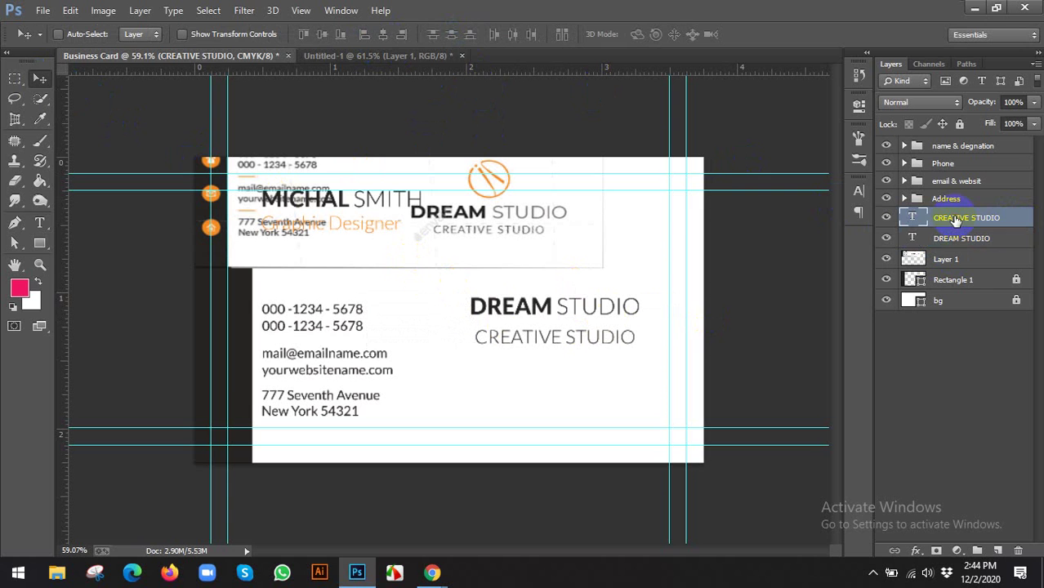
drag(956, 219, 954, 242)
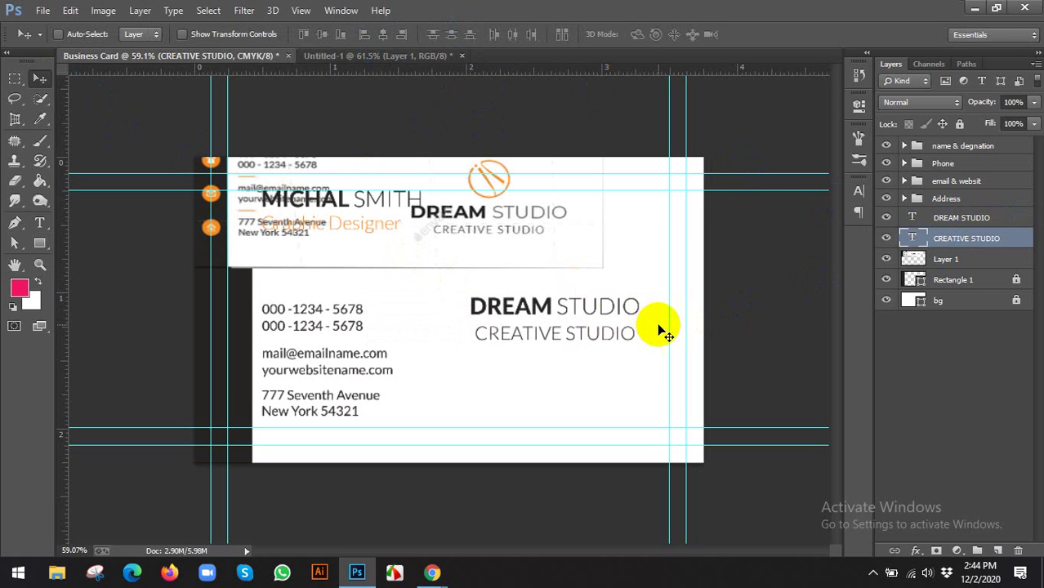
key(Up)
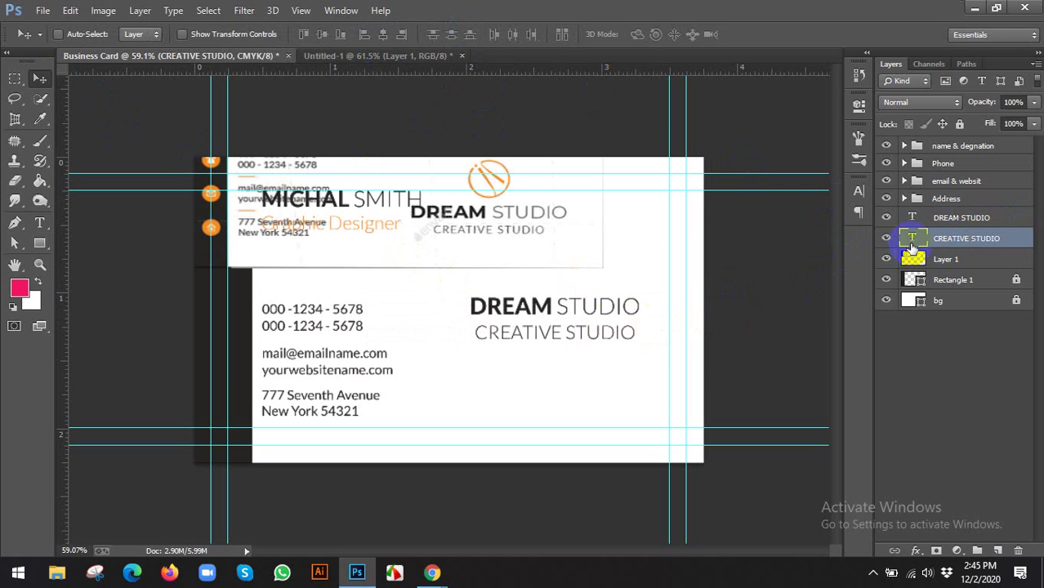
shift+click(940, 219)
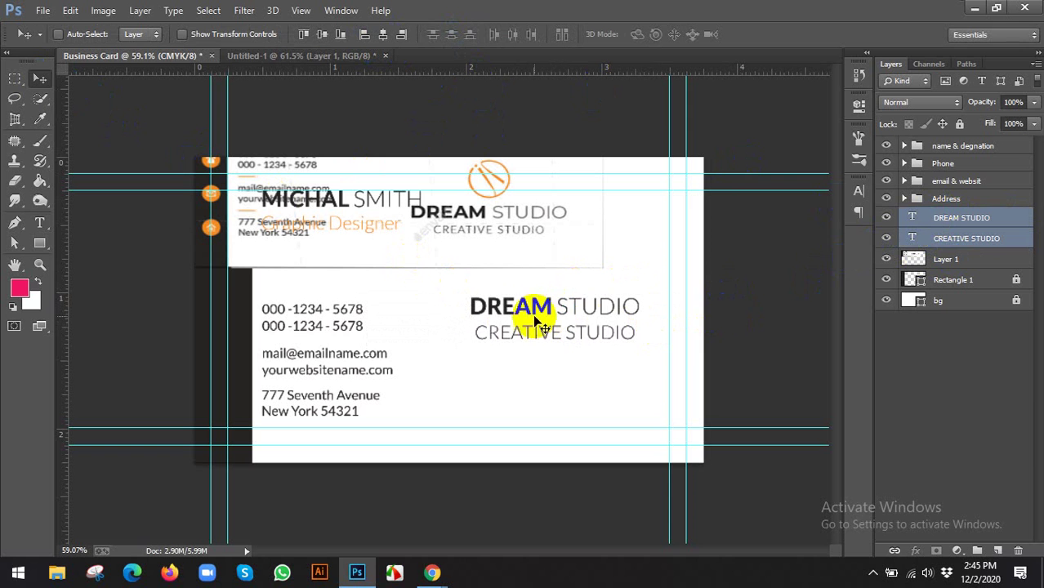
drag(553, 297, 564, 365)
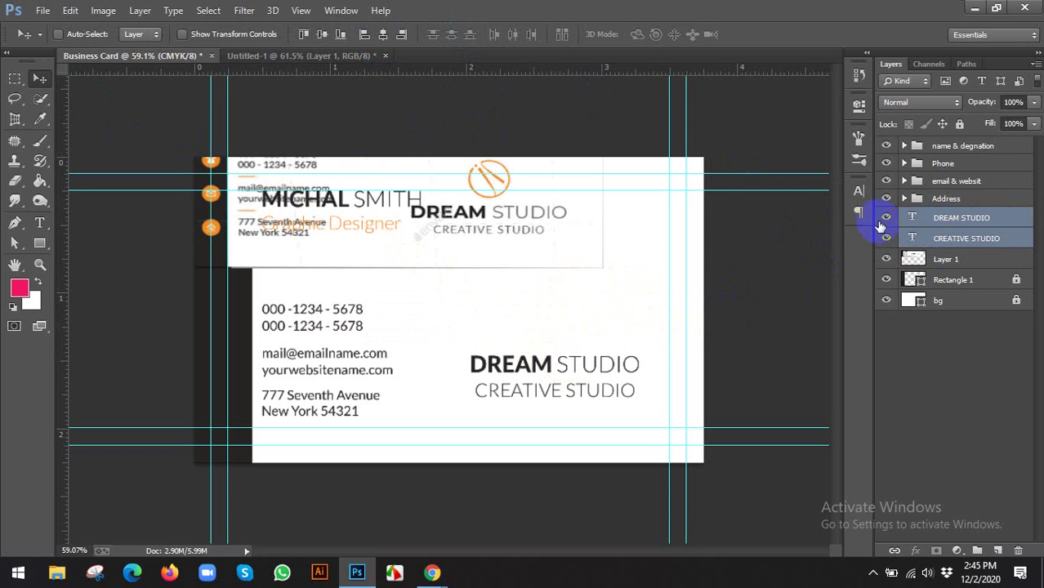
Pick the yin-yang shape in the Custom Shape tool's shape collection
click(39, 243)
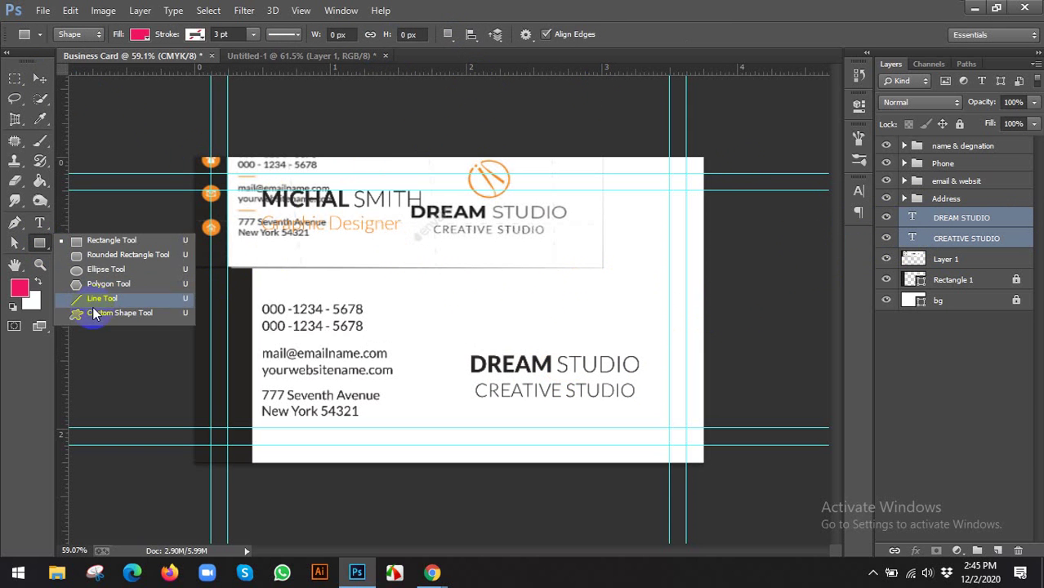
click(102, 312)
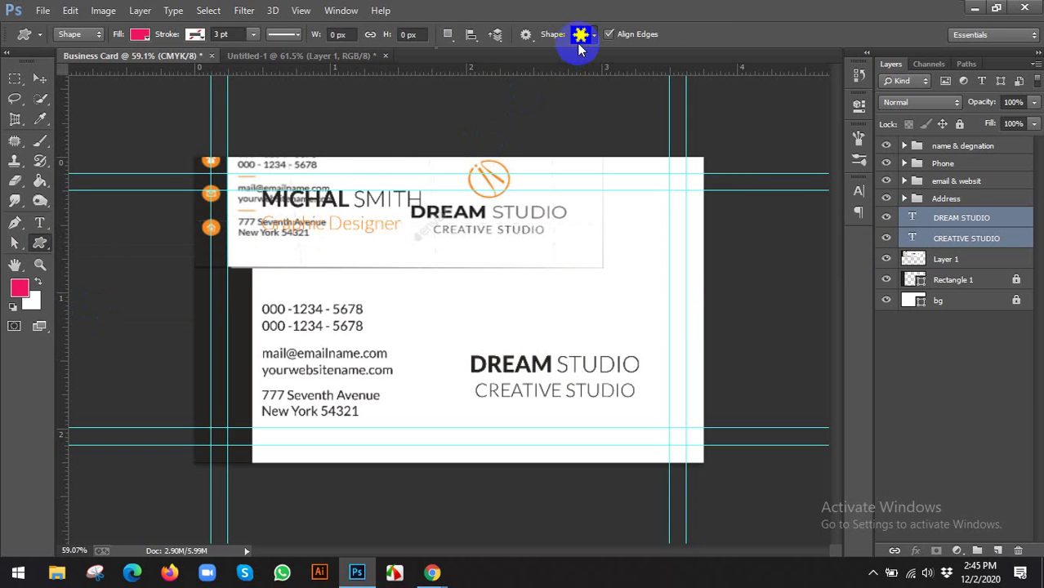
click(580, 36)
scroll(596, 192, down, 3)
click(603, 231)
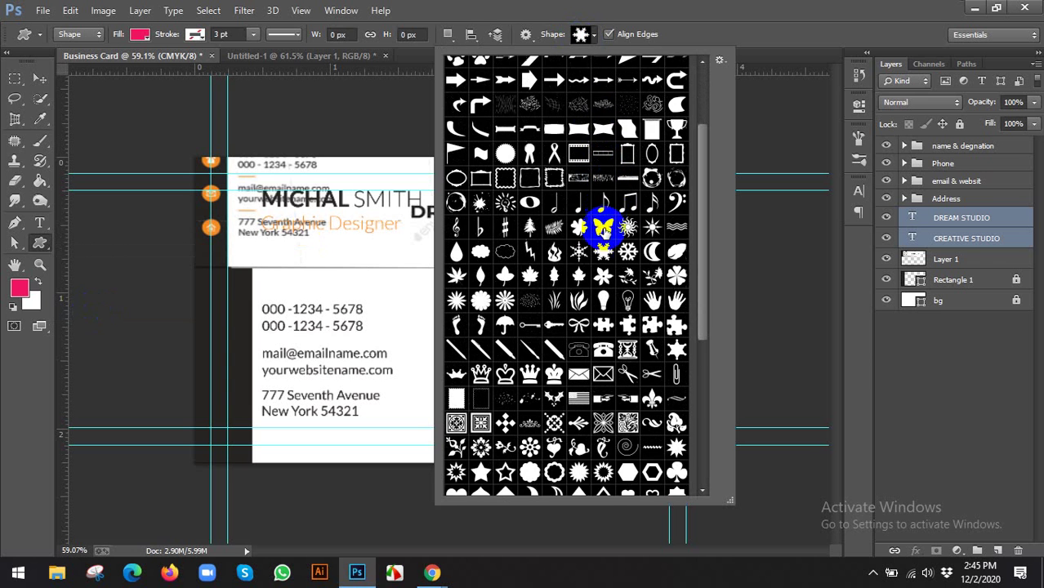
scroll(594, 240, down, 1)
scroll(572, 278, down, 3)
click(567, 289)
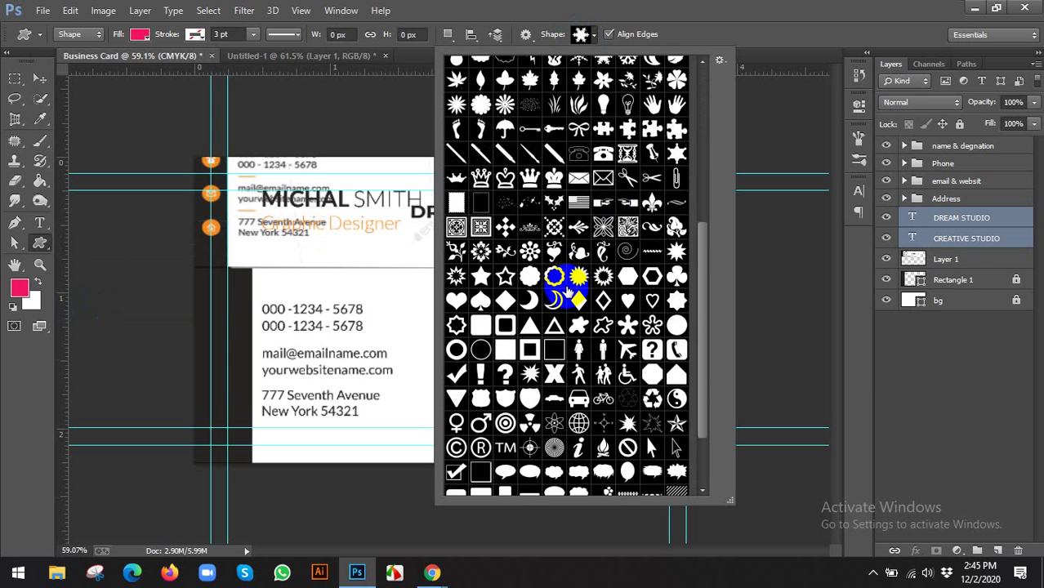
scroll(564, 294, down, 2)
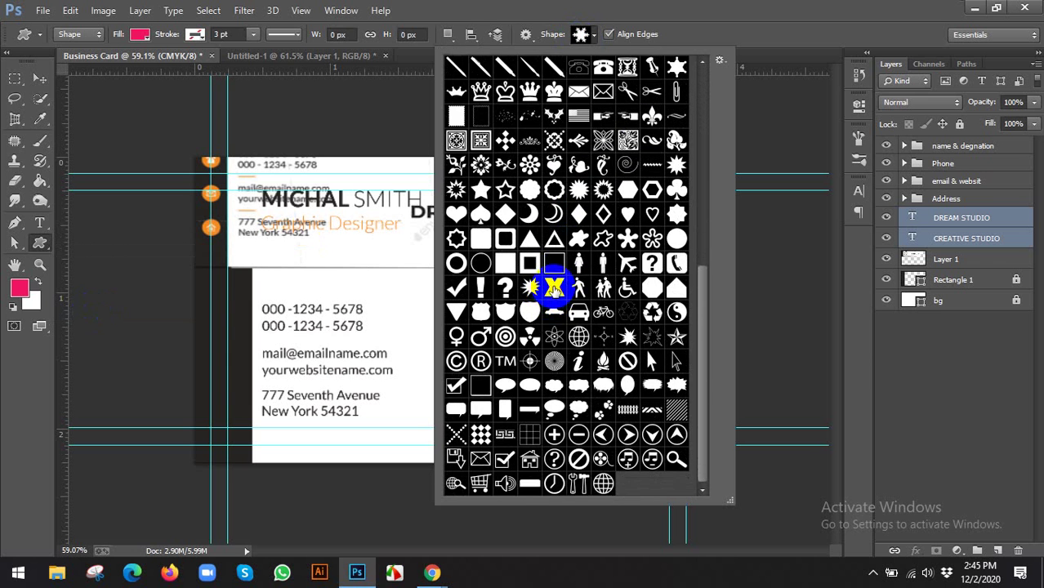
click(675, 311)
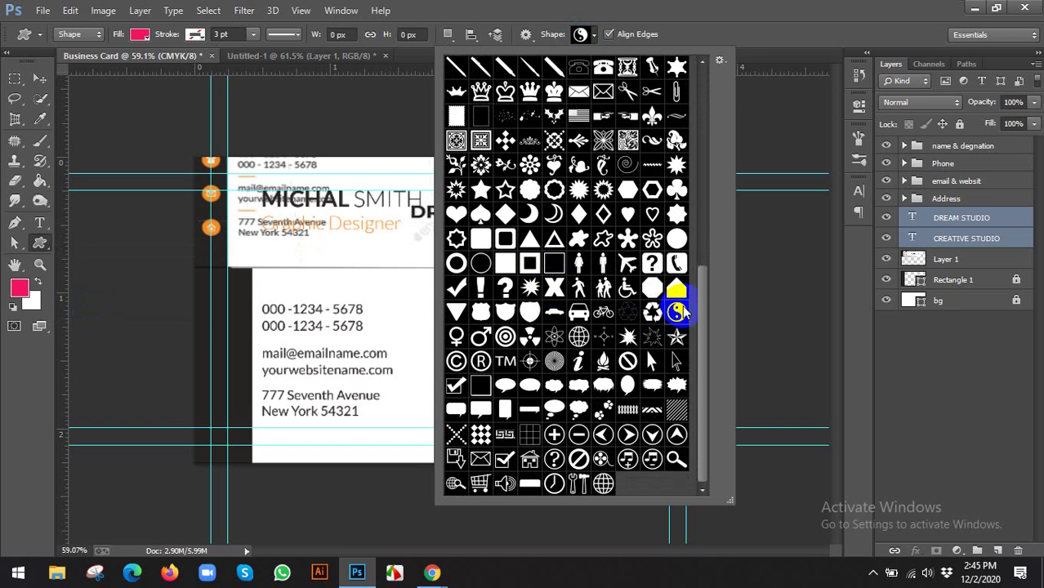
click(729, 31)
Draw the pink yin-yang shape on the card above DREAM STUDIO
click(596, 364)
drag(529, 293, 582, 343)
drag(577, 341, 578, 342)
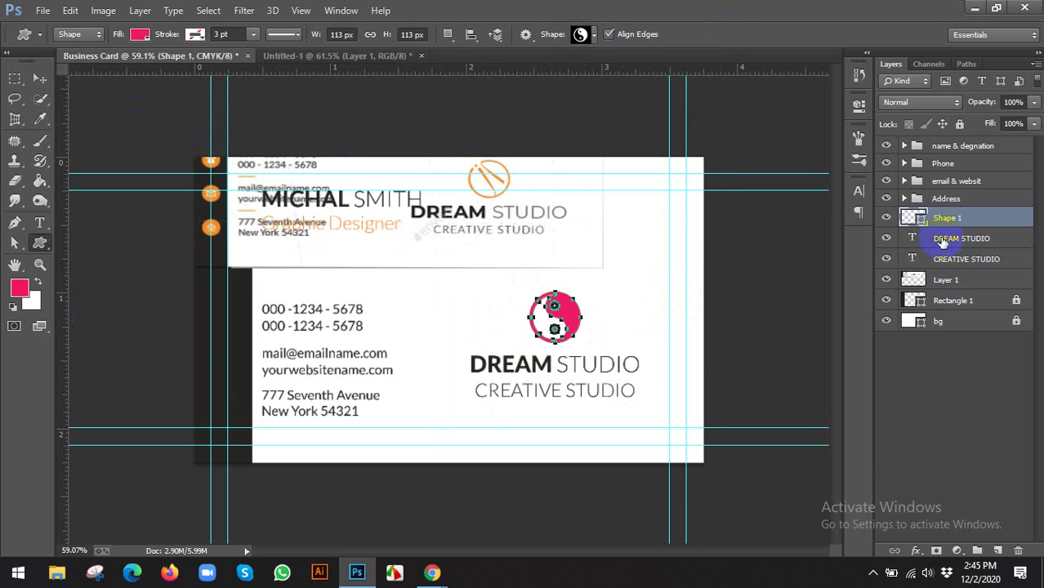
double_click(917, 219)
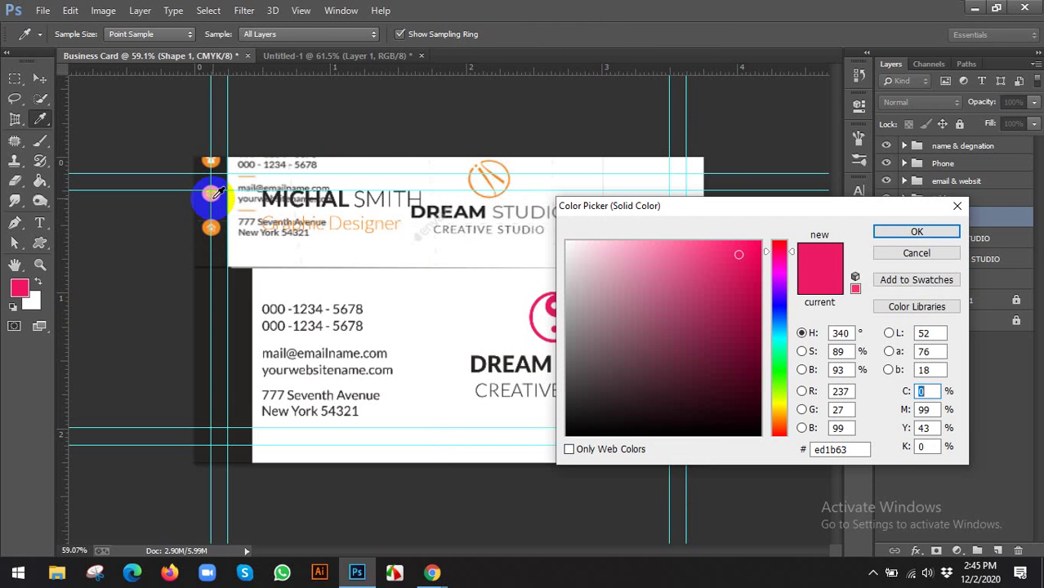
Fill the yin-yang with the orange sampled from the card's icons
click(212, 194)
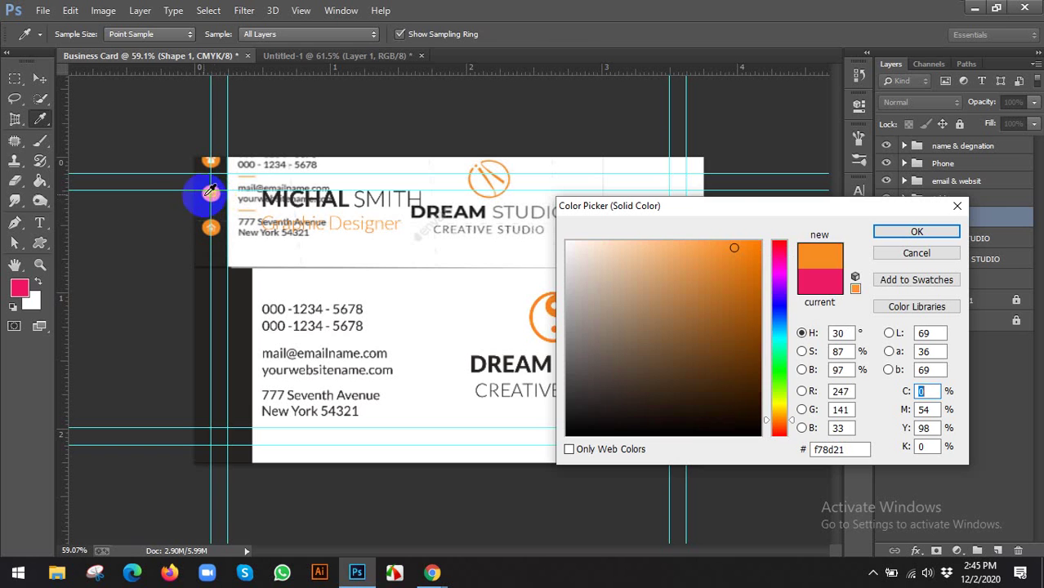
click(917, 232)
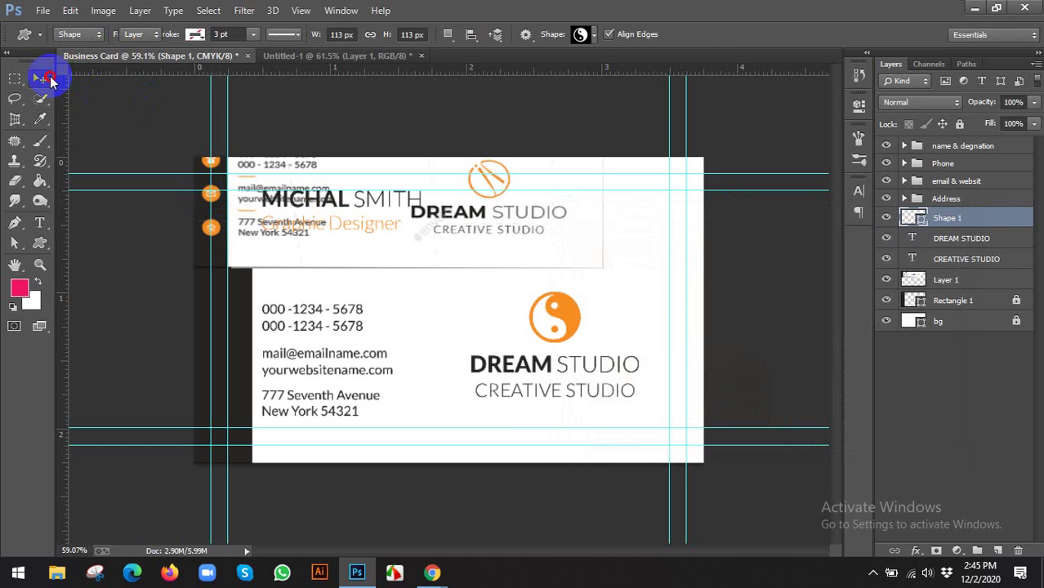
click(39, 79)
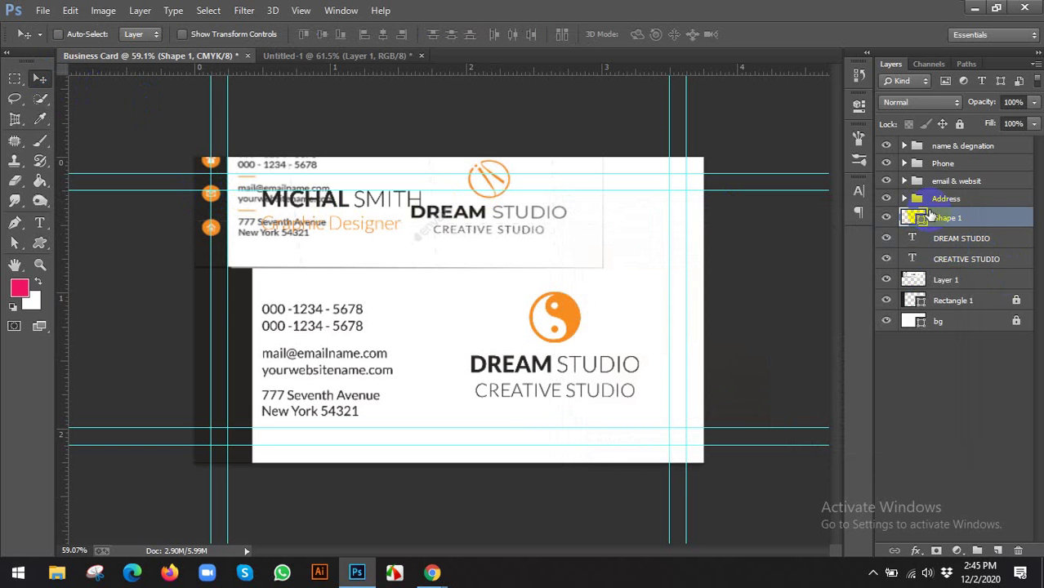
ctrl+click(948, 240)
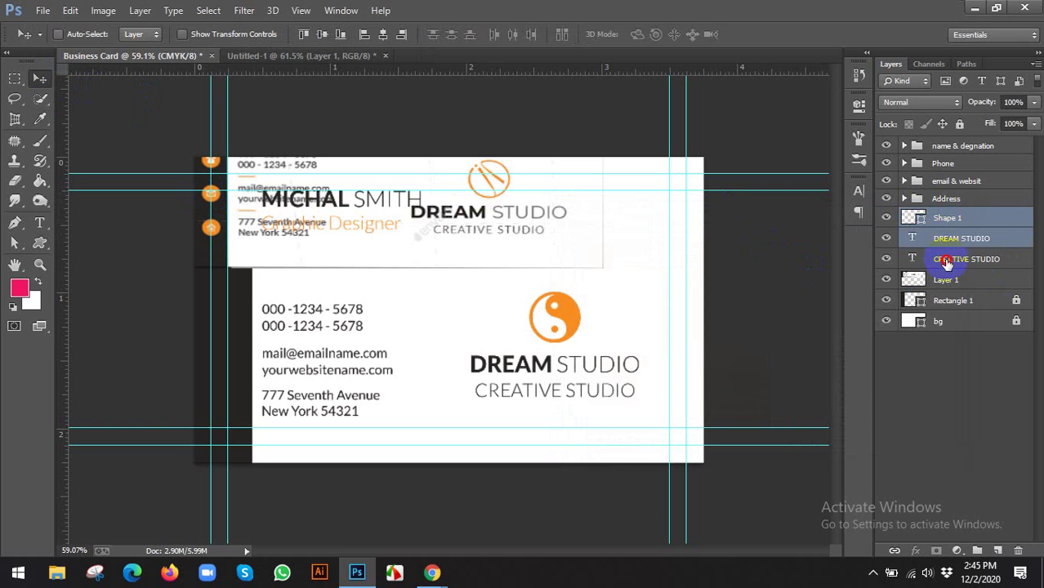
ctrl+click(956, 259)
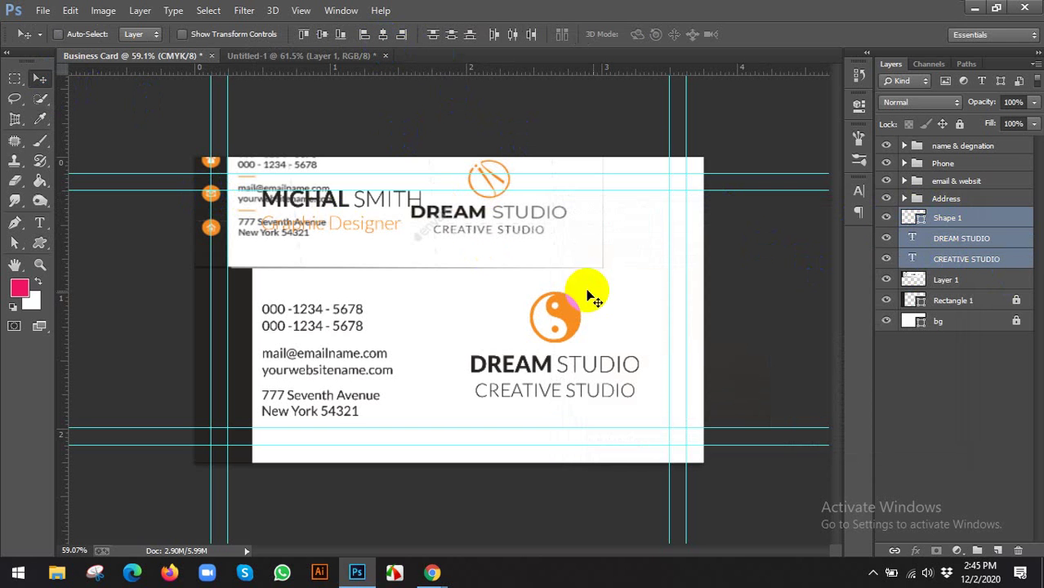
click(944, 219)
Scale the yin-yang logo down slightly above the DREAM STUDIO title
scroll(449, 317, up, 1)
key(ctrl+t)
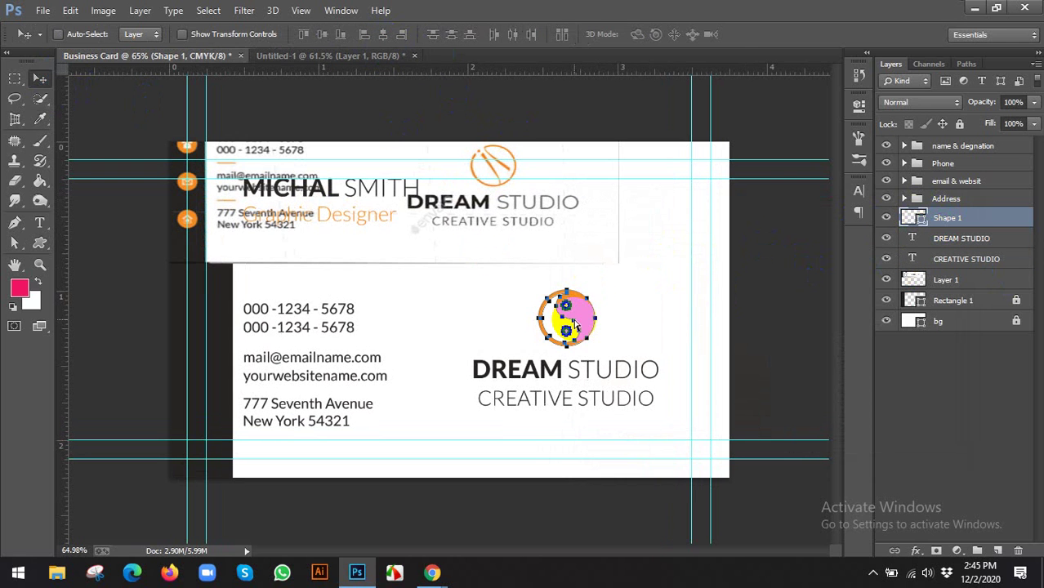
drag(598, 285, 598, 294)
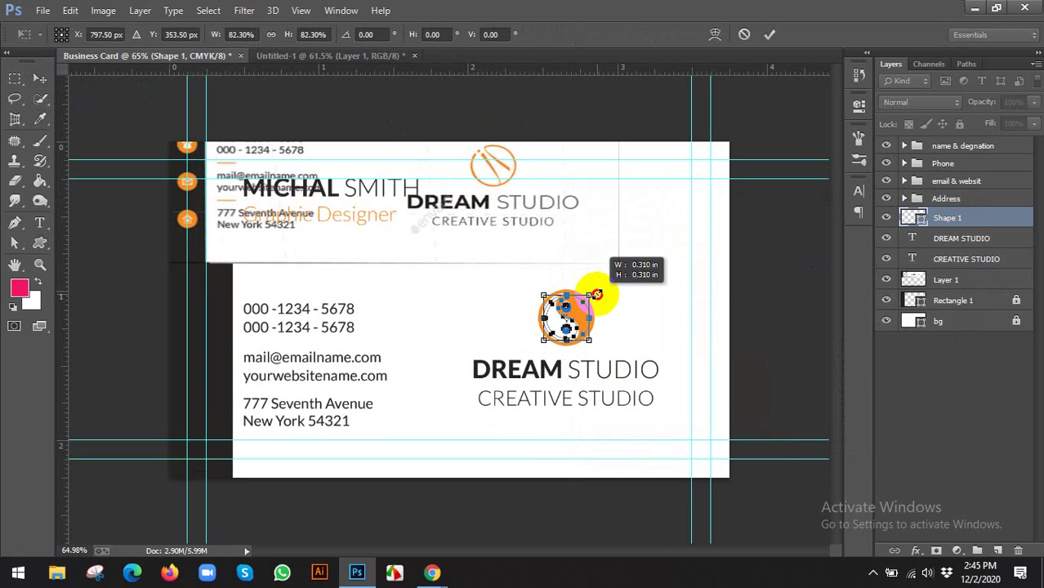
click(769, 34)
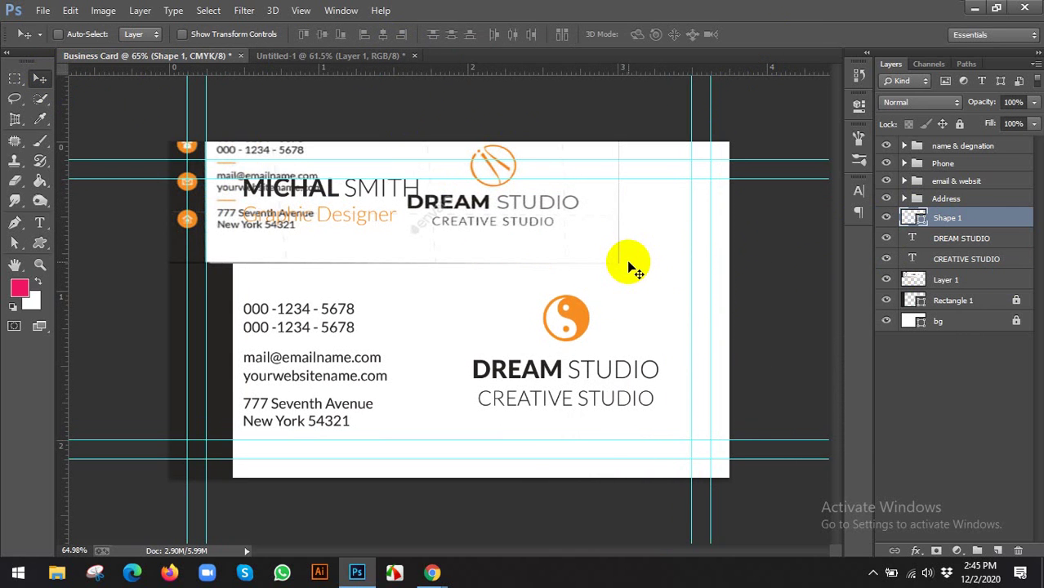
click(40, 244)
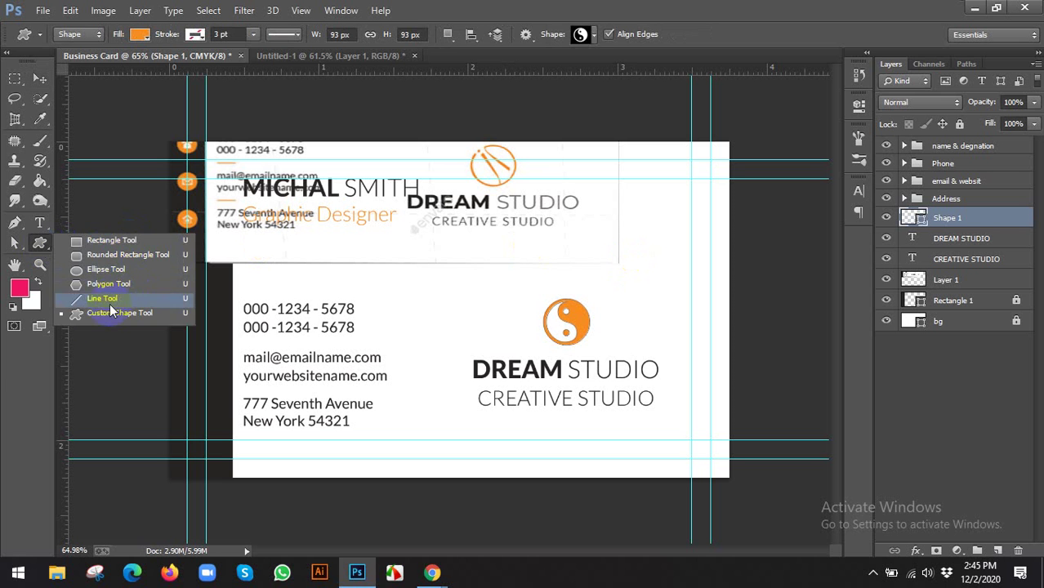
click(92, 319)
click(588, 36)
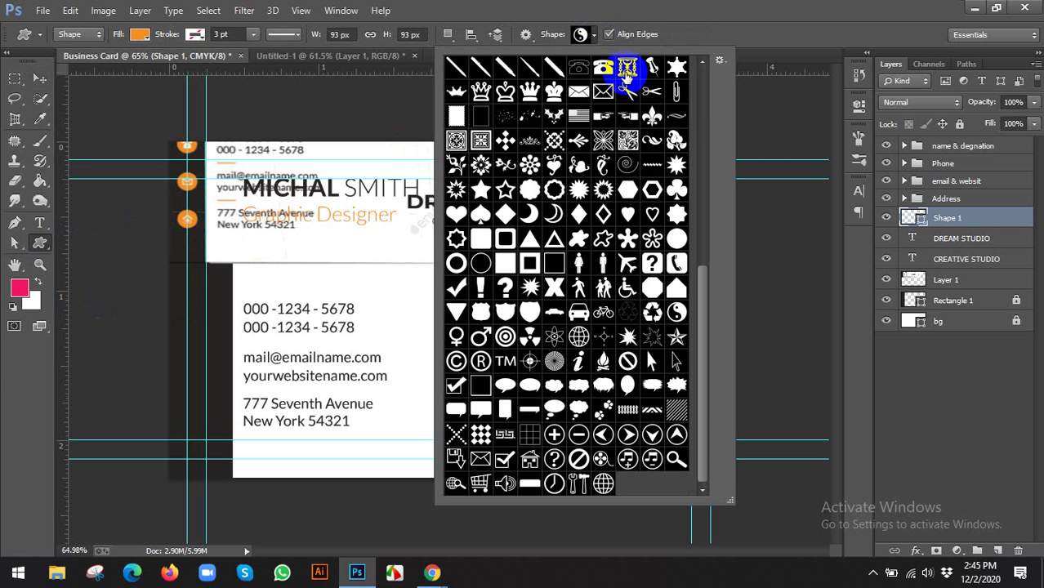
click(721, 61)
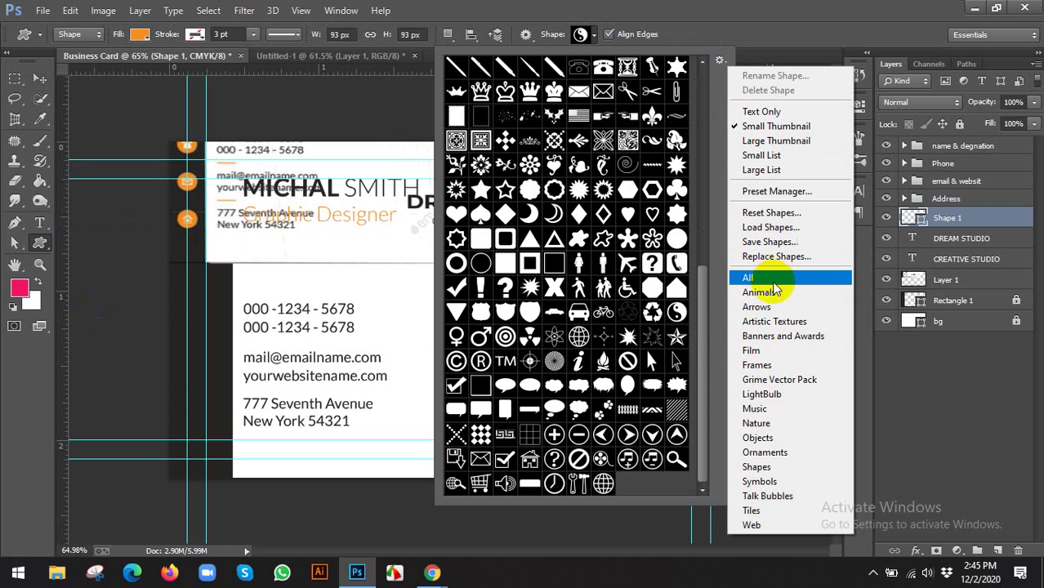
click(711, 273)
click(698, 170)
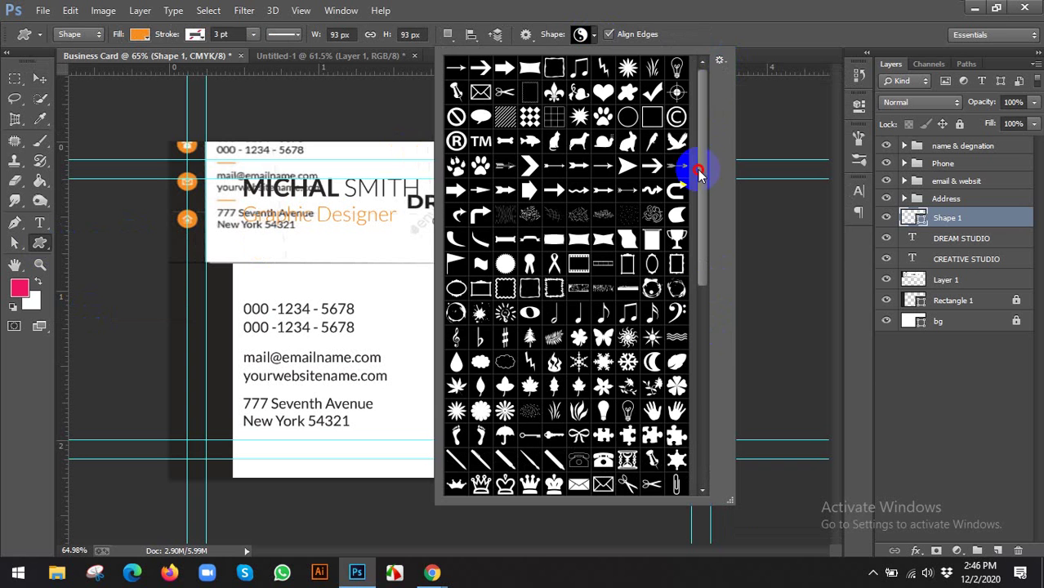
click(718, 61)
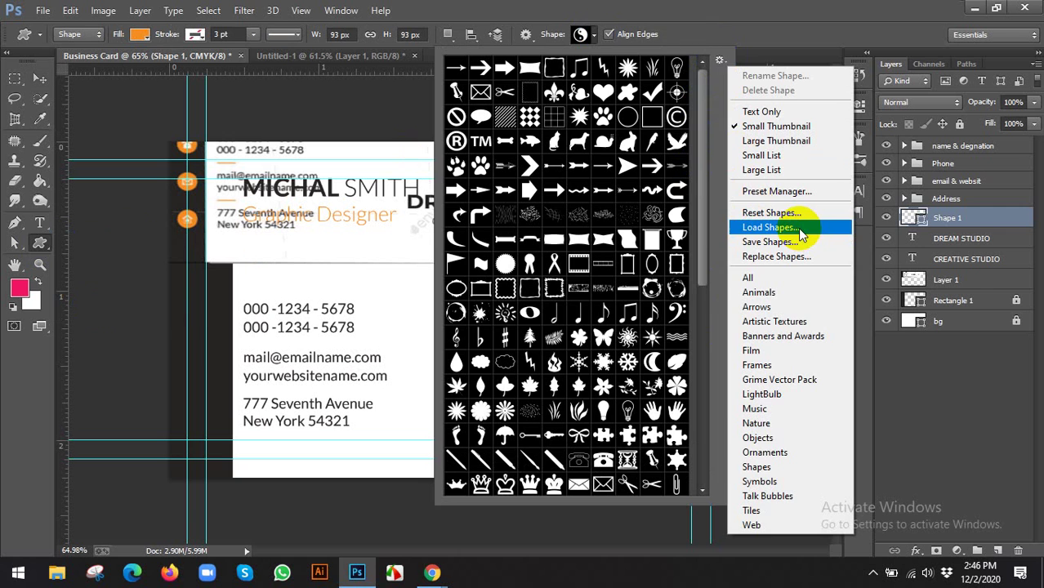
Group the yin-yang shape and both studio text layers into a group named 'logo'
click(654, 21)
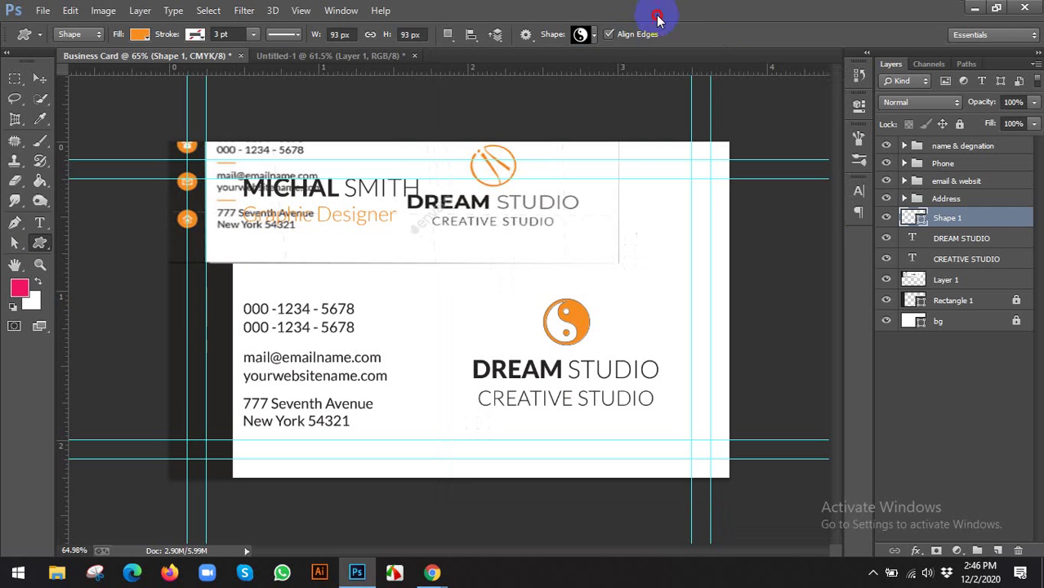
click(39, 78)
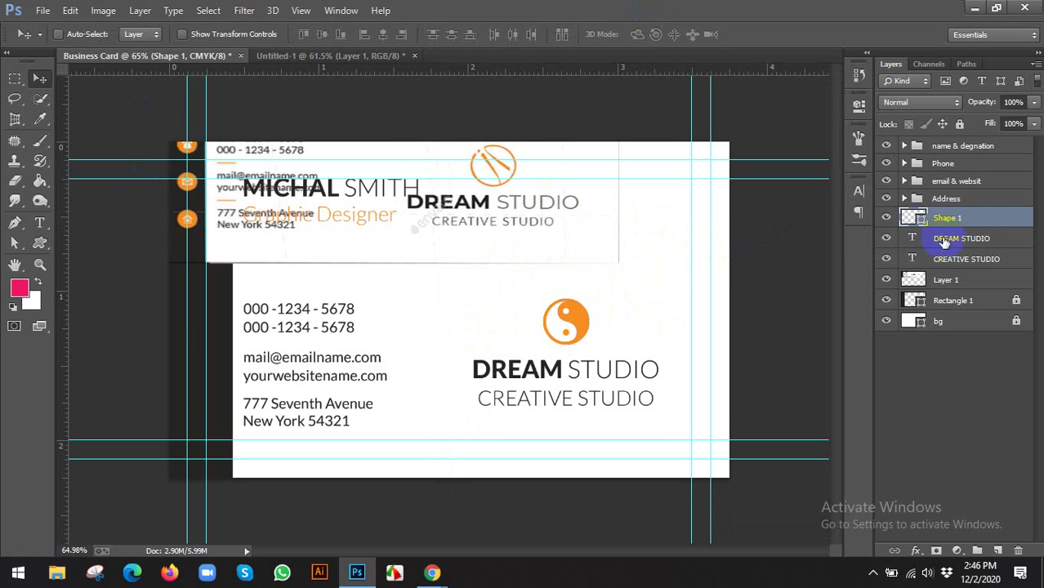
click(952, 260)
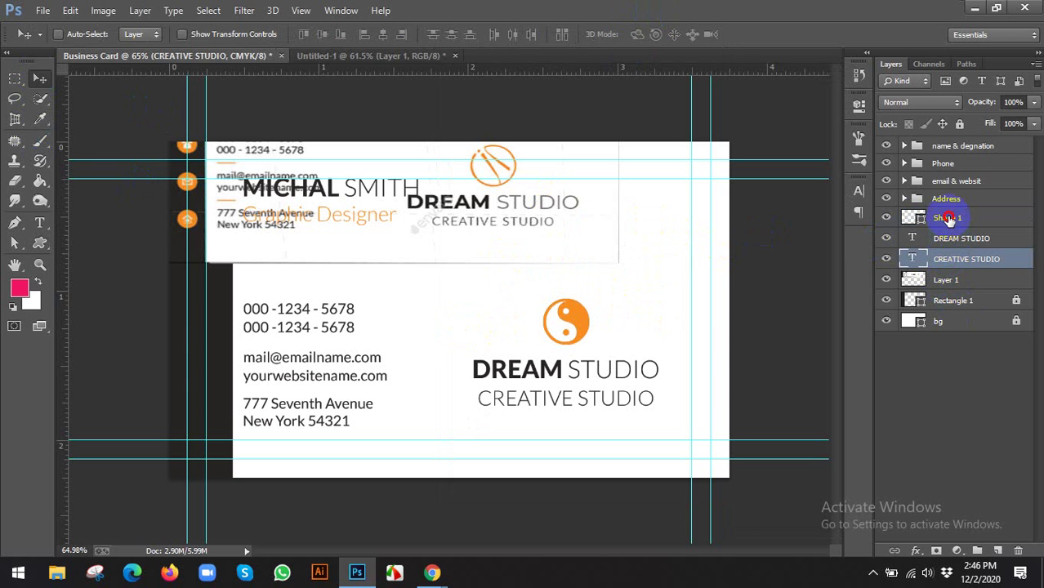
ctrl+click(948, 219)
ctrl+click(950, 240)
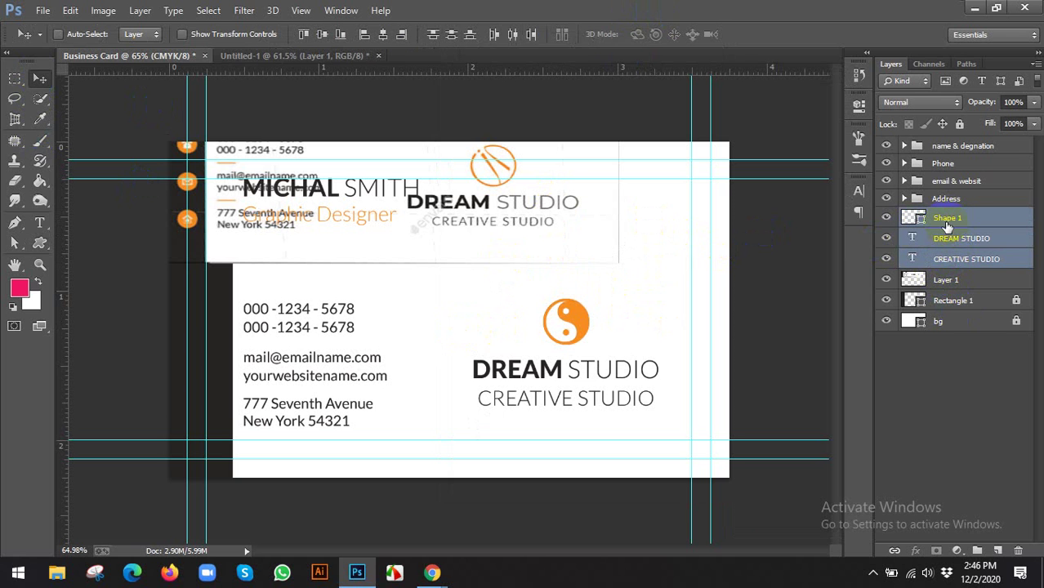
key(ctrl+g)
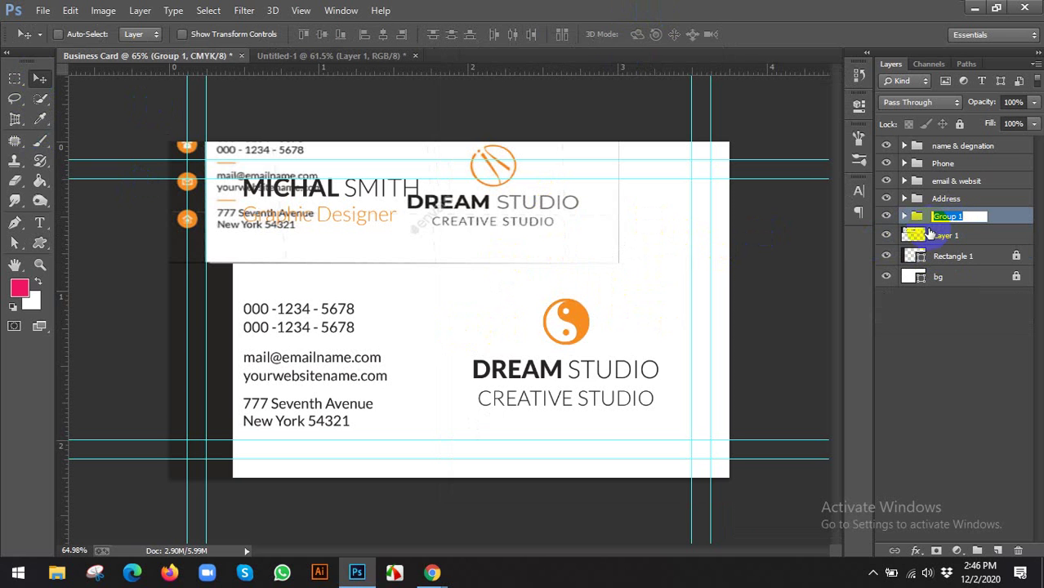
key(Return)
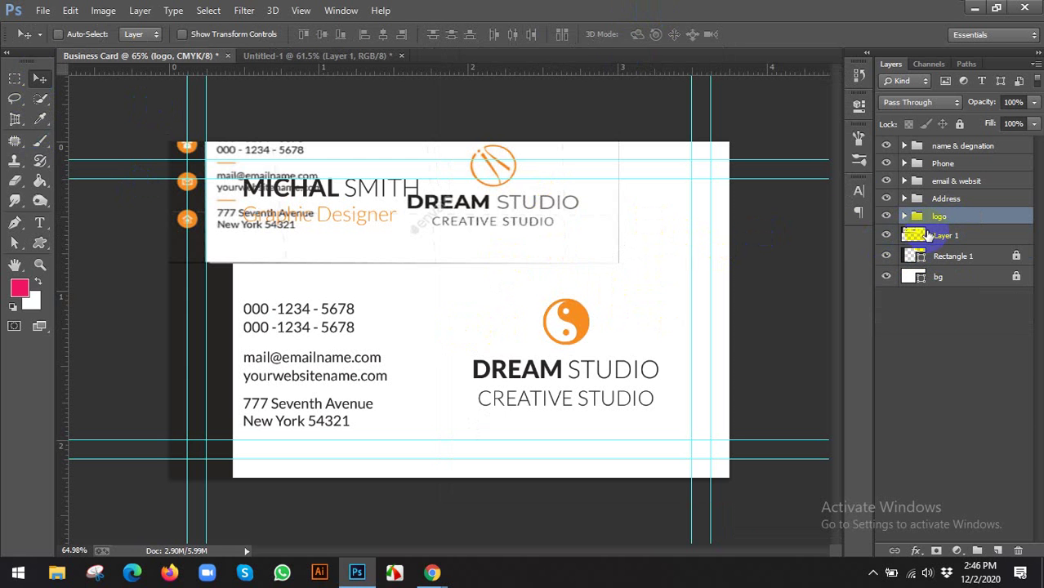
Delete the reference card image layer
click(932, 237)
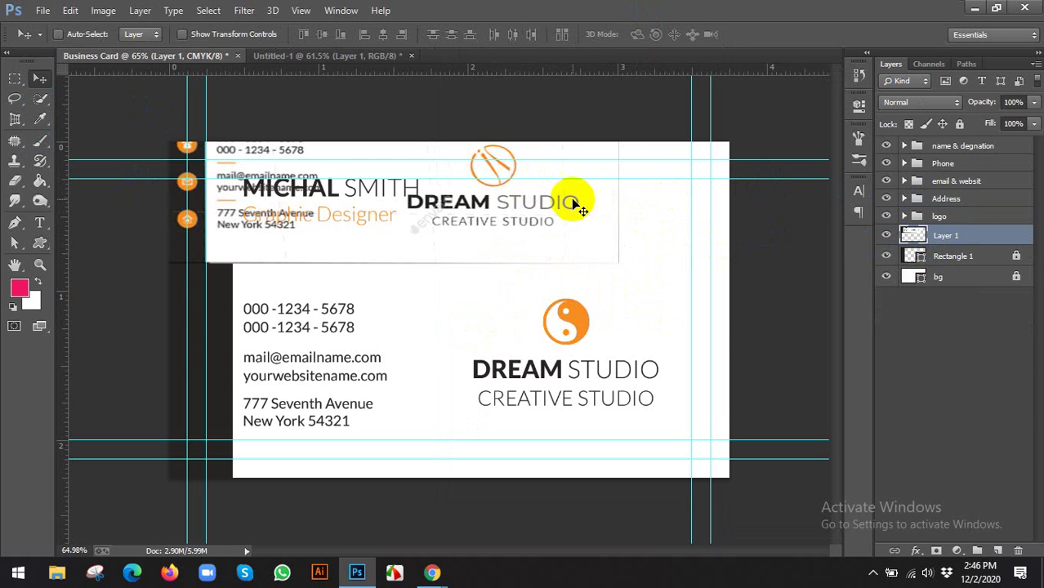
drag(582, 199, 671, 397)
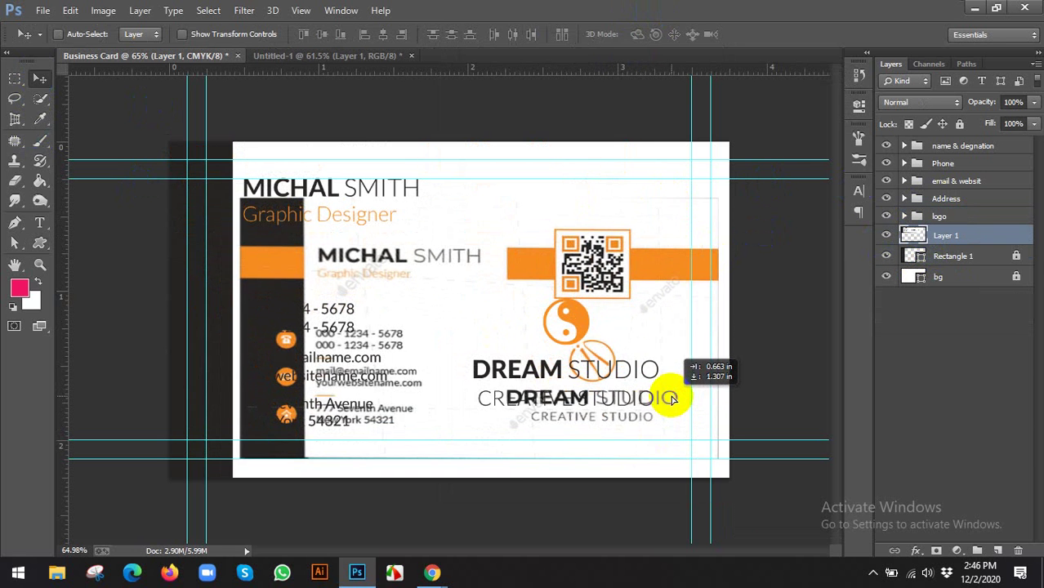
drag(578, 261, 580, 247)
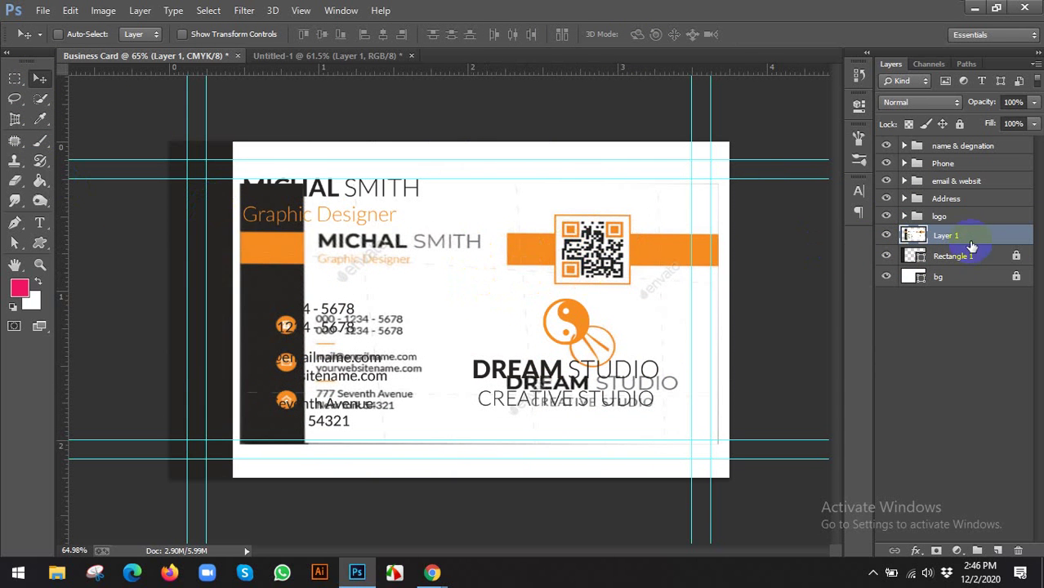
key(Delete)
scroll(570, 235, up, 1)
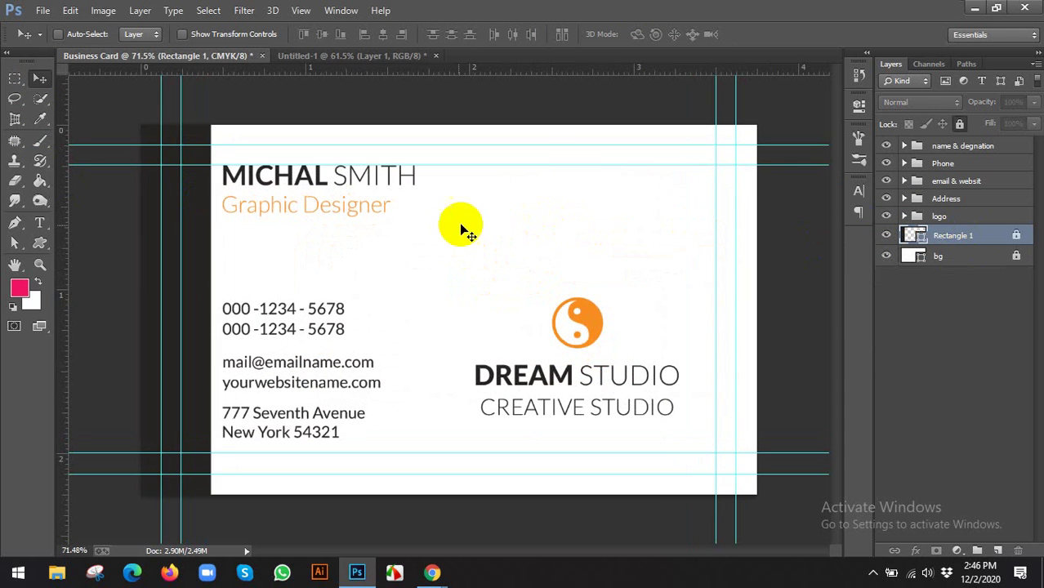
Nudge the name & degnation group with the name and Graphic Designer title slightly down
click(948, 147)
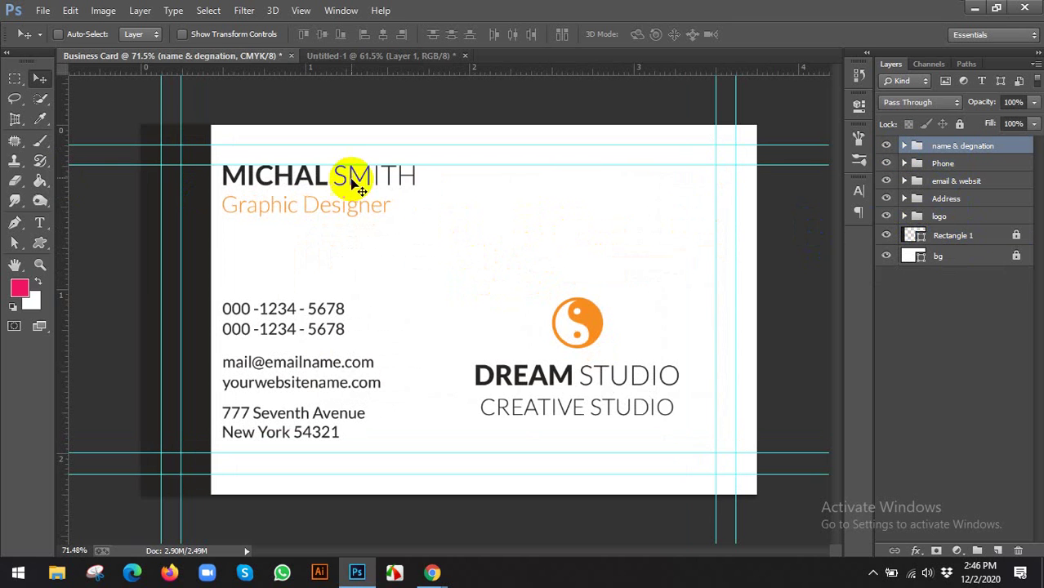
drag(349, 177, 353, 191)
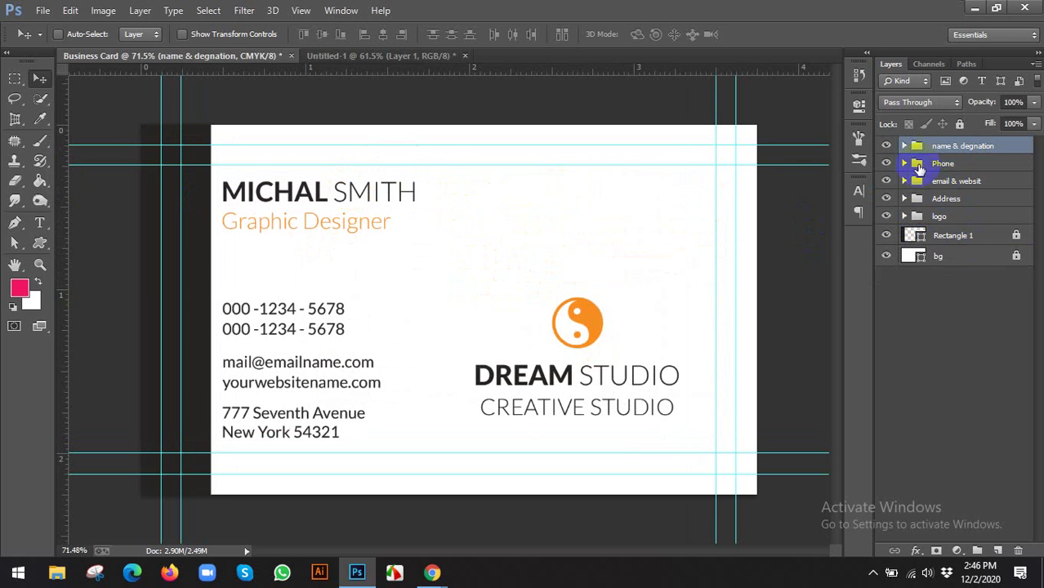
click(905, 146)
click(950, 185)
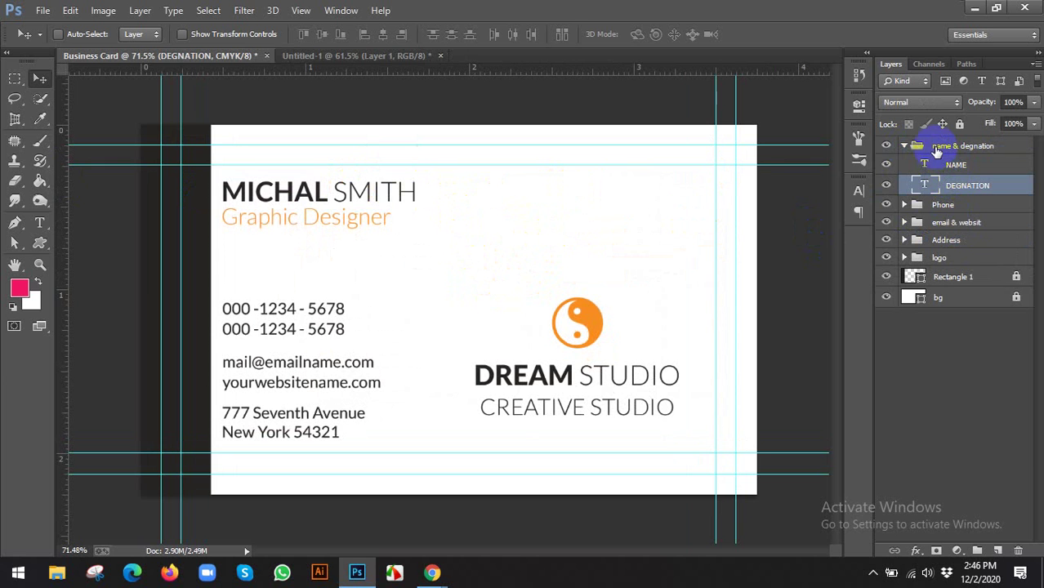
click(904, 148)
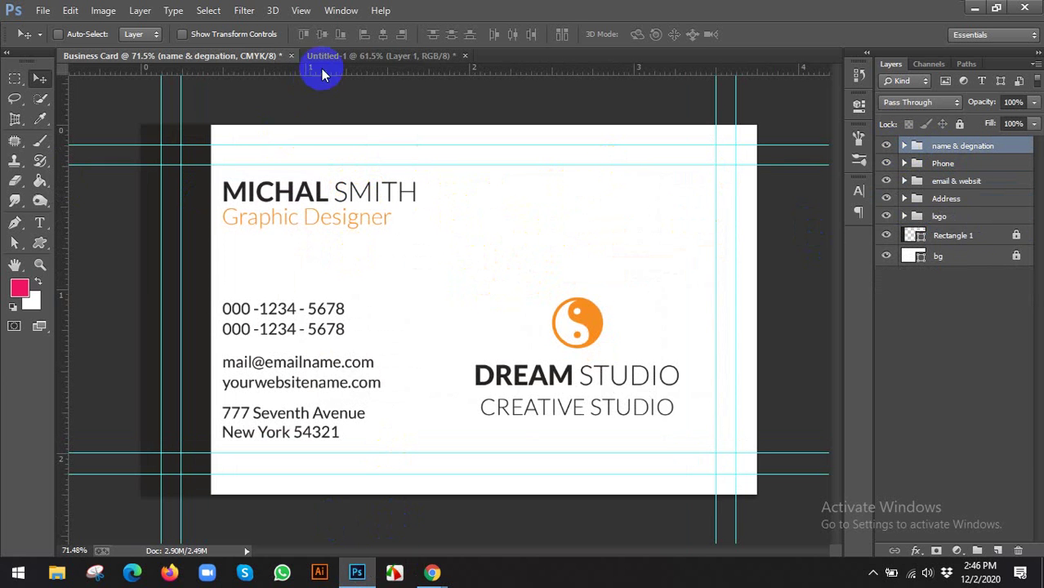
click(354, 57)
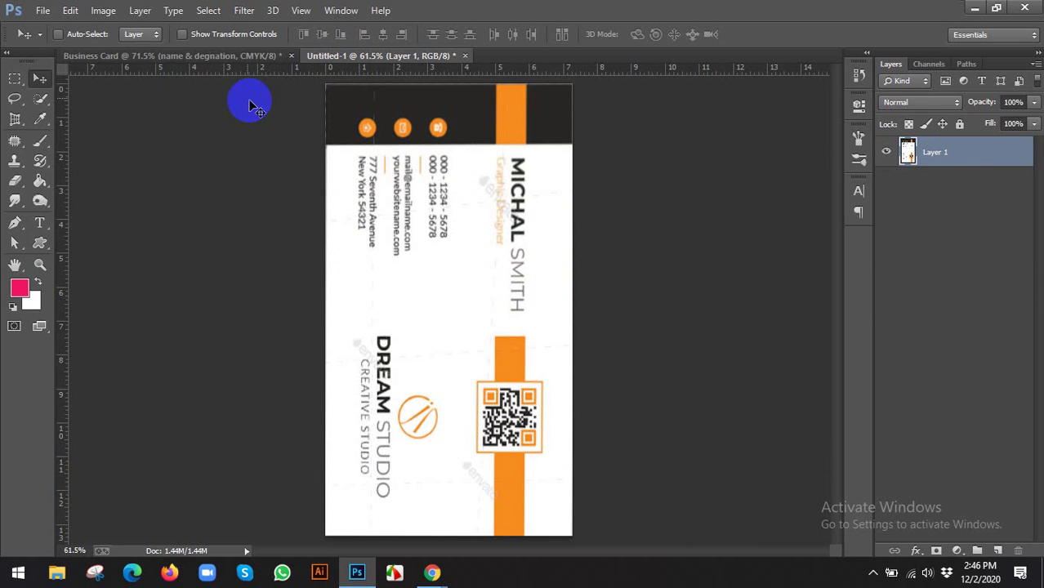
click(209, 60)
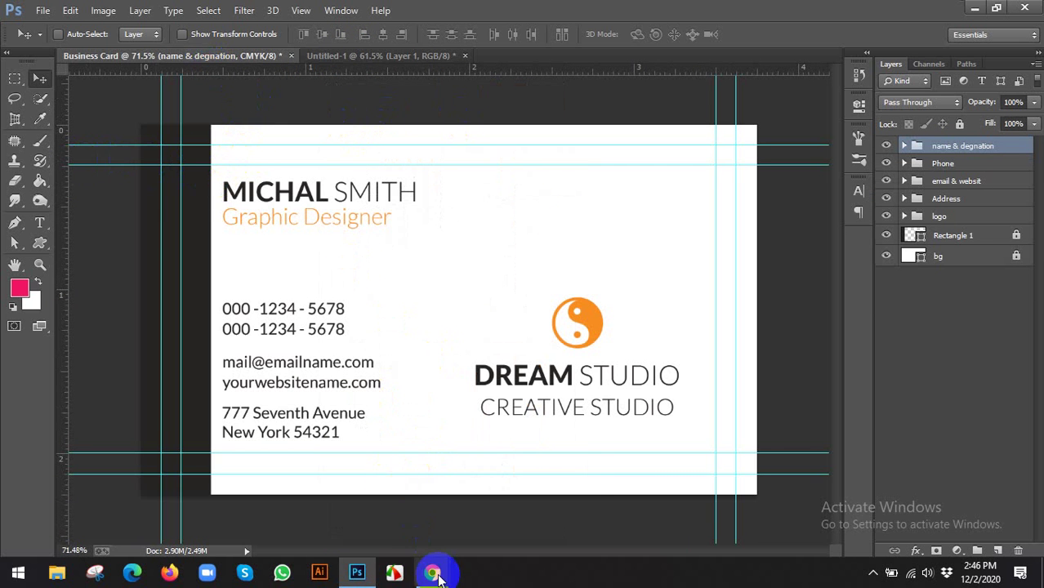
mouse_move(432, 573)
click(373, 517)
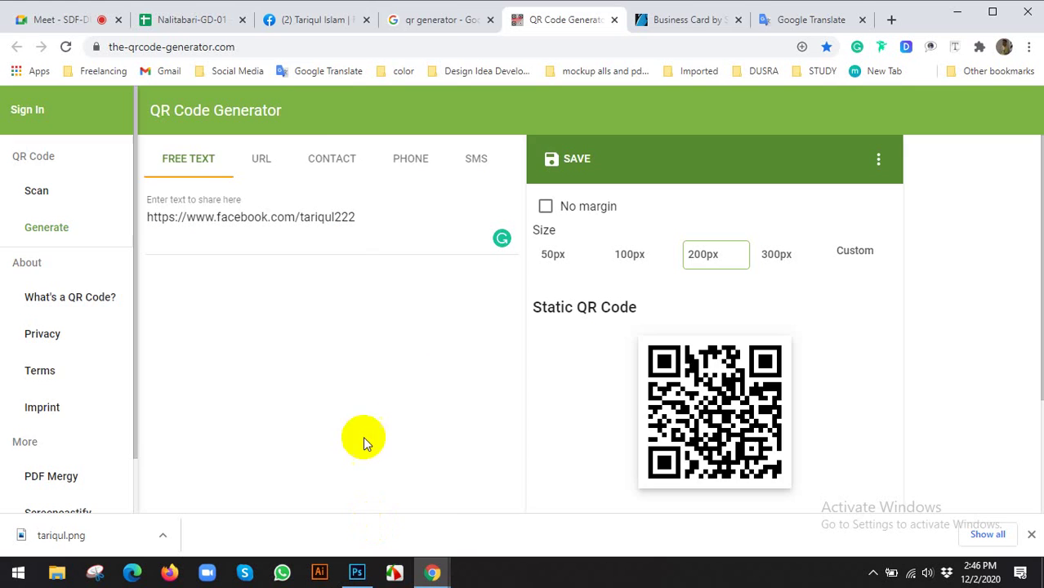
click(704, 18)
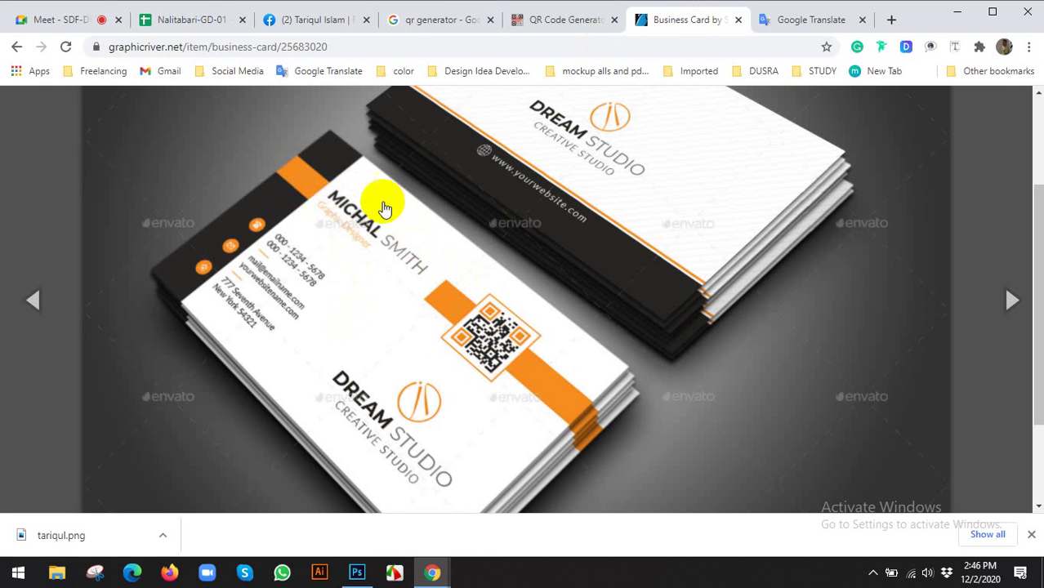
click(357, 573)
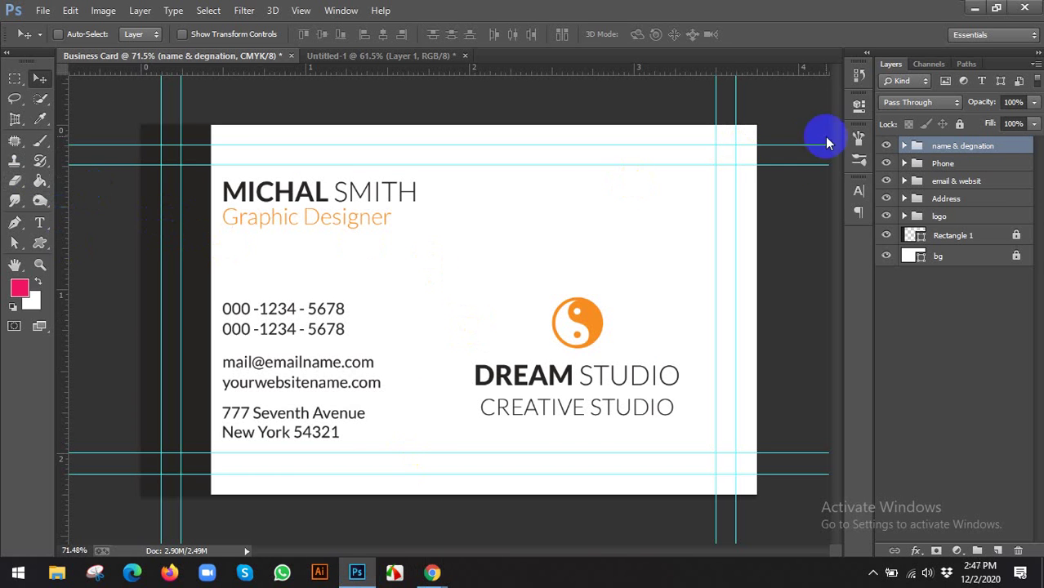
Draw a small rectangle left of the name, filled with the logo's sampled orange
click(49, 242)
click(85, 235)
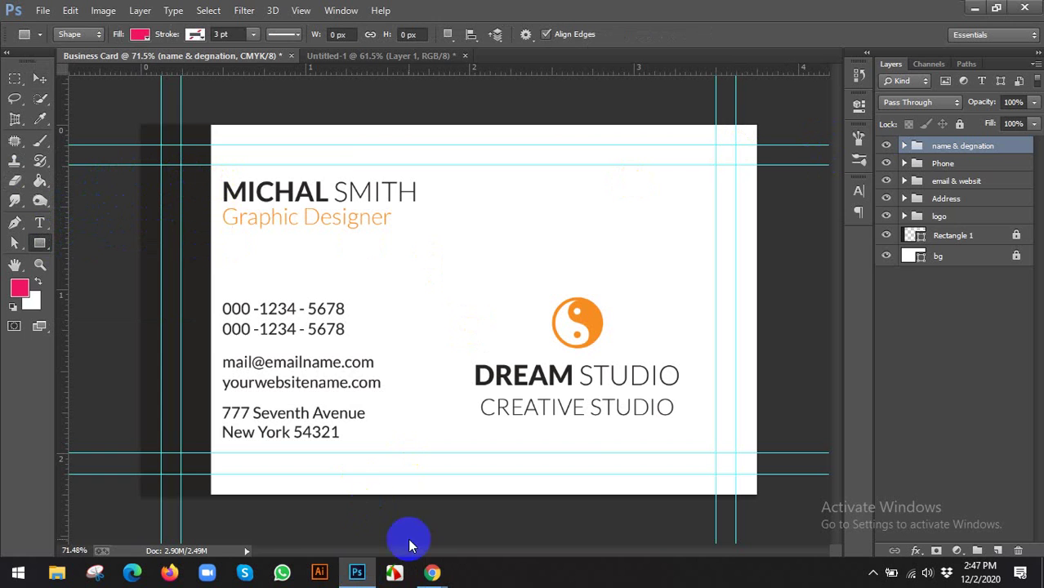
mouse_move(436, 567)
mouse_move(380, 516)
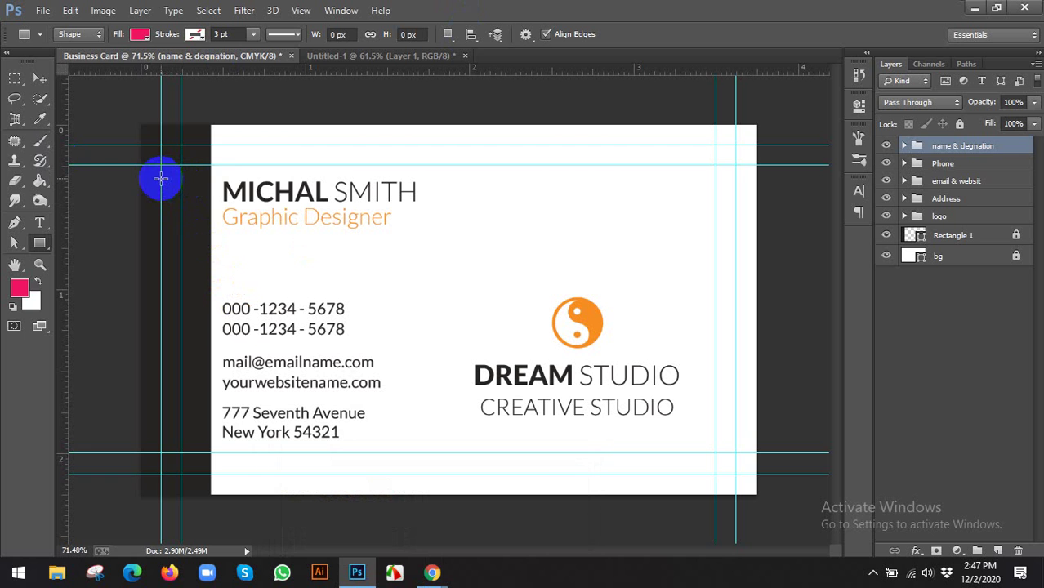
drag(161, 178, 211, 228)
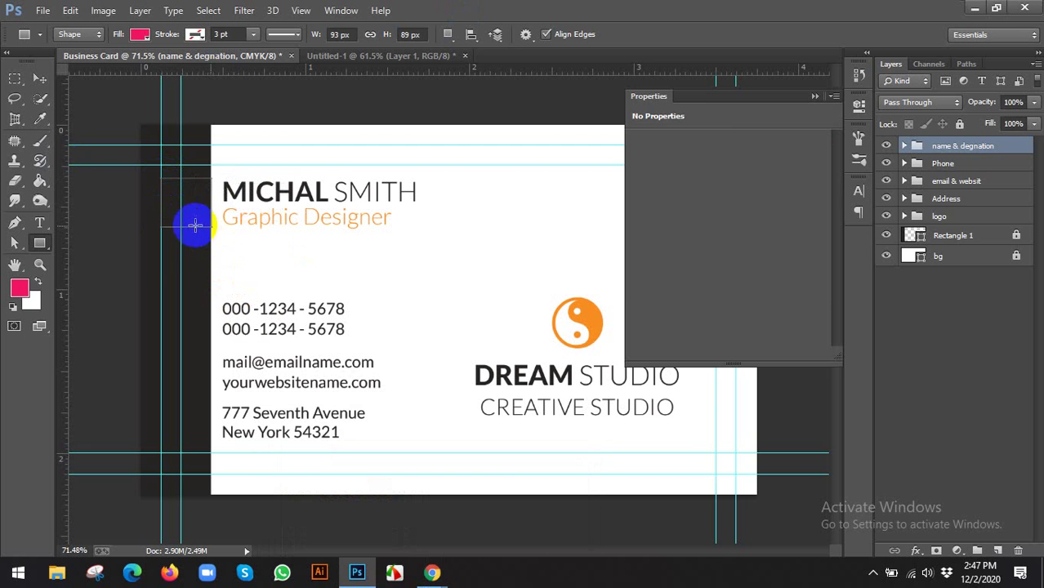
click(669, 188)
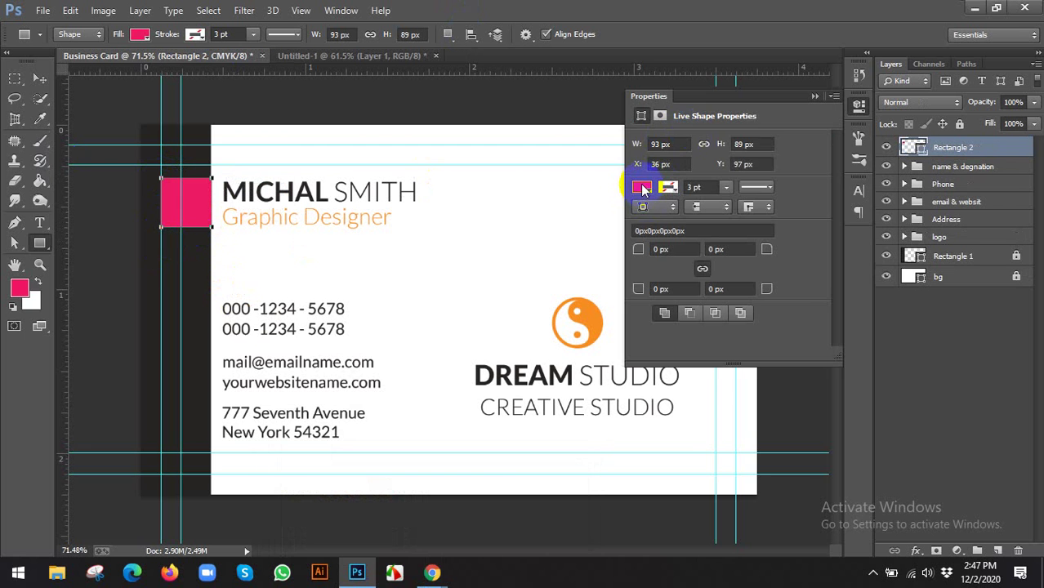
click(643, 188)
click(789, 221)
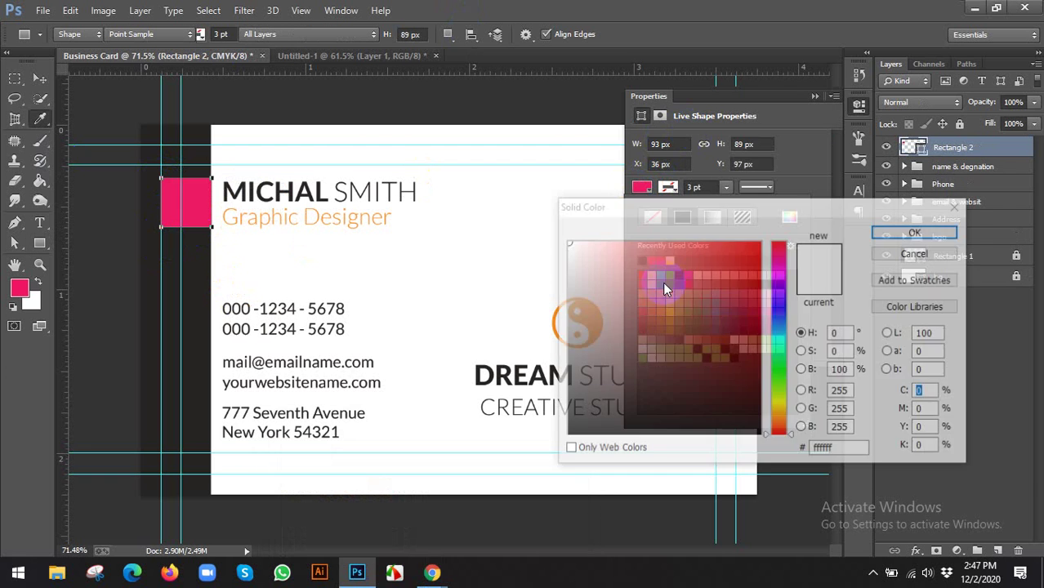
drag(600, 216, 760, 216)
click(598, 305)
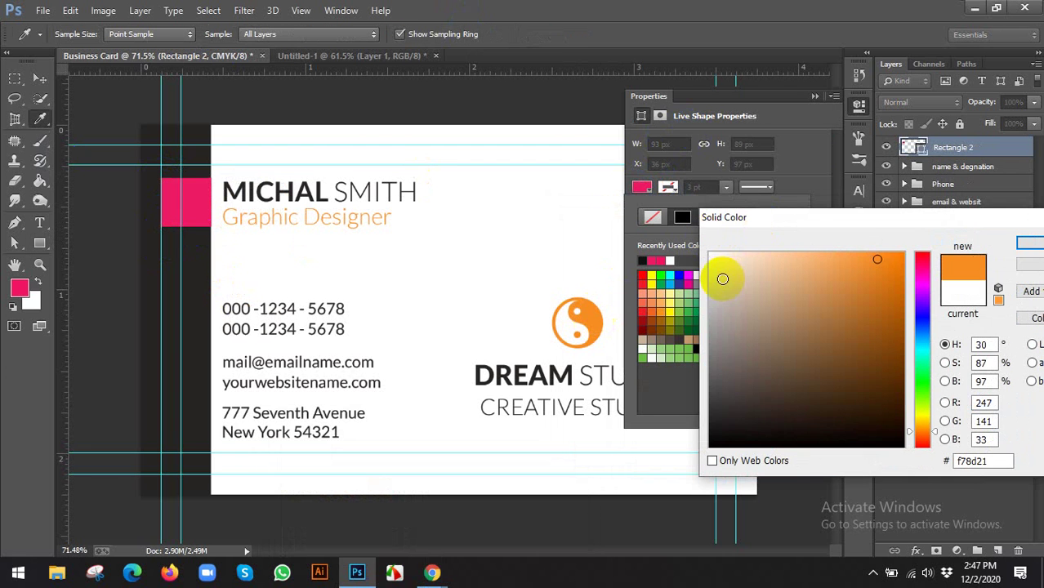
click(1029, 243)
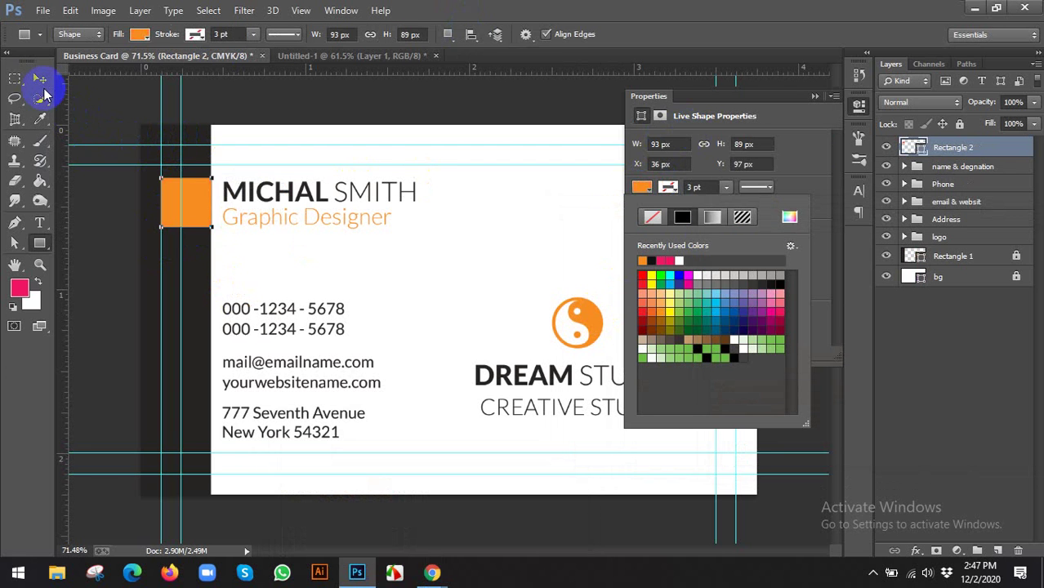
Shorten the orange square slightly and vertically centre the name group against it
click(39, 78)
click(859, 105)
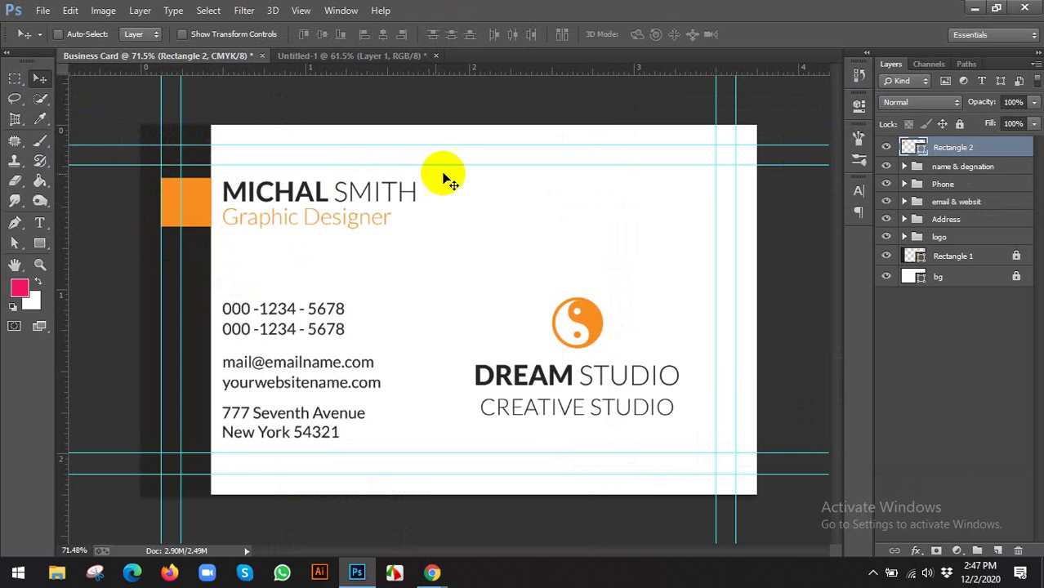
scroll(205, 226, up, 3)
click(152, 193)
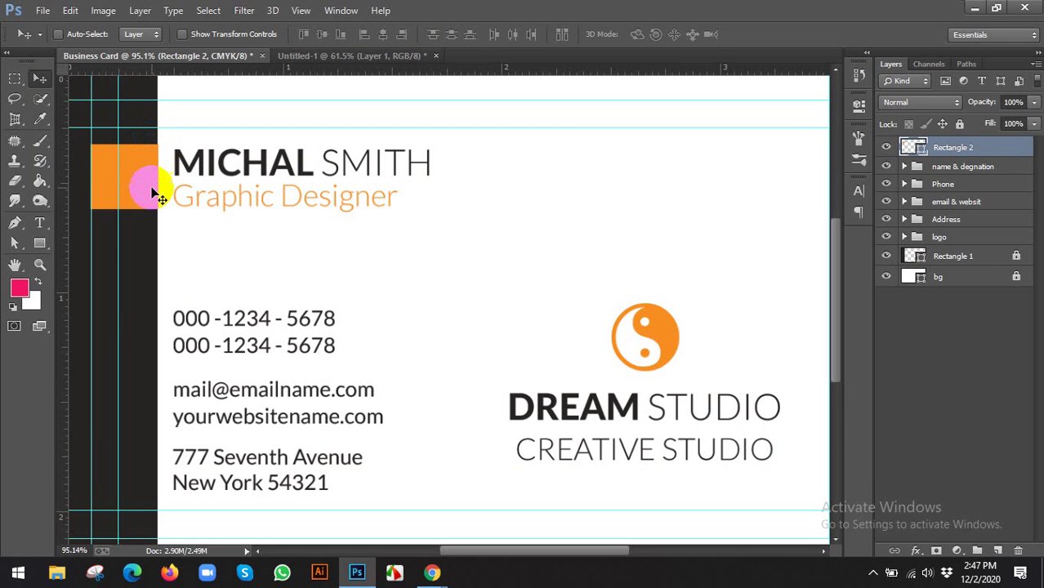
key(ctrl+t)
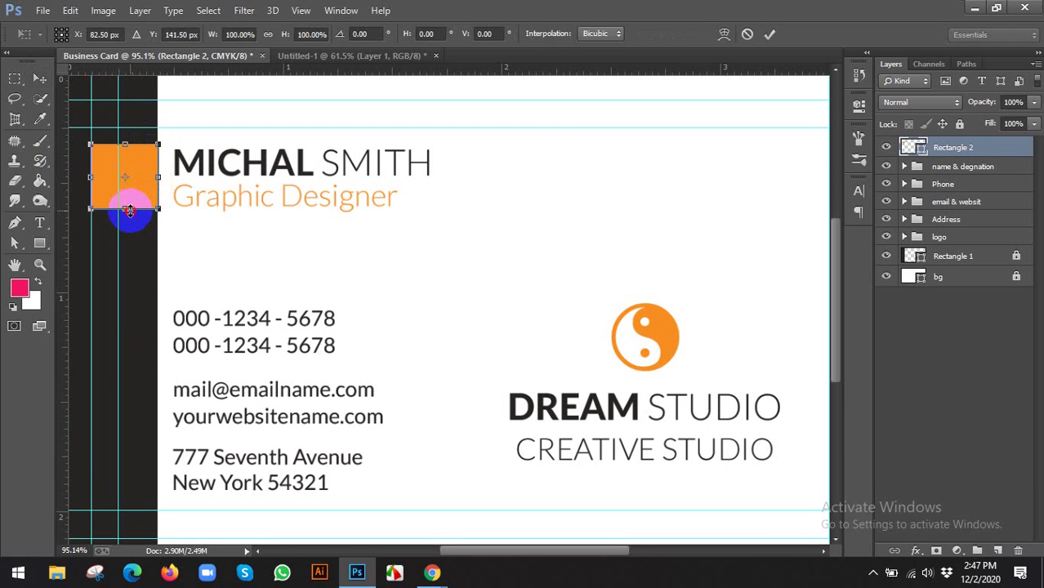
drag(130, 209, 130, 205)
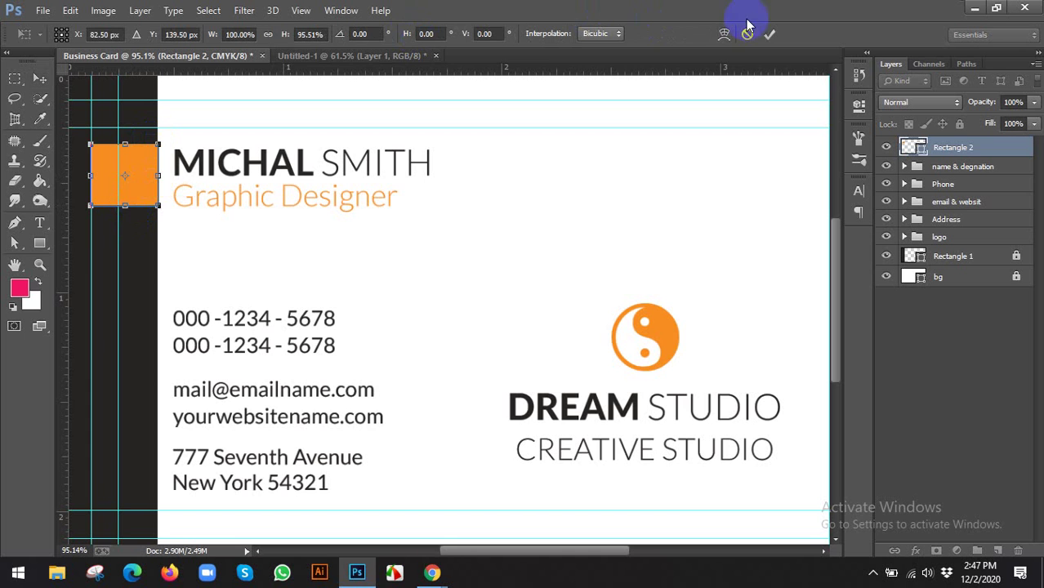
click(771, 33)
scroll(372, 156, down, 3)
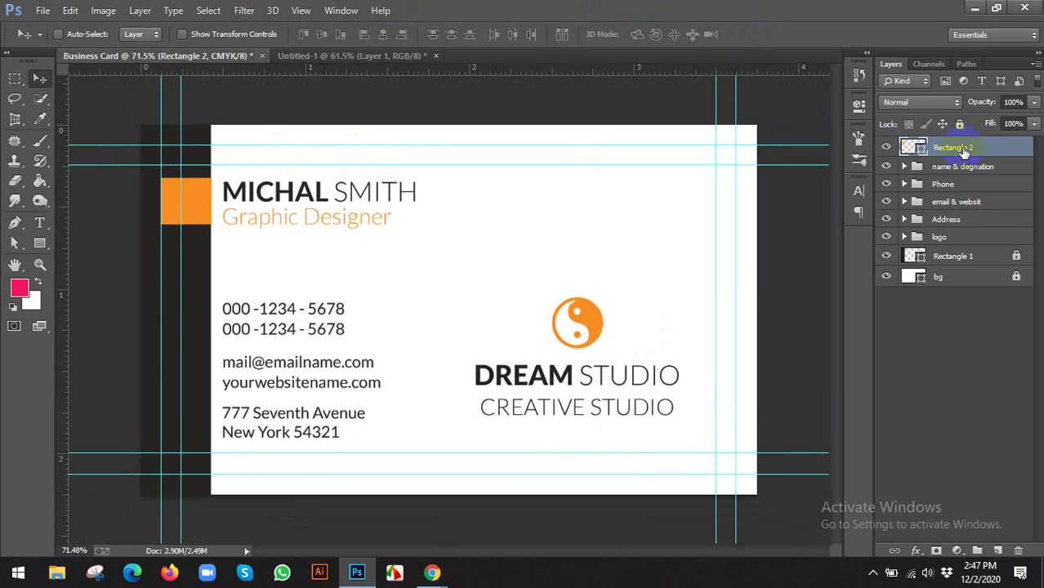
shift+click(956, 168)
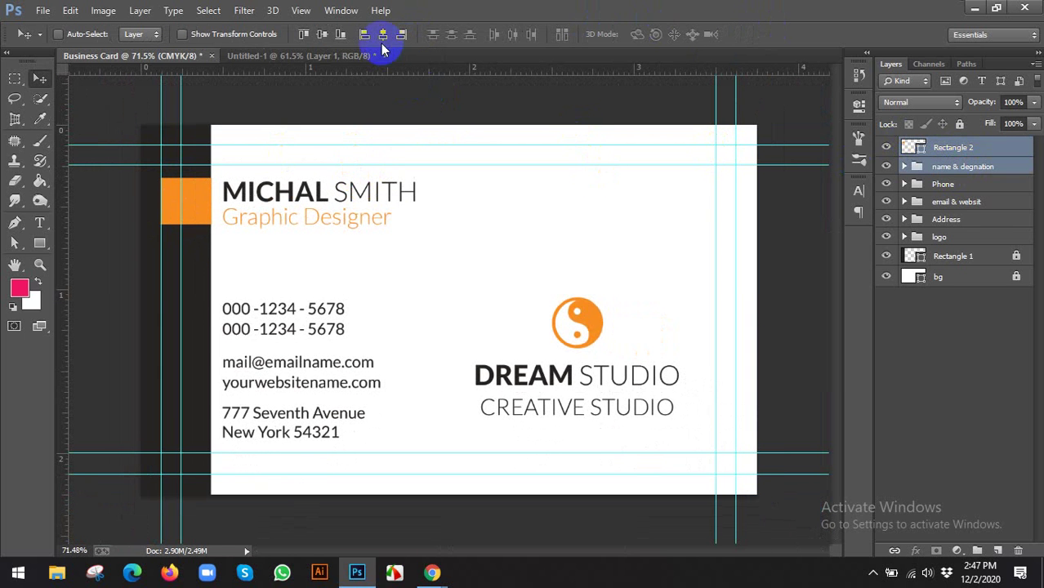
click(323, 36)
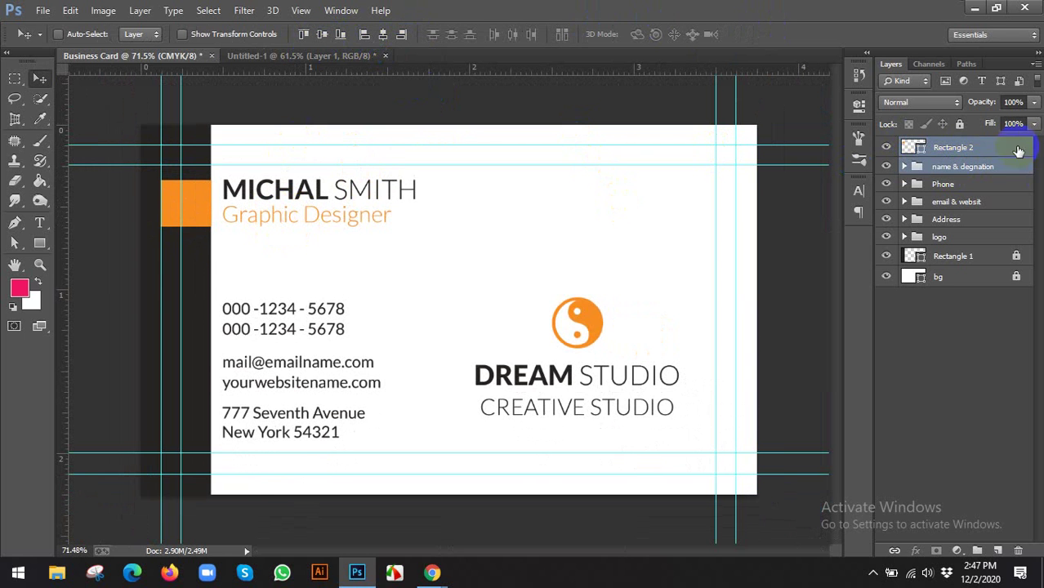
click(948, 148)
scroll(501, 199, down, 2)
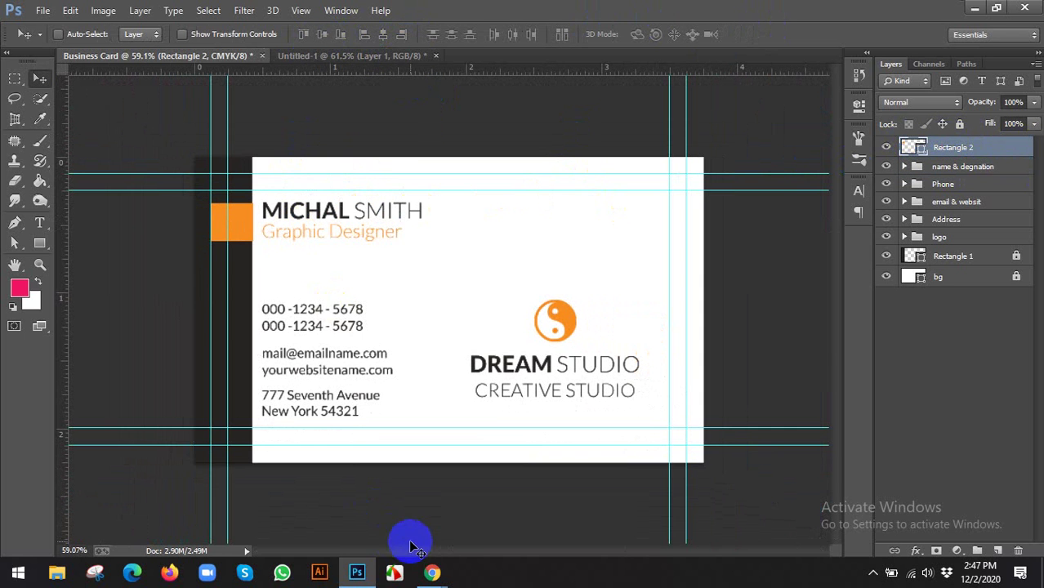
Check the reference design, then Alt-drag a copy of the orange square to the card's right edge
click(360, 515)
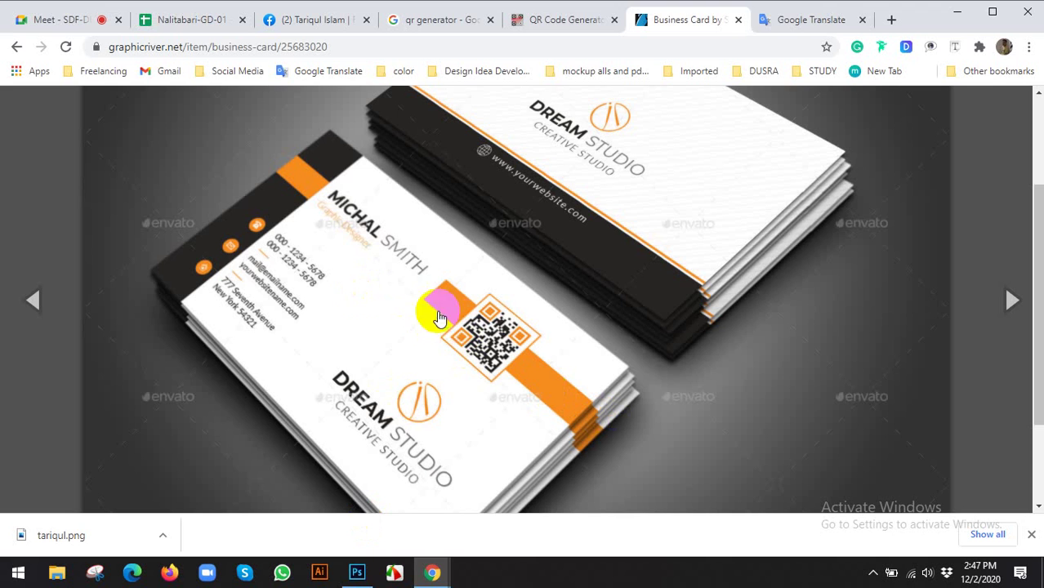
click(357, 572)
drag(257, 221, 675, 223)
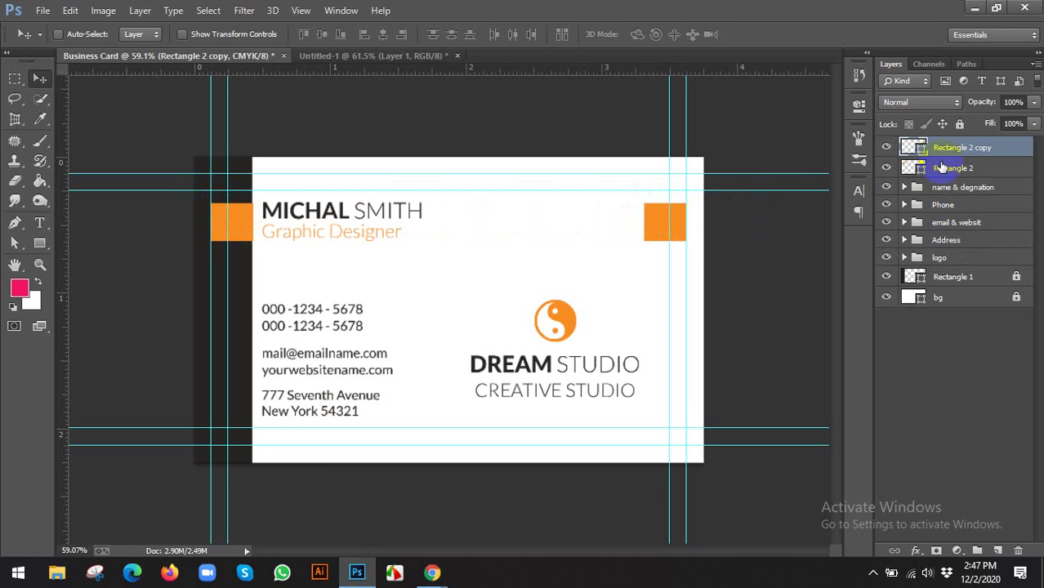
With transform controls shown, widen the left orange square out to the bleed
shift+click(942, 167)
click(233, 33)
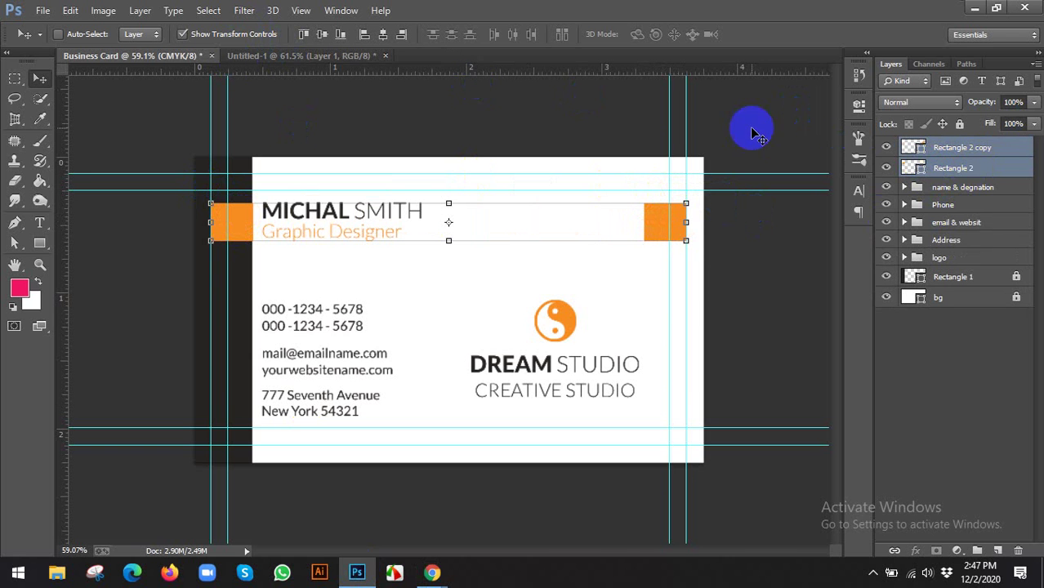
click(936, 170)
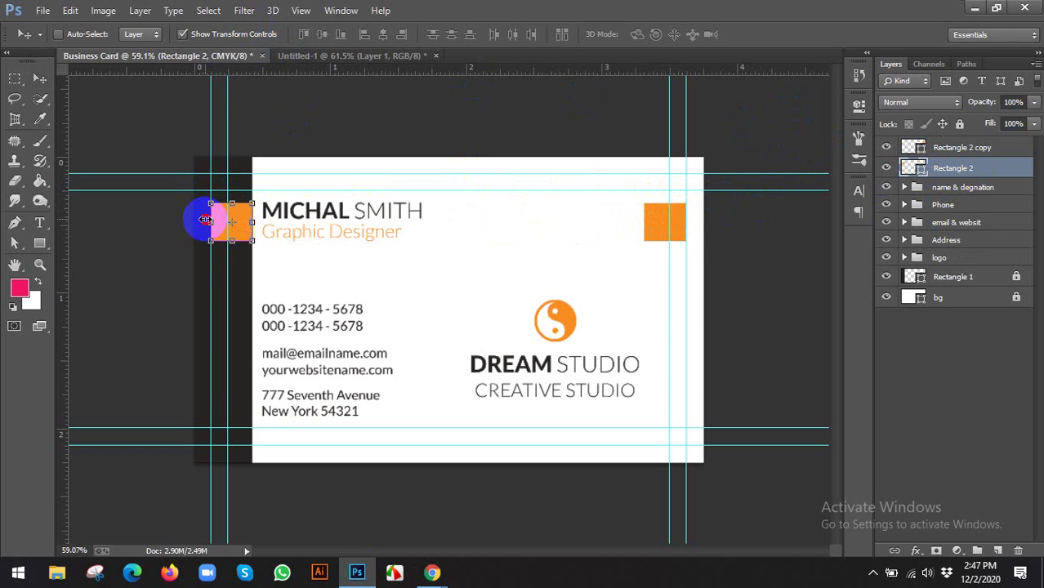
drag(205, 219, 189, 219)
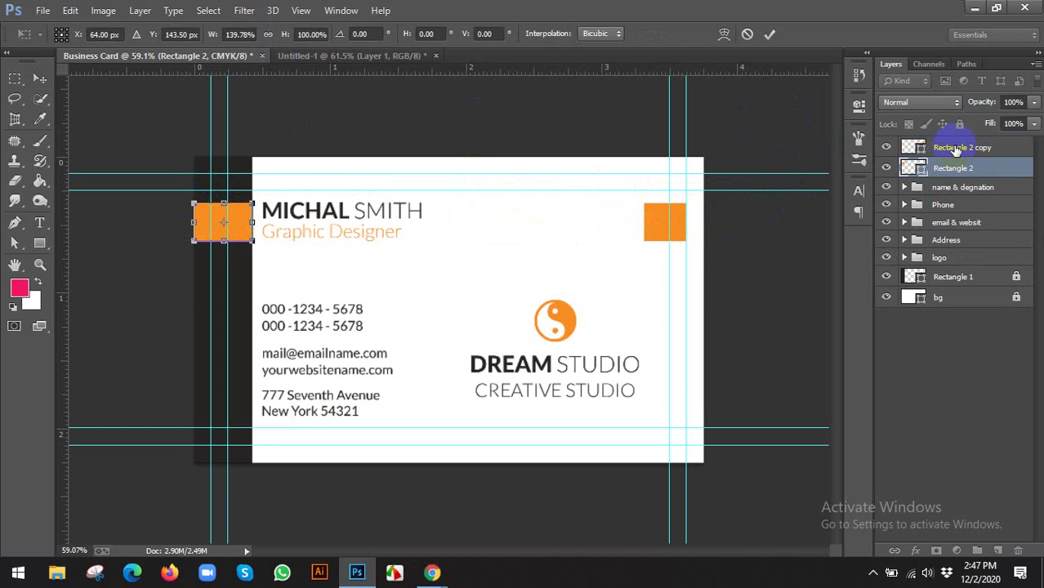
click(776, 37)
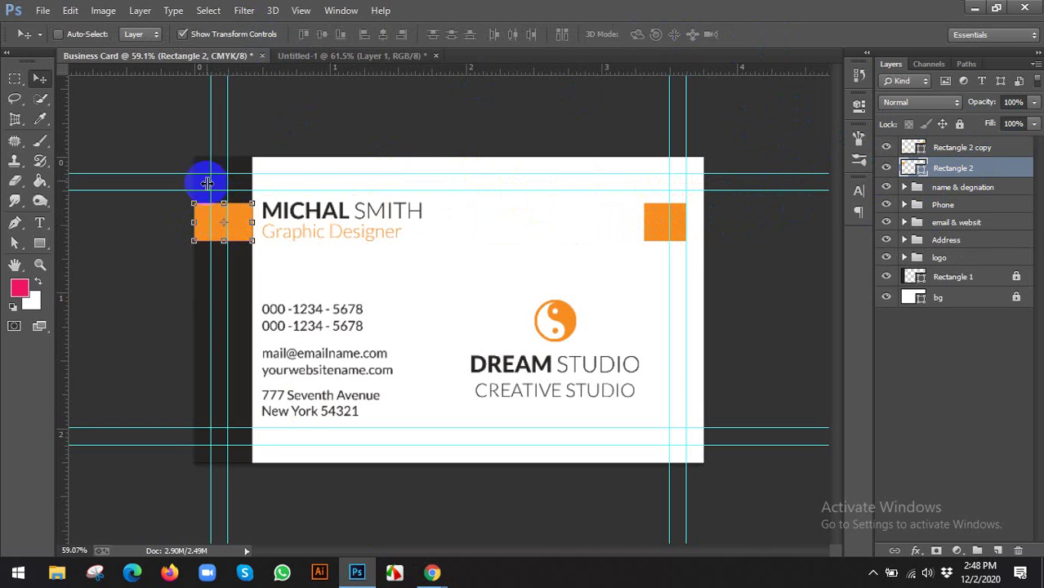
Extend the right orange square past the edge and stretch it leftward to mid-card
click(948, 148)
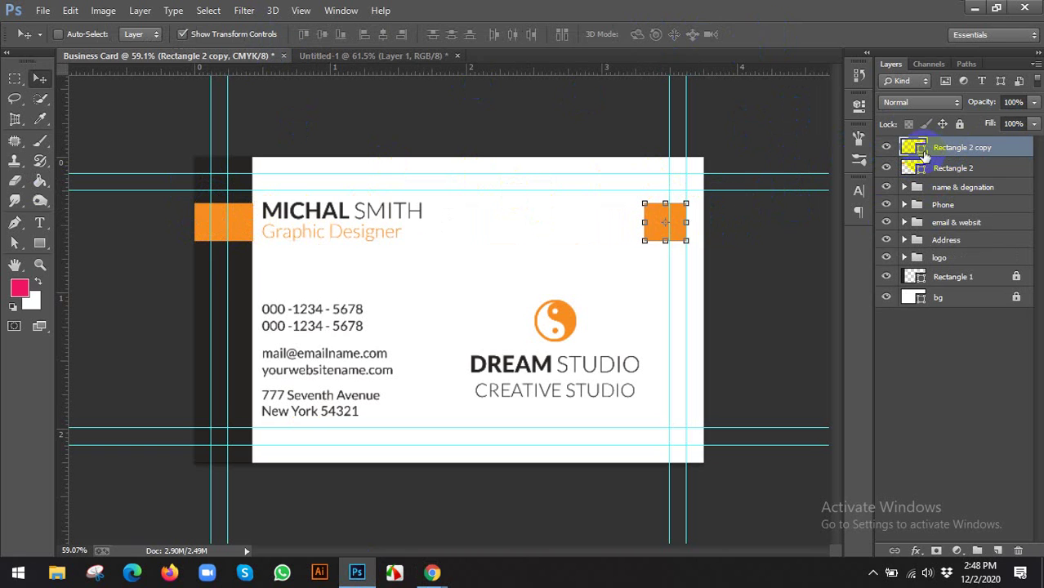
drag(687, 223, 701, 223)
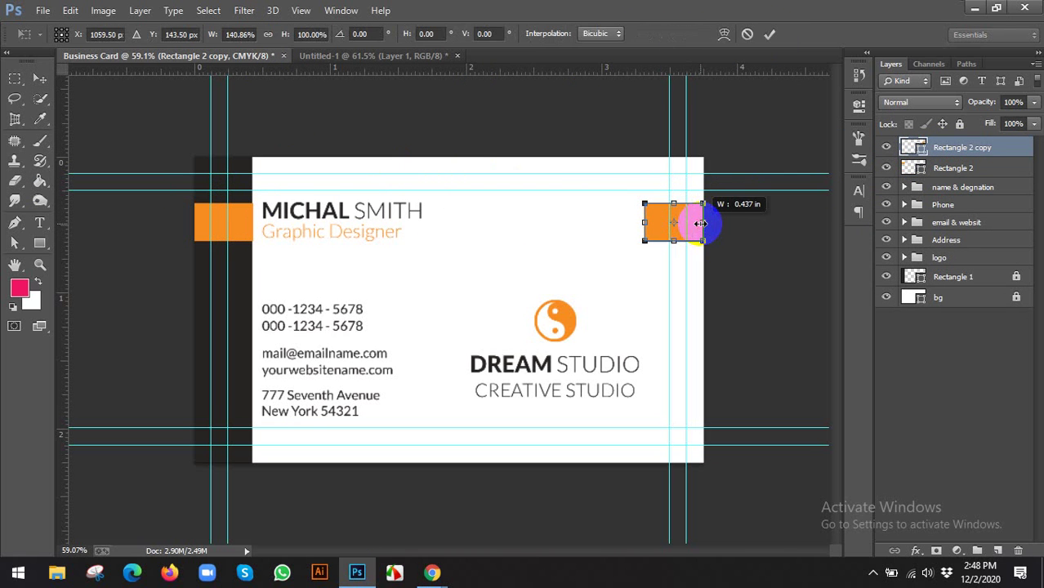
click(771, 36)
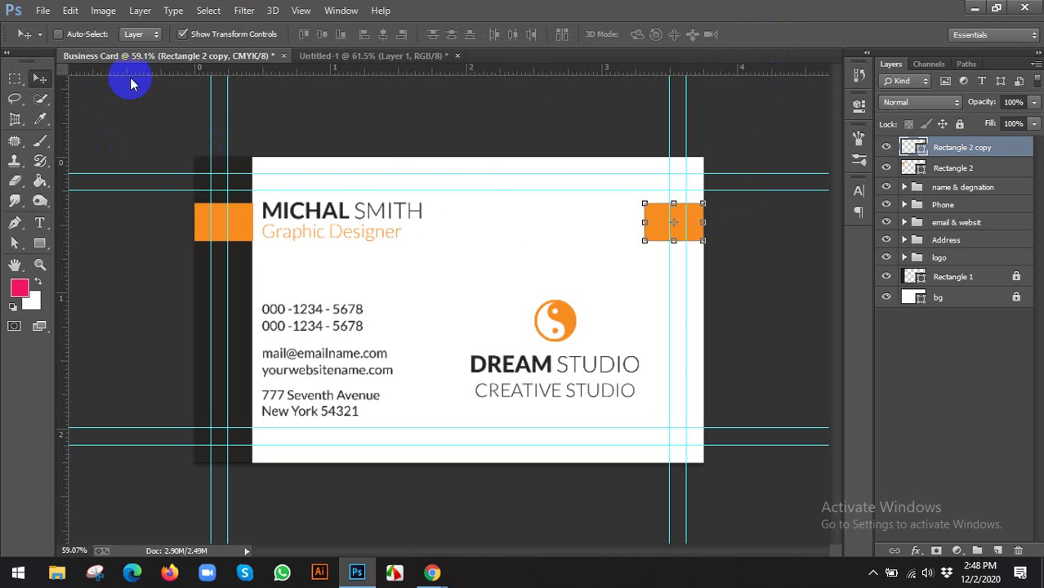
scroll(159, 210, up, 4)
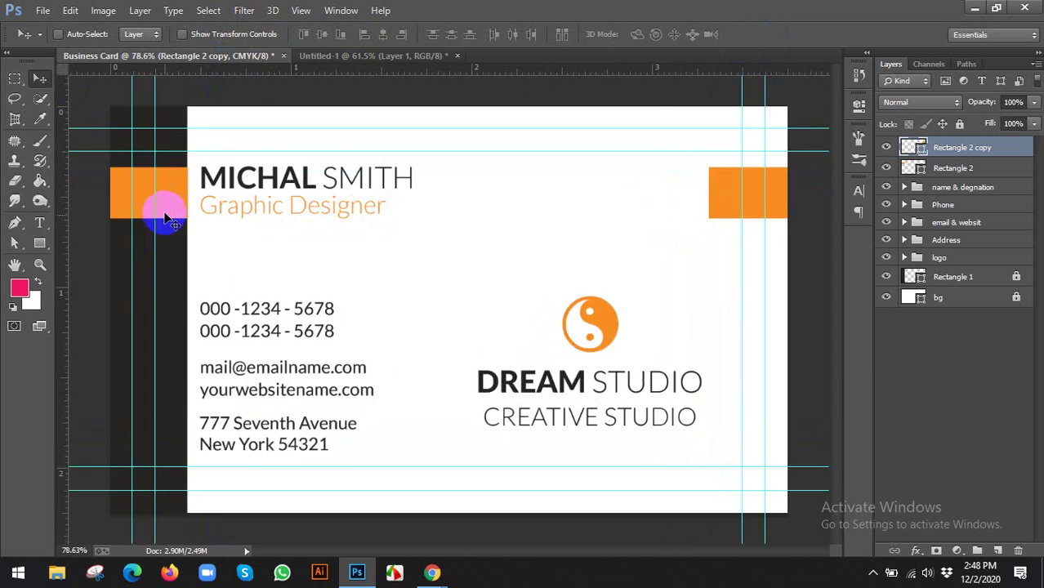
drag(93, 224, 283, 219)
scroll(284, 219, down, 5)
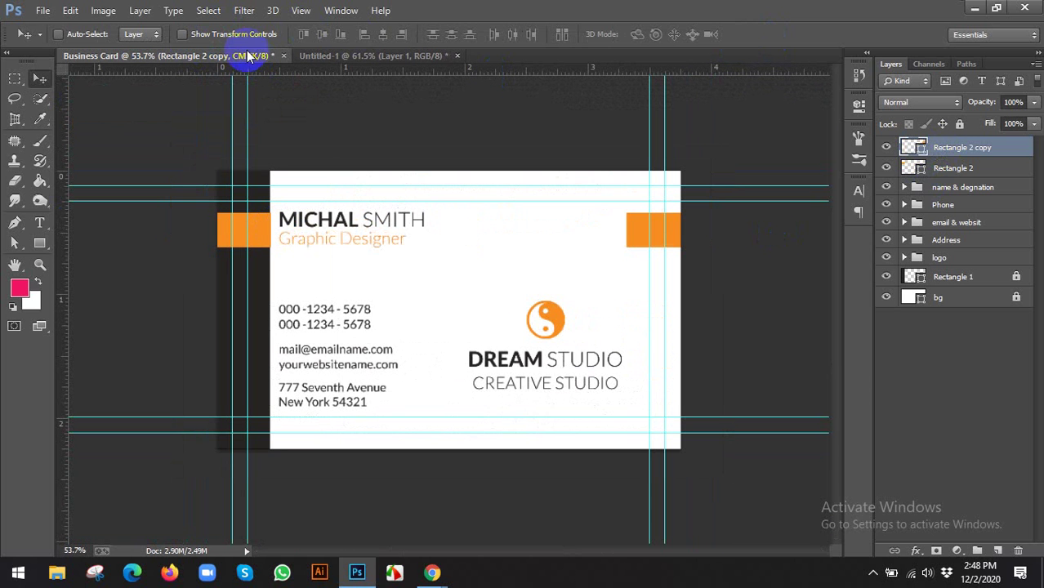
drag(626, 229, 488, 228)
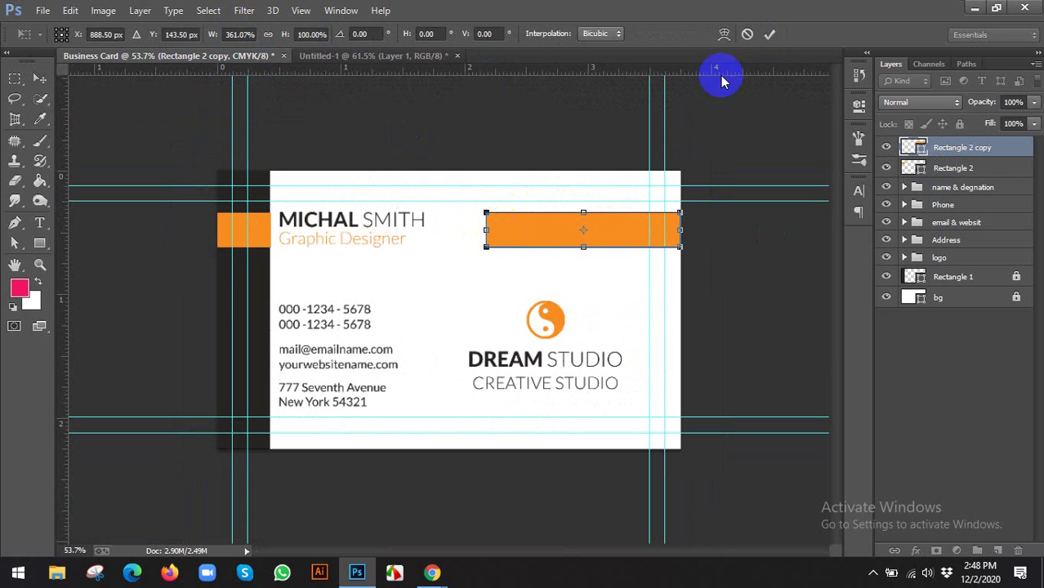
click(770, 36)
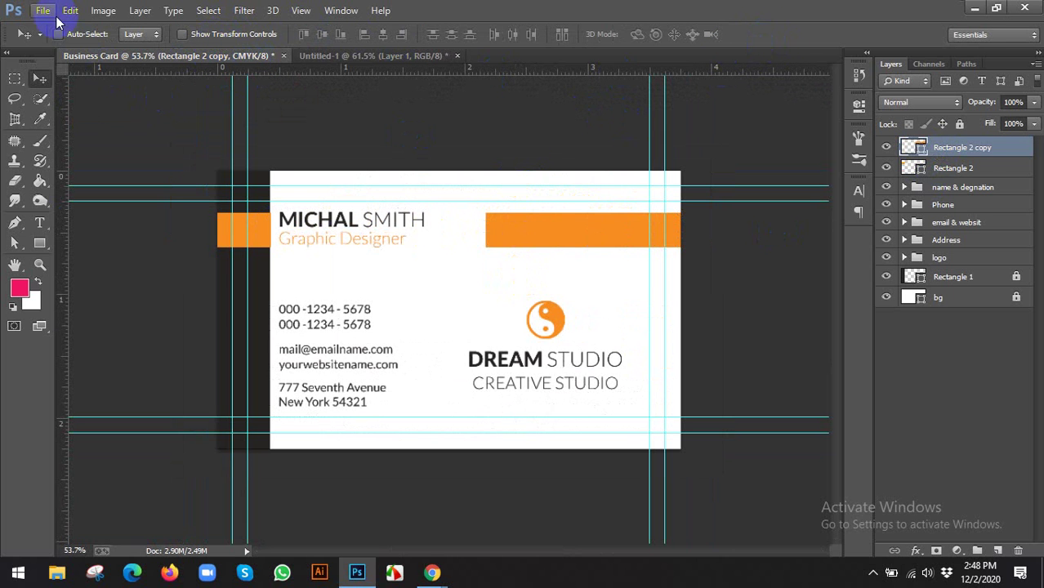
Place the QR code image from the Desktop's Business Card folder onto the card, then undo the placement
click(42, 10)
click(63, 263)
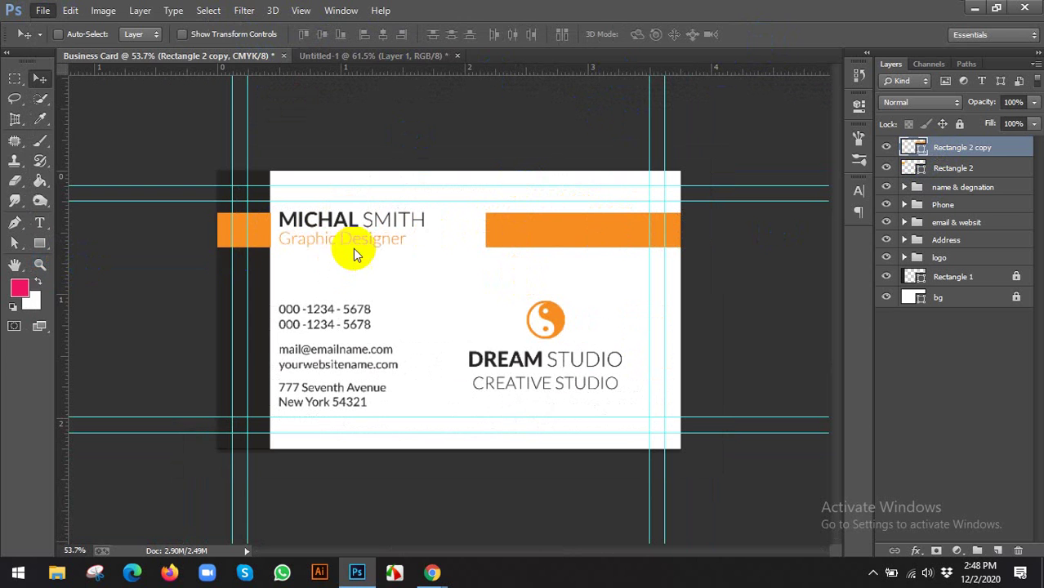
click(81, 166)
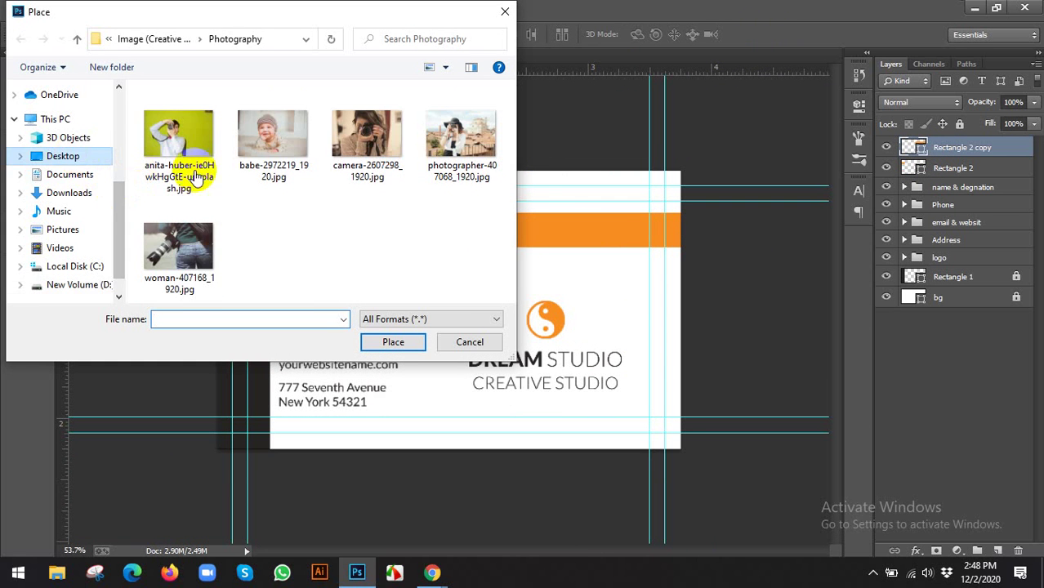
double_click(223, 102)
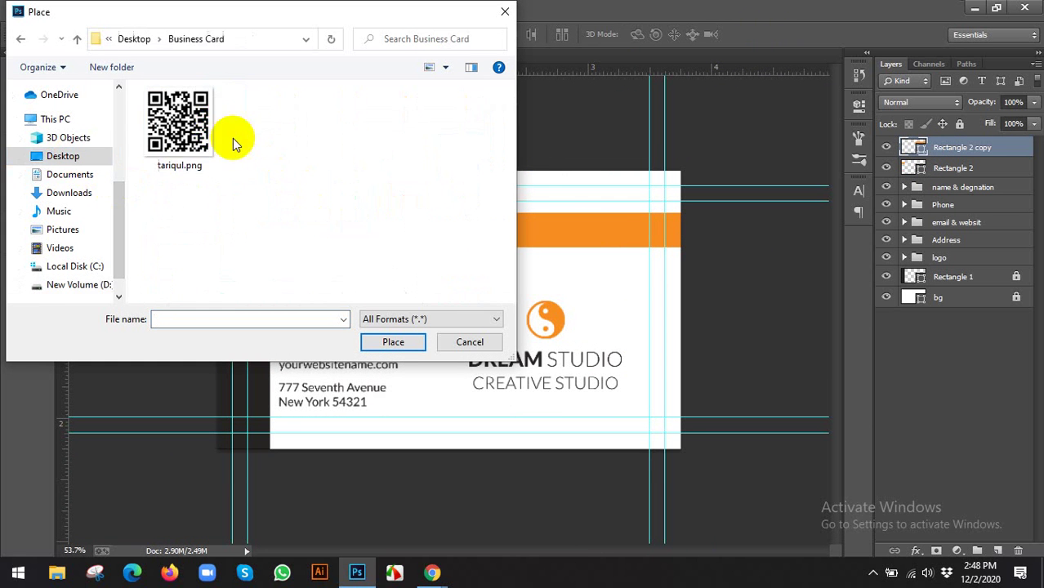
click(211, 135)
click(389, 343)
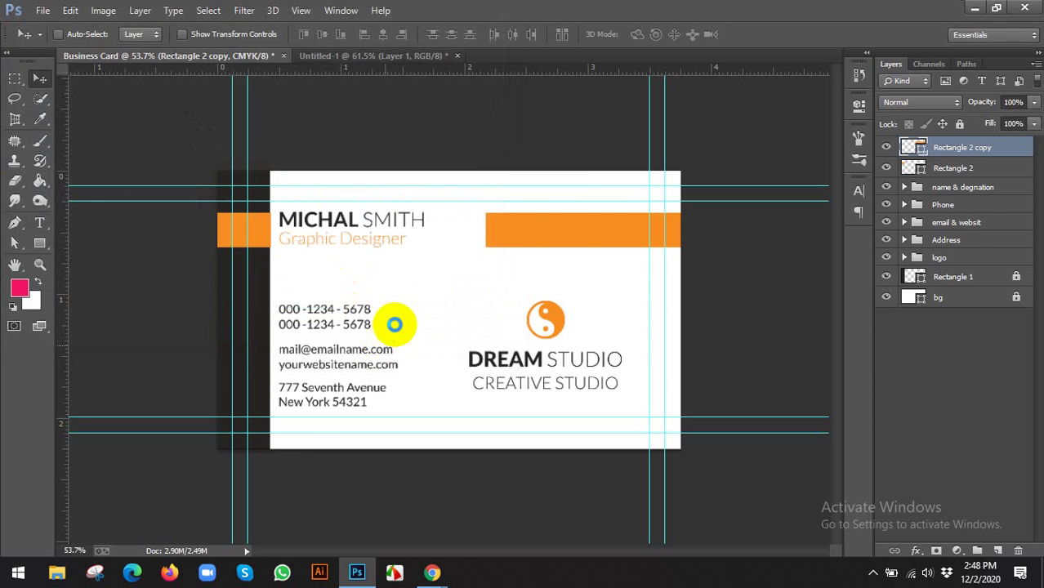
click(766, 33)
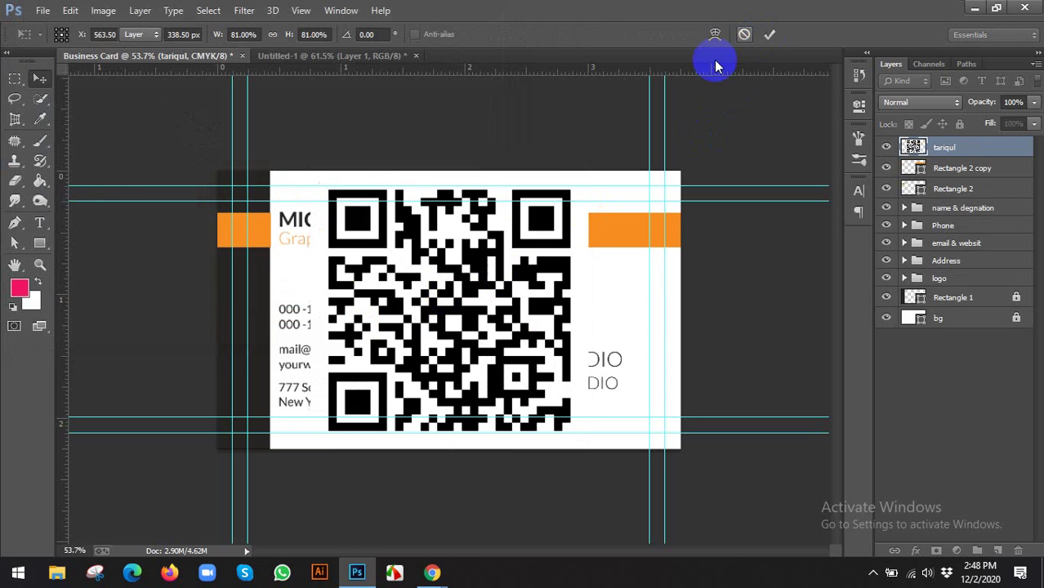
key(ctrl+z)
Save the card as Business Card.psd and open tariqul.png as its own document
key(ctrl+s)
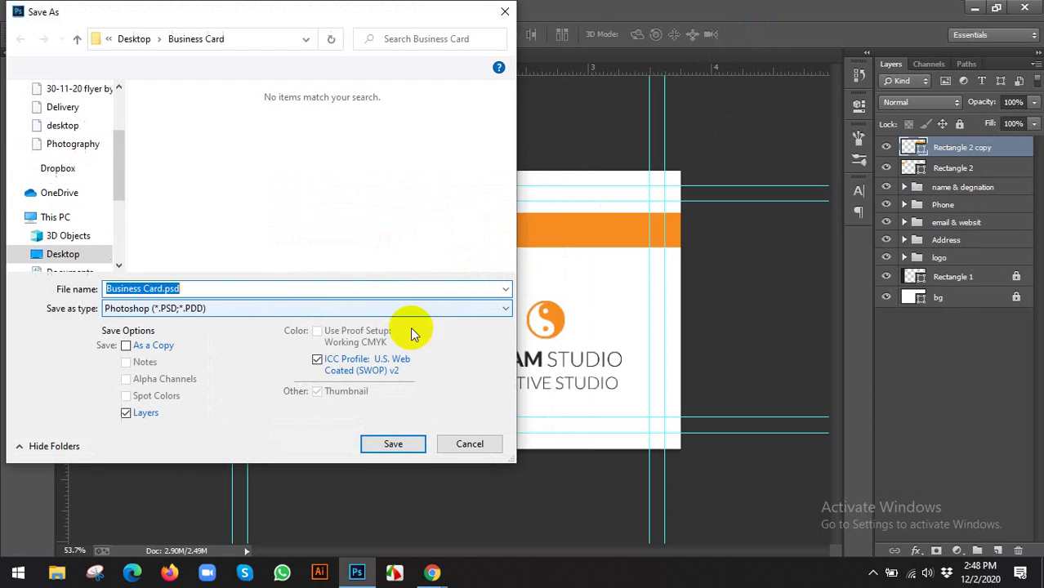
click(410, 442)
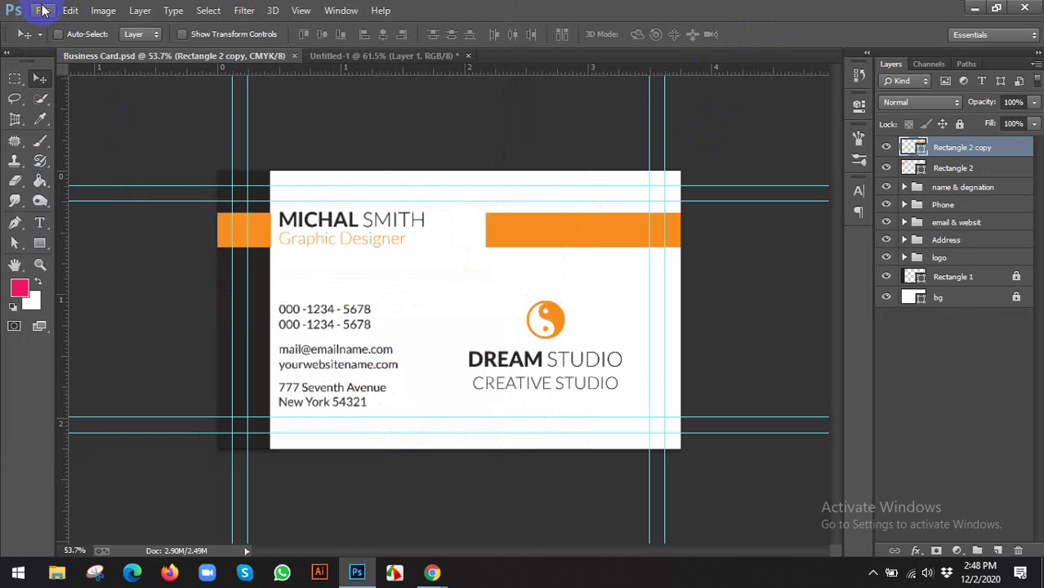
click(43, 9)
click(57, 41)
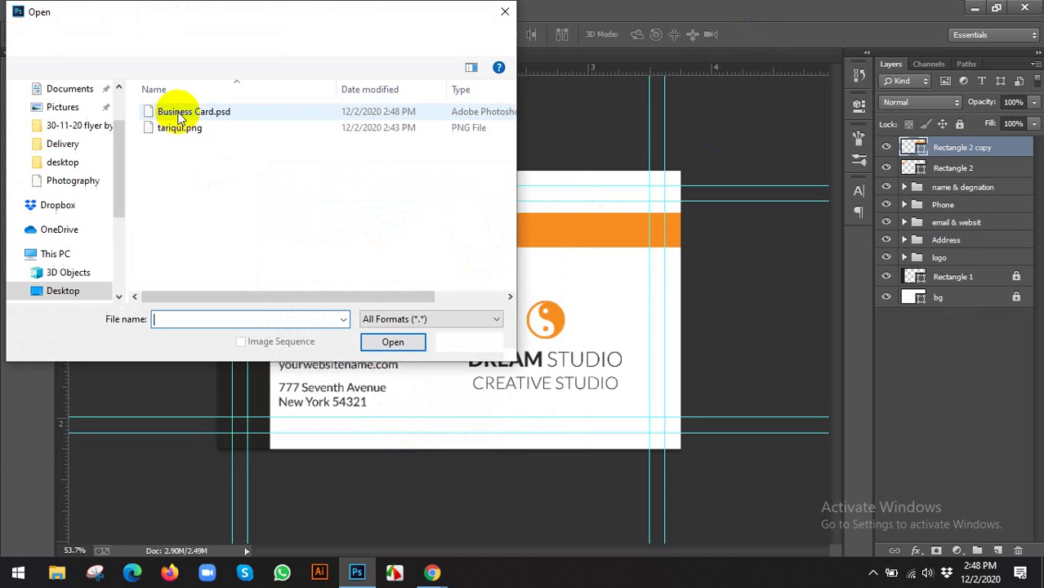
click(167, 131)
click(394, 342)
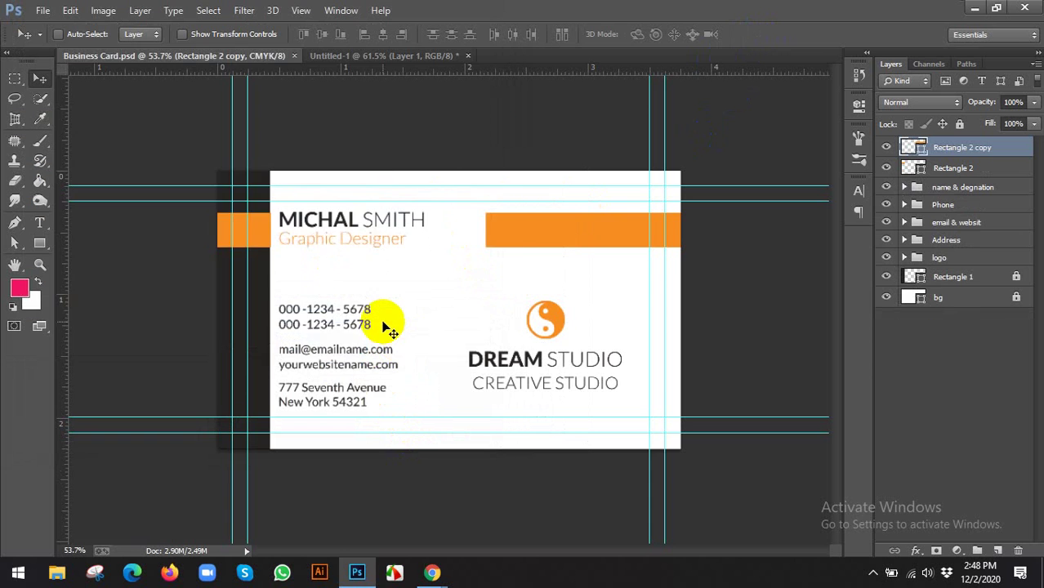
scroll(479, 275, up, 8)
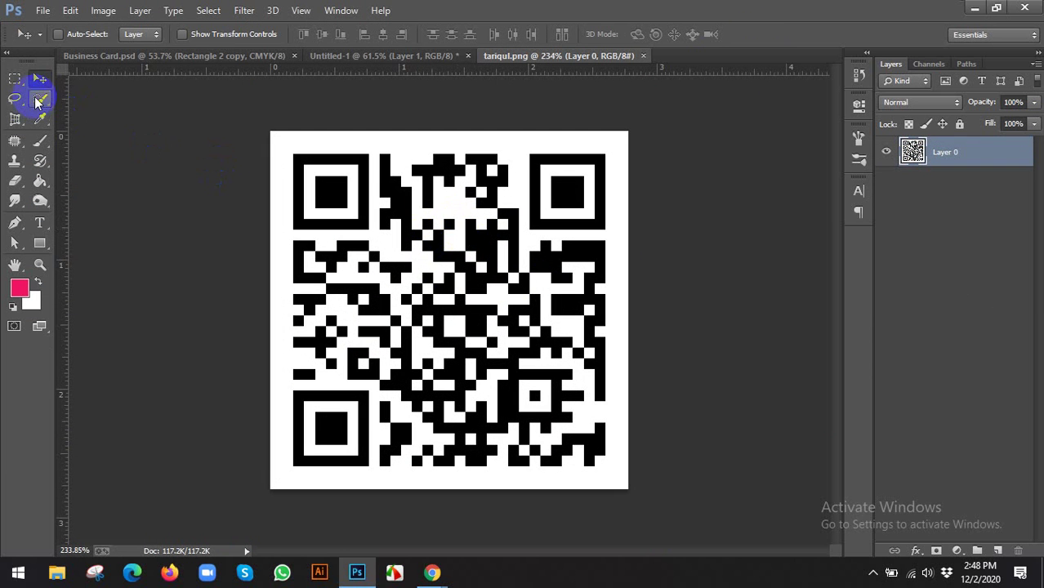
Select the QR code's white background and enclosed white cells by colour and delete them to transparency
right_click(40, 98)
click(93, 120)
click(283, 142)
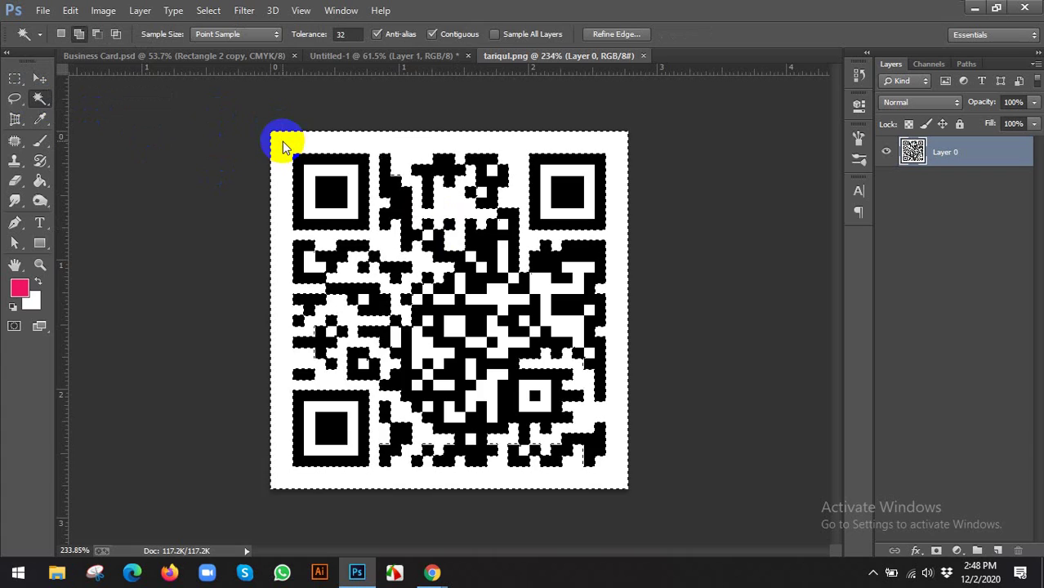
key(Delete)
scroll(306, 155, up, 3)
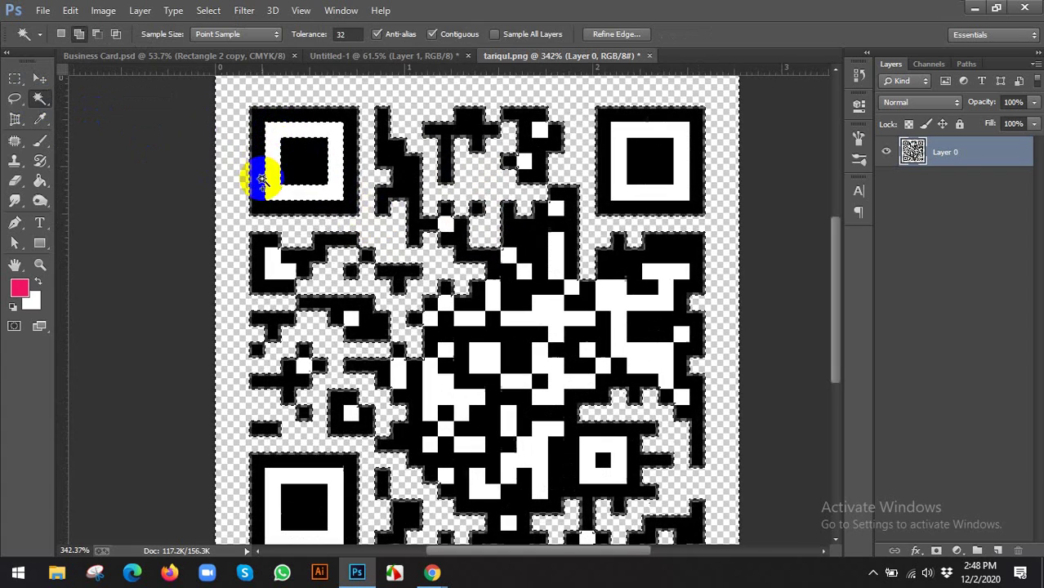
click(262, 180)
key(Delete)
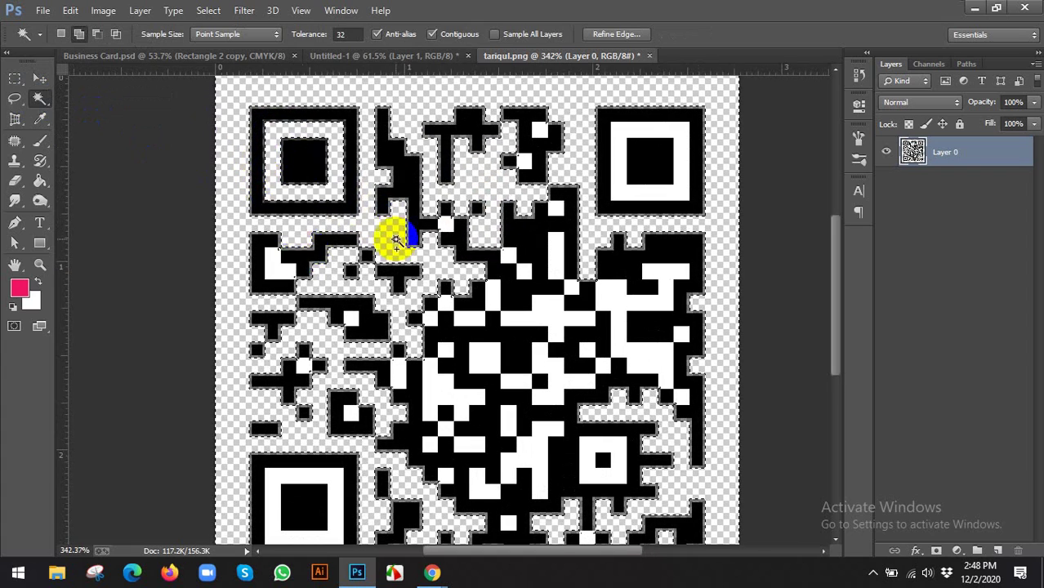
click(273, 261)
key(Delete)
click(357, 242)
key(Delete)
click(444, 224)
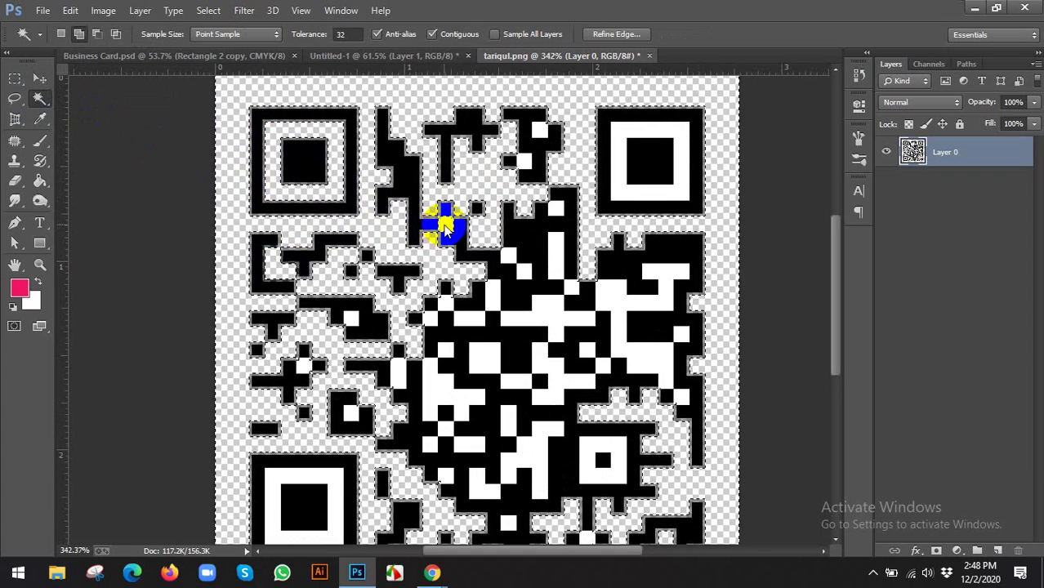
click(448, 226)
key(ctrl+d)
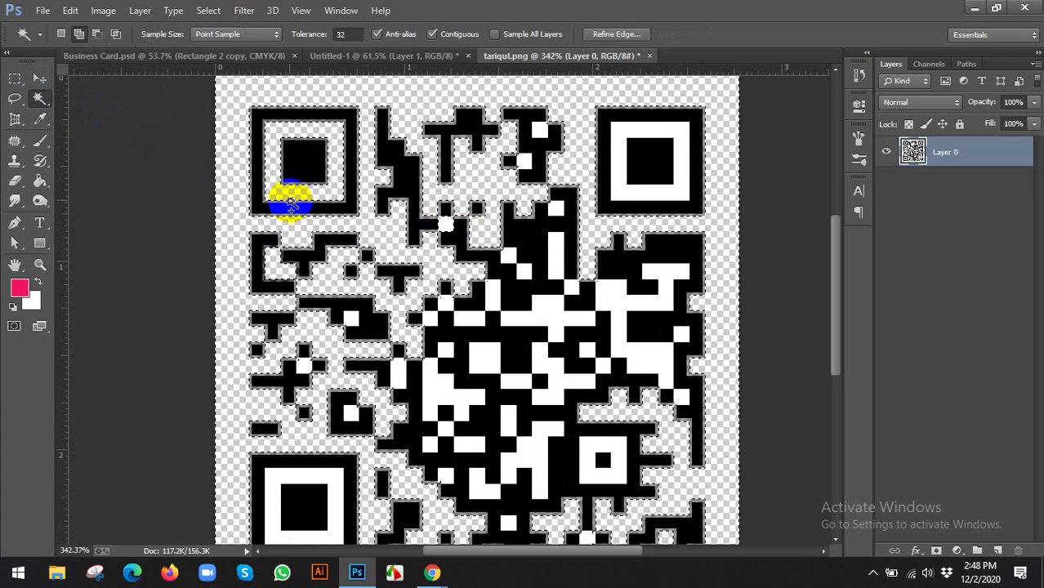
With the Magic Eraser, erase the top-right finder square's white ring and two nearby white squares
right_click(15, 183)
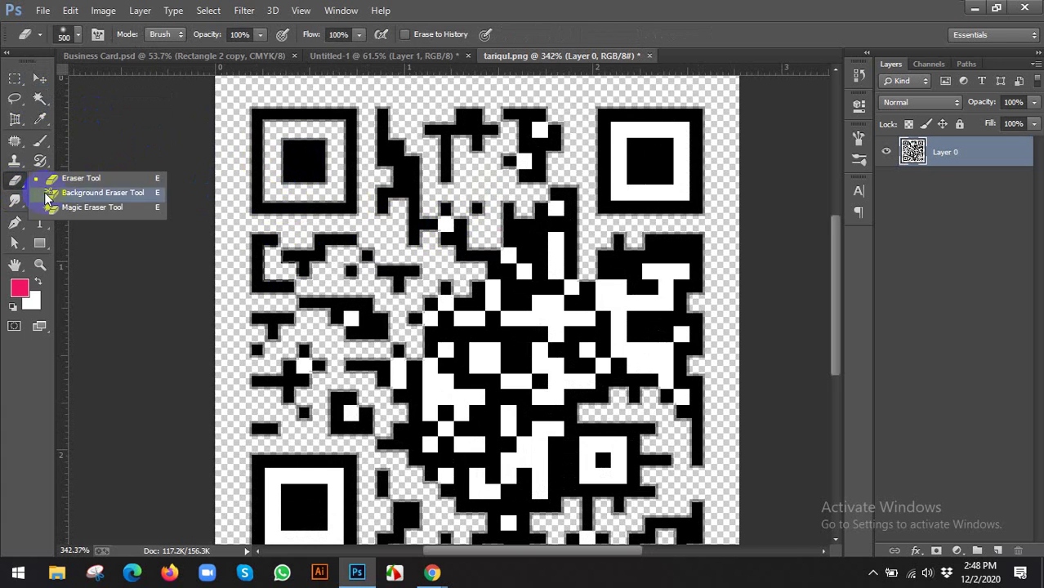
click(60, 202)
scroll(588, 198, up, 1)
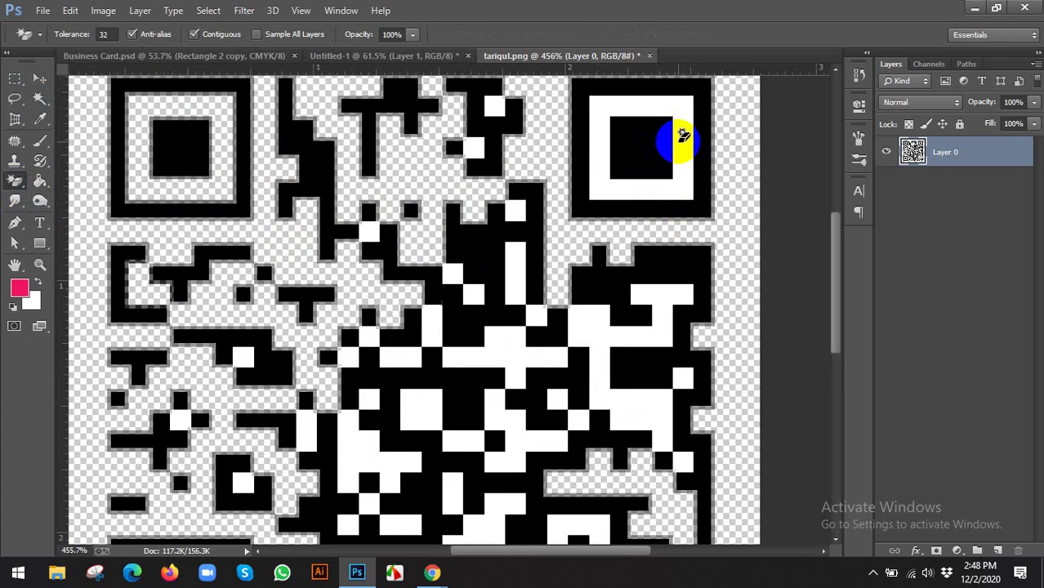
click(678, 147)
scroll(501, 121, up, 1)
click(497, 103)
click(473, 140)
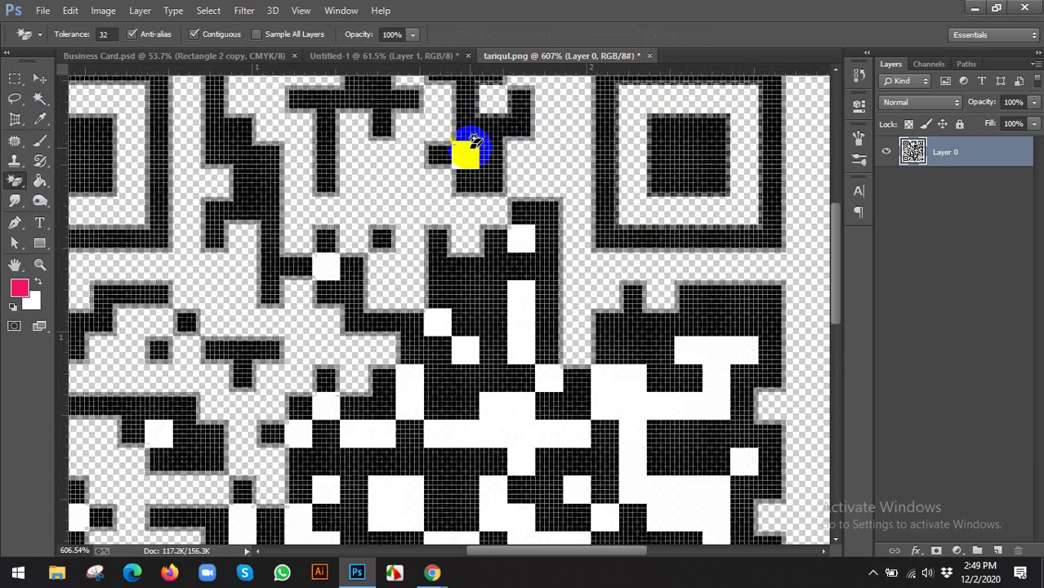
scroll(466, 154, down, 2)
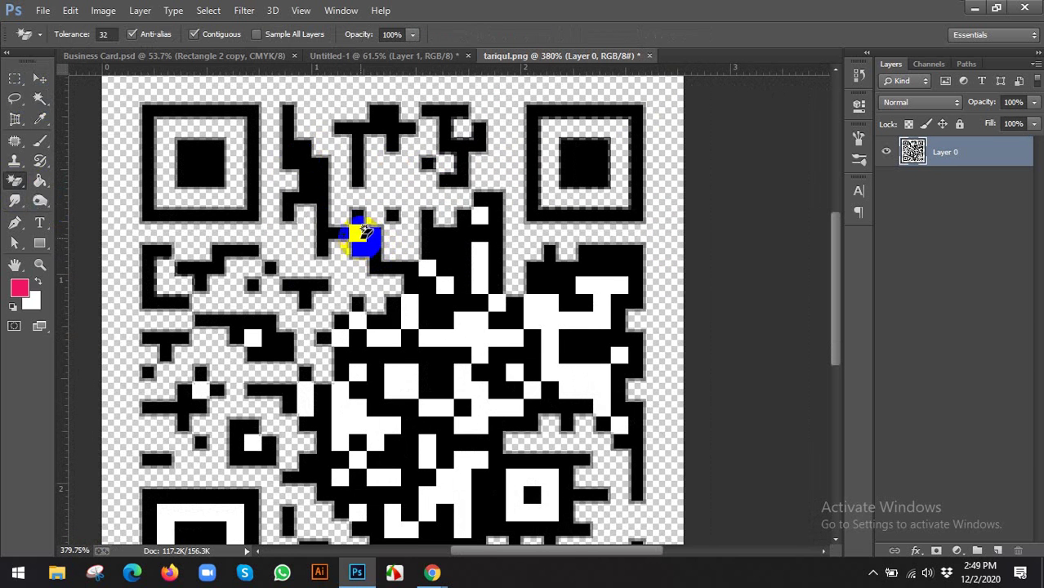
Add a pink-filled layer, then on the QR layer erase the first white areas, undoing one accidental black erase
ctrl+click(999, 550)
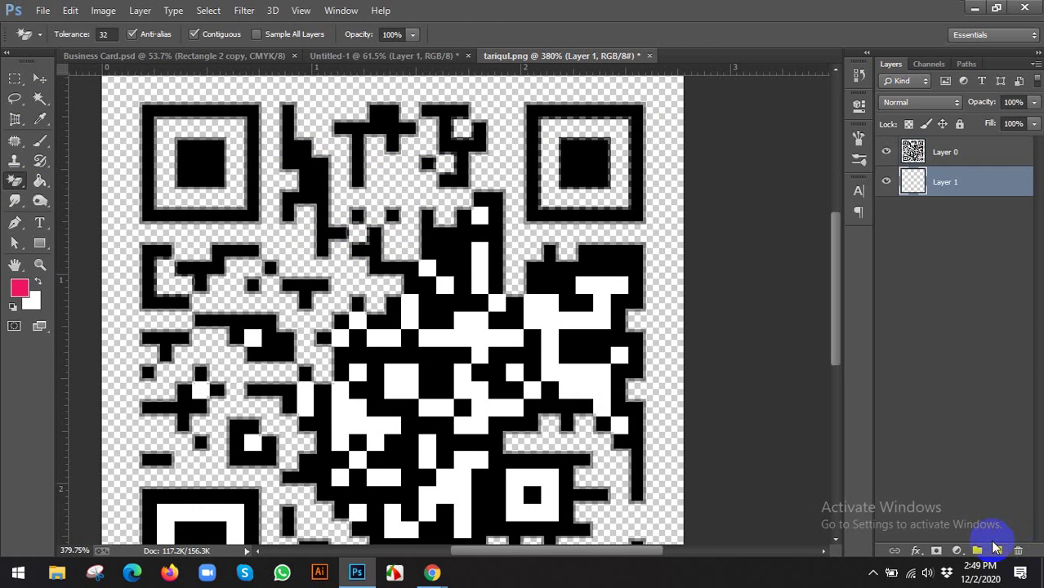
key(alt+BackSpace)
click(933, 154)
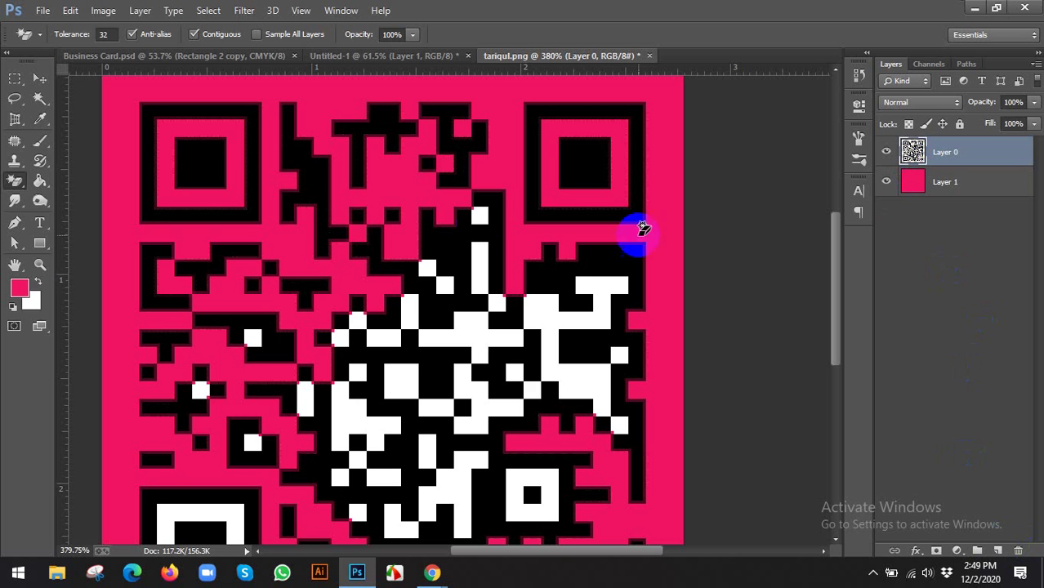
click(484, 288)
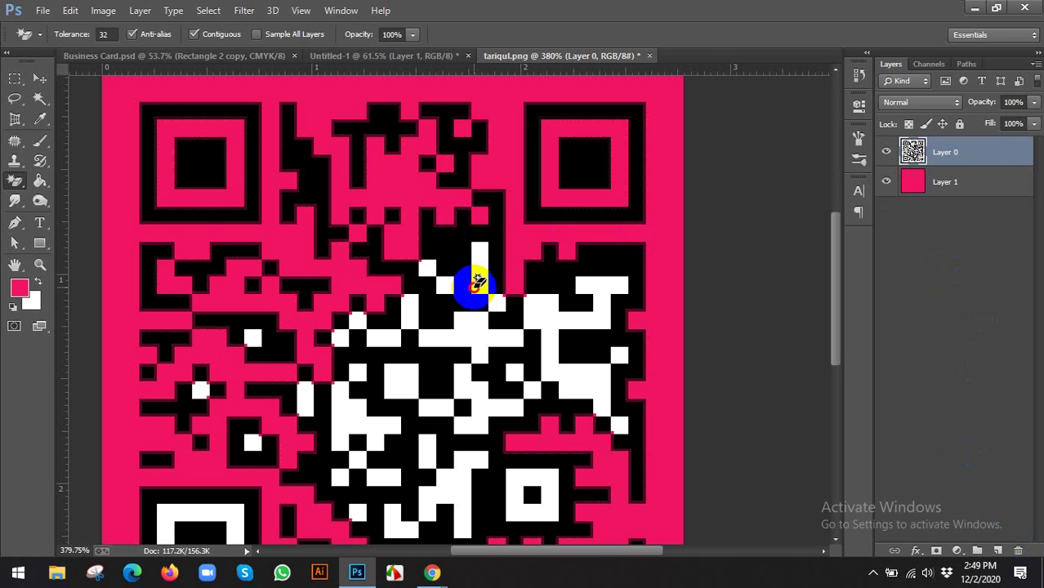
click(599, 297)
click(519, 315)
click(473, 334)
click(433, 292)
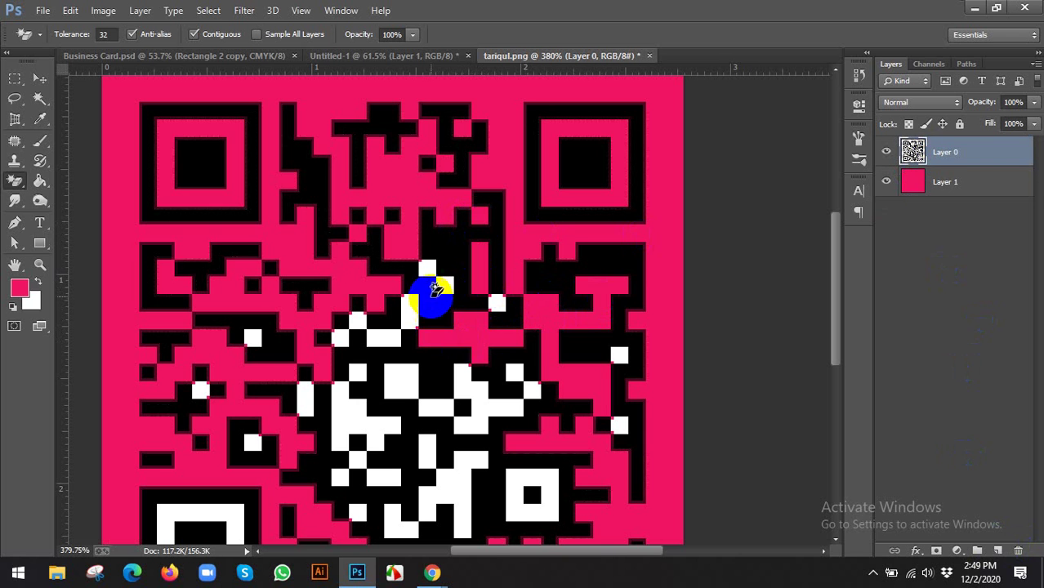
click(428, 272)
key(ctrl+z)
scroll(445, 292, up, 5)
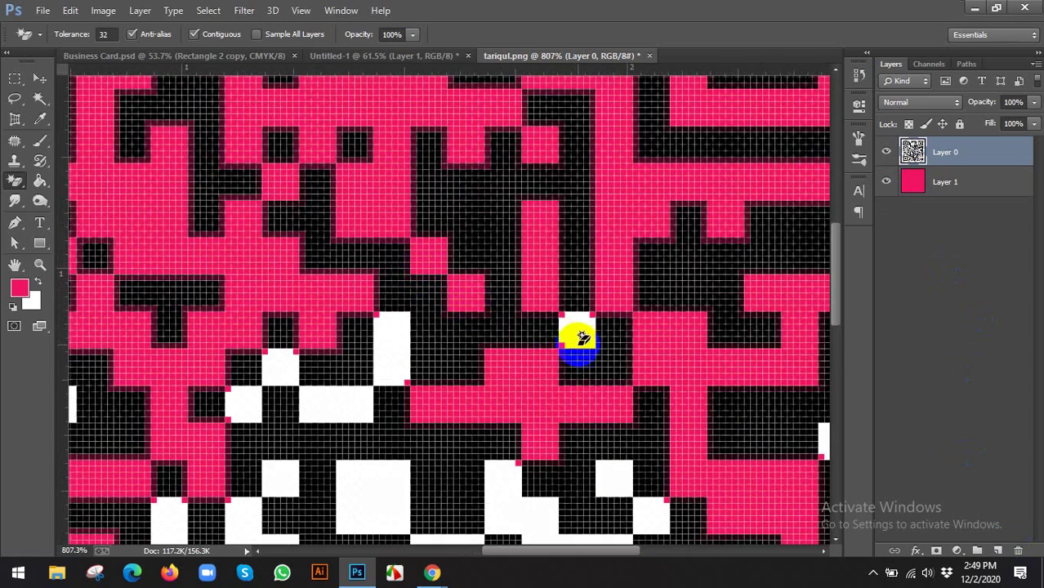
scroll(513, 353, down, 2)
Erase more white blocks in the middle and lower-left of the QR code to reveal pink
click(440, 364)
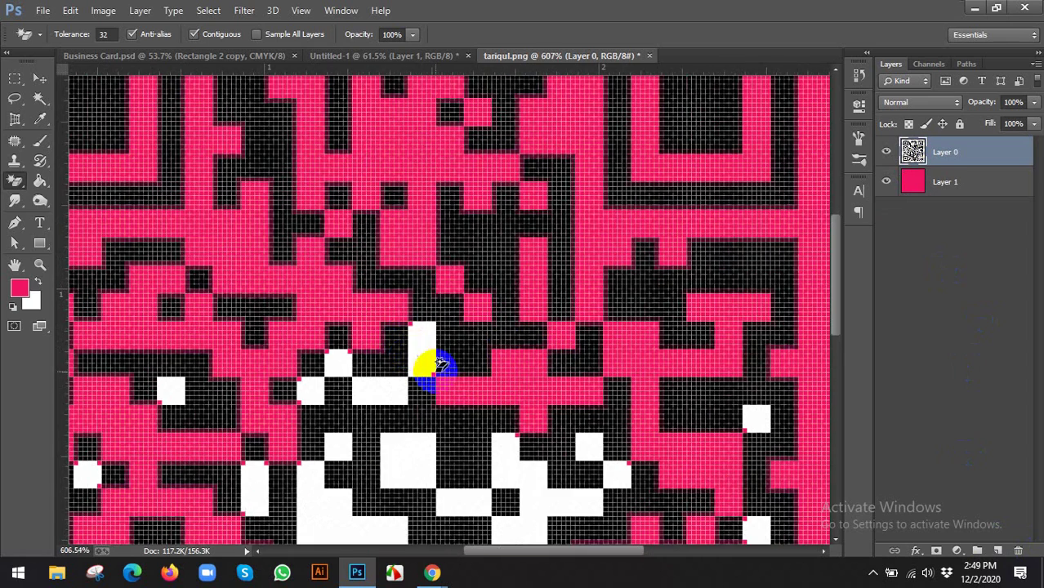
click(369, 396)
scroll(339, 367, up, 2)
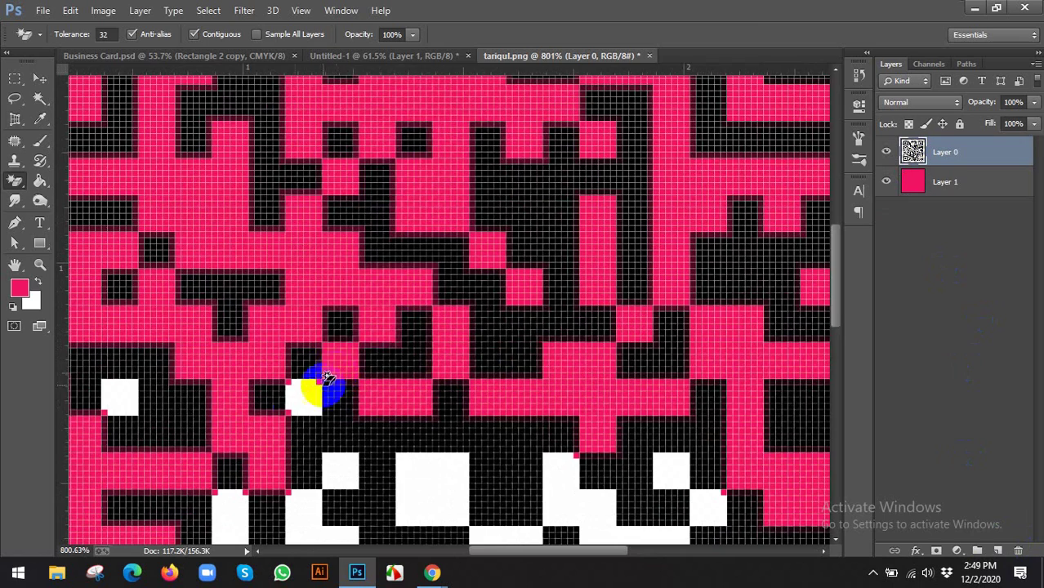
click(298, 399)
scroll(318, 398, down, 2)
scroll(193, 416, up, 2)
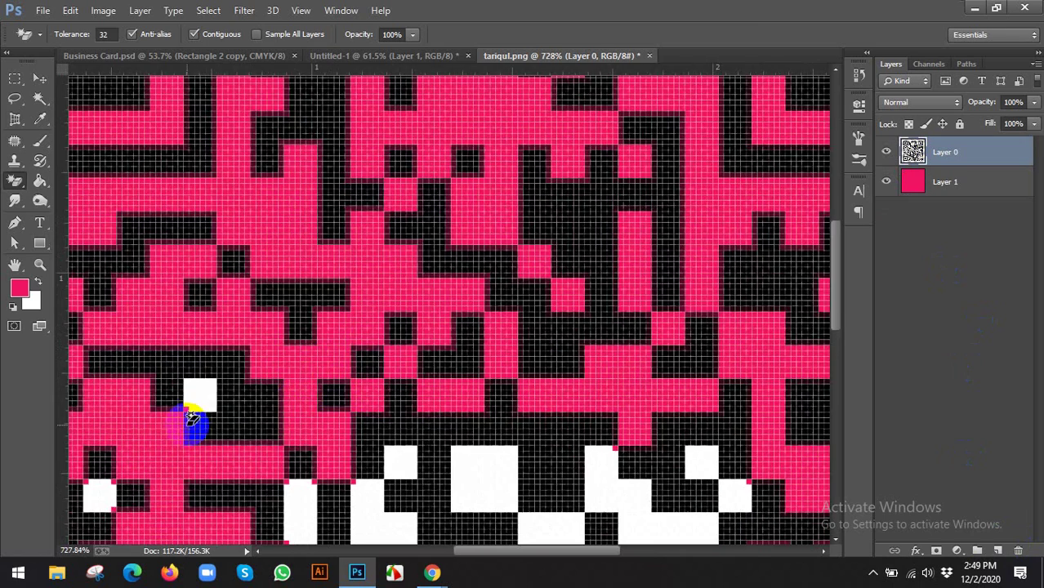
scroll(196, 396, down, 2)
scroll(741, 417, up, 2)
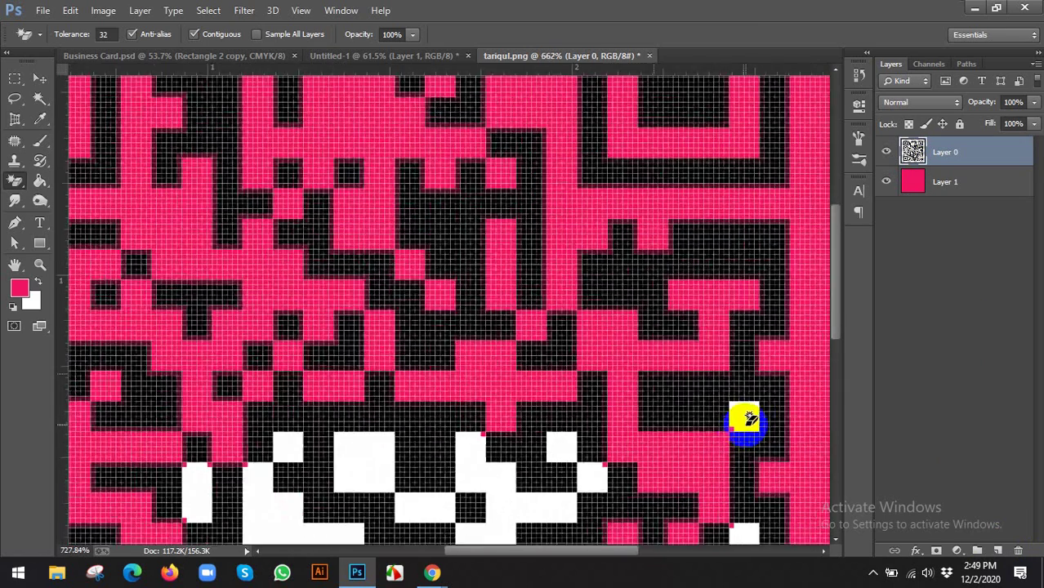
scroll(703, 270, down, 5)
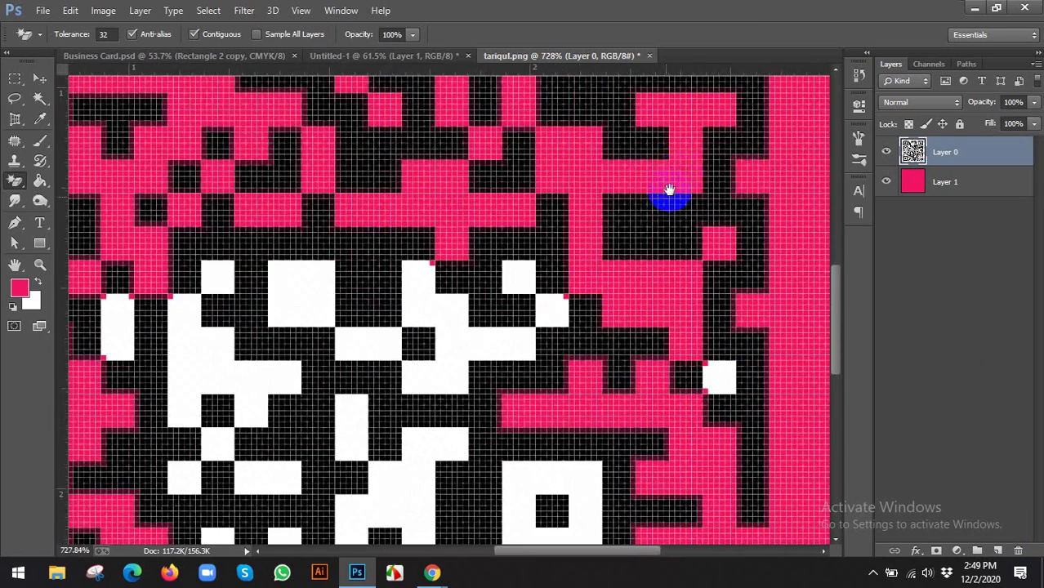
click(462, 329)
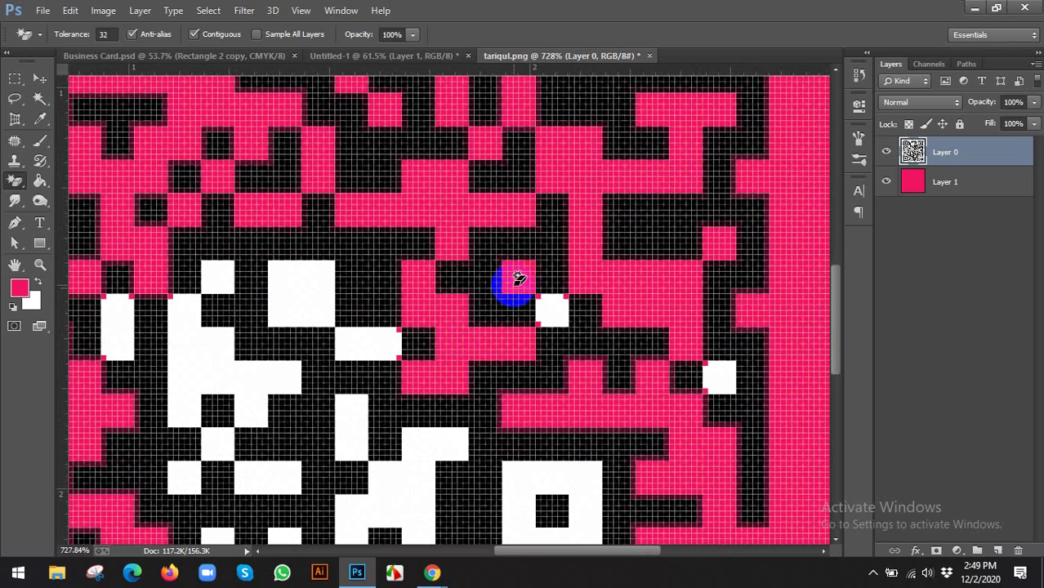
scroll(555, 320, up, 1)
click(758, 386)
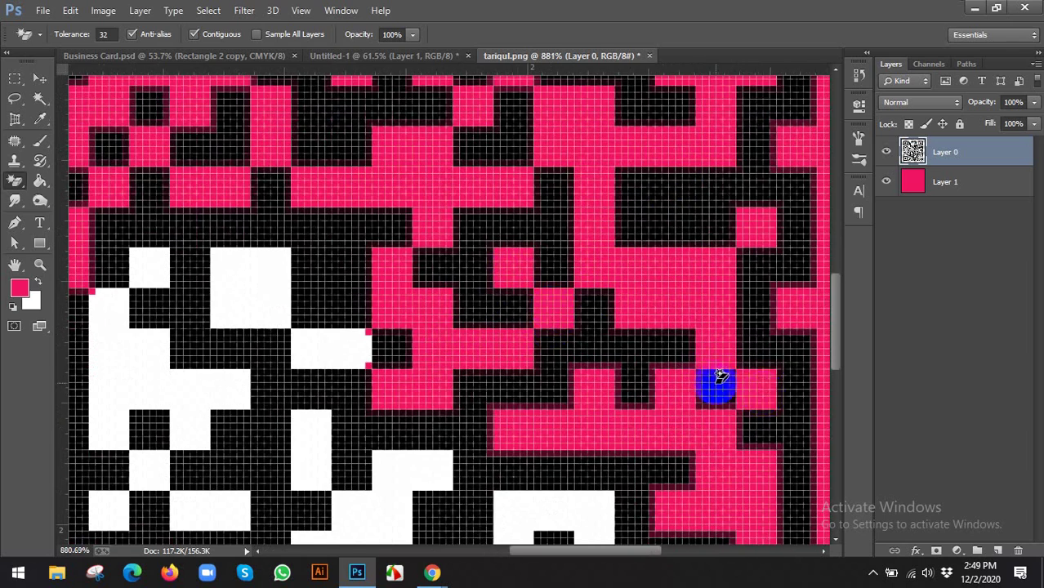
scroll(660, 382, down, 2)
click(411, 319)
click(454, 360)
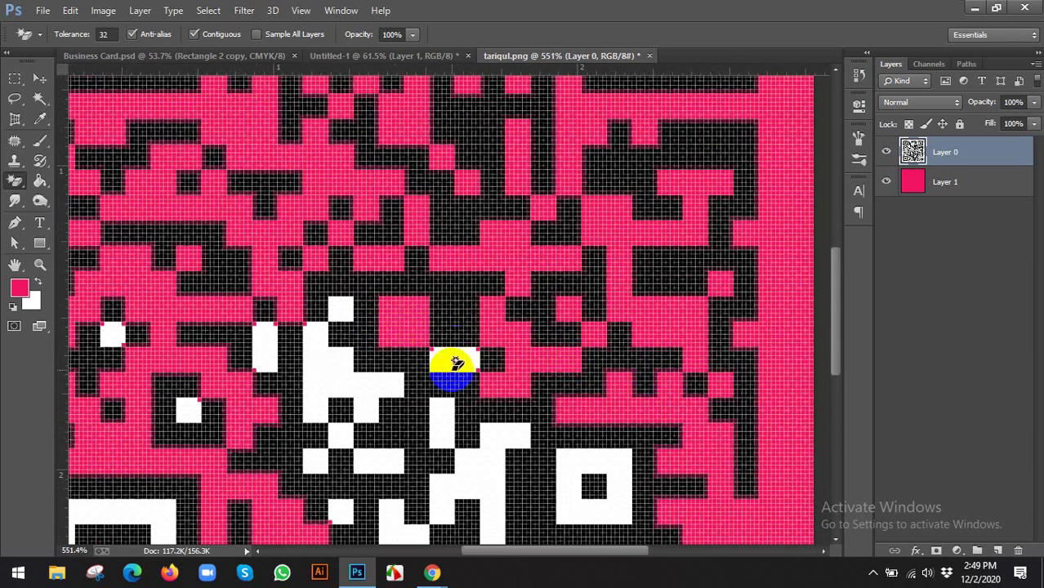
scroll(456, 358, down, 2)
scroll(343, 321, up, 2)
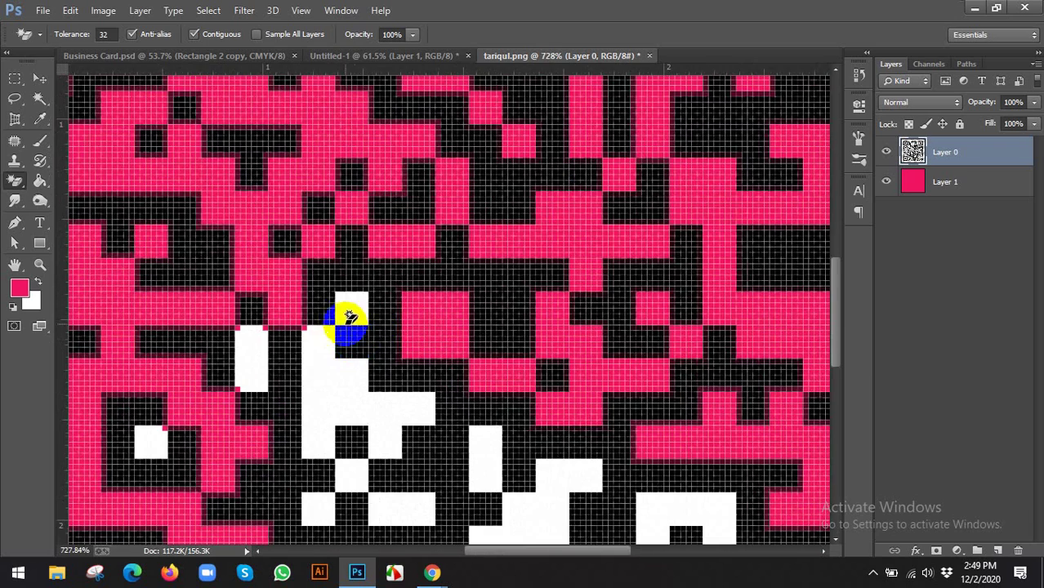
click(311, 374)
scroll(343, 373, down, 3)
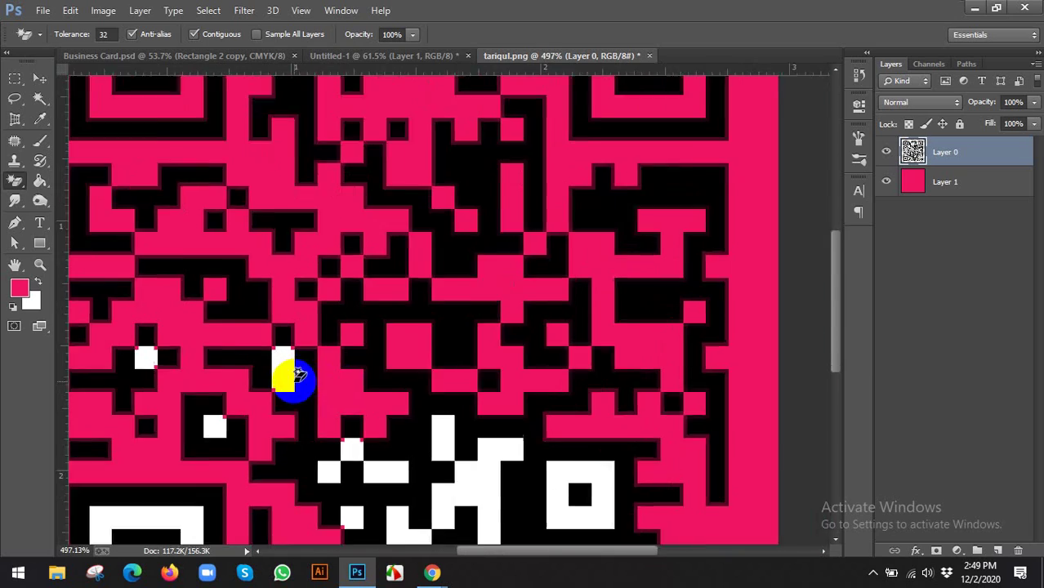
scroll(287, 371, up, 2)
click(283, 366)
Erase the white blocks across the left, upper and right parts of the code to pink
drag(275, 378, 368, 318)
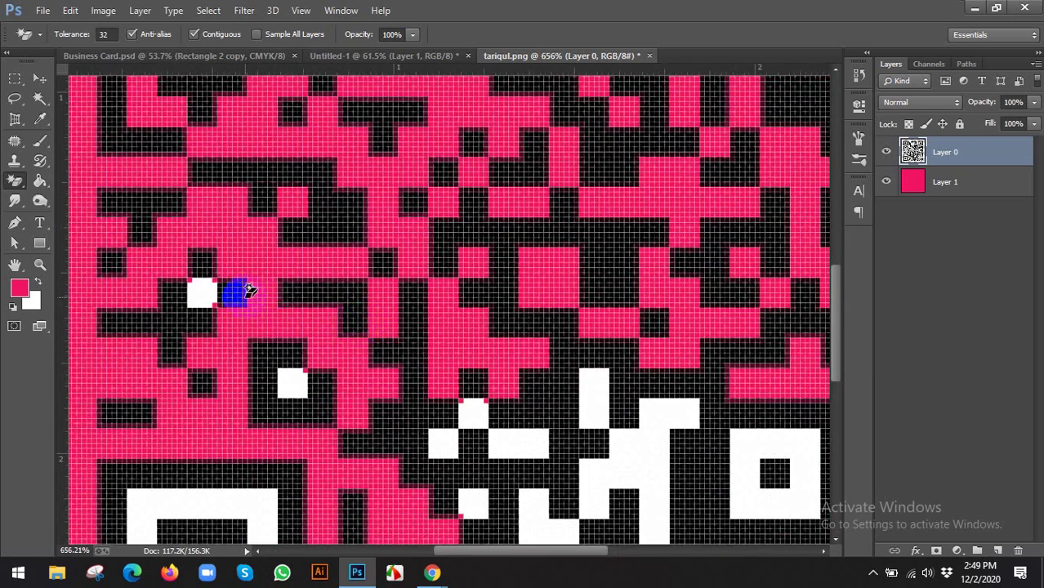
click(202, 301)
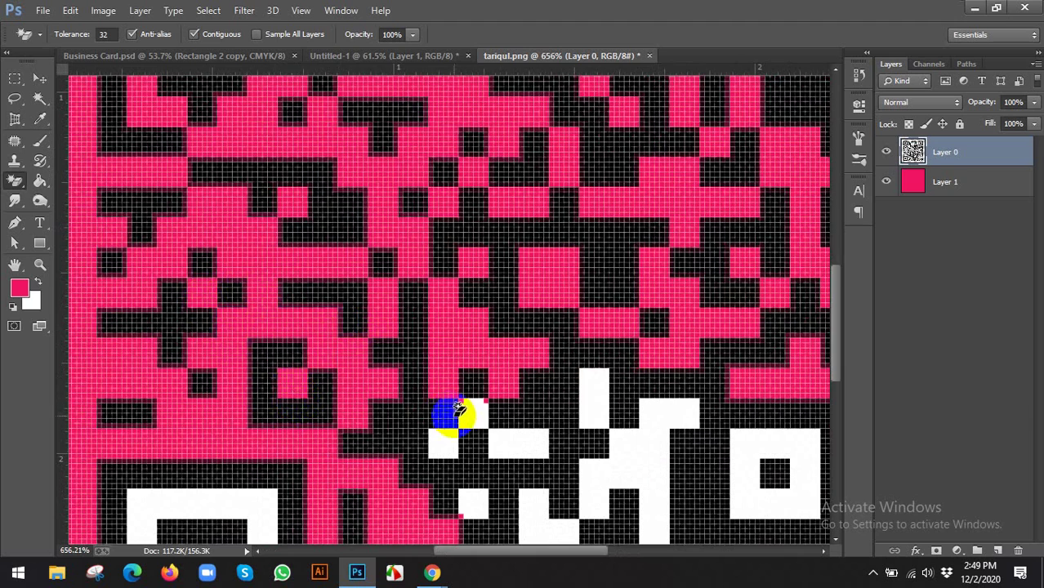
scroll(458, 425, up, 2)
drag(497, 451, 408, 280)
click(394, 239)
click(353, 290)
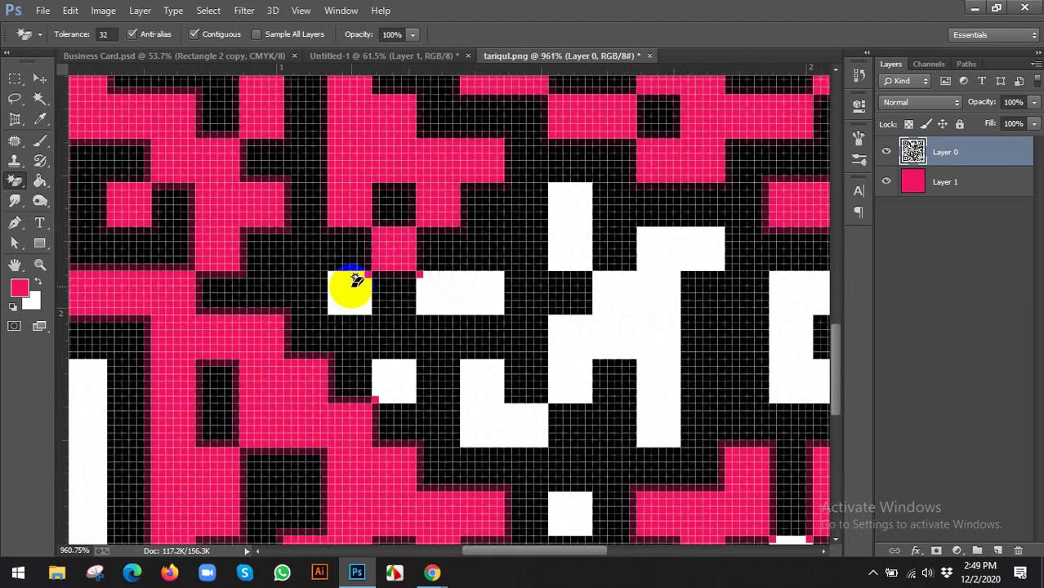
click(390, 372)
click(449, 296)
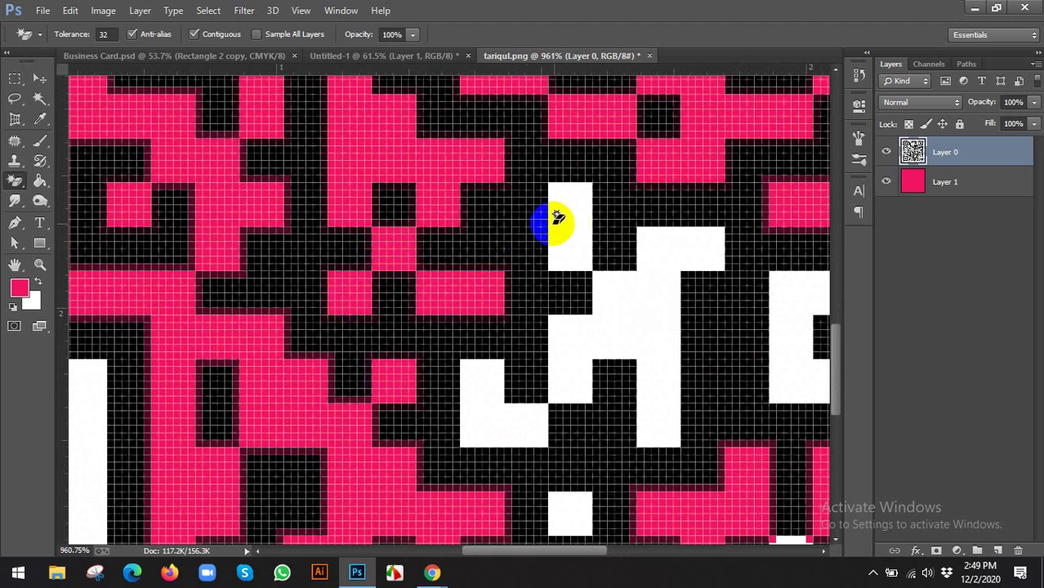
click(564, 233)
click(627, 326)
scroll(627, 326, down, 1)
click(541, 412)
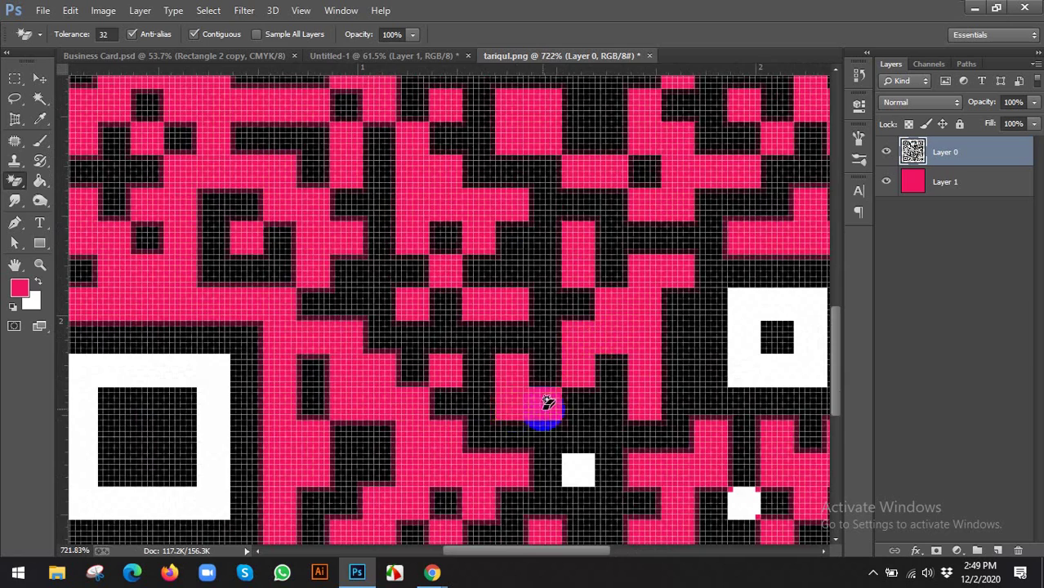
mouse_move(541, 413)
mouse_down()
mouse_move(401, 350)
mouse_move(447, 268)
mouse_move(282, 242)
mouse_up()
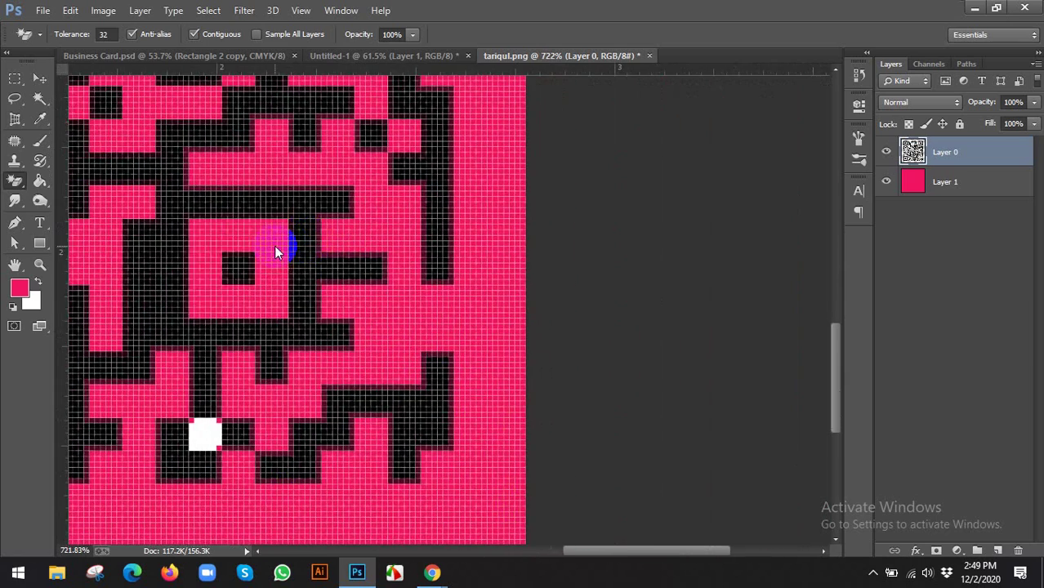
scroll(322, 303, down, 1)
drag(322, 303, 552, 315)
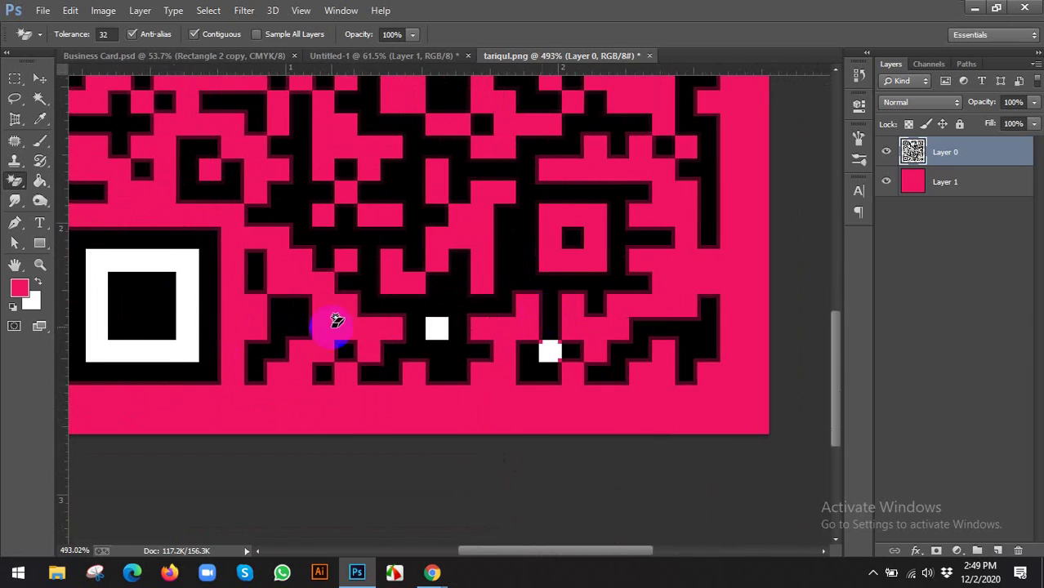
Erase the lower-left finder square's white ring and the last white blocks, then make the pink Layer 1 active with the Move tool
click(183, 274)
scroll(311, 318, up, 1)
scroll(478, 340, up, 1)
click(477, 335)
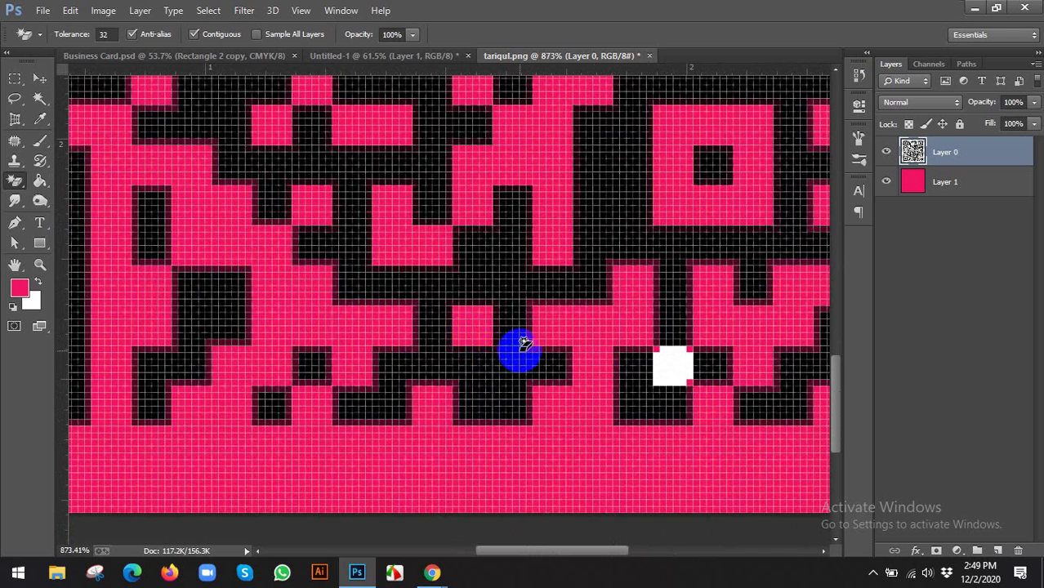
scroll(613, 376, down, 1)
scroll(645, 372, down, 3)
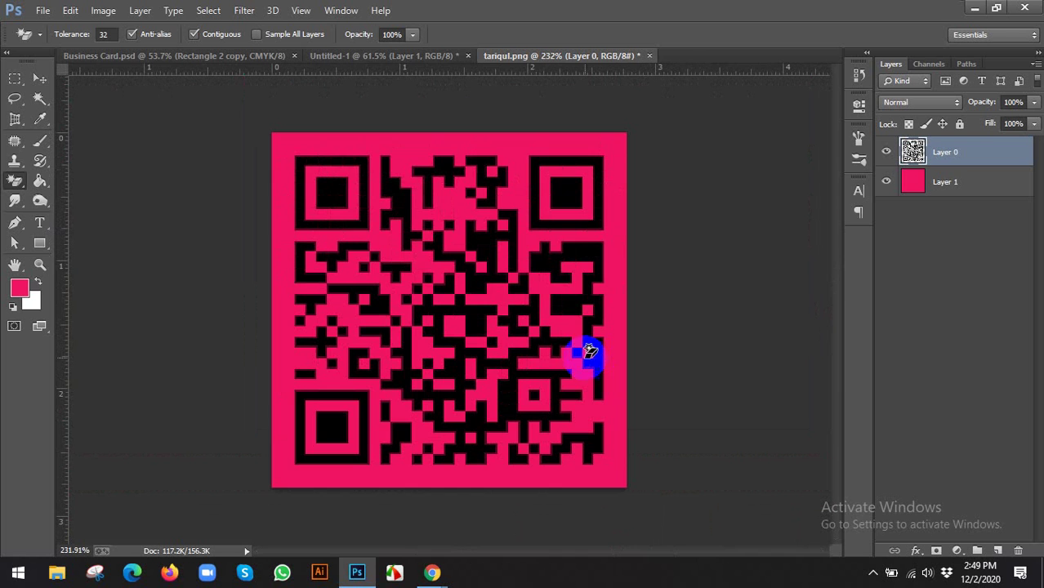
key(v)
scroll(478, 292, down, 1)
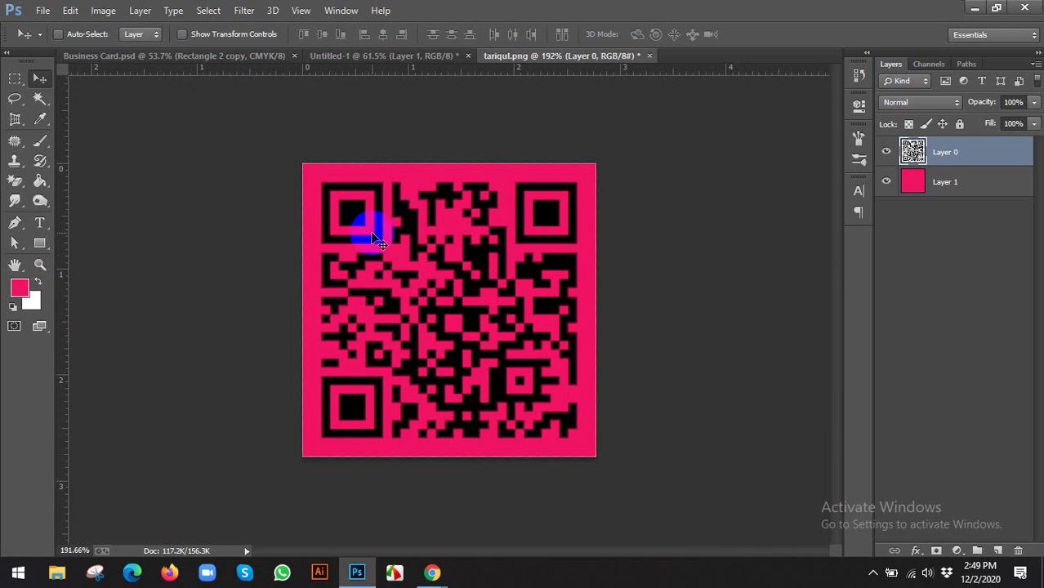
click(924, 193)
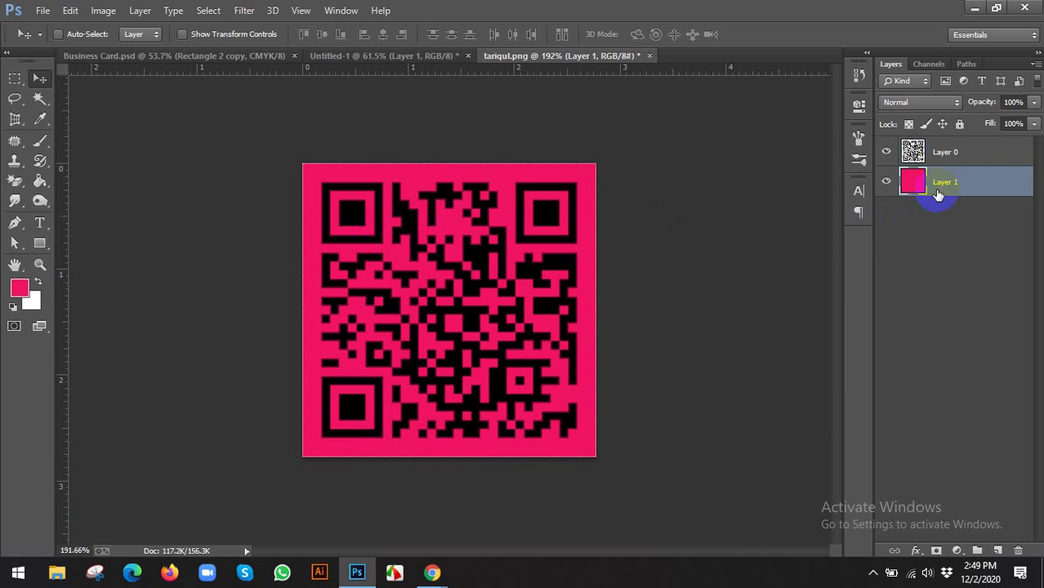
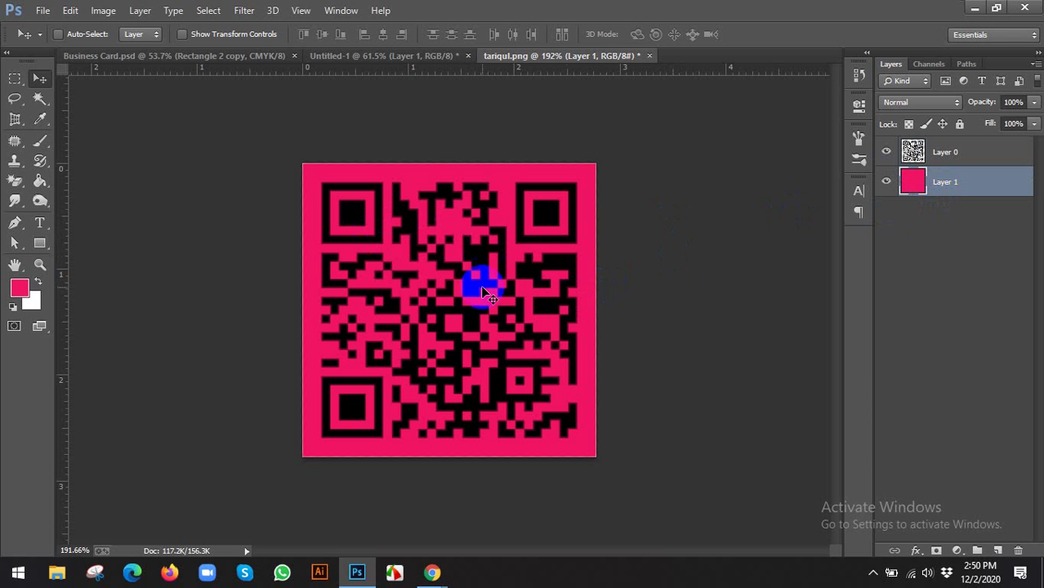
Convert the QR code Layer 0 to a smart object and drag it onto the Business Card document
click(944, 152)
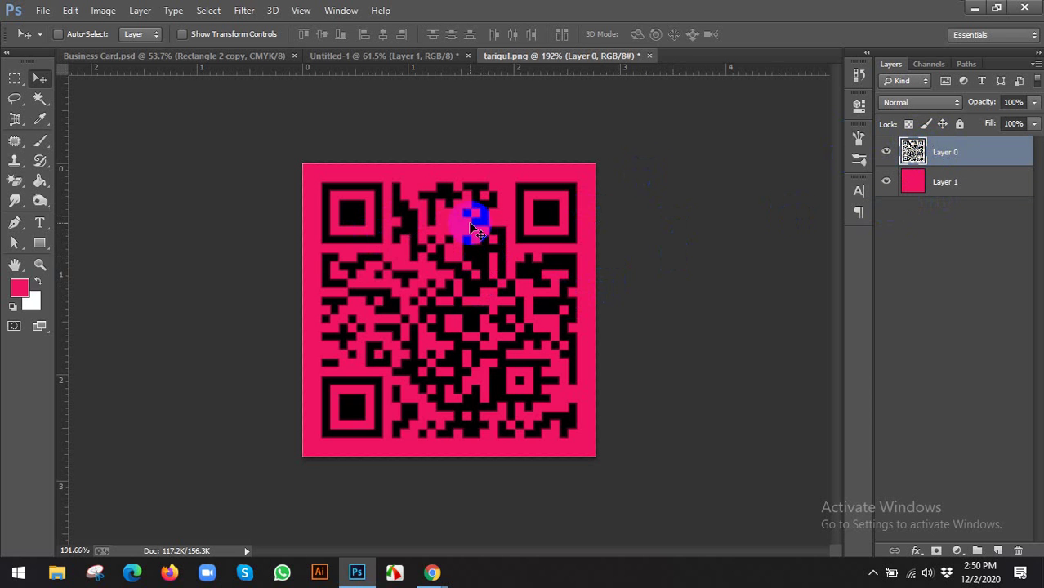
mouse_move(471, 223)
mouse_down()
mouse_move(276, 101)
mouse_move(450, 291)
mouse_move(482, 238)
mouse_up()
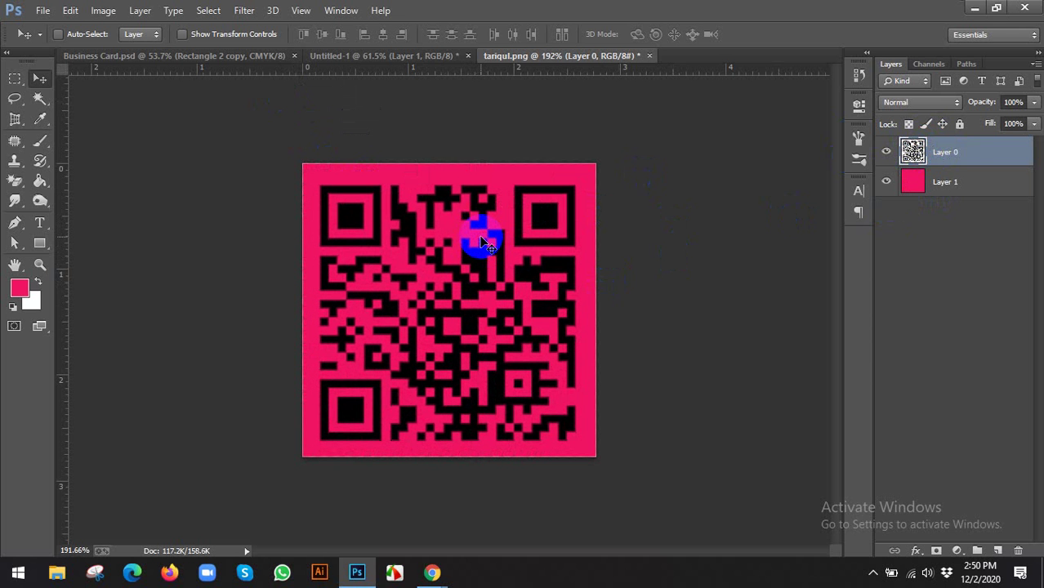
click(889, 180)
right_click(954, 153)
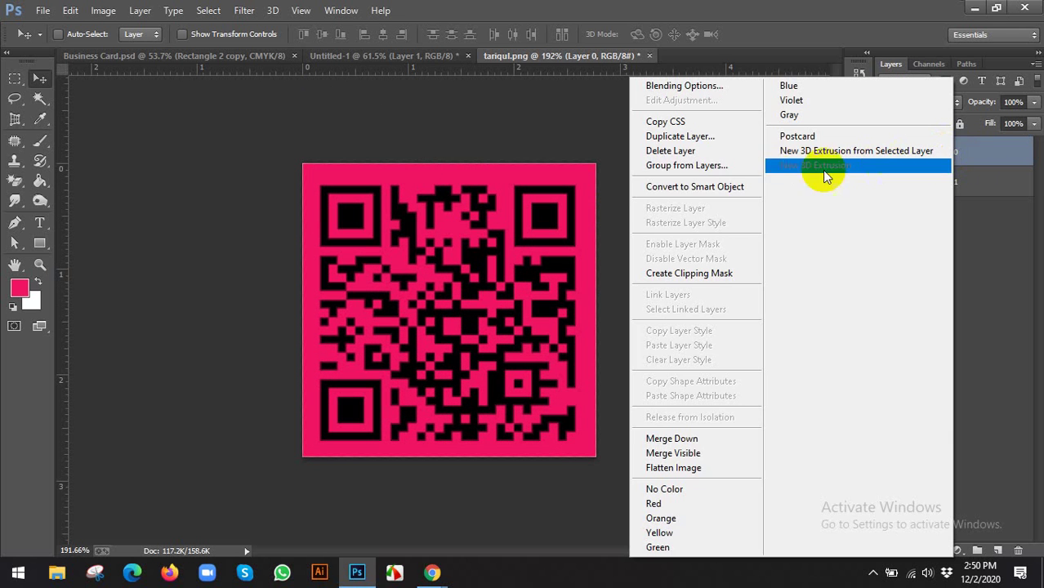
click(726, 188)
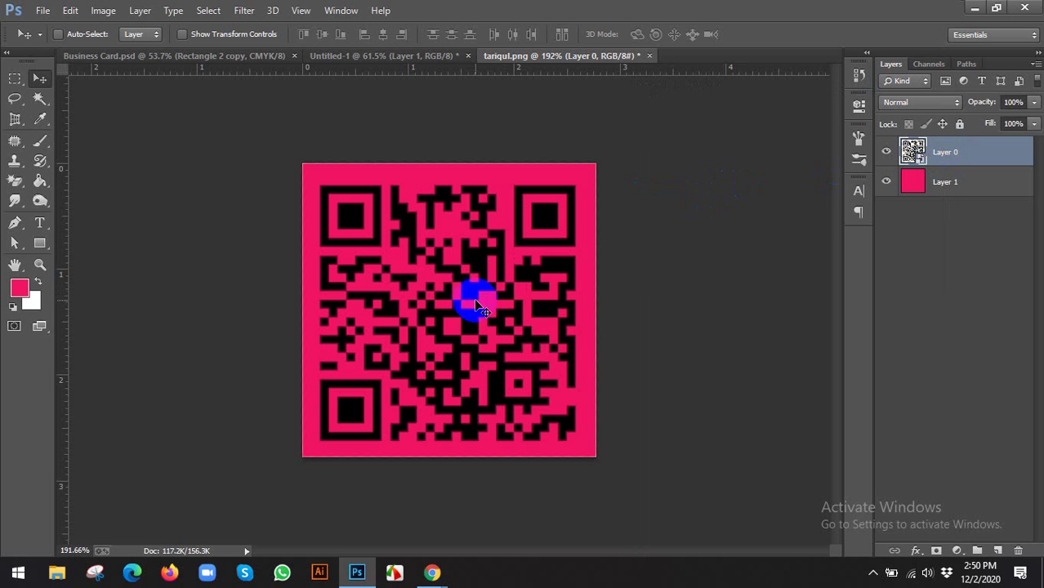
drag(474, 299, 560, 234)
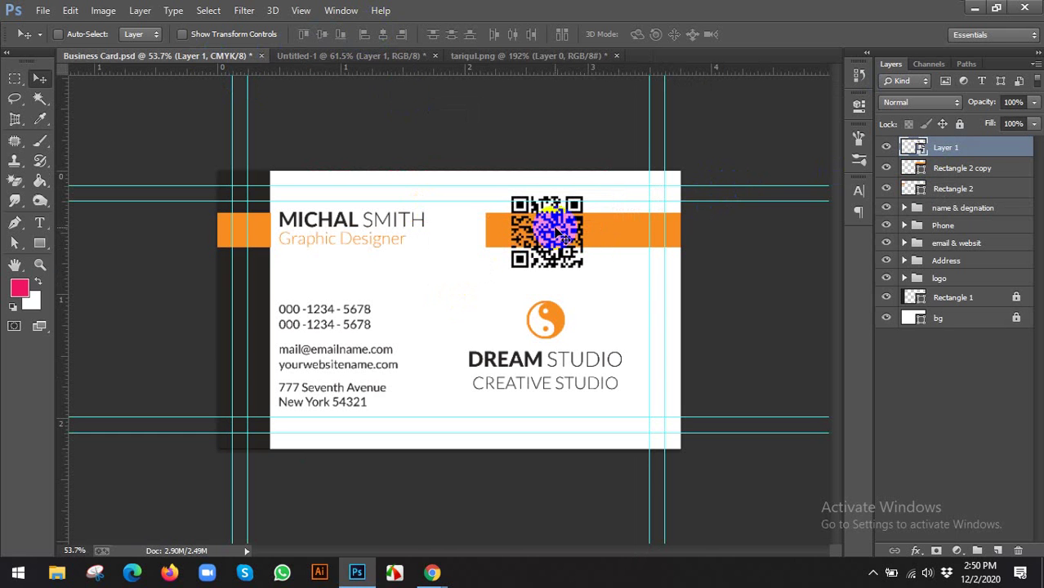
Scale the QR code down to 18.62% so it sits on the card's right orange bar
key(ctrl+plus)
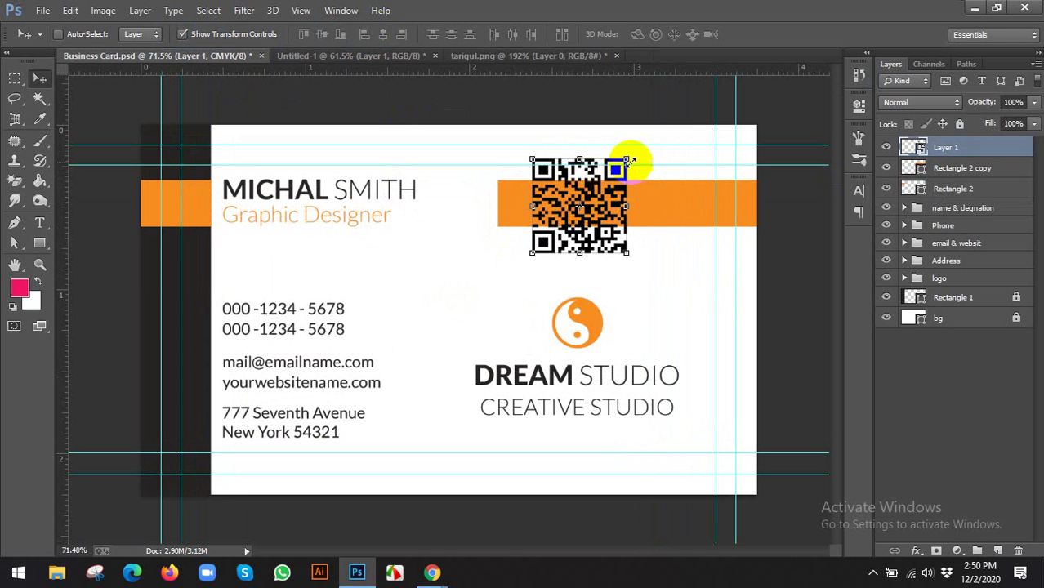
mouse_move(628, 159)
mouse_down()
mouse_move(611, 172)
mouse_move(627, 178)
mouse_up()
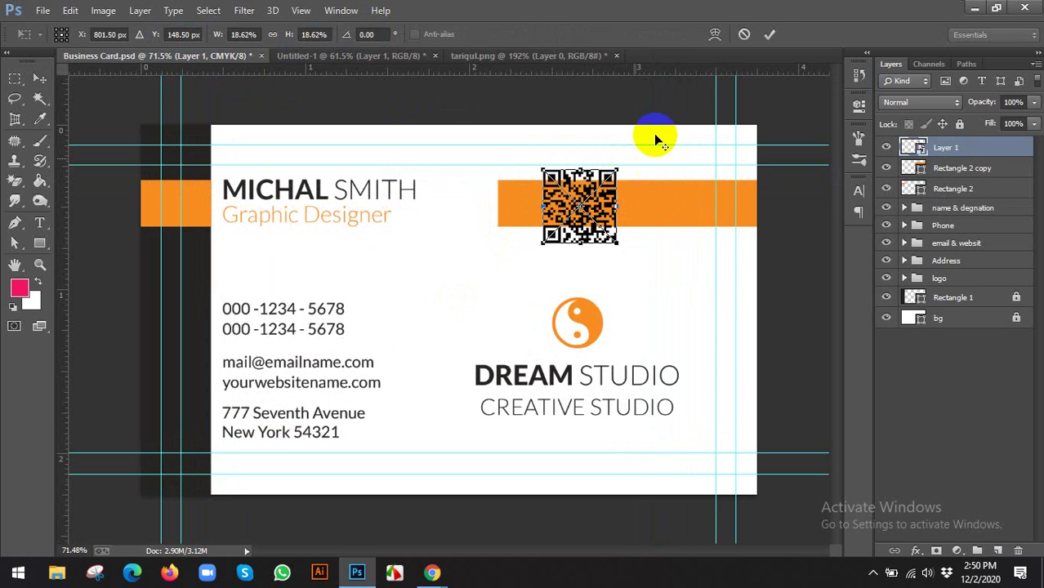
click(770, 34)
Compare with the GraphicRiver mockup, then nudge the card's QR code slightly up and left
mouse_move(433, 568)
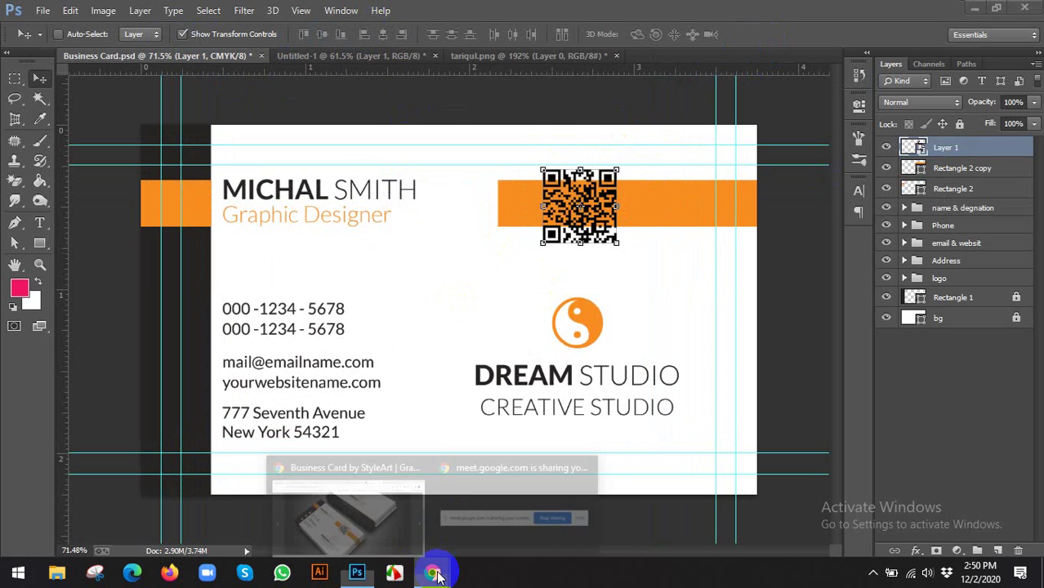
click(395, 527)
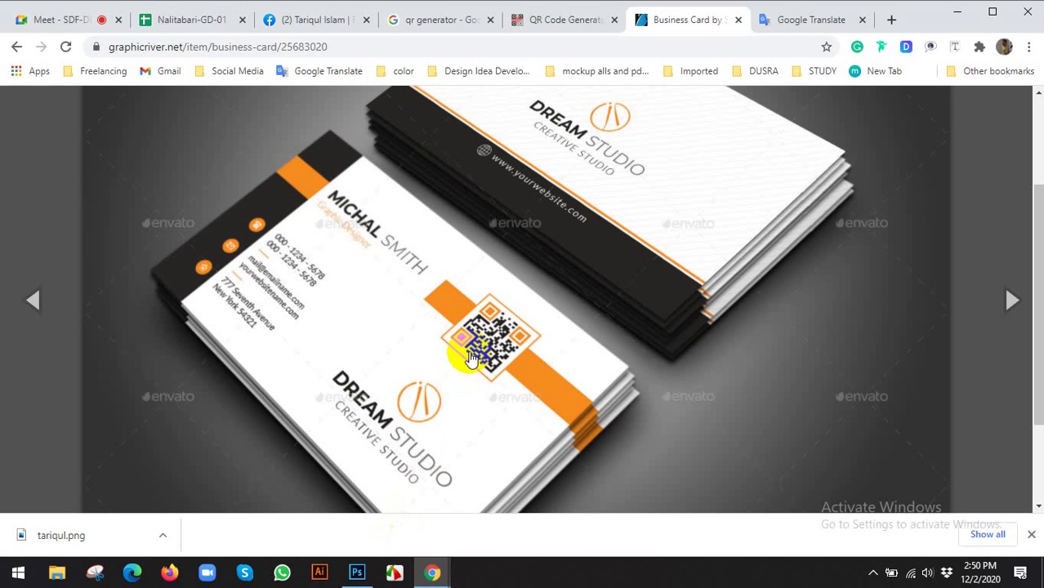
click(356, 572)
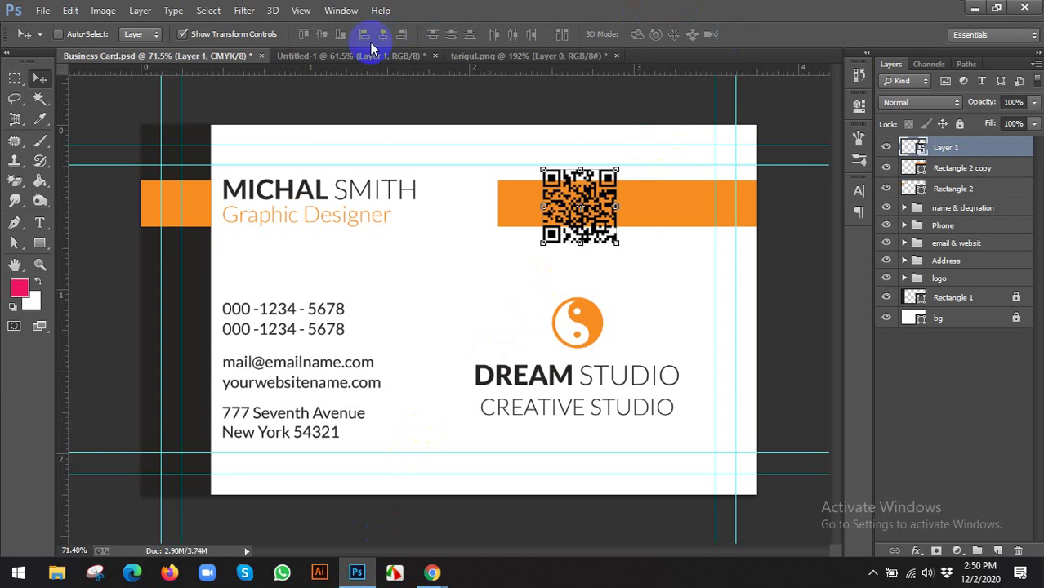
click(627, 219)
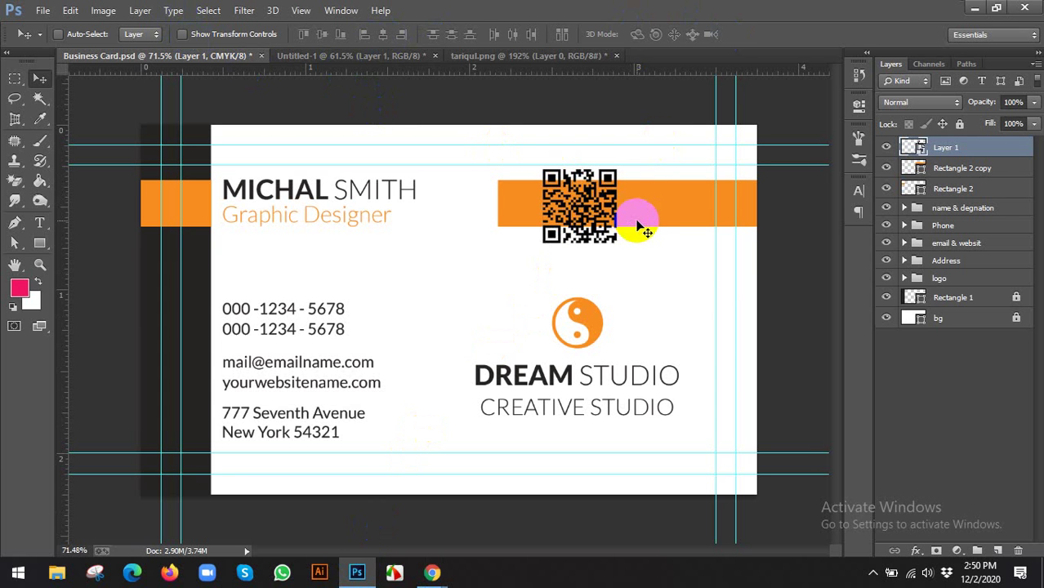
drag(637, 220, 635, 216)
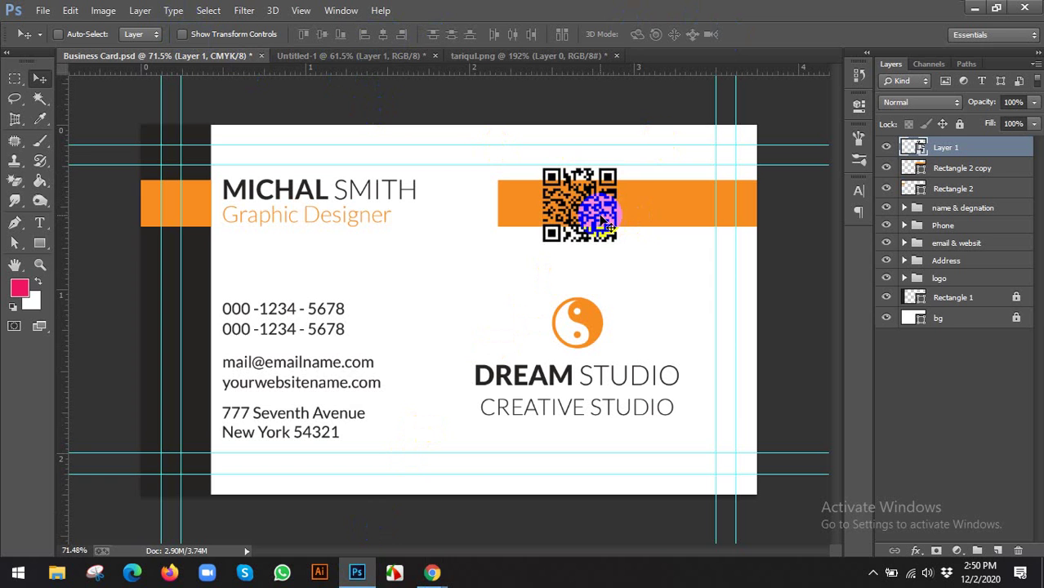
Check the GraphicRiver mockup again, then switch to the Google Meet call
click(335, 508)
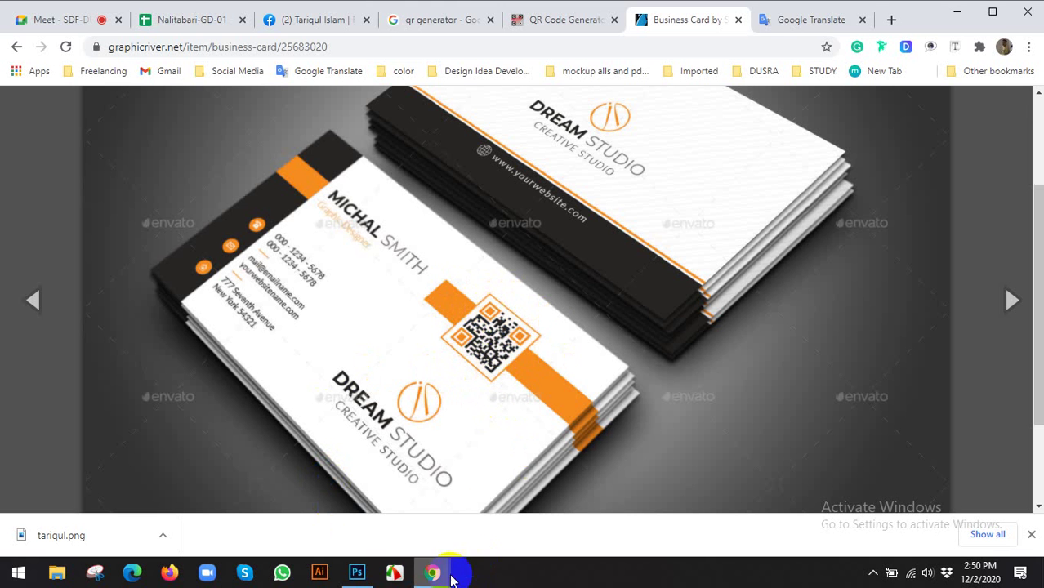
click(520, 361)
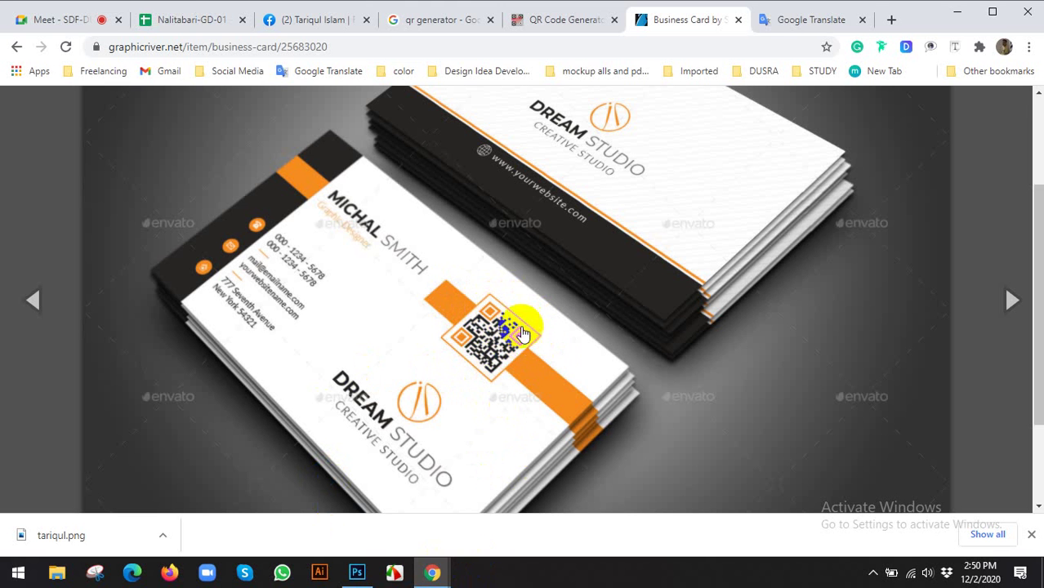
click(357, 573)
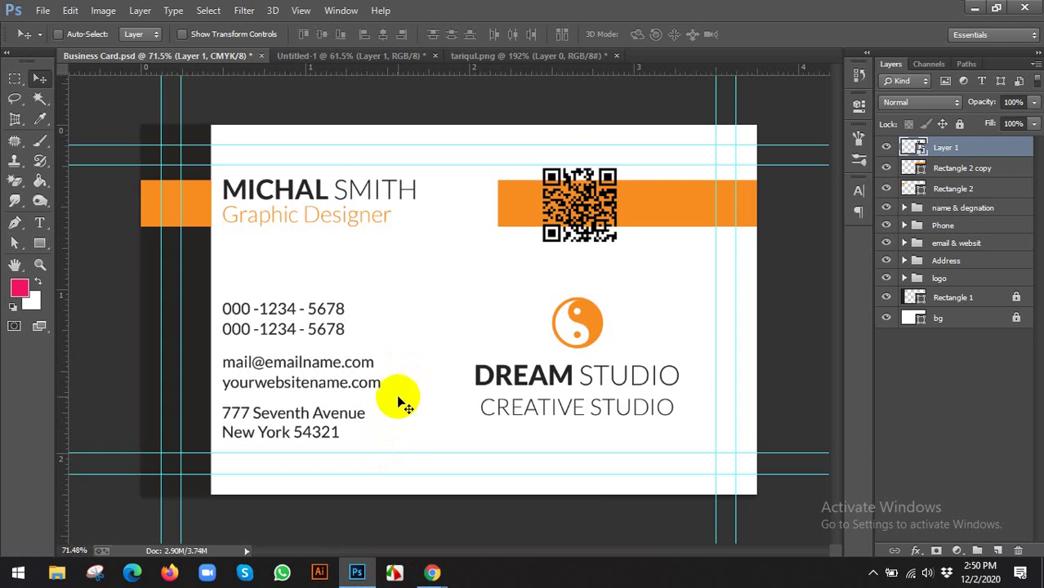
click(433, 572)
click(368, 515)
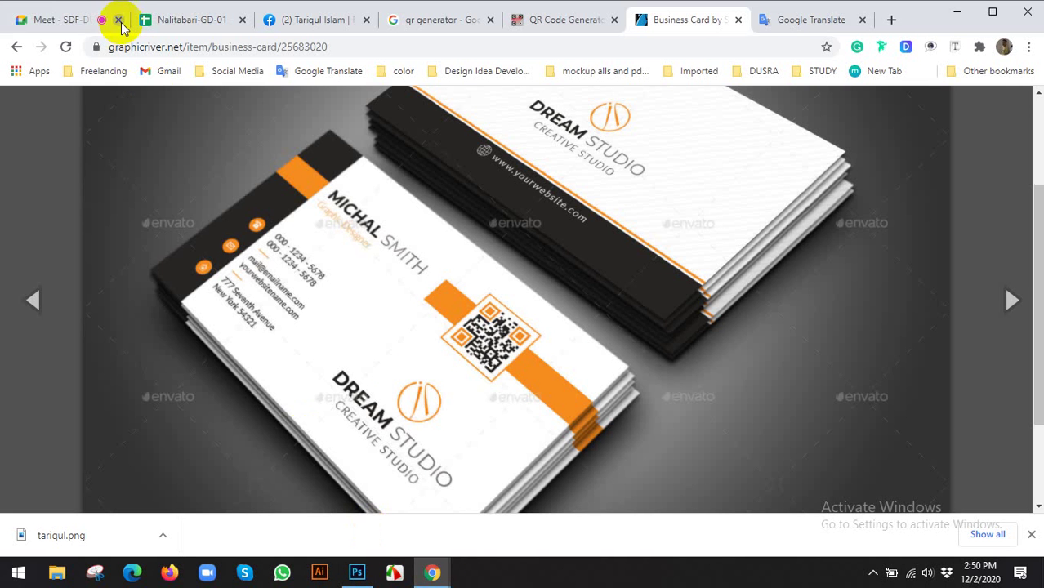
click(49, 16)
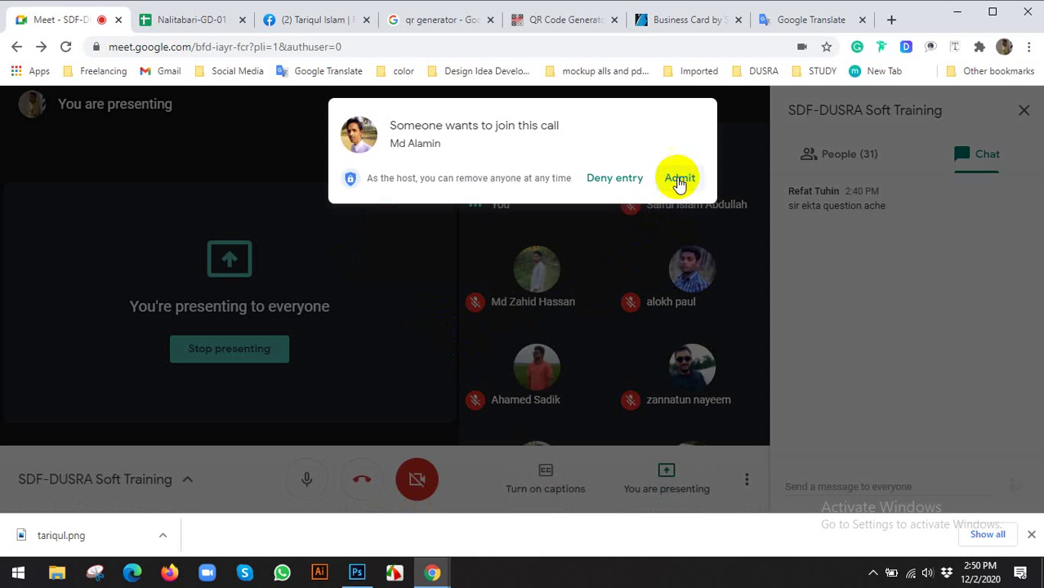
Admit the waiting participant into the Meet call and show the People list
click(679, 181)
click(838, 157)
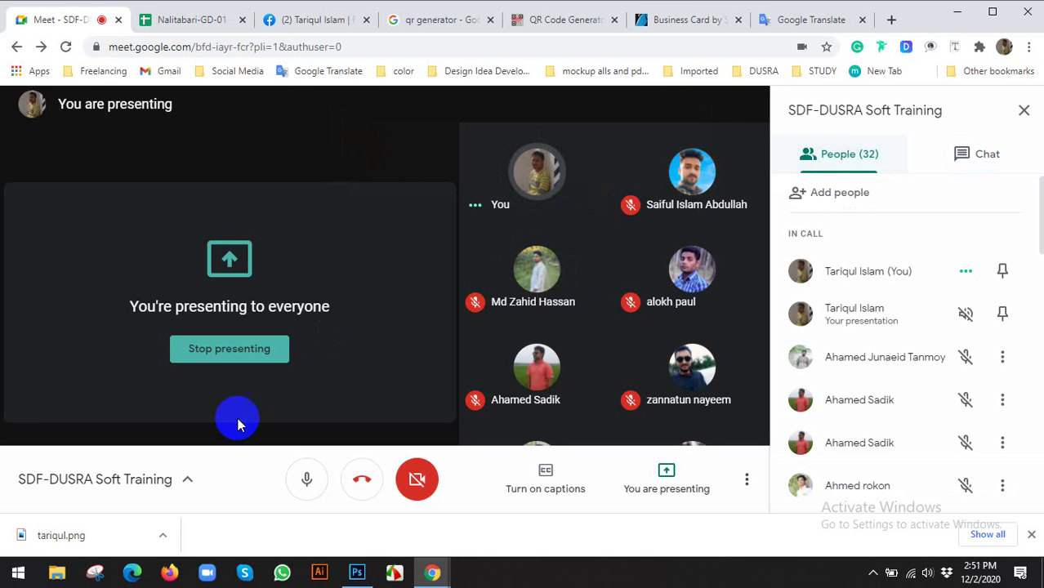
click(357, 572)
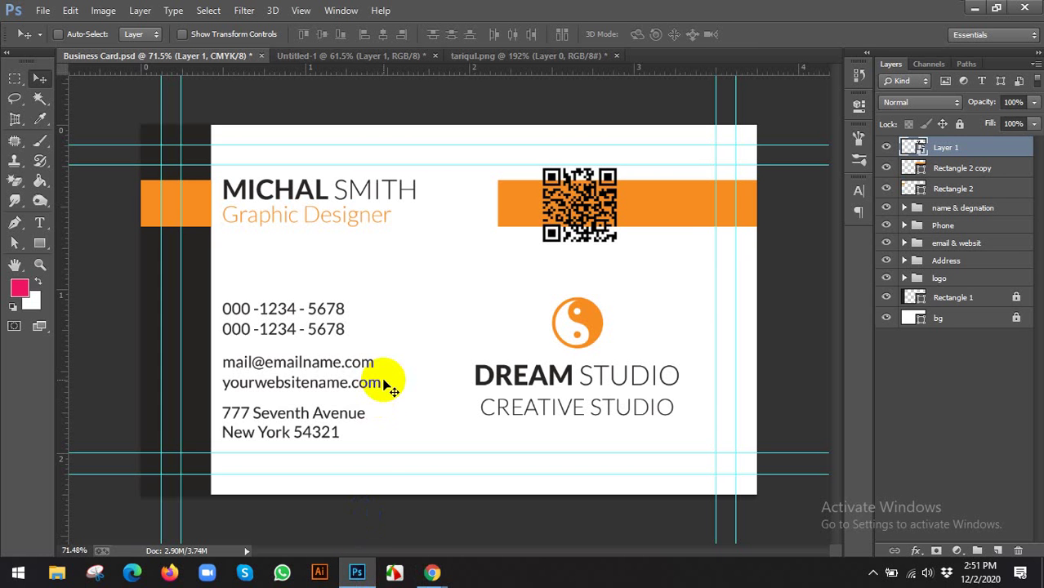
click(601, 204)
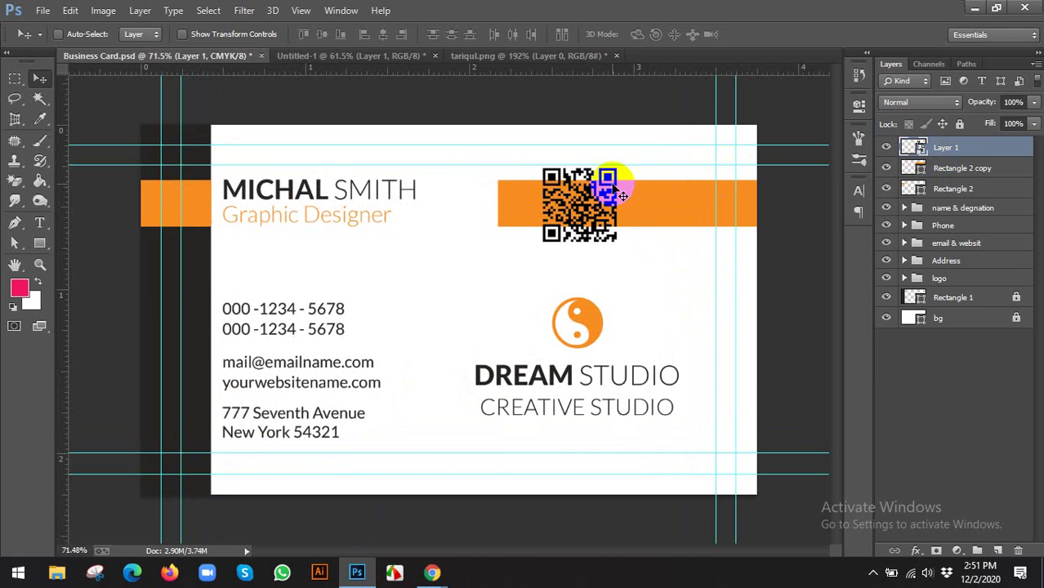
Close Chrome's download bar under the mockup page and return to the business card in Photoshop
mouse_move(430, 563)
click(361, 520)
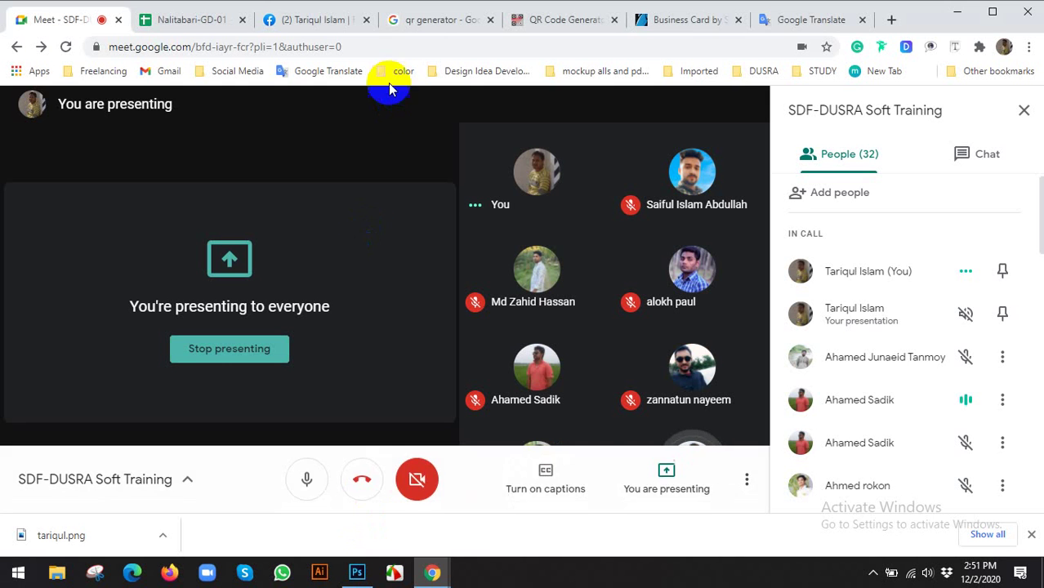
click(676, 18)
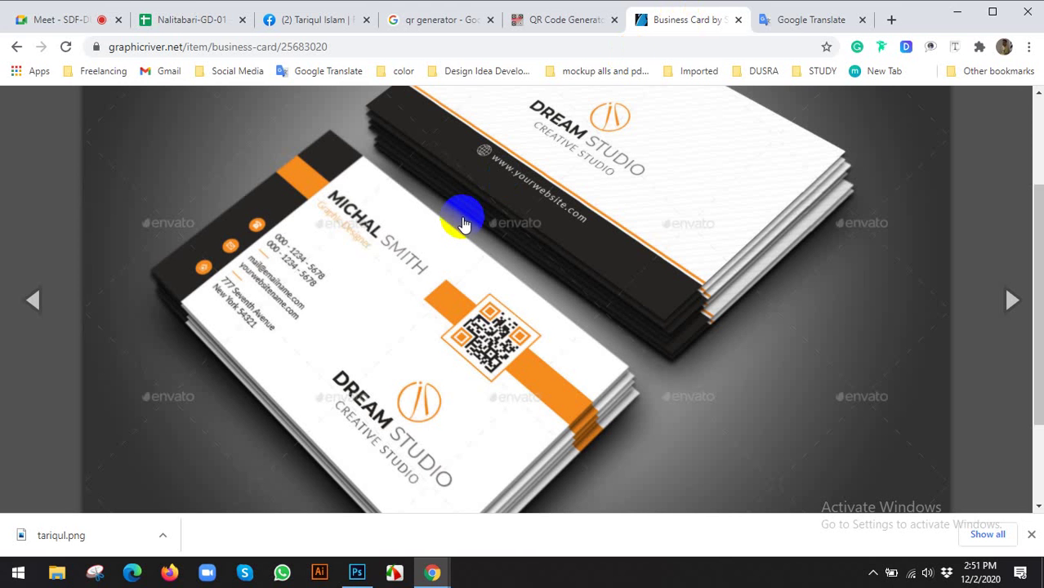
click(1032, 535)
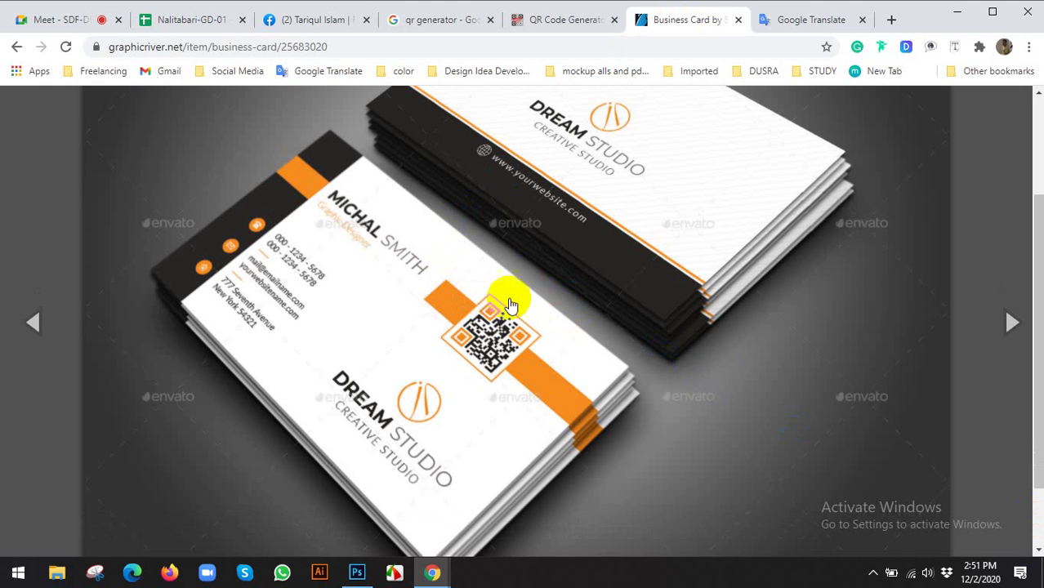
click(360, 573)
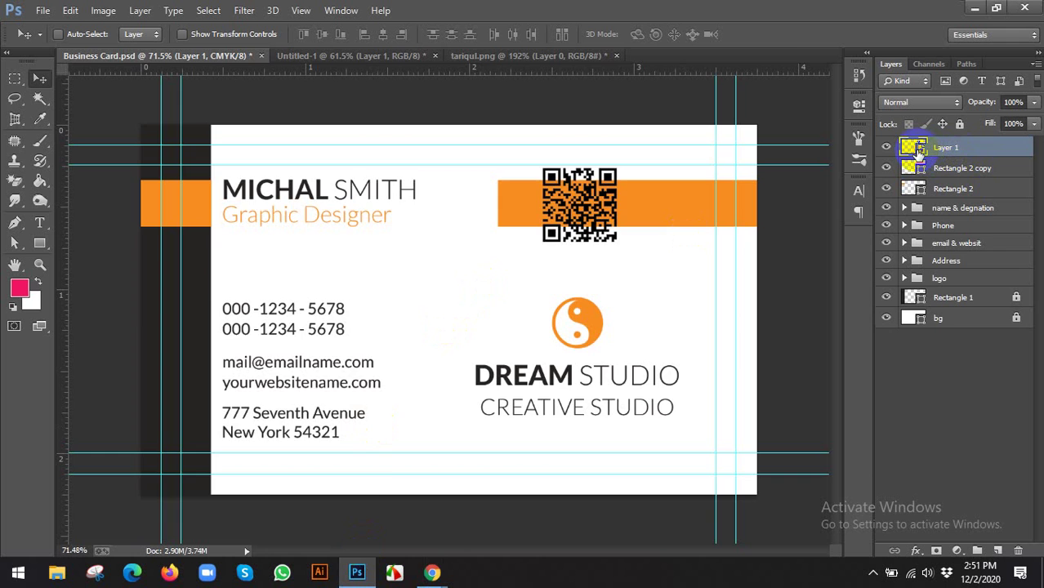
Open the QR smart object as Layer 0.psb and scale the code to 86.78%, leaving a transparent margin
double_click(914, 147)
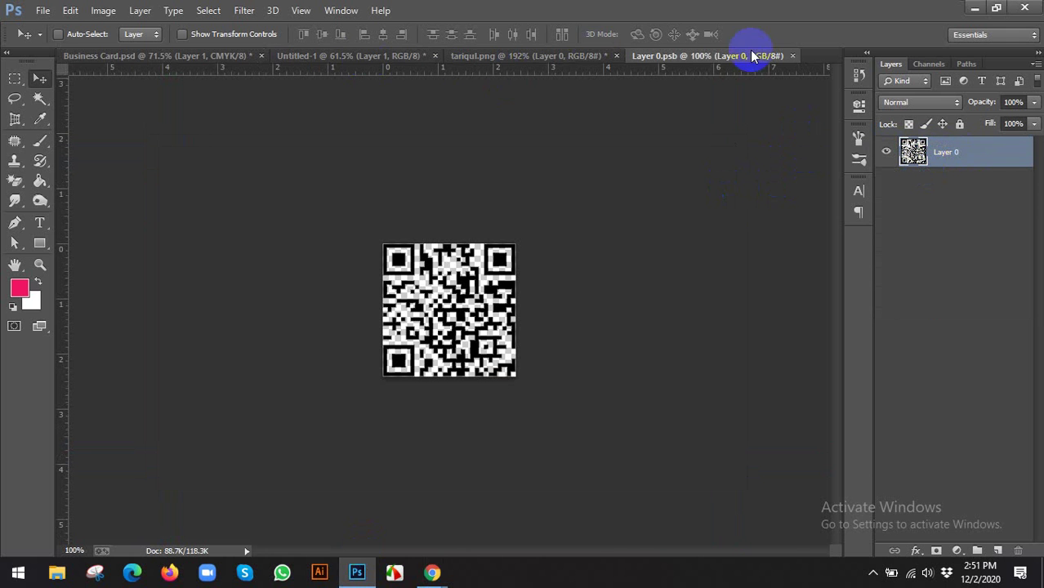
click(794, 55)
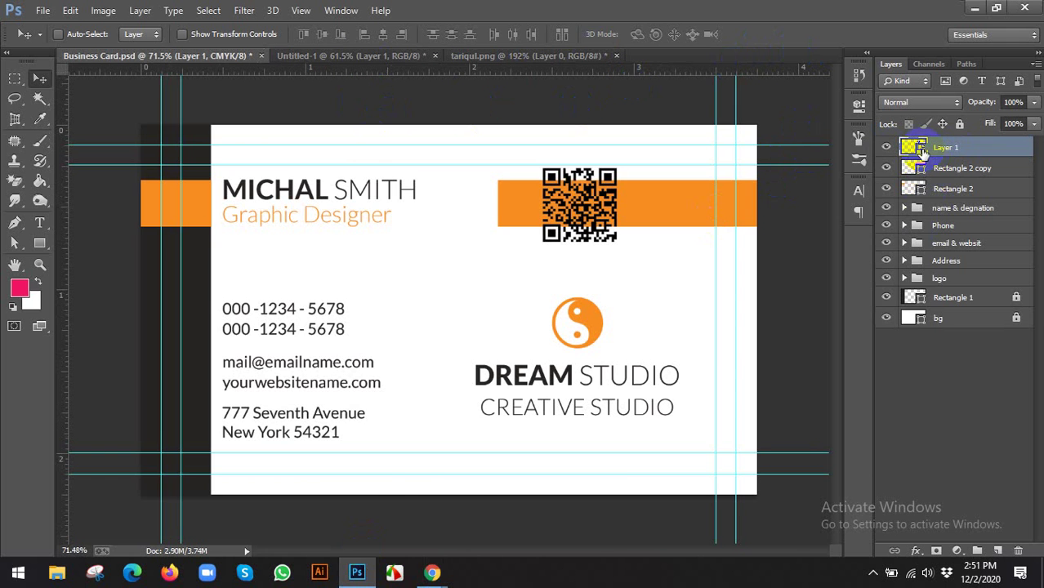
double_click(917, 149)
scroll(490, 287, up, 3)
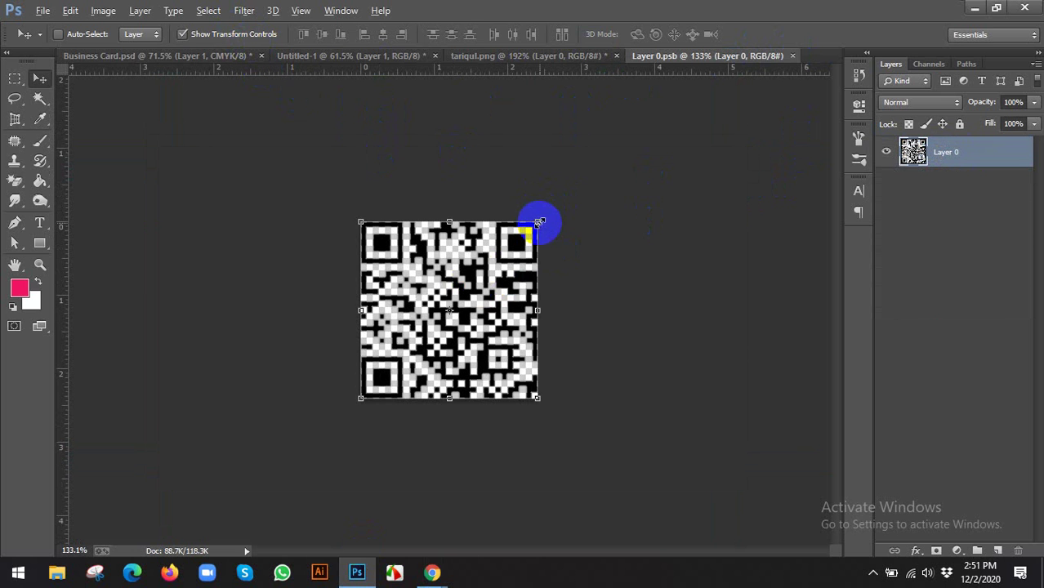
drag(539, 222, 534, 242)
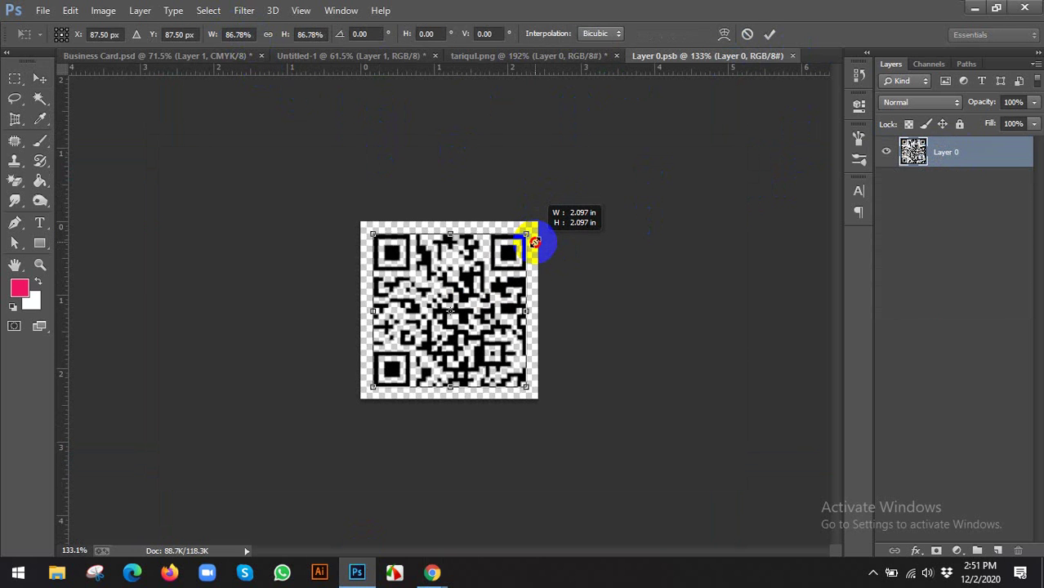
click(770, 33)
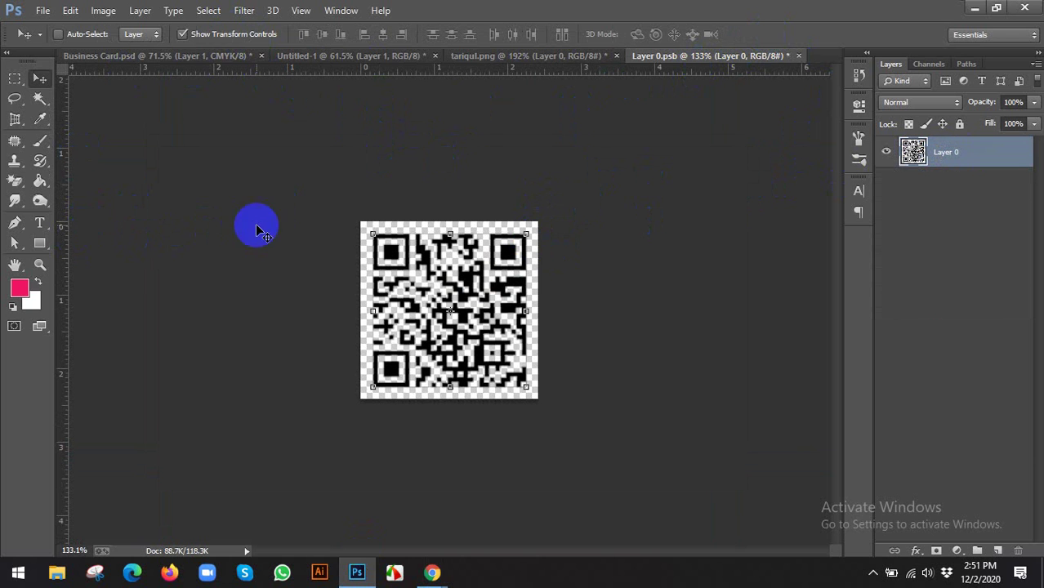
click(186, 34)
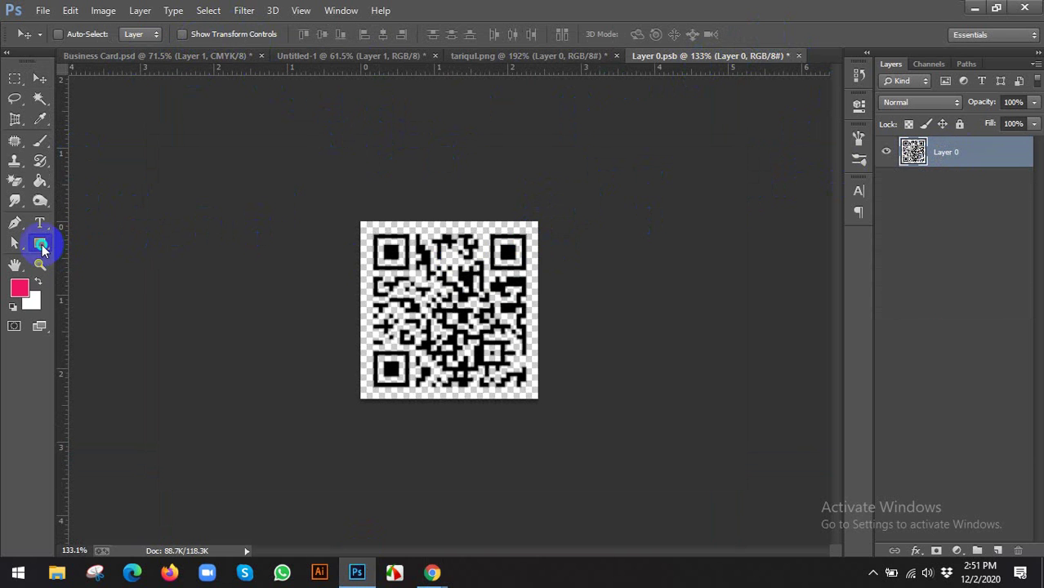
Draw a rectangle covering the QR code and fill it with orange
drag(42, 248, 86, 242)
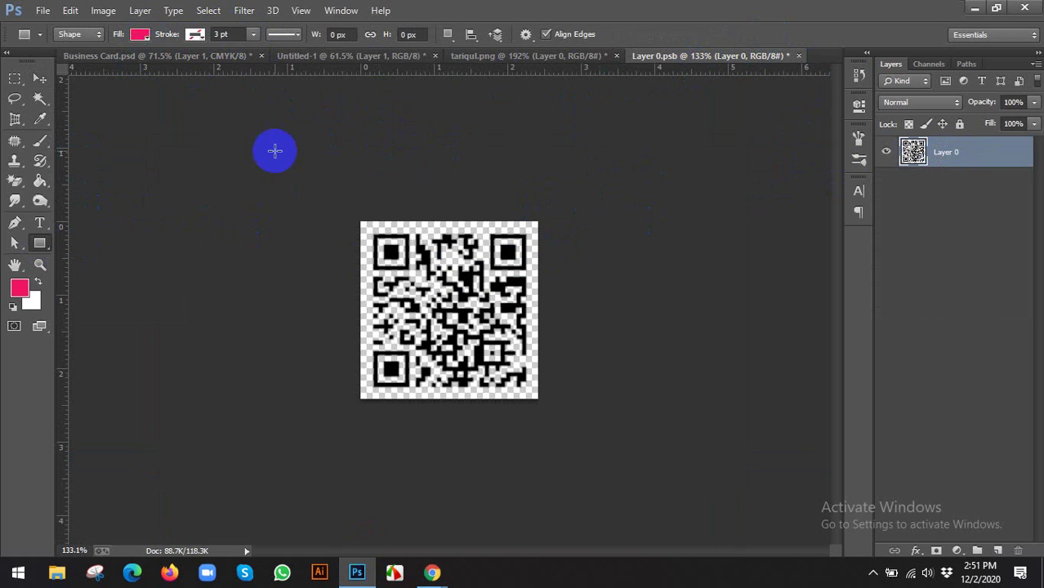
drag(360, 219, 532, 400)
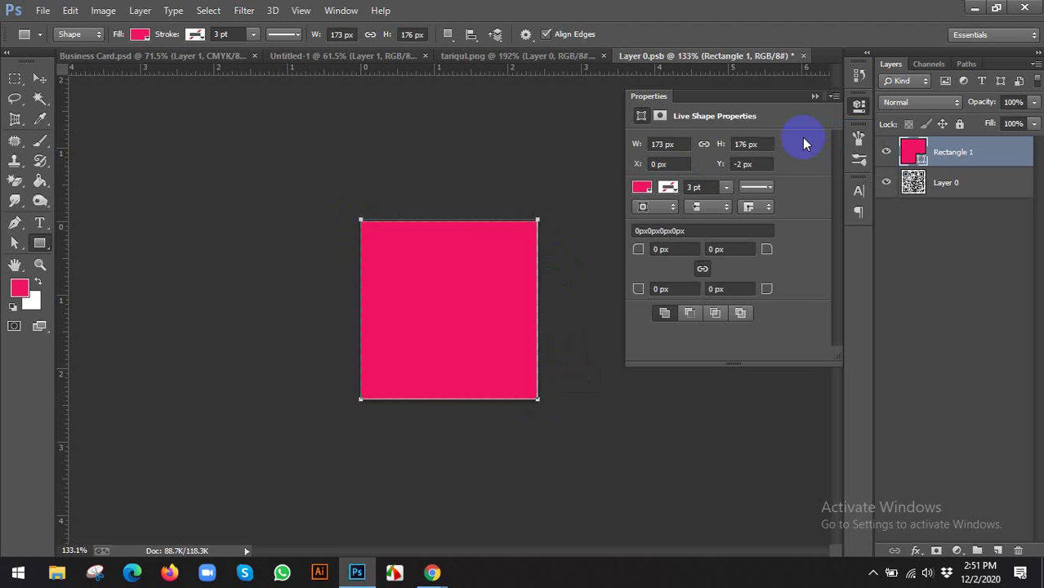
click(643, 189)
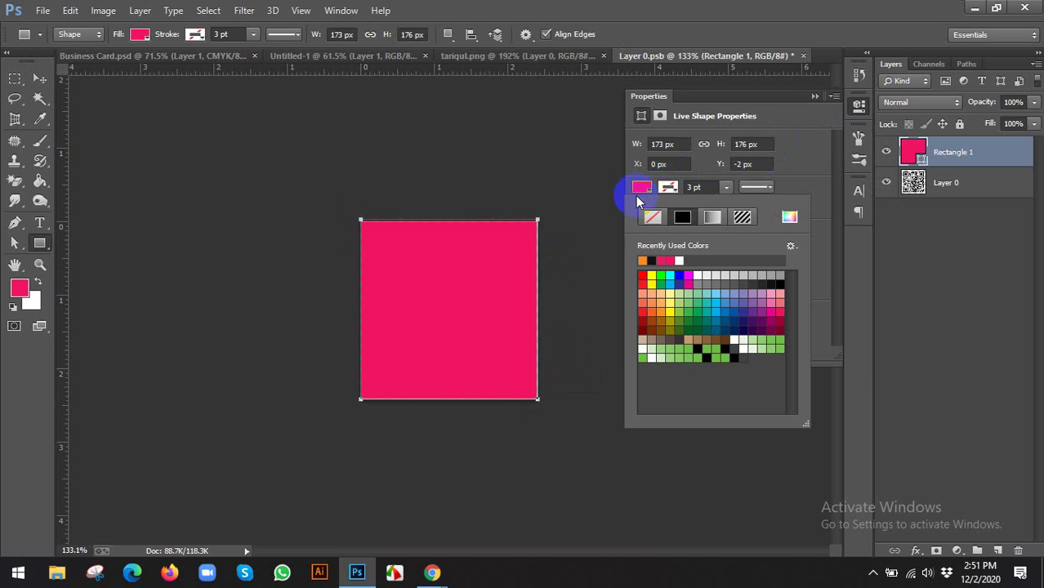
click(647, 257)
click(844, 102)
click(816, 97)
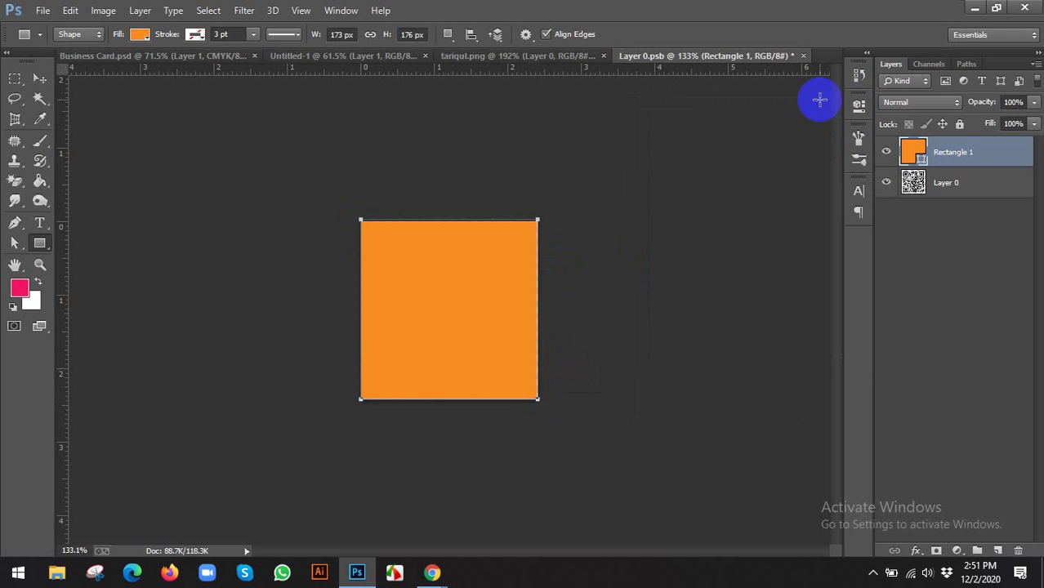
Send the orange Rectangle 1 below the QR code layer and widen it slightly to the left
click(40, 78)
key(ctrl+bracketleft)
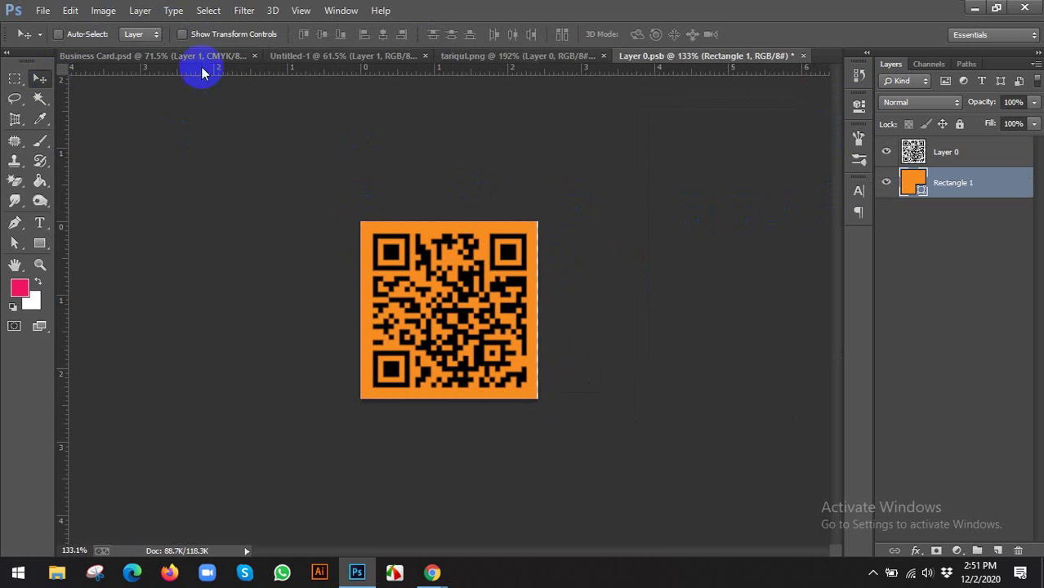
click(243, 34)
scroll(319, 310, up, 5)
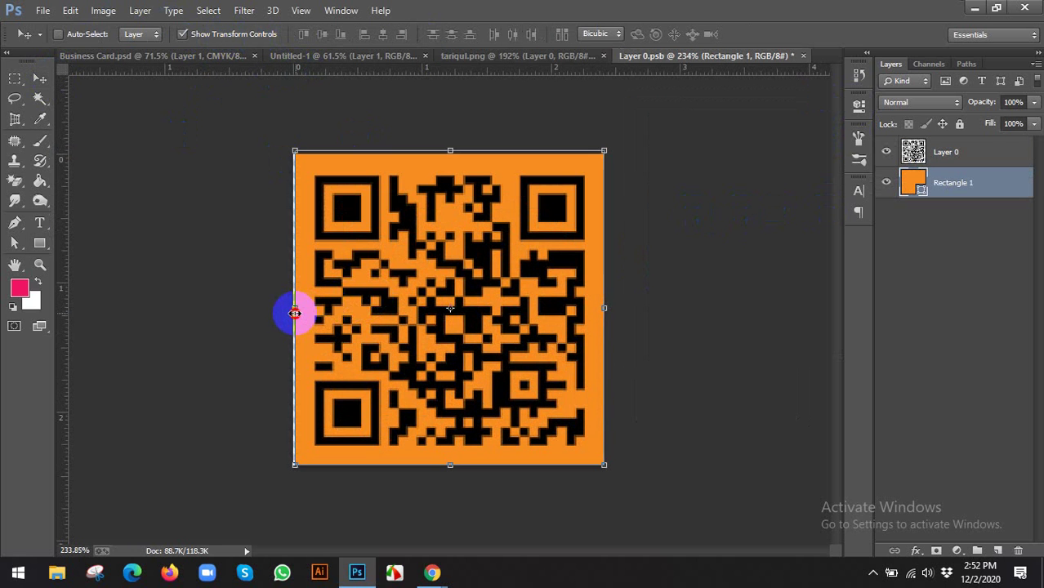
drag(297, 312, 294, 312)
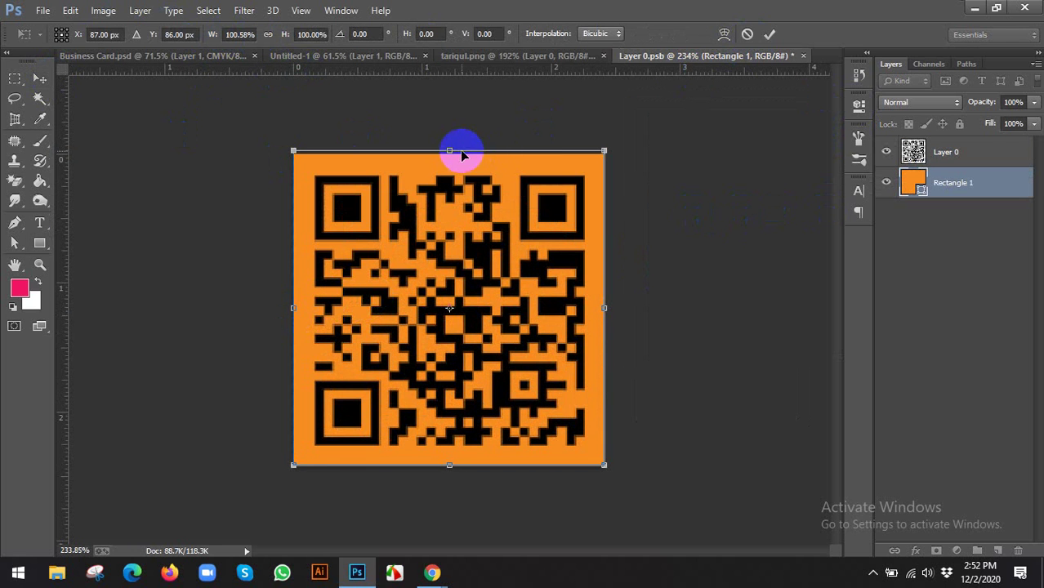
click(770, 33)
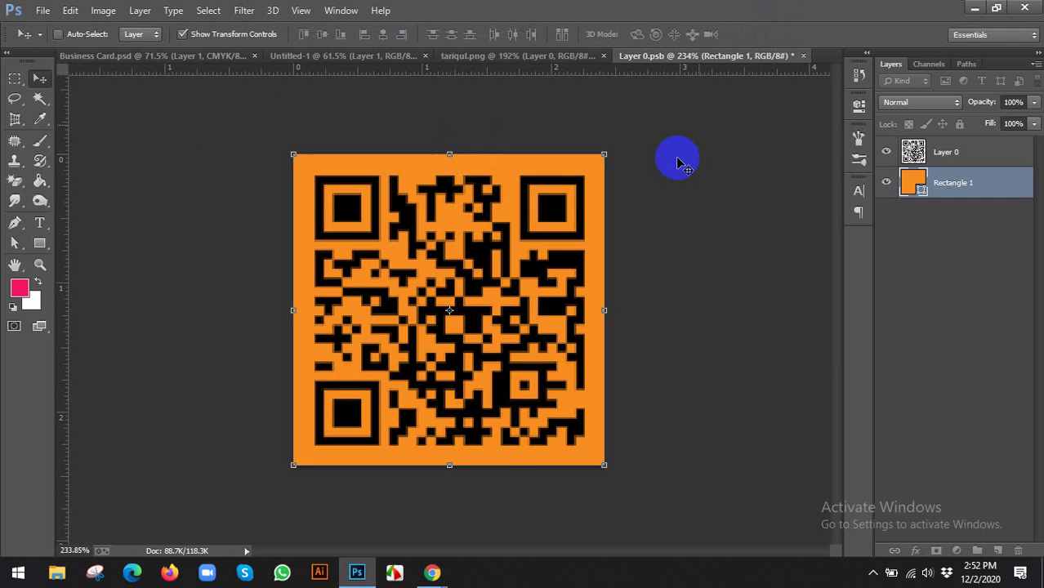
scroll(568, 192, down, 3)
scroll(217, 233, down, 1)
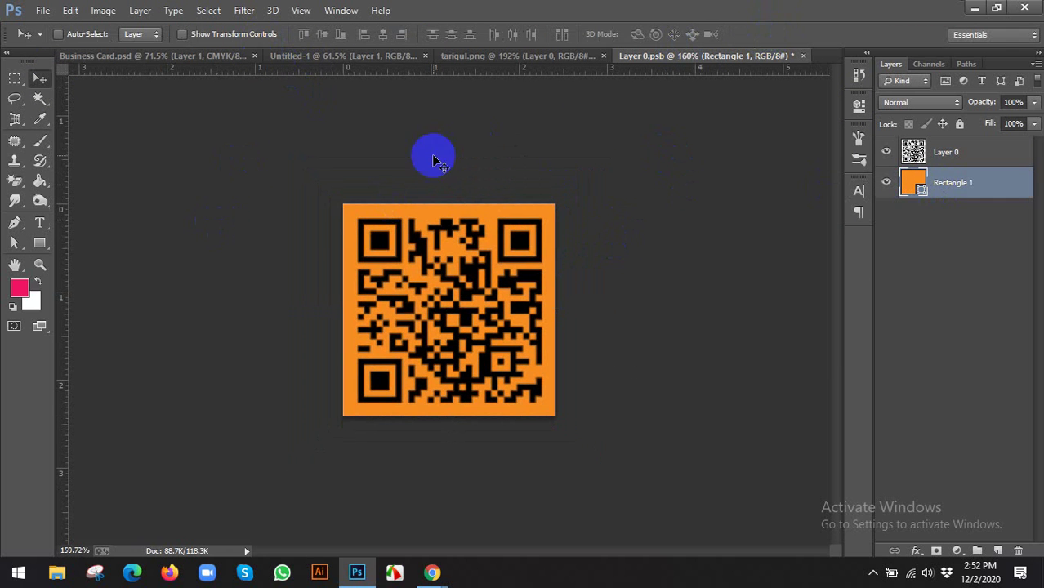
Change the backing square's fill from orange to white, keeping an orange outline around the QR code
click(39, 243)
click(194, 34)
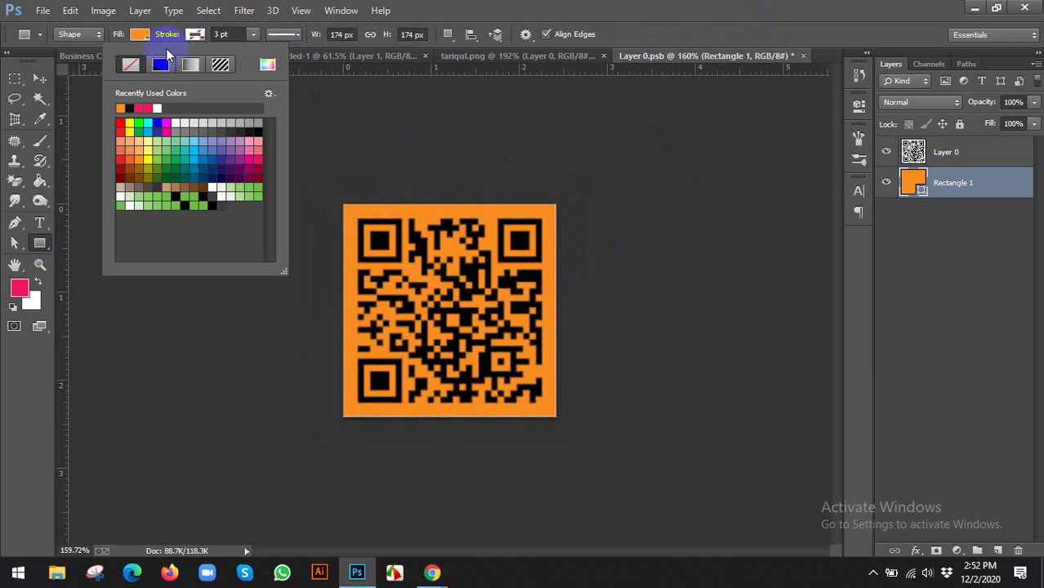
click(151, 35)
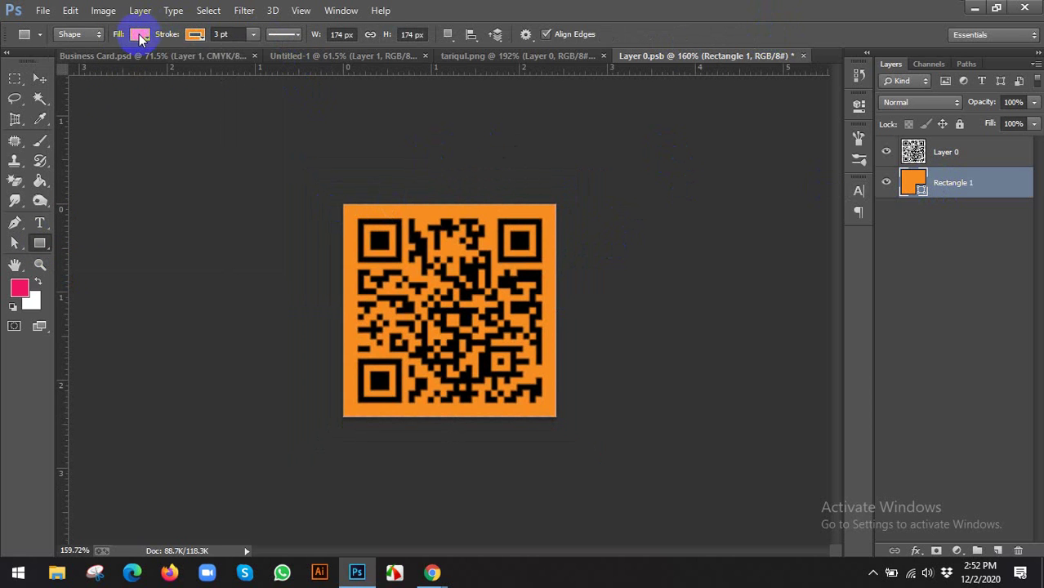
click(140, 36)
click(75, 69)
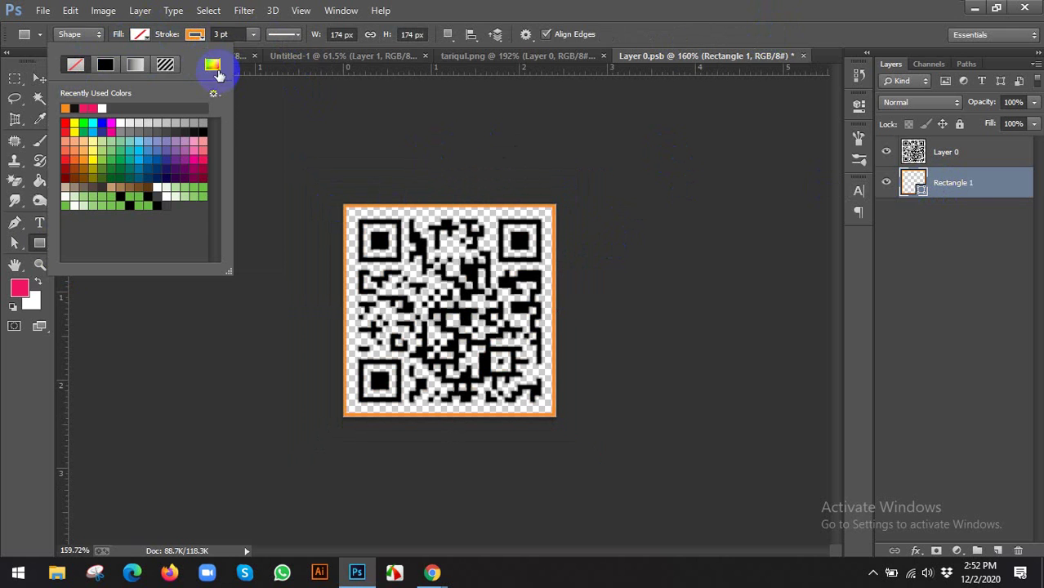
click(144, 38)
click(141, 39)
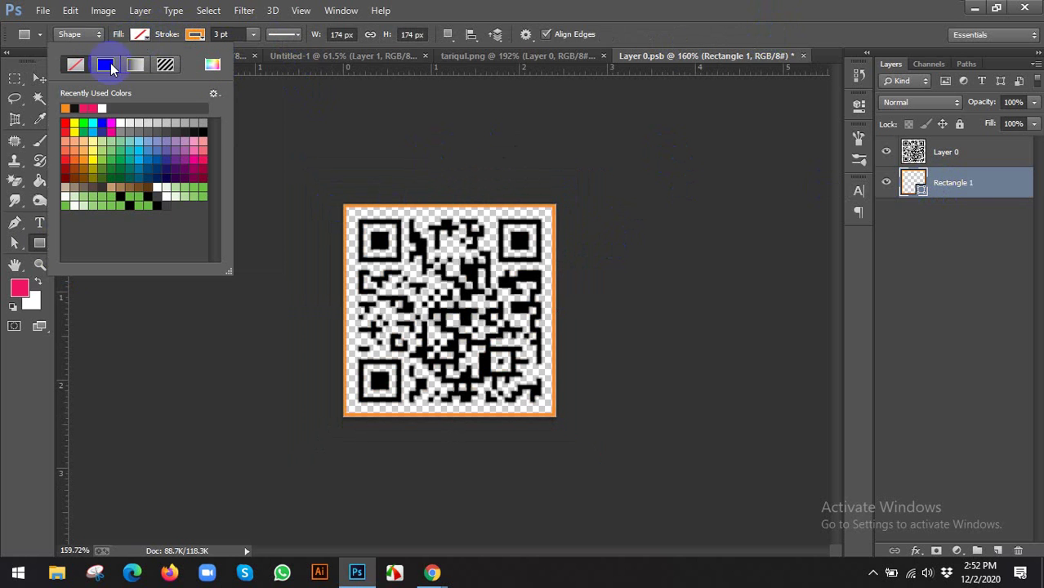
click(103, 107)
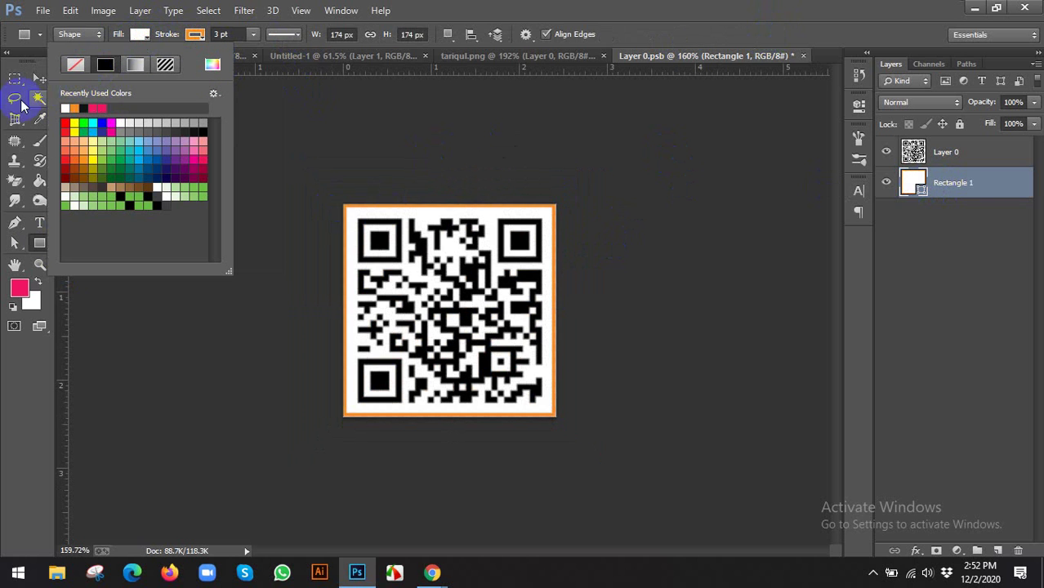
Drag the framed QR code onto the business card's right orange bar and compare with the reference
click(38, 79)
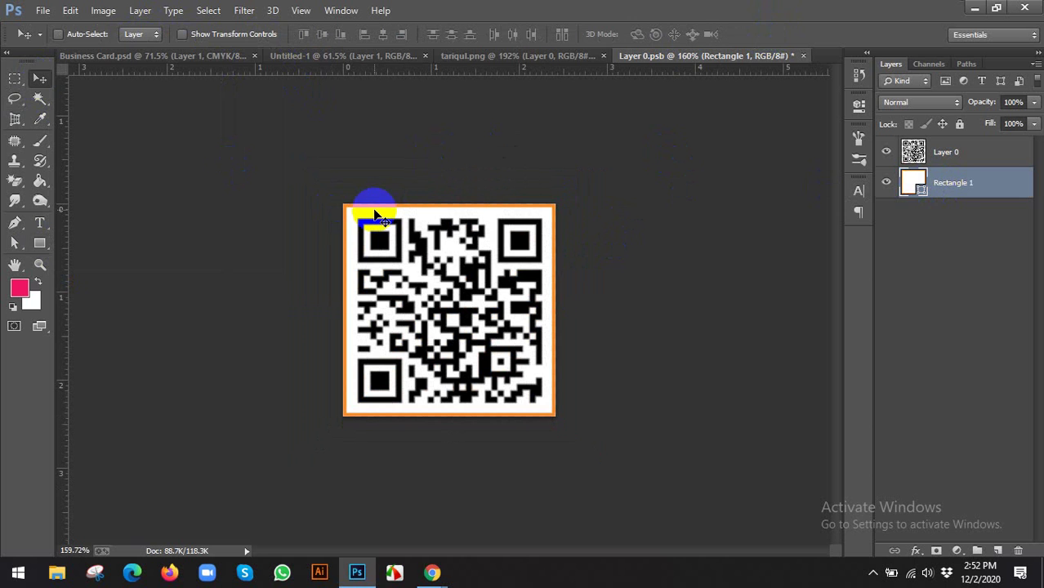
drag(413, 208, 626, 219)
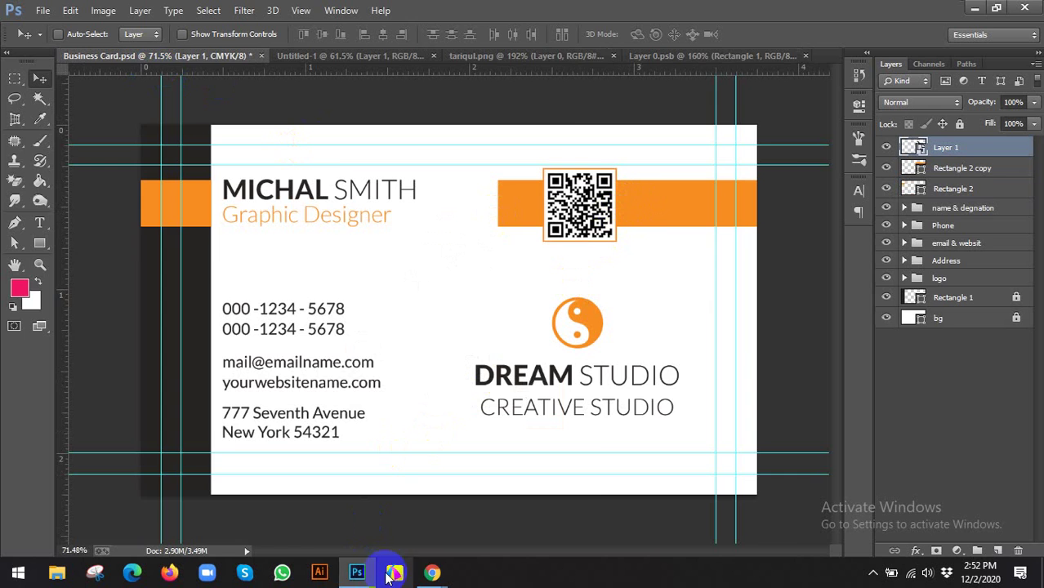
mouse_move(432, 572)
click(350, 527)
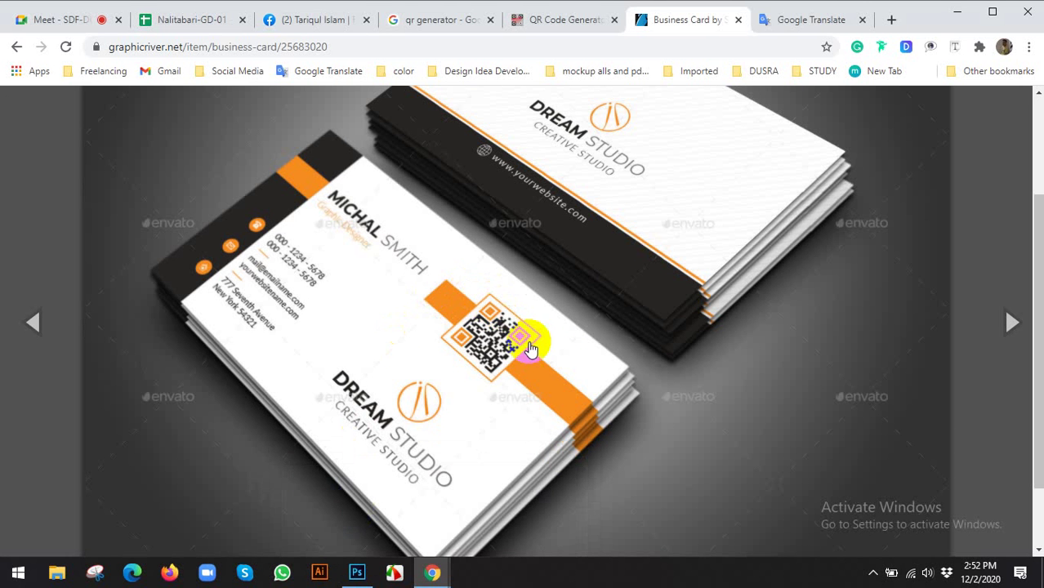
click(357, 575)
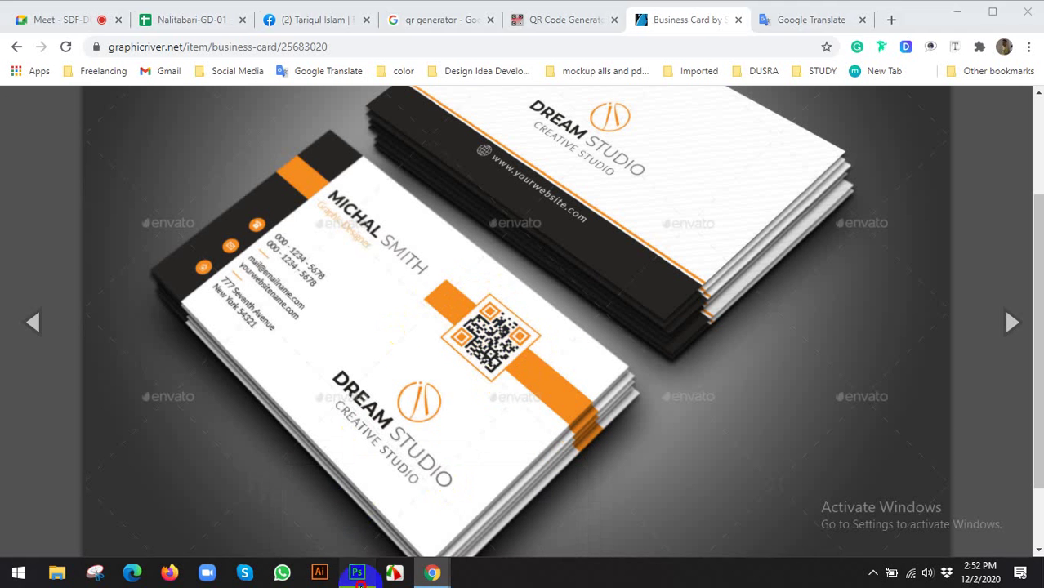
scroll(601, 192, up, 1)
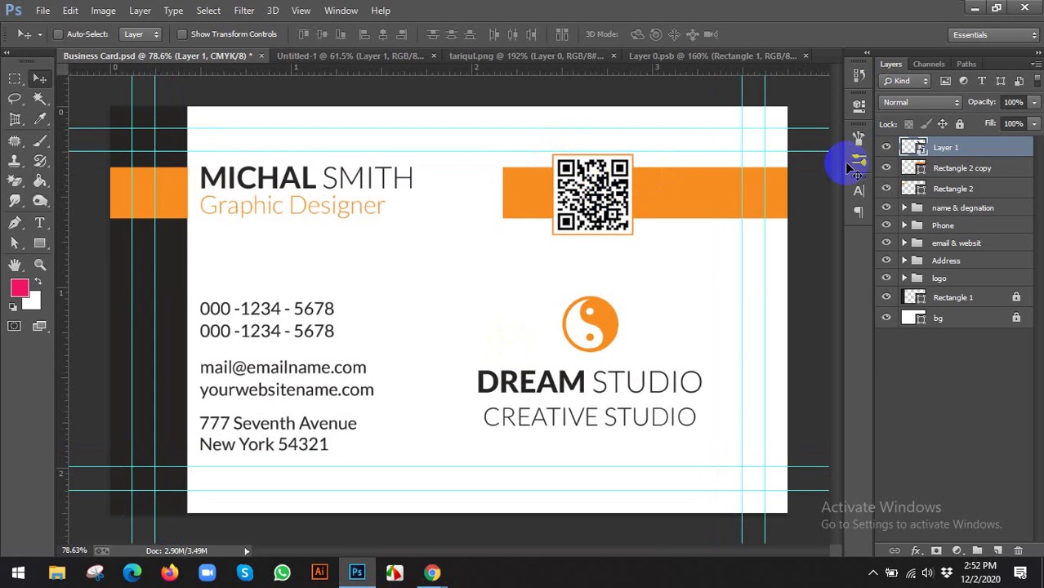
scroll(607, 182, down, 2)
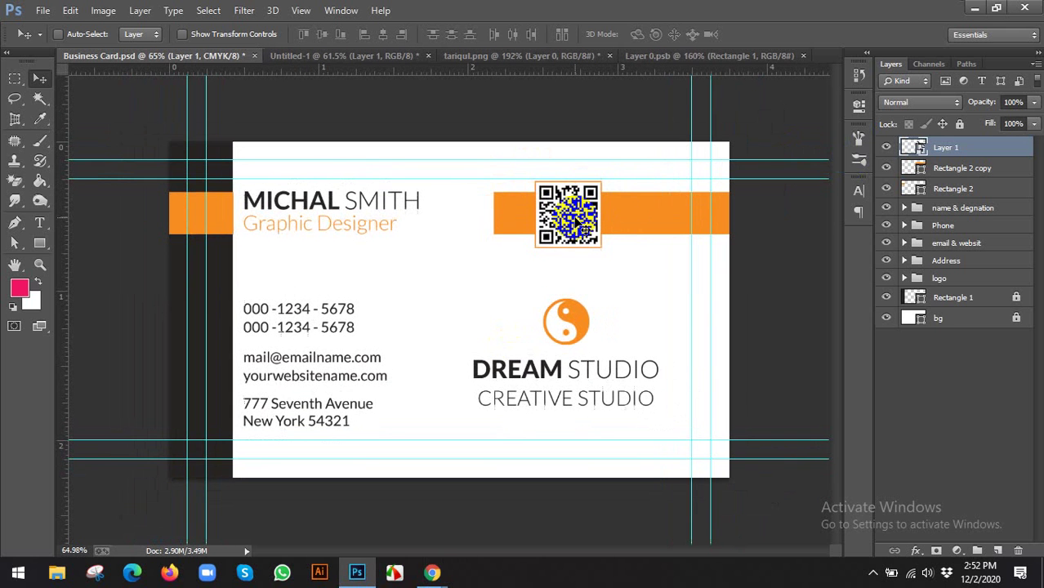
click(887, 168)
click(887, 167)
ctrl+click(946, 149)
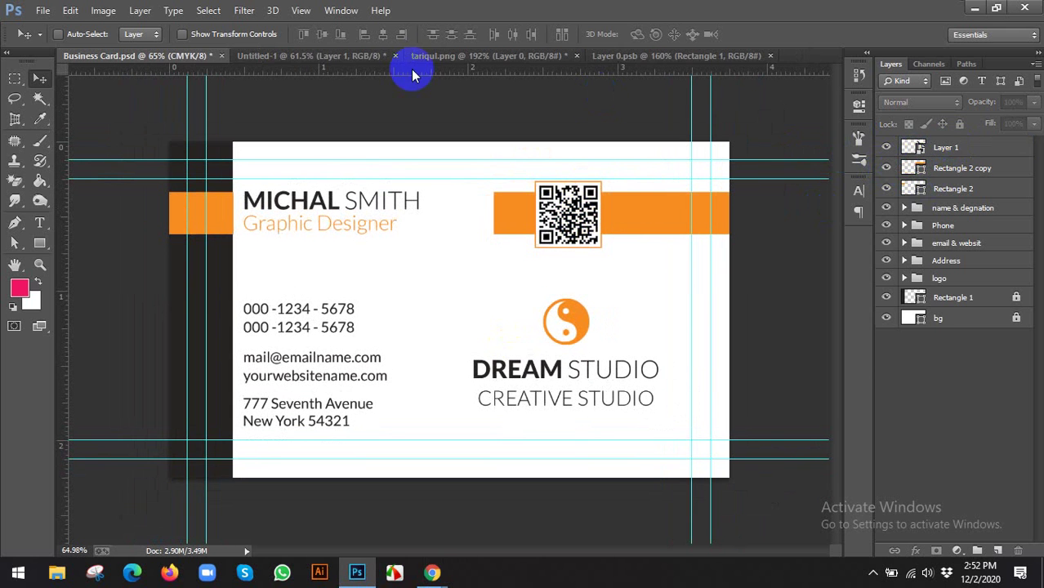
Vertically centre the right orange bar on the QR code layer
click(951, 168)
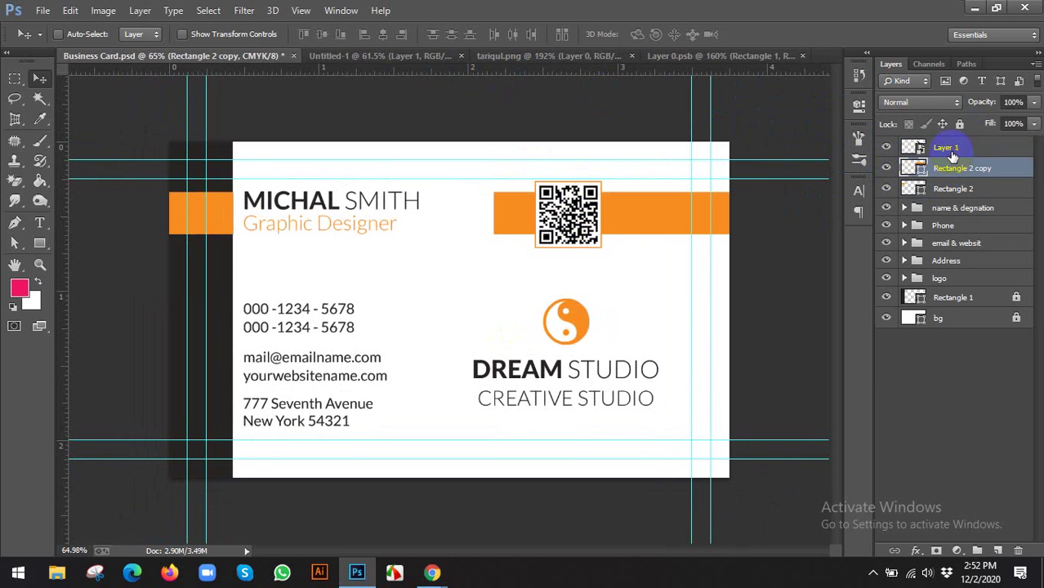
ctrl+click(948, 149)
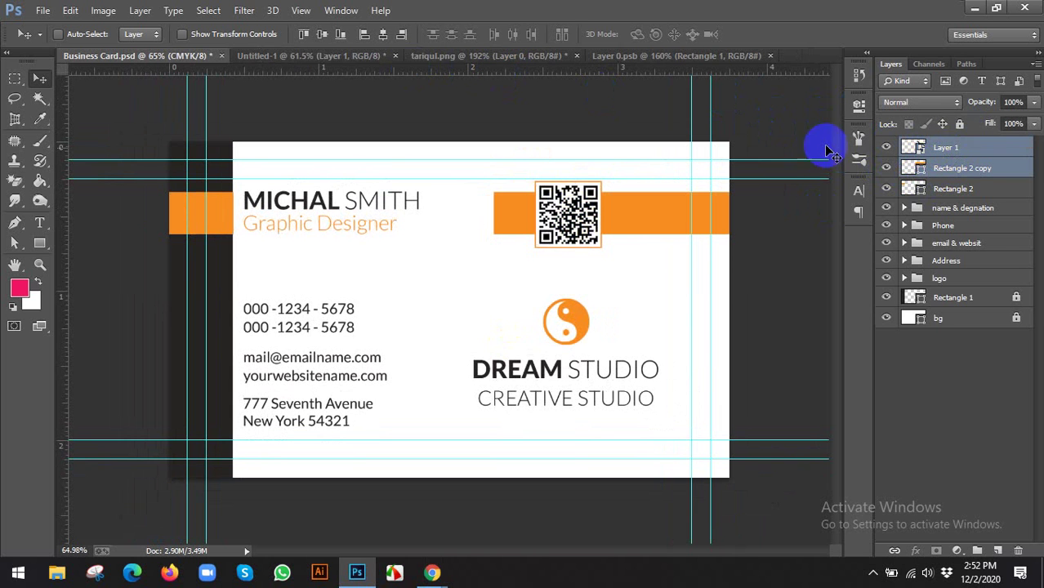
click(323, 35)
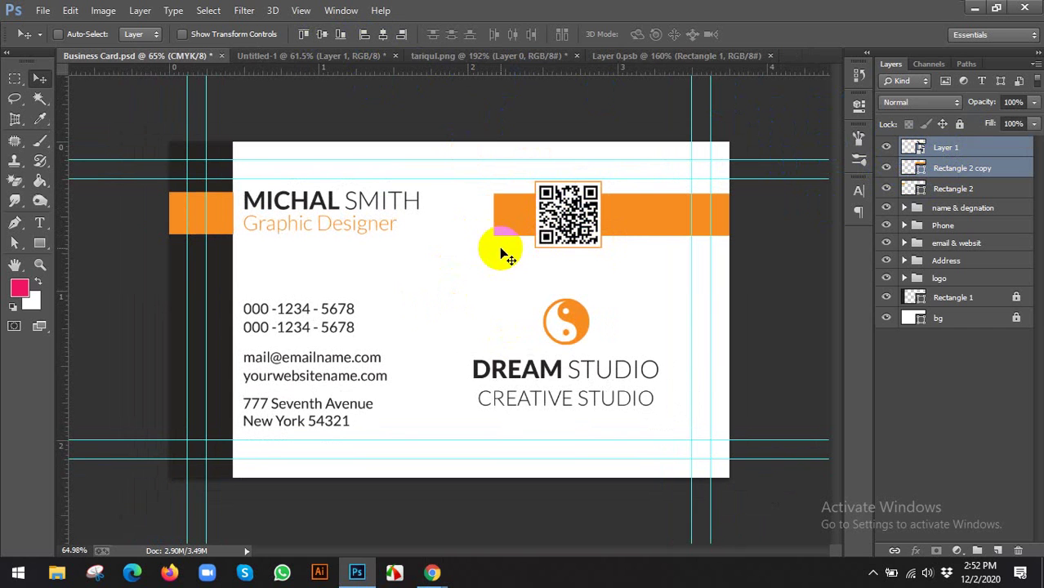
click(617, 227)
click(887, 190)
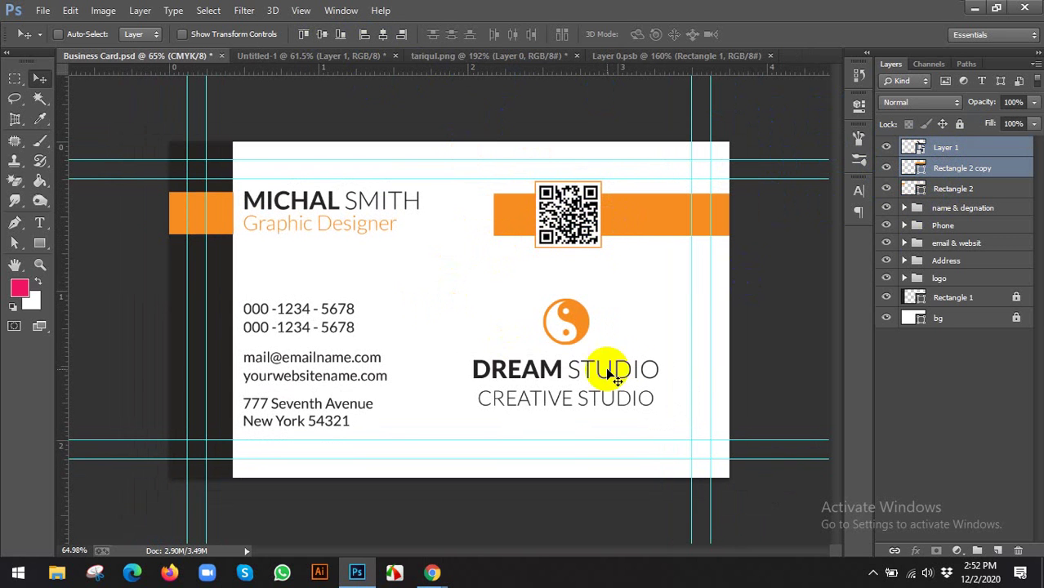
Raise the DREAM STUDIO logo group in the layer order and shift it slightly right
click(934, 280)
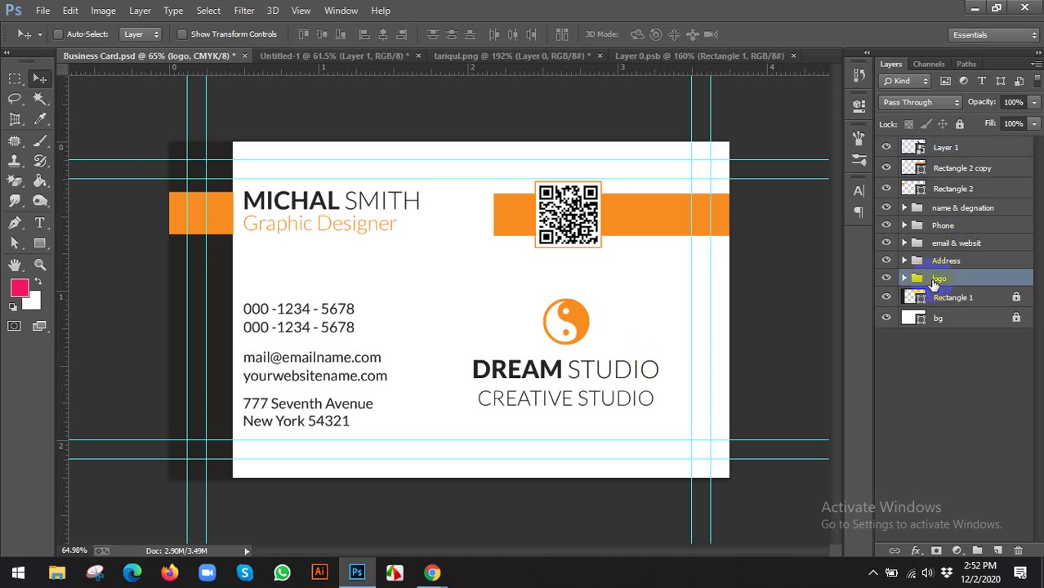
key(ctrl+bracketright)
key(ctrl+bracketright)
key(ctrl+bracketright)
key(ctrl+bracketright)
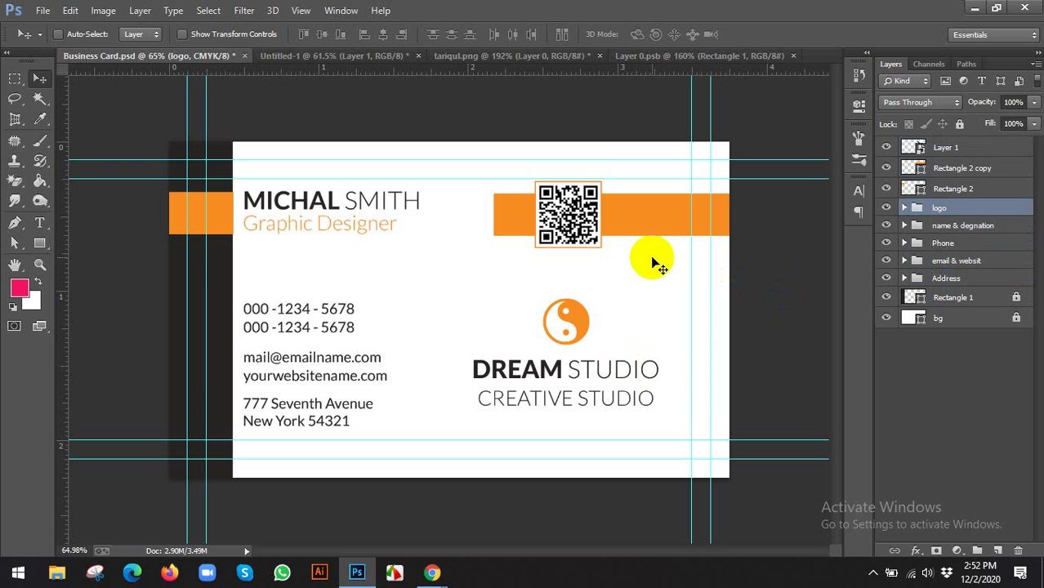
drag(552, 332, 585, 331)
mouse_move(433, 573)
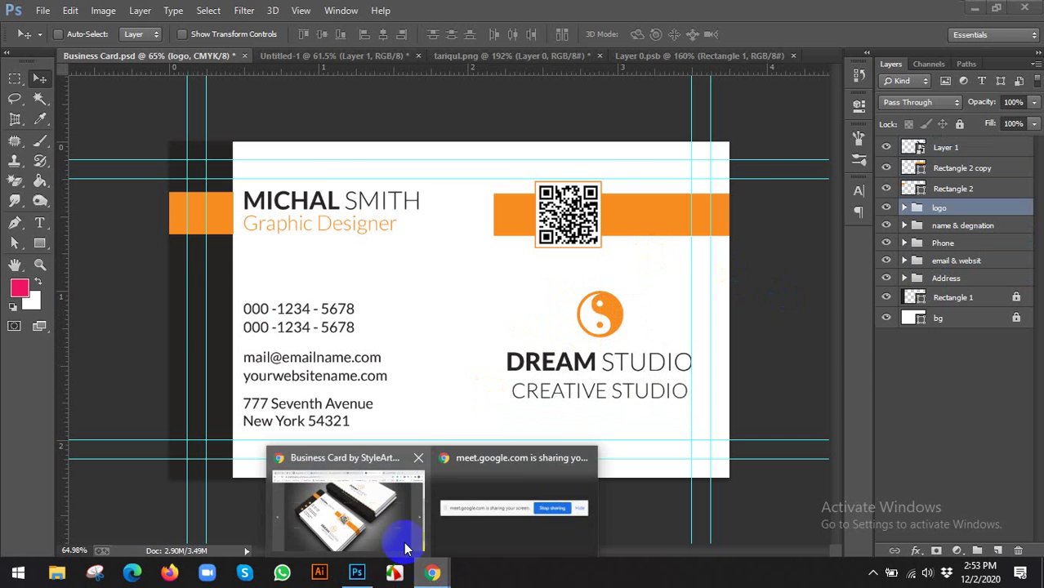
click(397, 535)
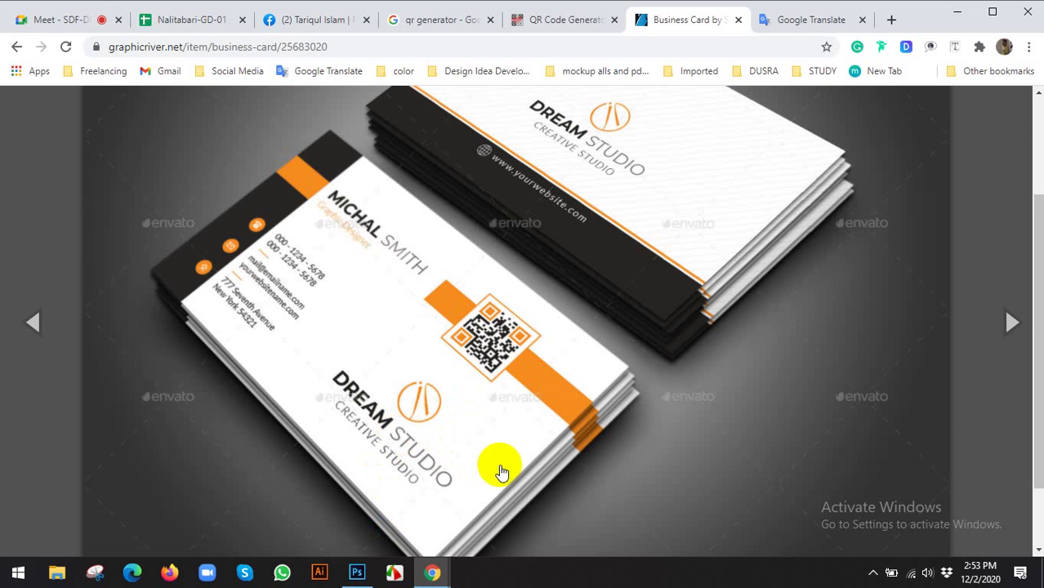
click(372, 576)
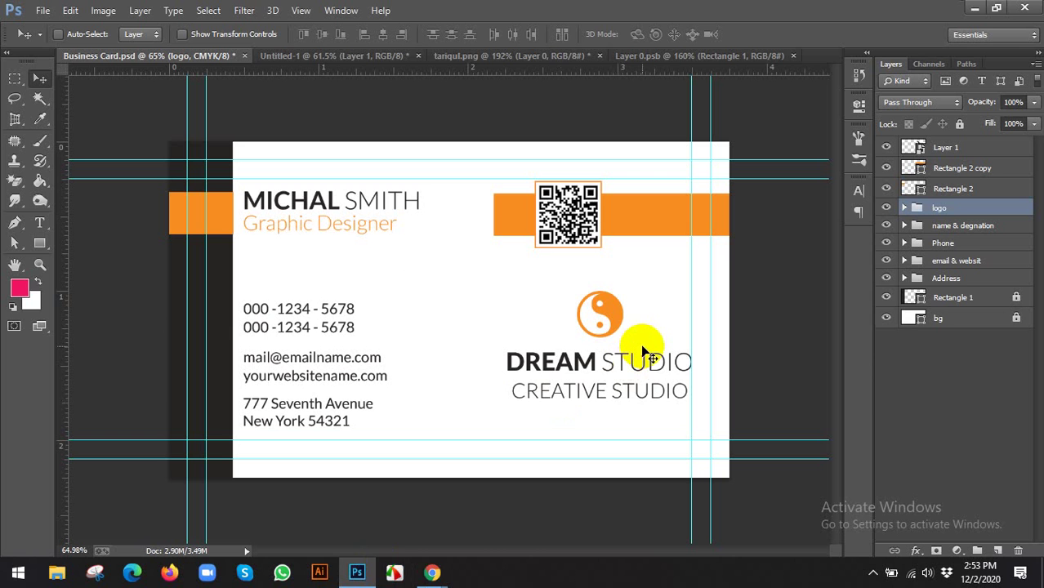
drag(618, 369, 606, 368)
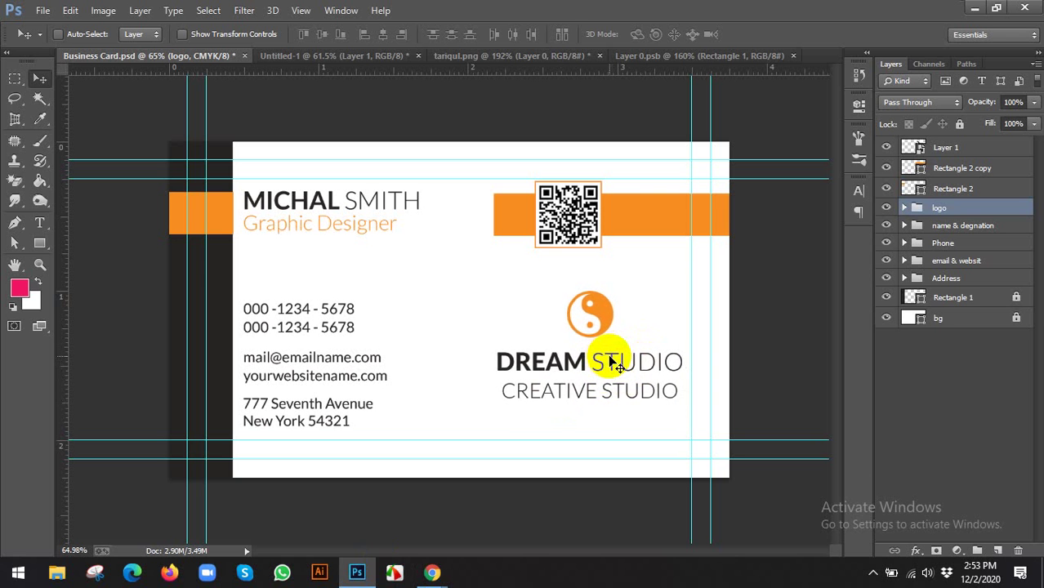
Group the QR code layer as 'qr' and align it horizontally centred with the logo group
click(940, 147)
click(883, 147)
click(886, 147)
click(886, 167)
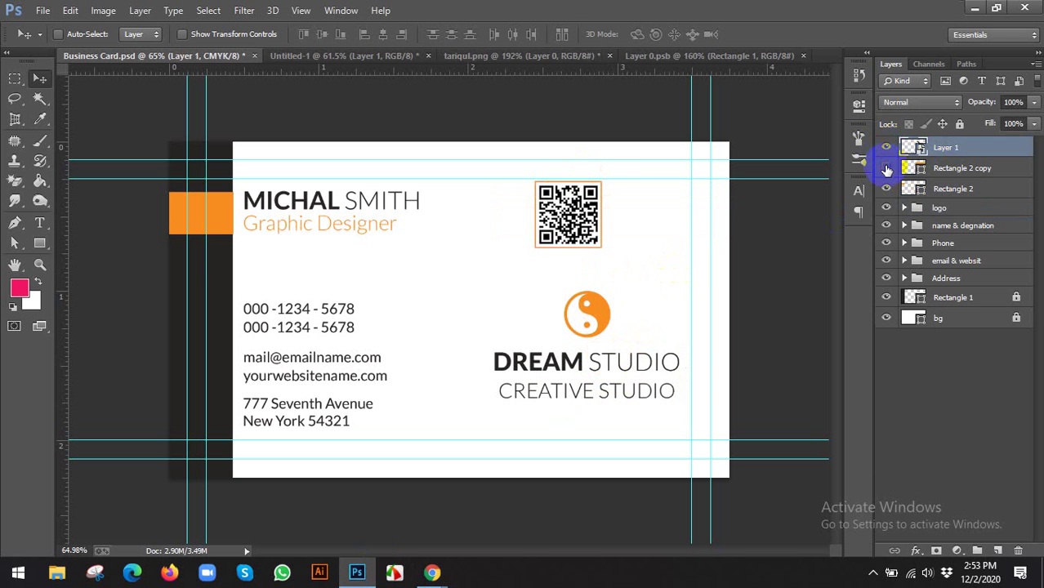
click(885, 168)
double_click(946, 147)
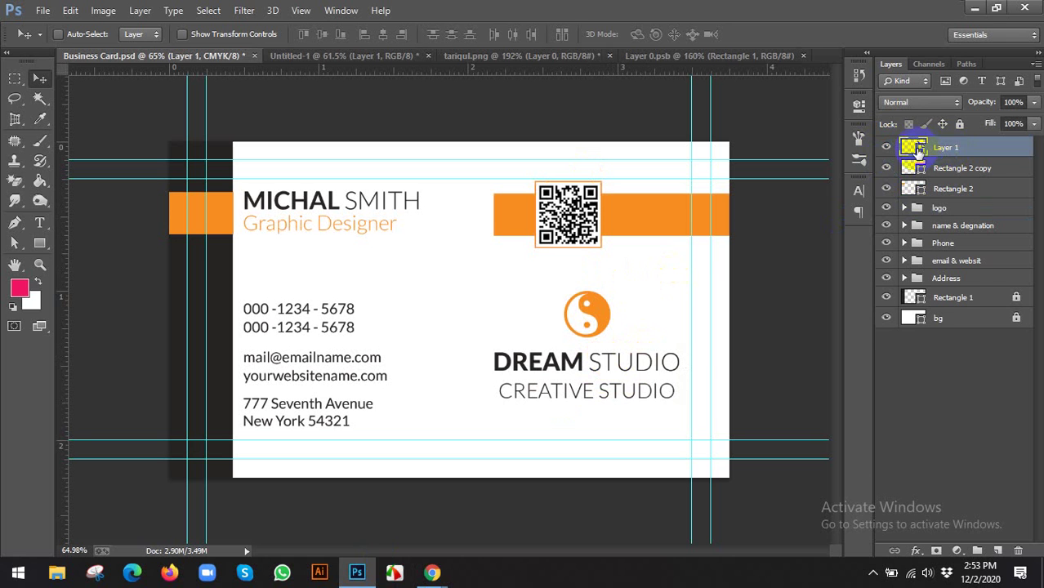
key(ctrl+g)
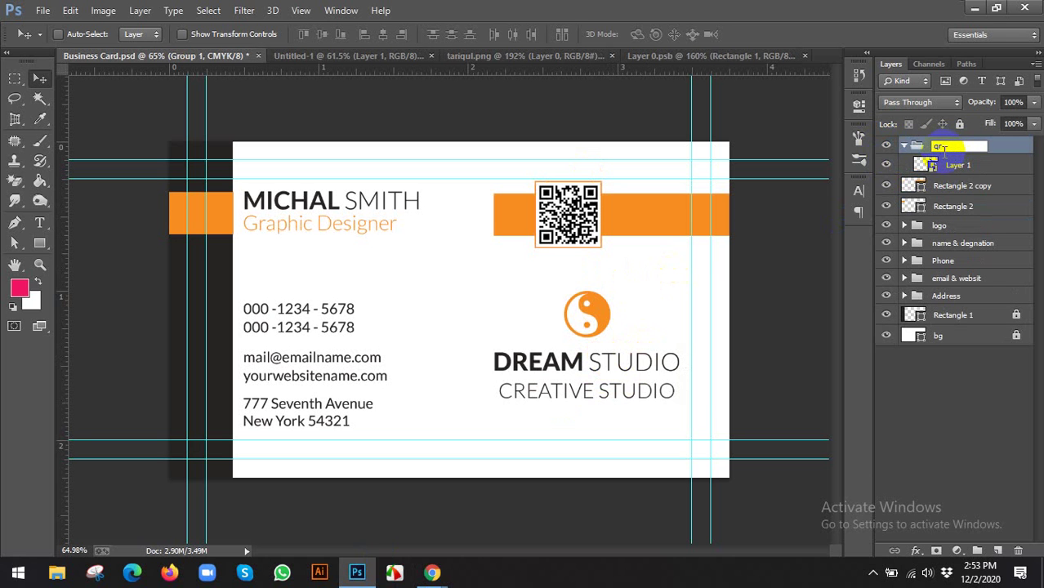
click(942, 147)
text(qr)
key(Return)
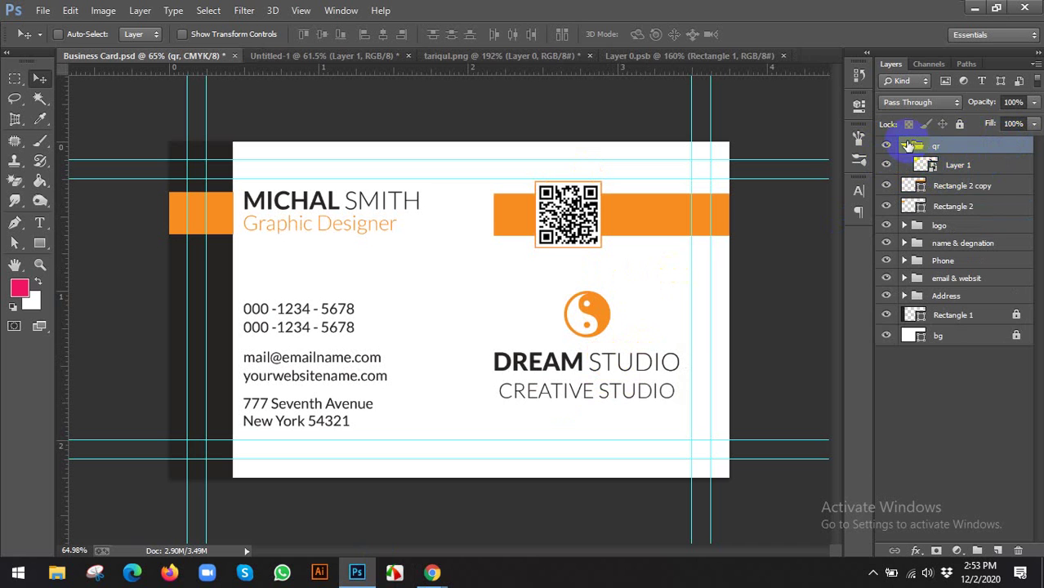
click(906, 146)
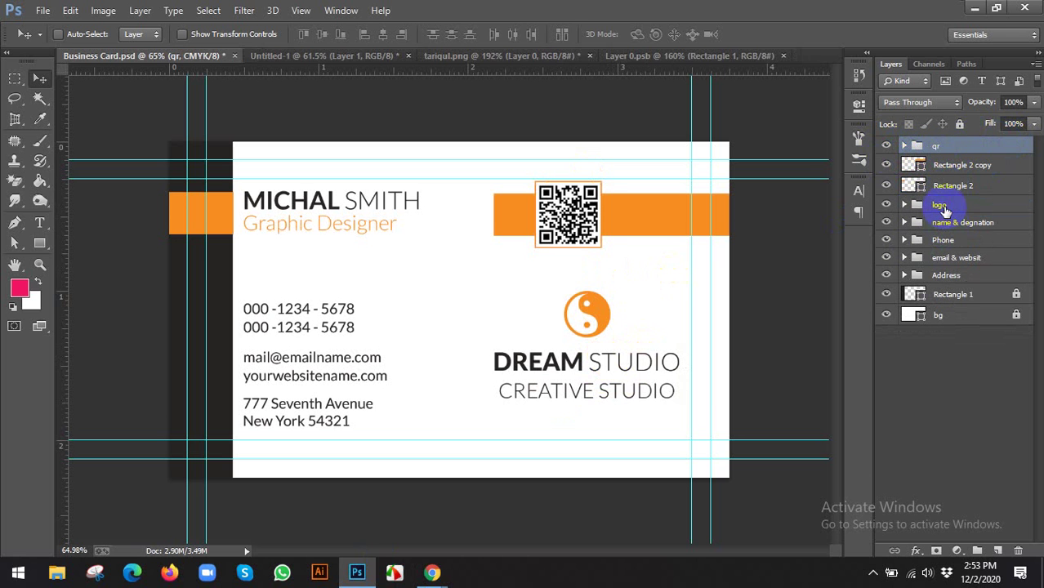
ctrl+click(947, 206)
click(383, 36)
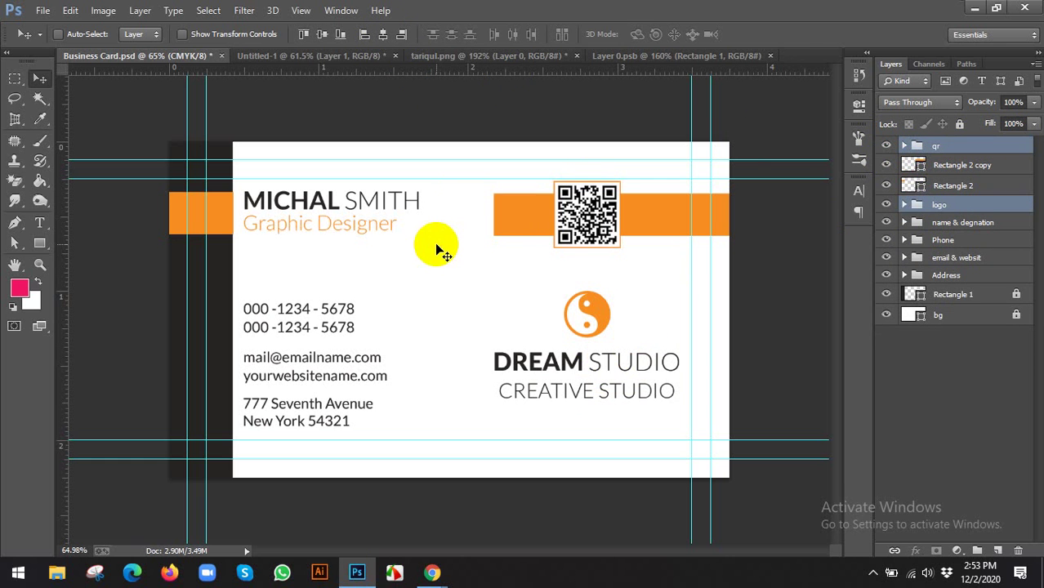
Hide the guides, zoom out to the whole card, check the reference, and save the document
key(ctrl+semicolon)
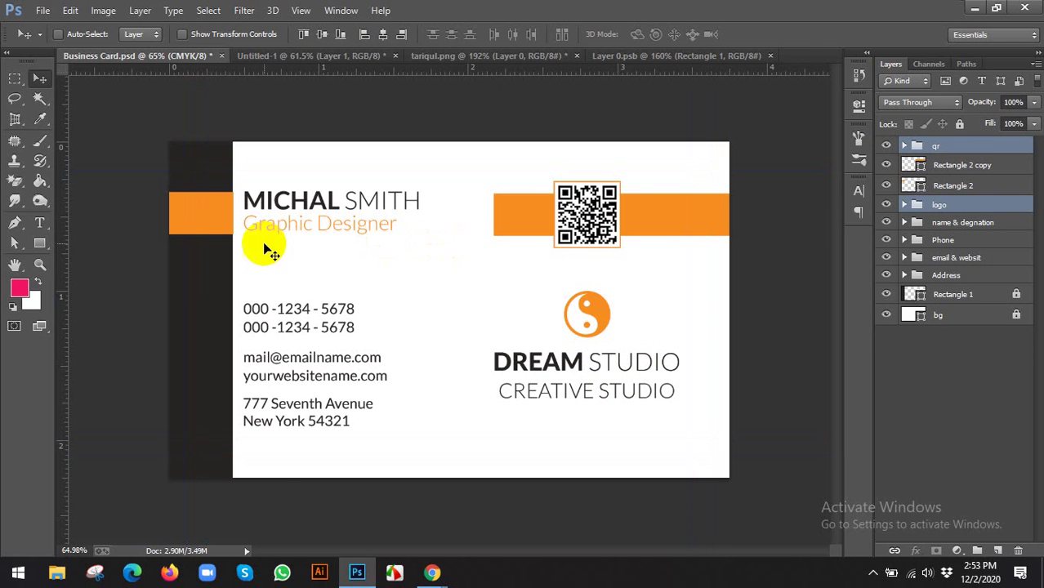
key(ctrl+minus)
mouse_move(441, 568)
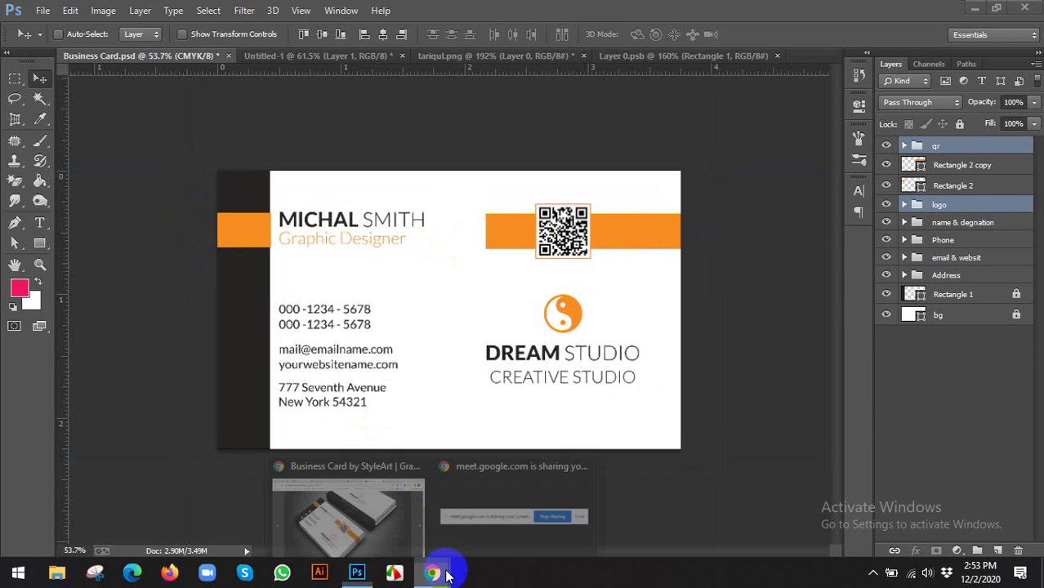
click(379, 543)
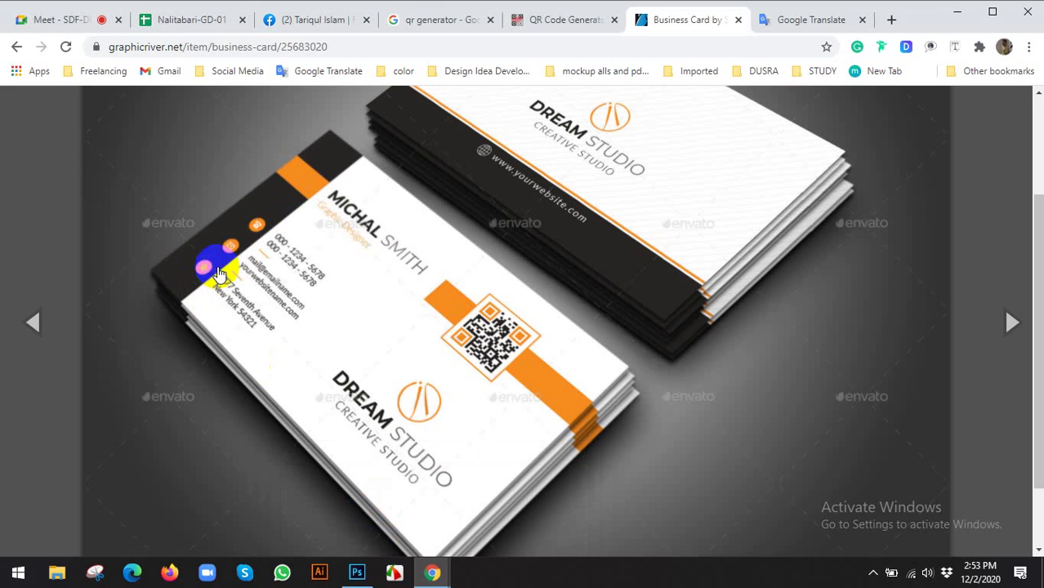
click(357, 573)
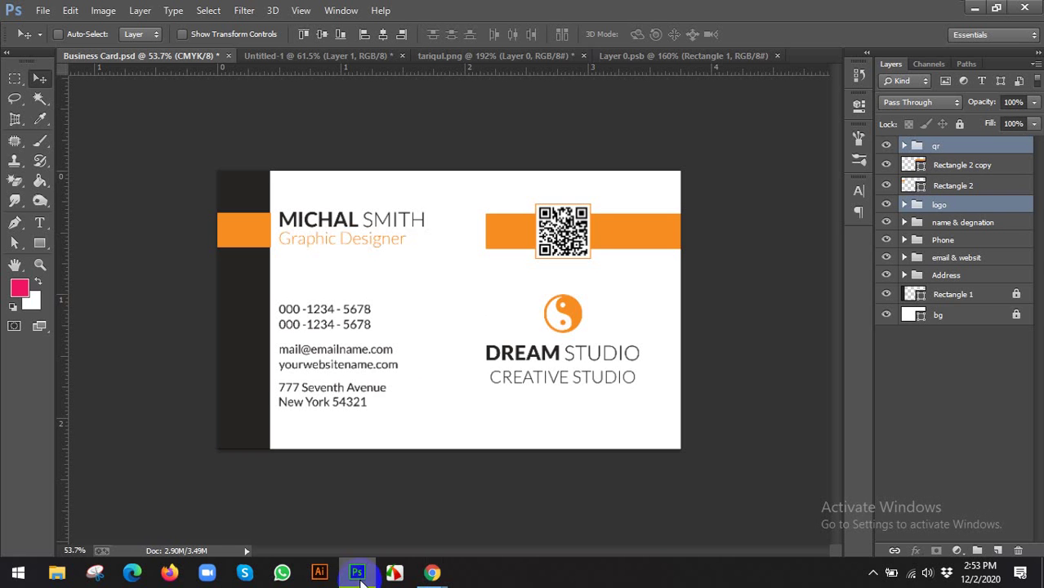
scroll(376, 362, up, 1)
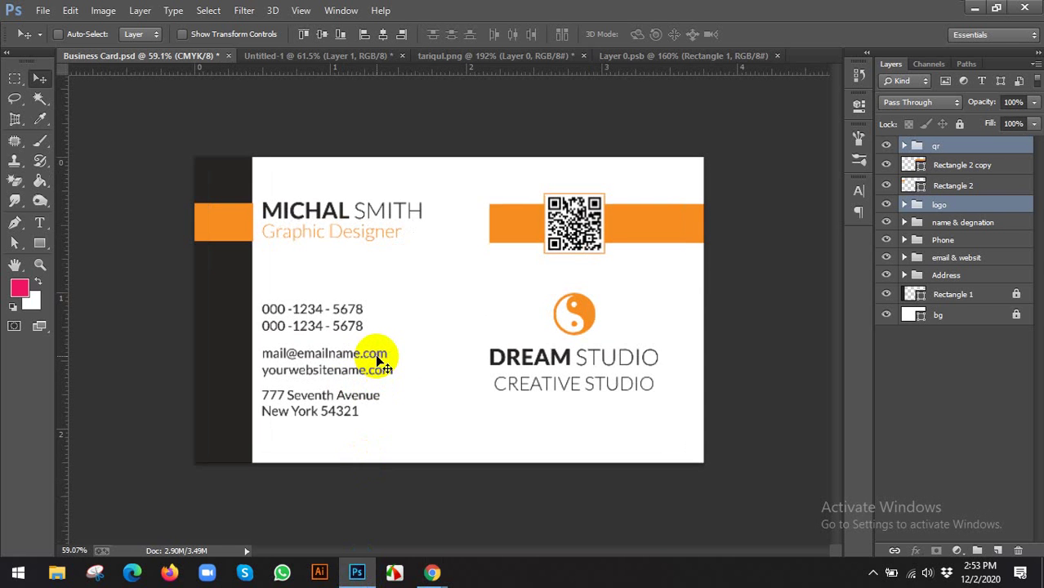
key(ctrl+s)
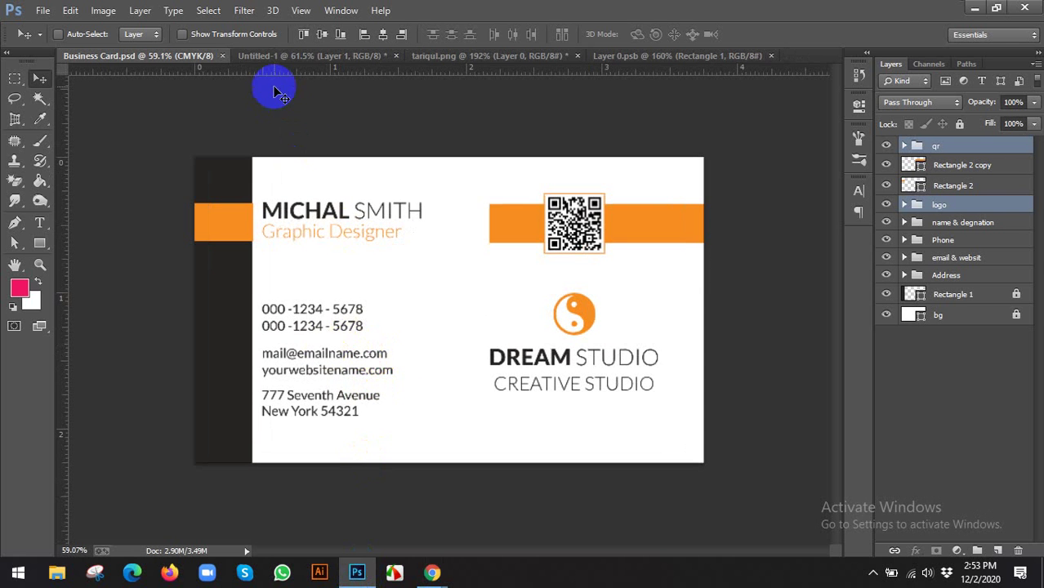
Go to flaticon.com in Chrome and close the Collections side panel
mouse_move(437, 570)
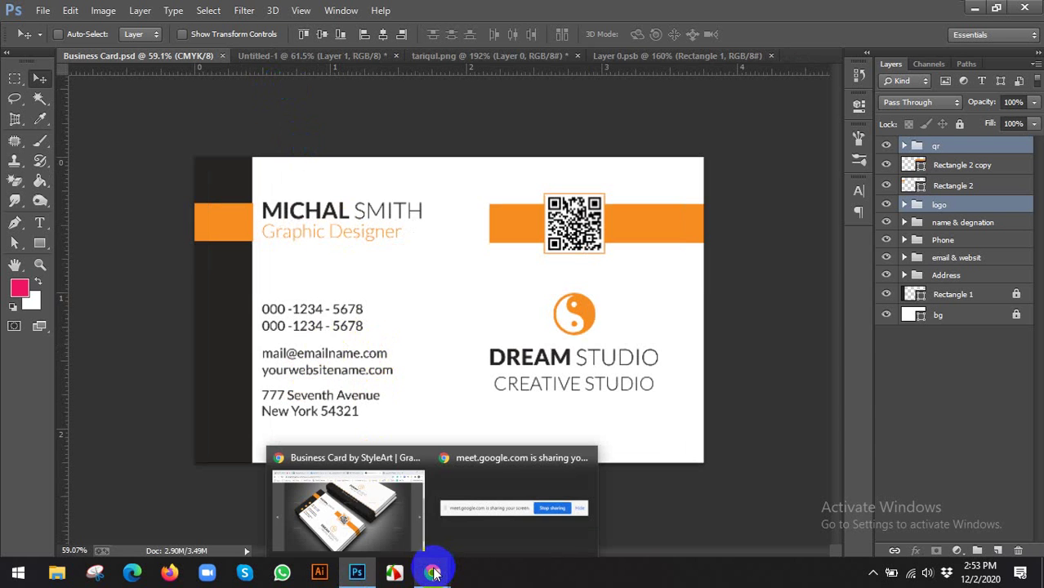
click(415, 480)
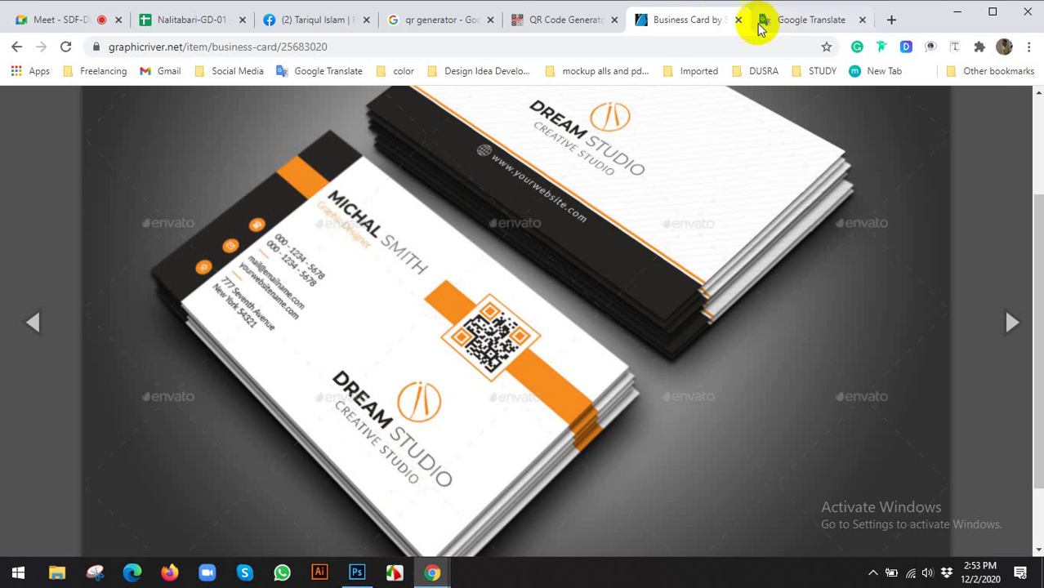
click(462, 20)
click(401, 49)
text(flaticon.com)
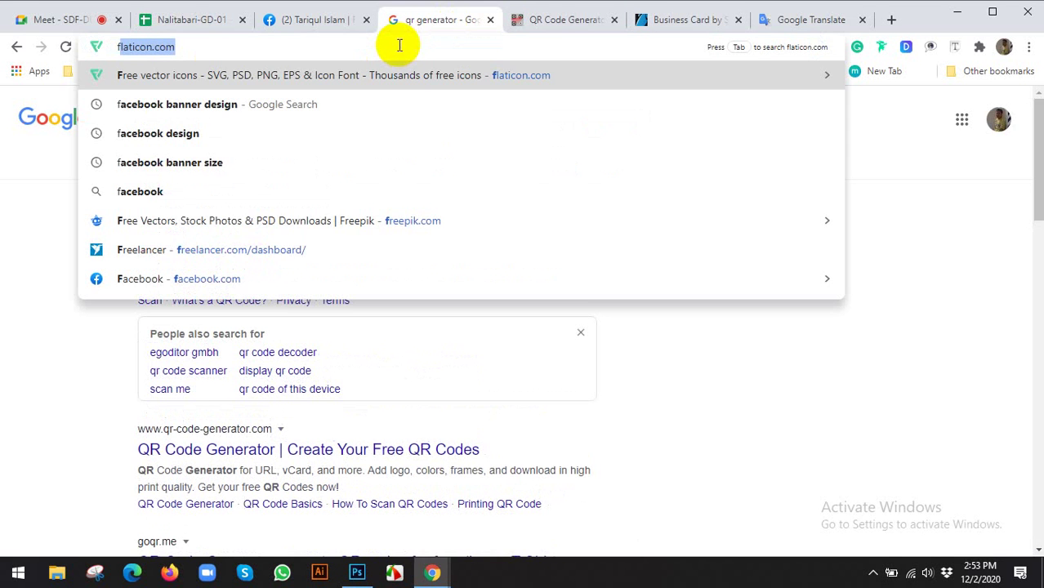
key(Return)
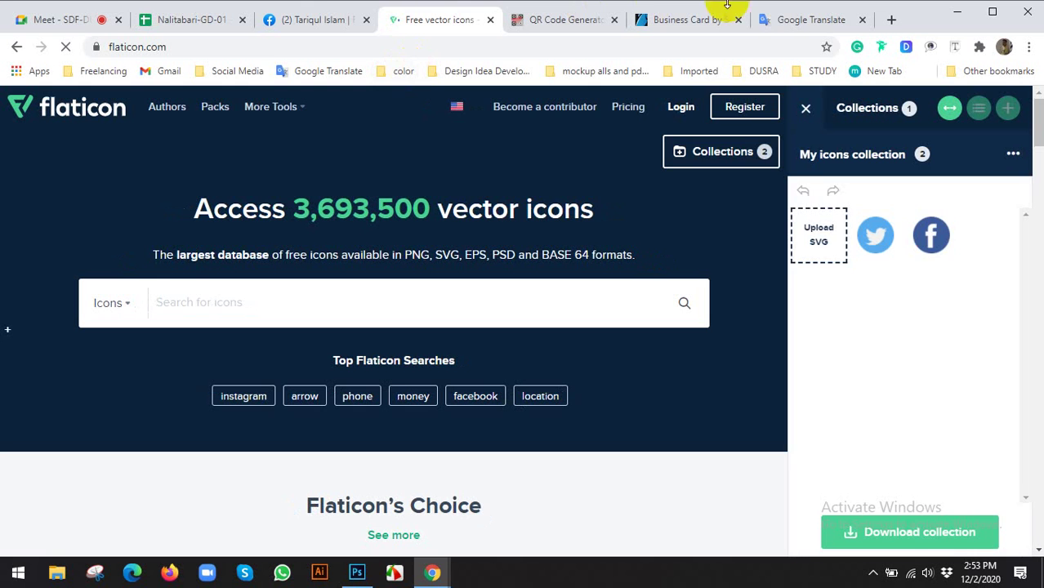
click(808, 115)
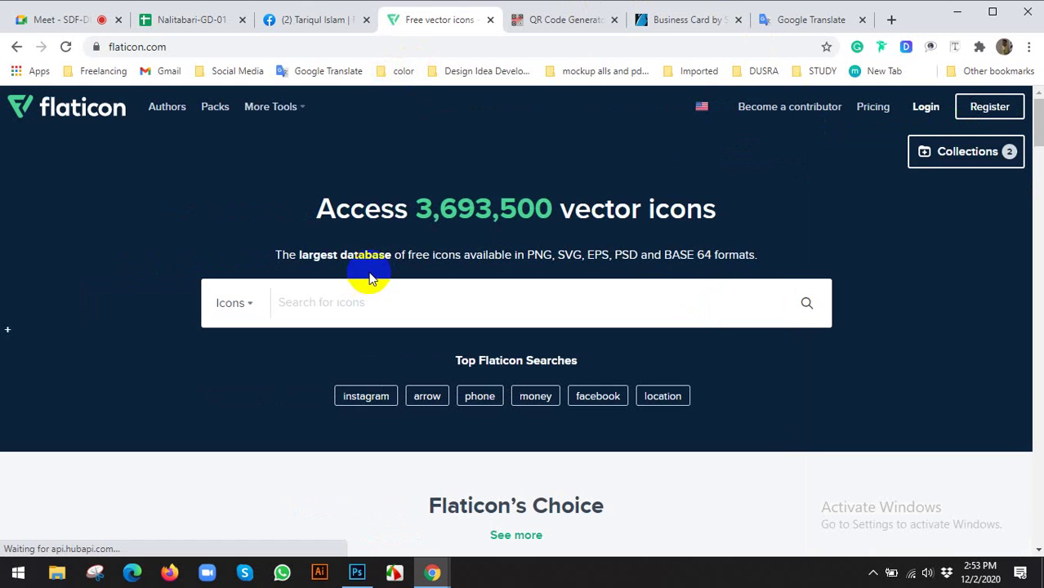
click(332, 307)
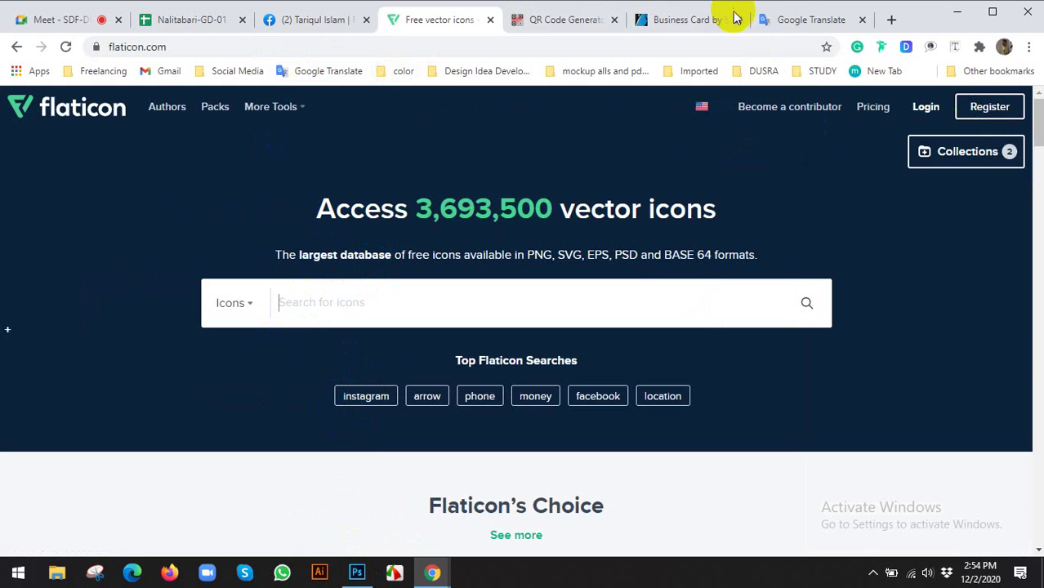
Compare with the reference card design, then search Flaticon for 'phone' icons
click(356, 572)
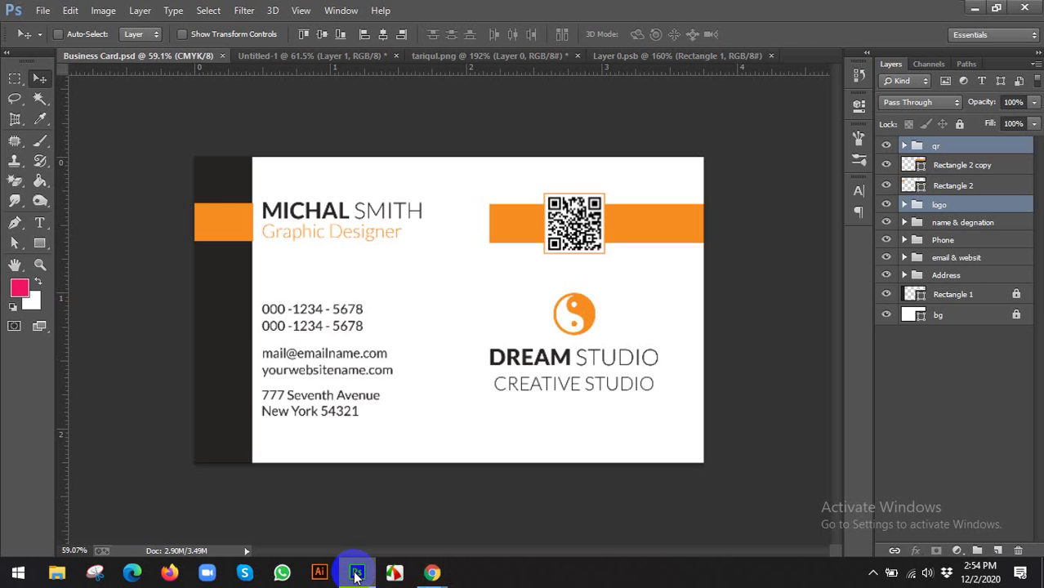
click(420, 574)
click(416, 499)
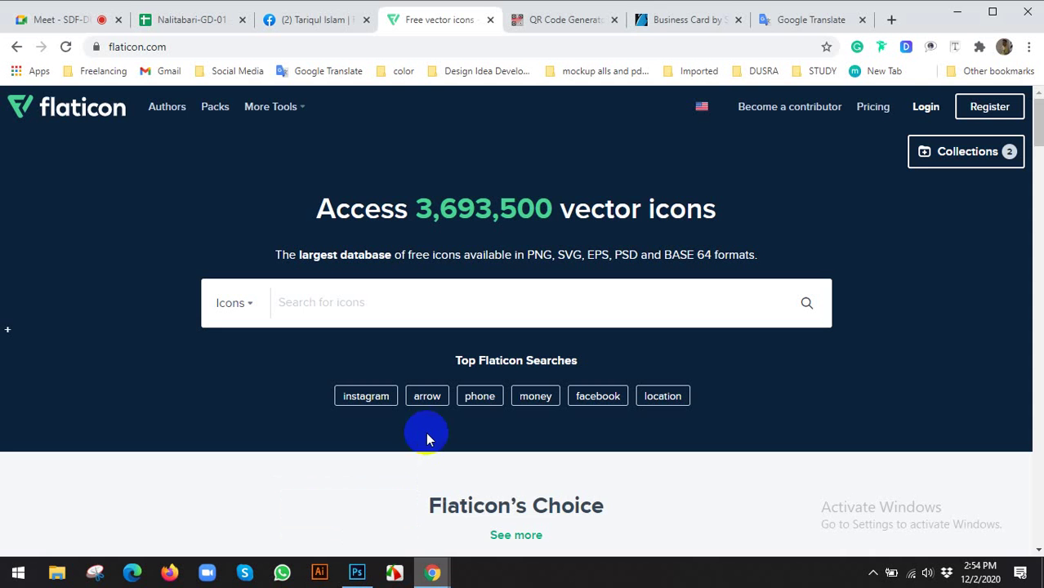
click(685, 21)
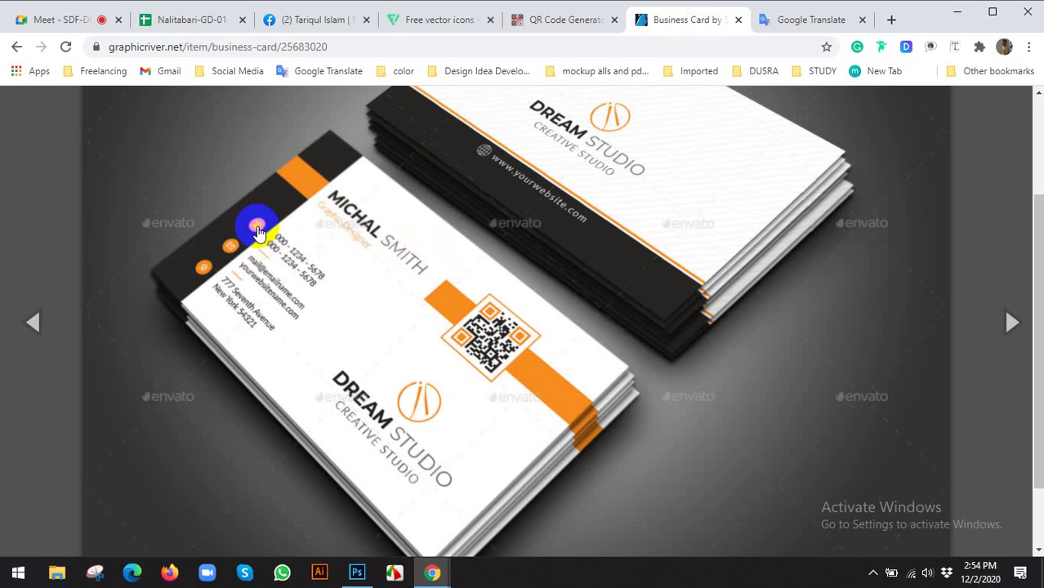
click(206, 278)
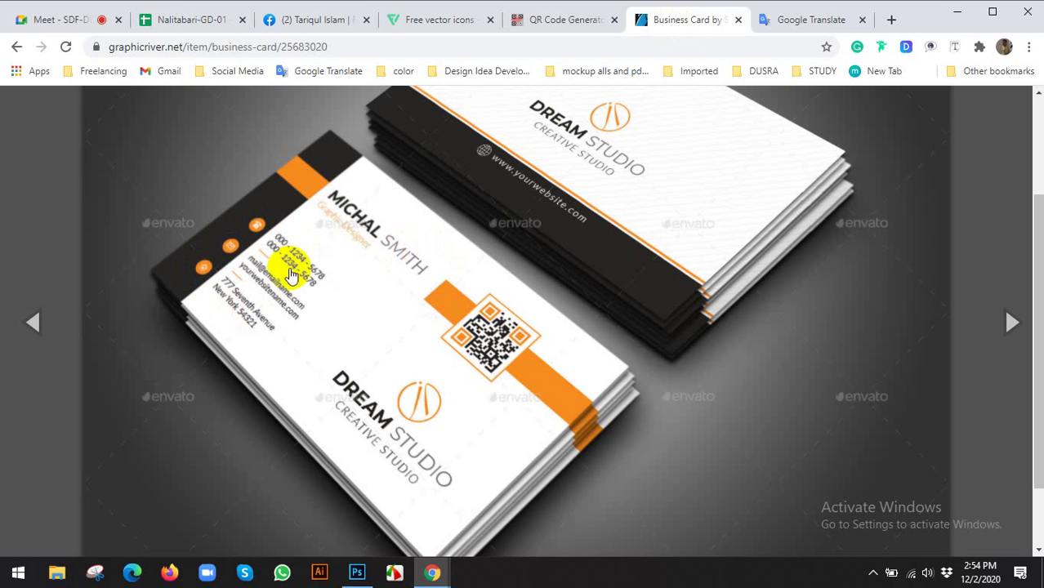
click(423, 23)
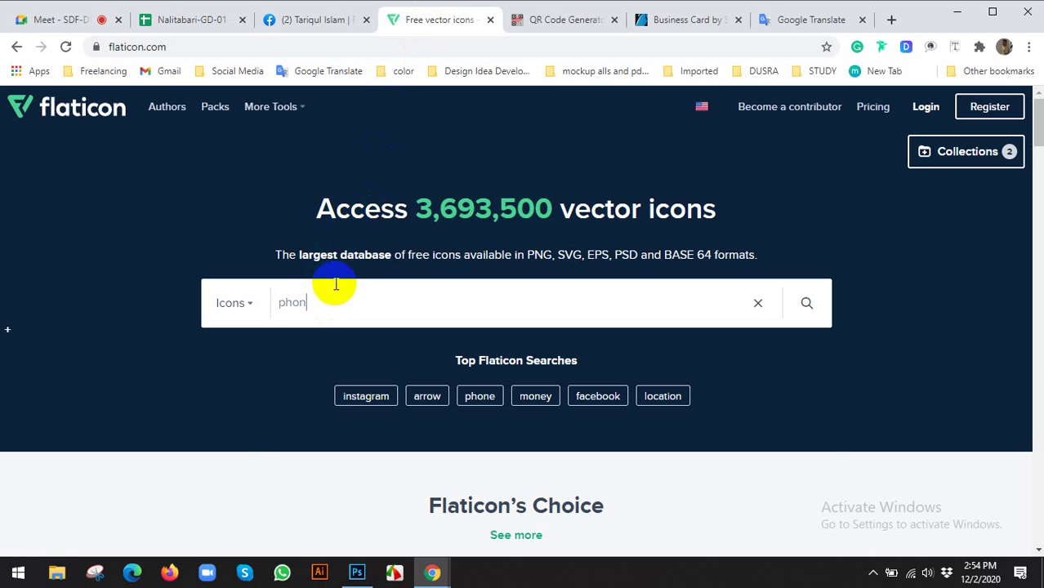
click(233, 347)
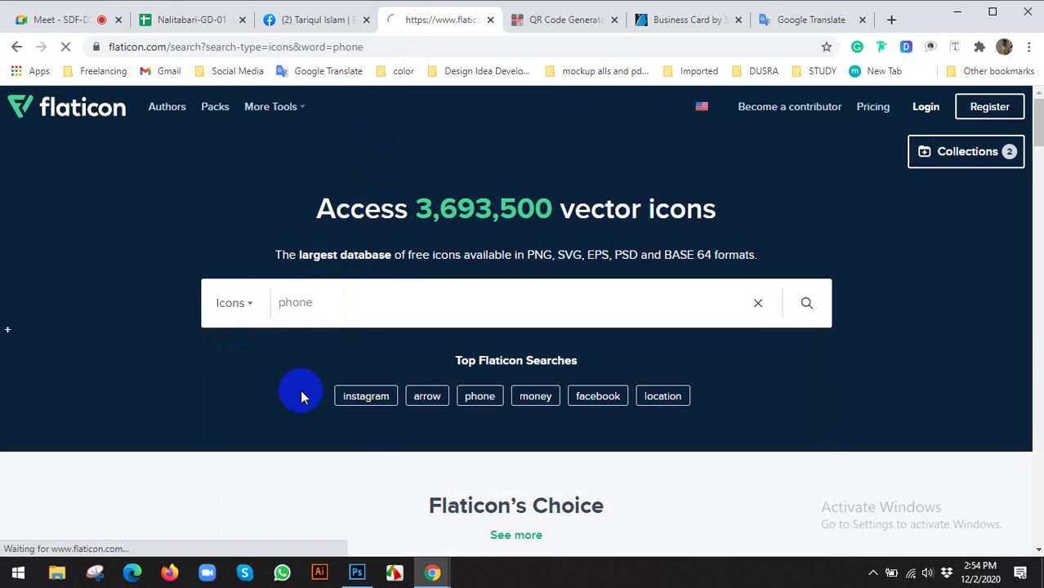
click(357, 572)
drag(39, 242, 82, 313)
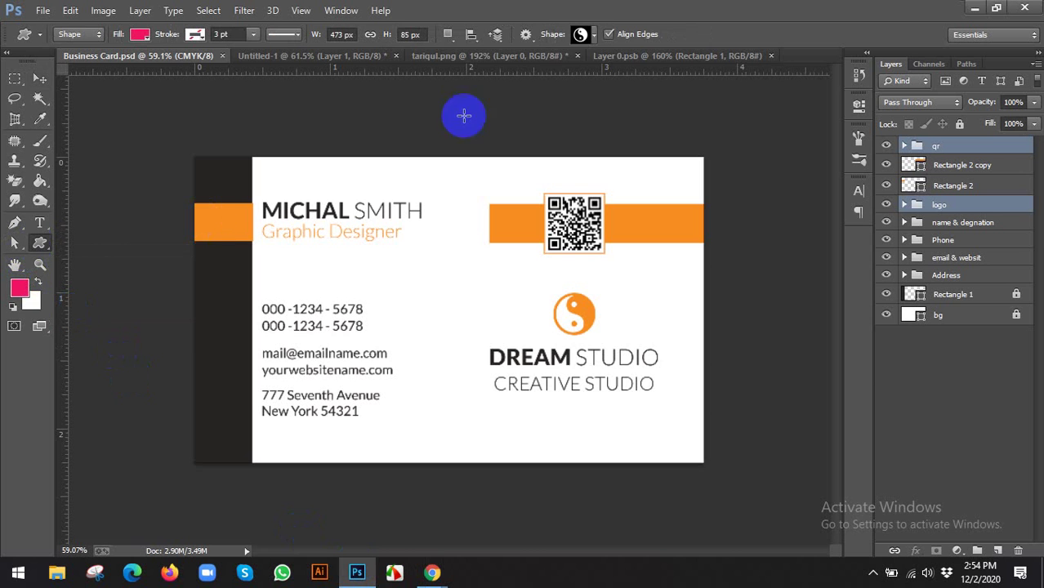
click(583, 35)
scroll(629, 441, down, 2)
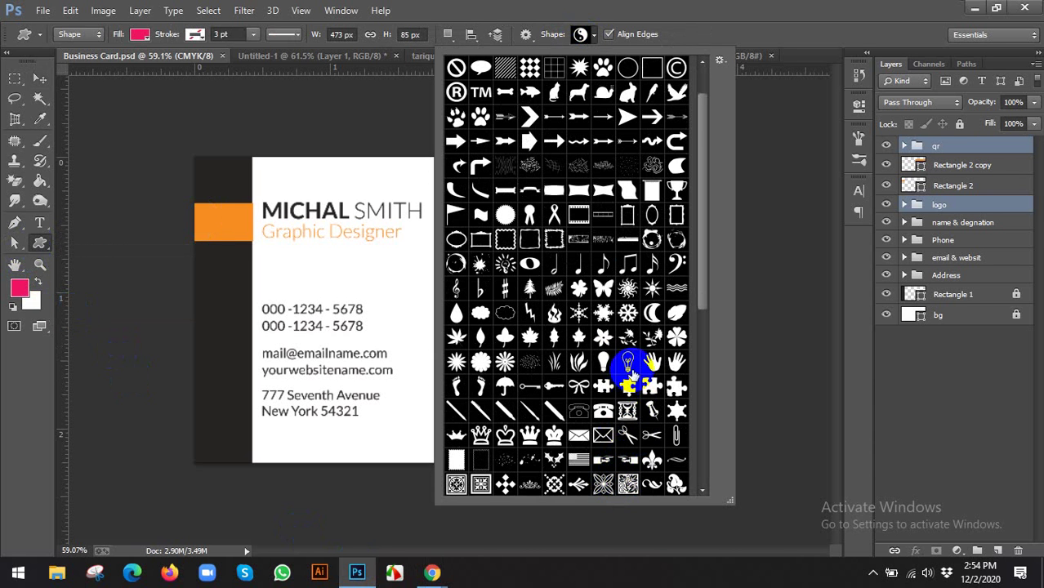
scroll(486, 470, up, 1)
scroll(486, 470, down, 1)
click(579, 411)
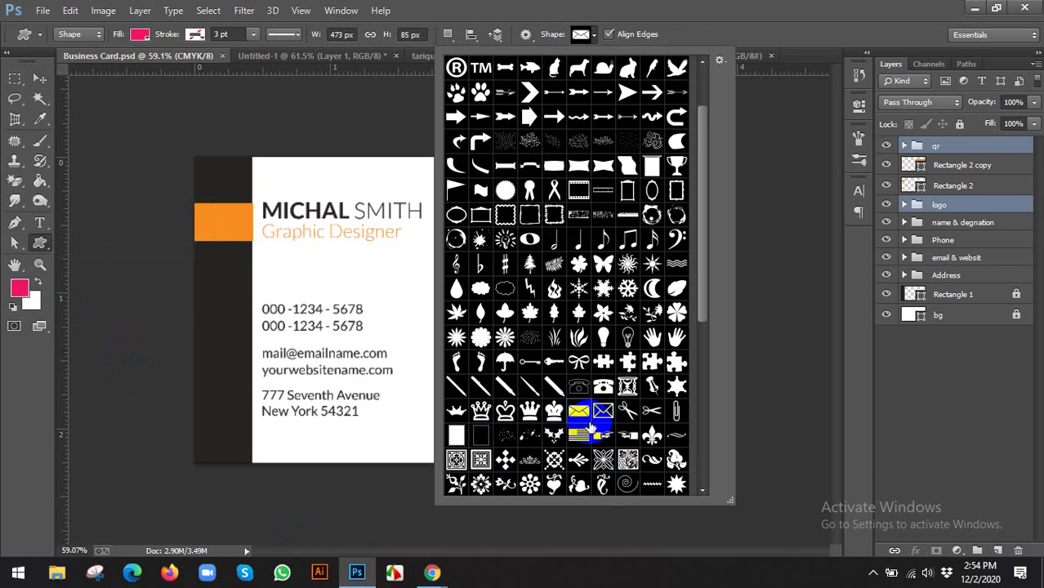
click(578, 389)
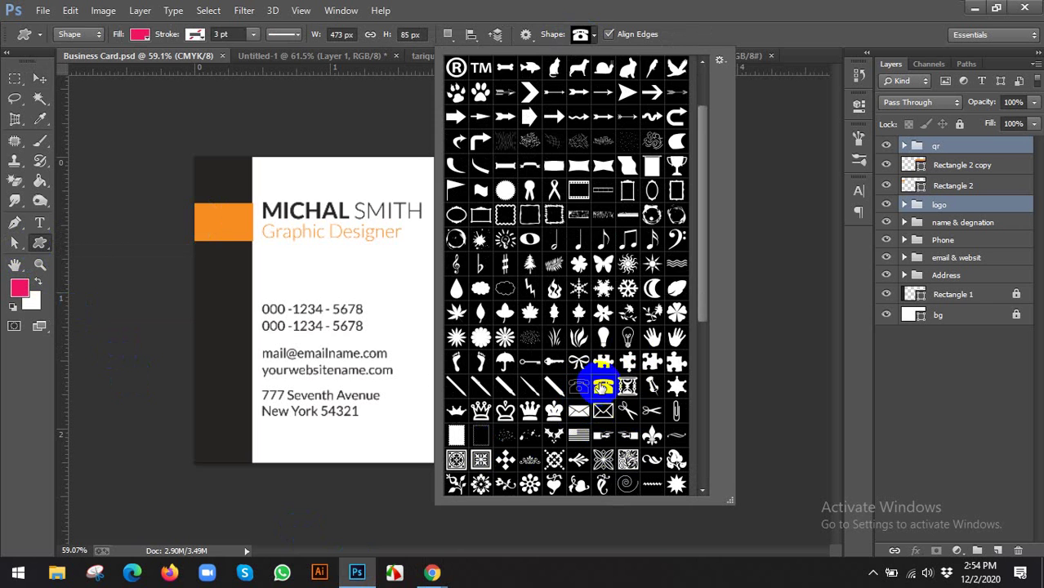
click(711, 23)
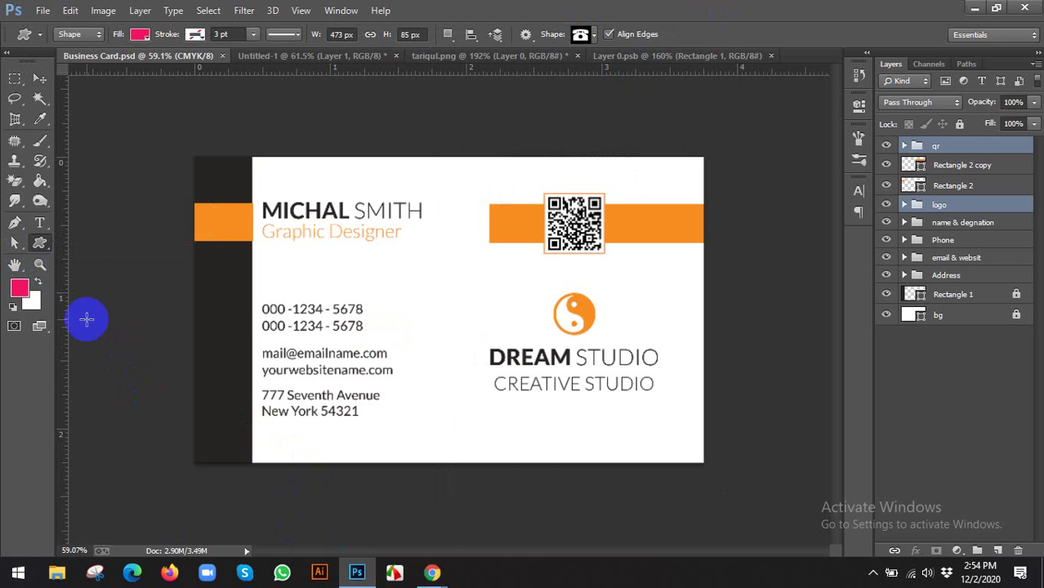
click(39, 78)
click(435, 575)
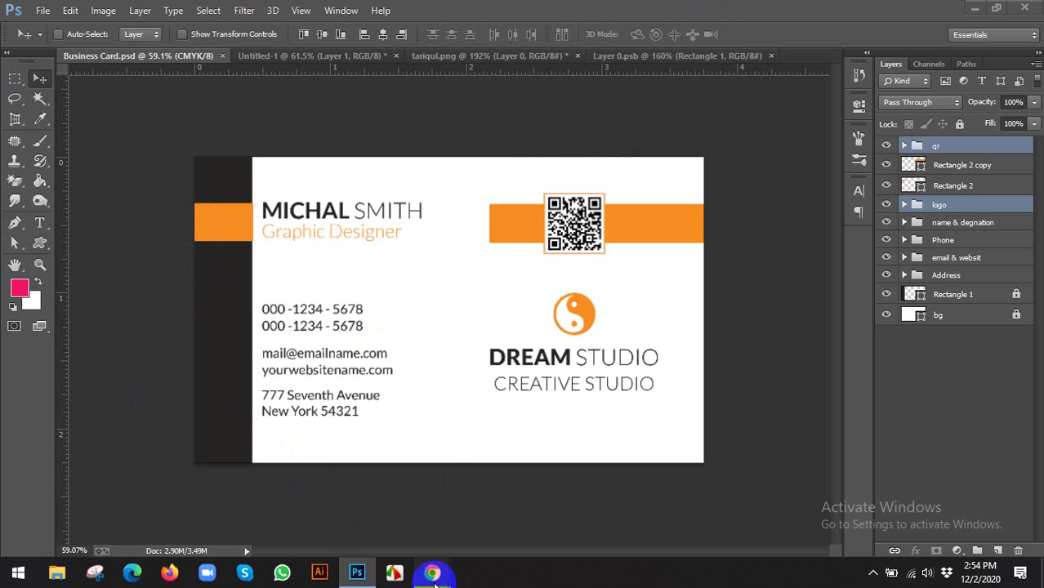
Add the black circled phone icon to the Flaticon collection
click(373, 503)
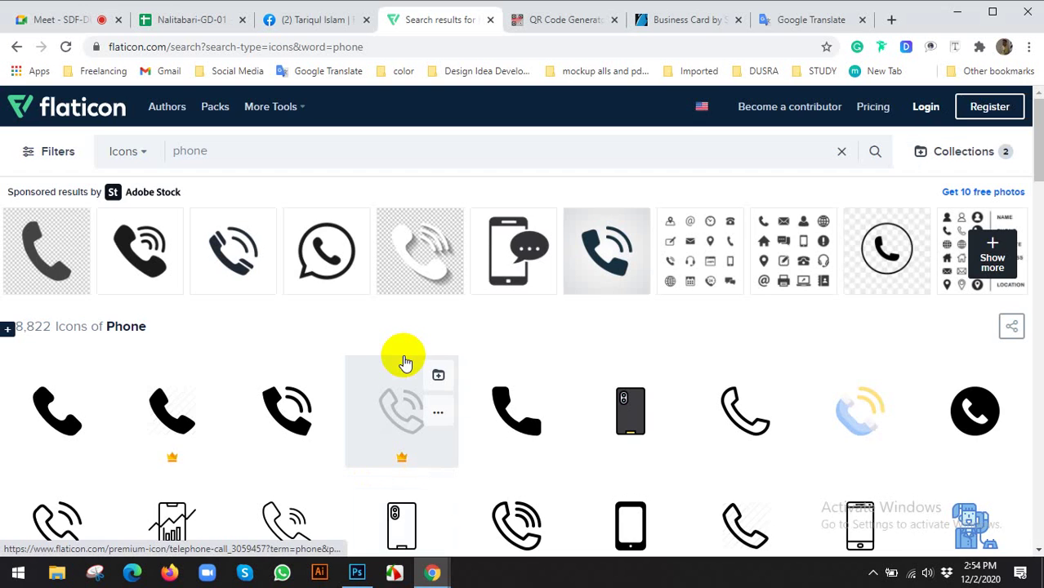
scroll(399, 364, down, 3)
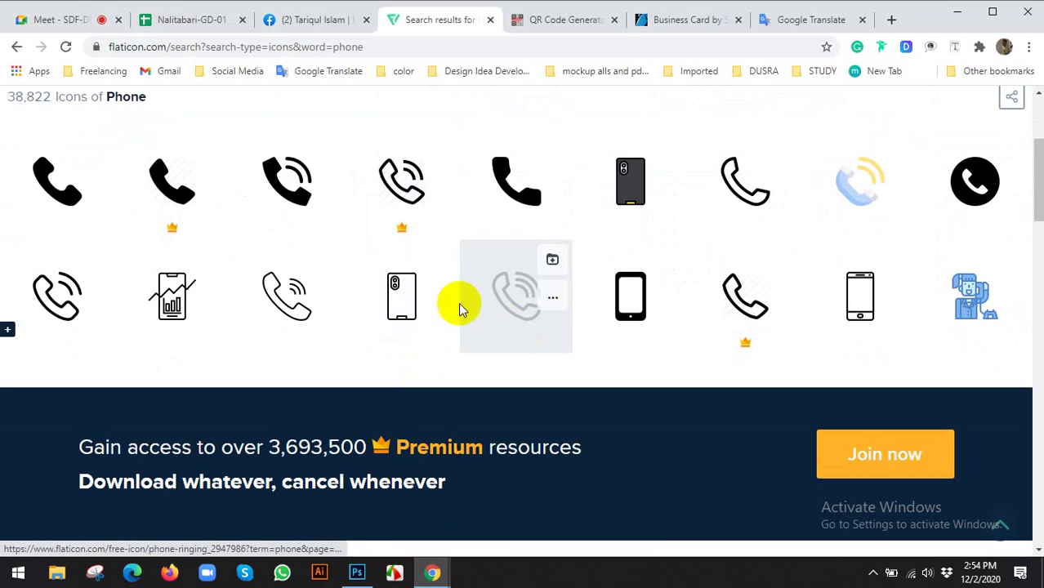
scroll(270, 401, up, 2)
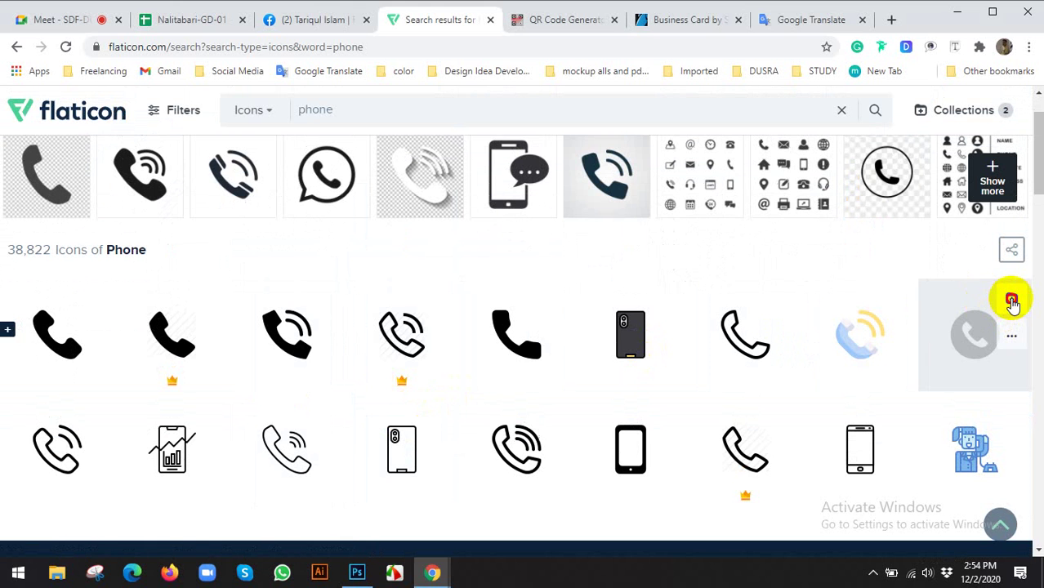
click(1012, 303)
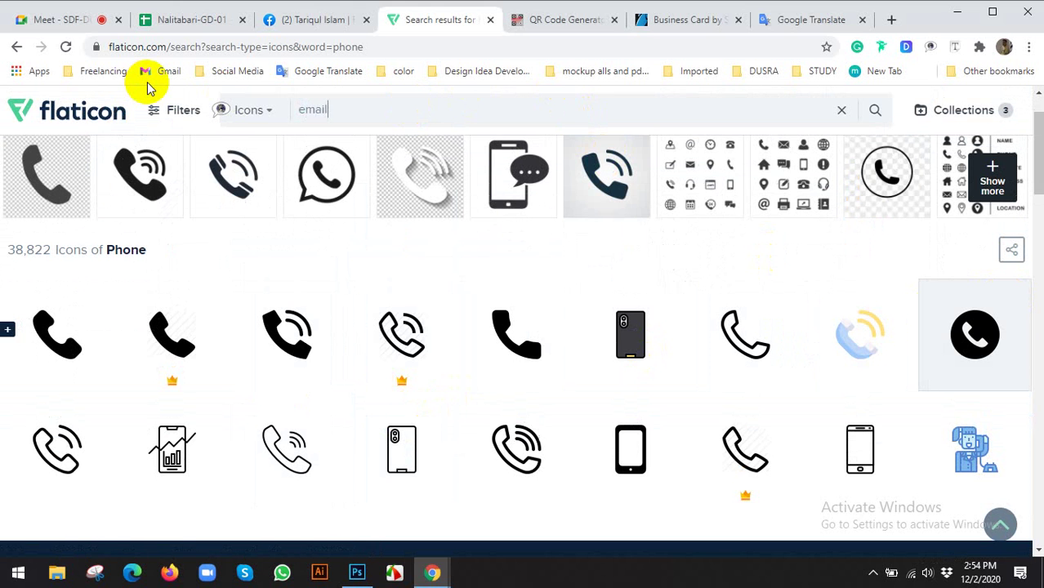
Search for 'email' icons and browse the results for the circled envelope
click(258, 144)
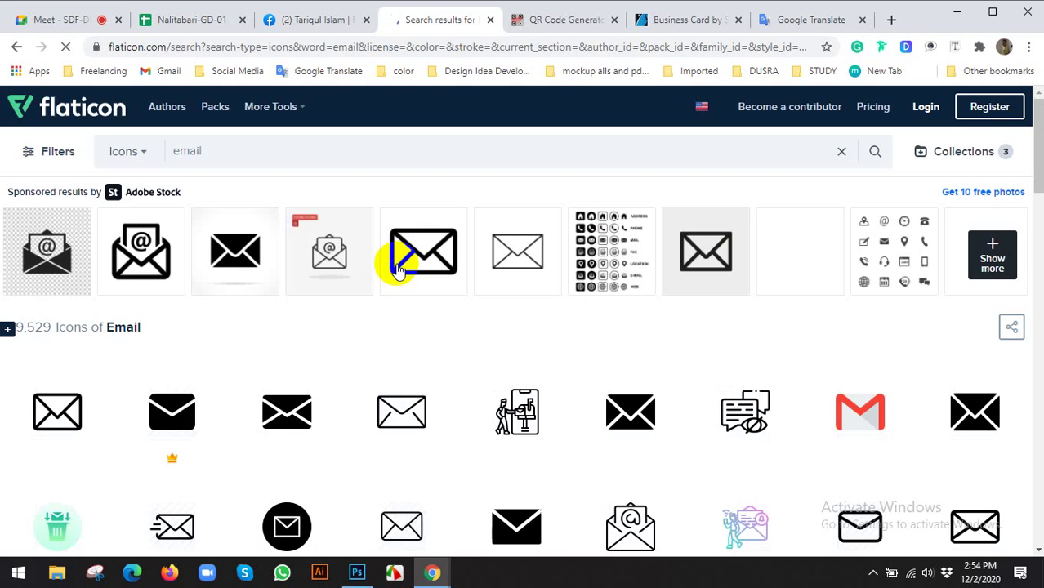
scroll(398, 270, down, 2)
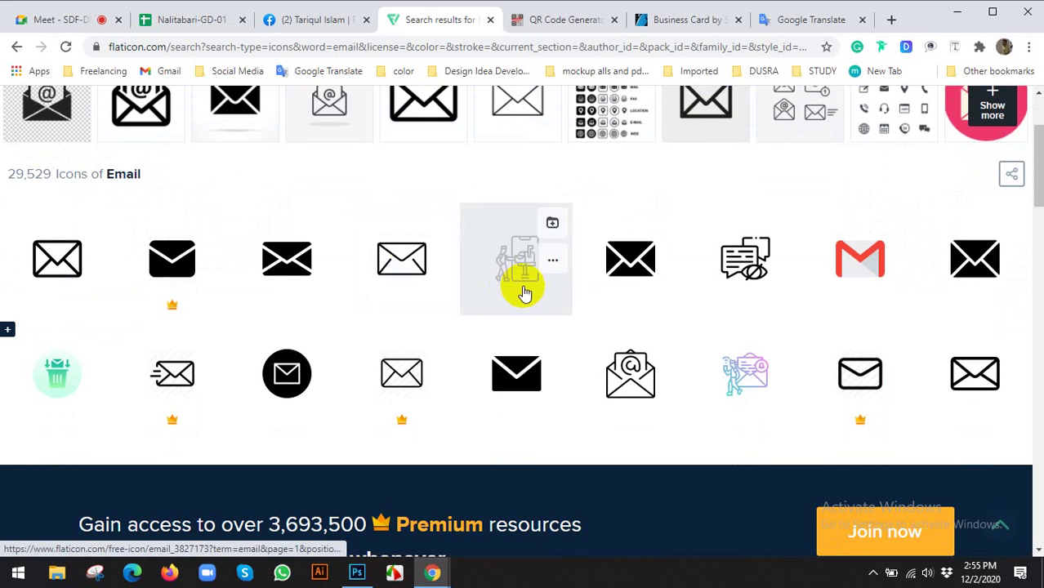
scroll(490, 294, up, 1)
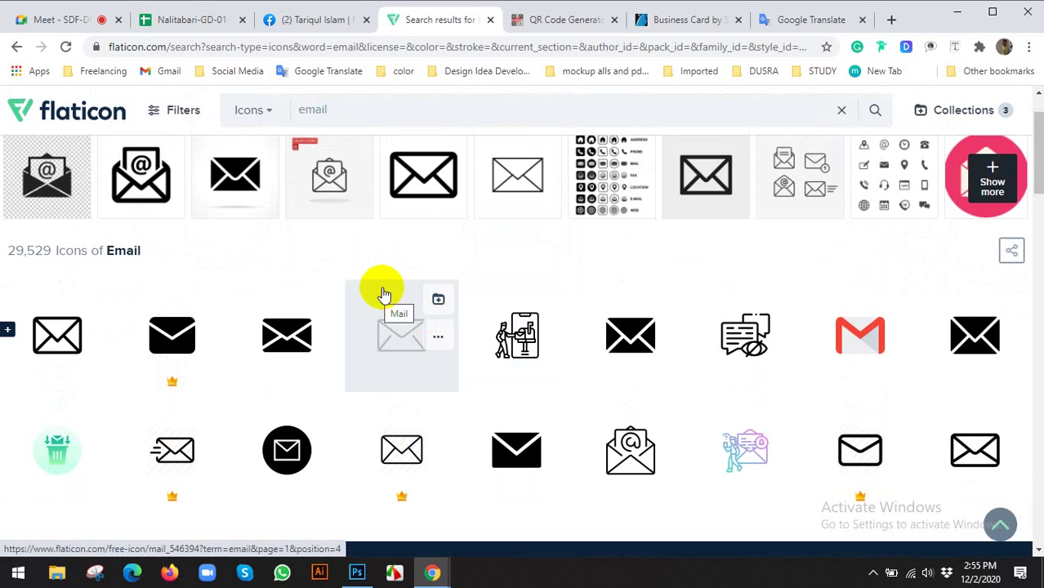
scroll(384, 295, down, 2)
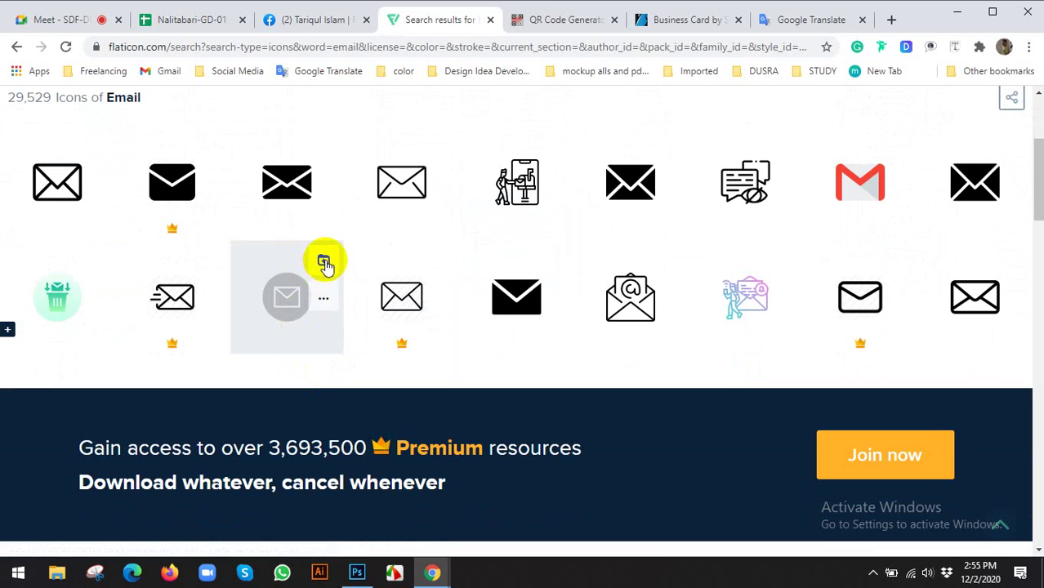
scroll(419, 303, up, 2)
scroll(429, 305, down, 2)
scroll(441, 297, up, 2)
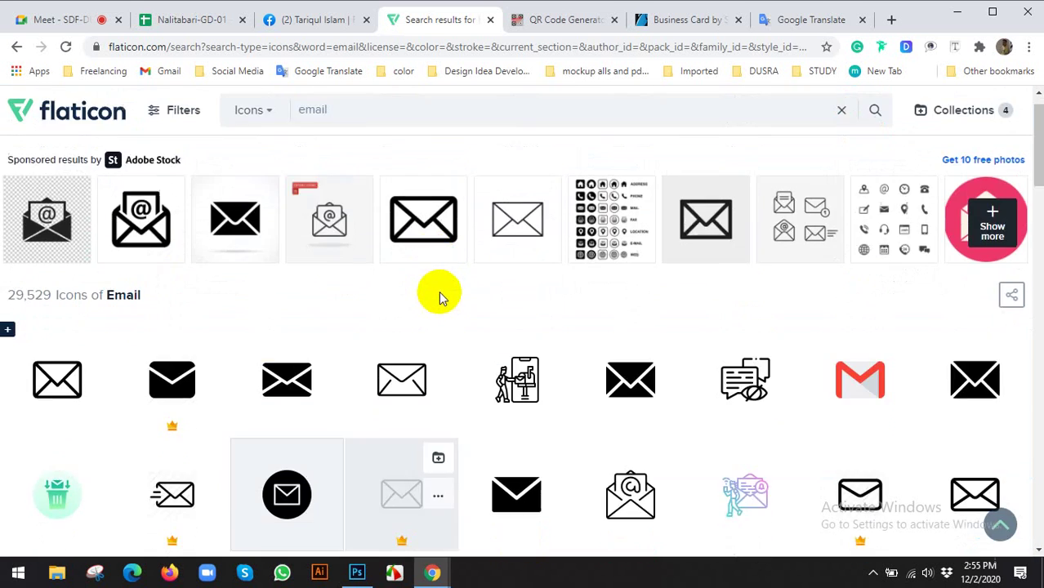
scroll(439, 296, down, 7)
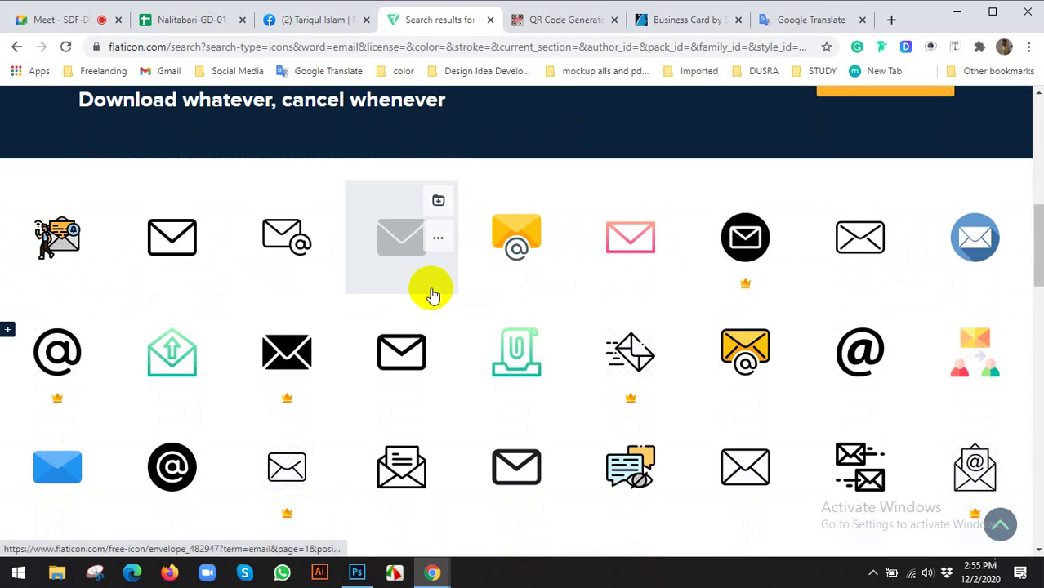
scroll(433, 295, up, 10)
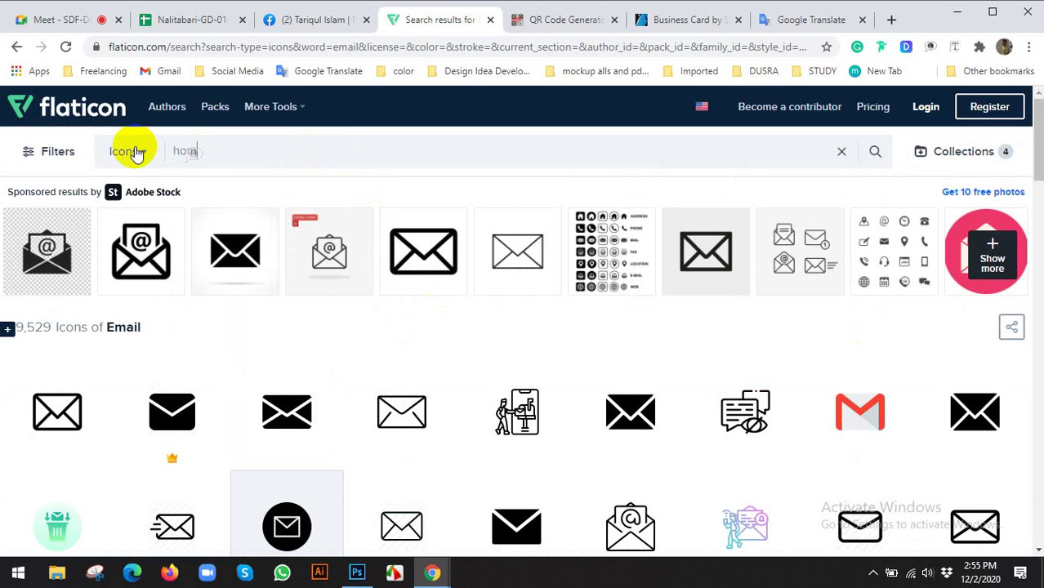
Search for 'home' icons, browse the 87,820 results, and select the search term to replace
click(194, 187)
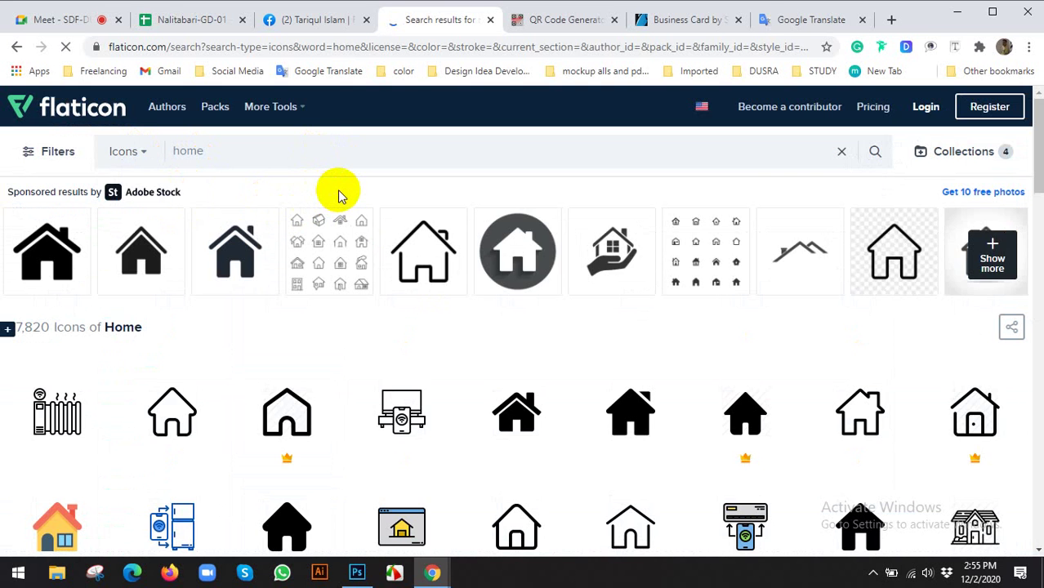
scroll(341, 196, down, 3)
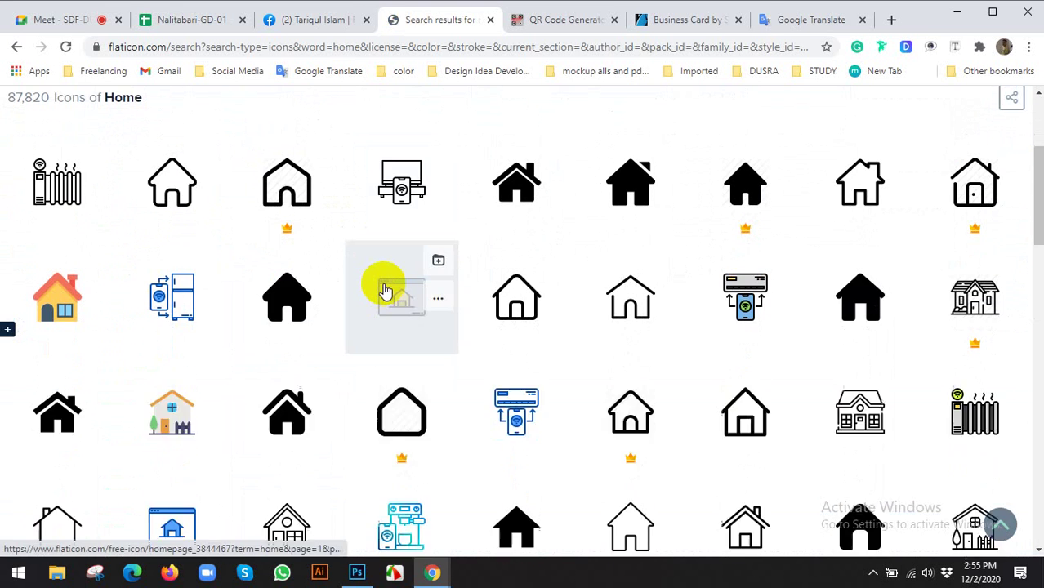
scroll(387, 292, down, 4)
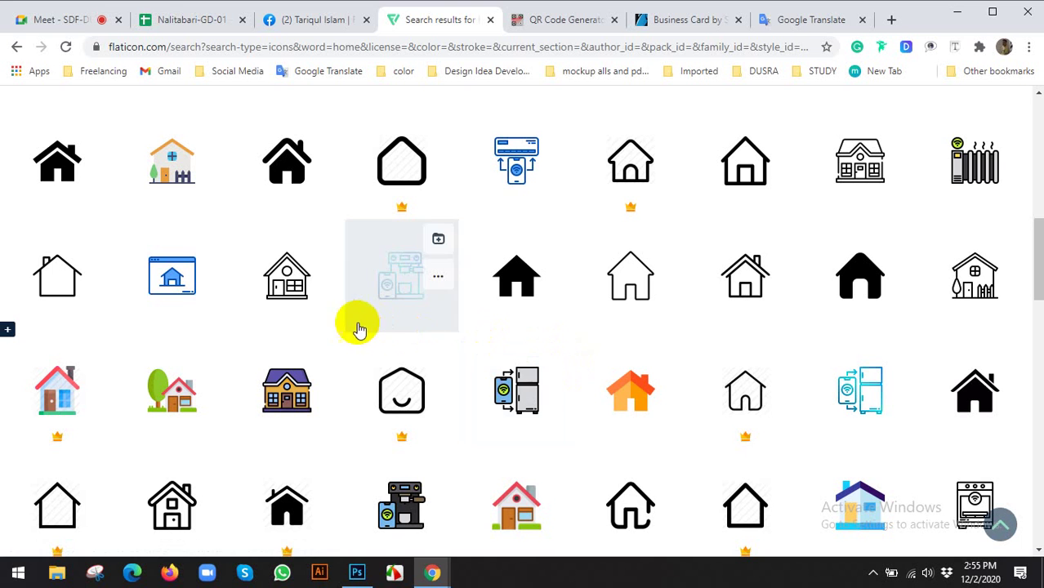
scroll(343, 327, down, 3)
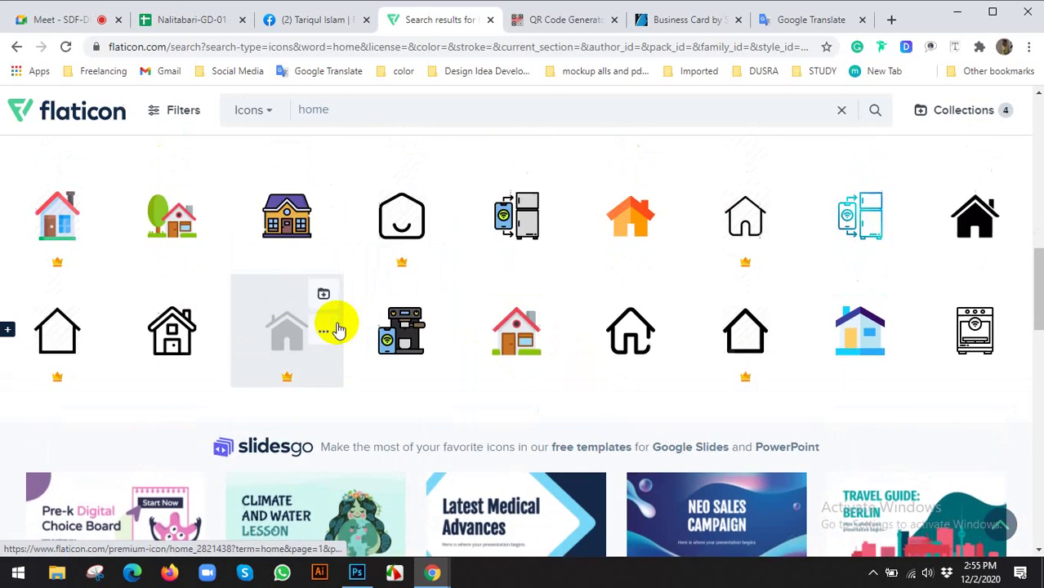
scroll(339, 329, up, 10)
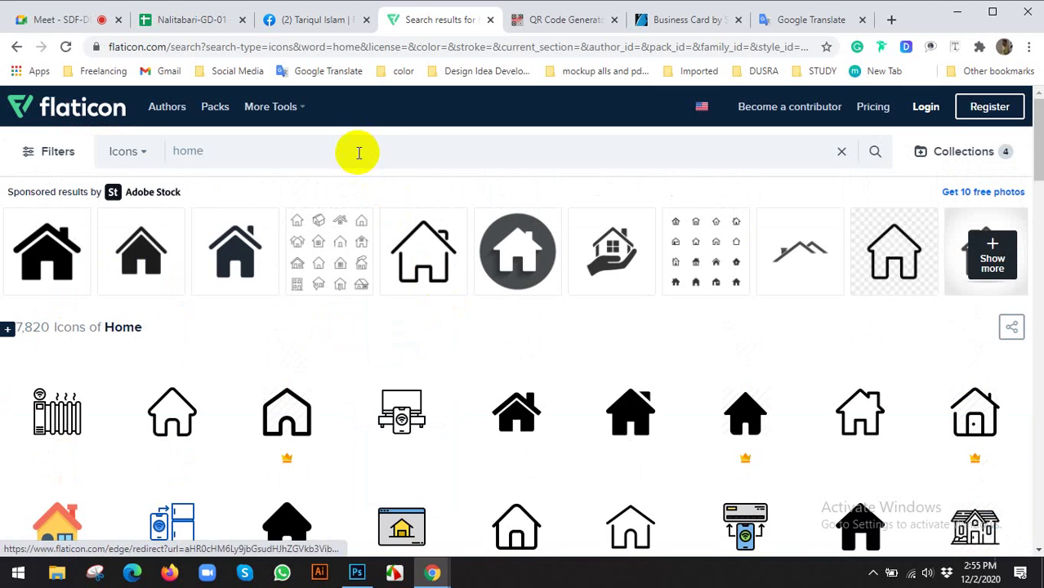
click(357, 152)
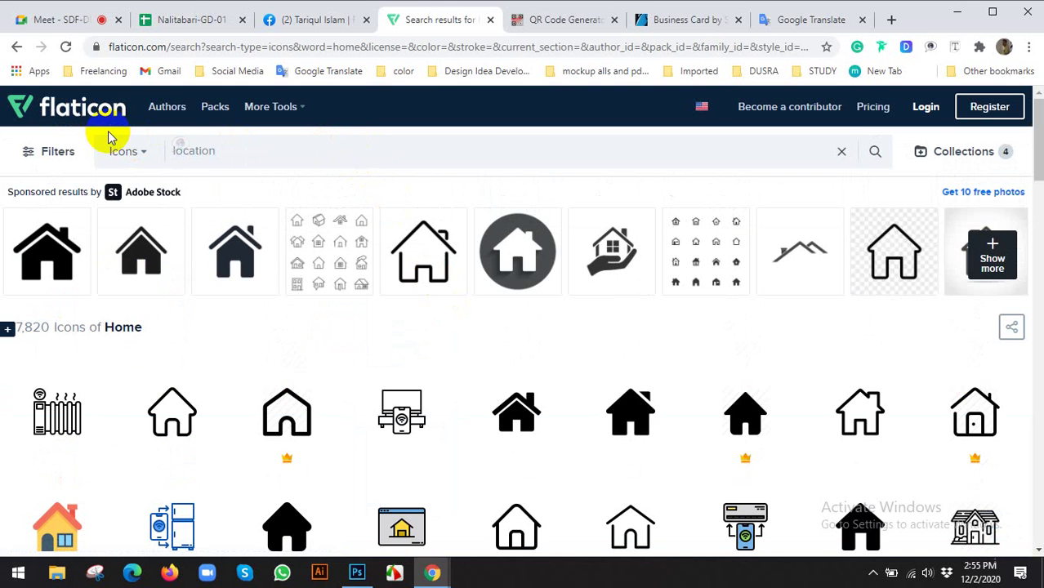
Search for location icons and remove the Facebook and Twitter icons from the collection
click(196, 191)
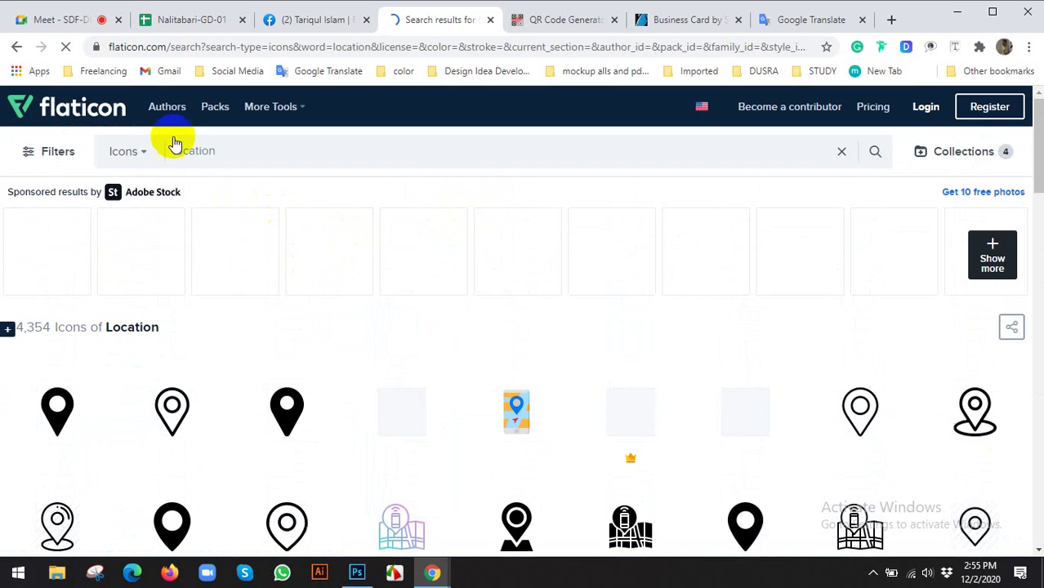
scroll(359, 310, down, 2)
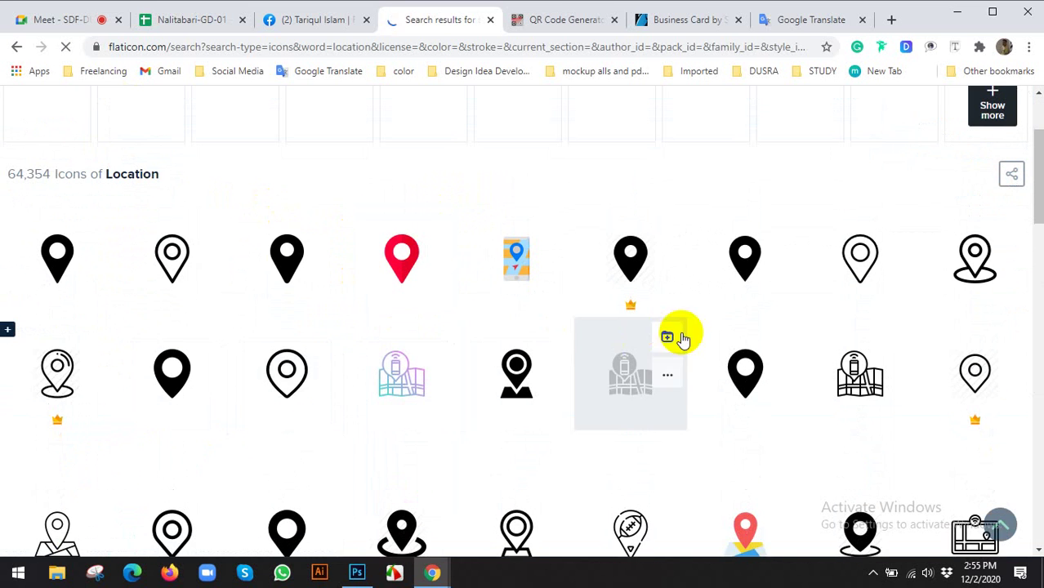
scroll(543, 298, down, 2)
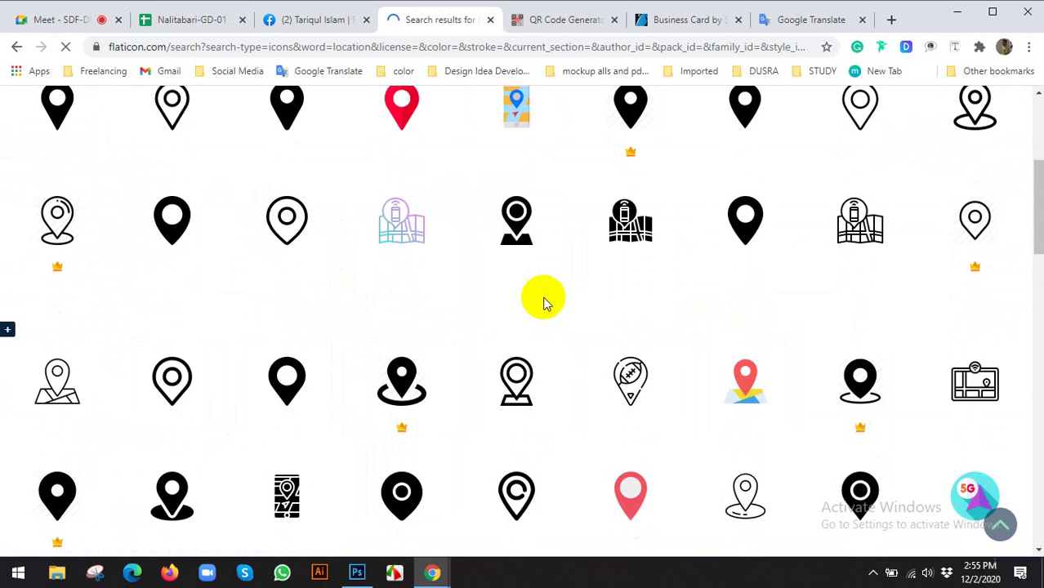
click(975, 109)
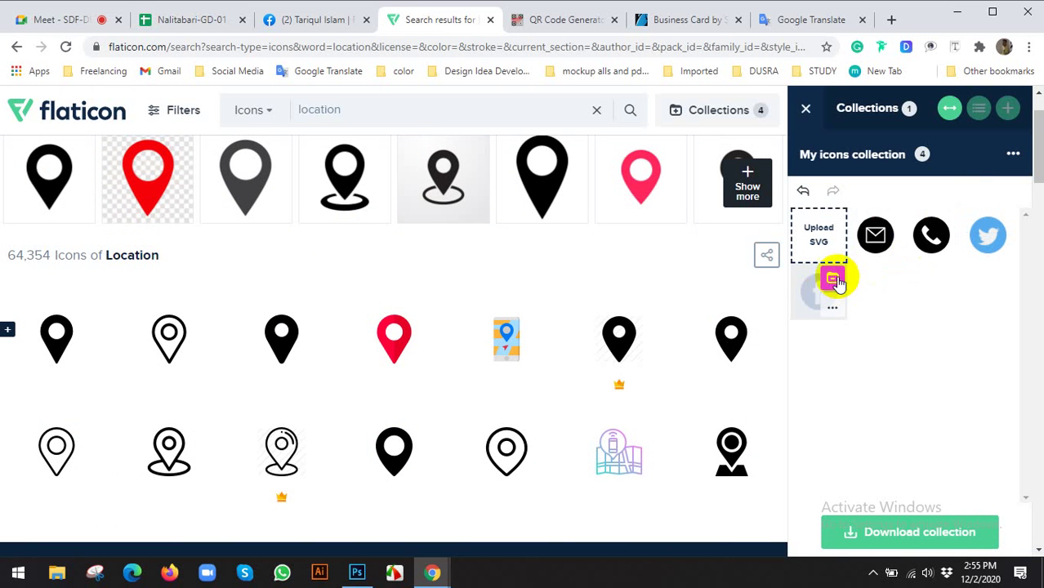
click(835, 280)
click(1001, 219)
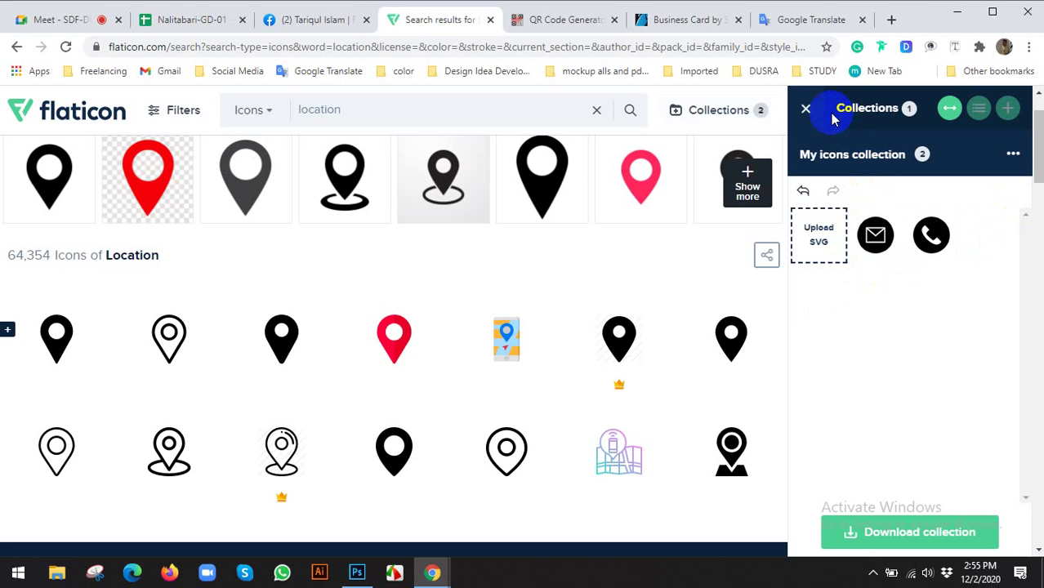
Add the outlined location pin to the collection, making three icons
scroll(237, 339, down, 5)
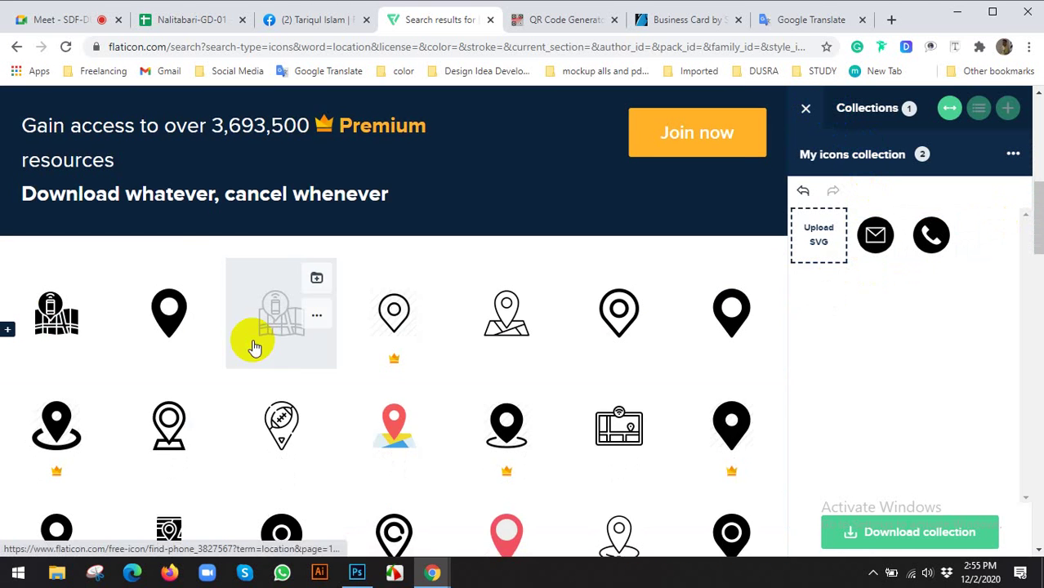
scroll(255, 348, down, 5)
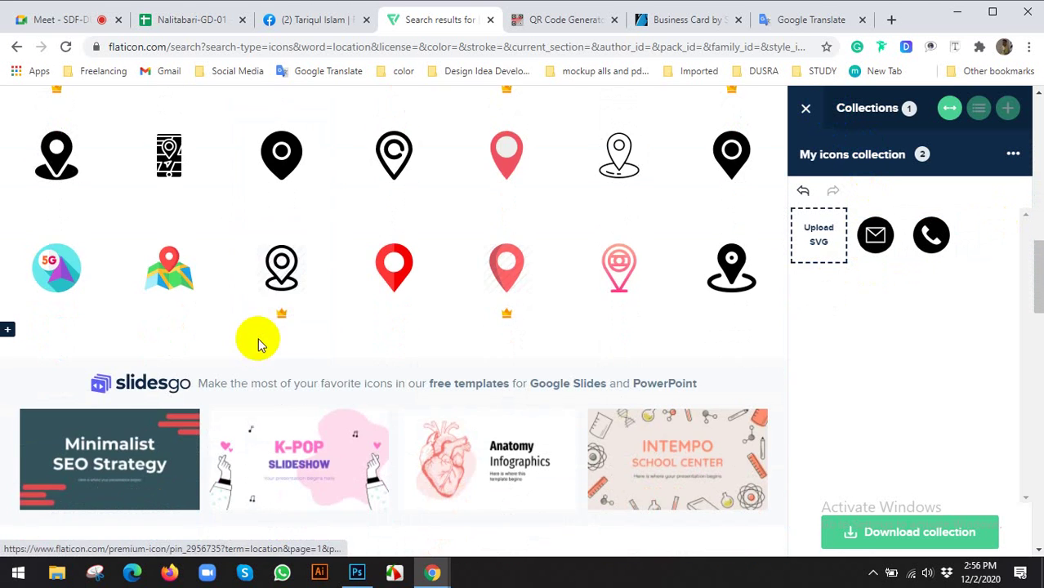
scroll(258, 337, down, 10)
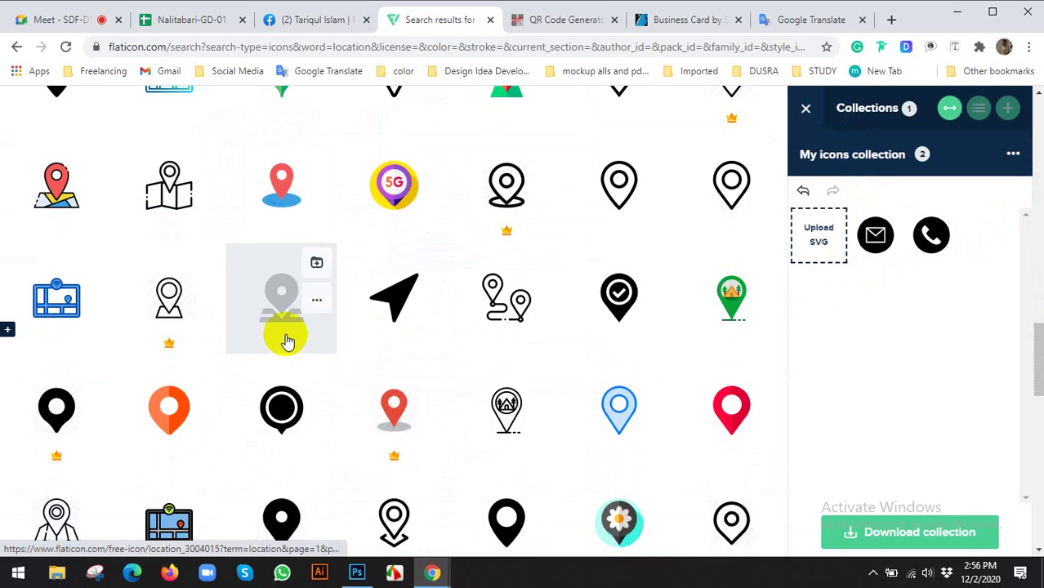
scroll(287, 342, down, 3)
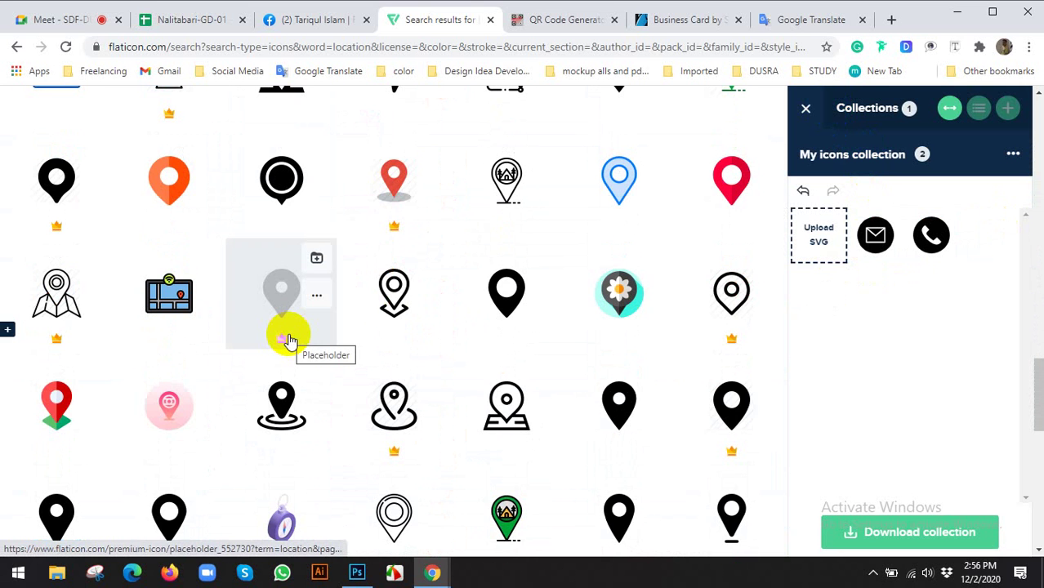
scroll(288, 342, down, 4)
scroll(288, 342, up, 15)
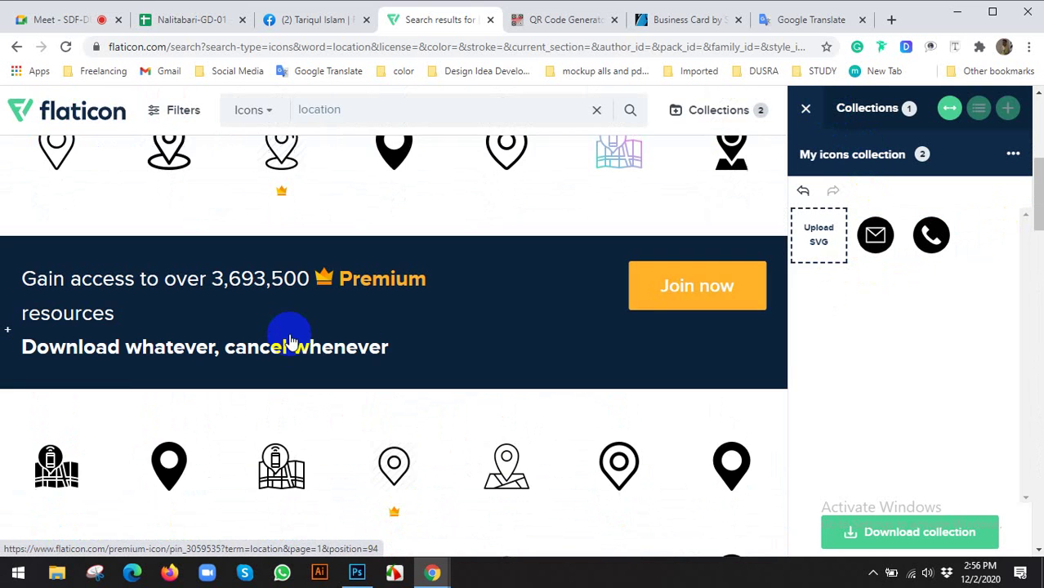
scroll(292, 340, down, 3)
scroll(292, 340, up, 6)
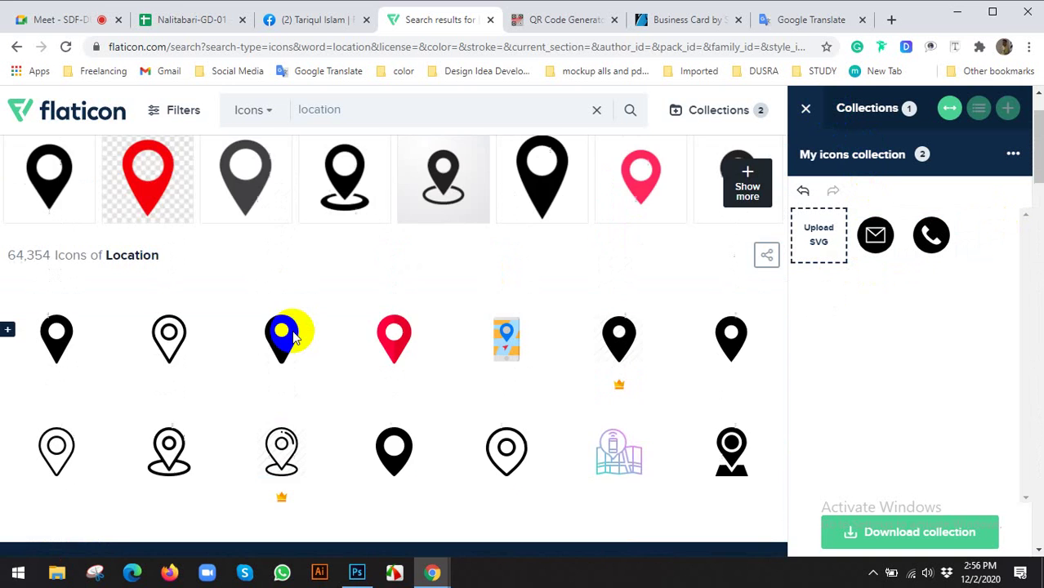
scroll(292, 335, up, 1)
scroll(294, 333, down, 3)
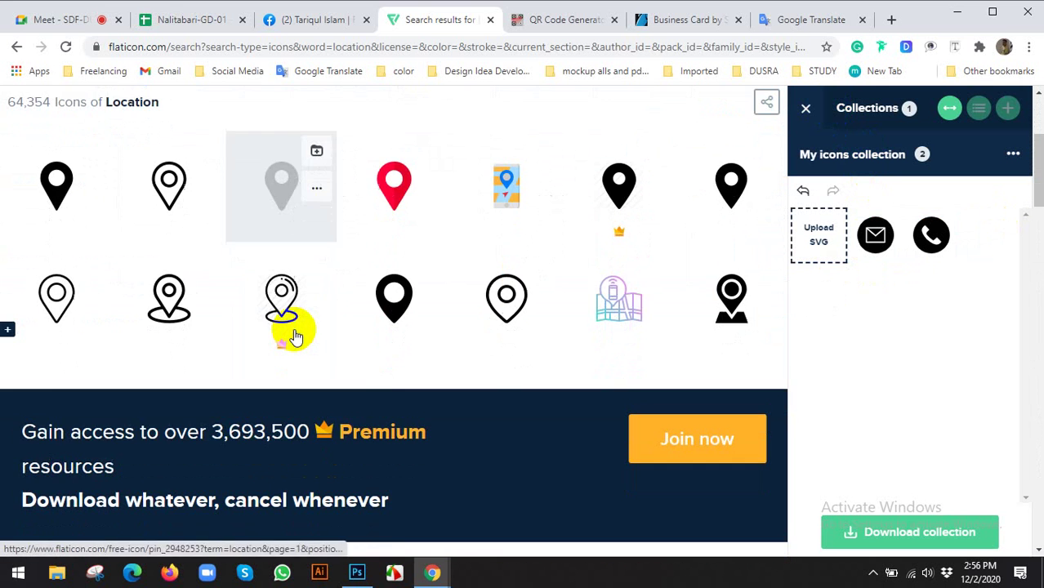
scroll(270, 327, up, 2)
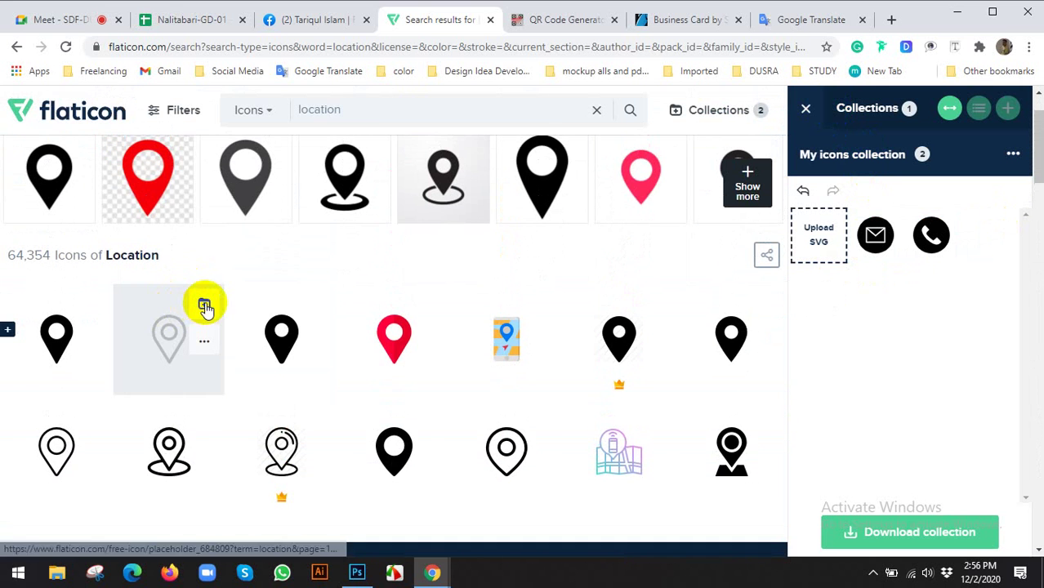
click(204, 306)
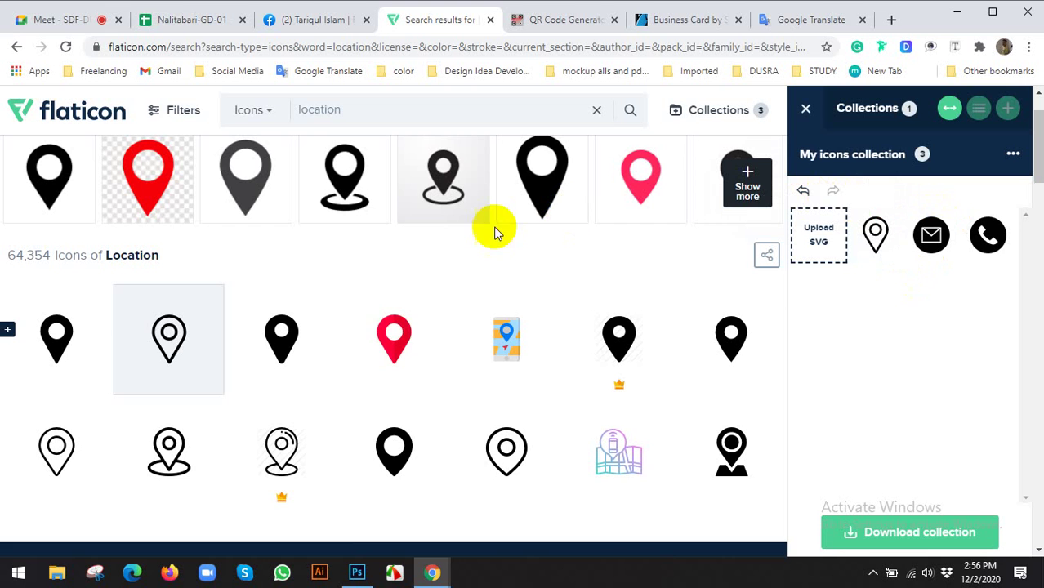
Check the Google Meet chat and participant list, then return to Flaticon's location results
click(75, 18)
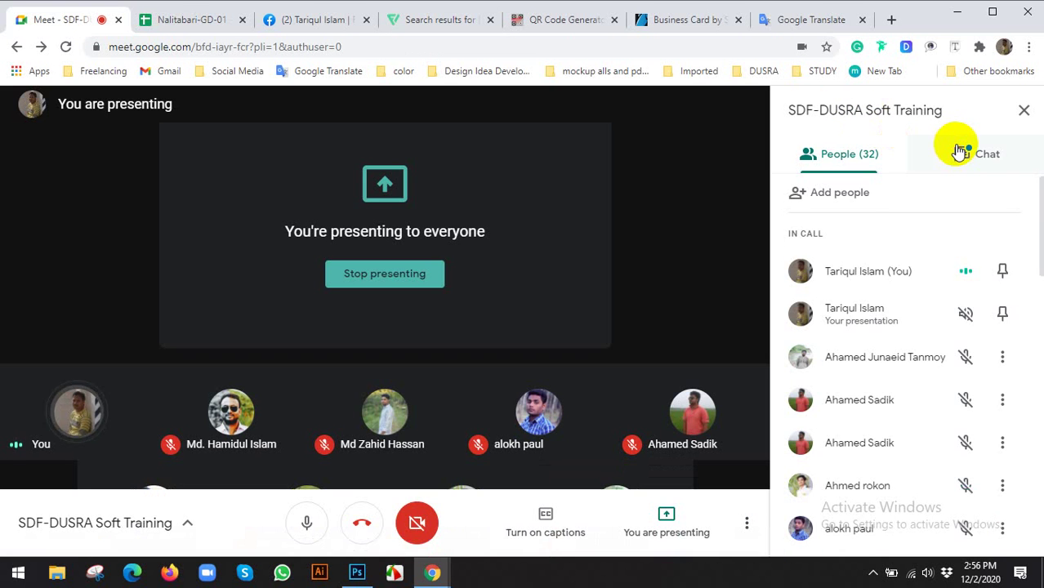
click(960, 152)
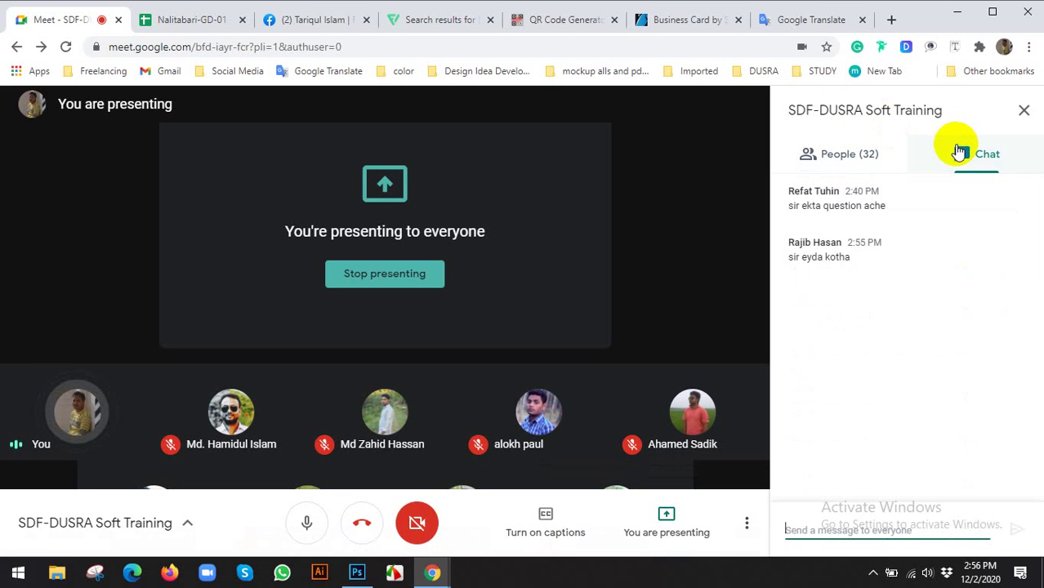
click(866, 162)
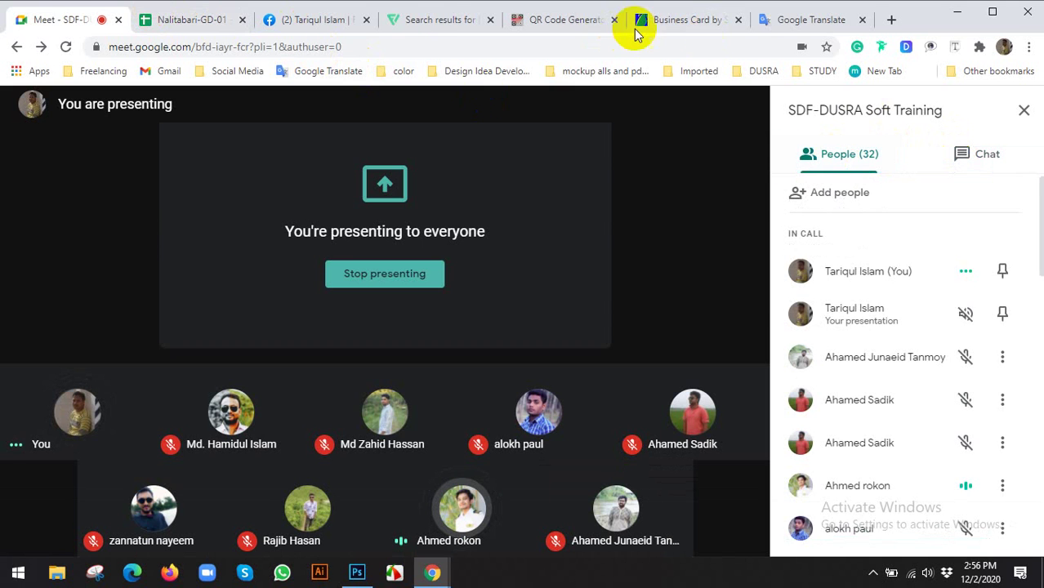
click(417, 19)
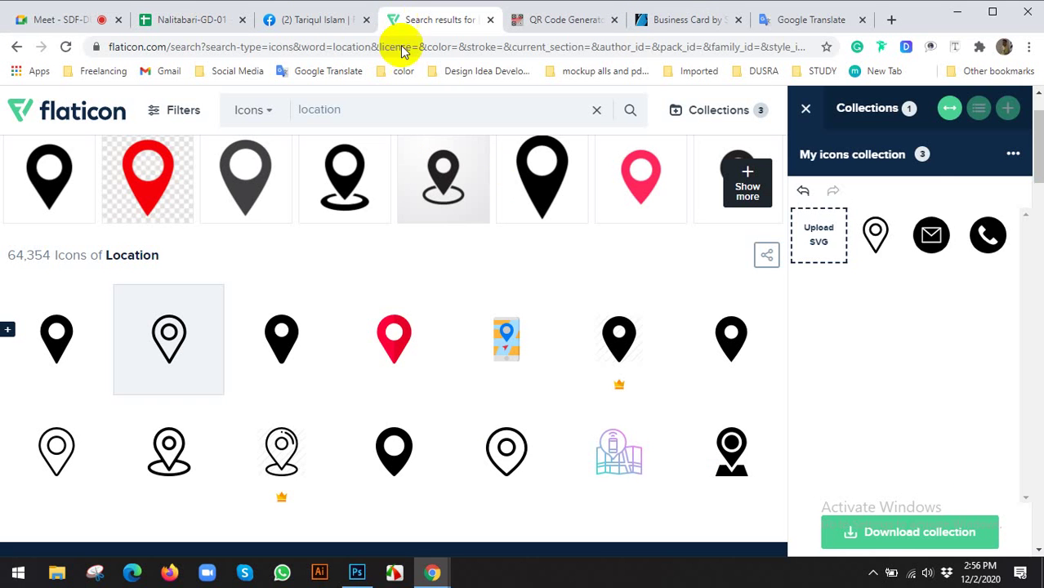
Download the three-icon collection as PSD, saving mycollection.zip in the Business Card folder
click(899, 543)
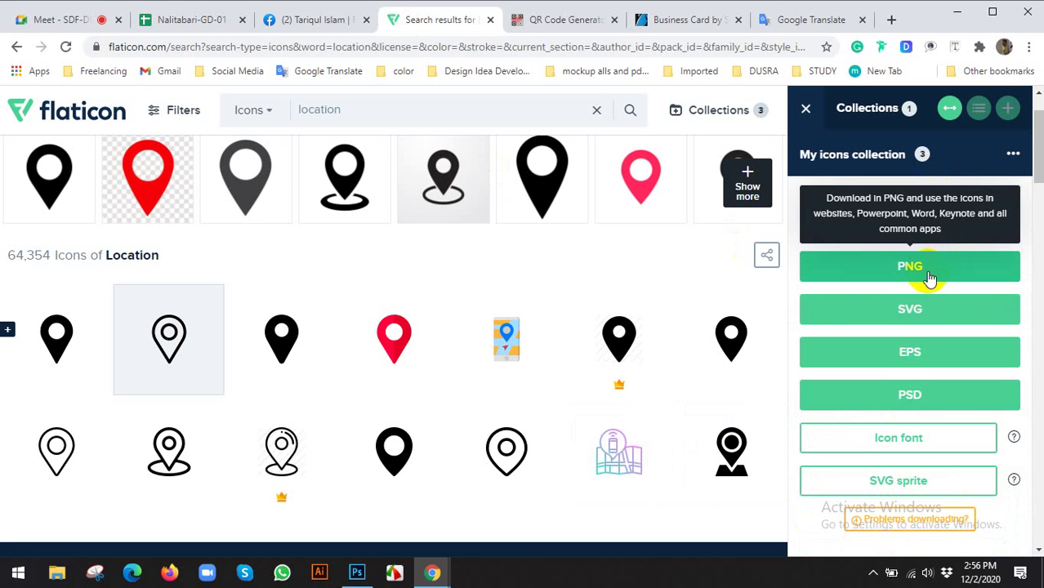
click(909, 398)
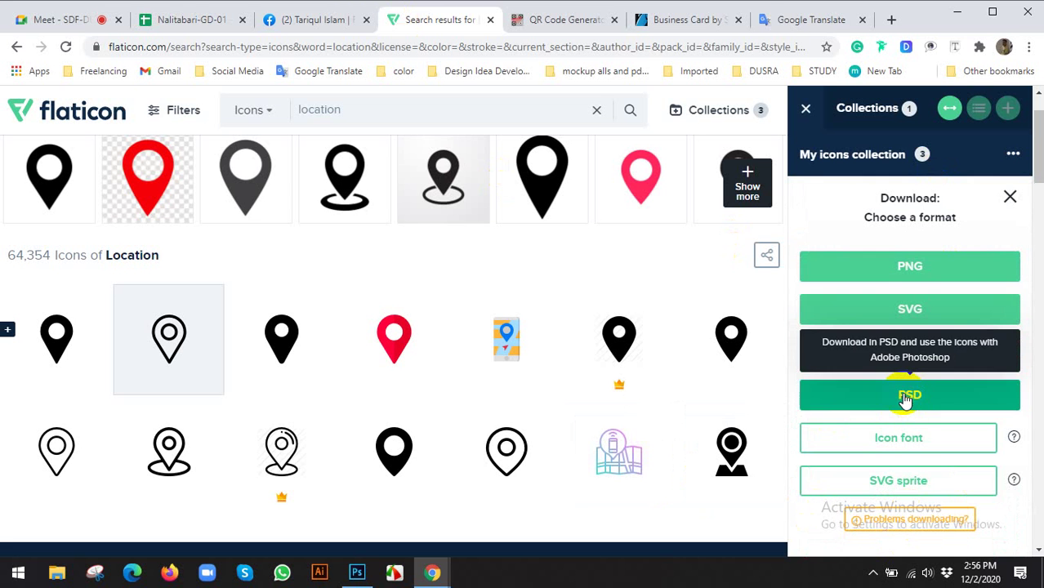
click(624, 288)
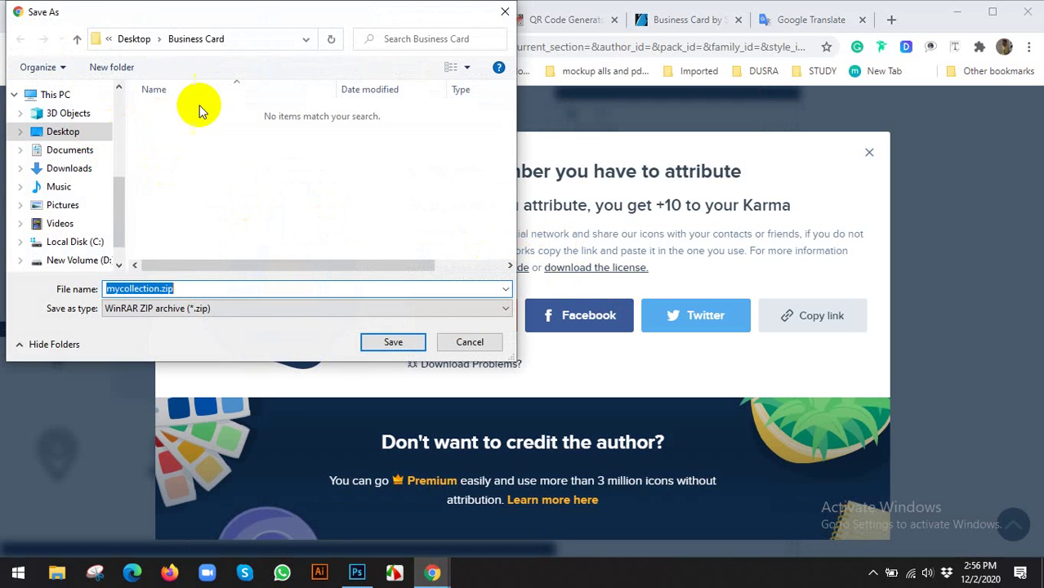
click(392, 343)
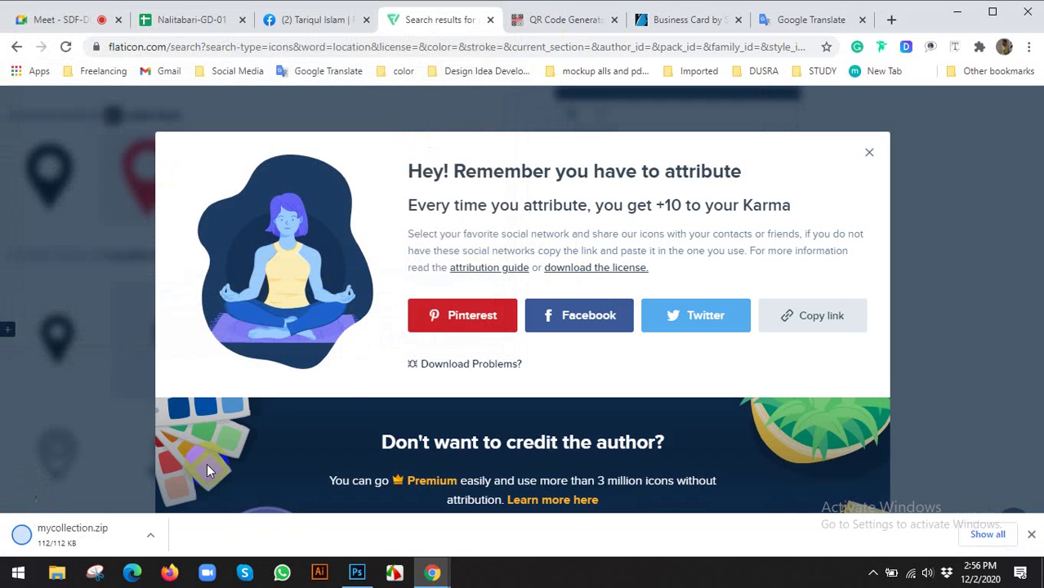
Go to youtube.com and search for 'tigrap'
click(545, 22)
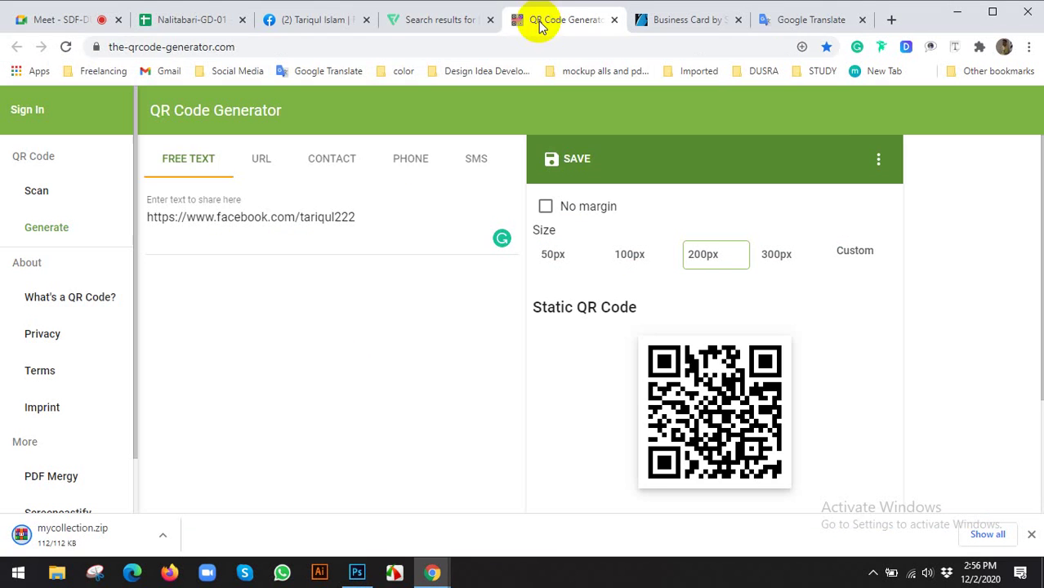
click(394, 46)
text(y)
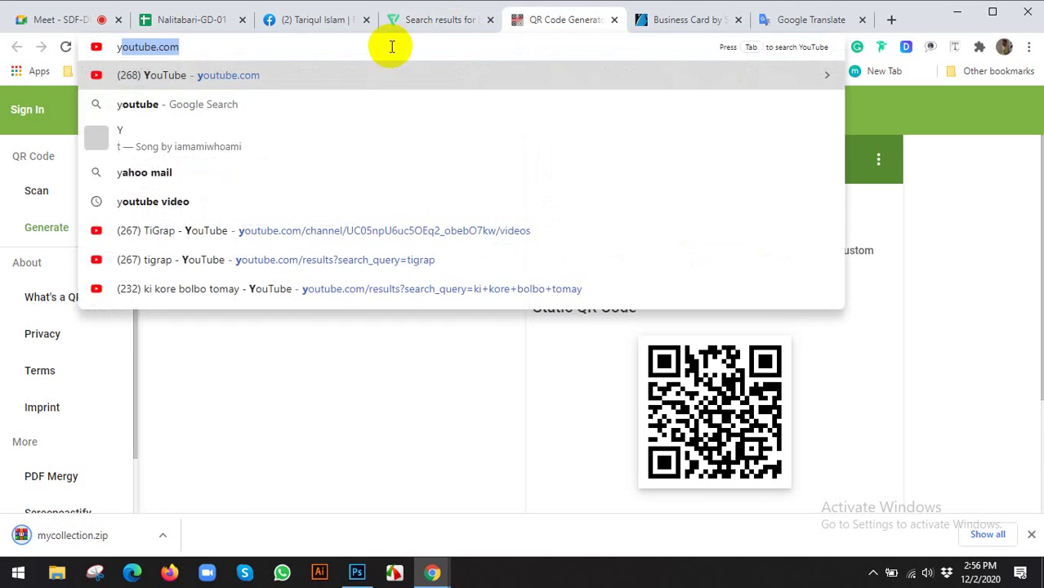
key(Return)
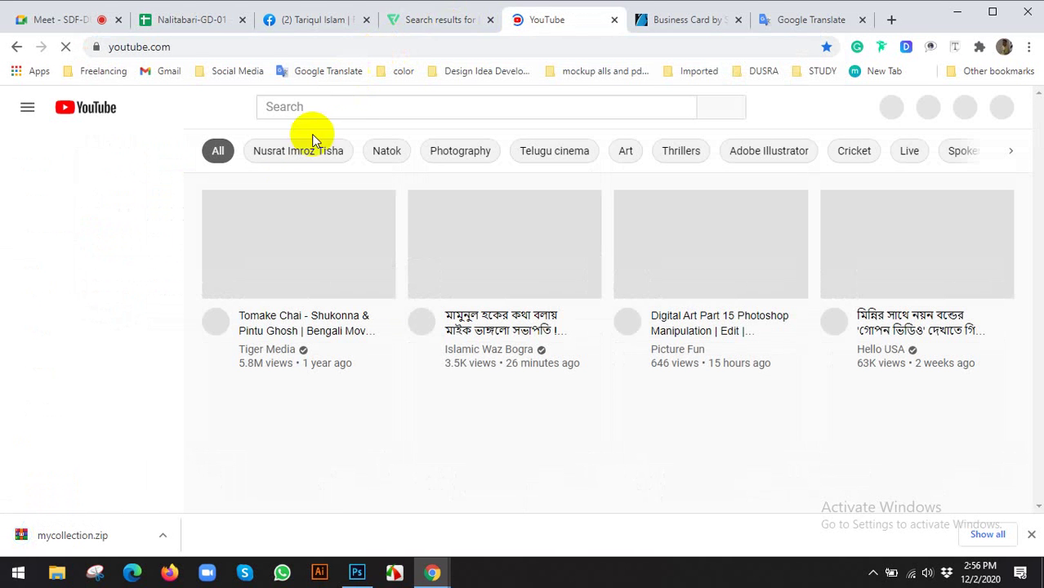
click(347, 109)
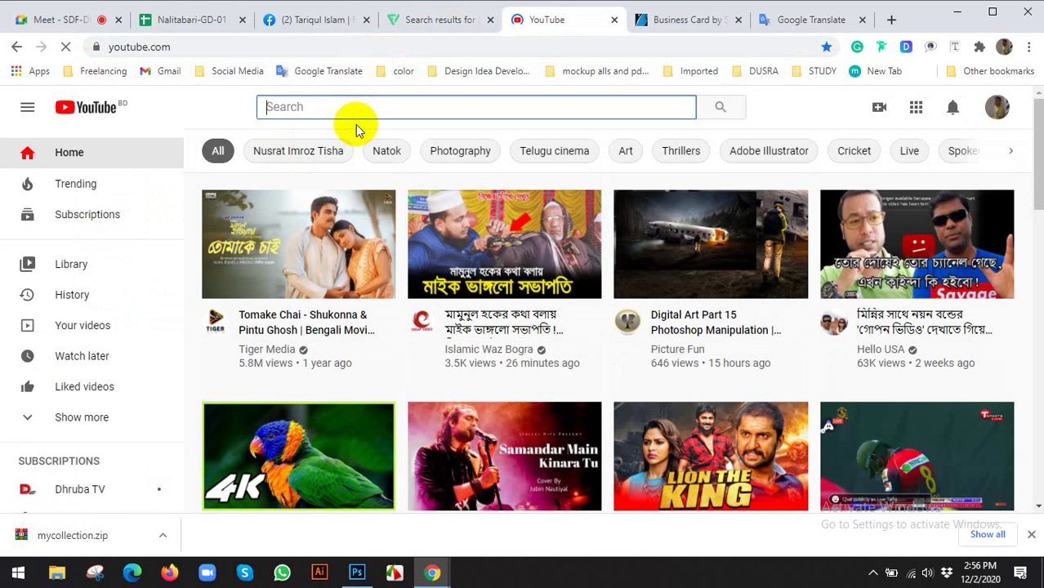
text(tigrap)
key(Return)
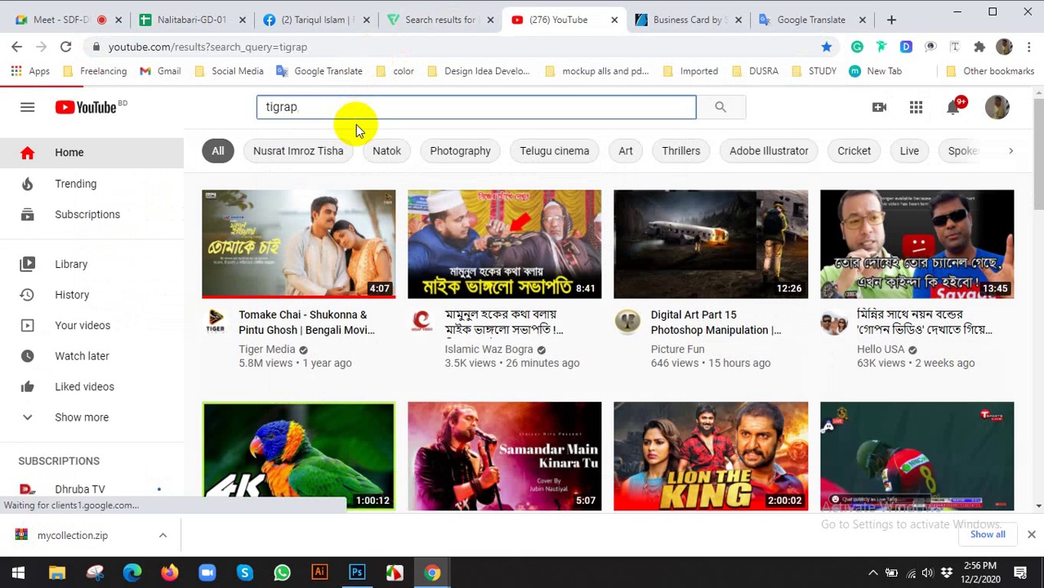
Open the TiGrap channel's Videos list and scroll through its uploads
click(459, 203)
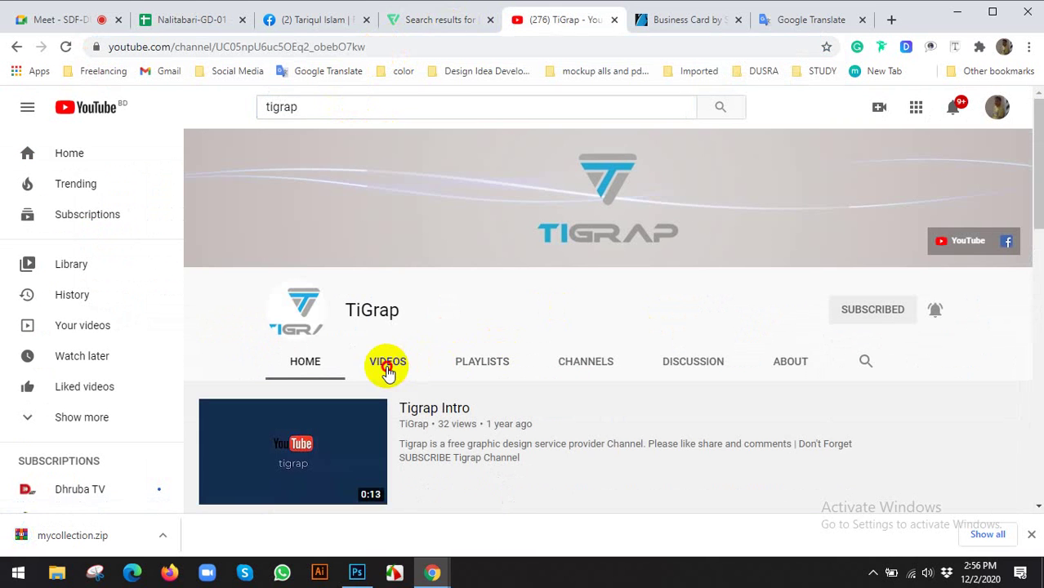
click(386, 365)
scroll(593, 294, down, 5)
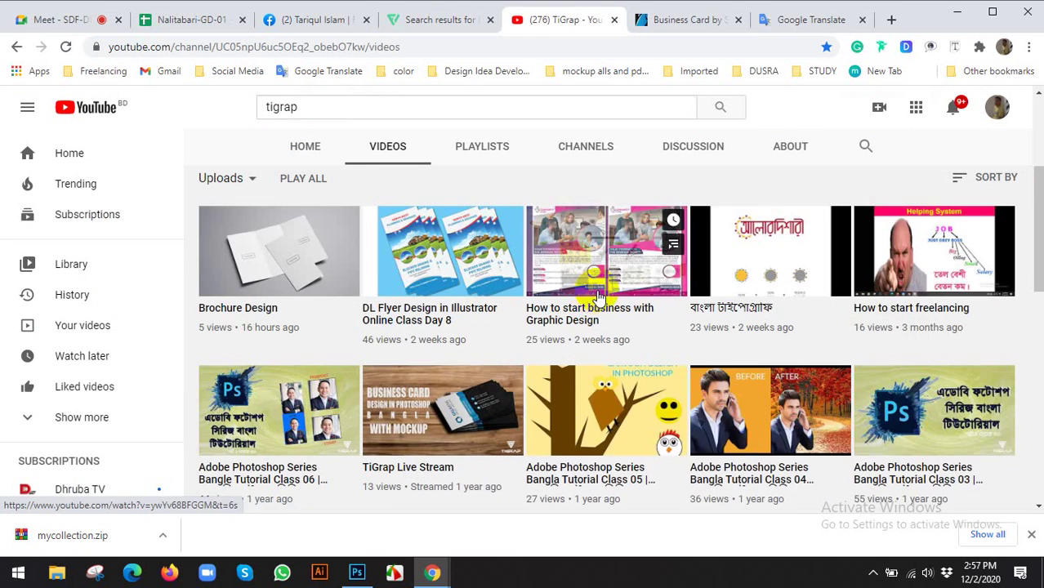
scroll(602, 298, down, 3)
scroll(572, 409, down, 4)
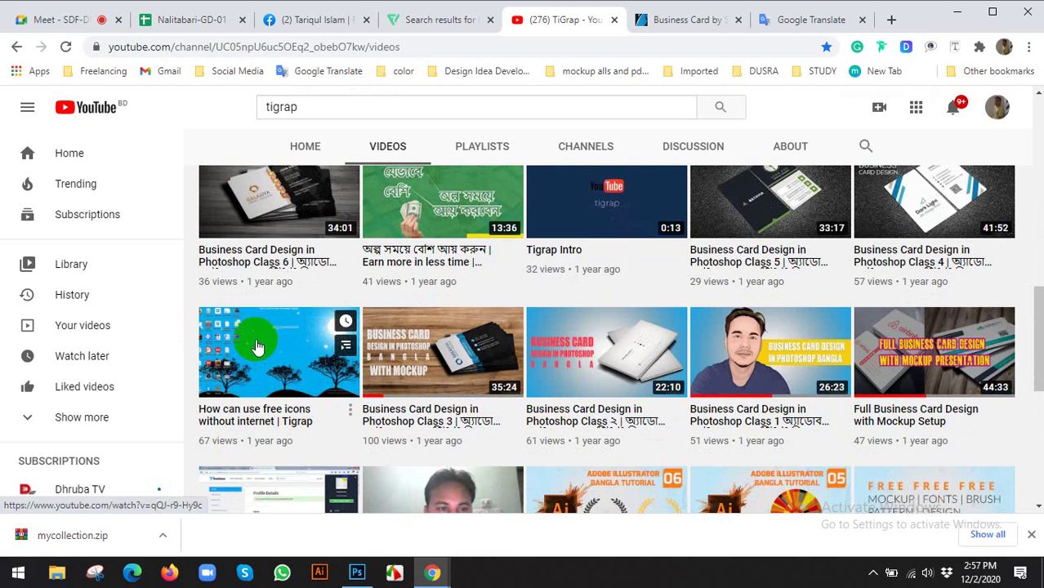
scroll(286, 409, down, 2)
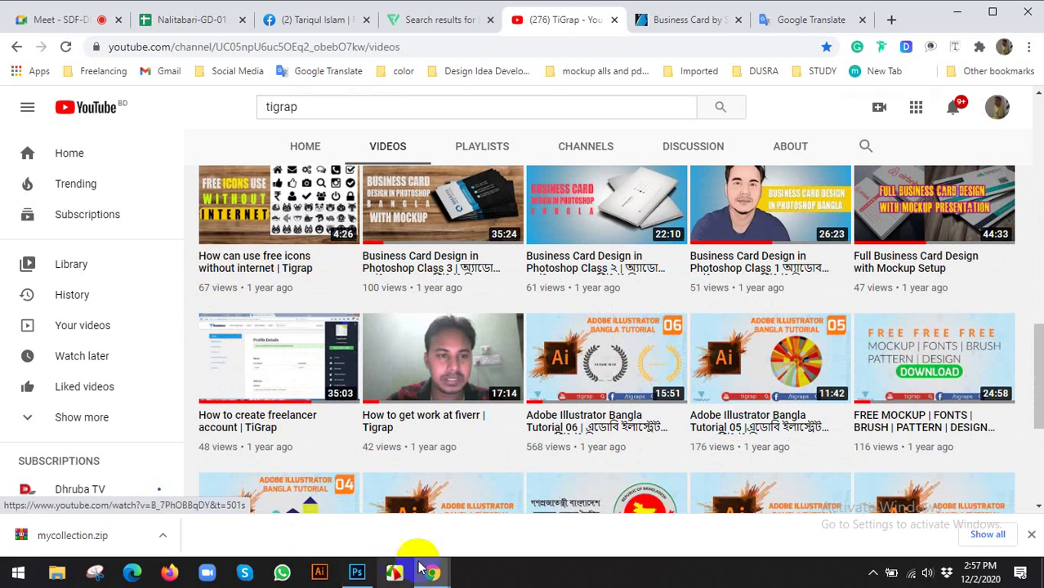
click(358, 573)
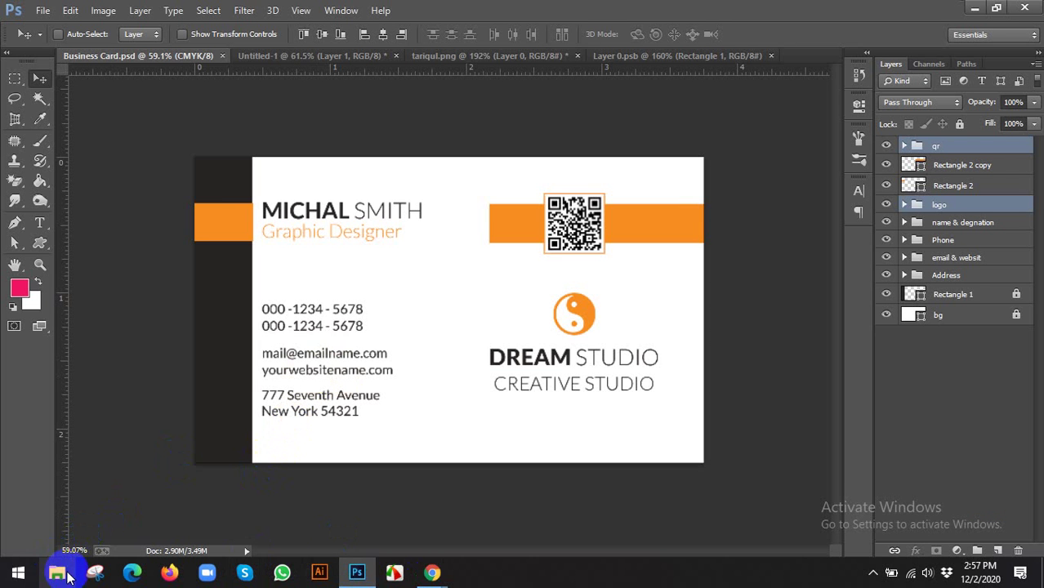
Extract mycollection.zip into a mycollection folder in Business Card and delete the zip
click(433, 575)
click(313, 529)
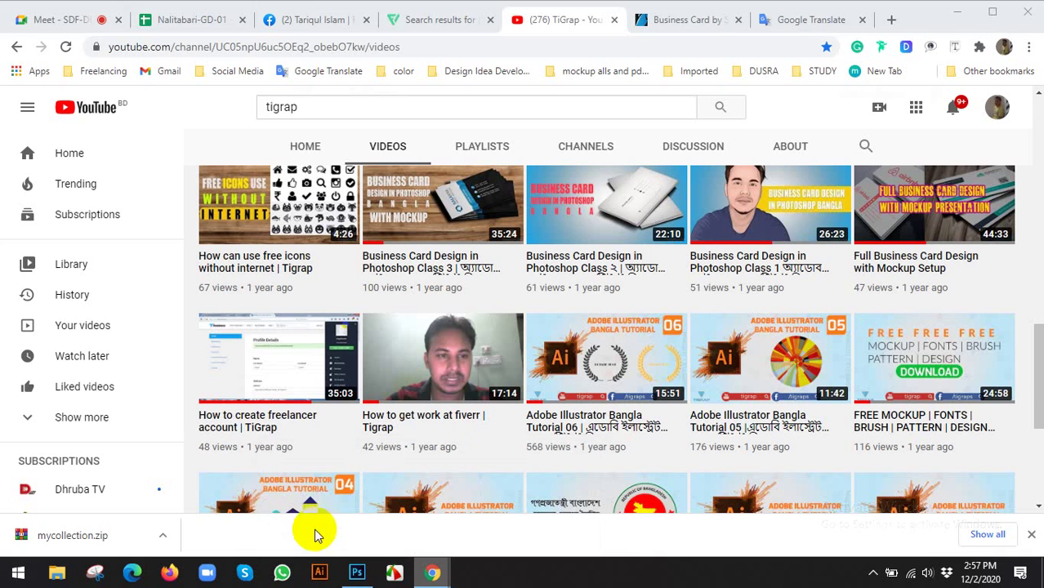
click(169, 533)
click(183, 489)
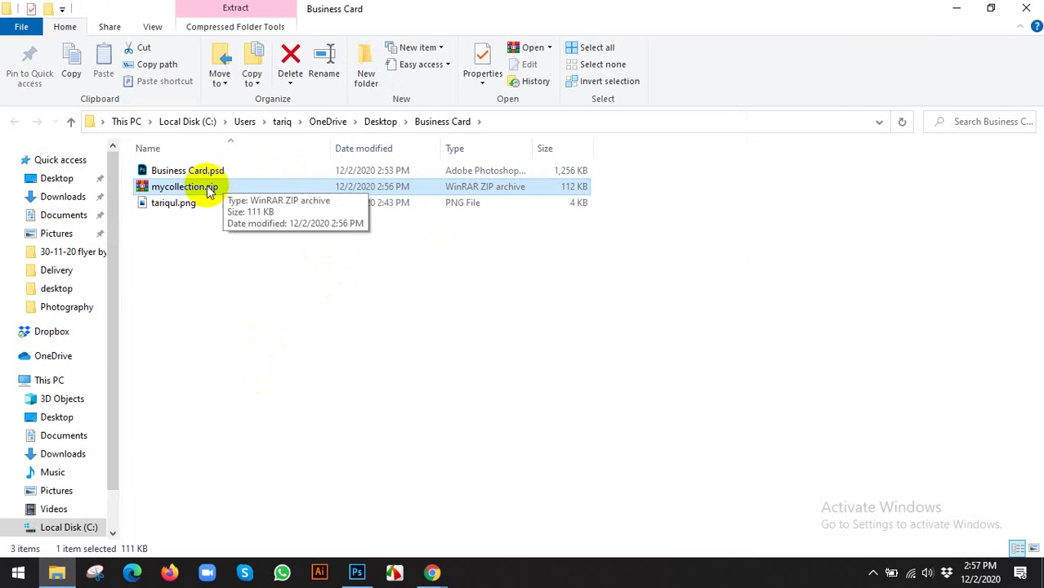
key(shift+F10)
click(262, 239)
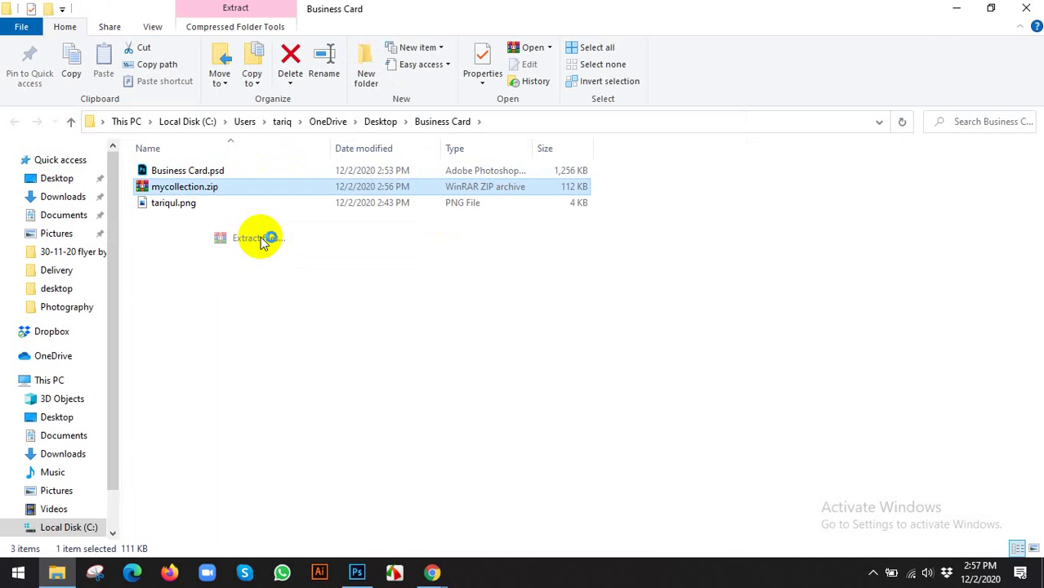
click(577, 440)
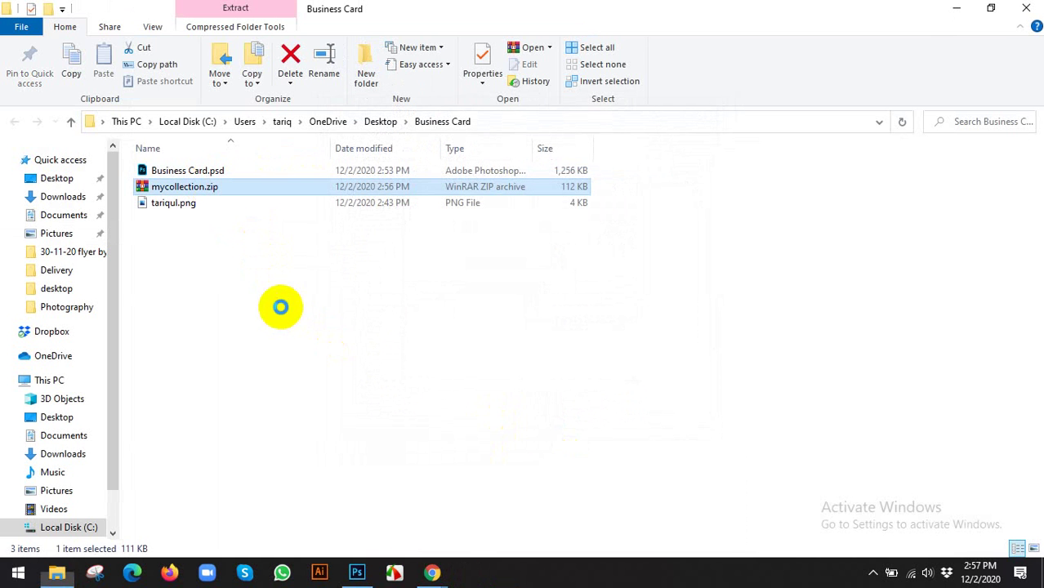
key(Delete)
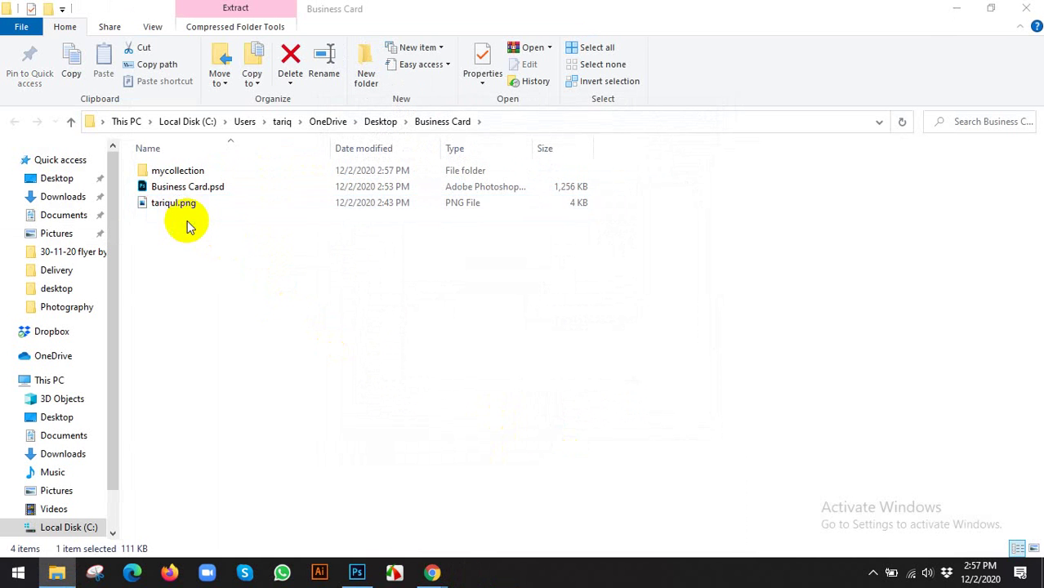
click(357, 574)
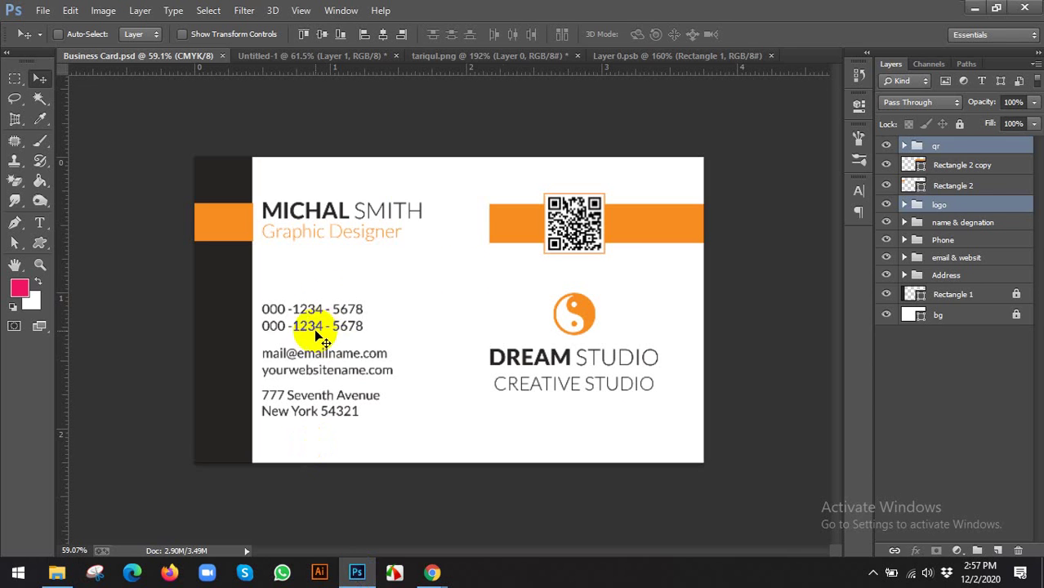
Place 001-phone-call.psd from mycollection/psd onto the card as a new layer
click(956, 186)
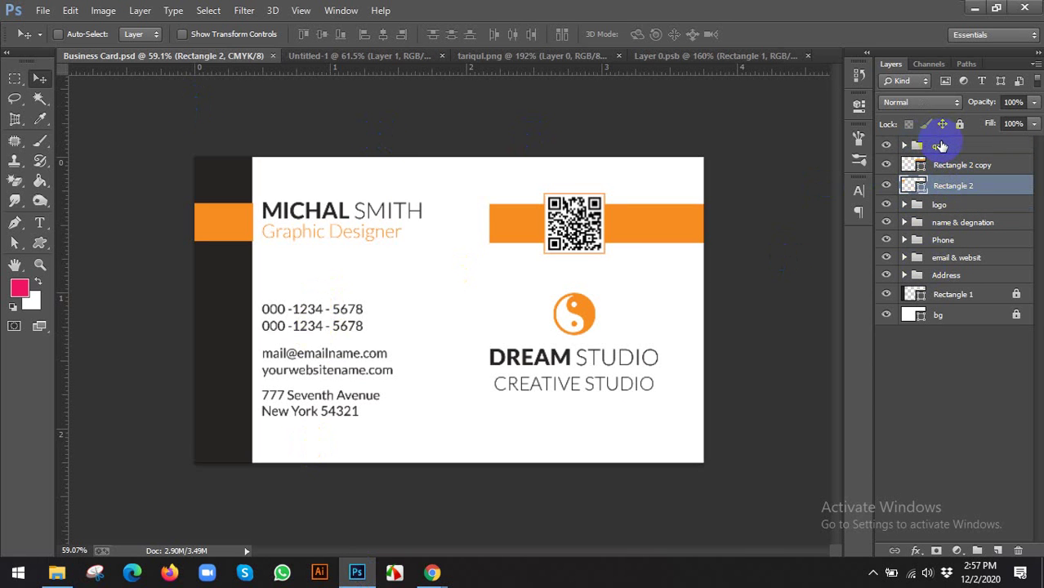
click(940, 147)
click(42, 9)
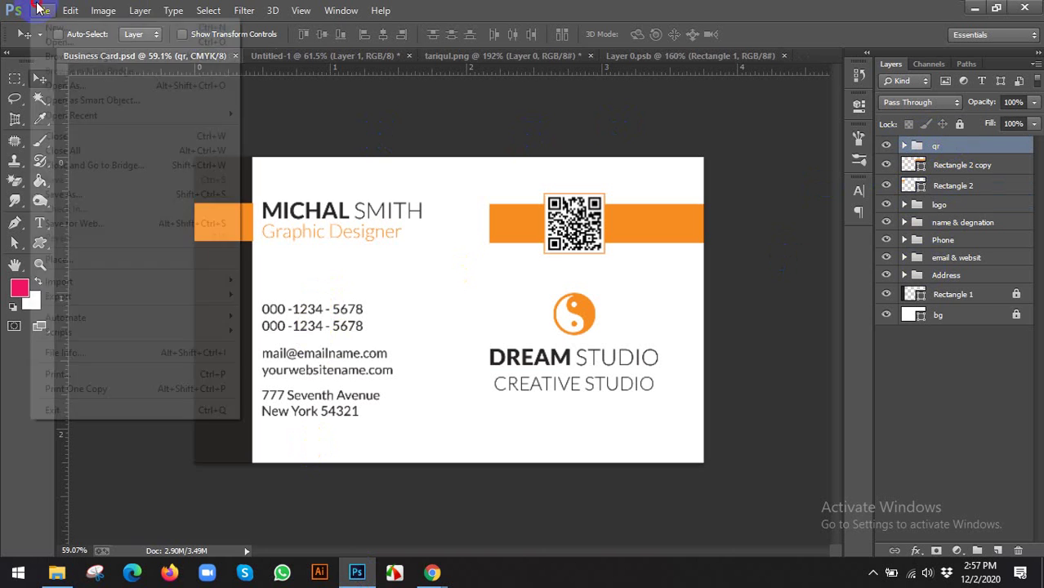
click(45, 260)
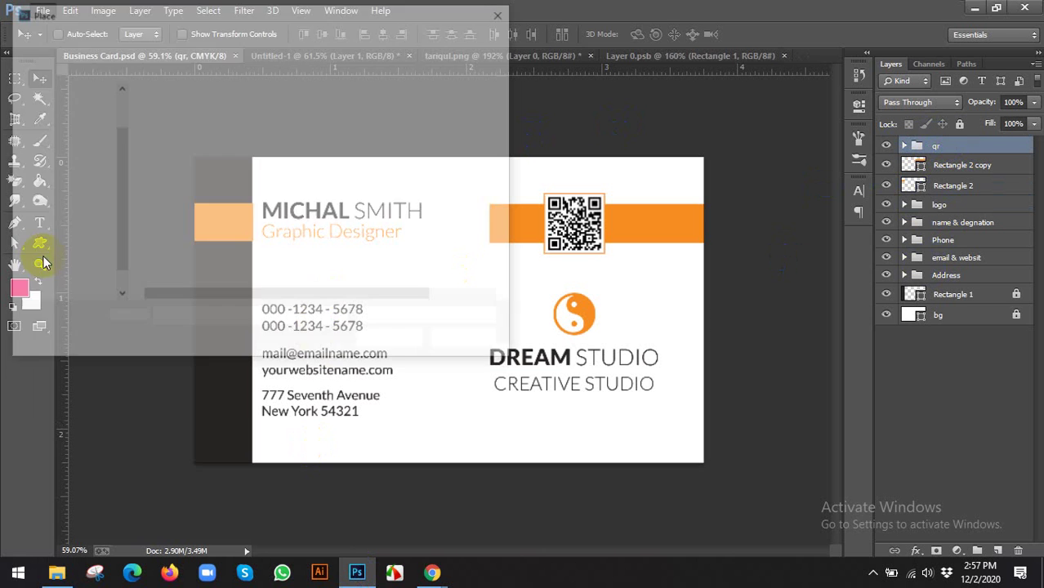
click(176, 114)
double_click(177, 115)
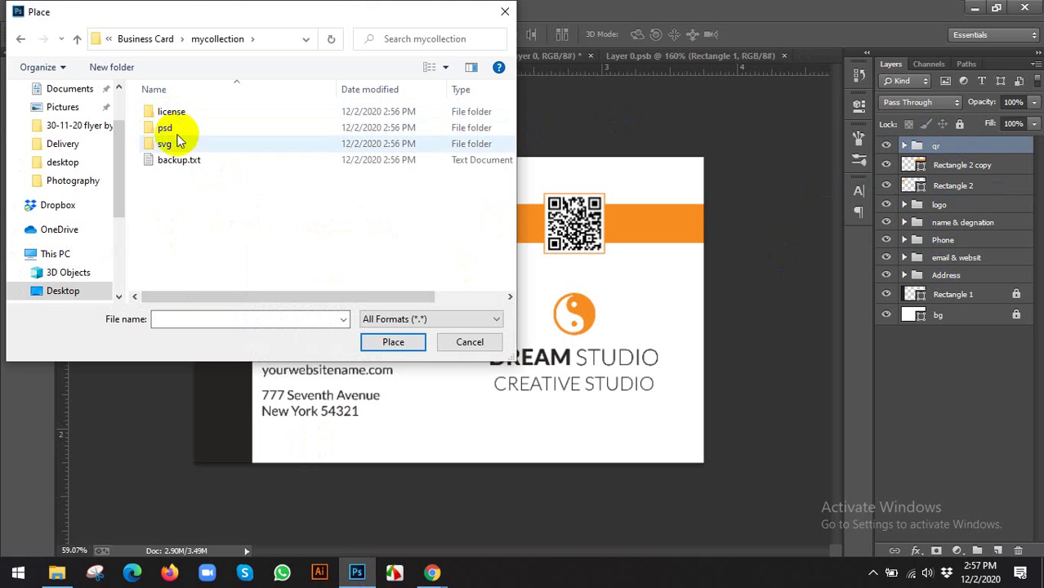
double_click(172, 128)
click(193, 112)
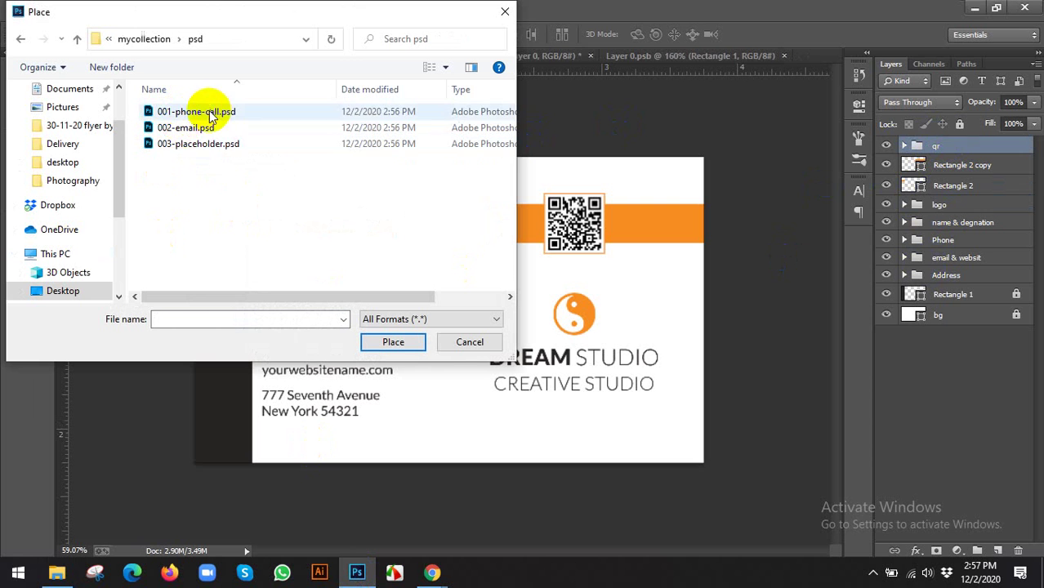
click(186, 130)
click(193, 114)
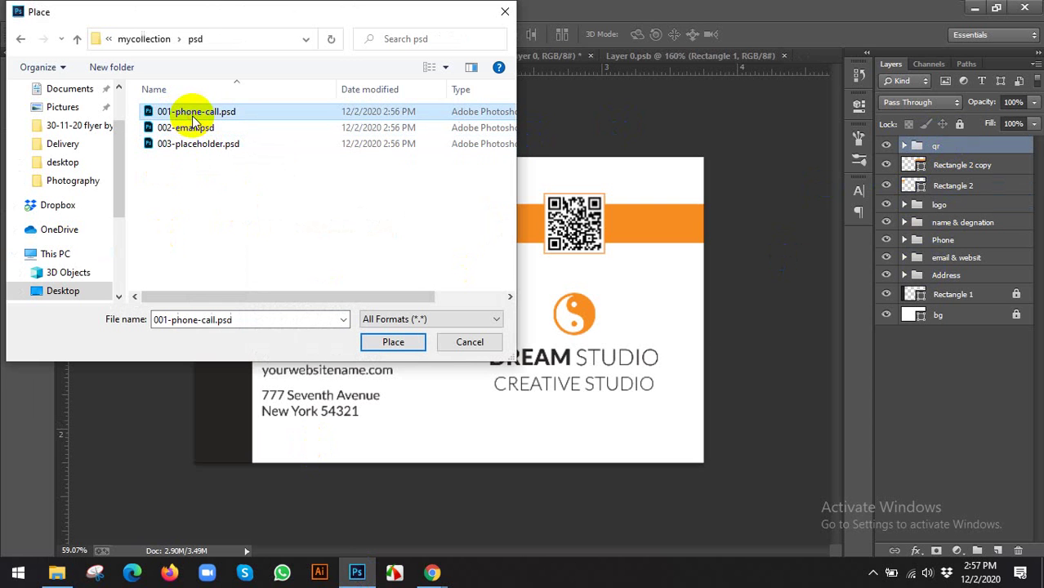
drag(360, 16, 755, 107)
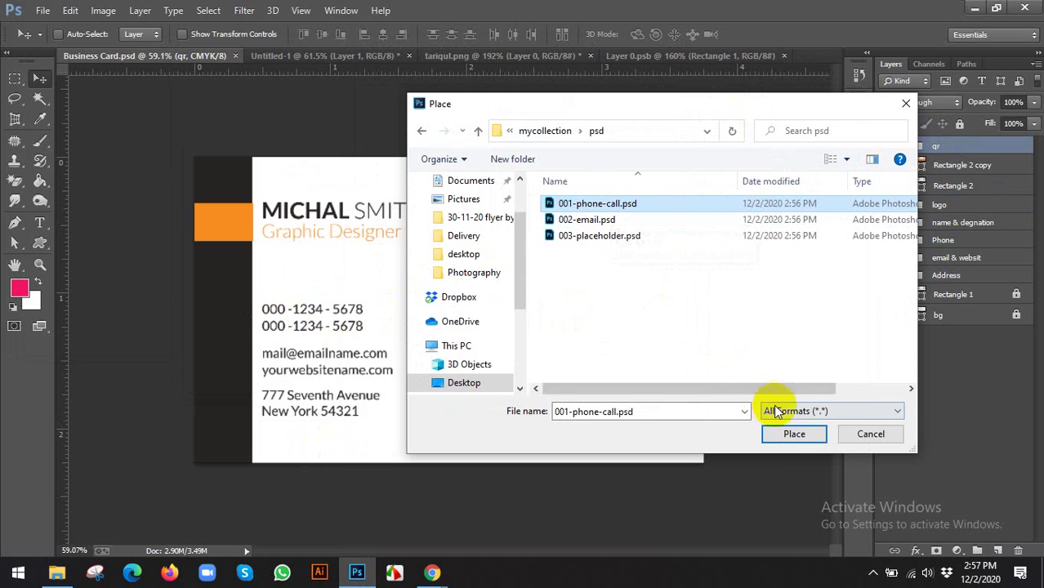
click(791, 434)
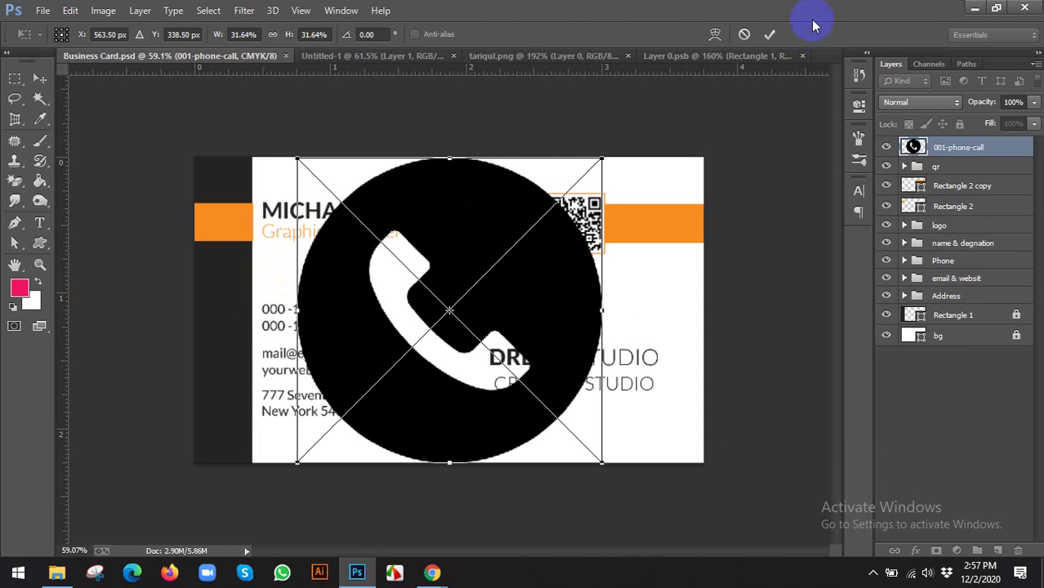
click(768, 35)
Place 002-email.psd onto the card as a new layer
click(43, 10)
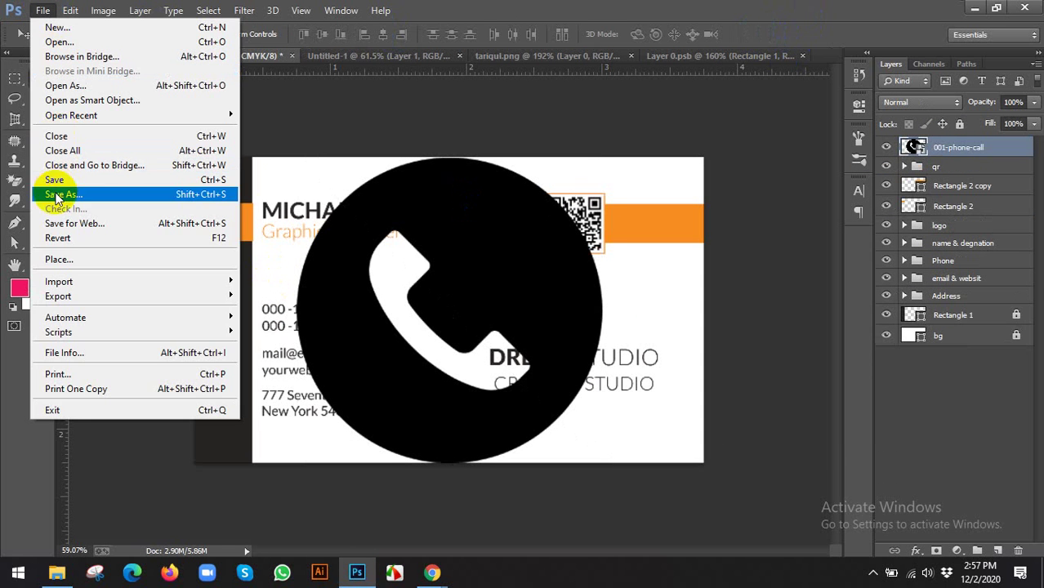
click(59, 259)
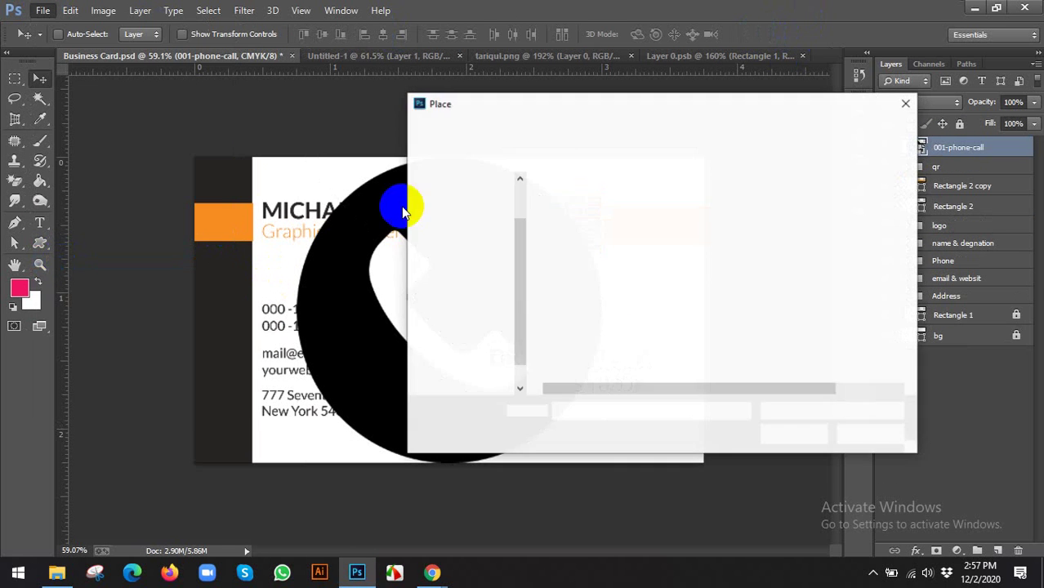
click(601, 225)
click(793, 434)
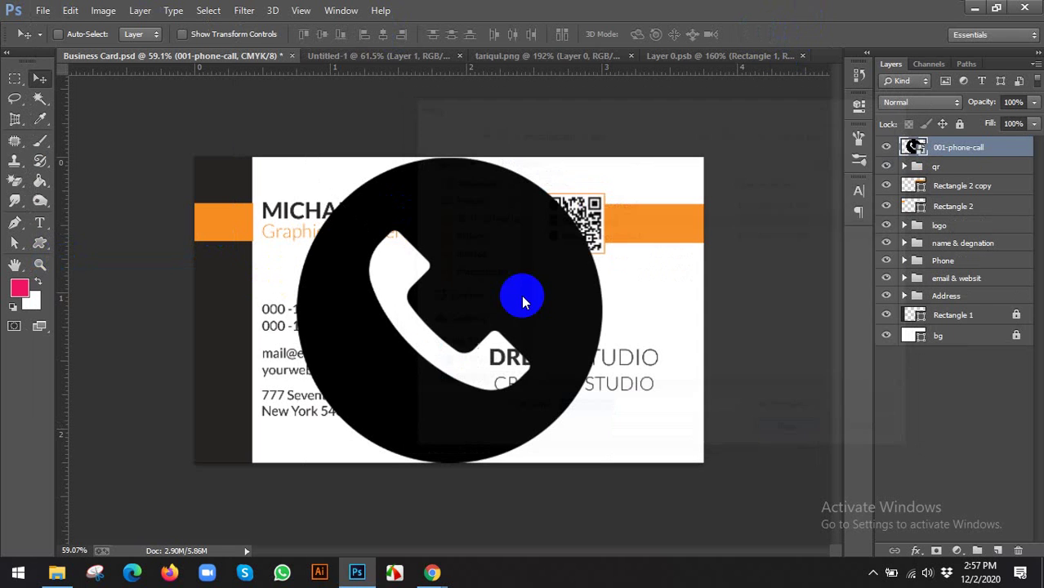
click(770, 35)
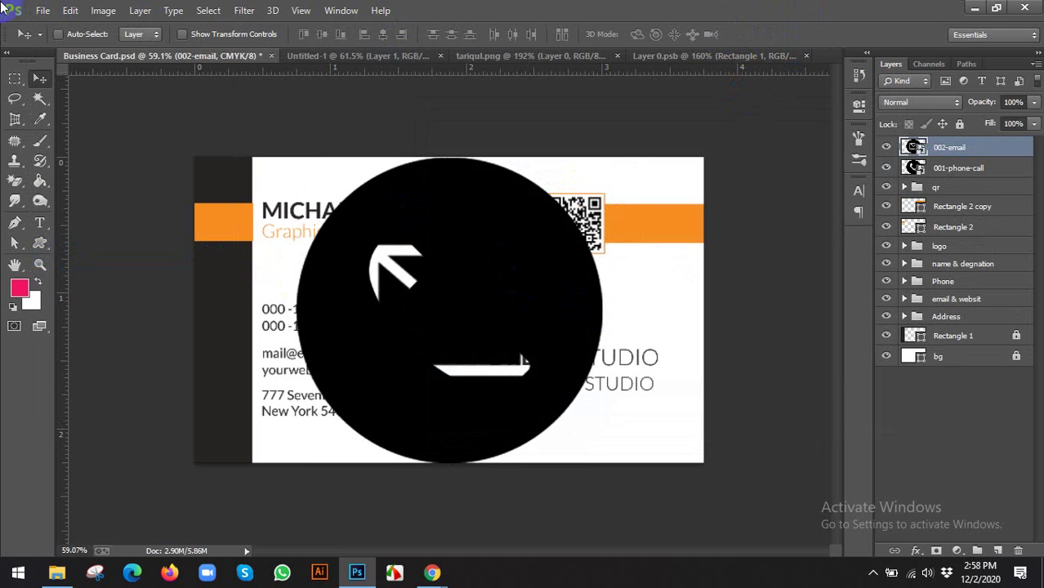
Place 003-placeholder.psd onto the card and select all three icon layers
click(51, 10)
click(70, 259)
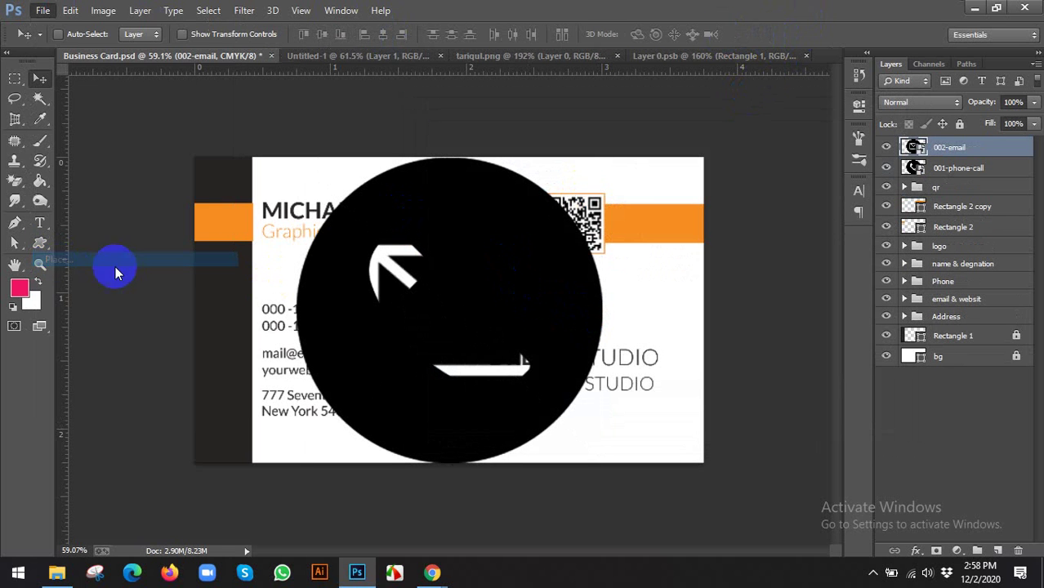
click(589, 236)
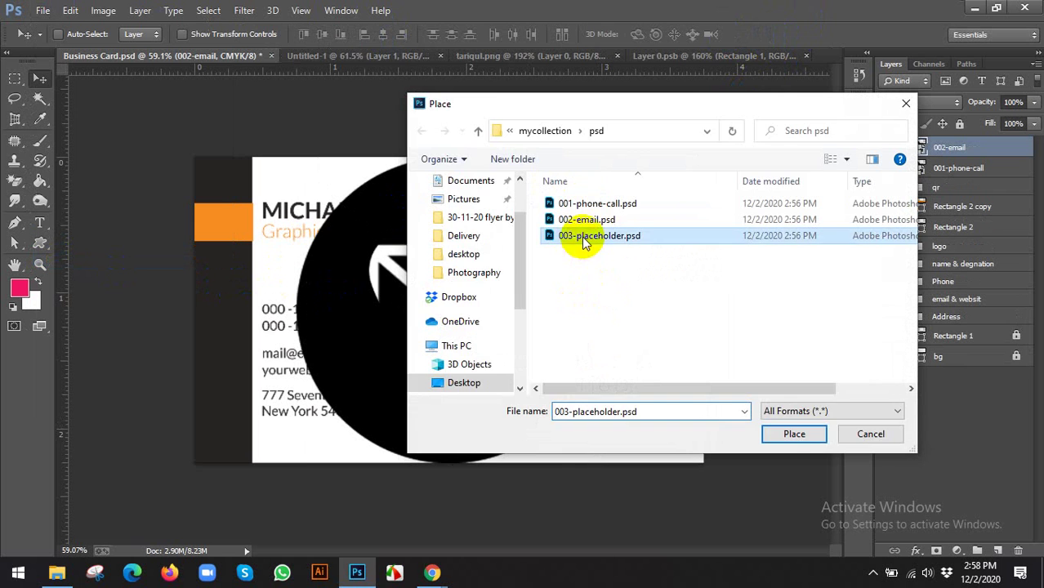
click(793, 435)
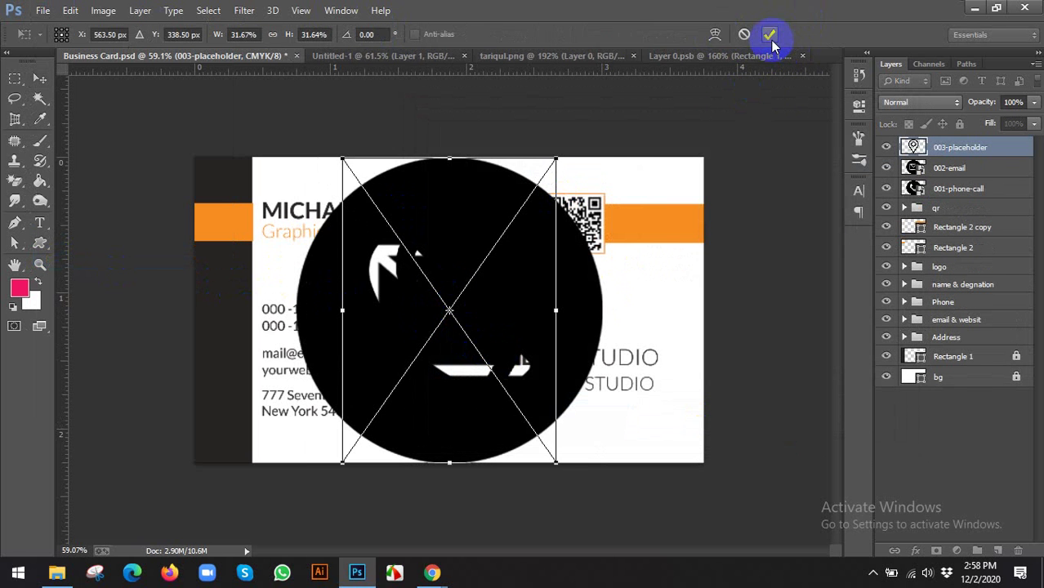
click(771, 35)
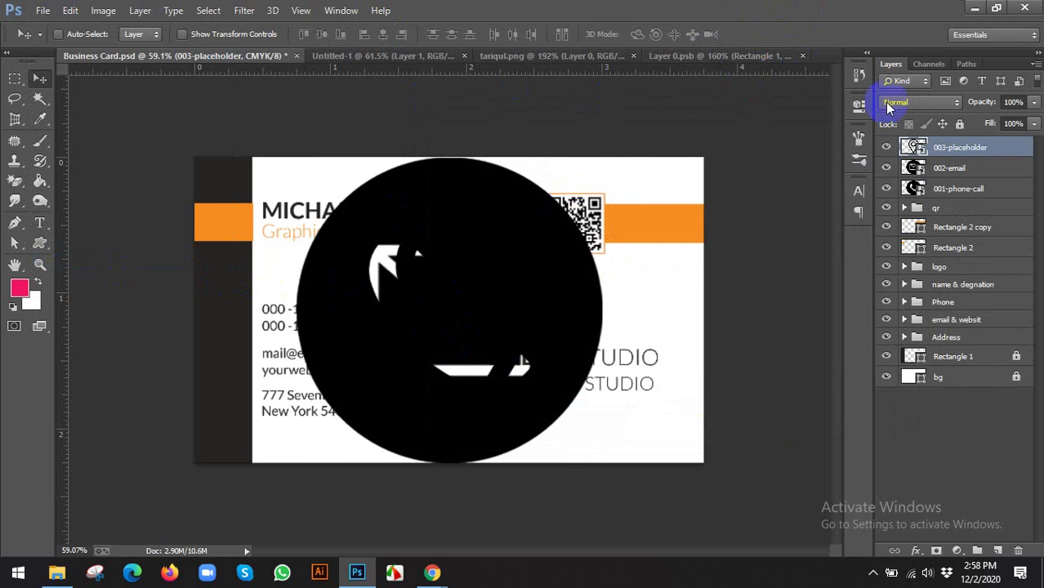
shift+click(968, 194)
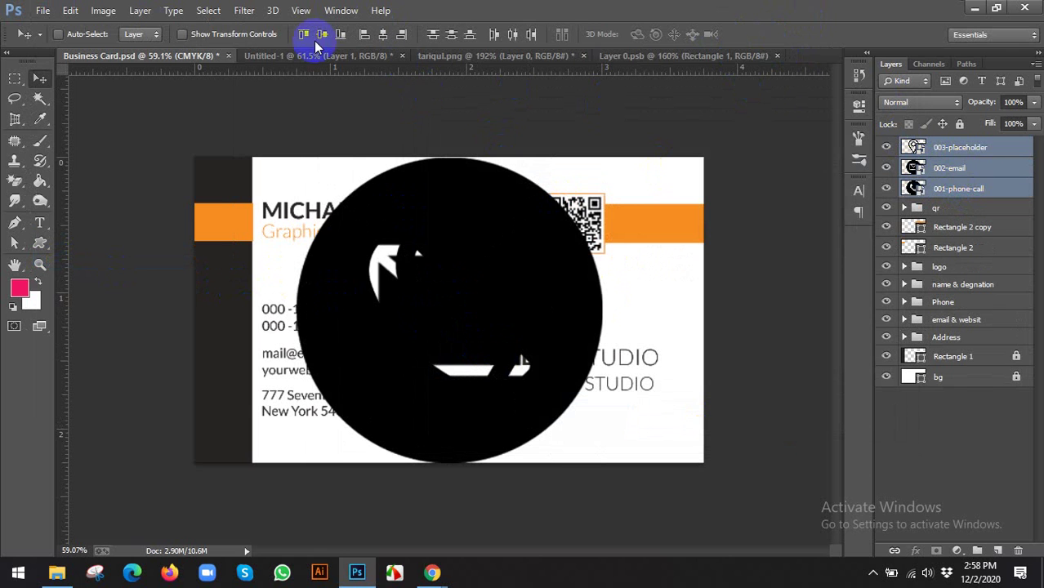
Scale the three icons to 7.41% onto the dark left strip, then view the GraphicRiver mockup
drag(599, 156, 508, 331)
scroll(451, 310, up, 2)
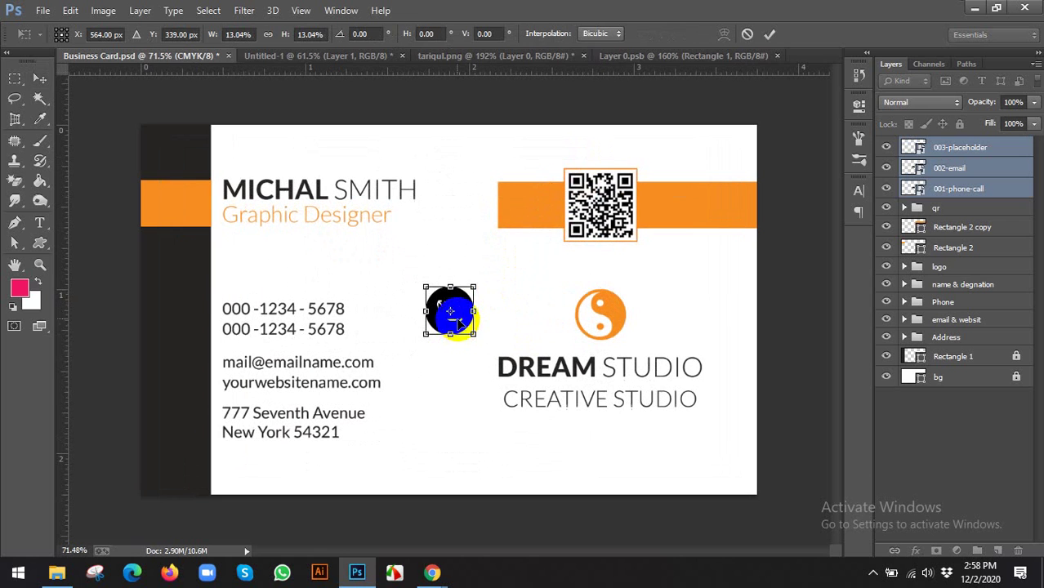
drag(452, 309, 201, 295)
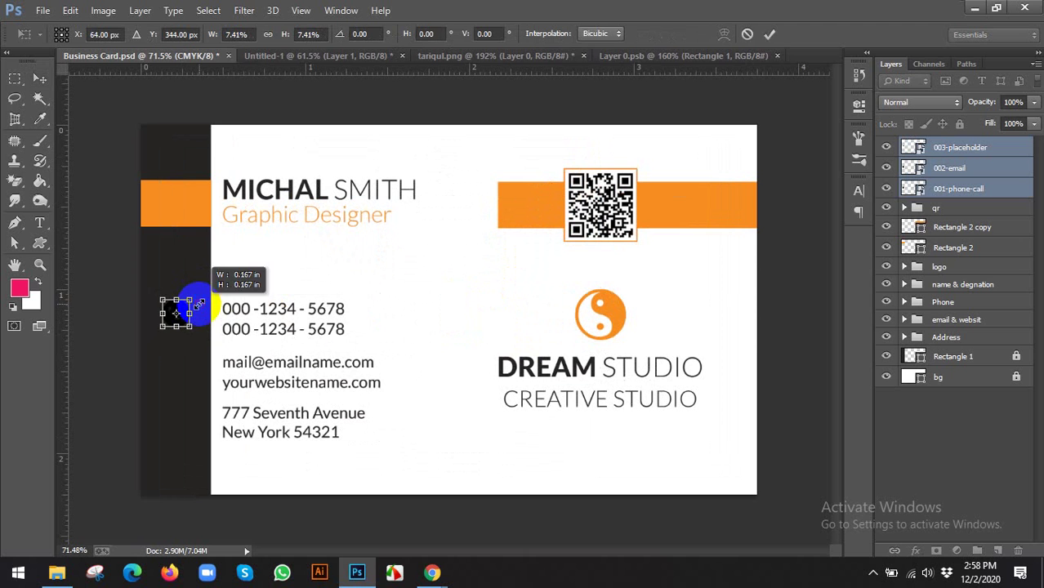
drag(199, 304, 199, 304)
click(771, 34)
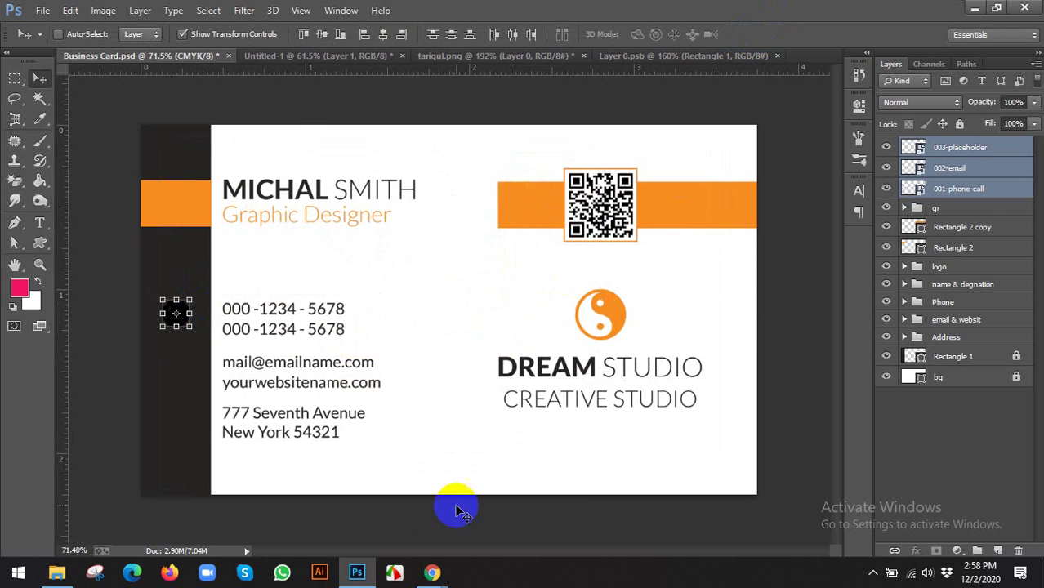
click(433, 574)
click(670, 21)
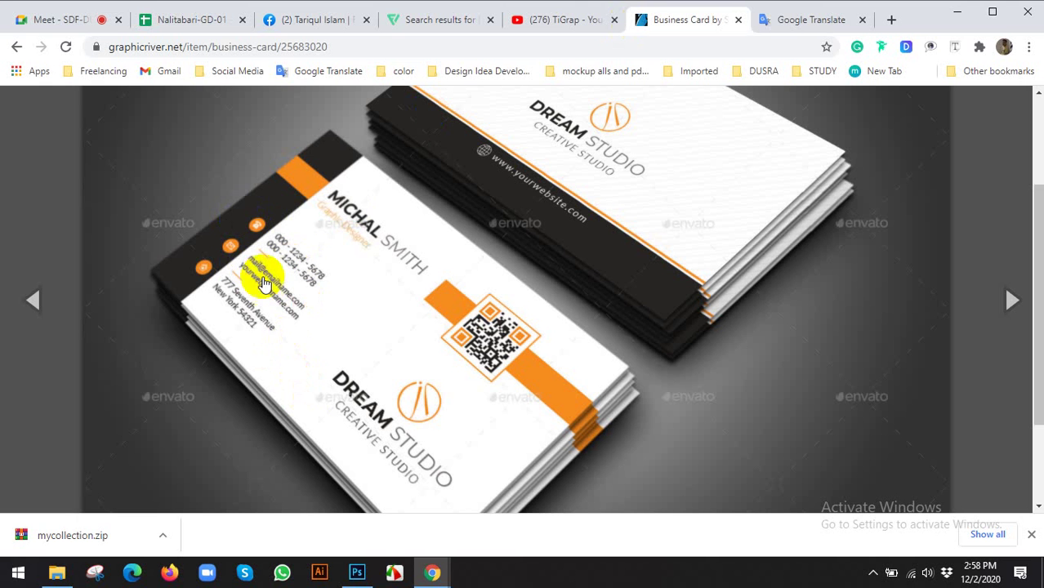
Show the card's guides and shrink the icons to 86% with transform controls
click(357, 572)
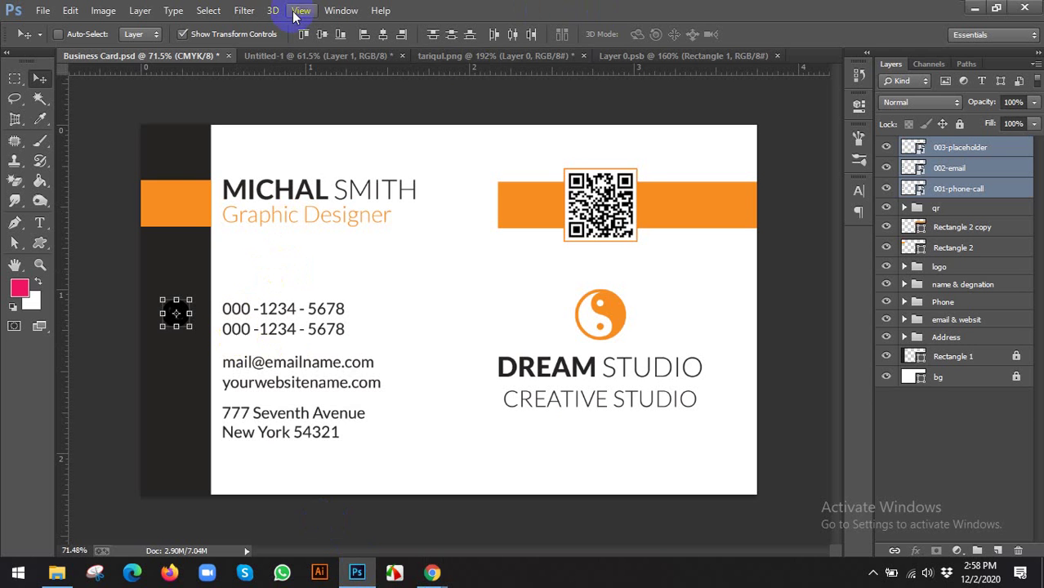
key(ctrl+plus)
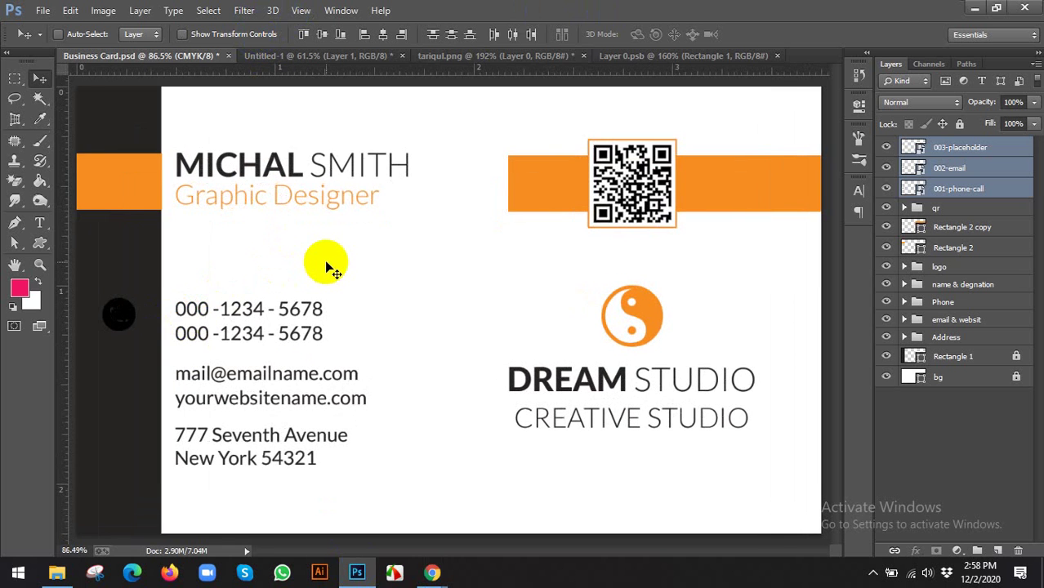
key(ctrl+semicolon)
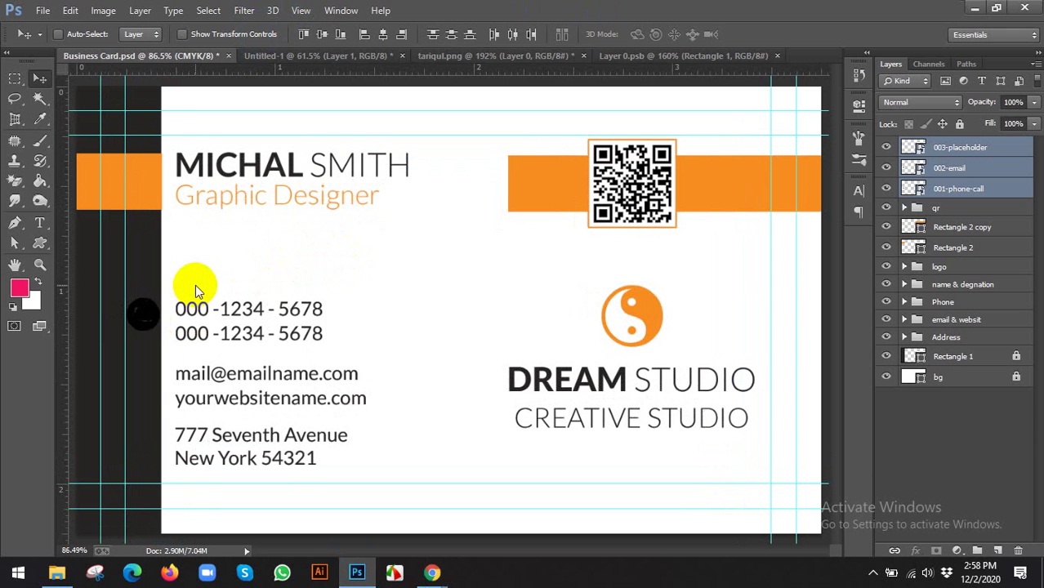
click(144, 326)
scroll(132, 322, up, 3)
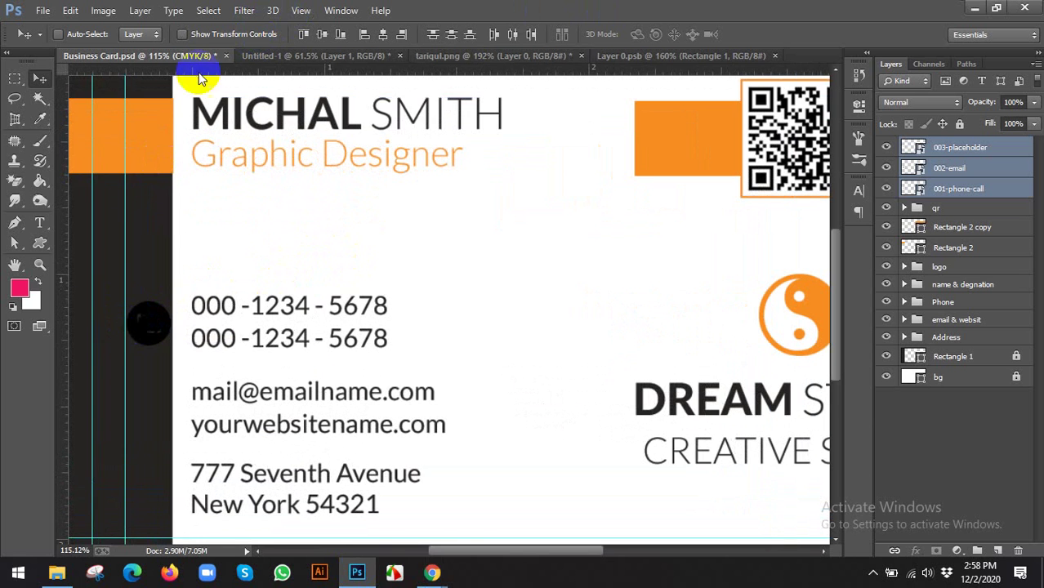
click(219, 36)
scroll(175, 361, up, 2)
drag(201, 347, 194, 335)
click(769, 36)
Select the phone-call, email and placeholder icon layers one by one
scroll(443, 226, down, 1)
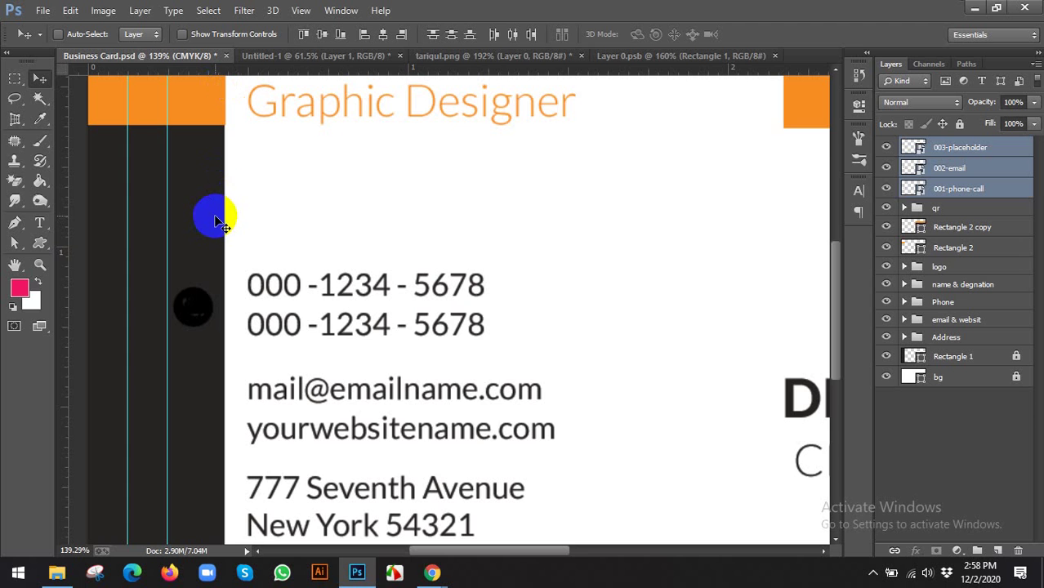
scroll(227, 219, down, 1)
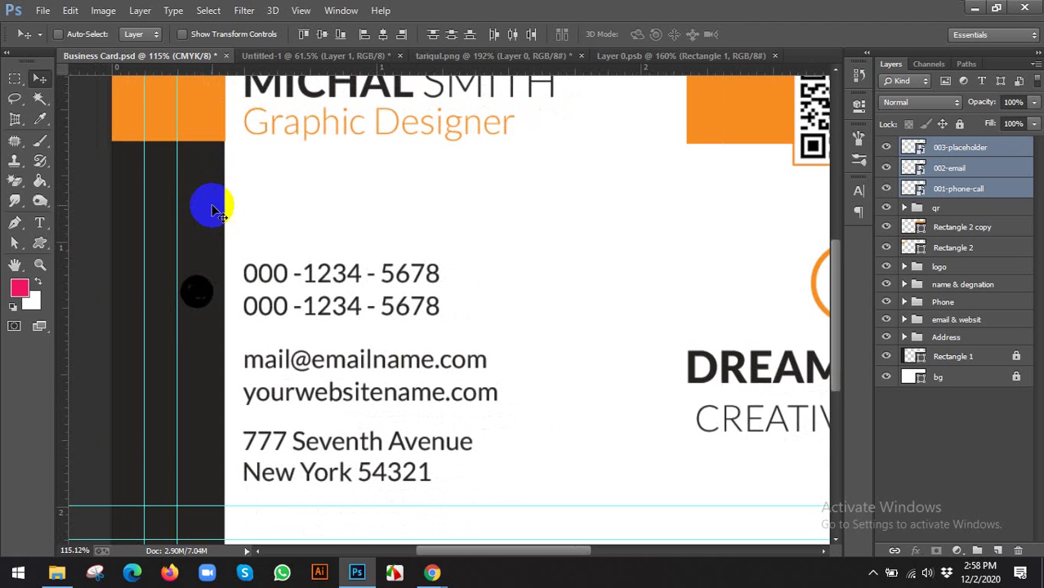
scroll(212, 211, down, 1)
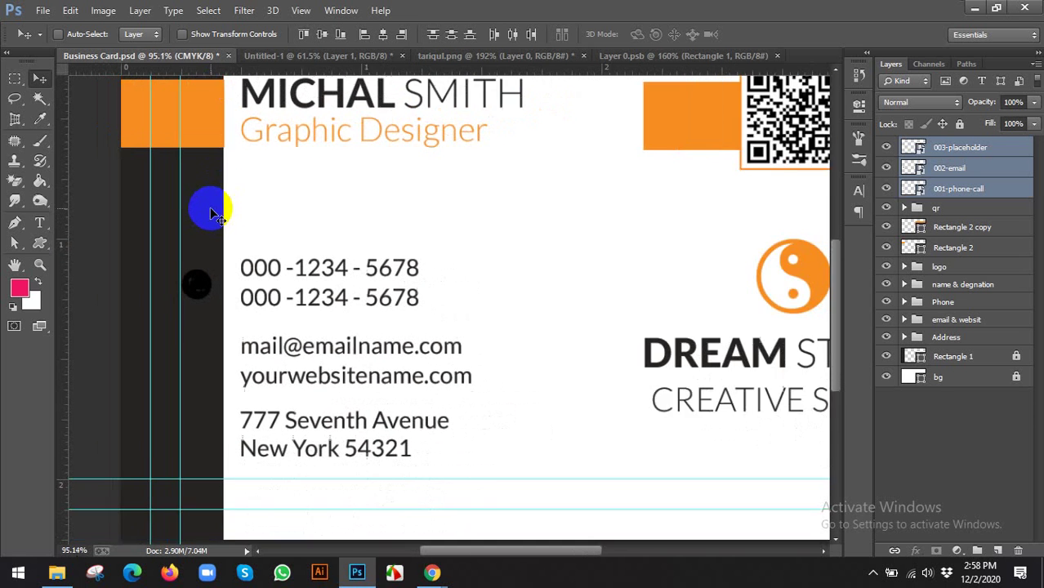
scroll(205, 222, down, 1)
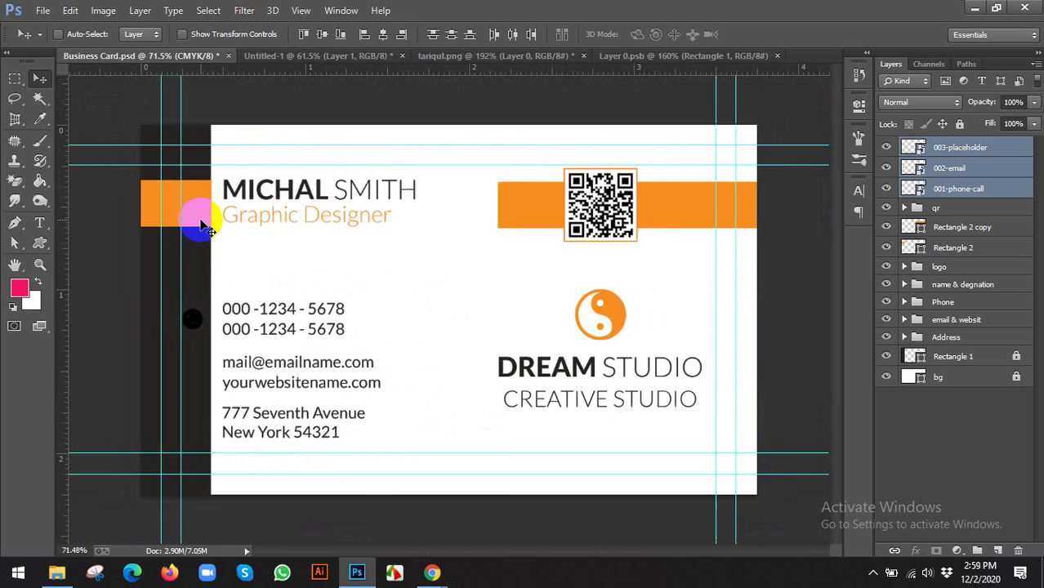
click(960, 191)
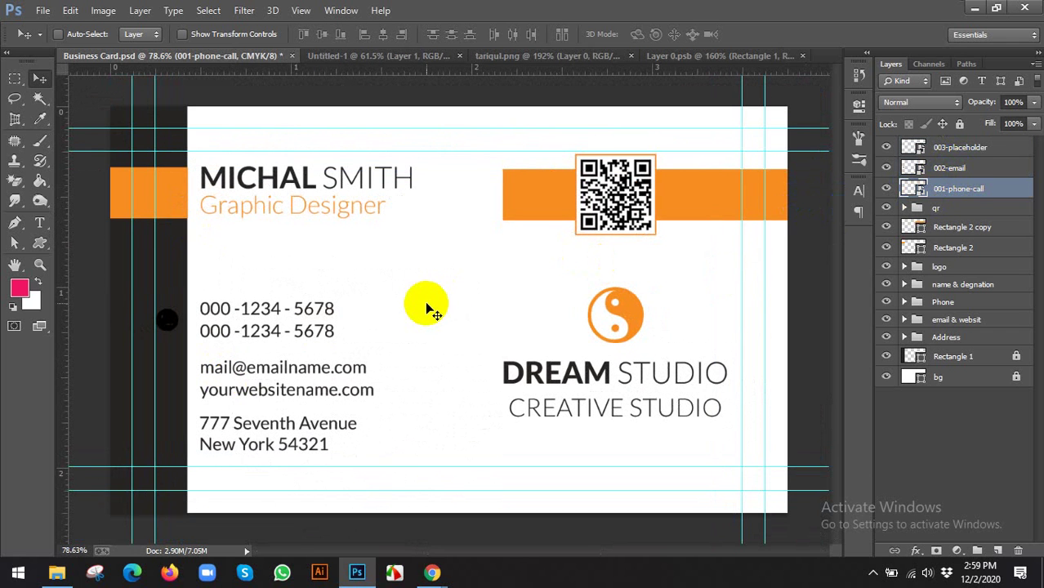
click(942, 170)
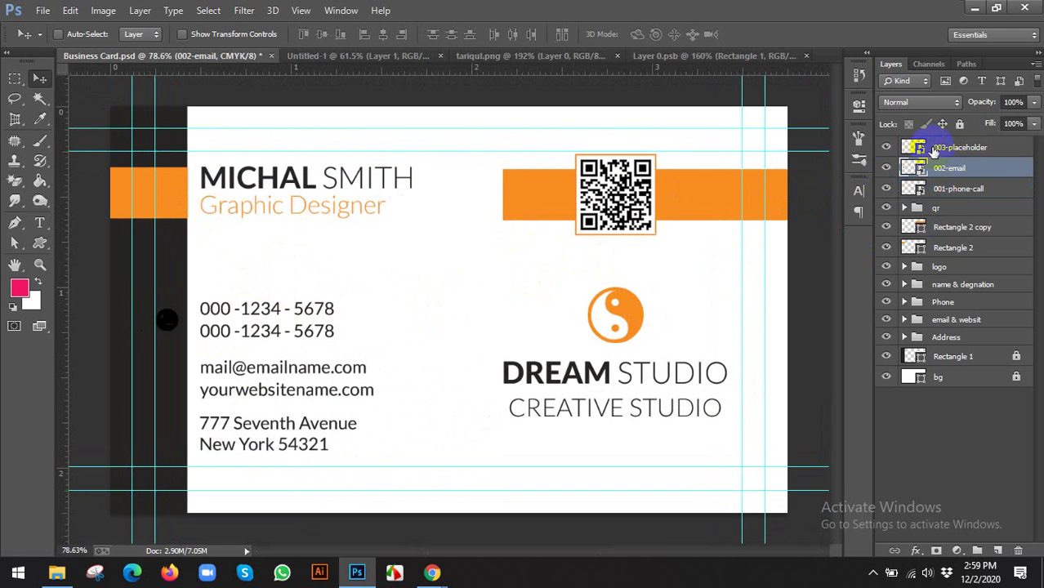
click(940, 148)
Move the phone-call icon layer to the top of the layer stack and confirm its name
click(945, 191)
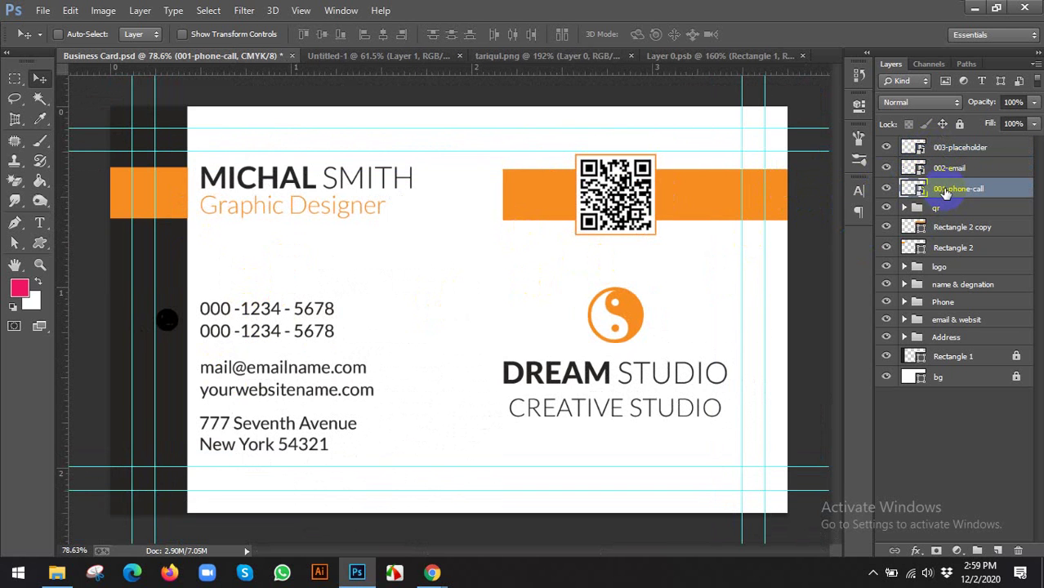
key(ctrl+bracketright)
key(ctrl+bracketright)
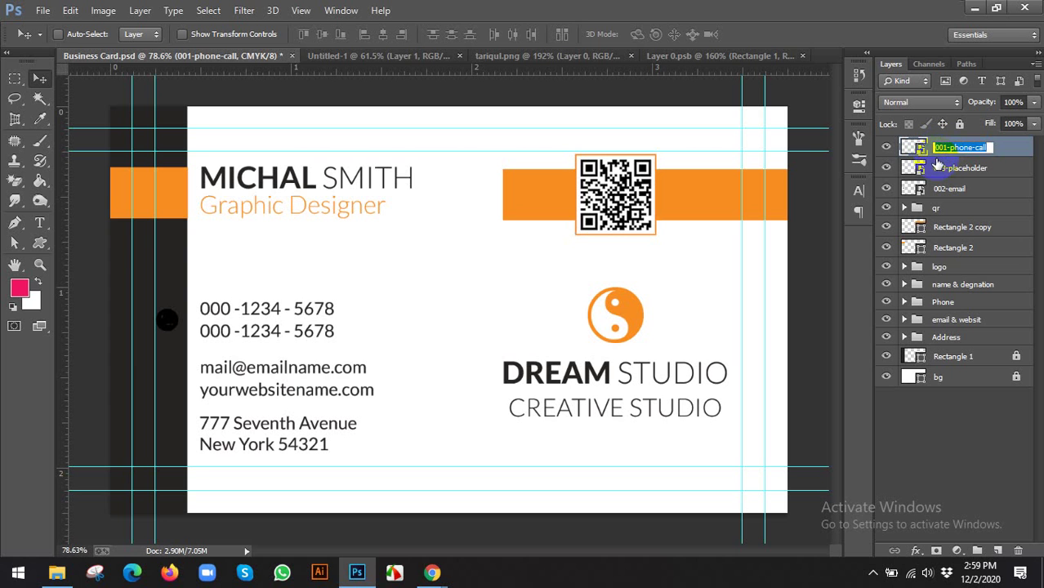
key(Return)
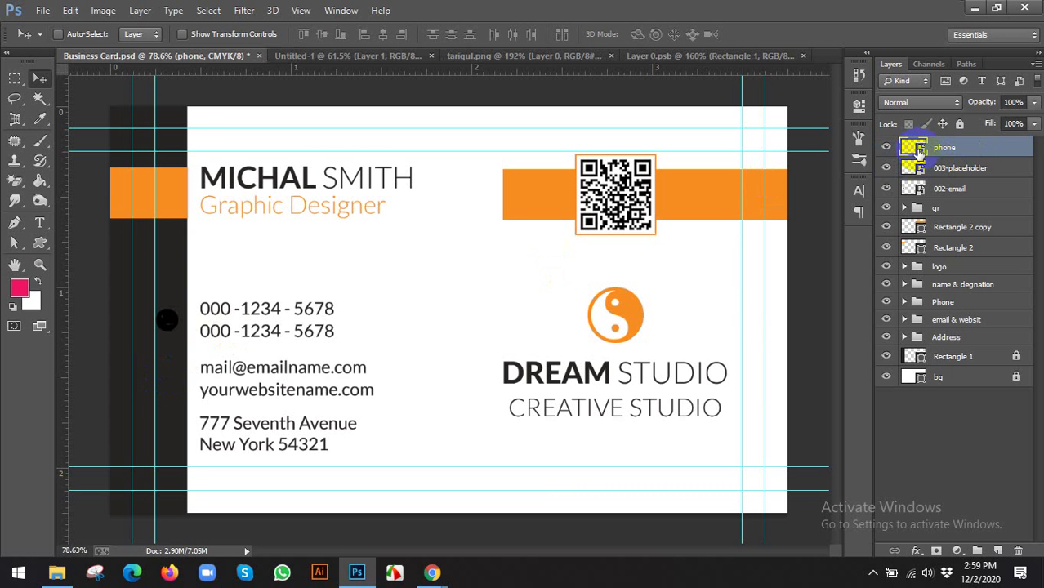
Open the phone icon's source file and inspect the shape's fill colour without changing it
double_click(917, 148)
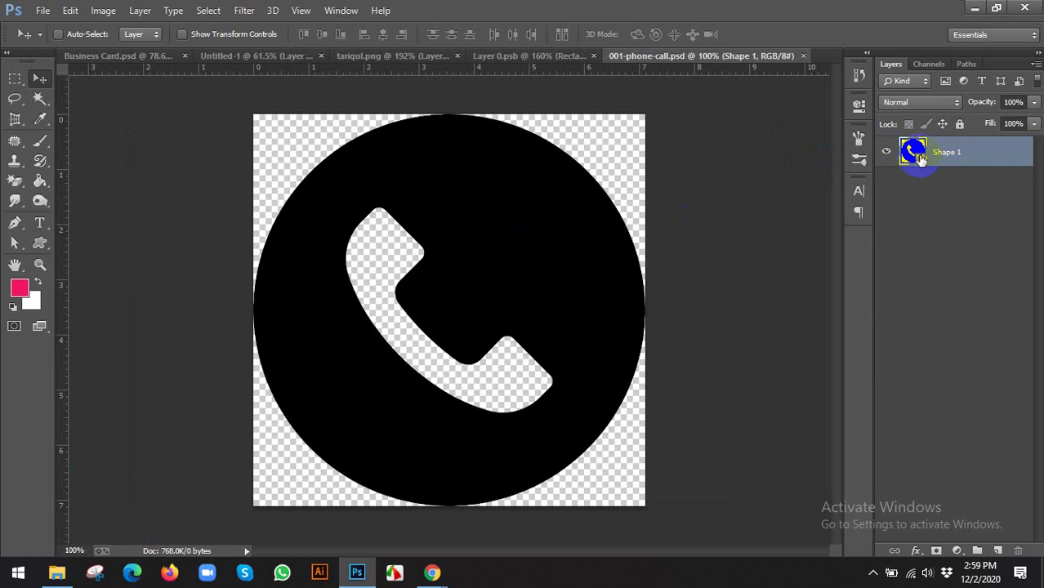
double_click(921, 159)
click(482, 248)
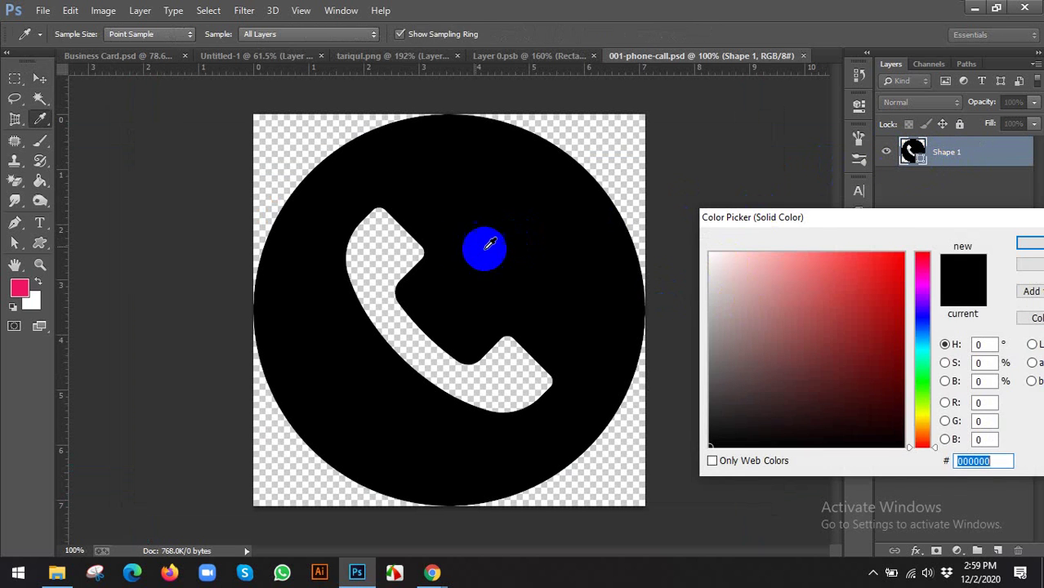
click(1036, 268)
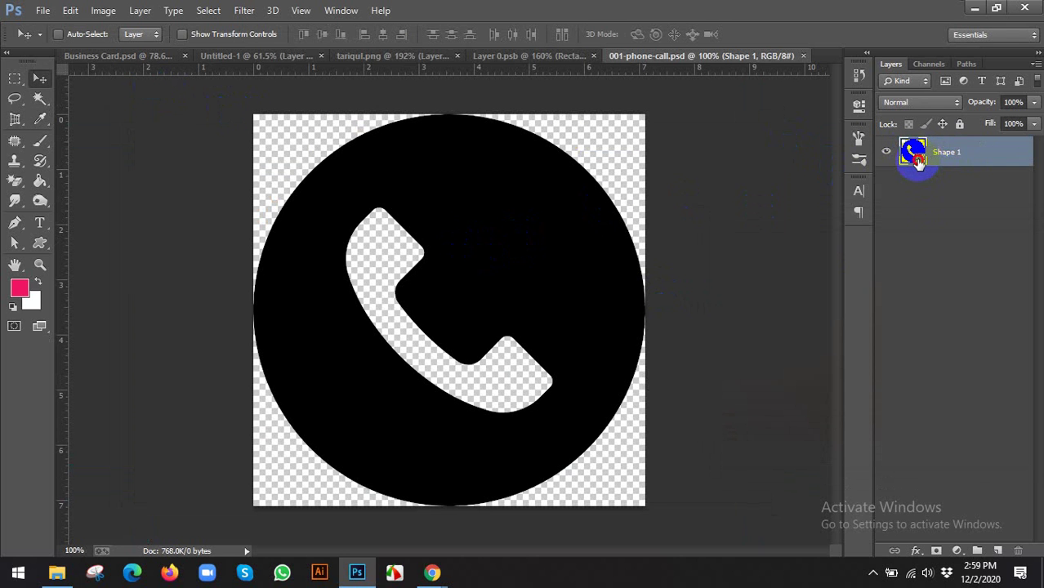
double_click(922, 157)
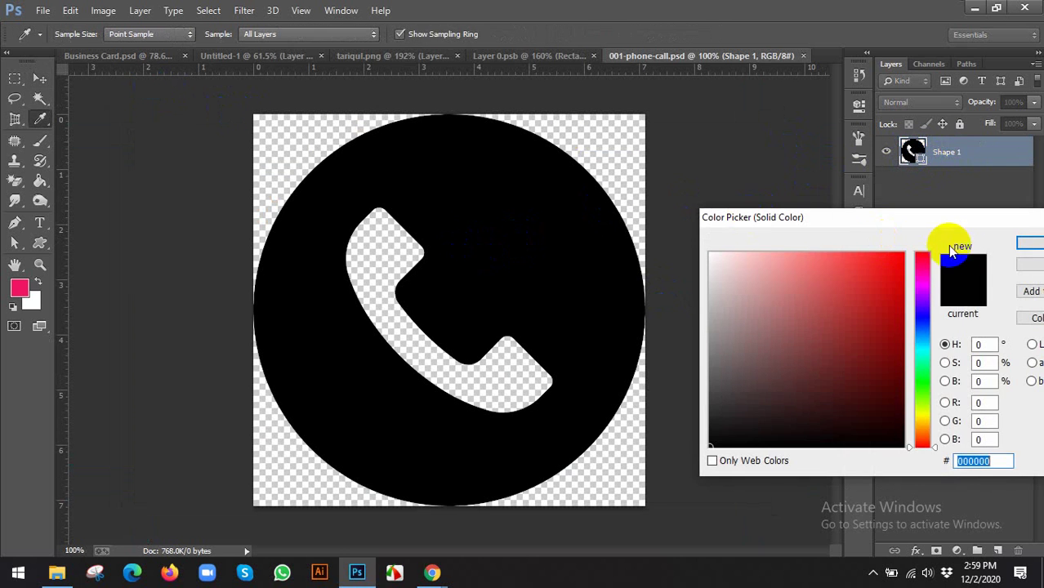
click(1033, 265)
Sample the orange f78d21 from the business card's bar as the foreground colour
click(85, 56)
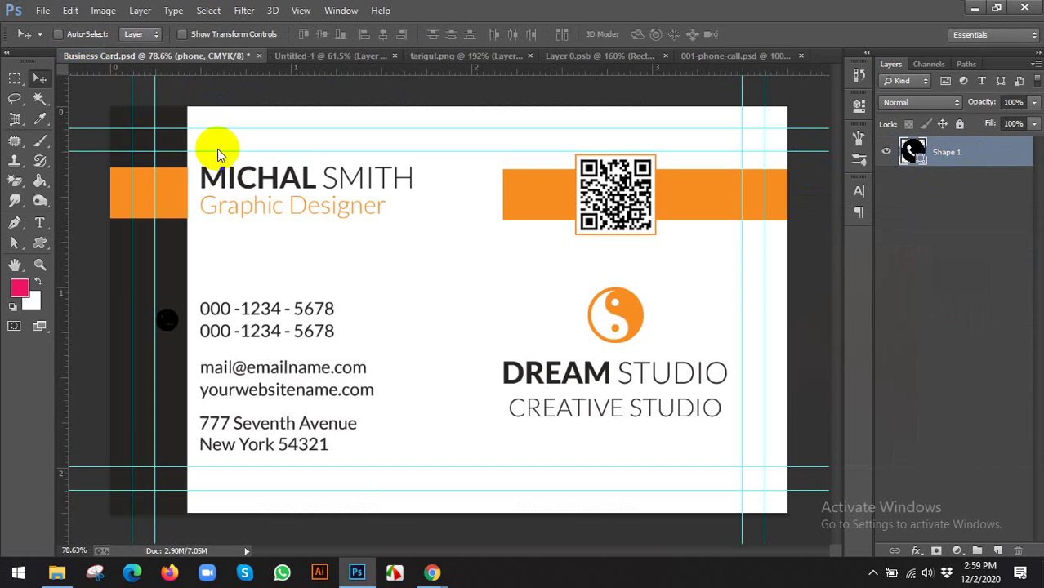
click(17, 289)
click(169, 176)
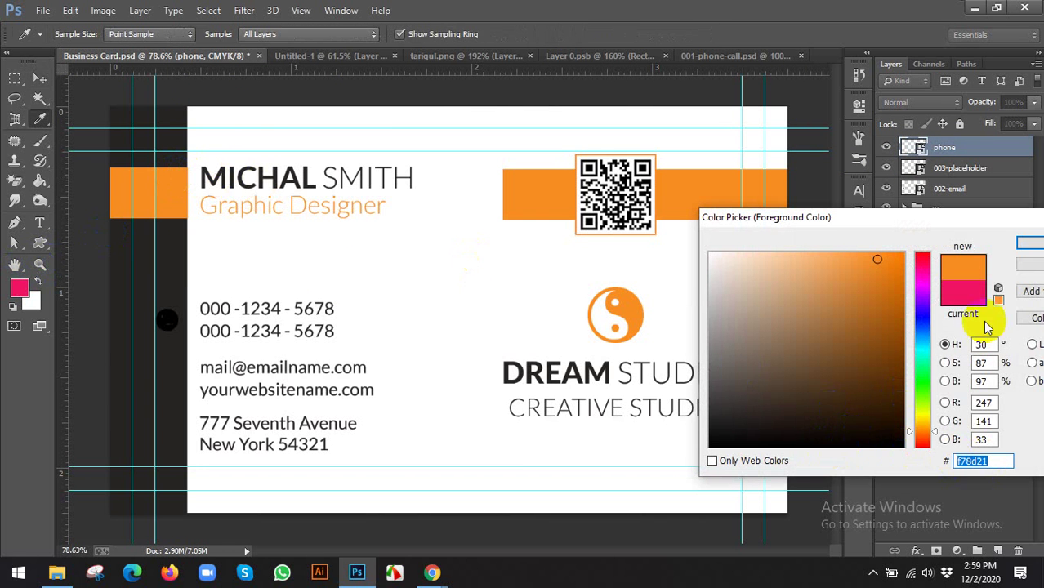
click(1028, 263)
key(v)
Set the phone shape's fill to orange f78d21 and save the icon document
click(728, 55)
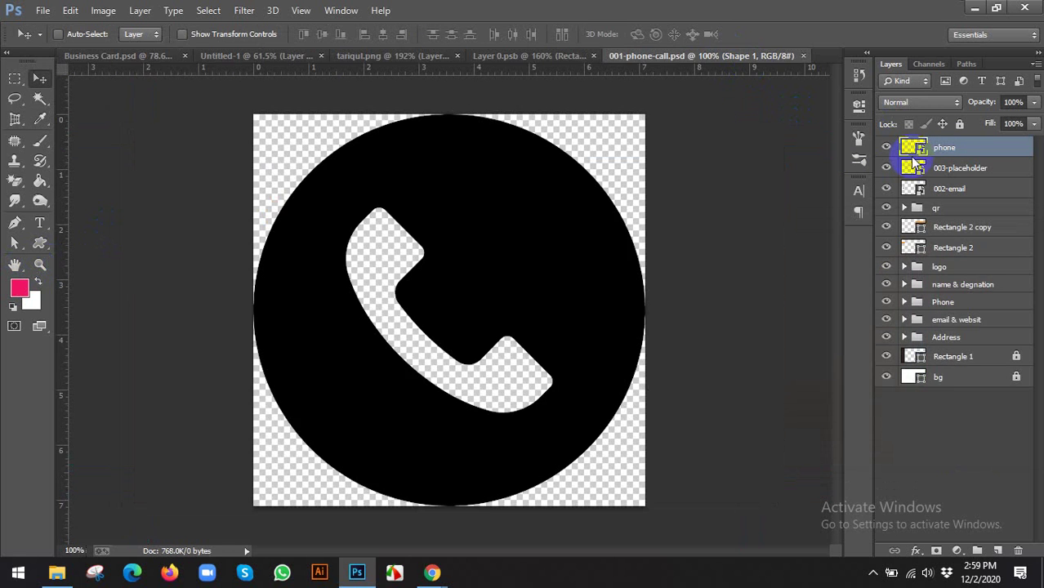
double_click(920, 158)
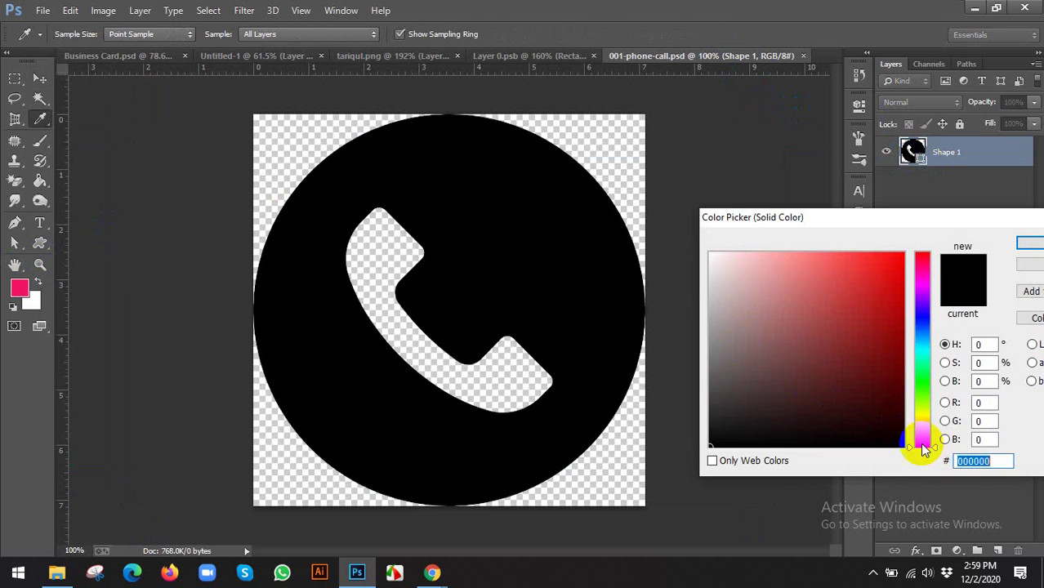
text(f78d21)
click(1028, 243)
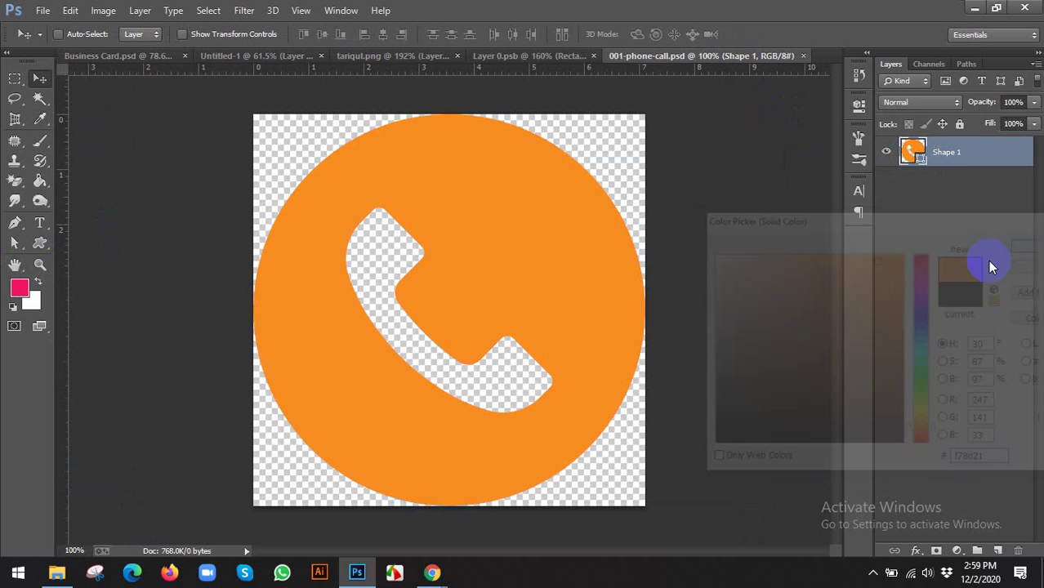
key(ctrl+s)
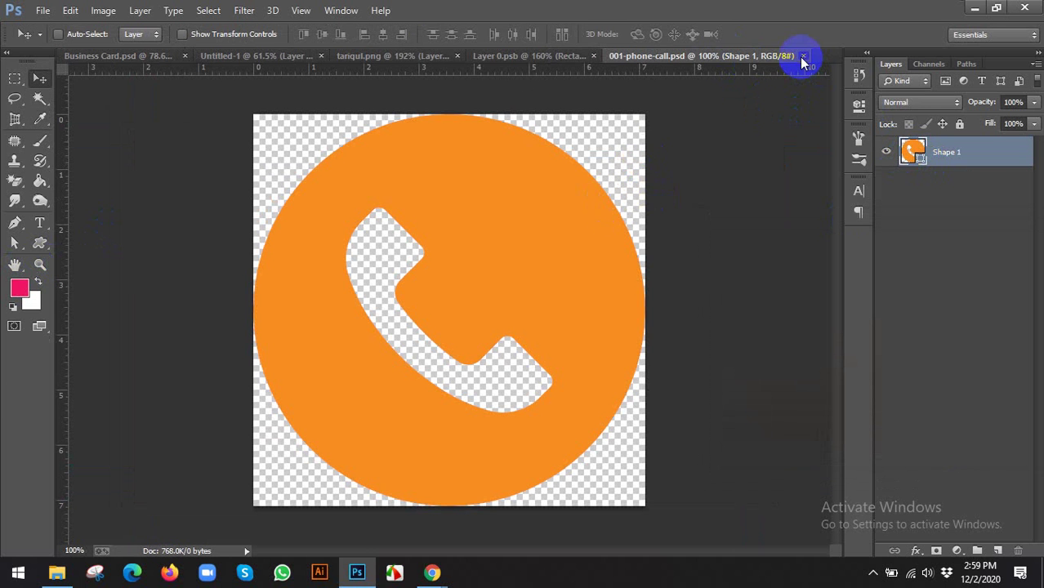
Close the phone icon and framed QR documents, and close the pink QR image without saving
click(803, 56)
click(701, 56)
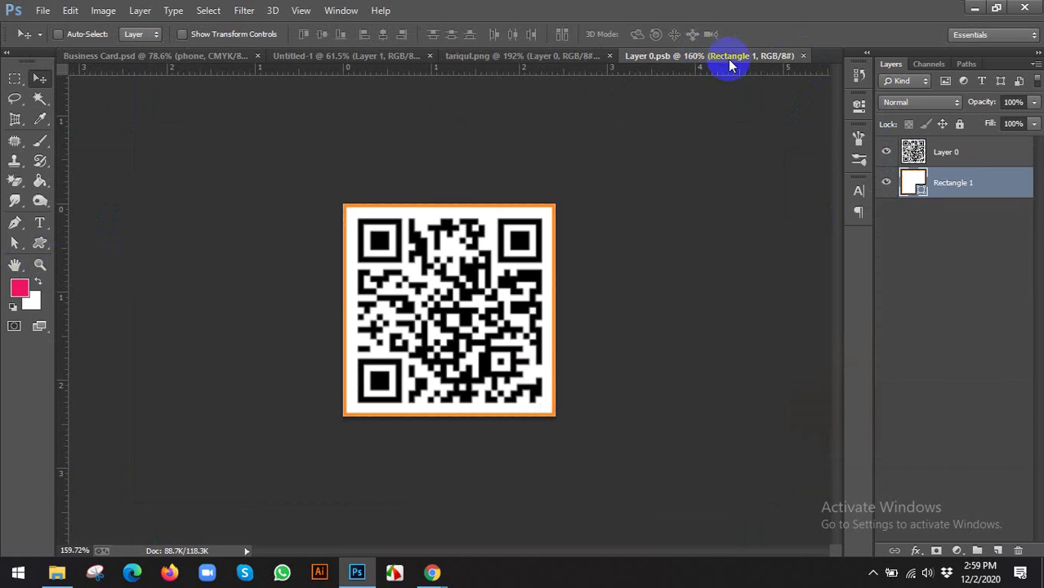
click(803, 55)
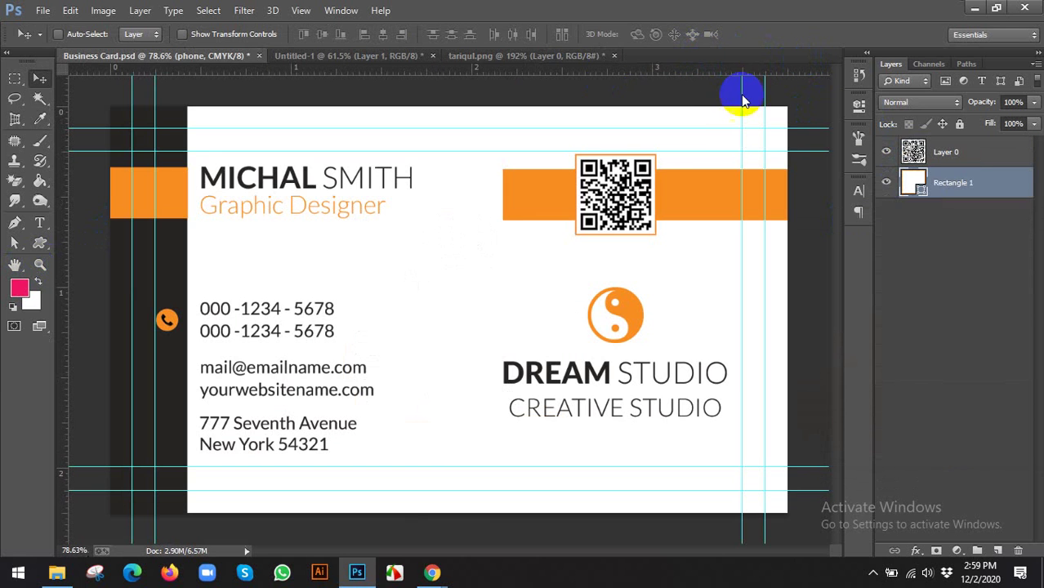
click(531, 56)
click(614, 55)
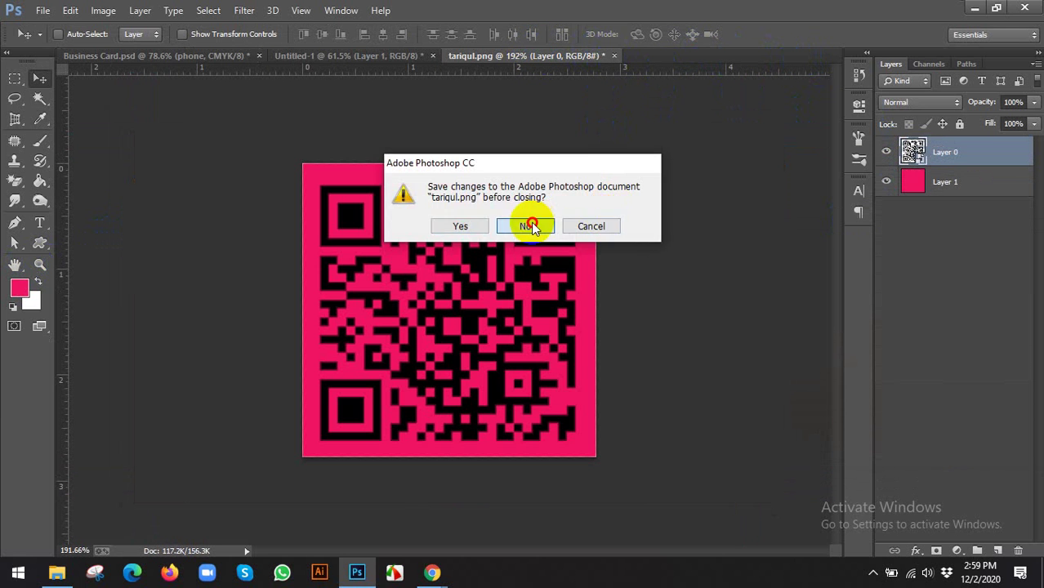
click(530, 225)
scroll(431, 268, down, 1)
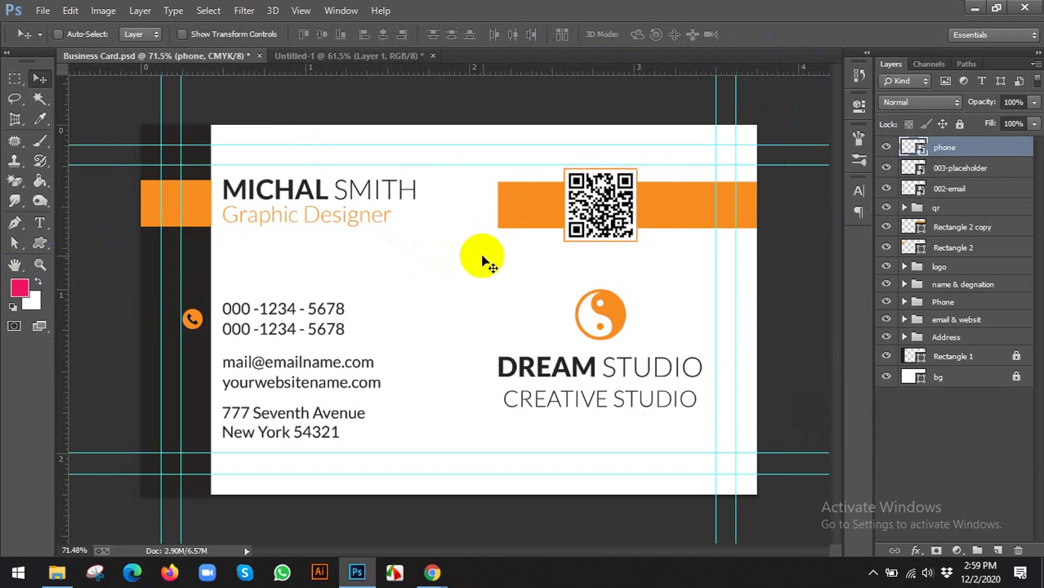
Move the 002-email layer above 003-placeholder and rename it 'email'
click(942, 169)
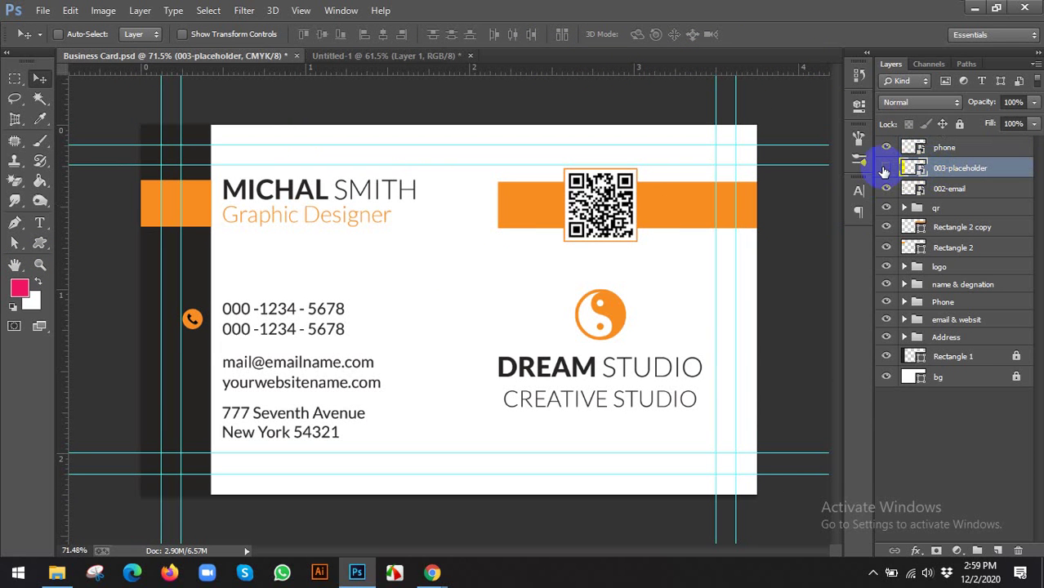
drag(921, 194, 940, 163)
double_click(952, 168)
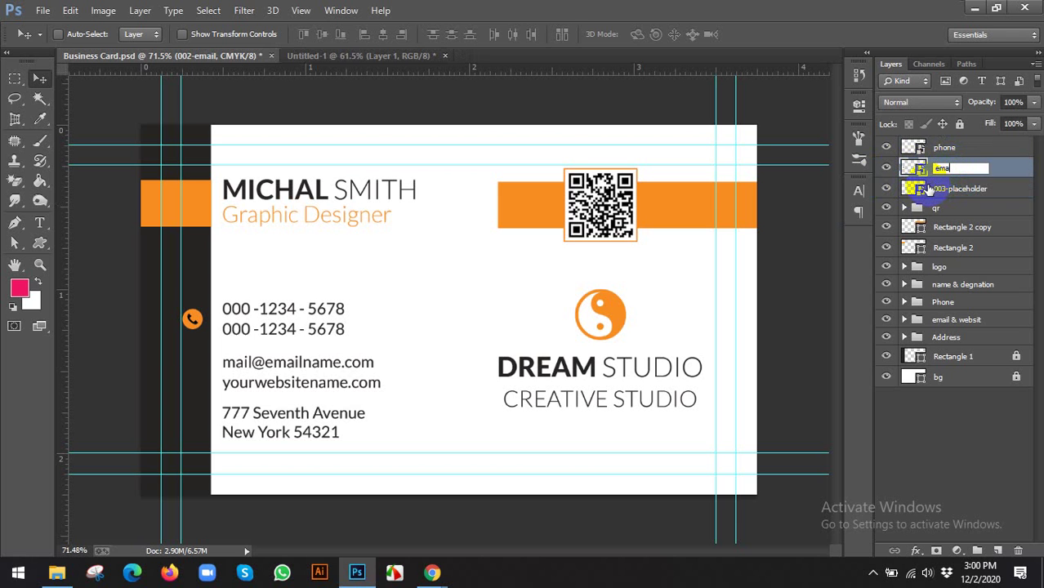
text(email)
key(Return)
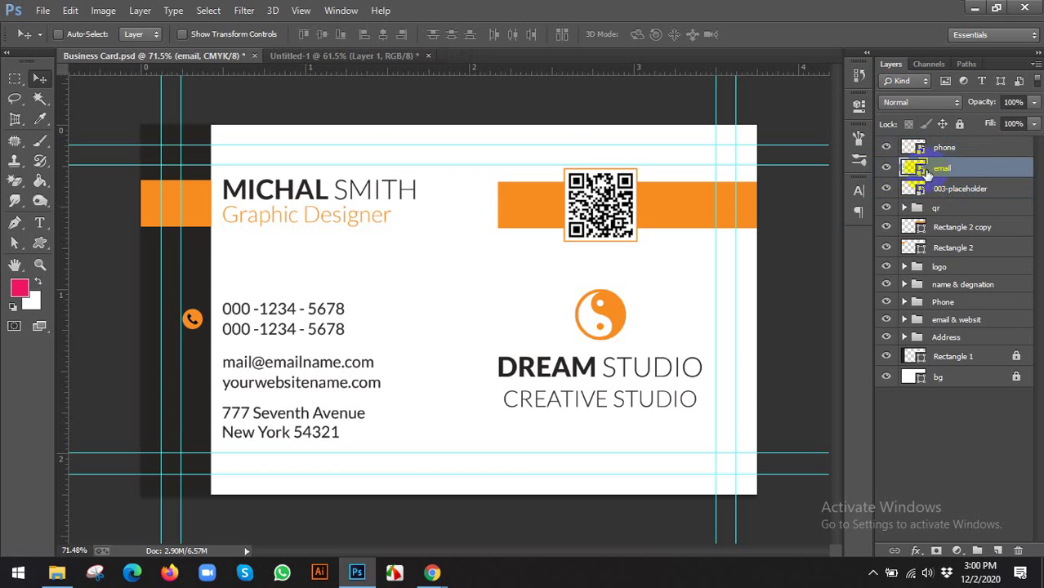
In the email icon's contents, unlock L1 and fill the envelope with orange f78d1f
double_click(920, 169)
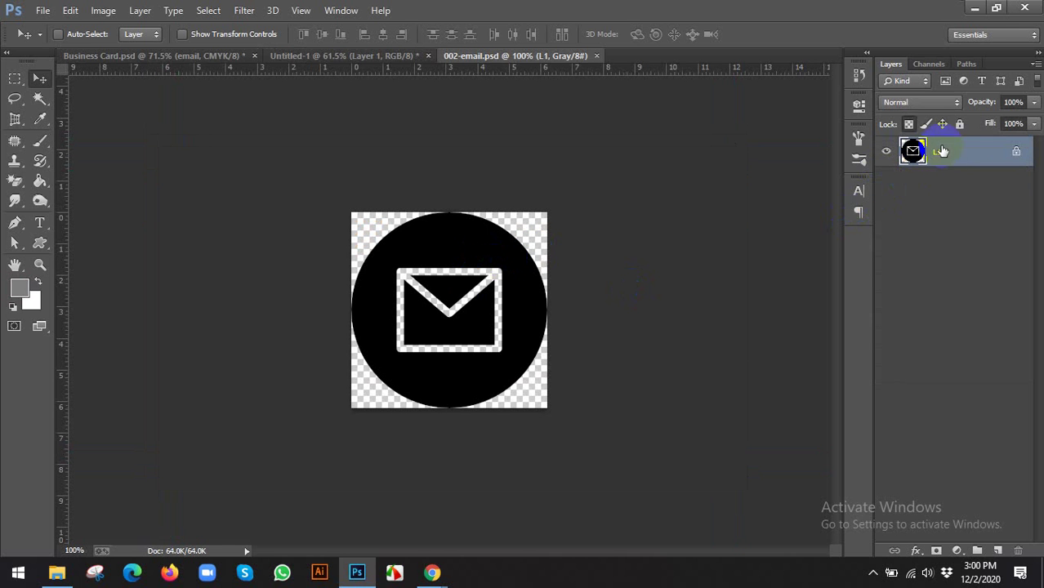
click(908, 124)
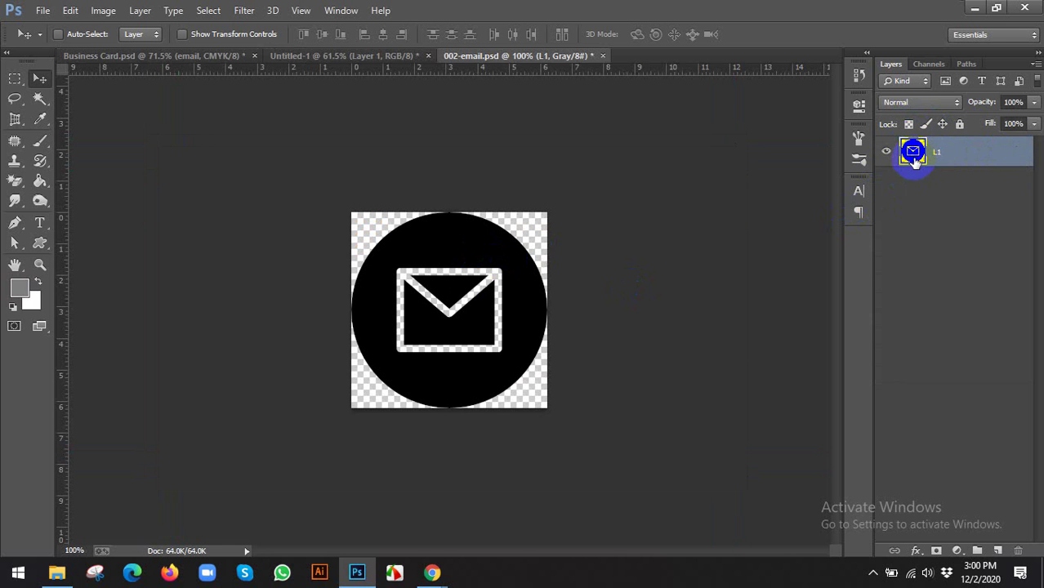
double_click(878, 152)
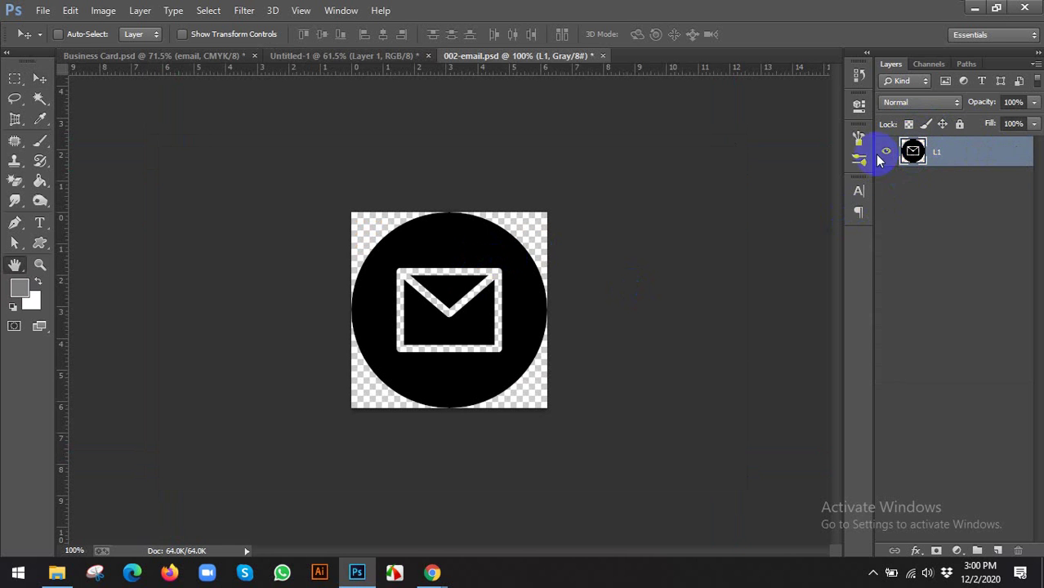
click(1036, 224)
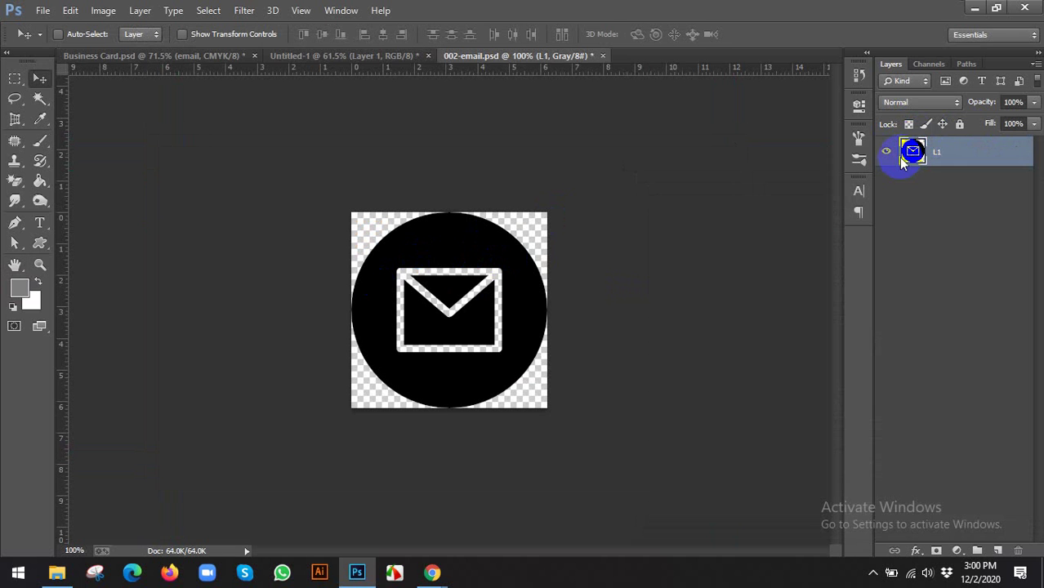
ctrl+click(912, 157)
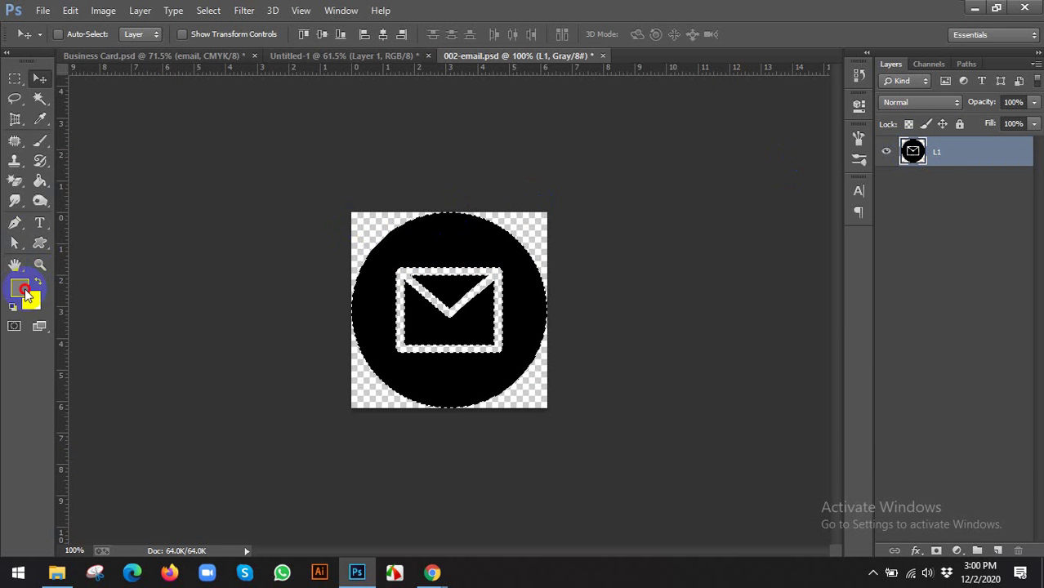
click(22, 288)
click(1003, 460)
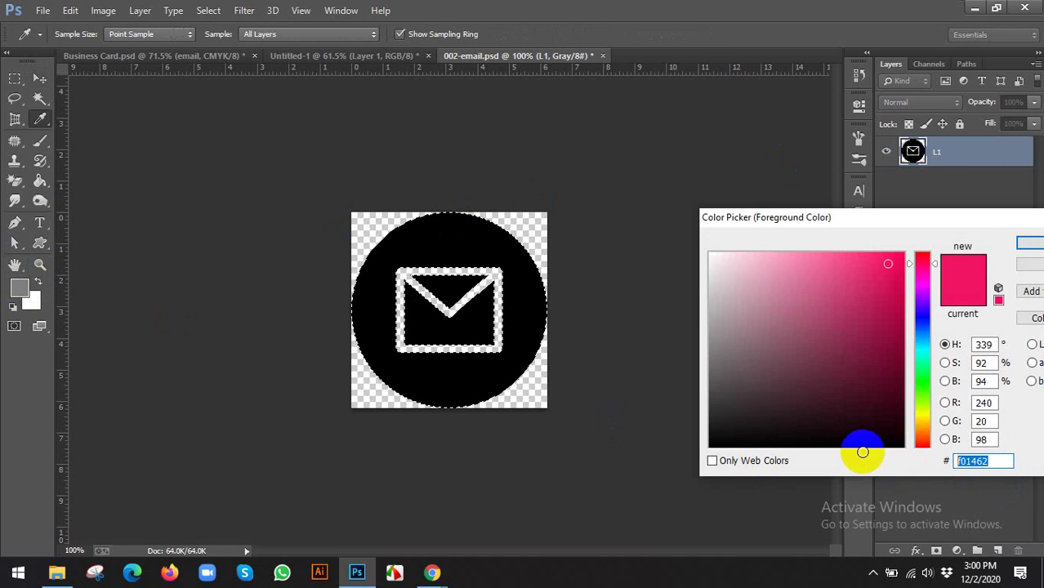
text(f78d1f)
click(1029, 244)
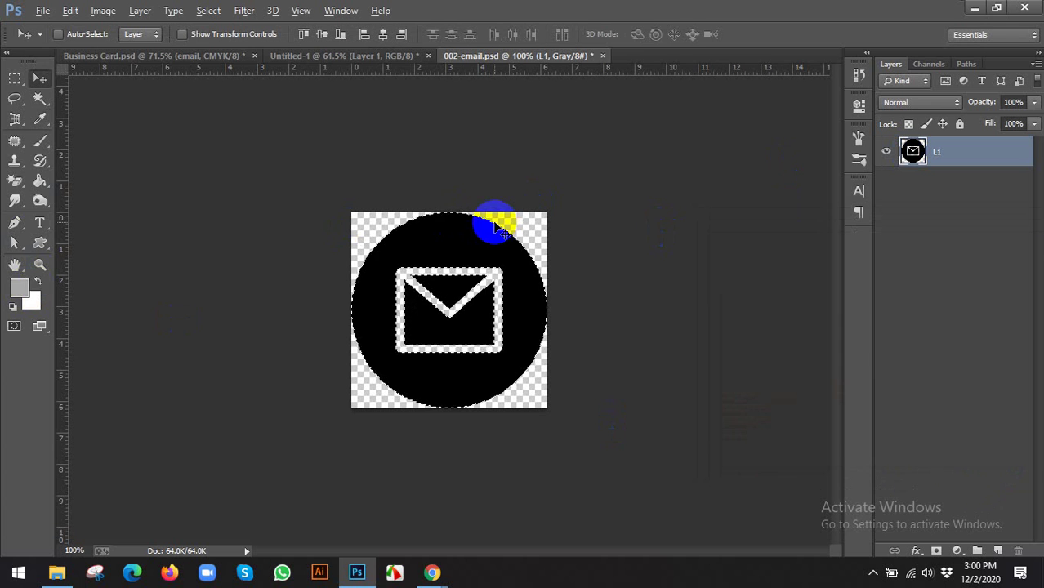
key(alt+BackSpace)
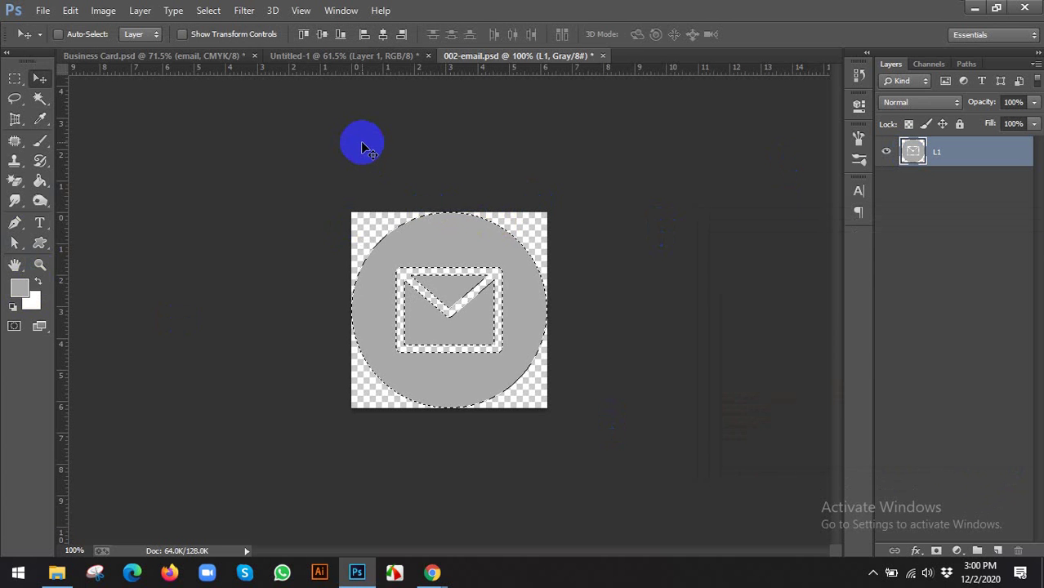
Convert the icon document to RGB, refill it with orange, deselect, and close it
click(104, 11)
mouse_move(140, 54)
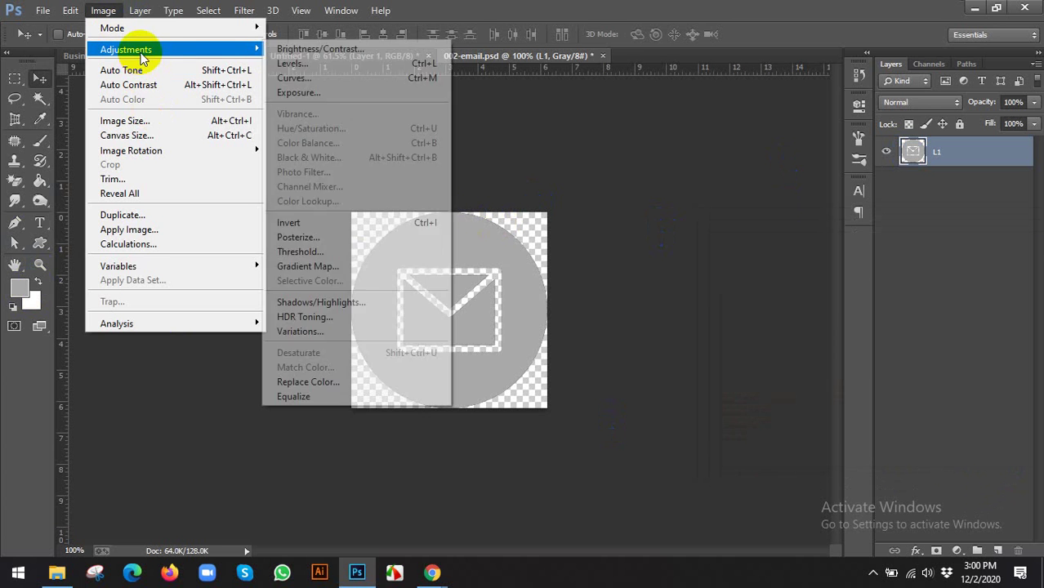
mouse_move(228, 33)
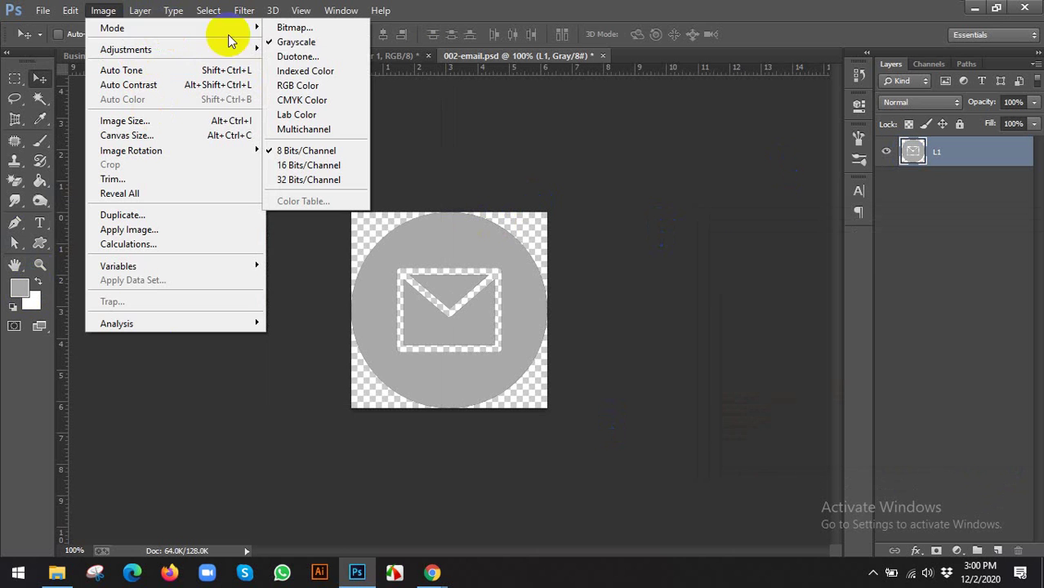
click(297, 85)
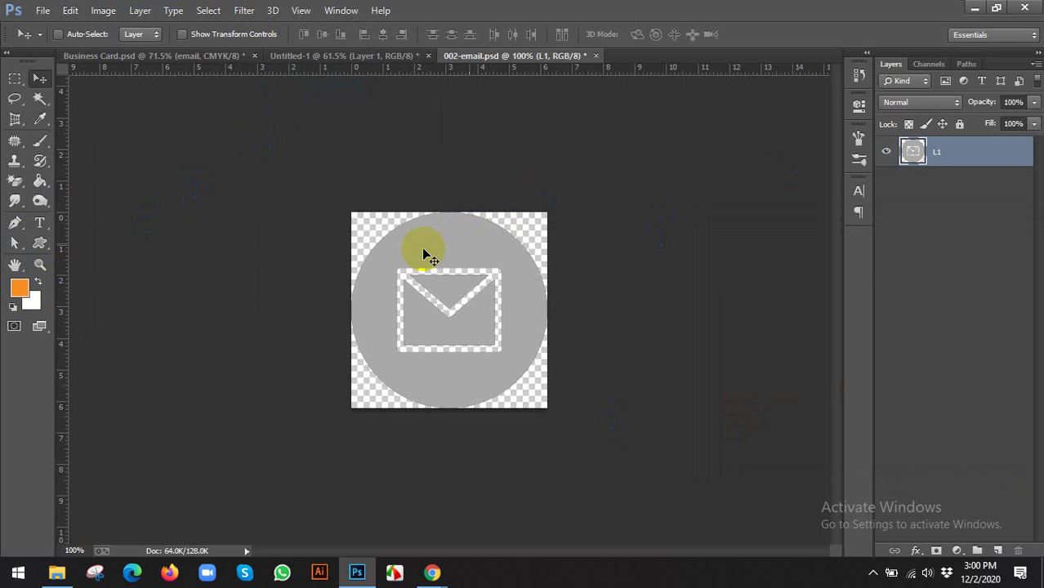
ctrl+click(913, 151)
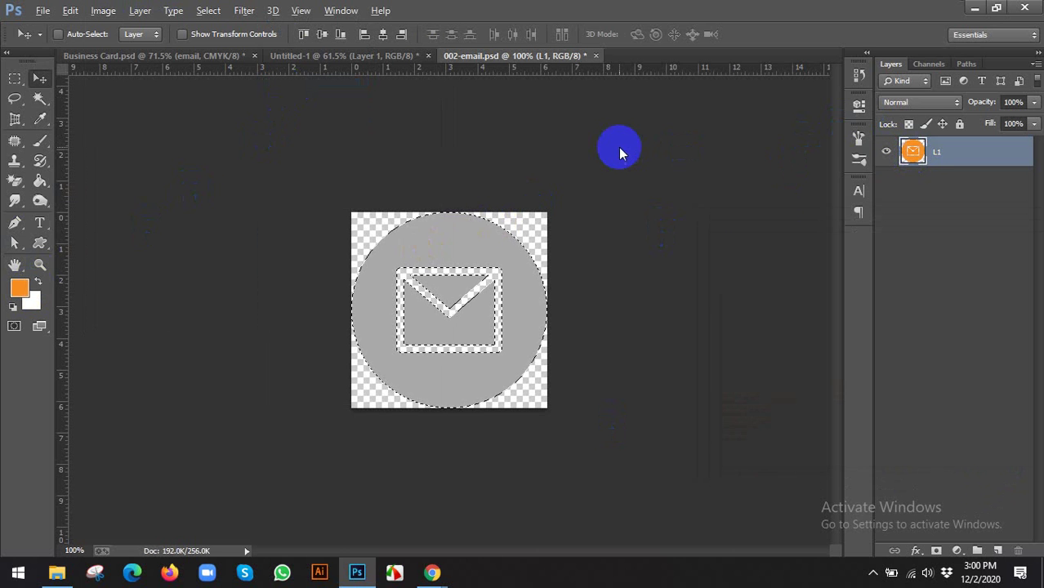
key(alt+BackSpace)
key(ctrl+d)
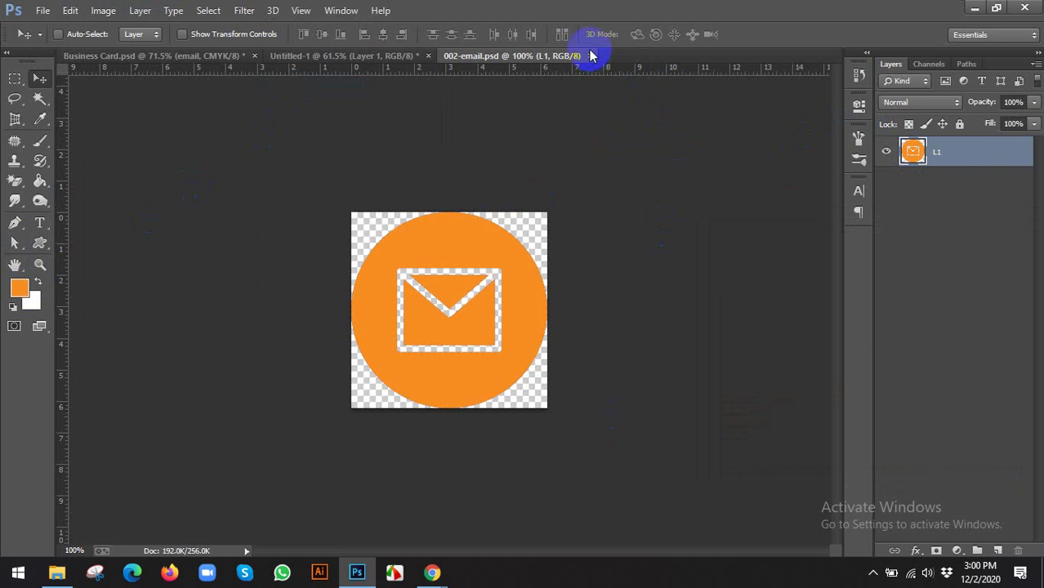
click(591, 55)
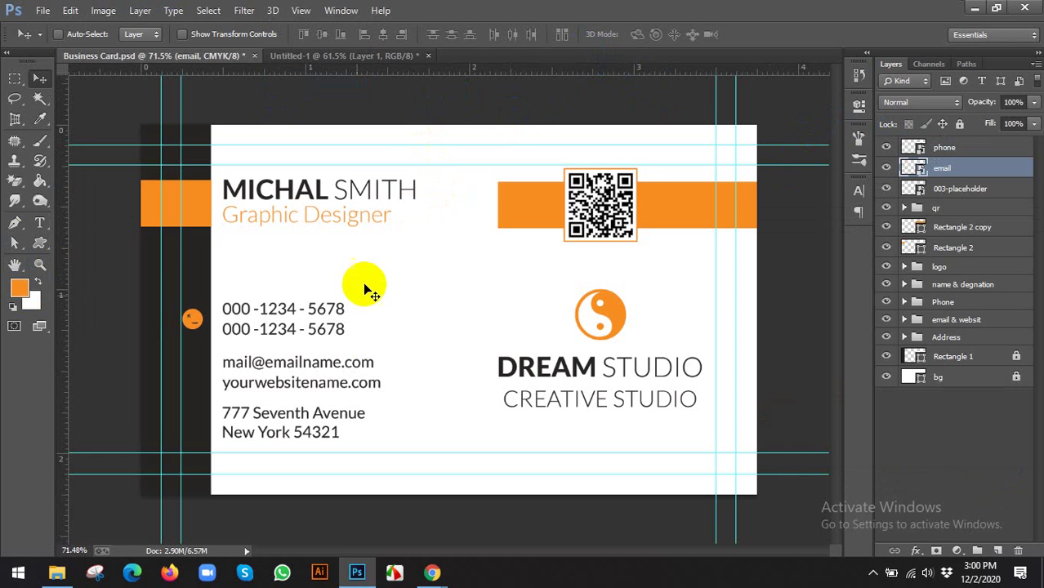
Place the location-pin icon beside the address line and name its layer 'location'
drag(175, 356, 195, 388)
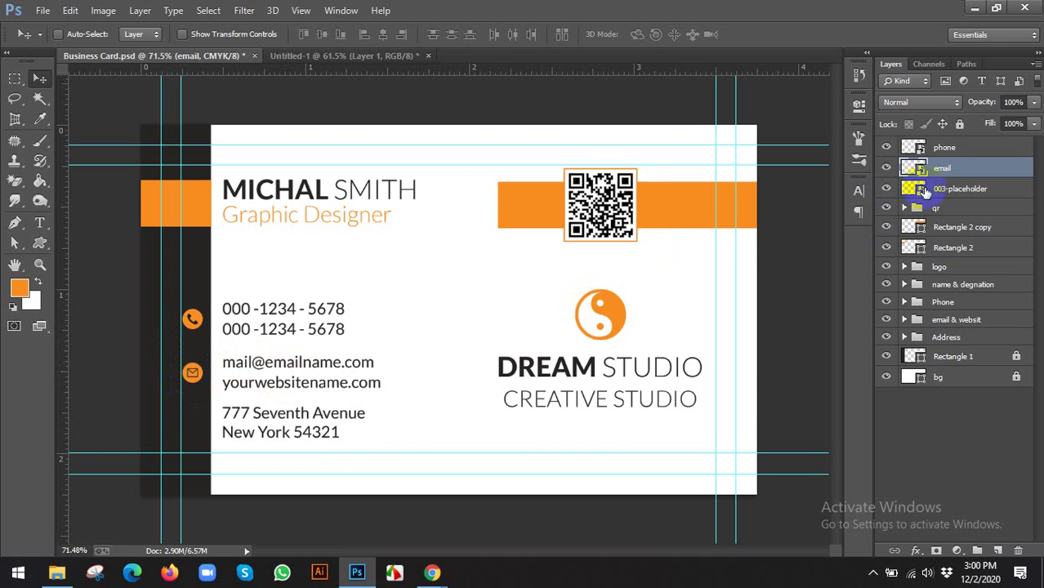
click(951, 188)
drag(194, 321, 201, 428)
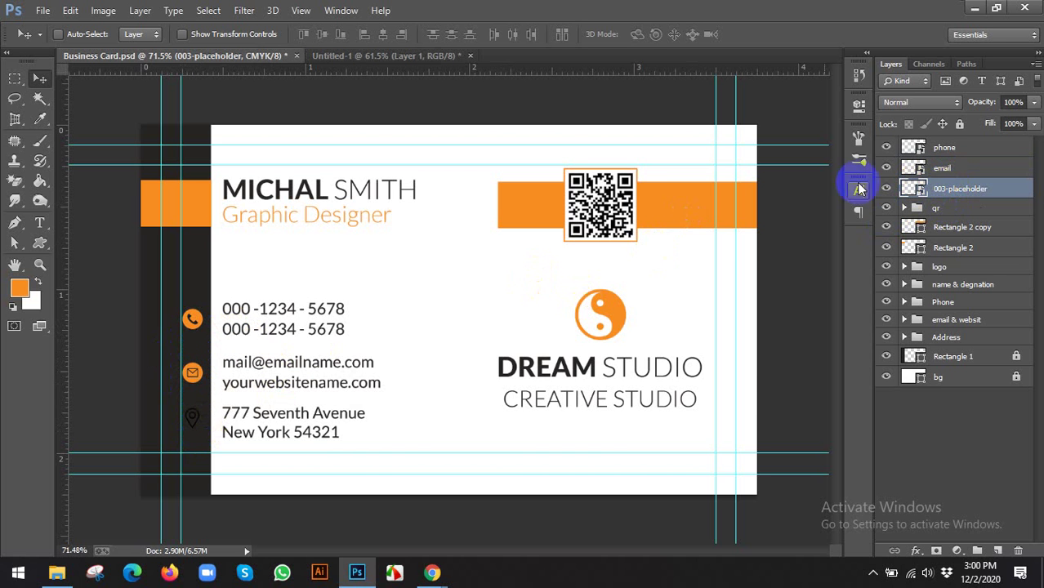
click(965, 190)
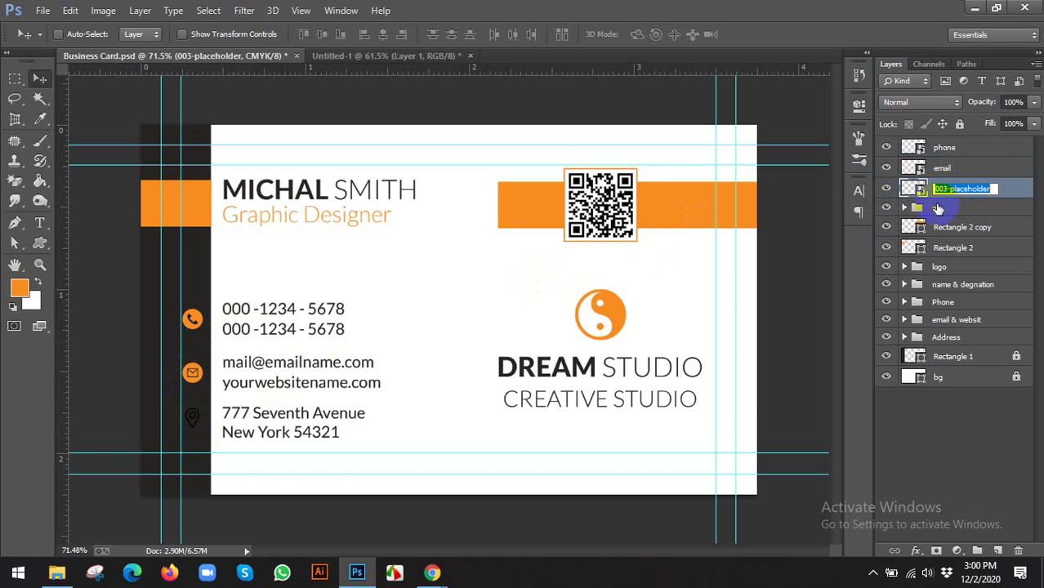
key(Return)
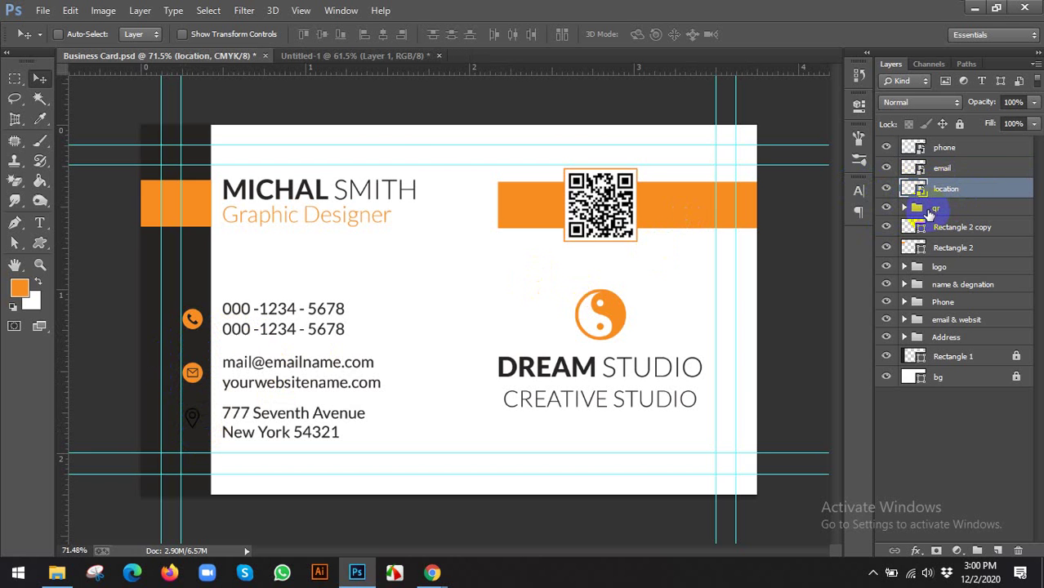
Set the pin shape's colour to orange f78d21 in its source file and close it
double_click(915, 189)
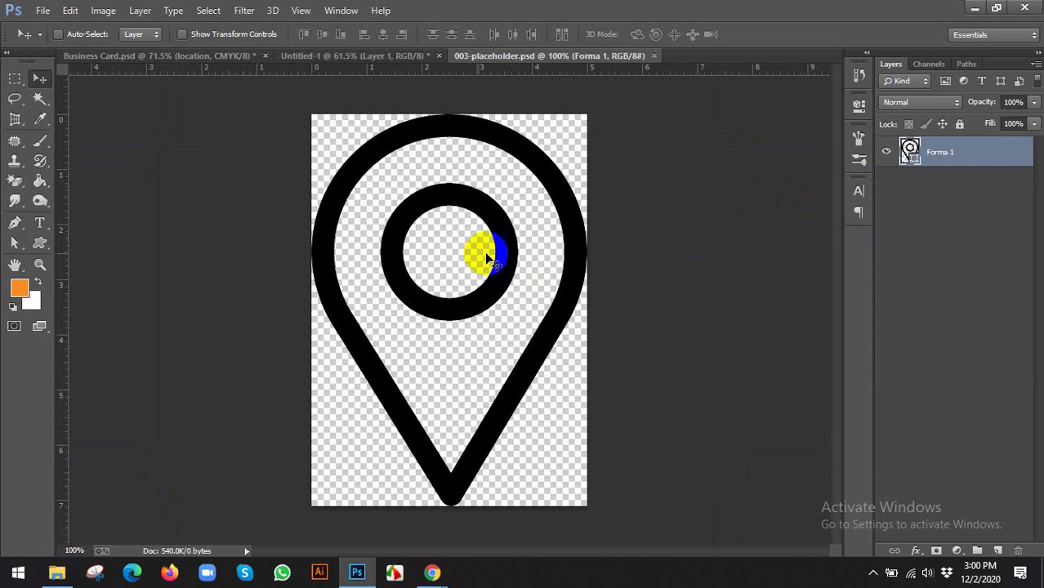
double_click(916, 164)
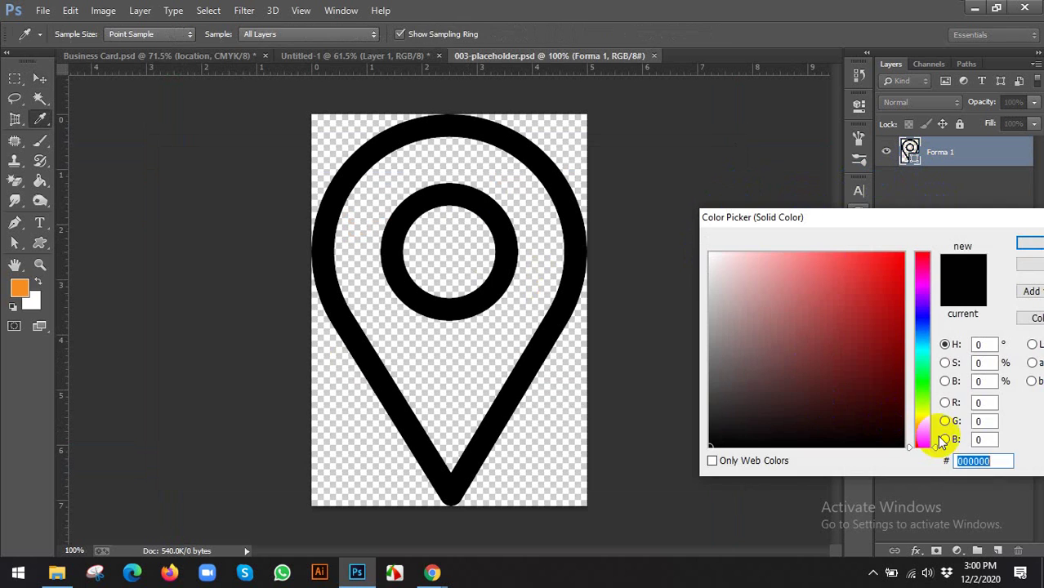
double_click(993, 461)
text(f78d21)
click(1028, 244)
key(v)
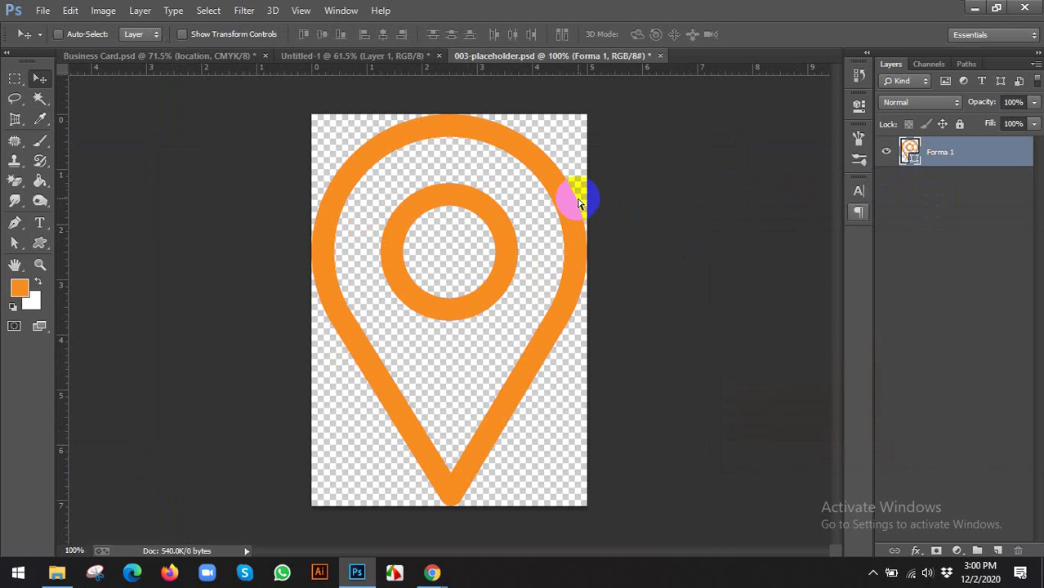
click(656, 55)
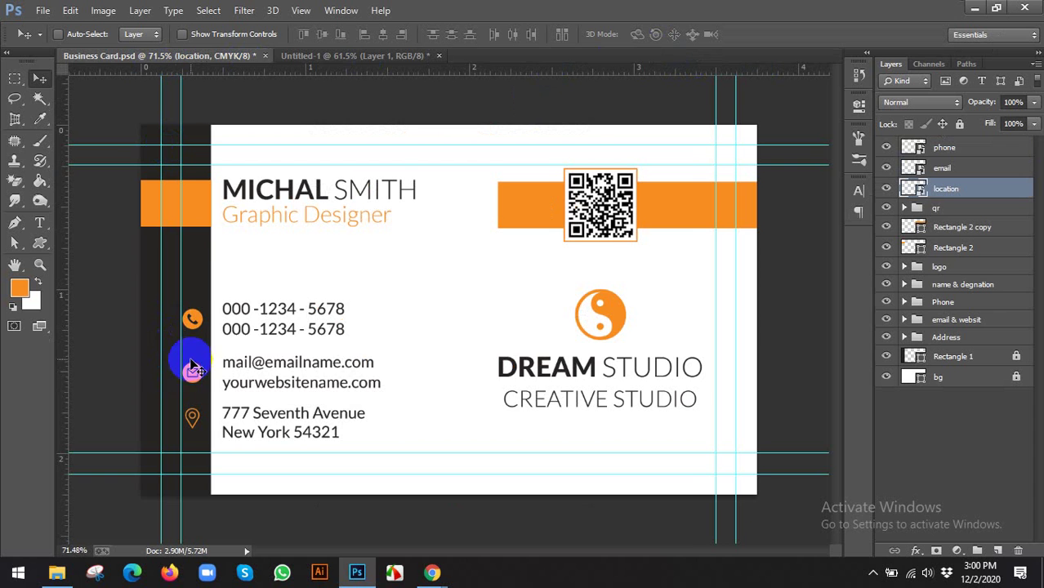
Bring up the reference card design in the browser to compare
scroll(200, 384, down, 1)
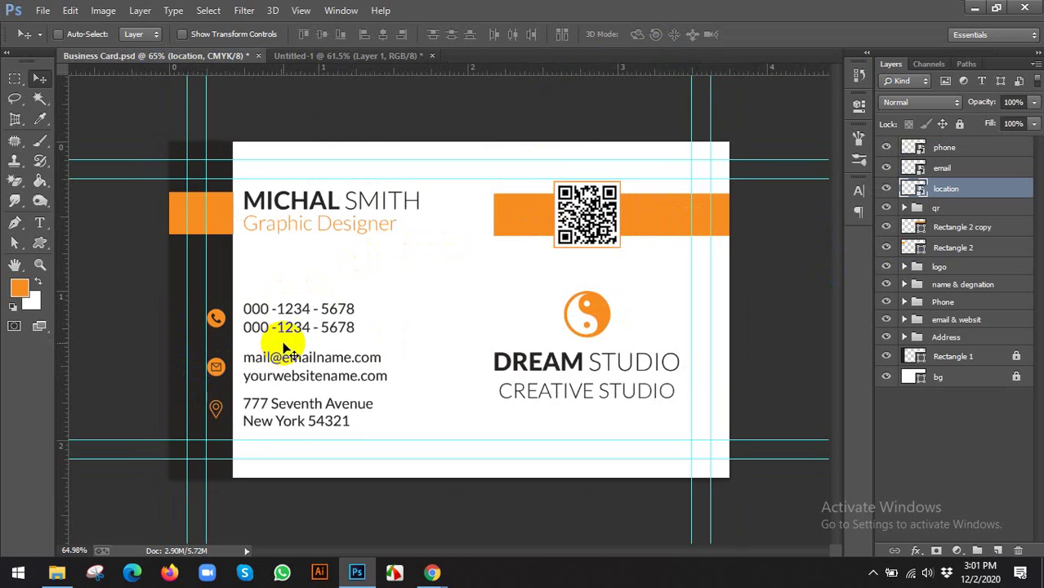
scroll(275, 347, down, 1)
scroll(278, 350, up, 1)
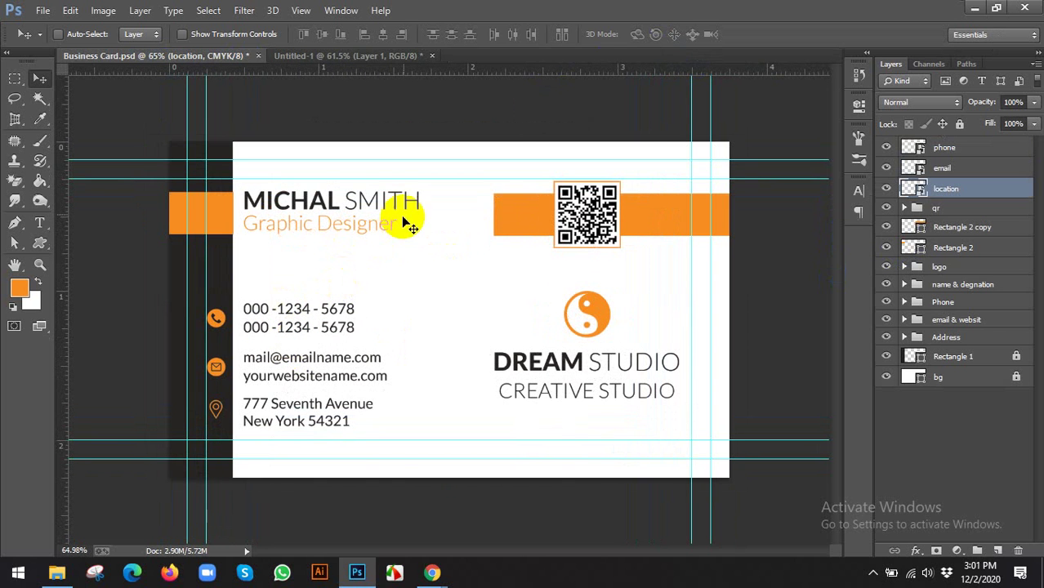
mouse_move(428, 564)
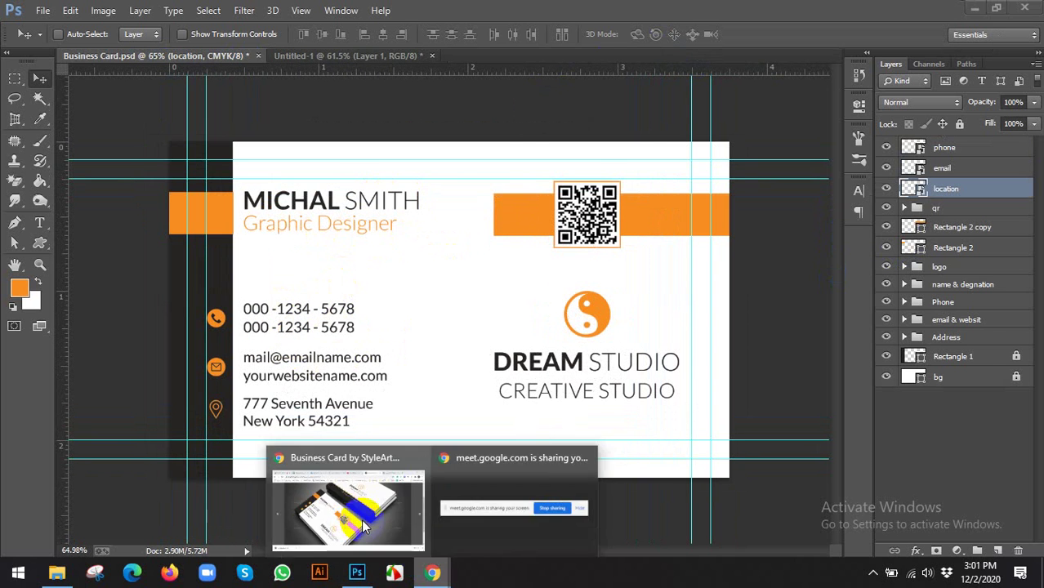
click(347, 501)
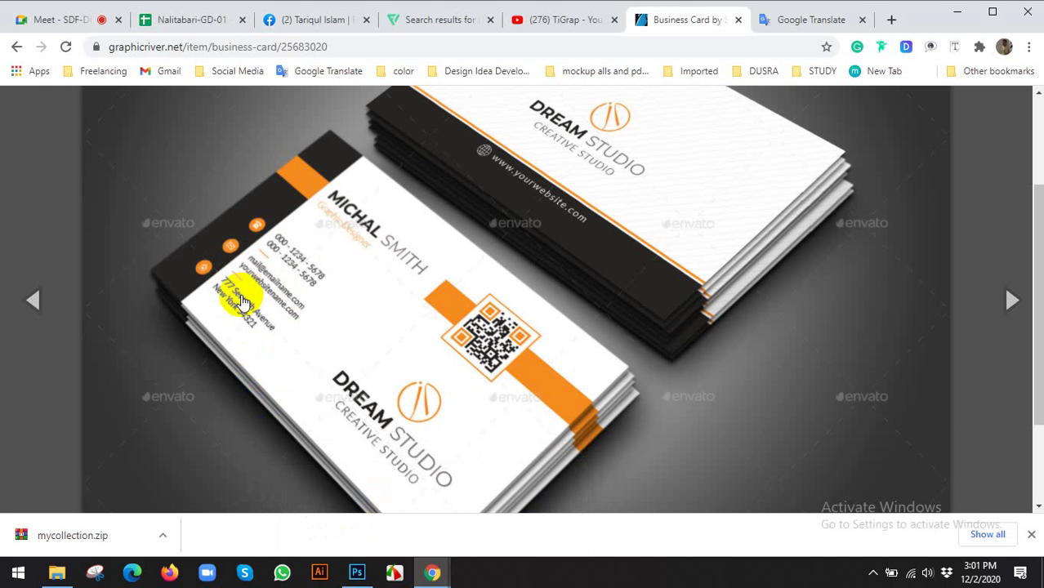
scroll(273, 281, down, 1)
click(357, 570)
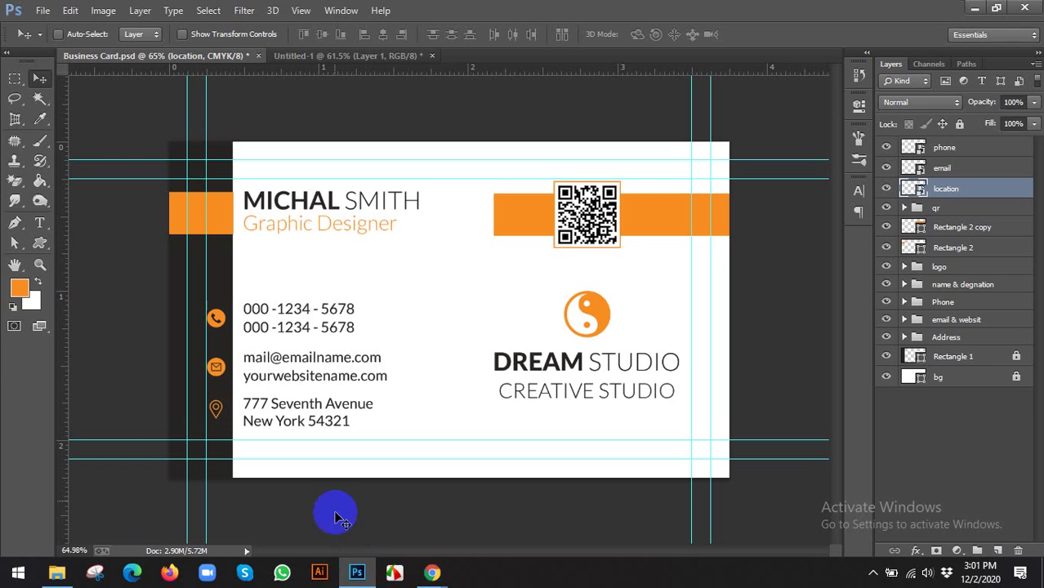
scroll(331, 388, up, 1)
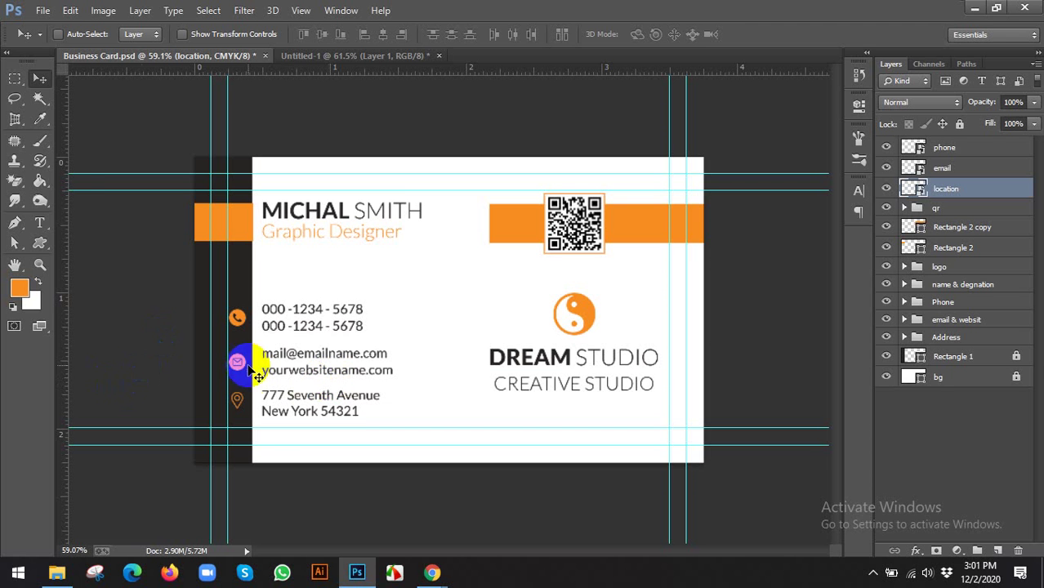
key(ctrl+plus)
double_click(945, 190)
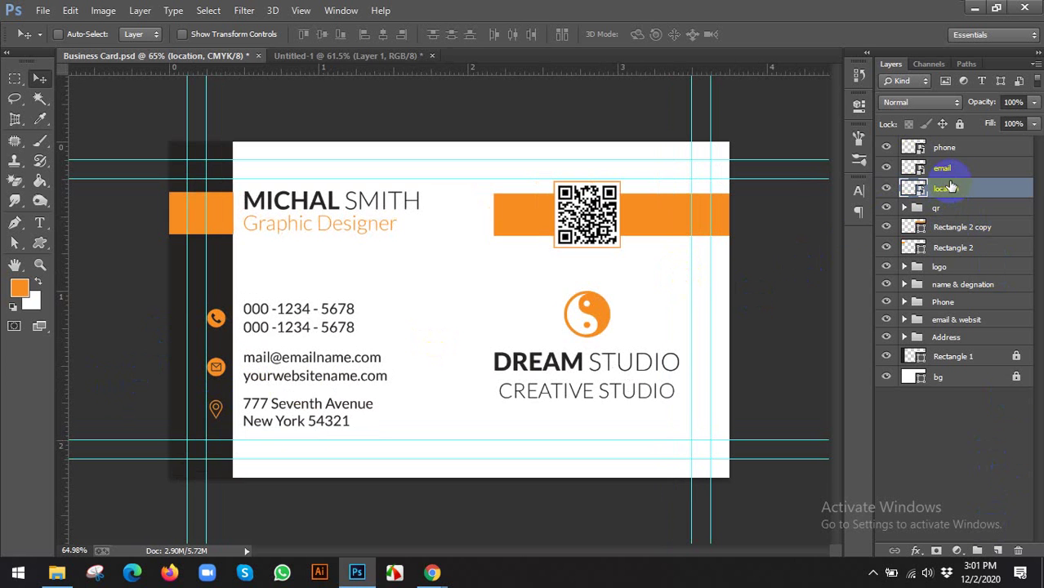
click(186, 443)
scroll(192, 408, up, 11)
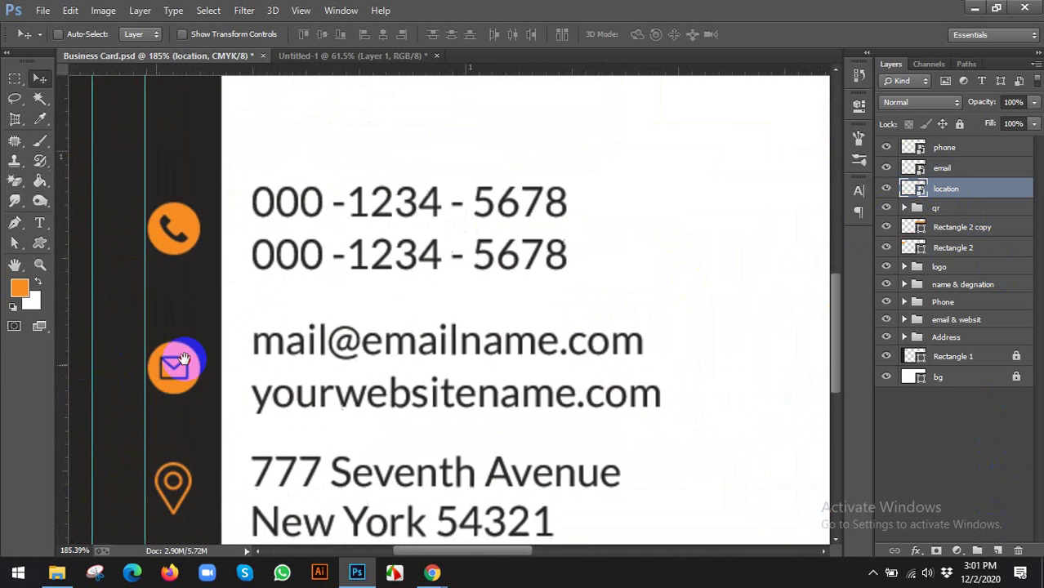
scroll(184, 359, up, 3)
Draw a circle with the Ellipse tool and move it over the email icon
click(40, 243)
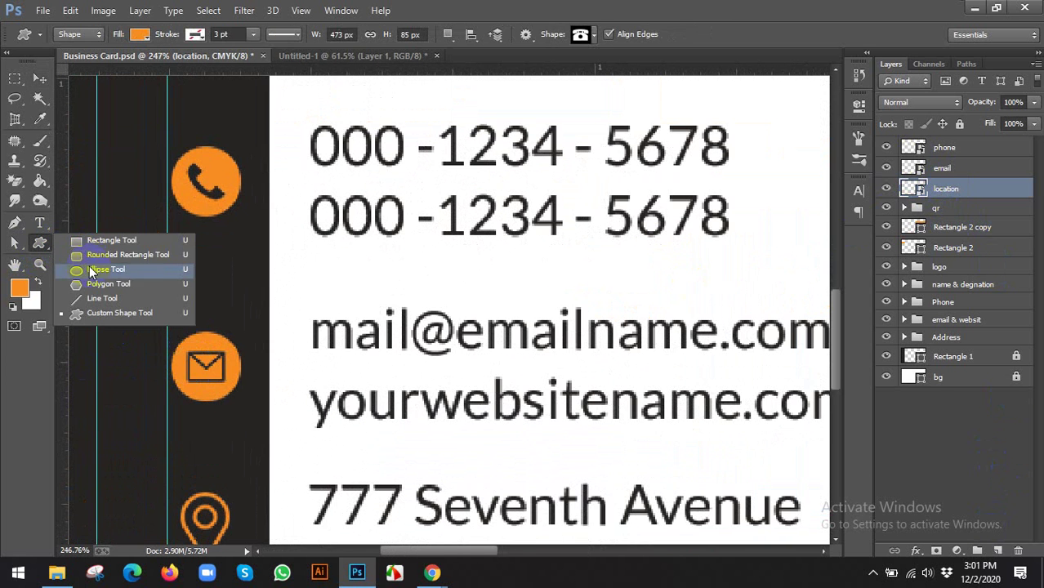
click(90, 264)
scroll(201, 368, up, 3)
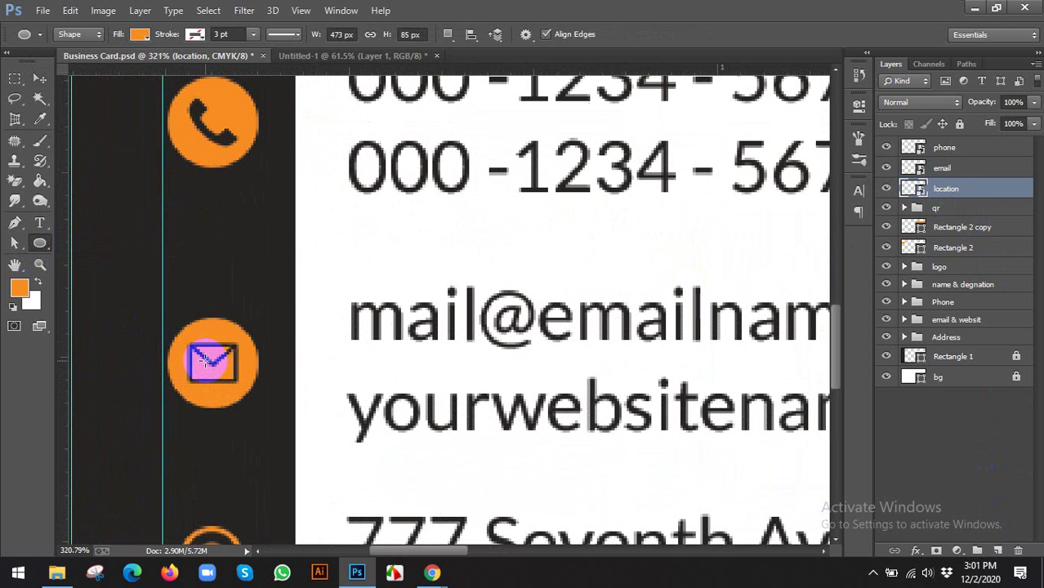
drag(210, 365, 300, 457)
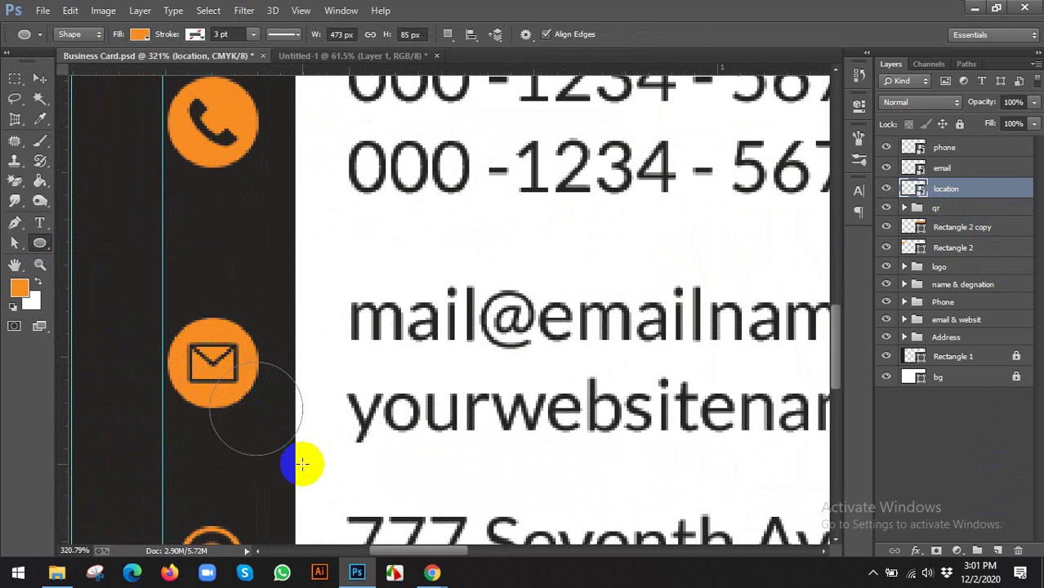
key(v)
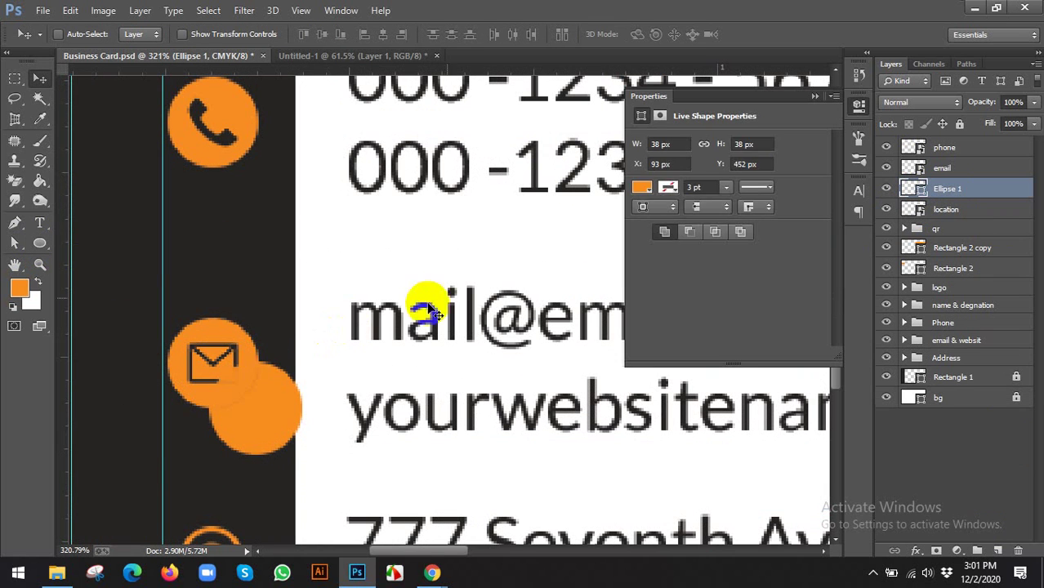
click(858, 103)
drag(289, 406, 247, 359)
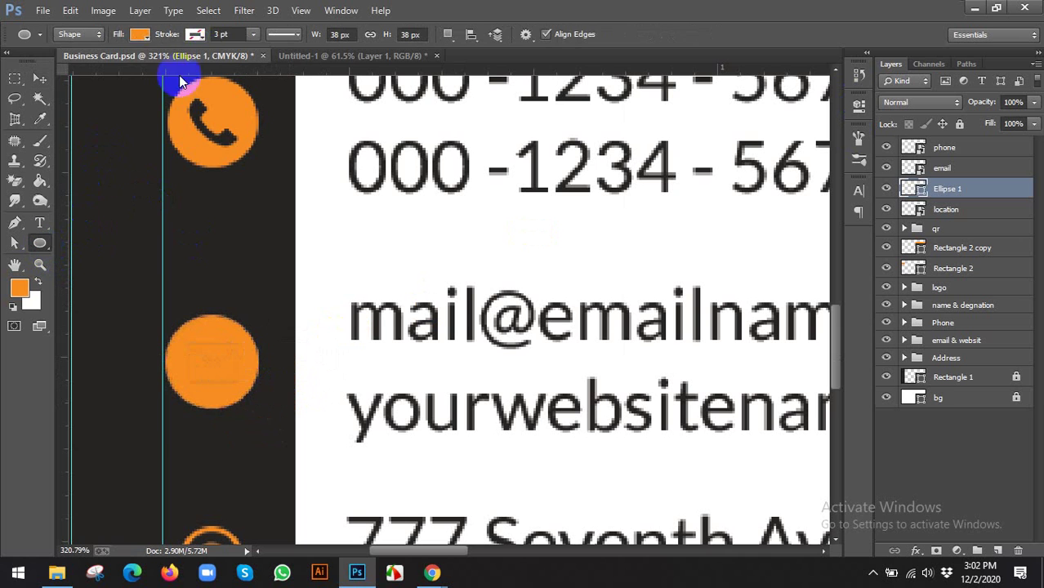
Remove the circle's fill and give it a coloured outline
click(139, 34)
click(76, 65)
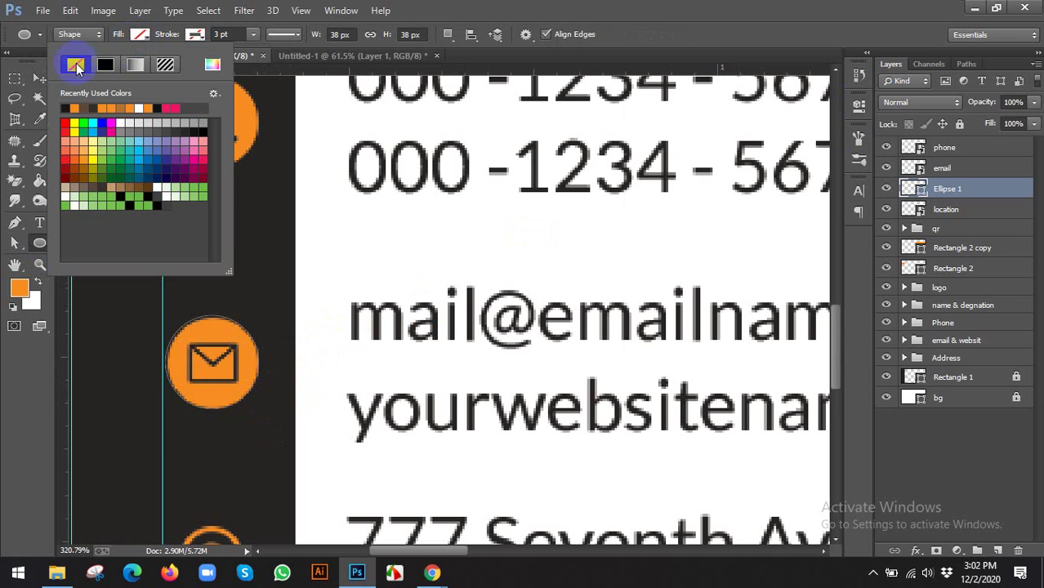
click(196, 34)
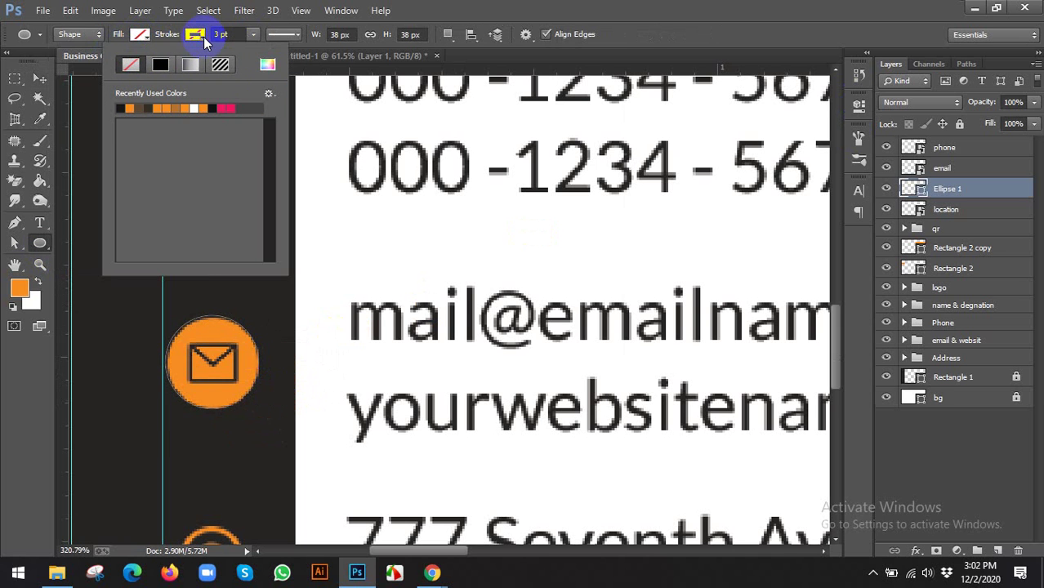
click(131, 107)
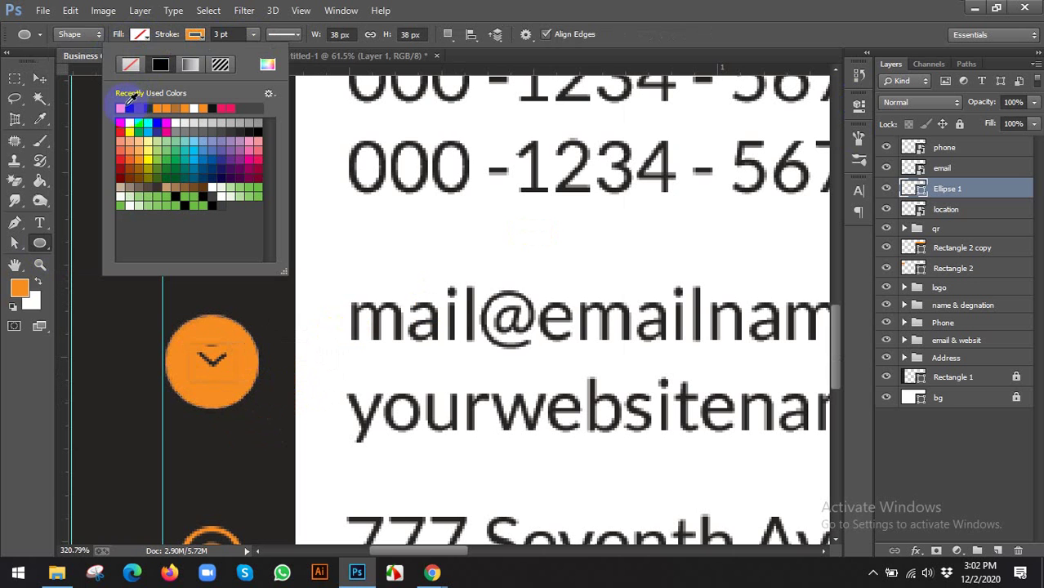
click(143, 123)
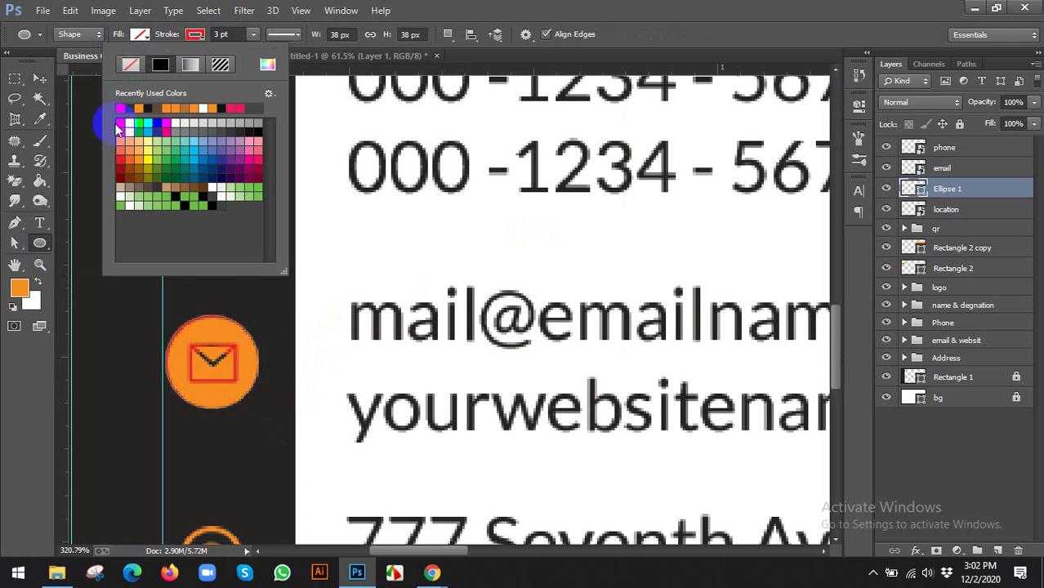
click(39, 79)
scroll(204, 121, up, 3)
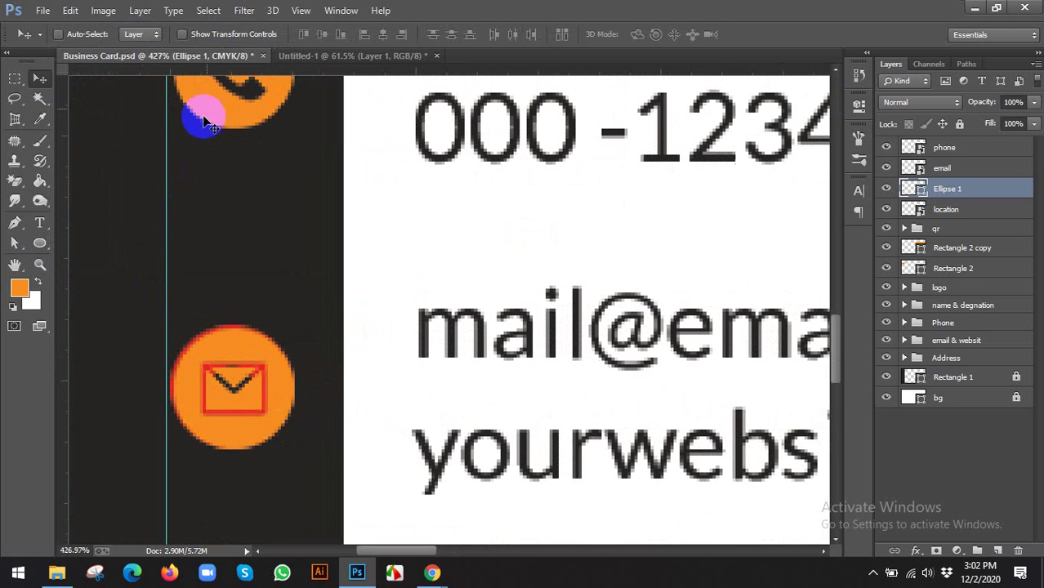
Resize the circle to 94.74% and centre it on the email icon
click(182, 33)
scroll(278, 327, up, 2)
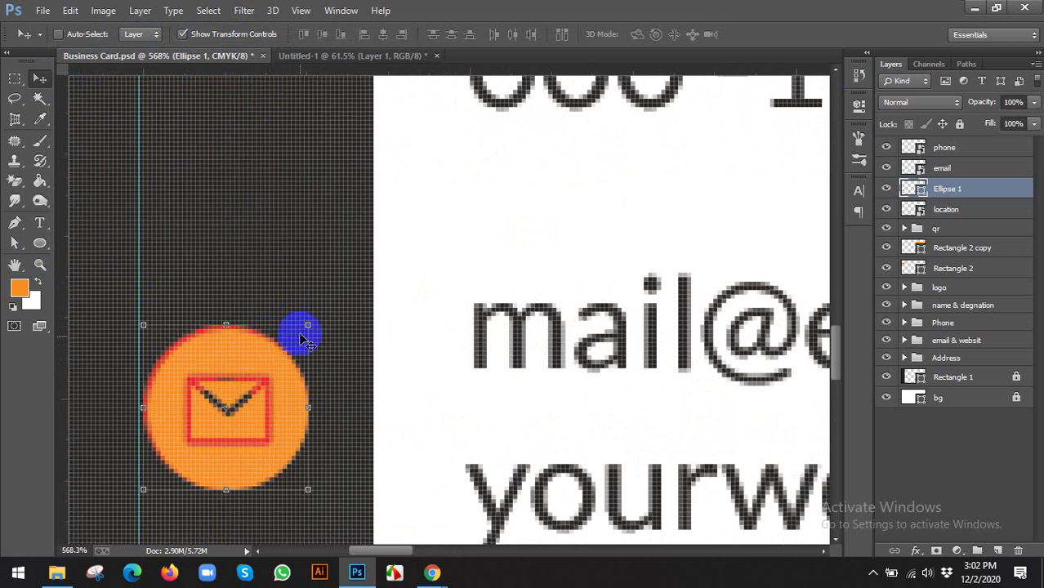
drag(283, 369, 309, 331)
key(Left)
click(40, 77)
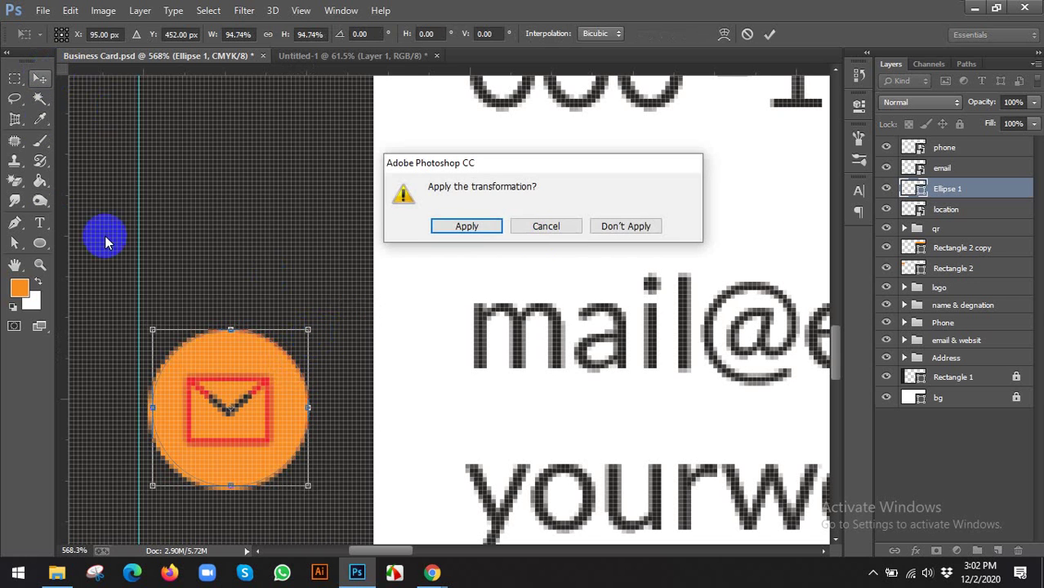
click(466, 226)
Remove the circle's red outline and fill it with orange again
click(39, 242)
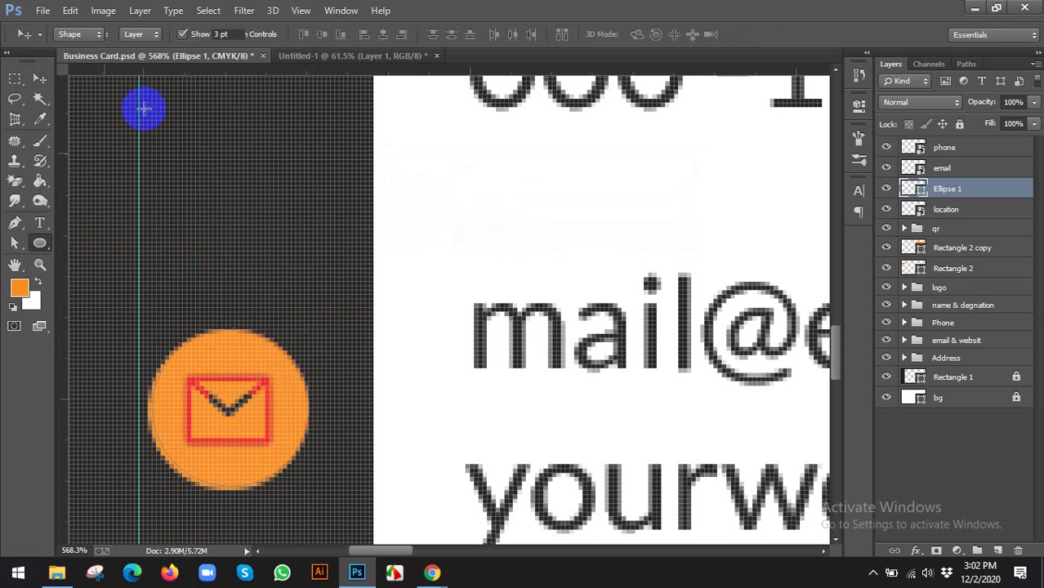
click(193, 35)
click(131, 64)
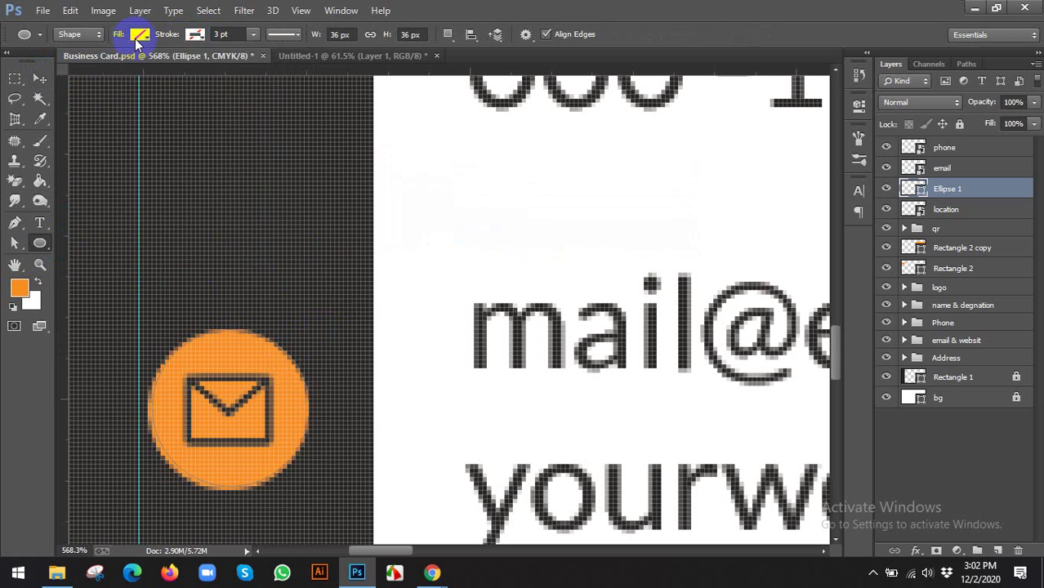
click(138, 36)
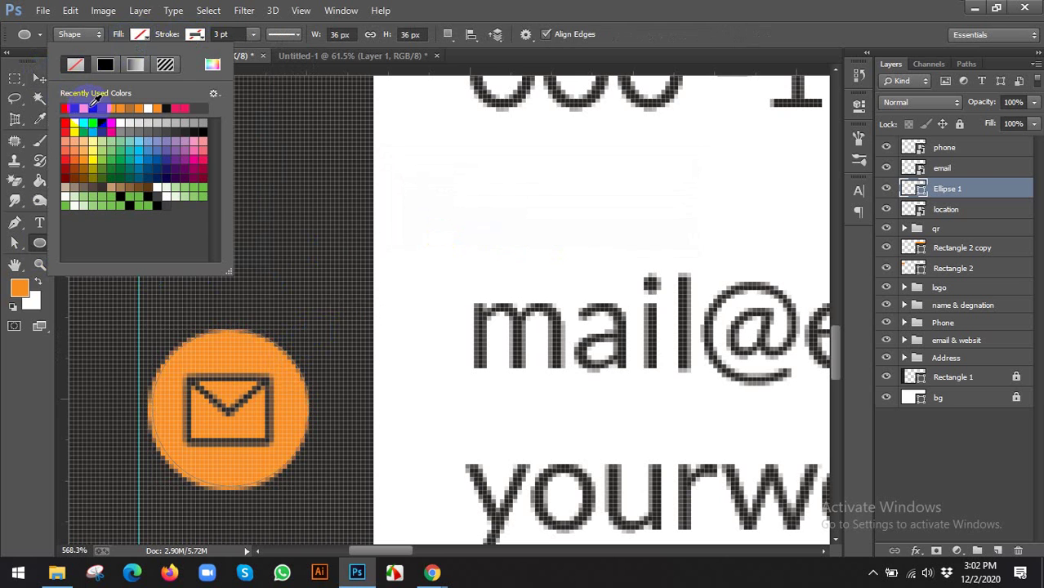
click(90, 106)
click(40, 77)
scroll(228, 179, down, 5)
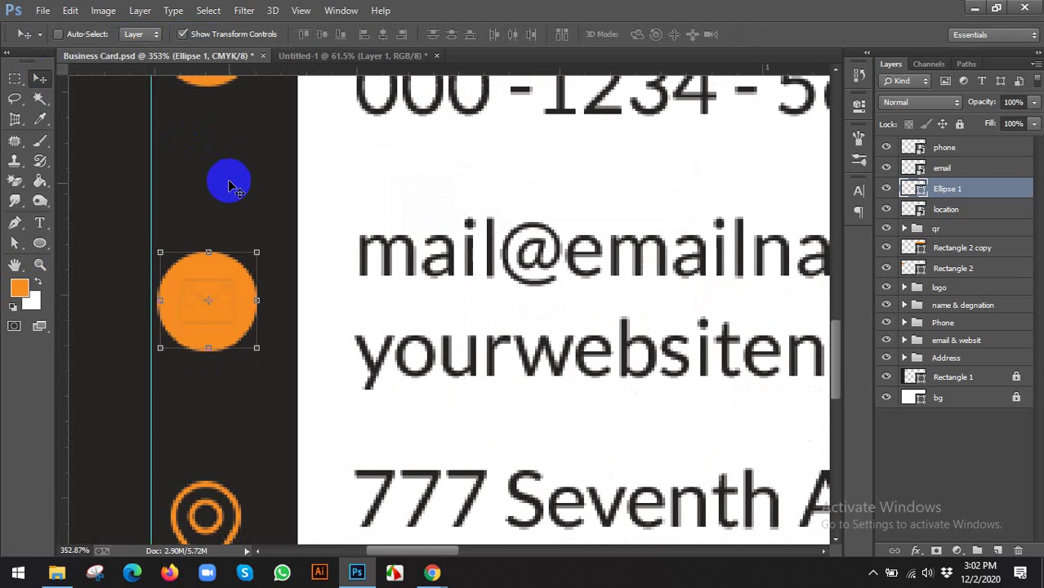
click(183, 33)
Copy the orange circle down onto the location pin and move the location layer above it
scroll(221, 204, down, 1)
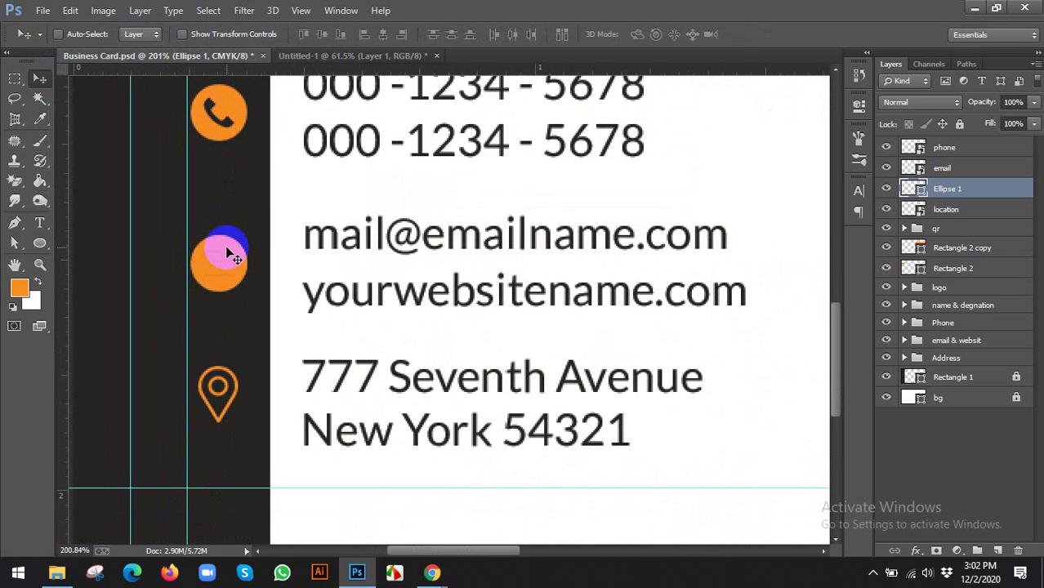
drag(226, 247, 240, 368)
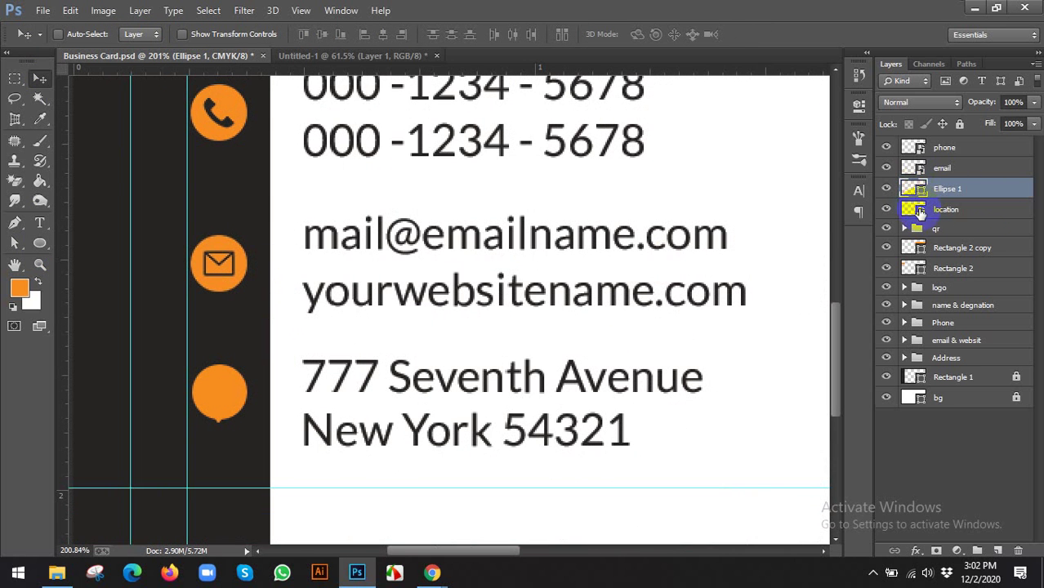
drag(934, 220, 927, 196)
Recolour the pin shape dark grey #1f1f1f in its source file and save it
double_click(916, 190)
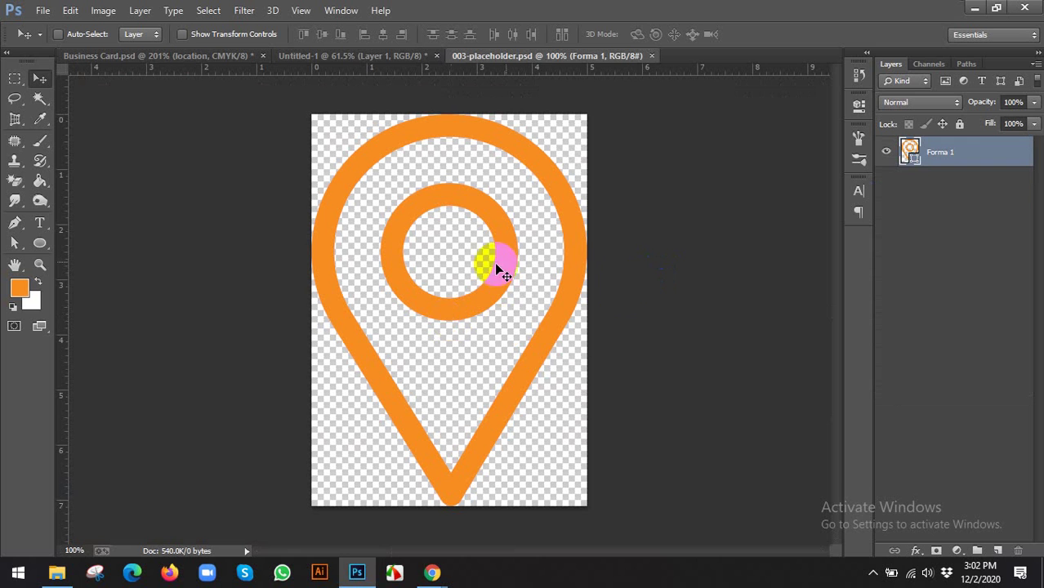
double_click(913, 158)
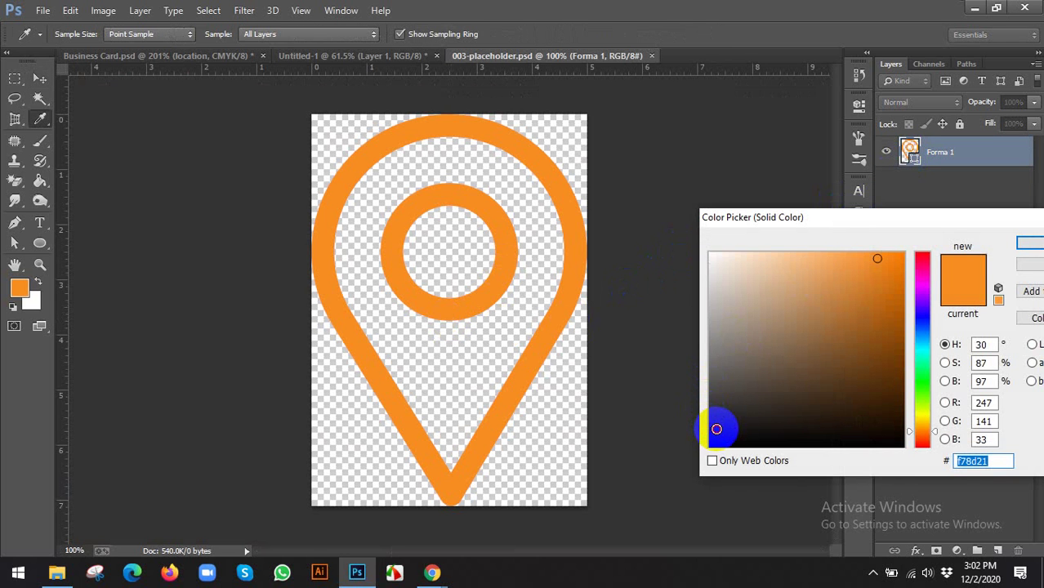
drag(717, 429, 711, 423)
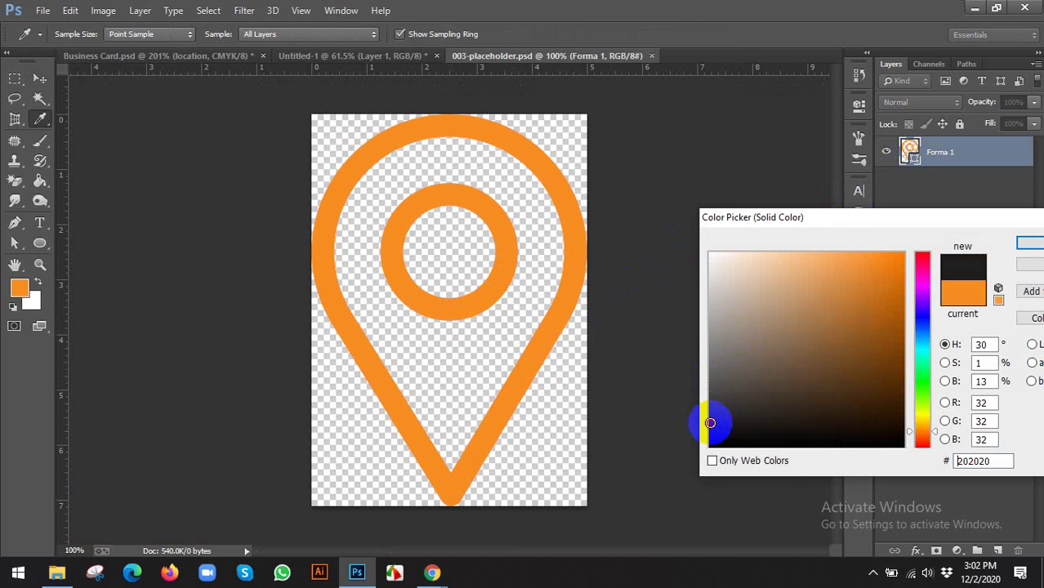
click(1021, 243)
key(ctrl+s)
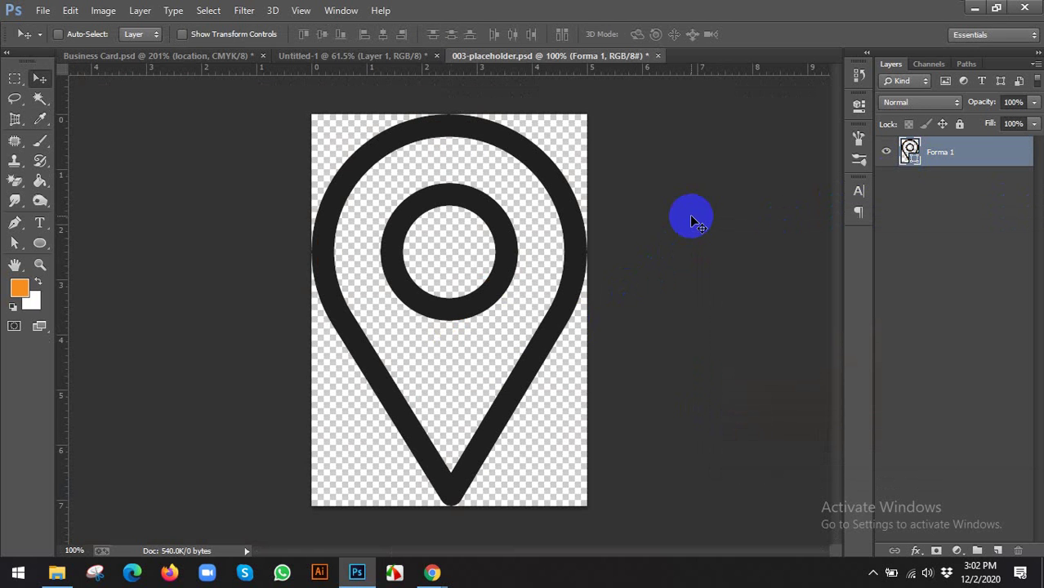
click(164, 56)
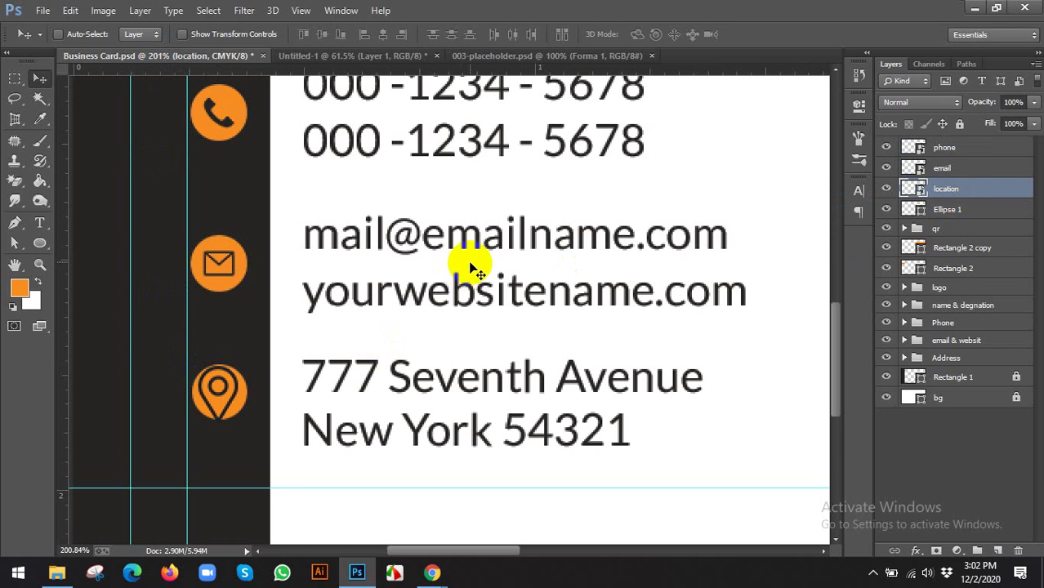
Shrink the pin to about 85.56% within its canvas and return to the card
click(561, 54)
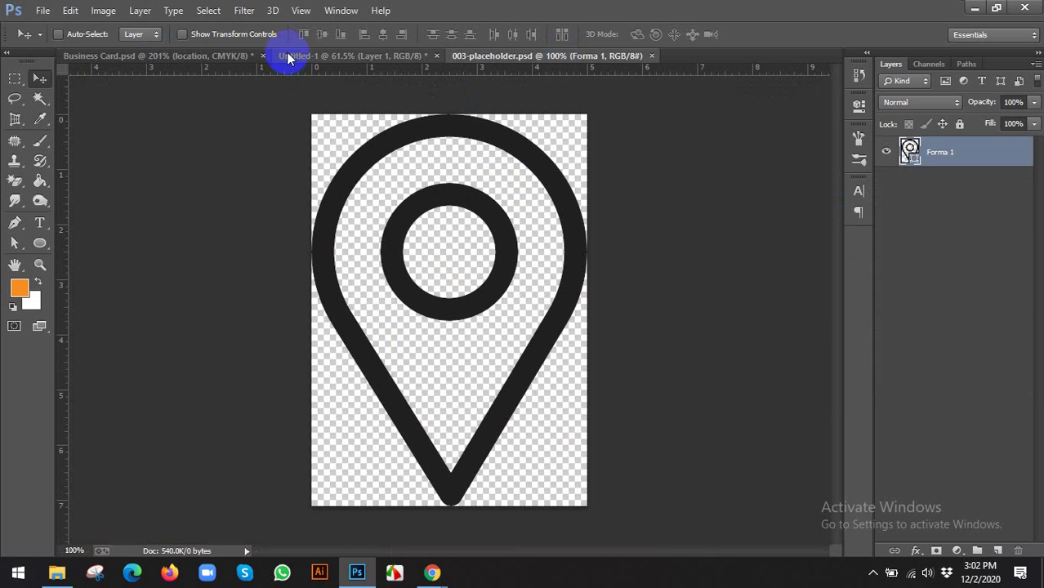
click(214, 33)
drag(586, 115, 576, 146)
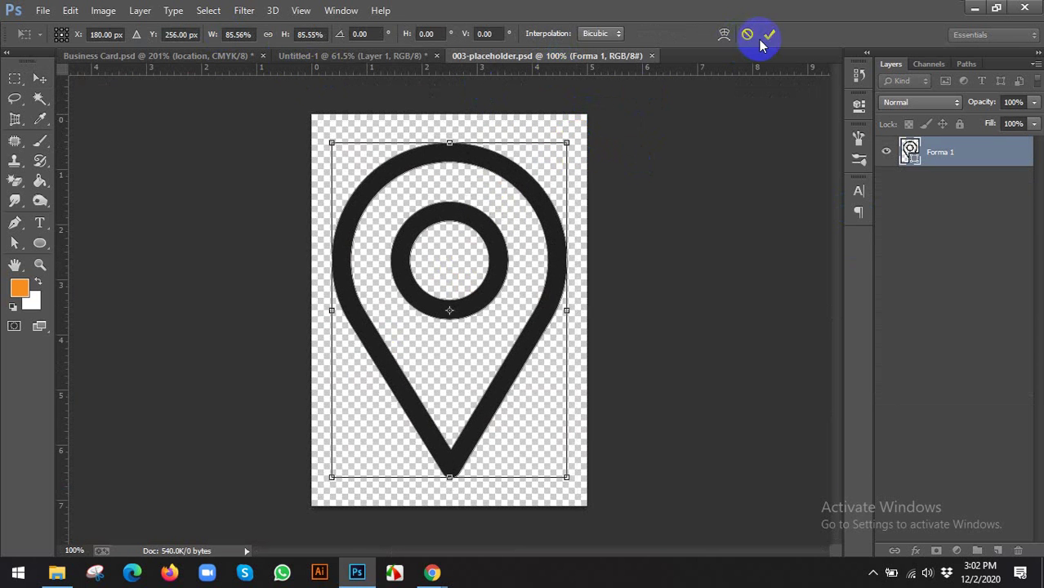
double_click(491, 202)
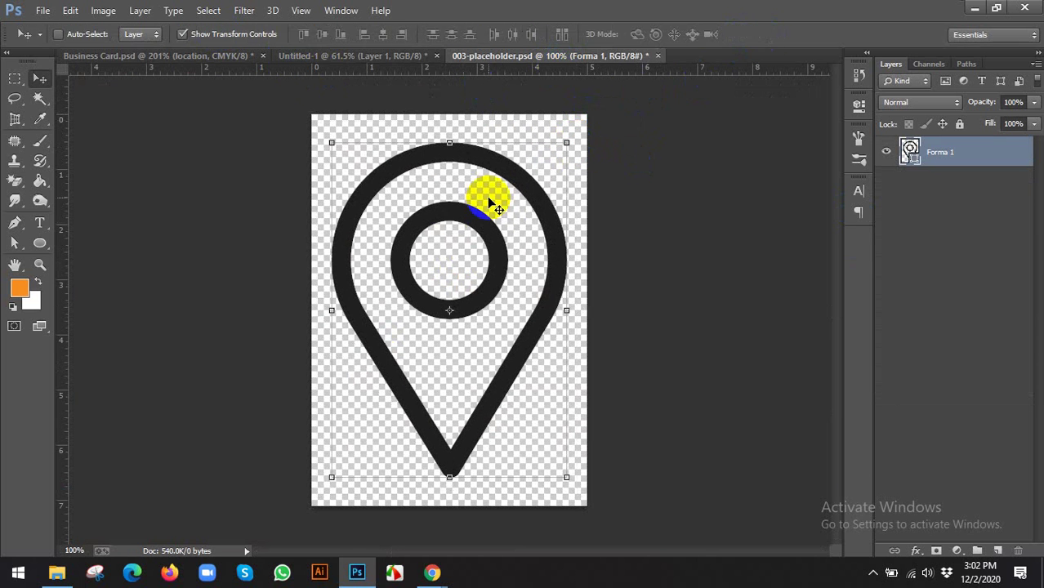
click(168, 57)
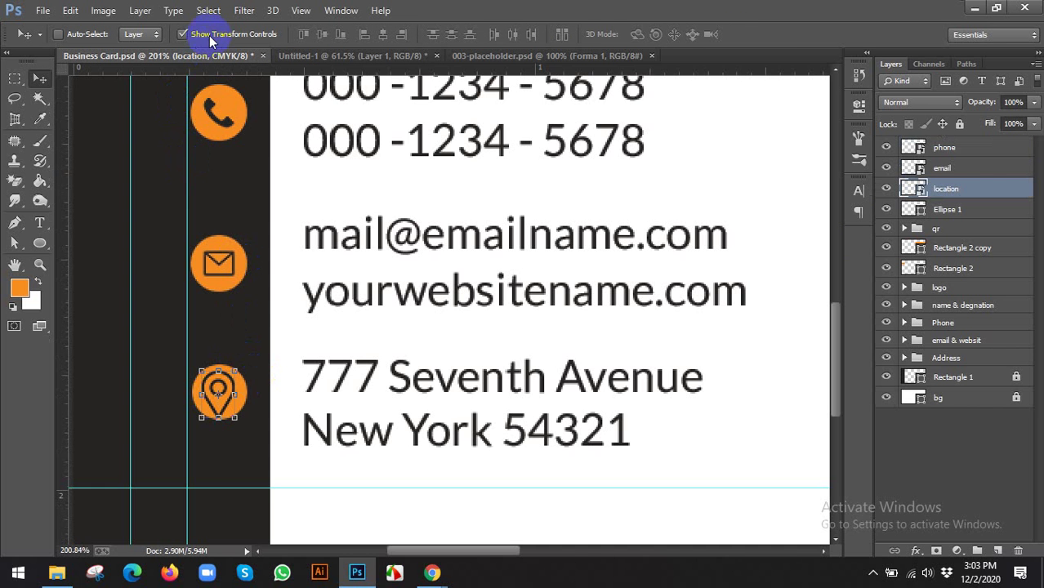
Select the Ellipse 1 through phone layers, group them with Ctrl+G, and name the group 'icons'
scroll(284, 340, down, 3)
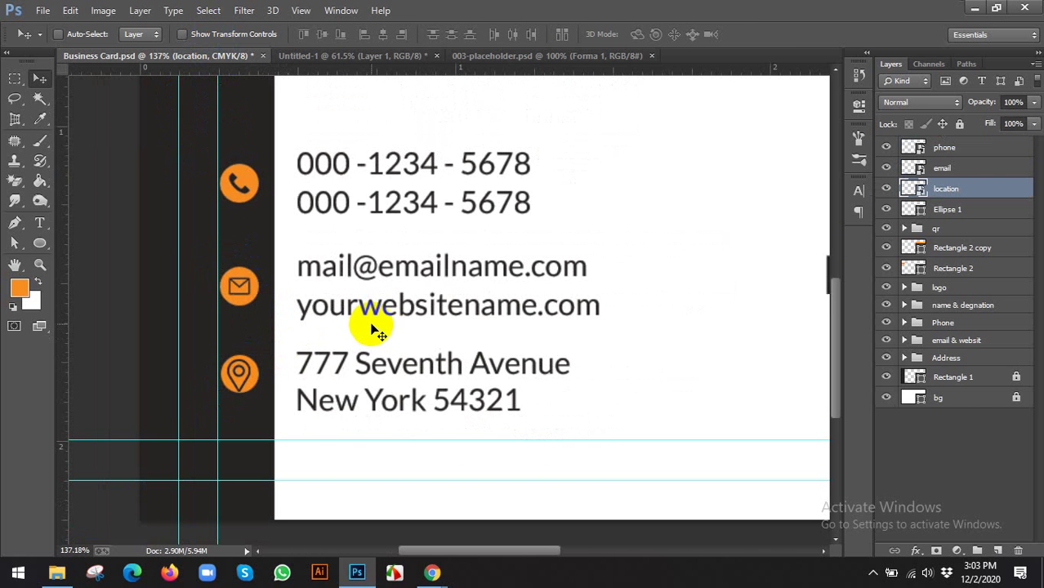
scroll(378, 323, down, 4)
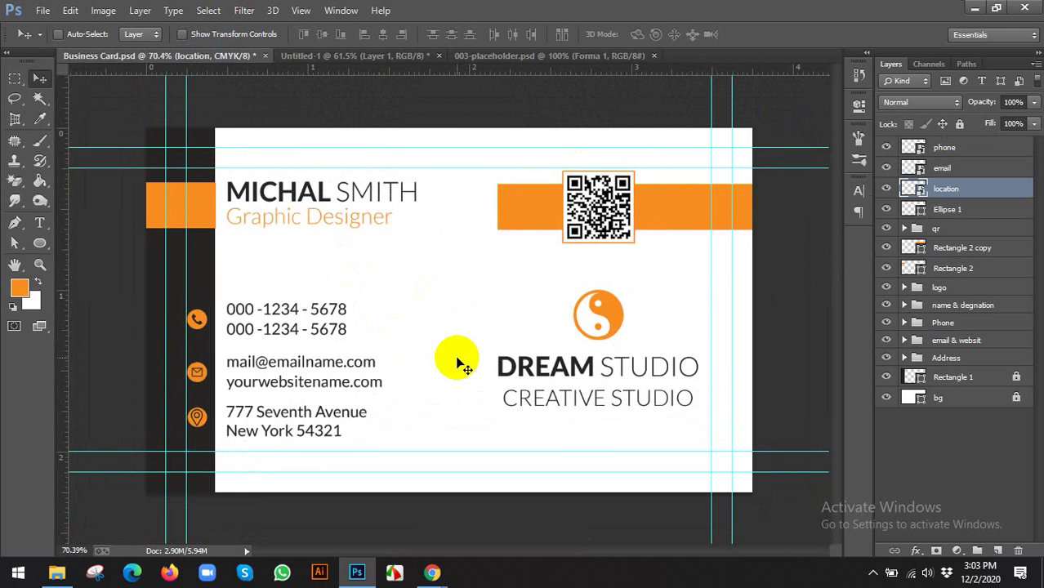
scroll(458, 360, down, 1)
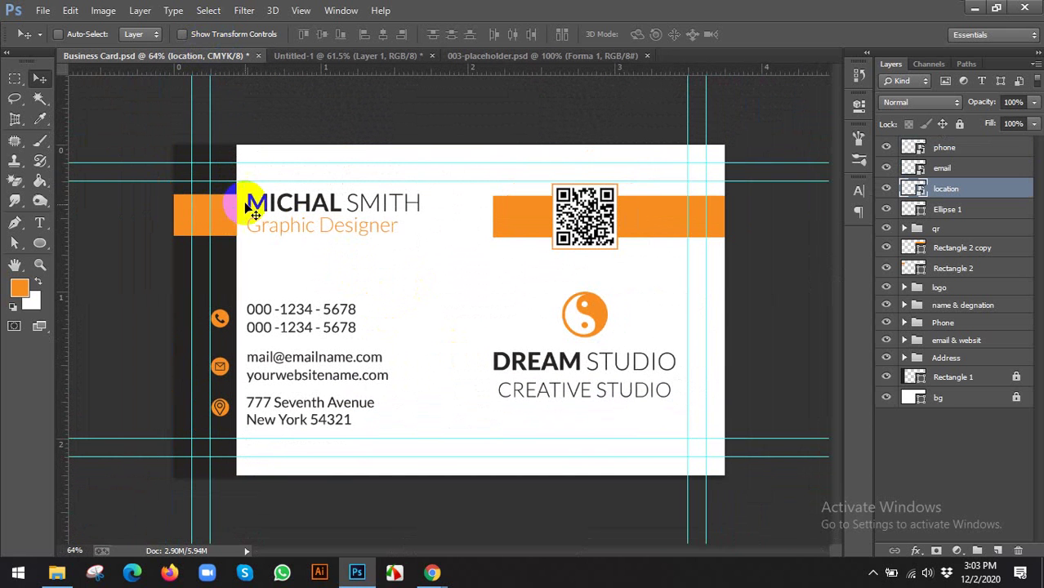
scroll(266, 219, down, 1)
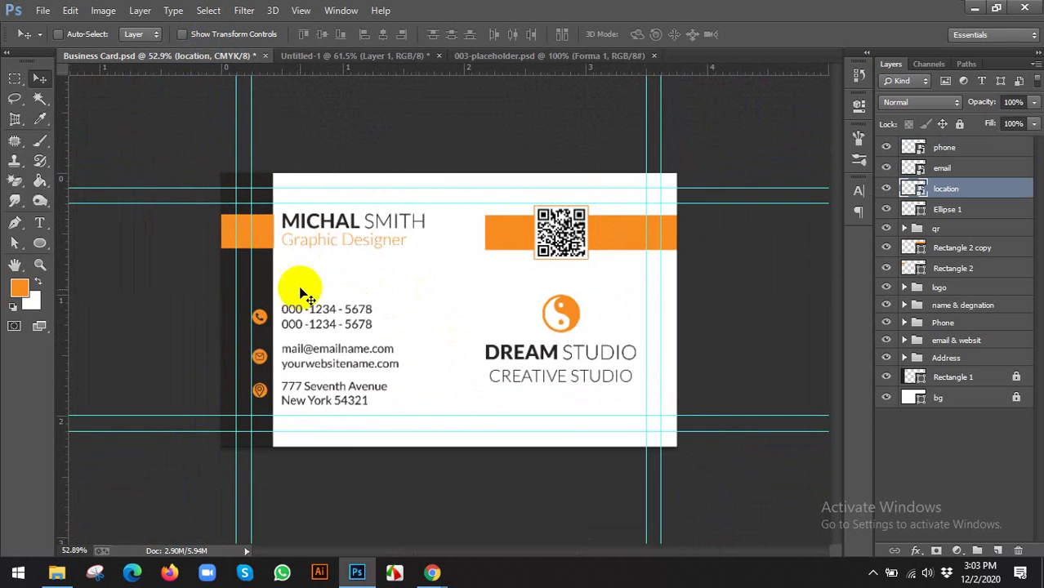
scroll(296, 304, down, 1)
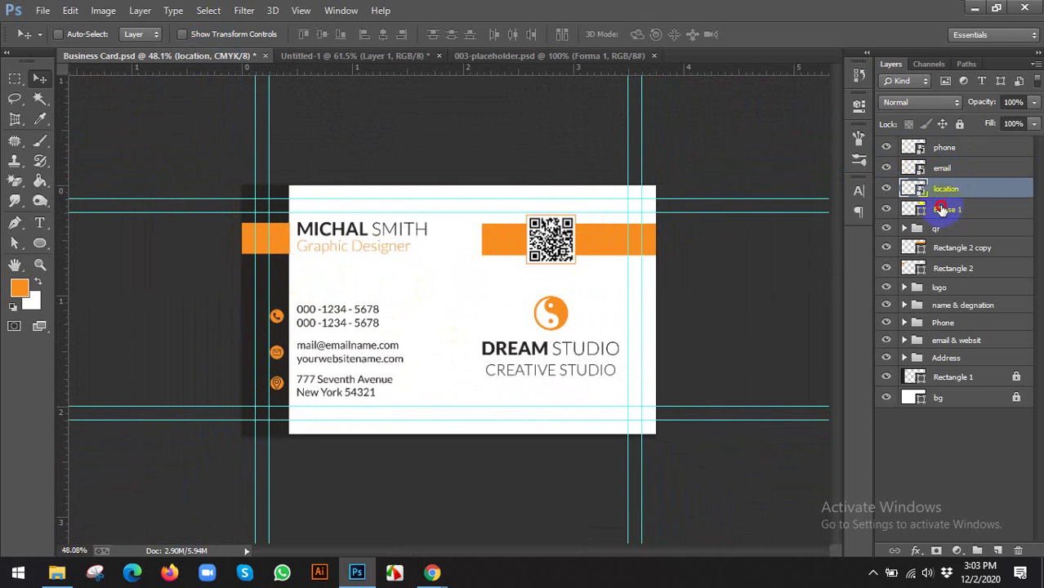
click(943, 209)
shift+click(956, 154)
key(ctrl+g)
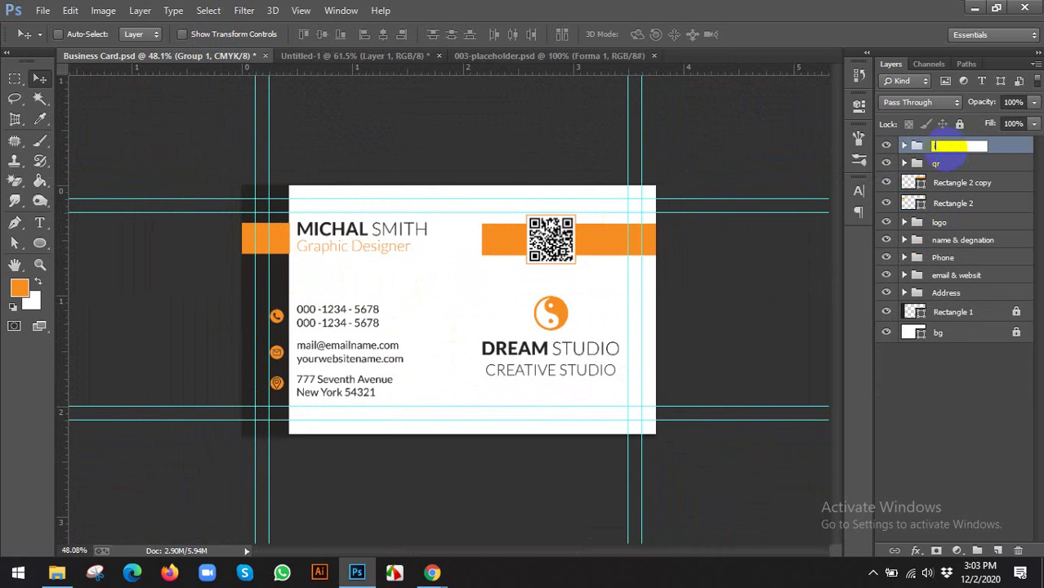
key(Return)
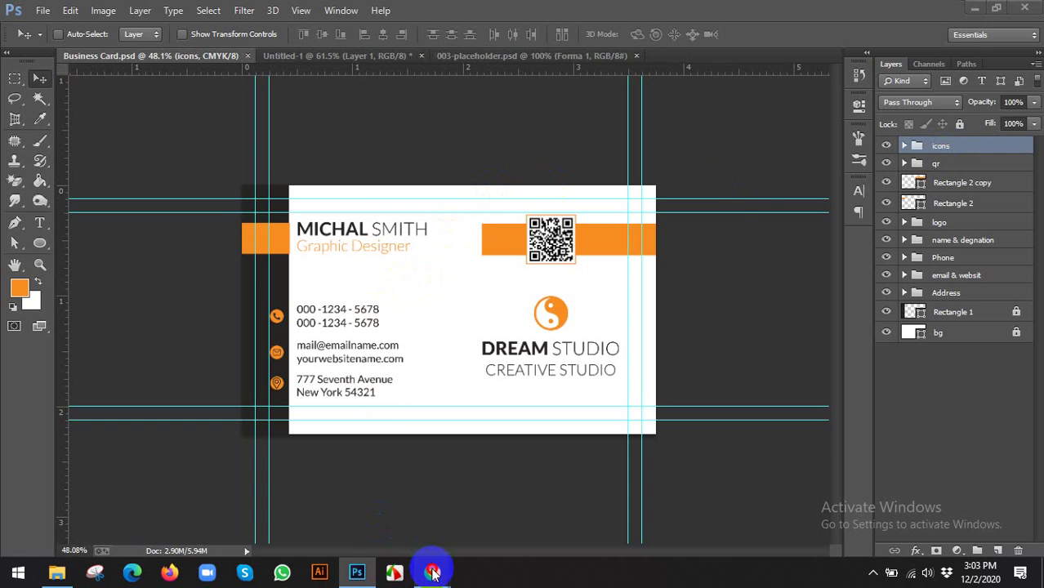
mouse_move(432, 573)
click(384, 537)
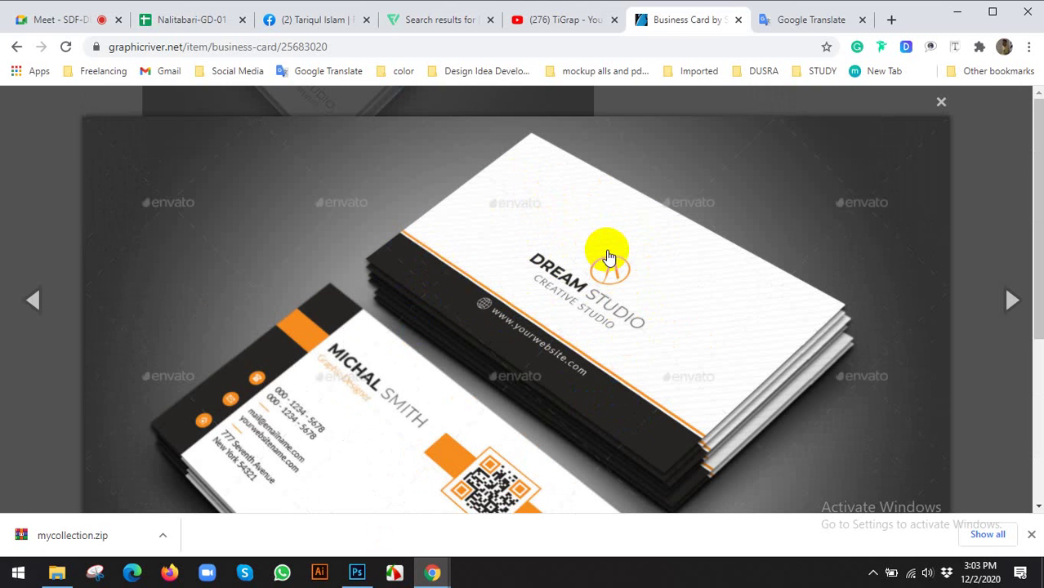
click(360, 572)
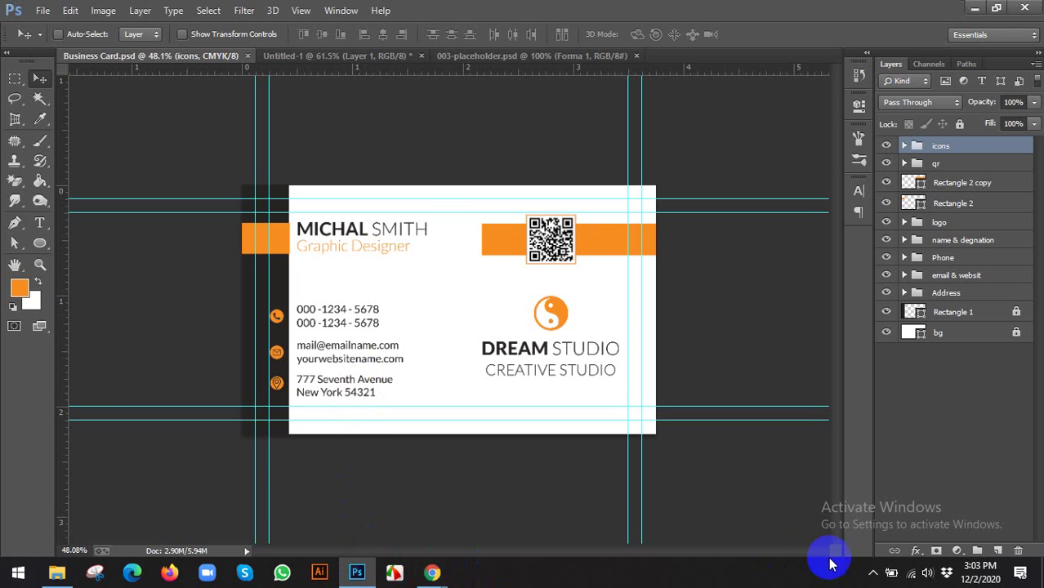
click(873, 573)
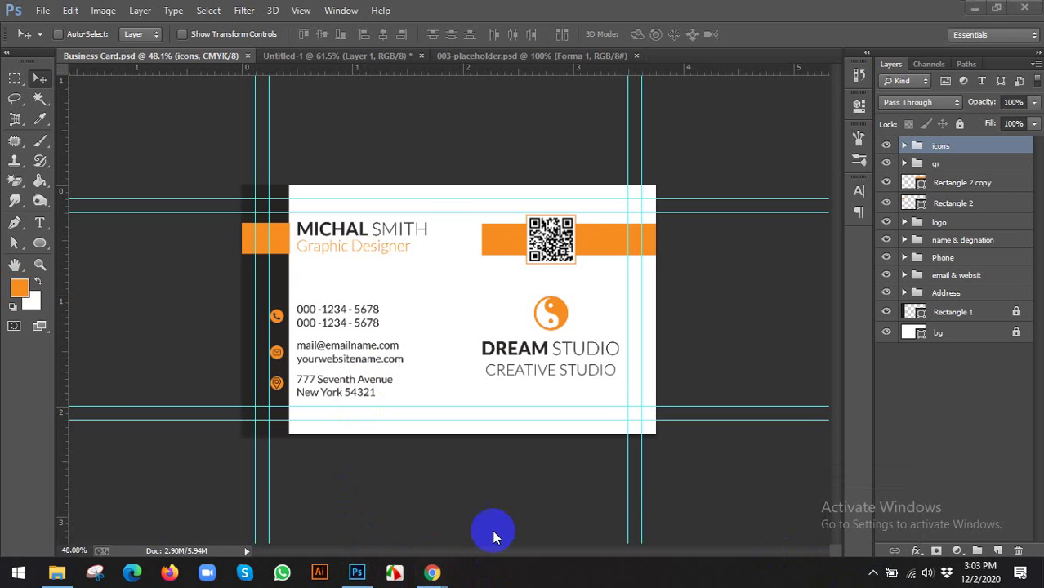